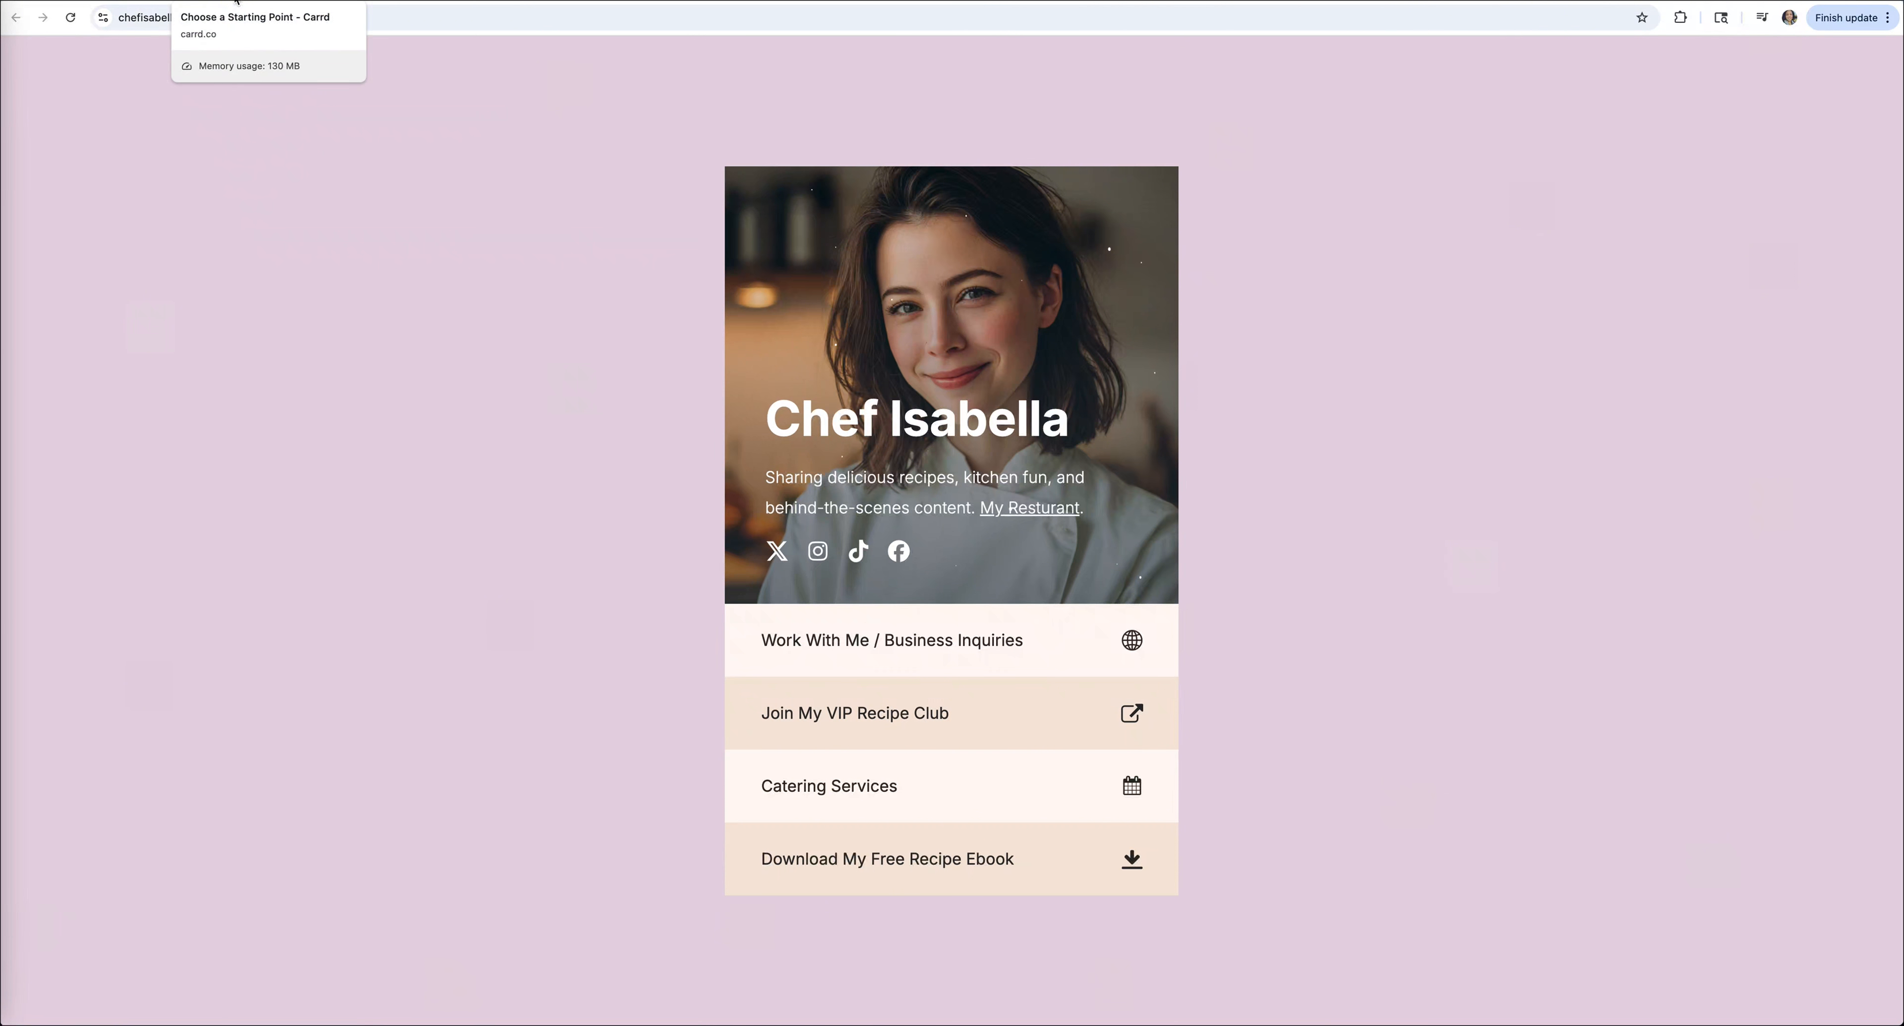
# Switch to the Carrd starting-point page and show only the Profile templates.
pyautogui.click(236, 2)
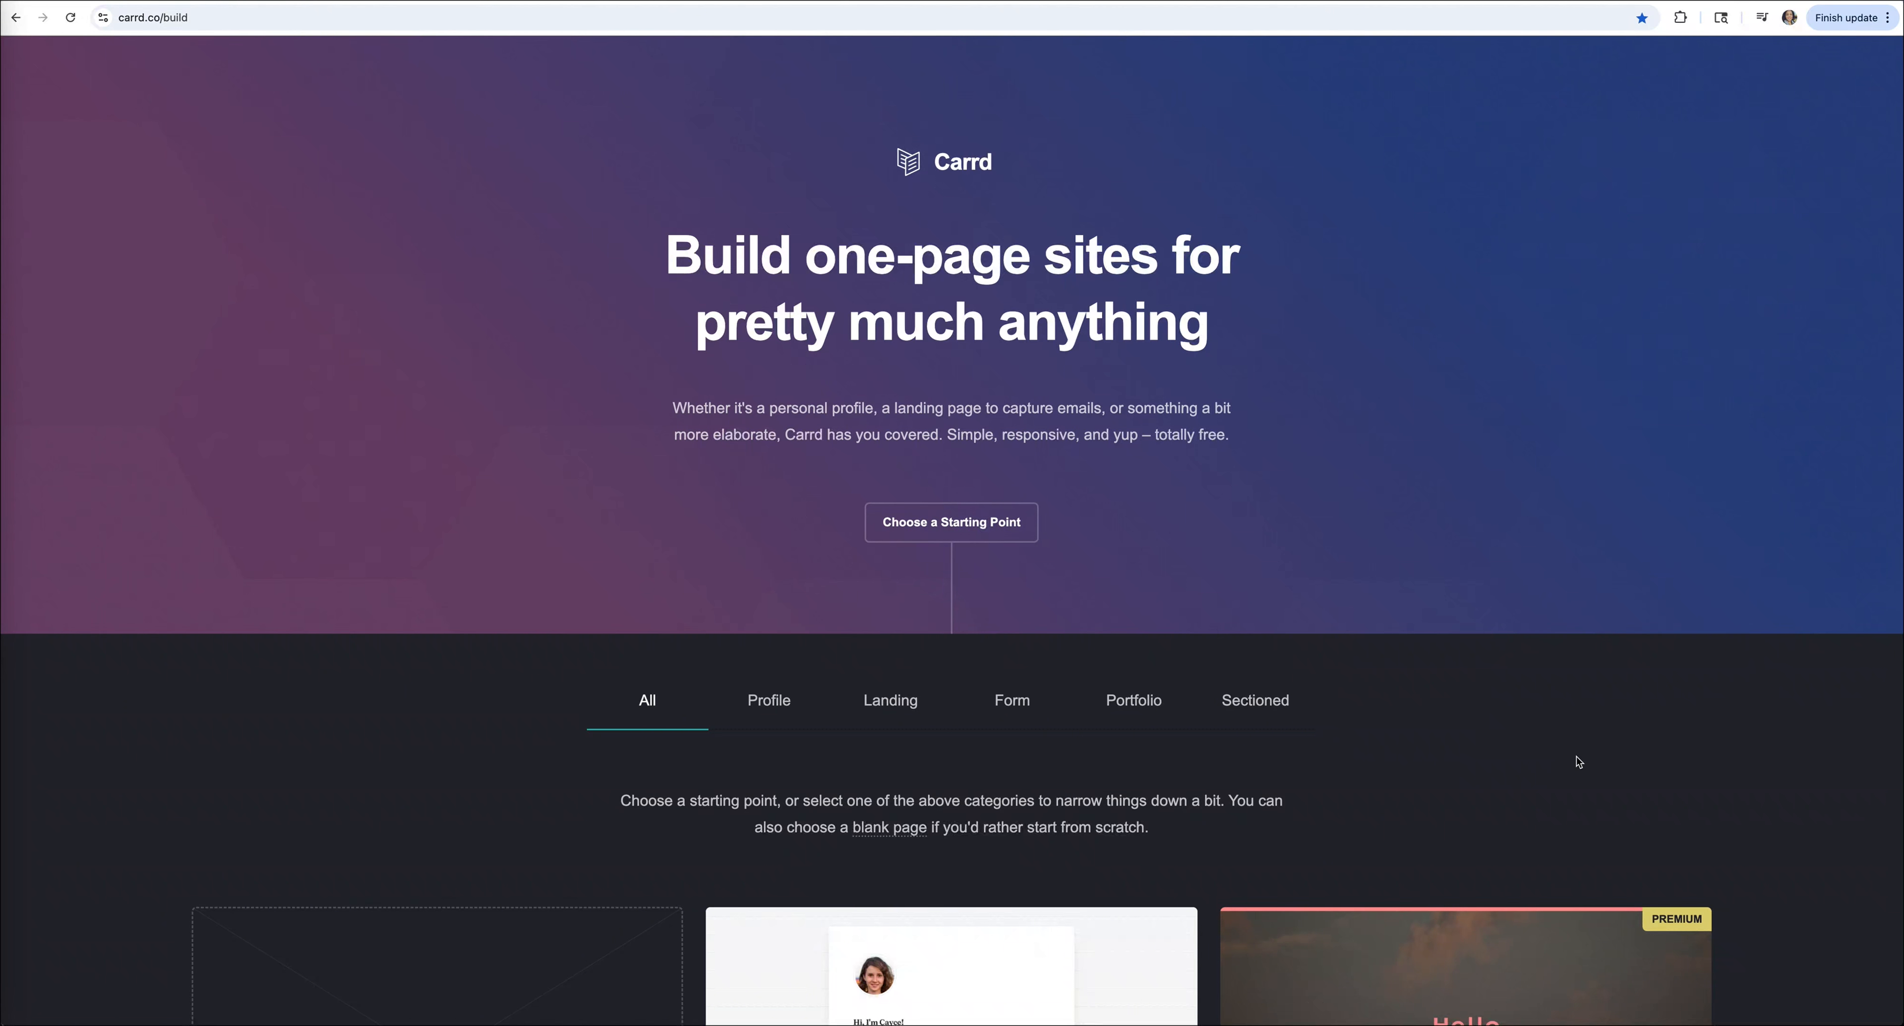
pyautogui.scroll(-2, 1578, 762)
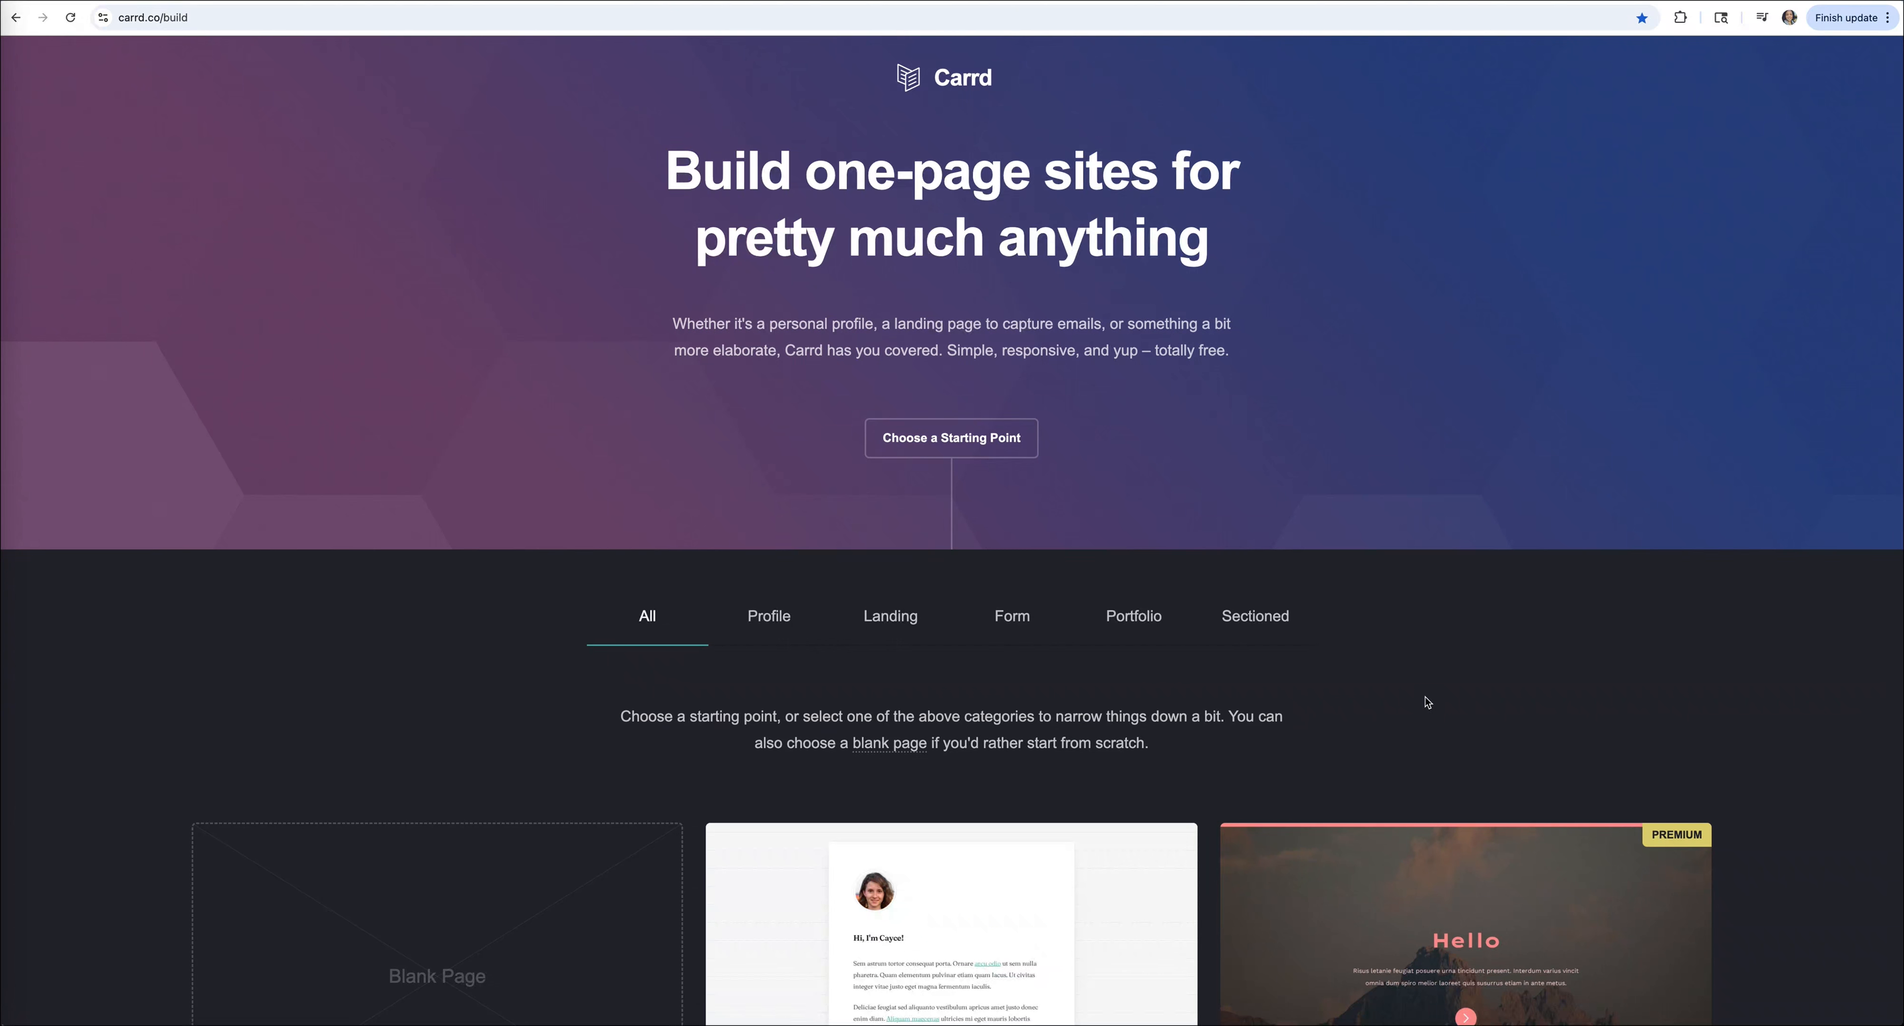
pyautogui.scroll(2, 1428, 703)
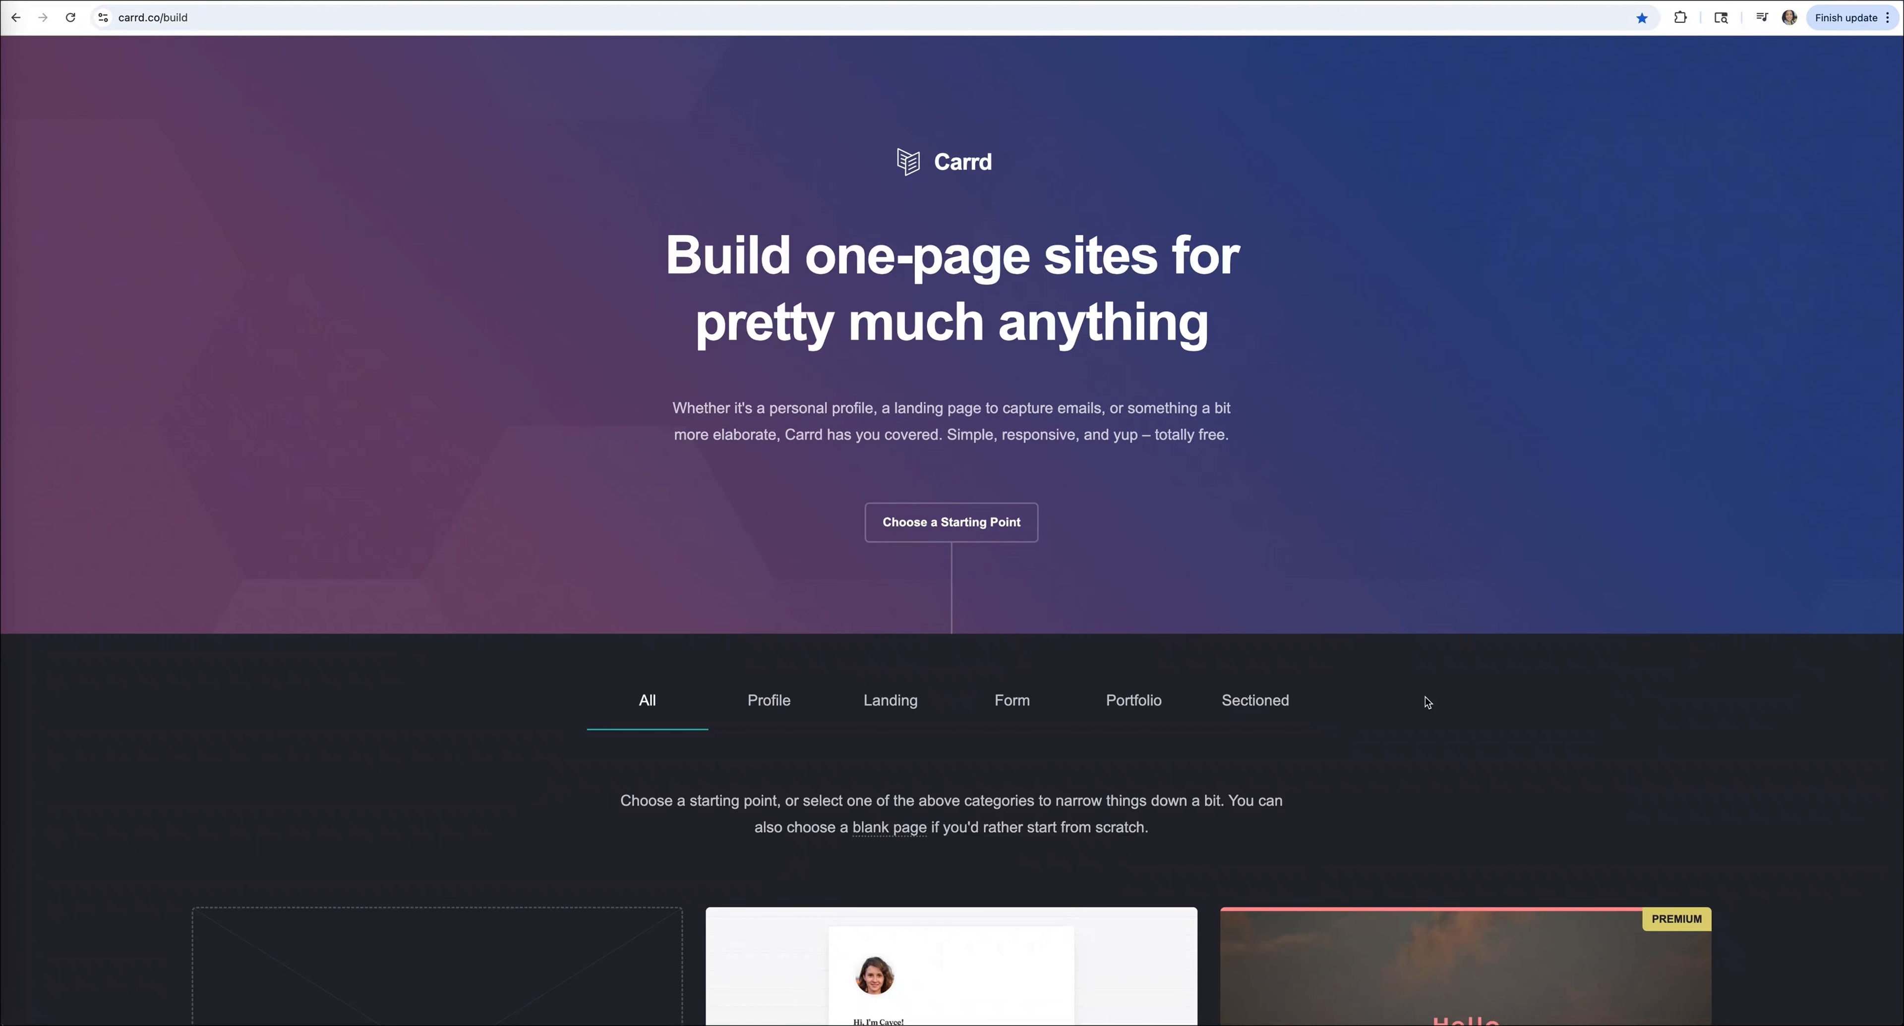
pyautogui.scroll(-4, 1470, 748)
pyautogui.scroll(4, 1401, 614)
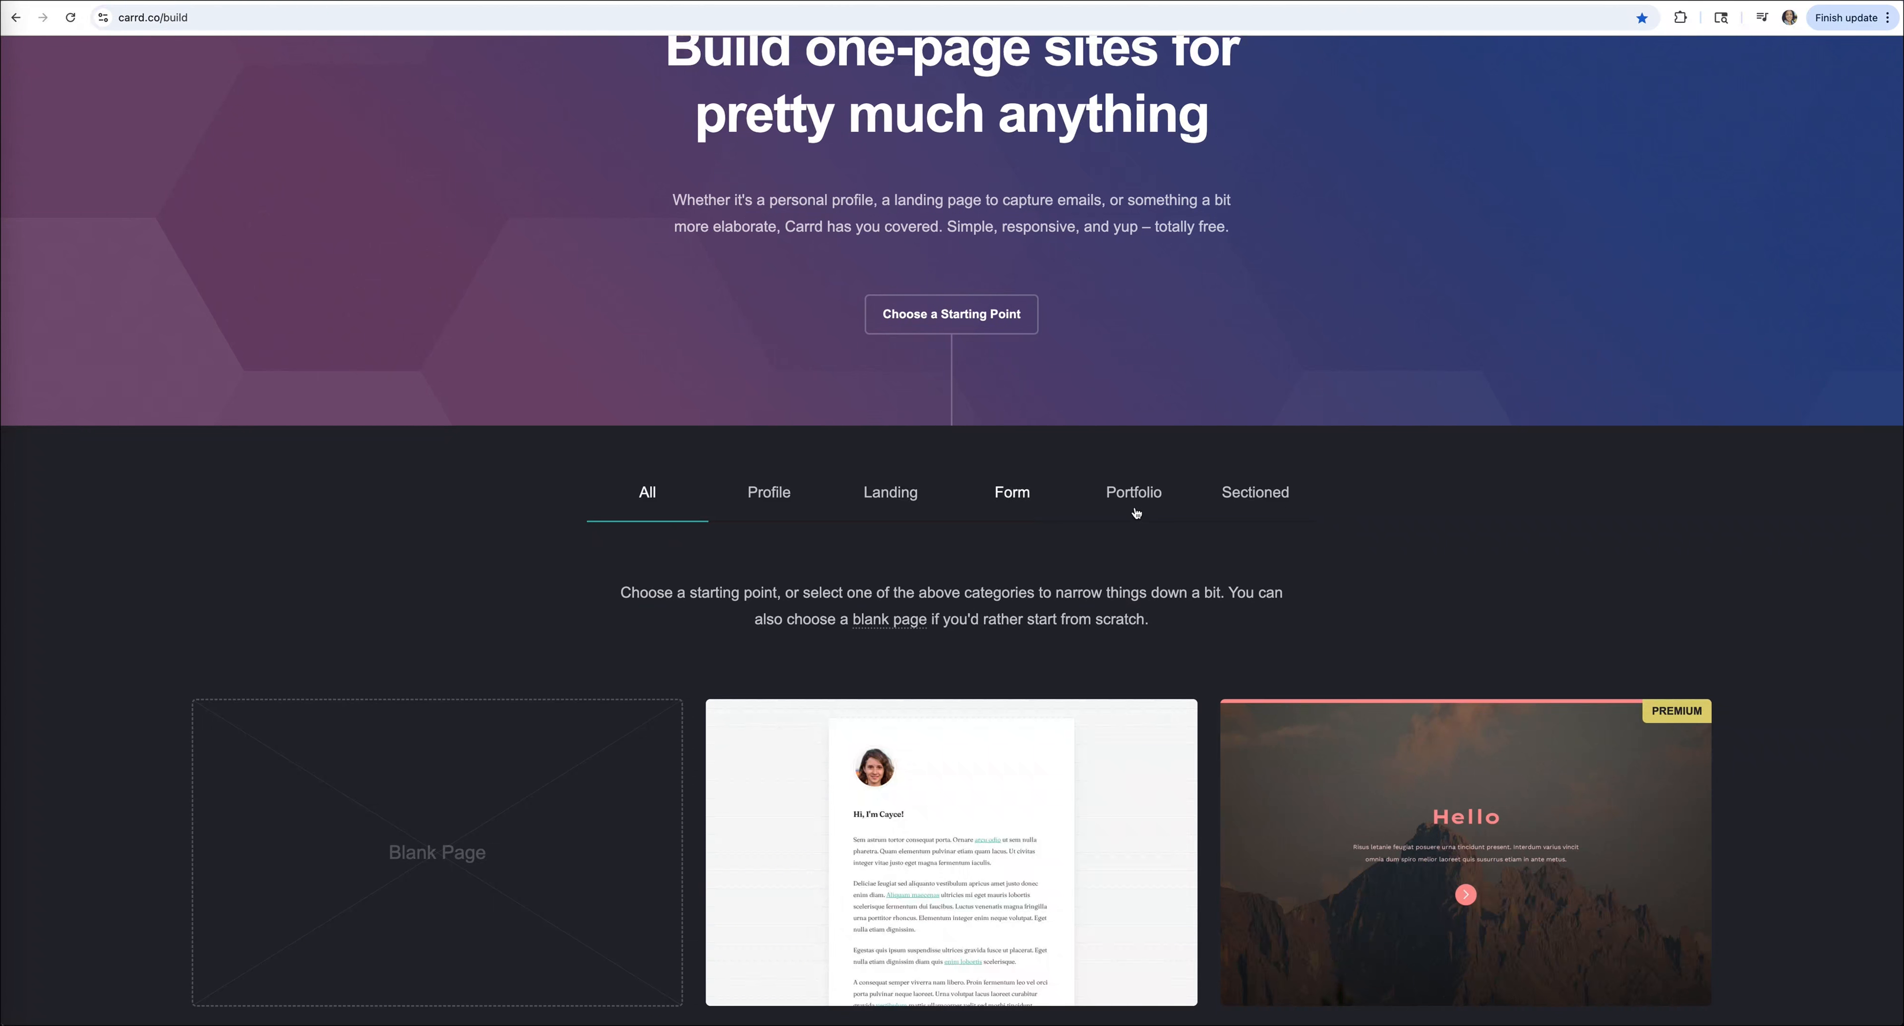
pyautogui.scroll(-4, 1012, 564)
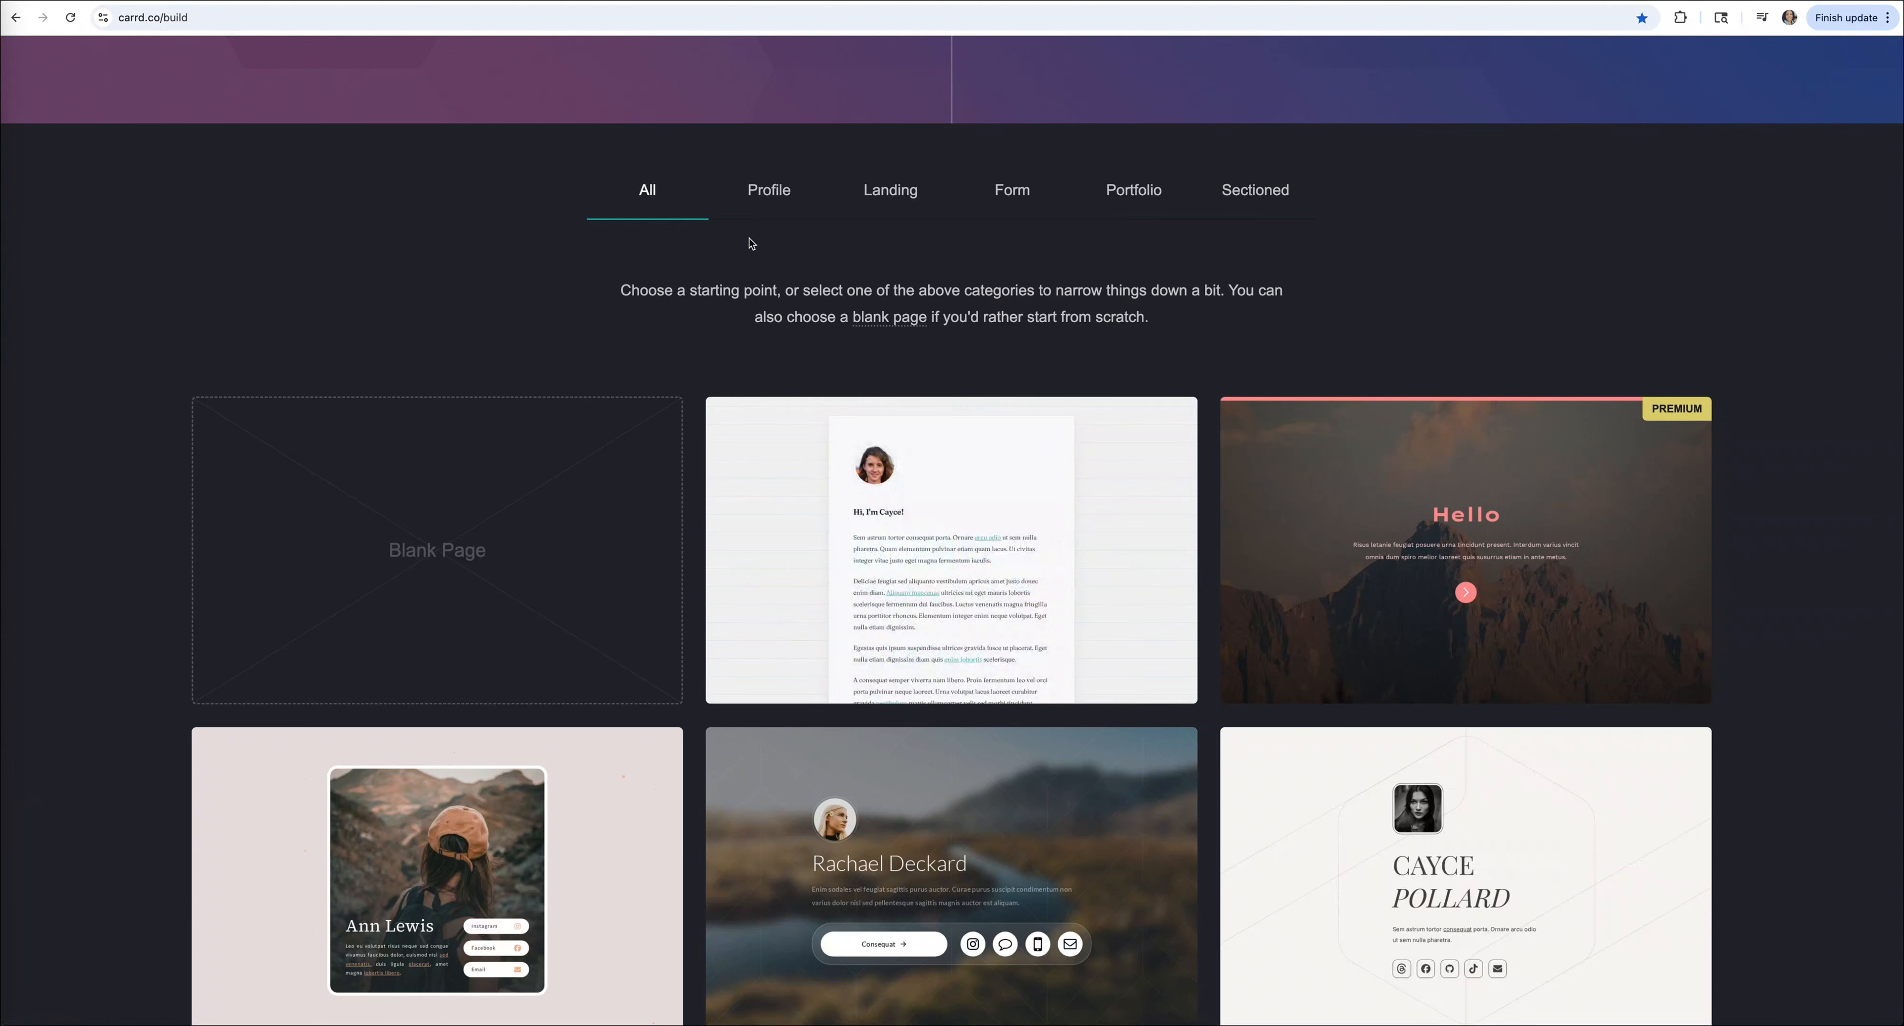
pyautogui.click(770, 193)
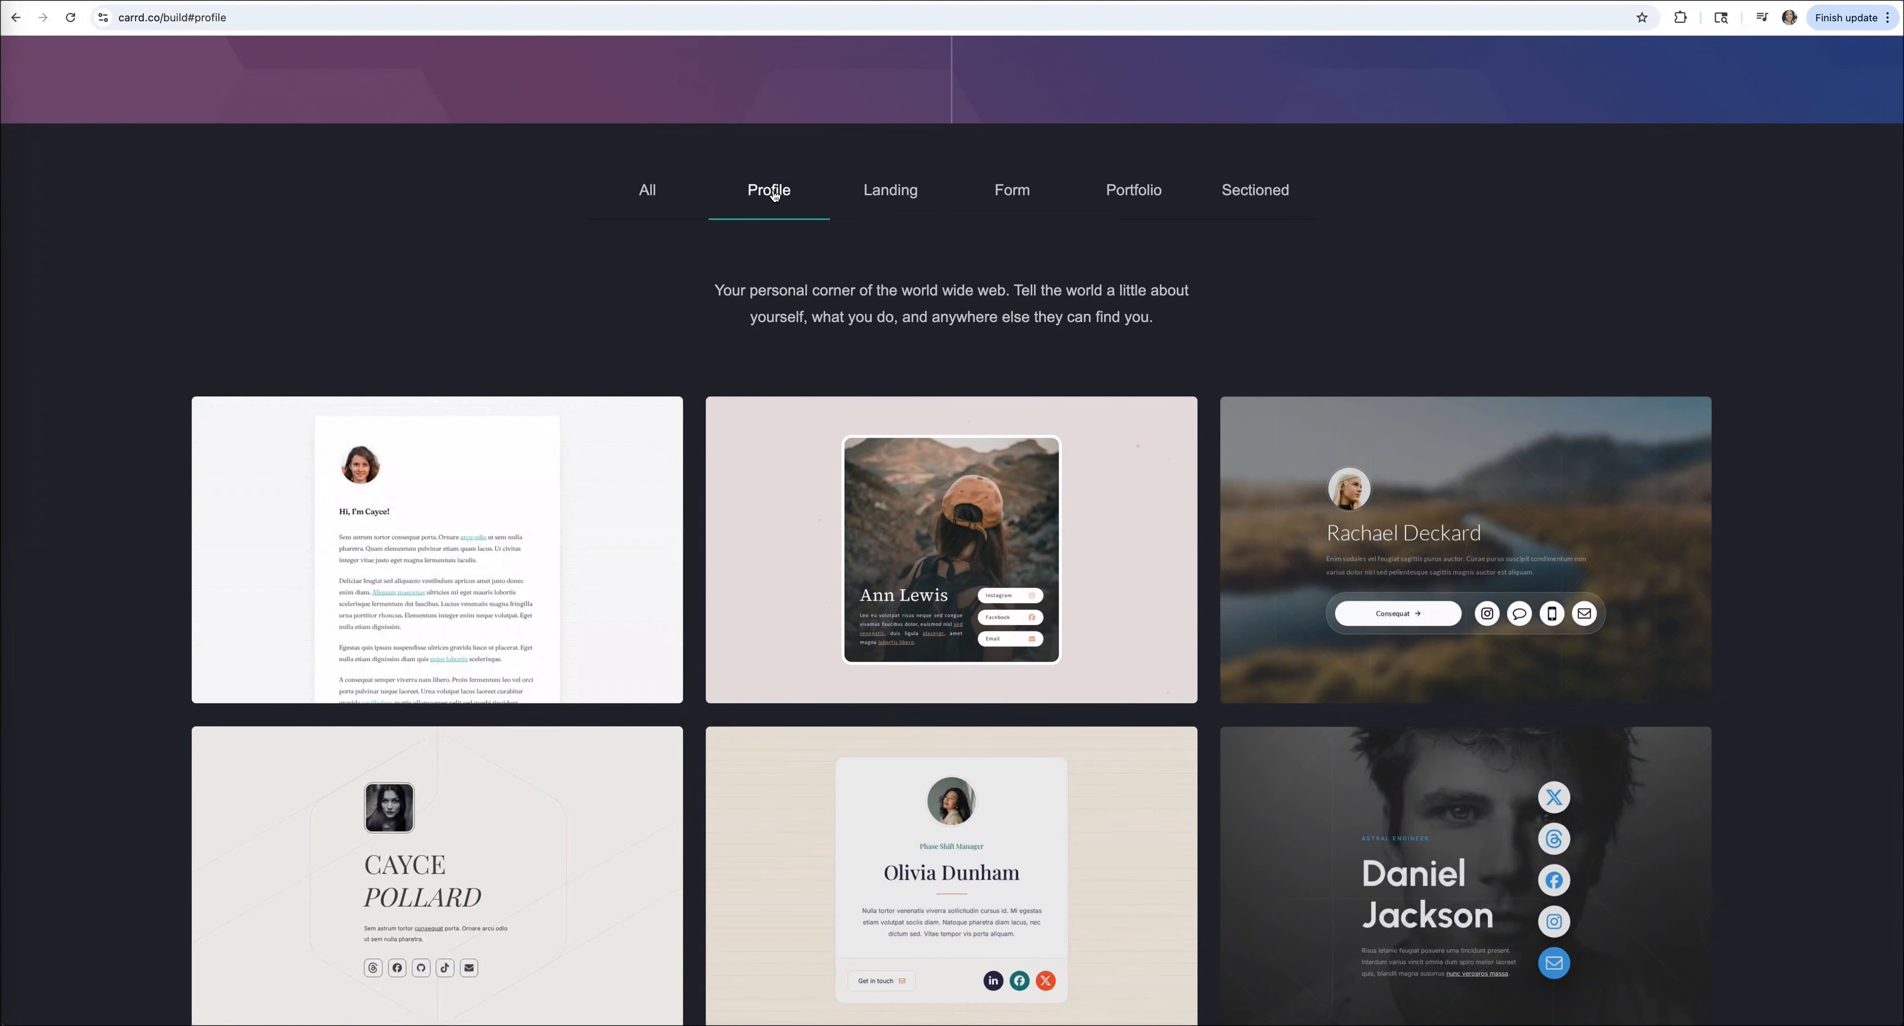
# Select the dark profile template with the VR-headset portrait and four stacked link rows as the starting point.
pyautogui.scroll(-3, 1813, 658)
pyautogui.scroll(-3, 1813, 658)
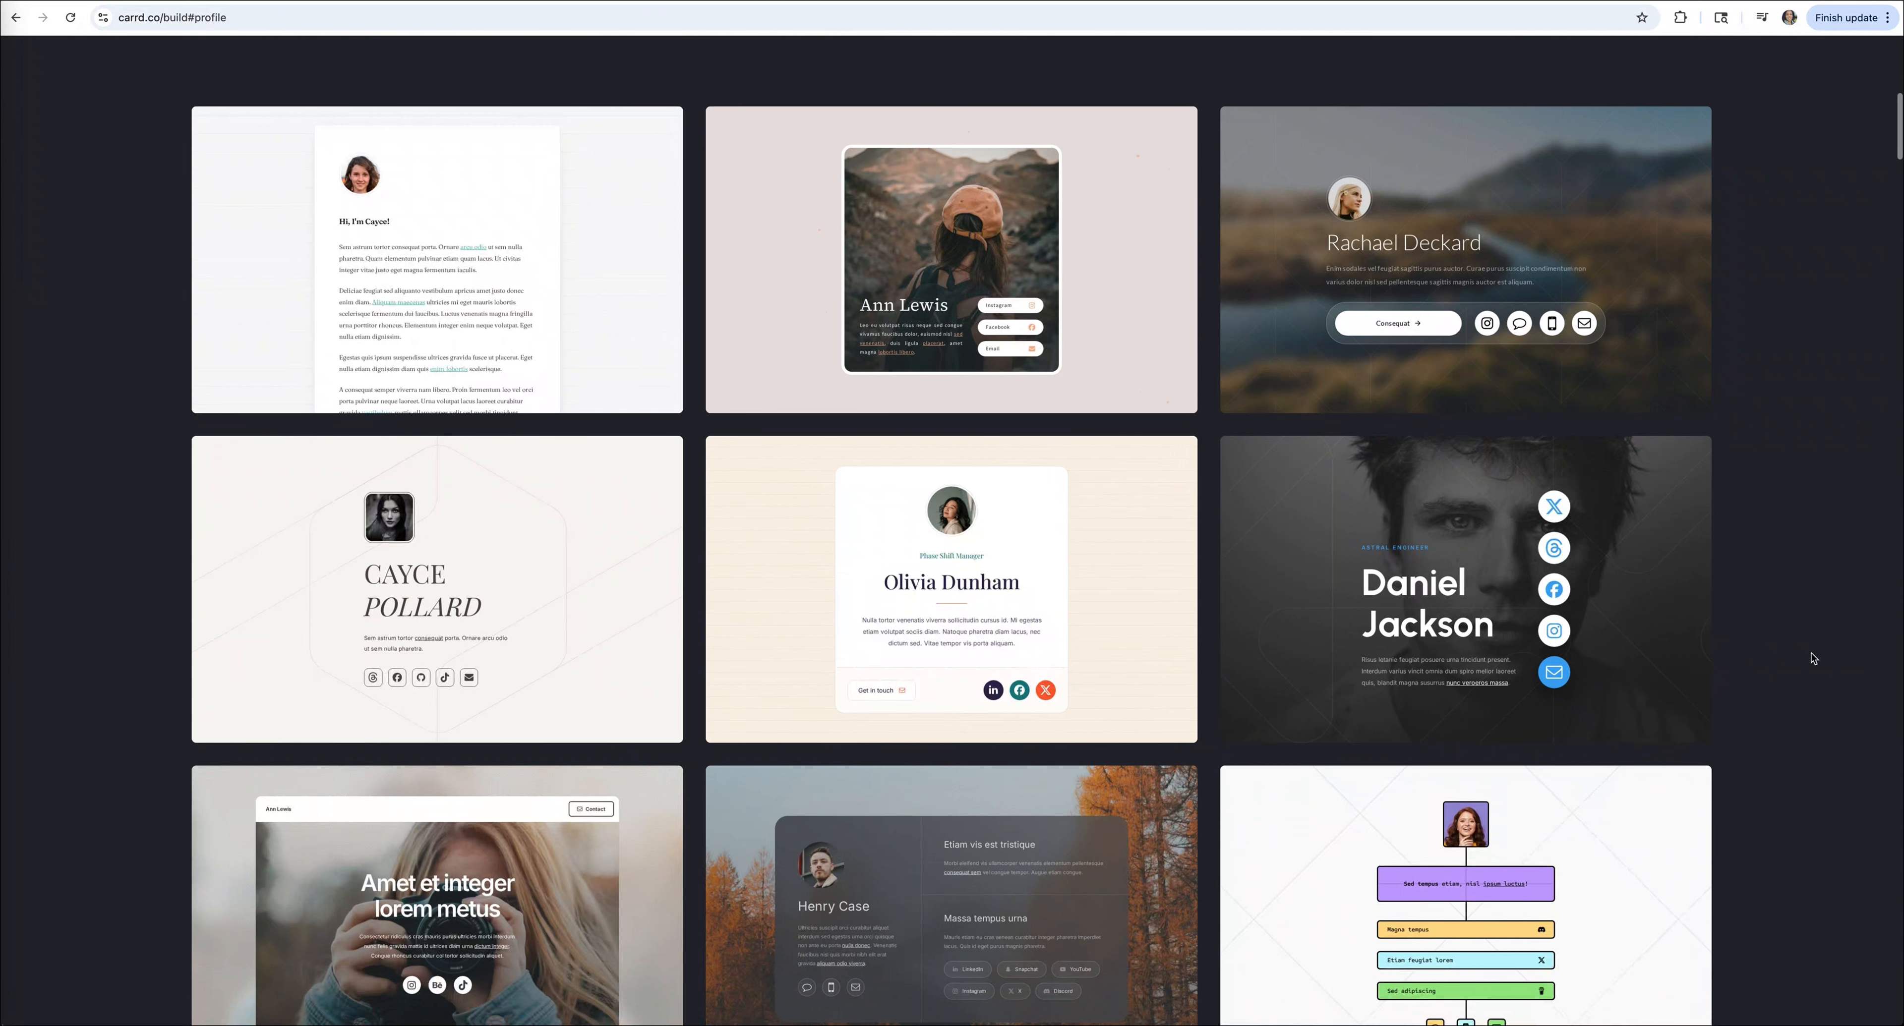
pyautogui.scroll(-2, 1813, 657)
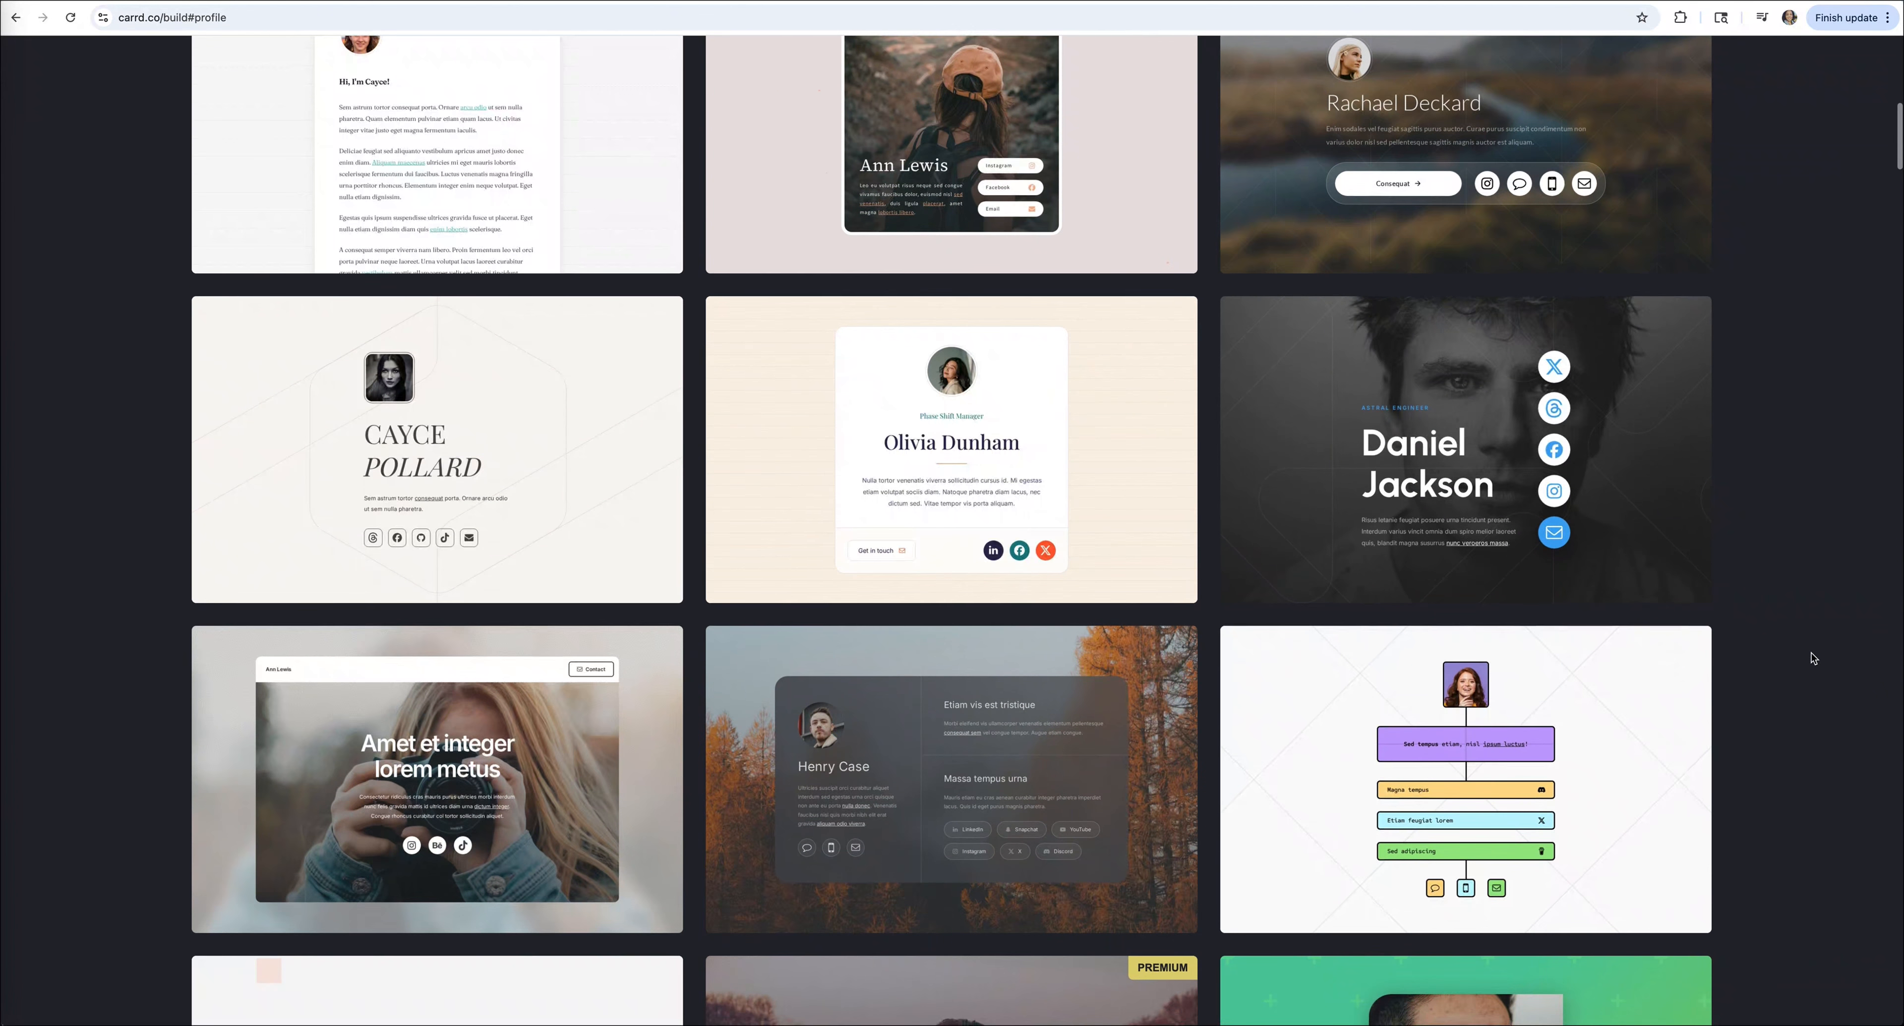
pyautogui.scroll(-6, 1813, 657)
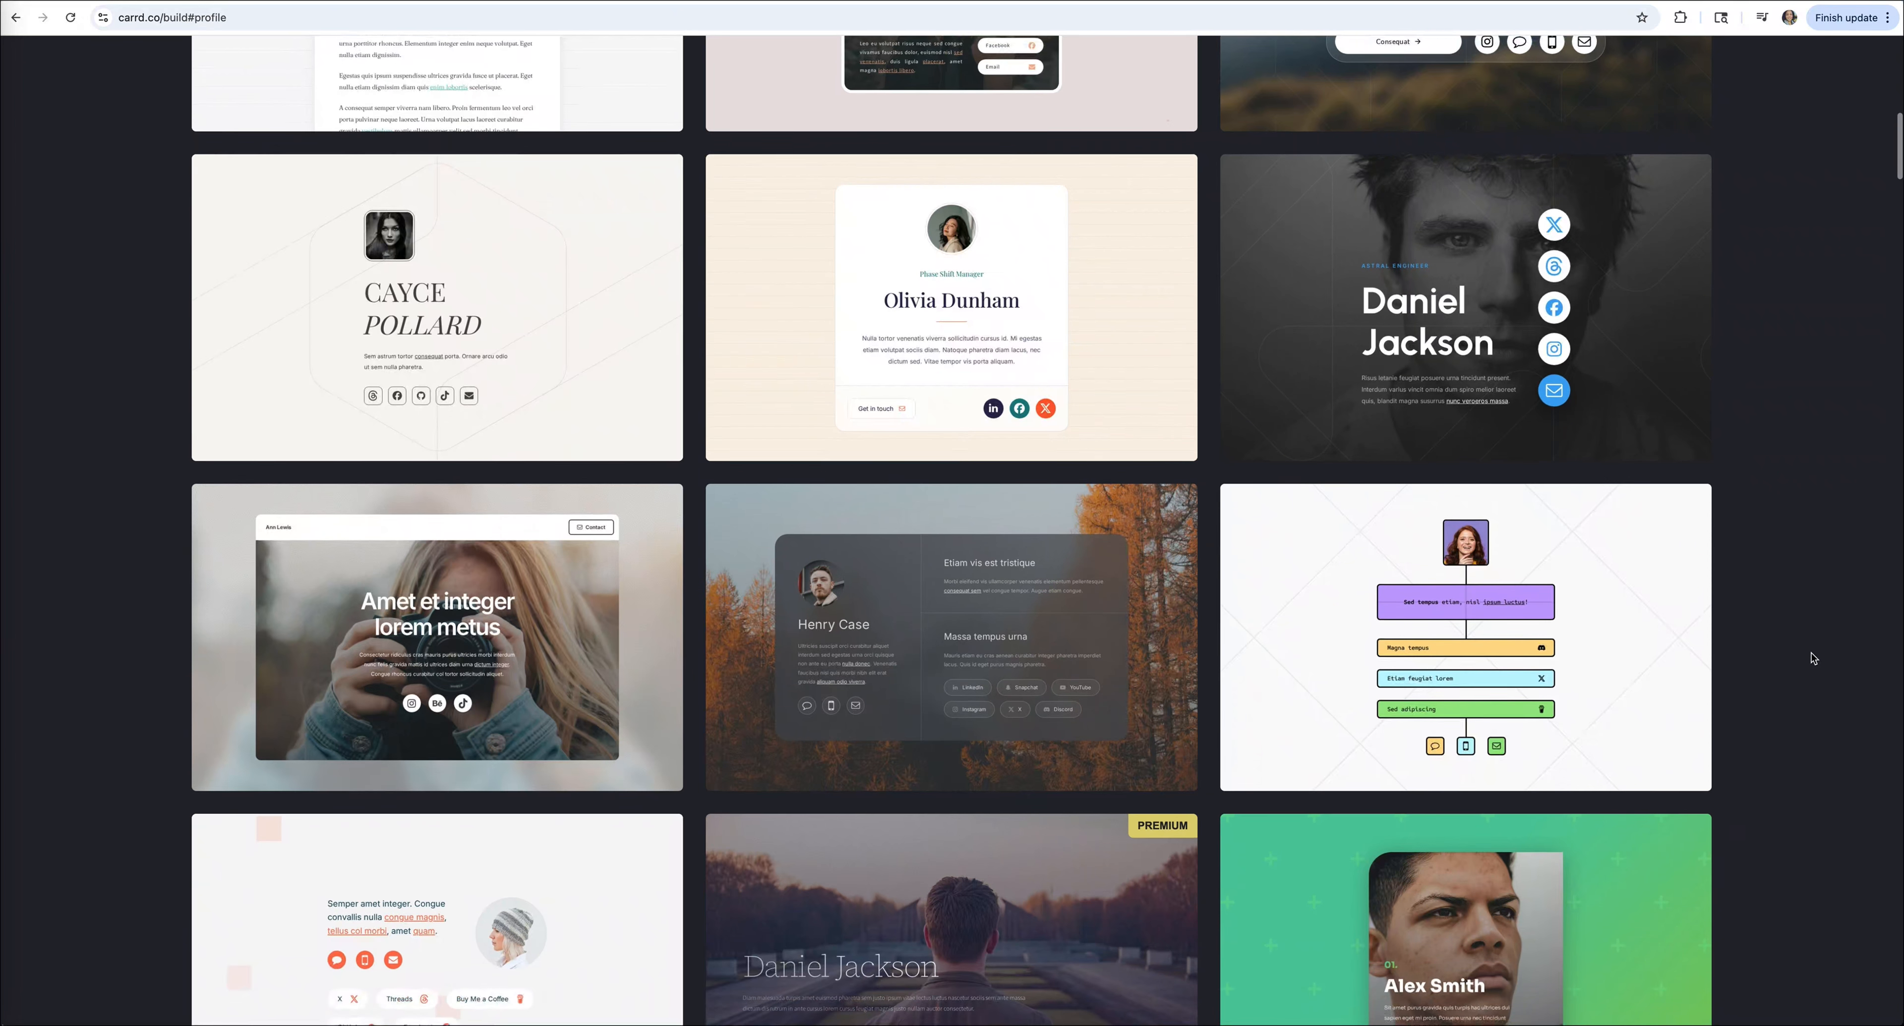
pyautogui.scroll(-6, 1813, 657)
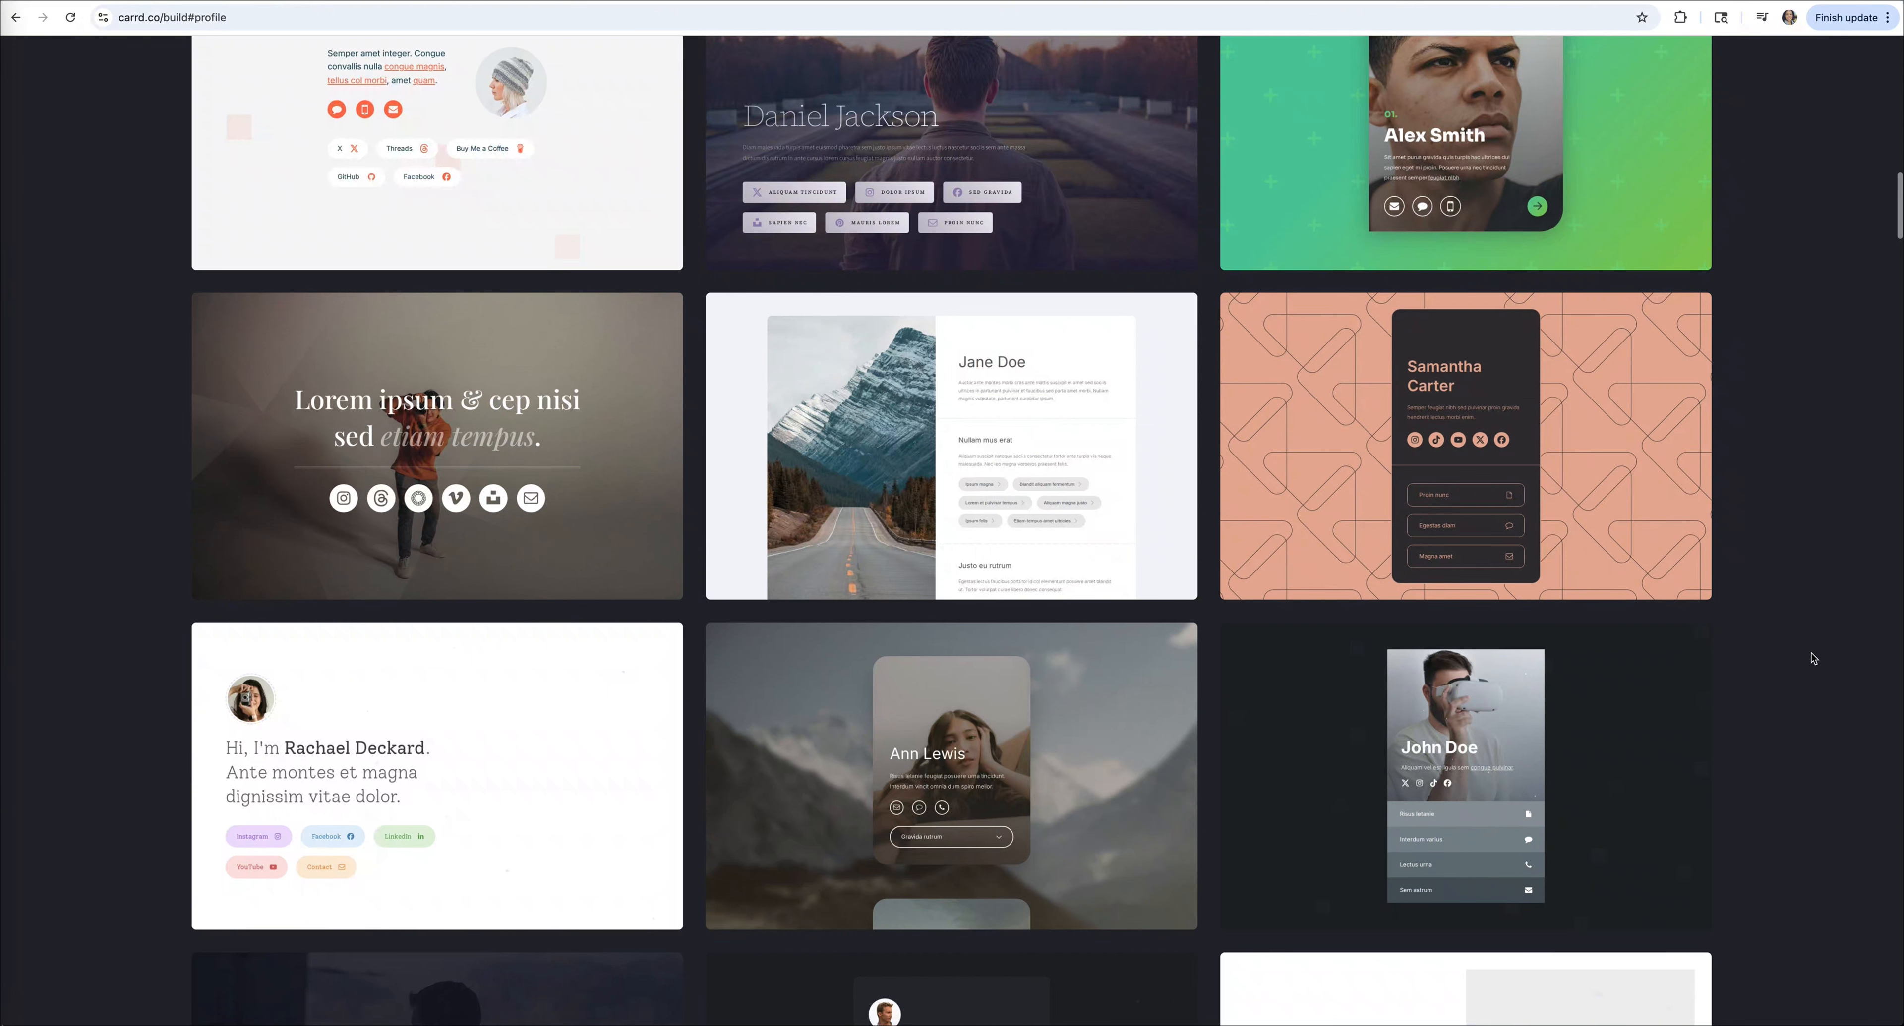
pyautogui.moveTo(1547, 781)
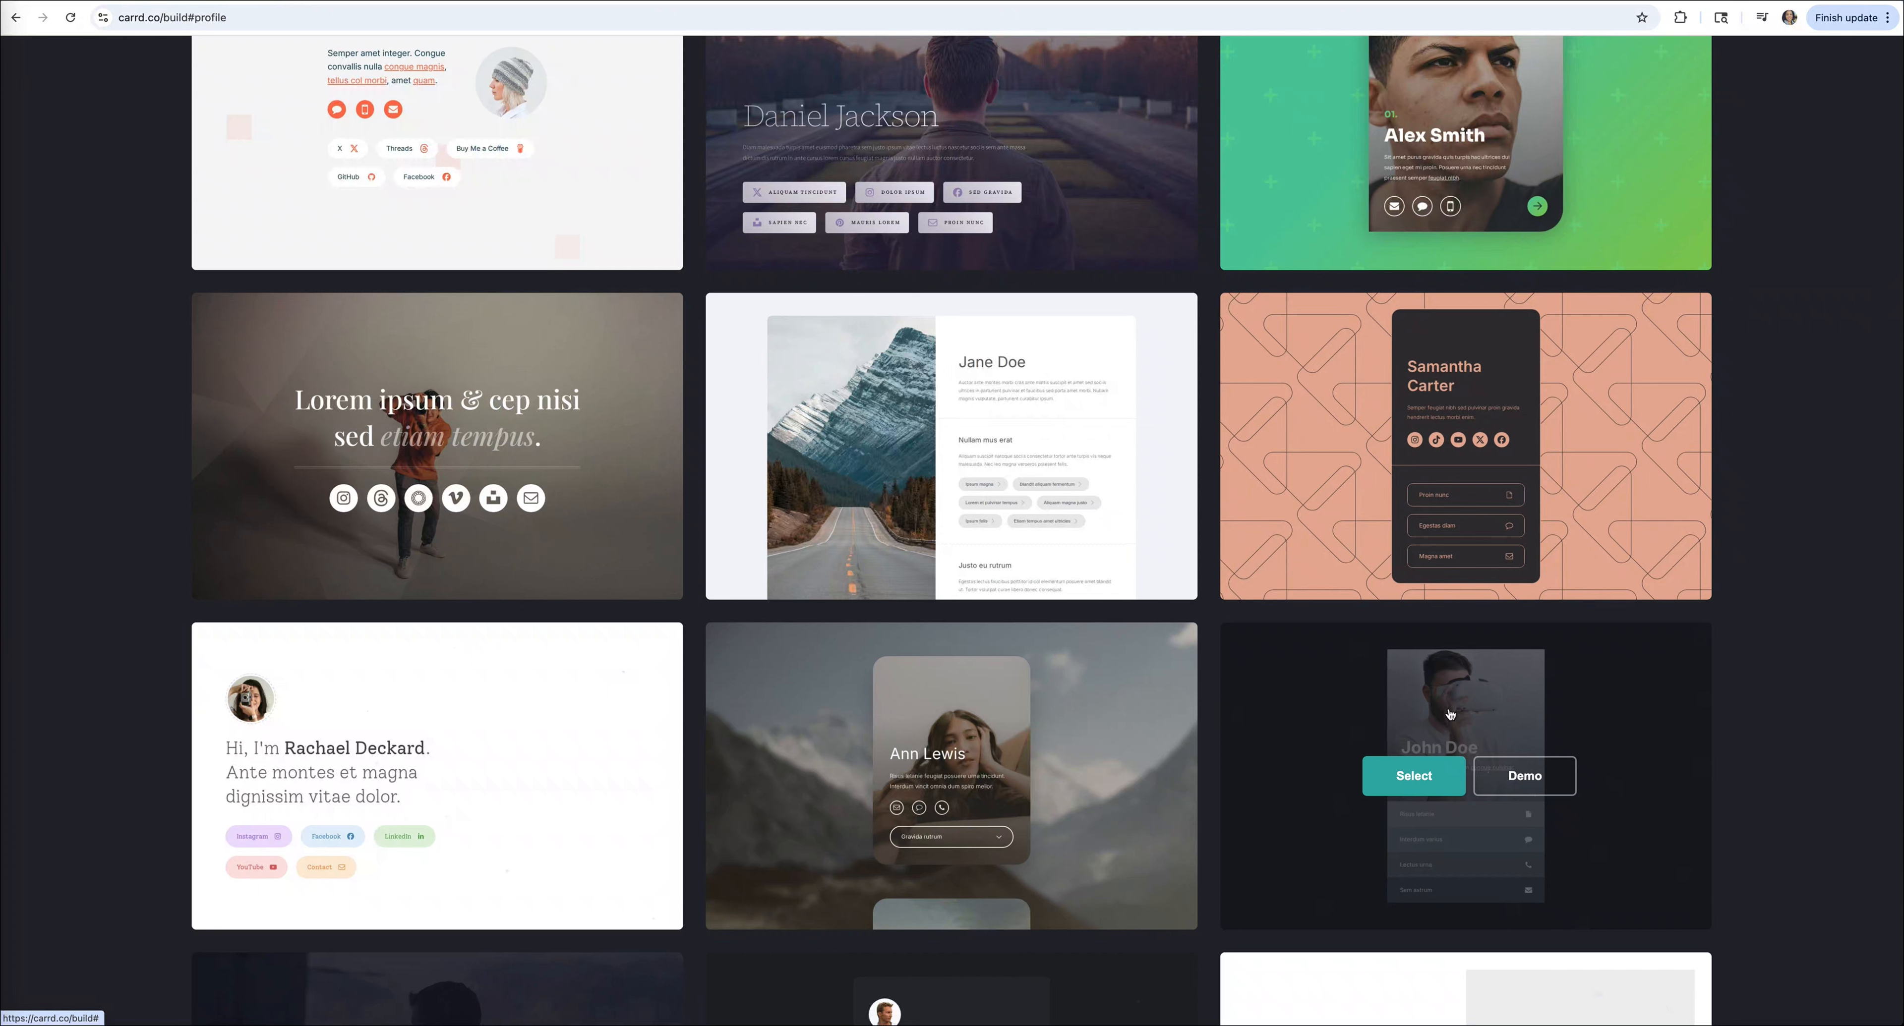
pyautogui.scroll(5, 1450, 715)
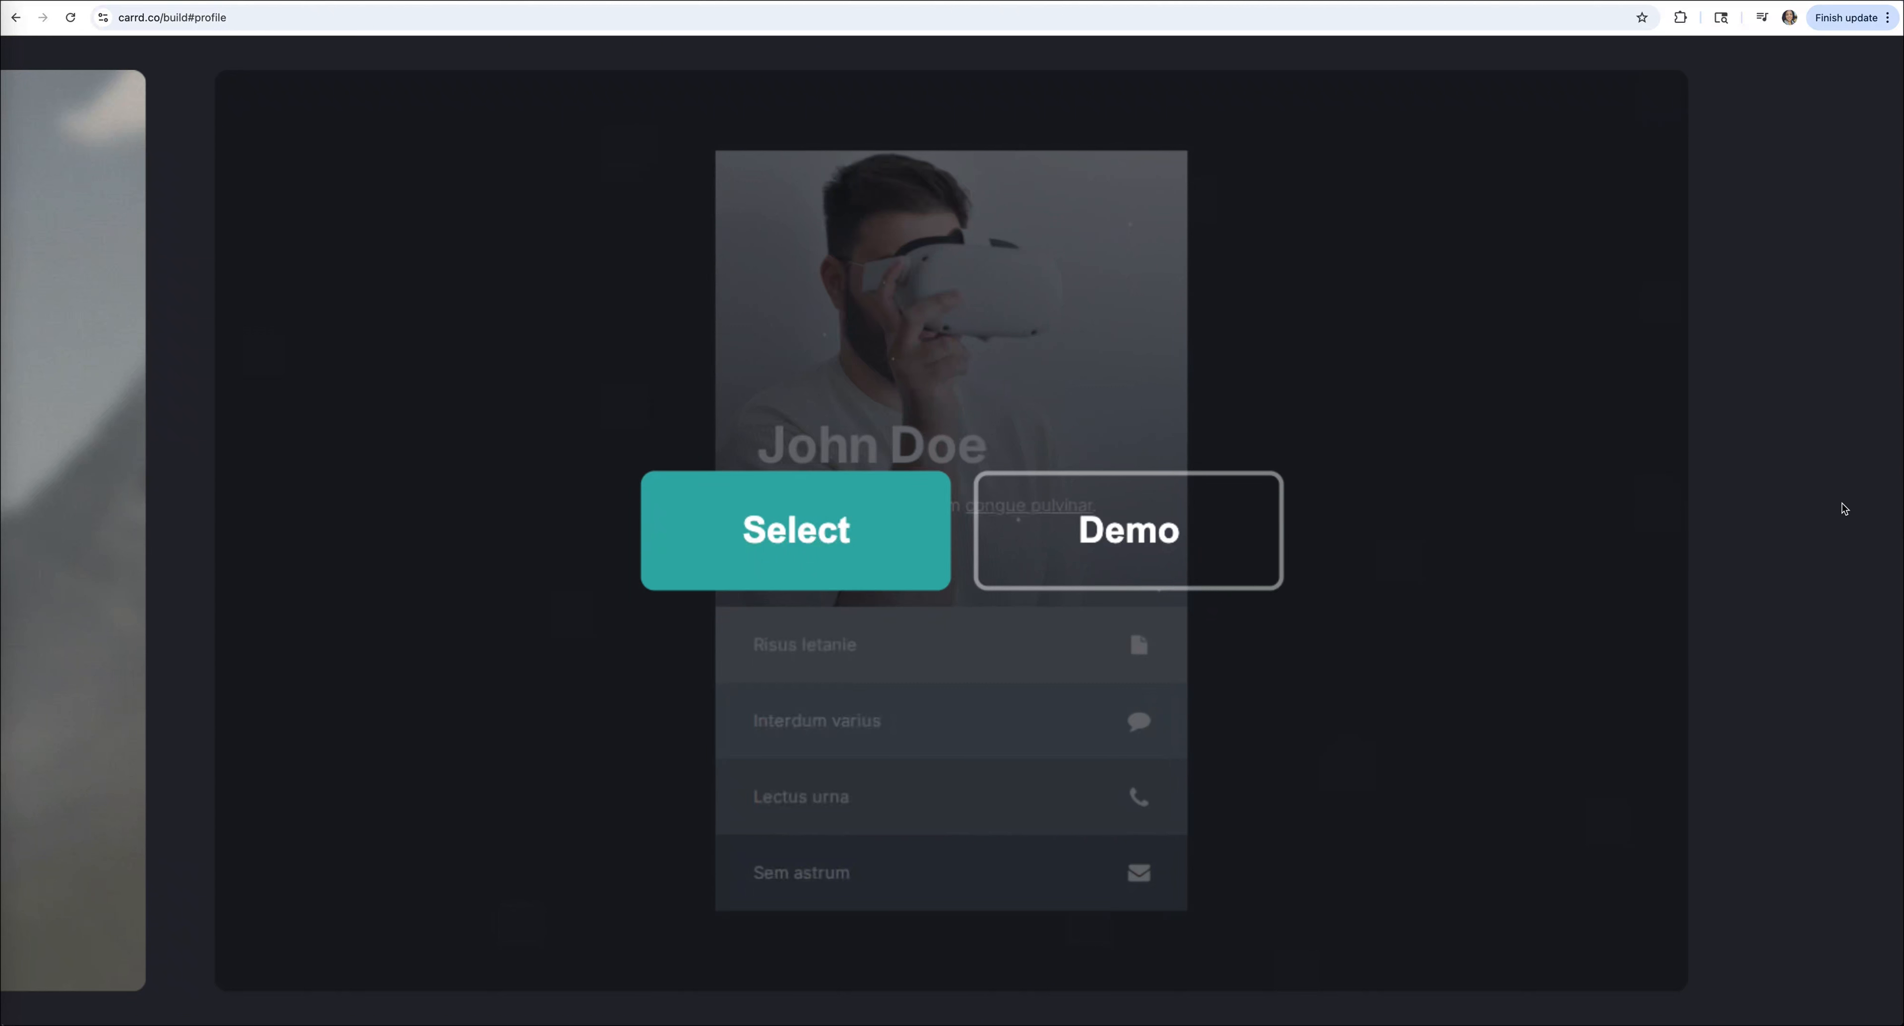
pyautogui.scroll(-5, 1598, 527)
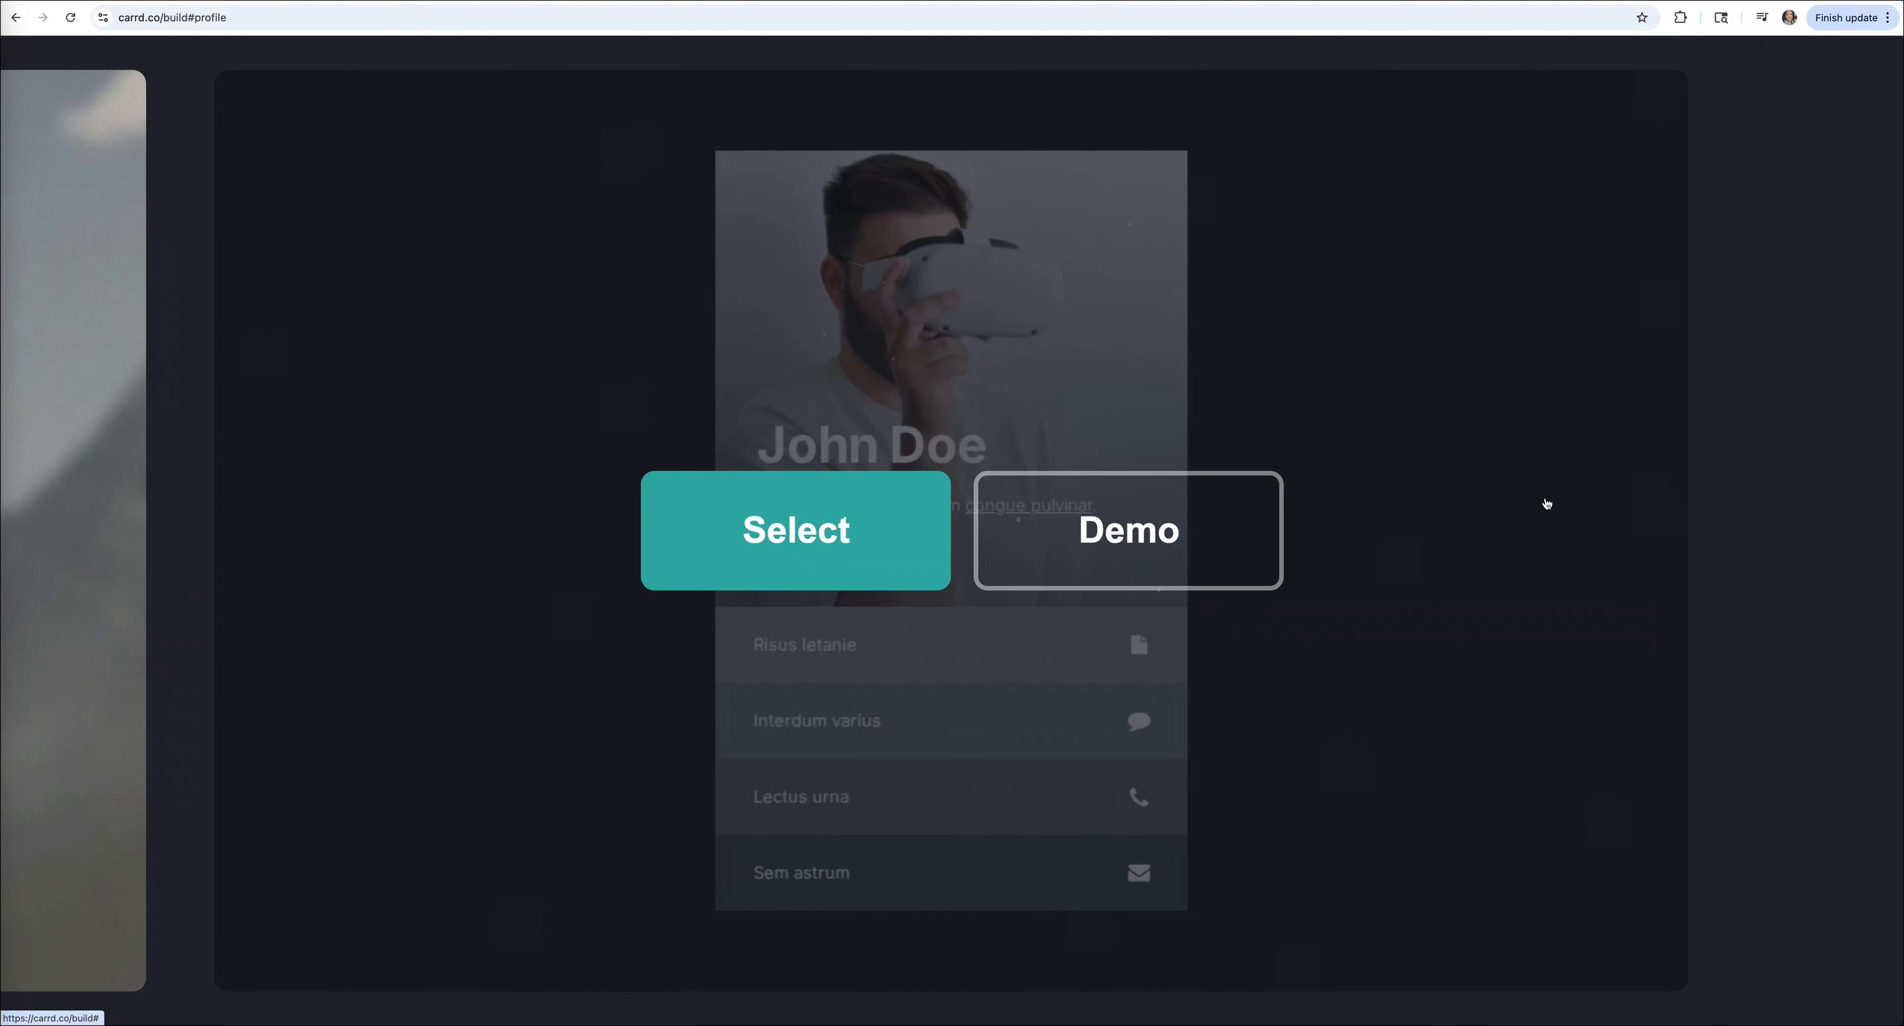
pyautogui.click(1413, 401)
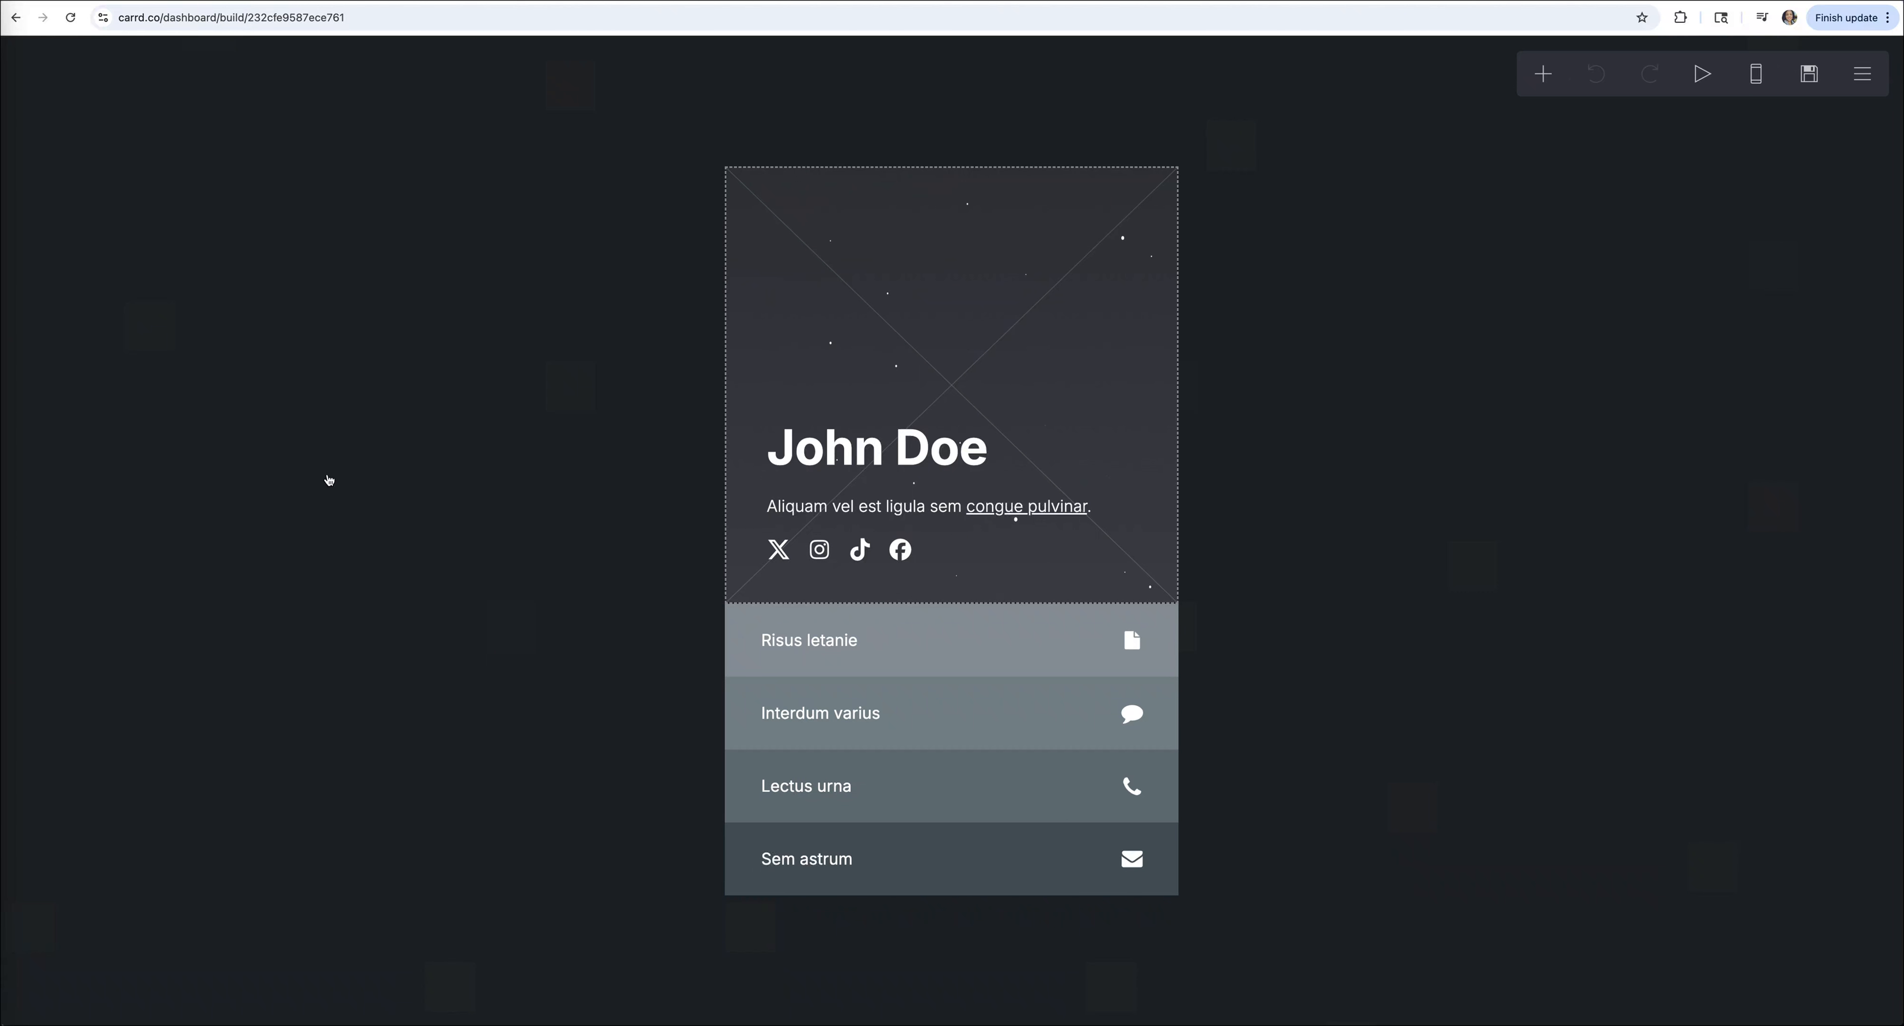
# Set the page background to the solid light purple color #DBCADE.
pyautogui.click(305, 425)
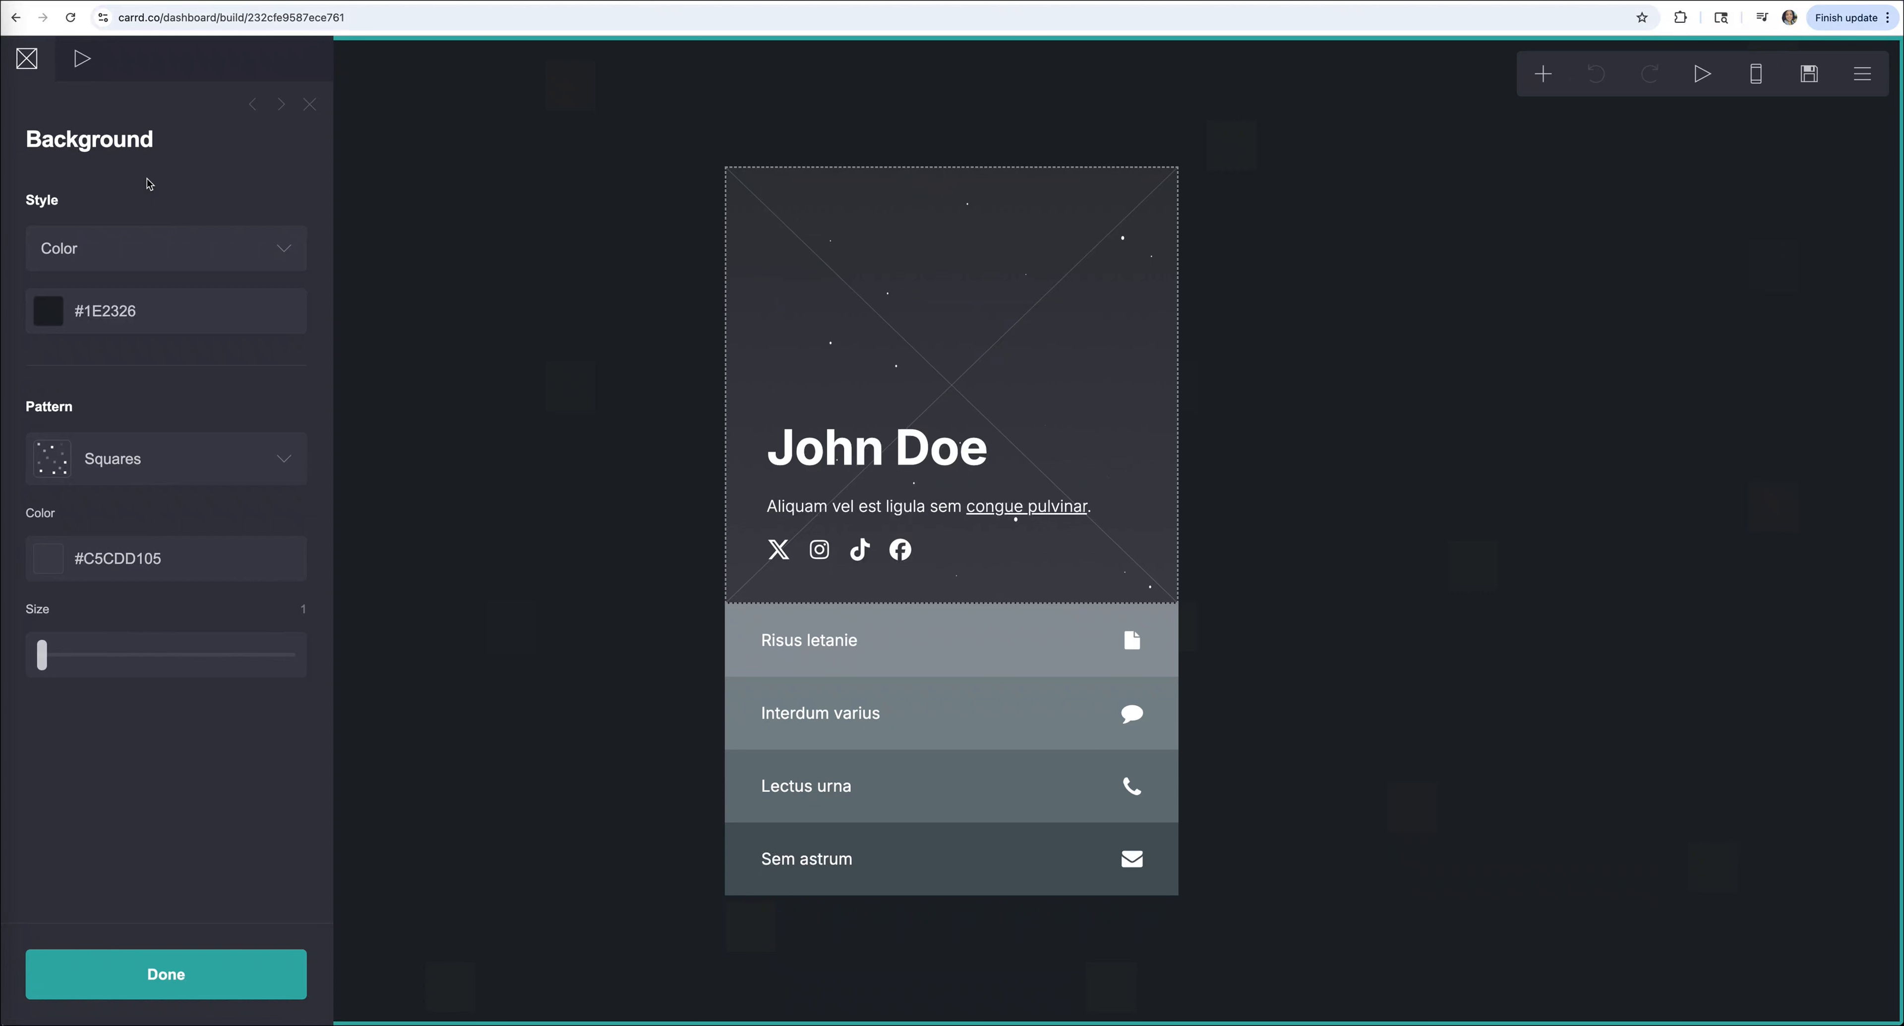
pyautogui.click(162, 248)
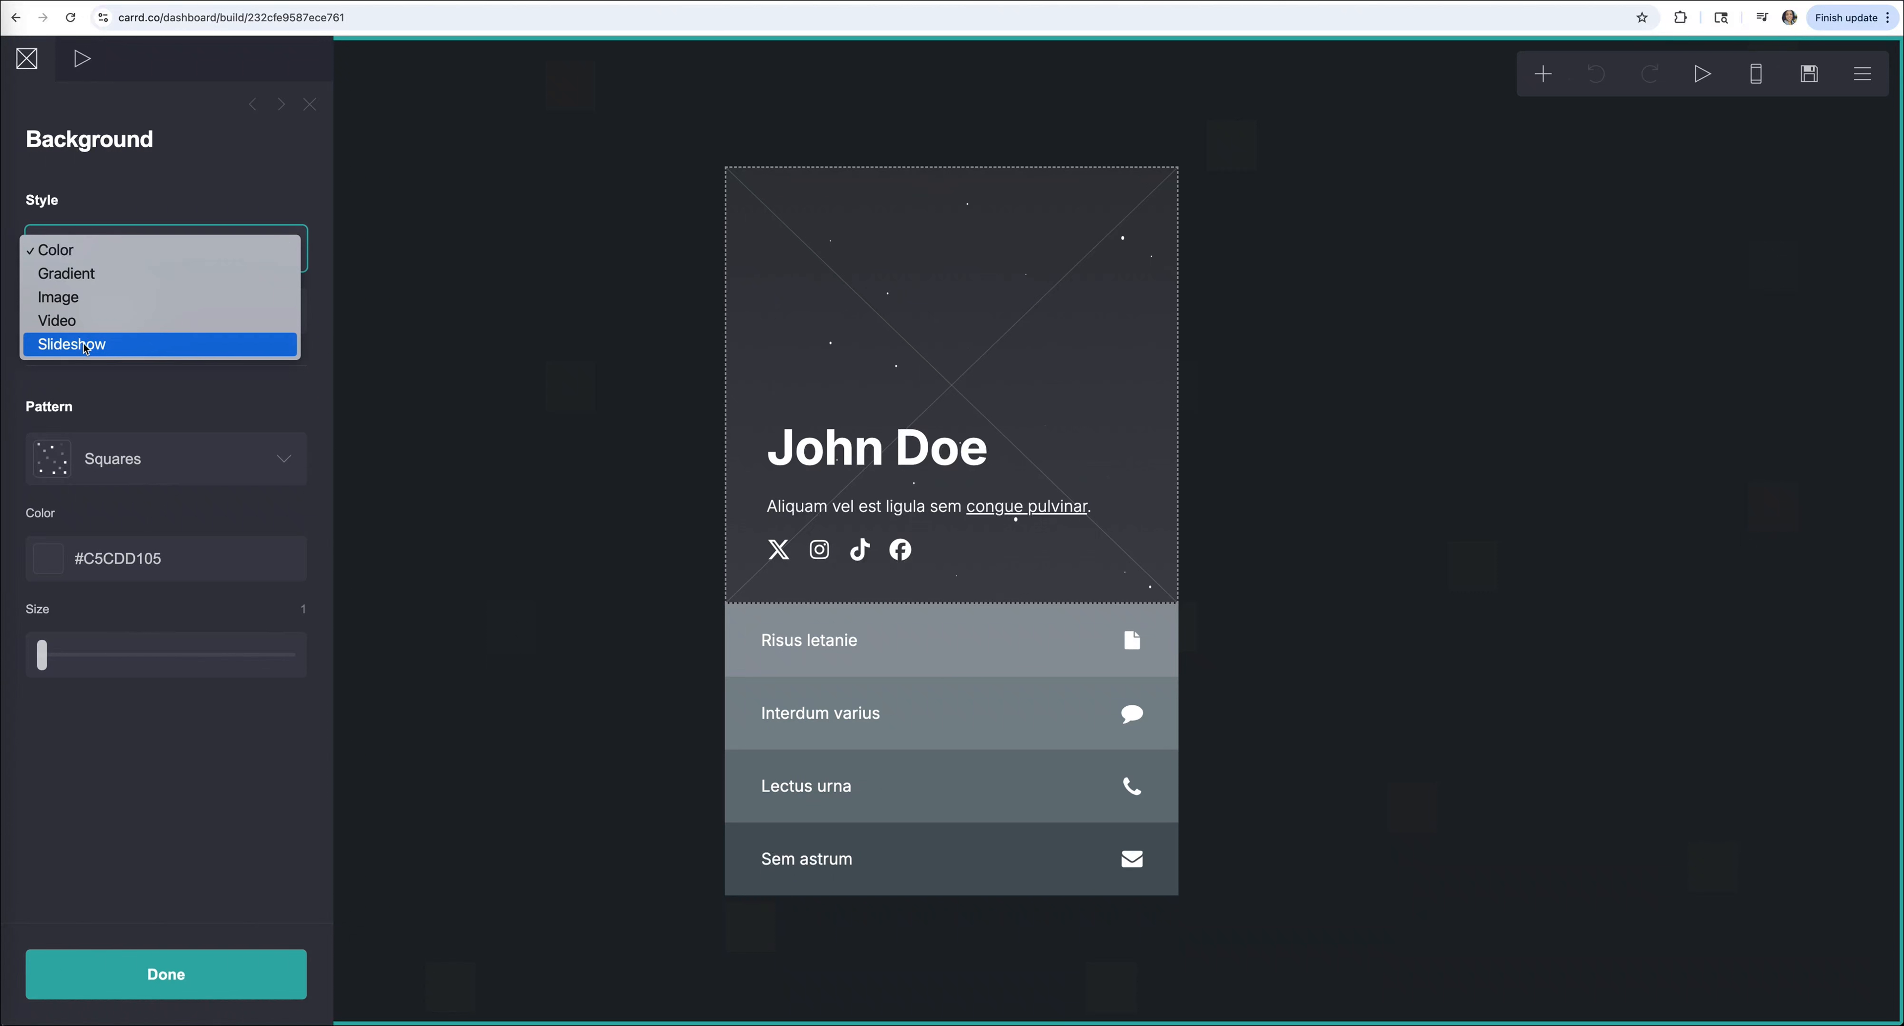
pyautogui.click(157, 388)
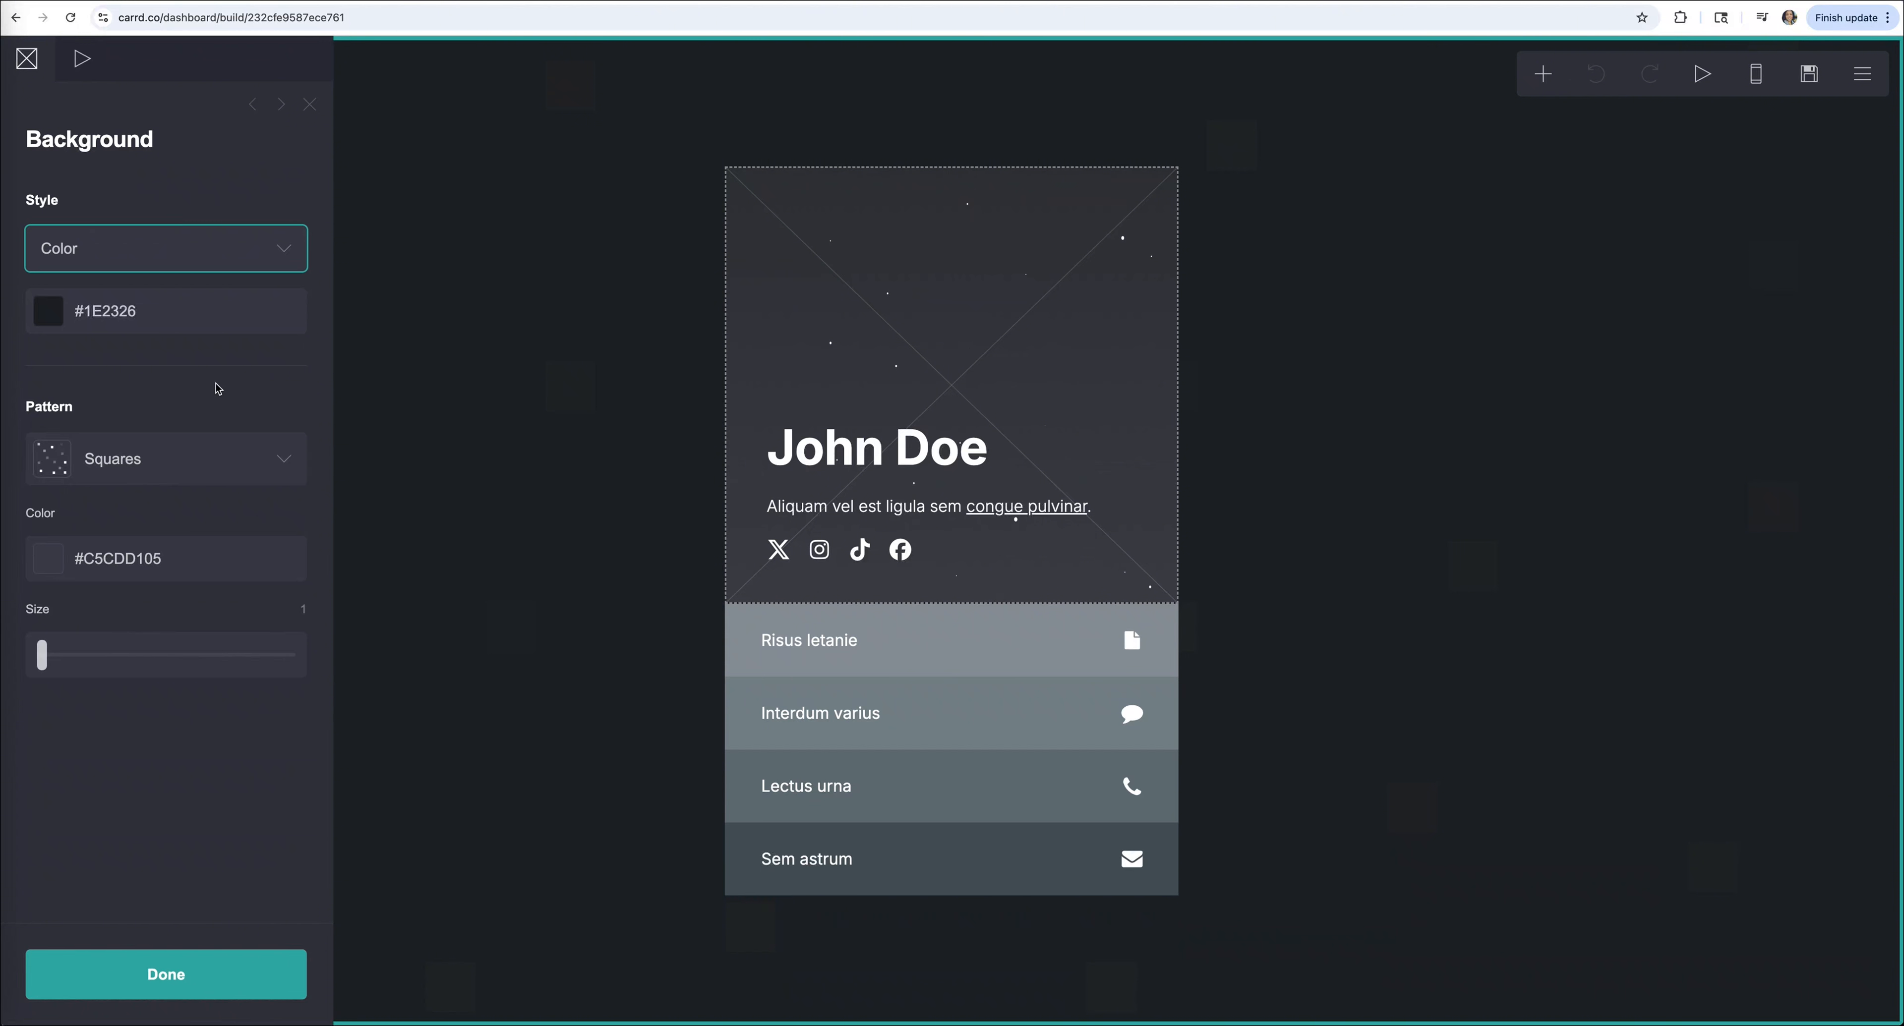
pyautogui.click(89, 310)
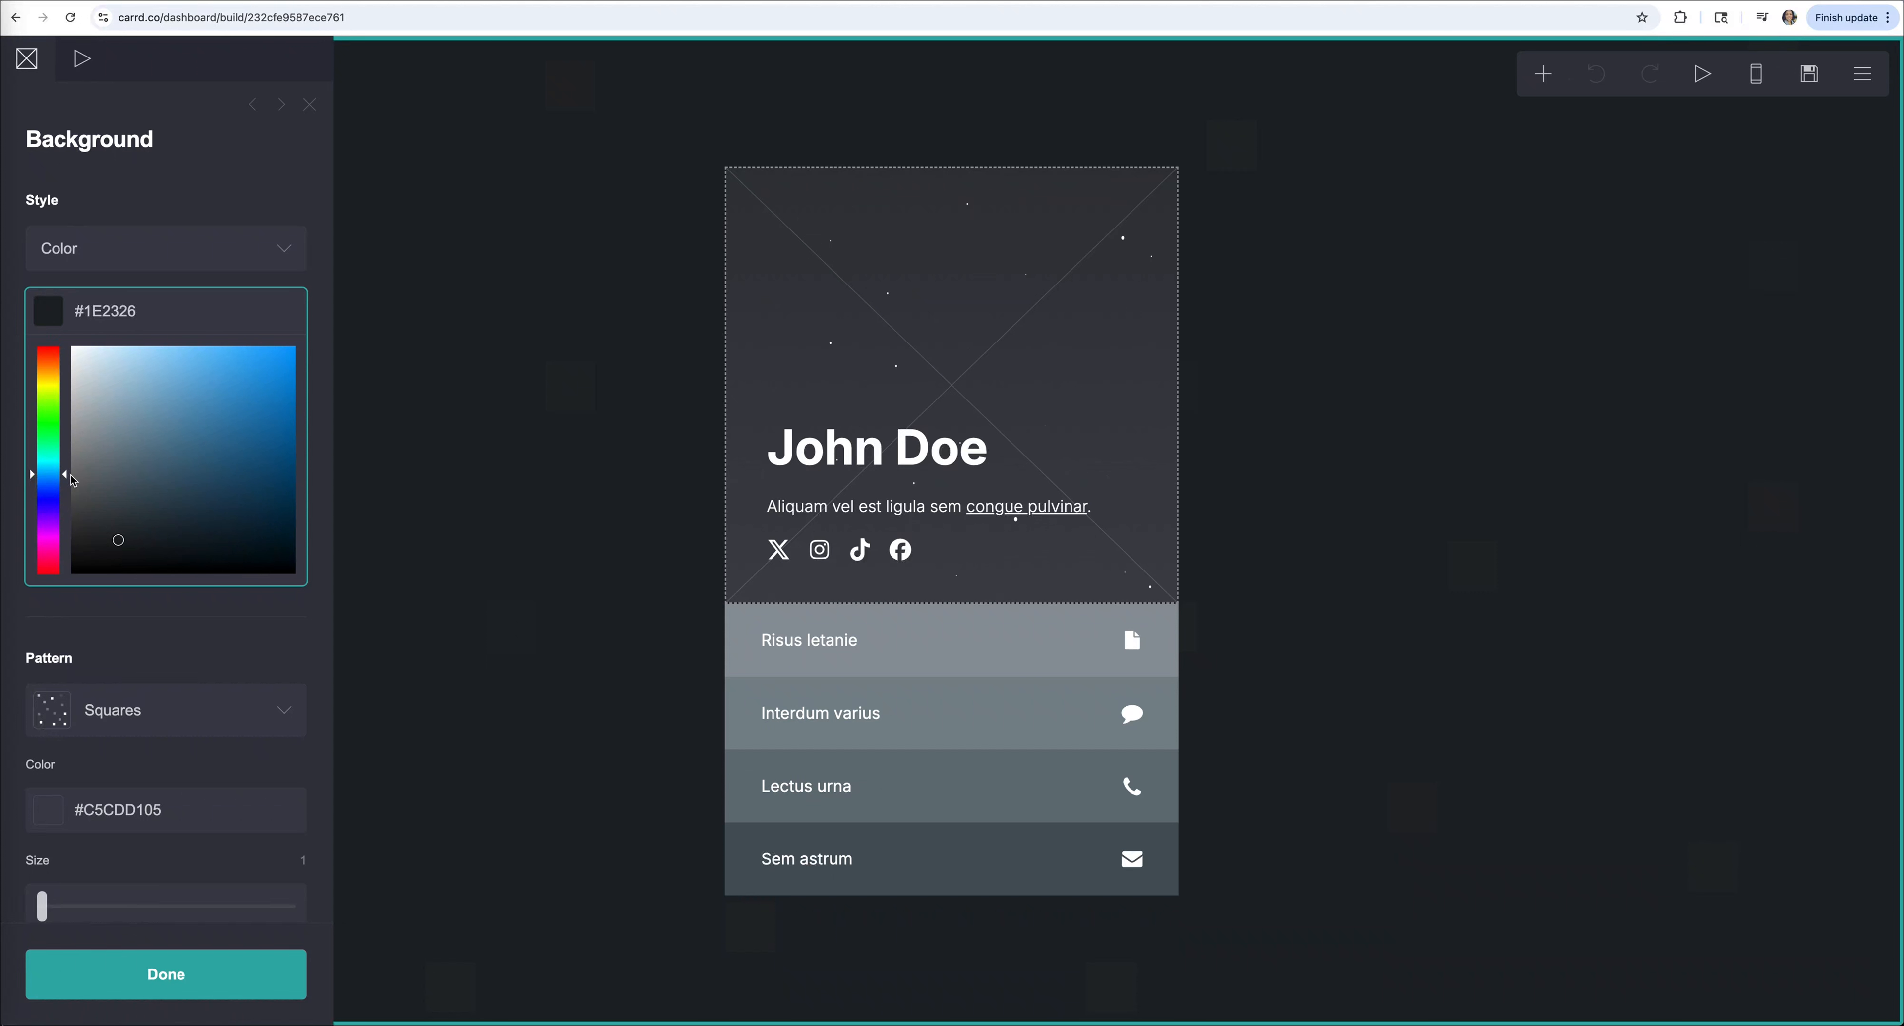
pyautogui.click(51, 531)
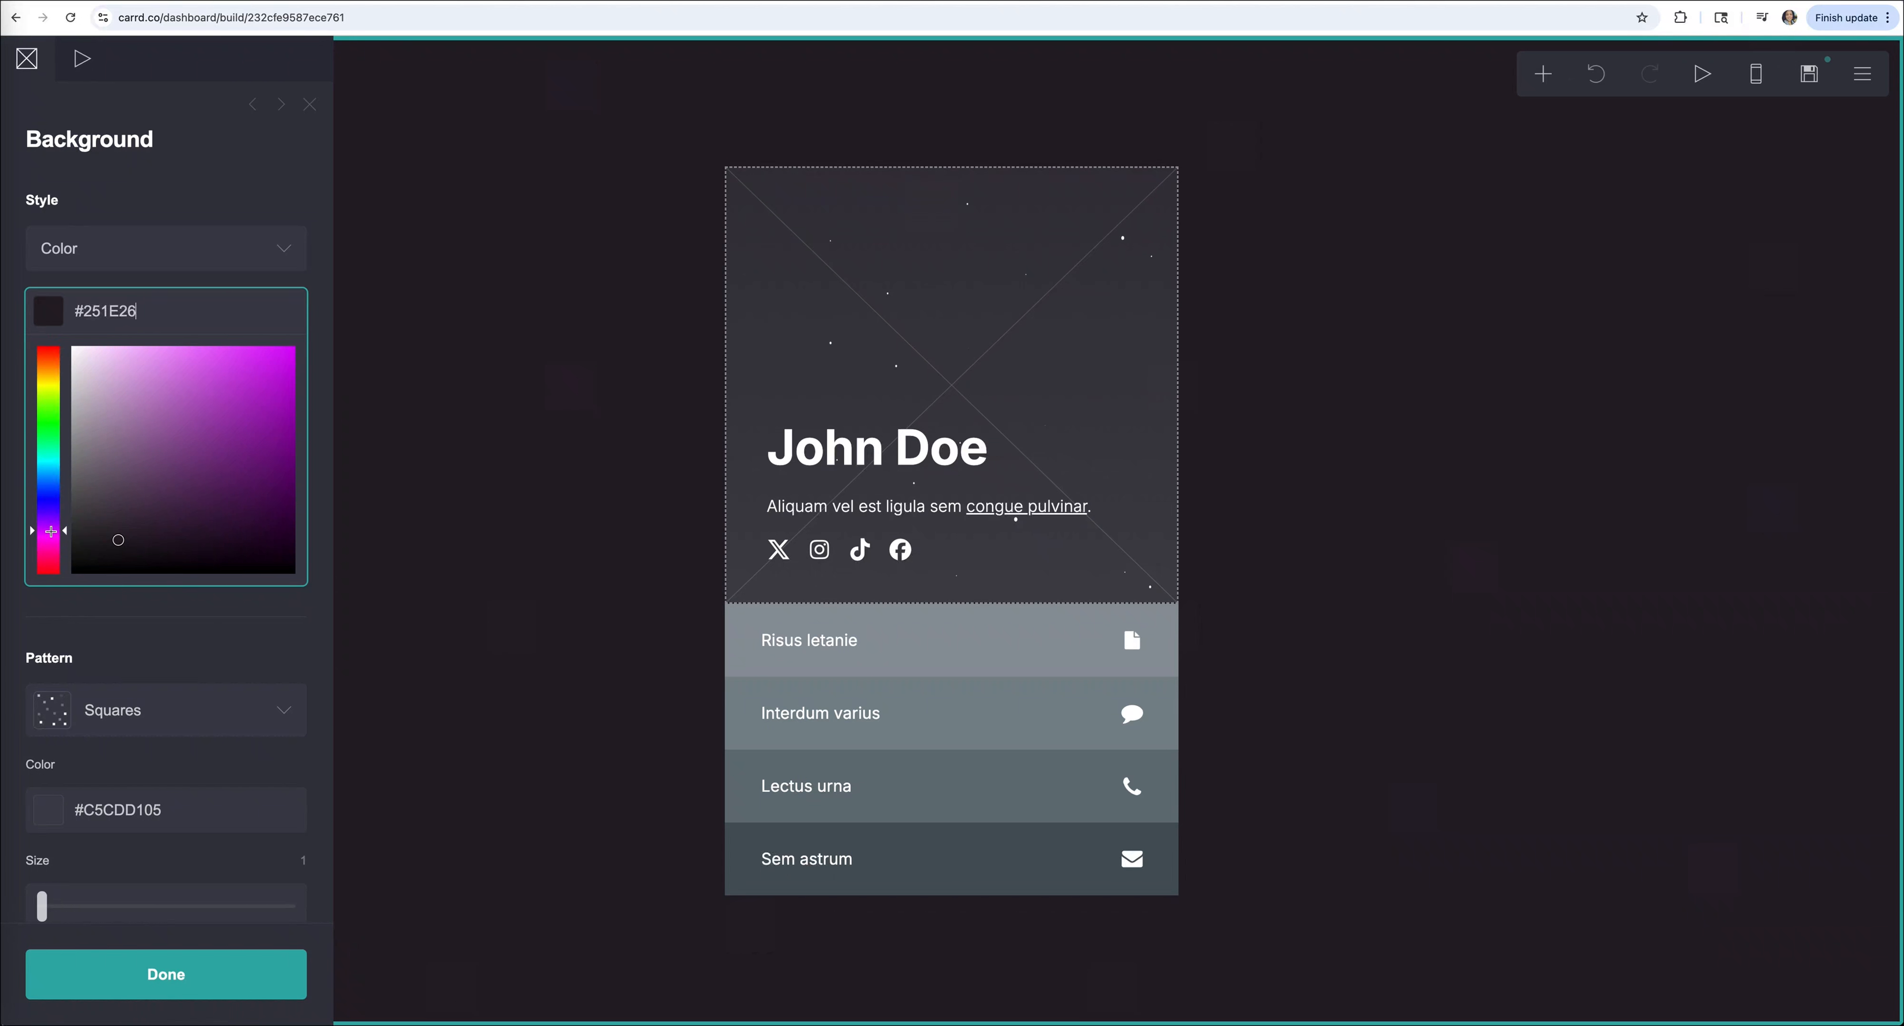
pyautogui.moveTo(113, 380); pyautogui.dragTo(91, 376)
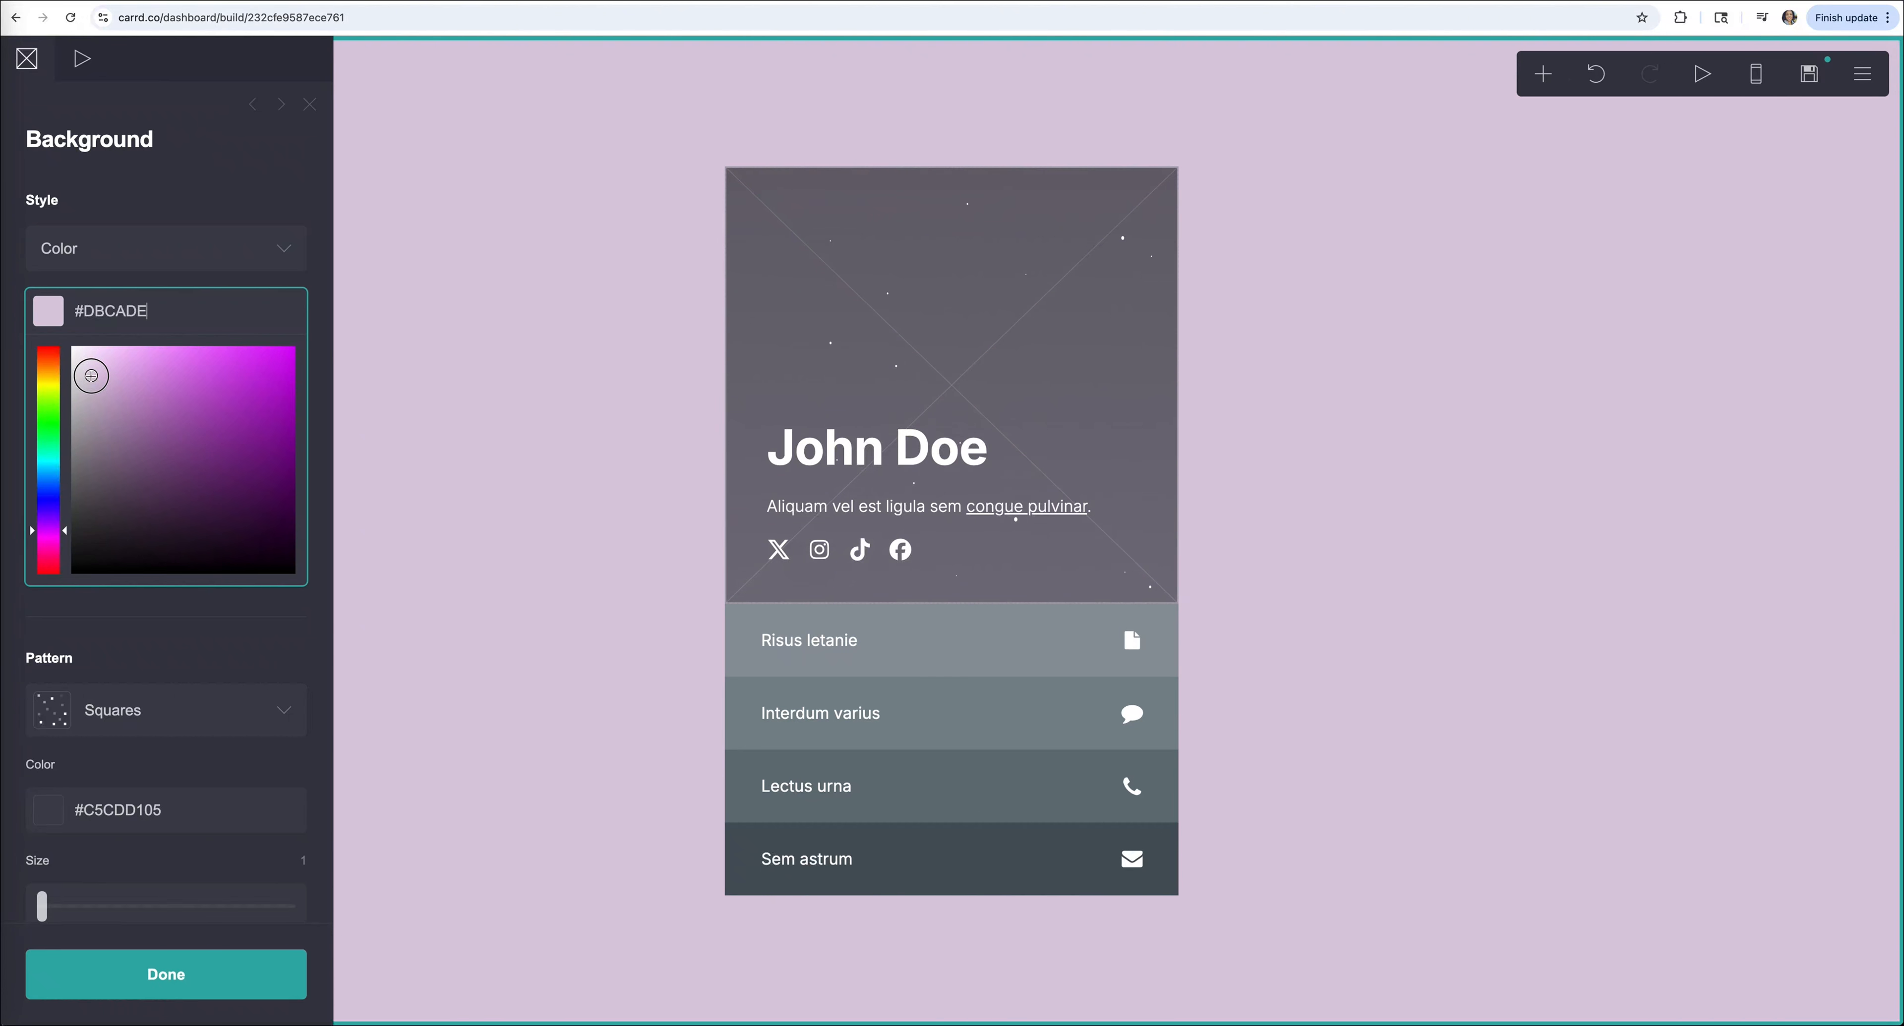
pyautogui.click(154, 199)
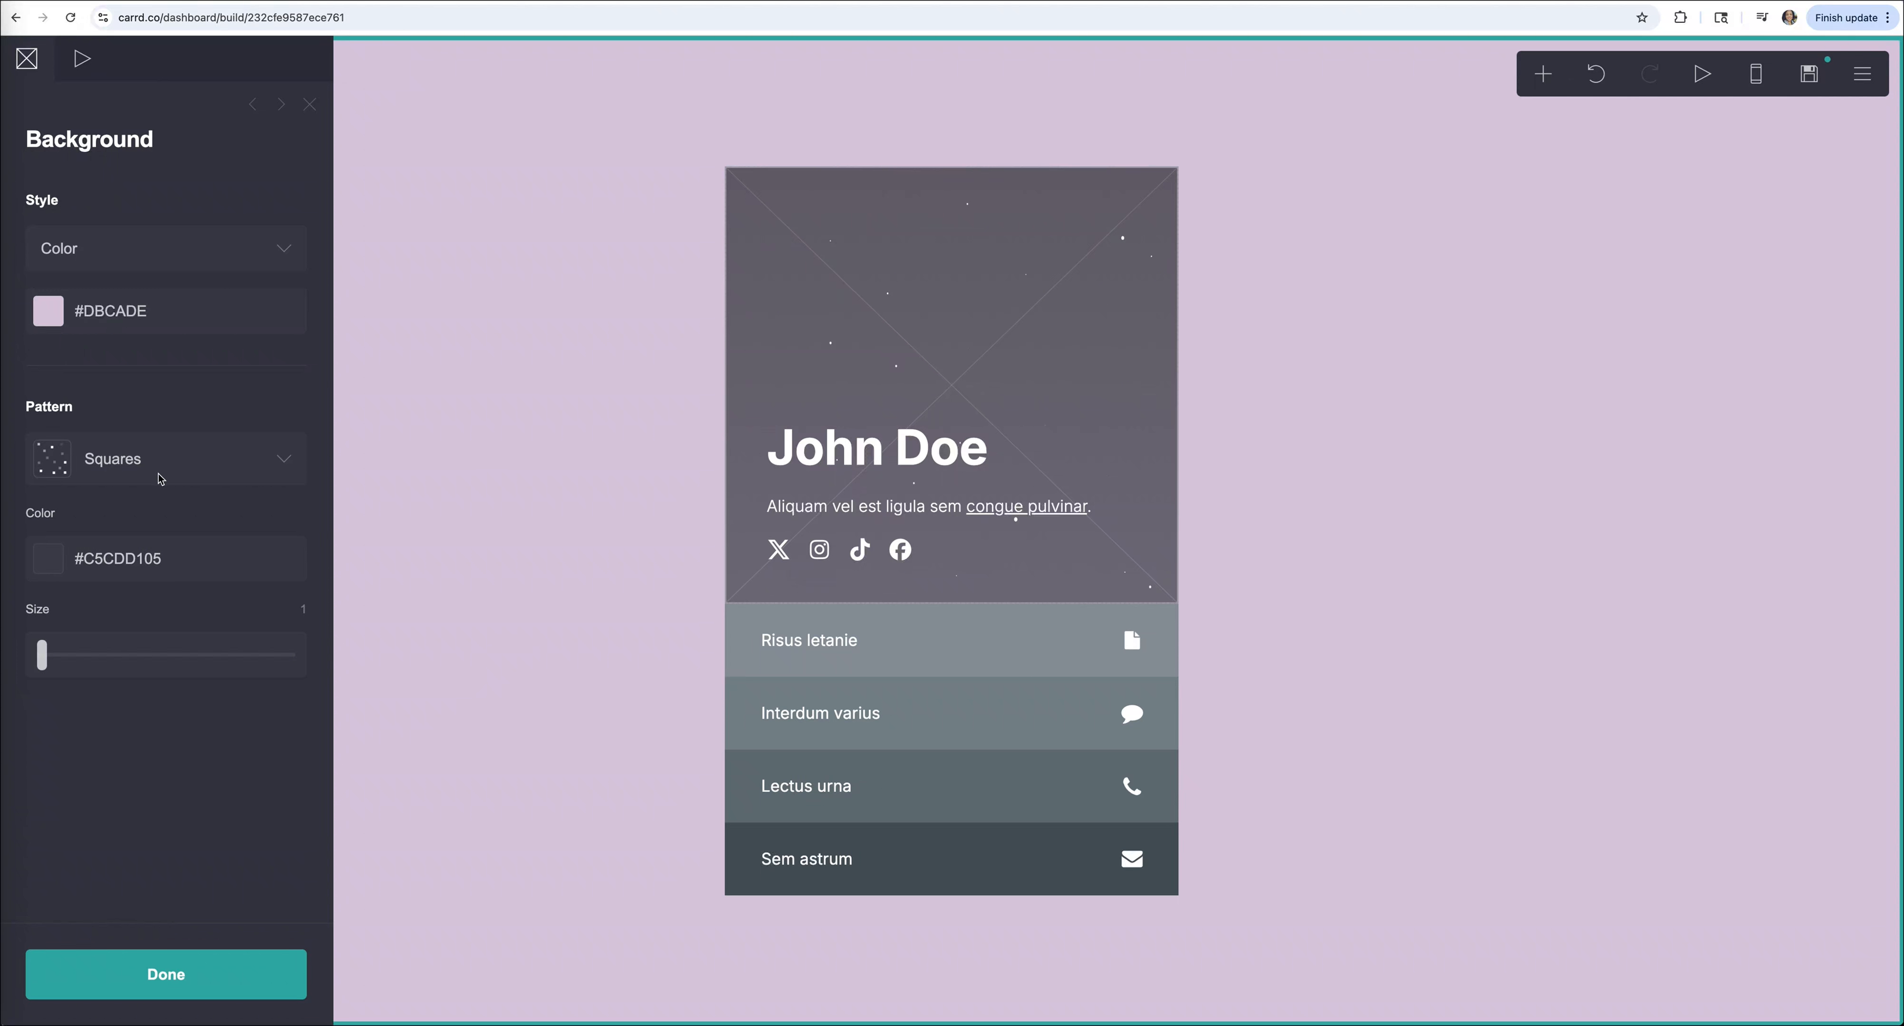
# Change the background pattern to Squares (Animated) and color it blue, #52ACD9C7.
pyautogui.click(262, 471)
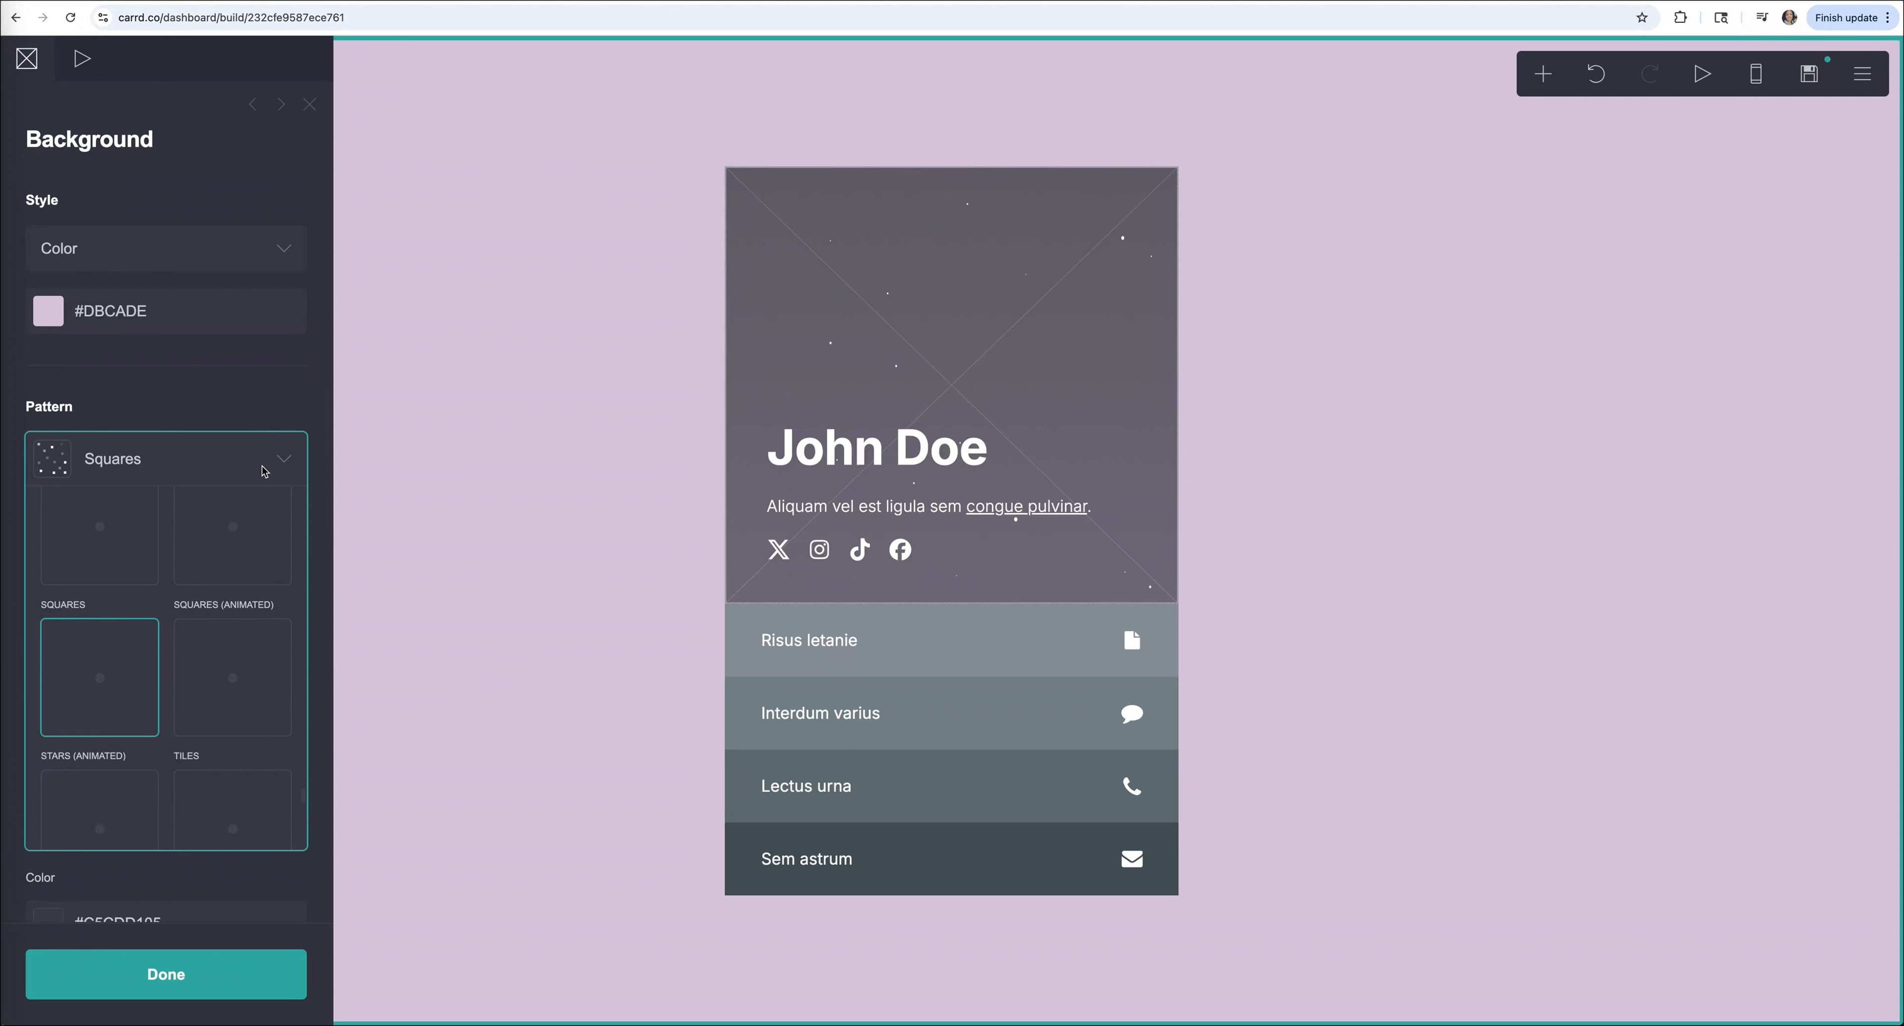
pyautogui.click(231, 678)
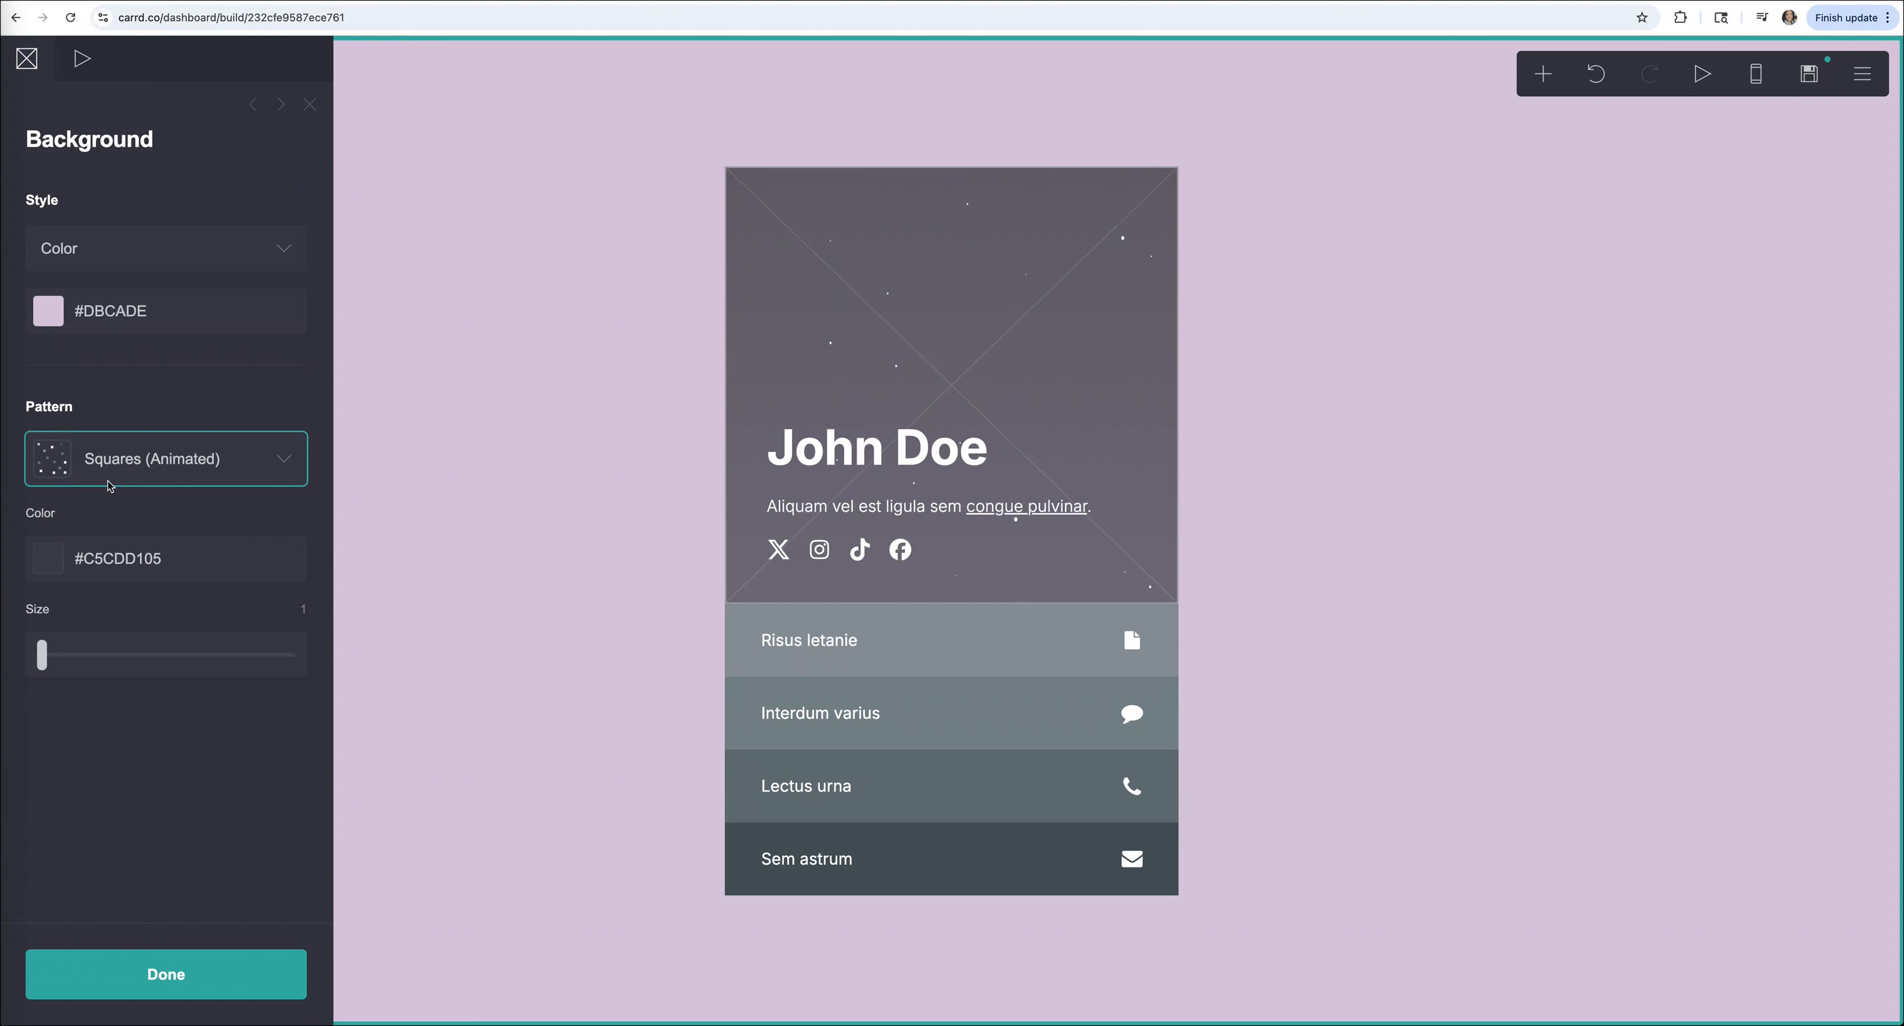
pyautogui.click(139, 566)
pyautogui.moveTo(63, 849); pyautogui.dragTo(238, 847)
pyautogui.moveTo(199, 676); pyautogui.dragTo(209, 628)
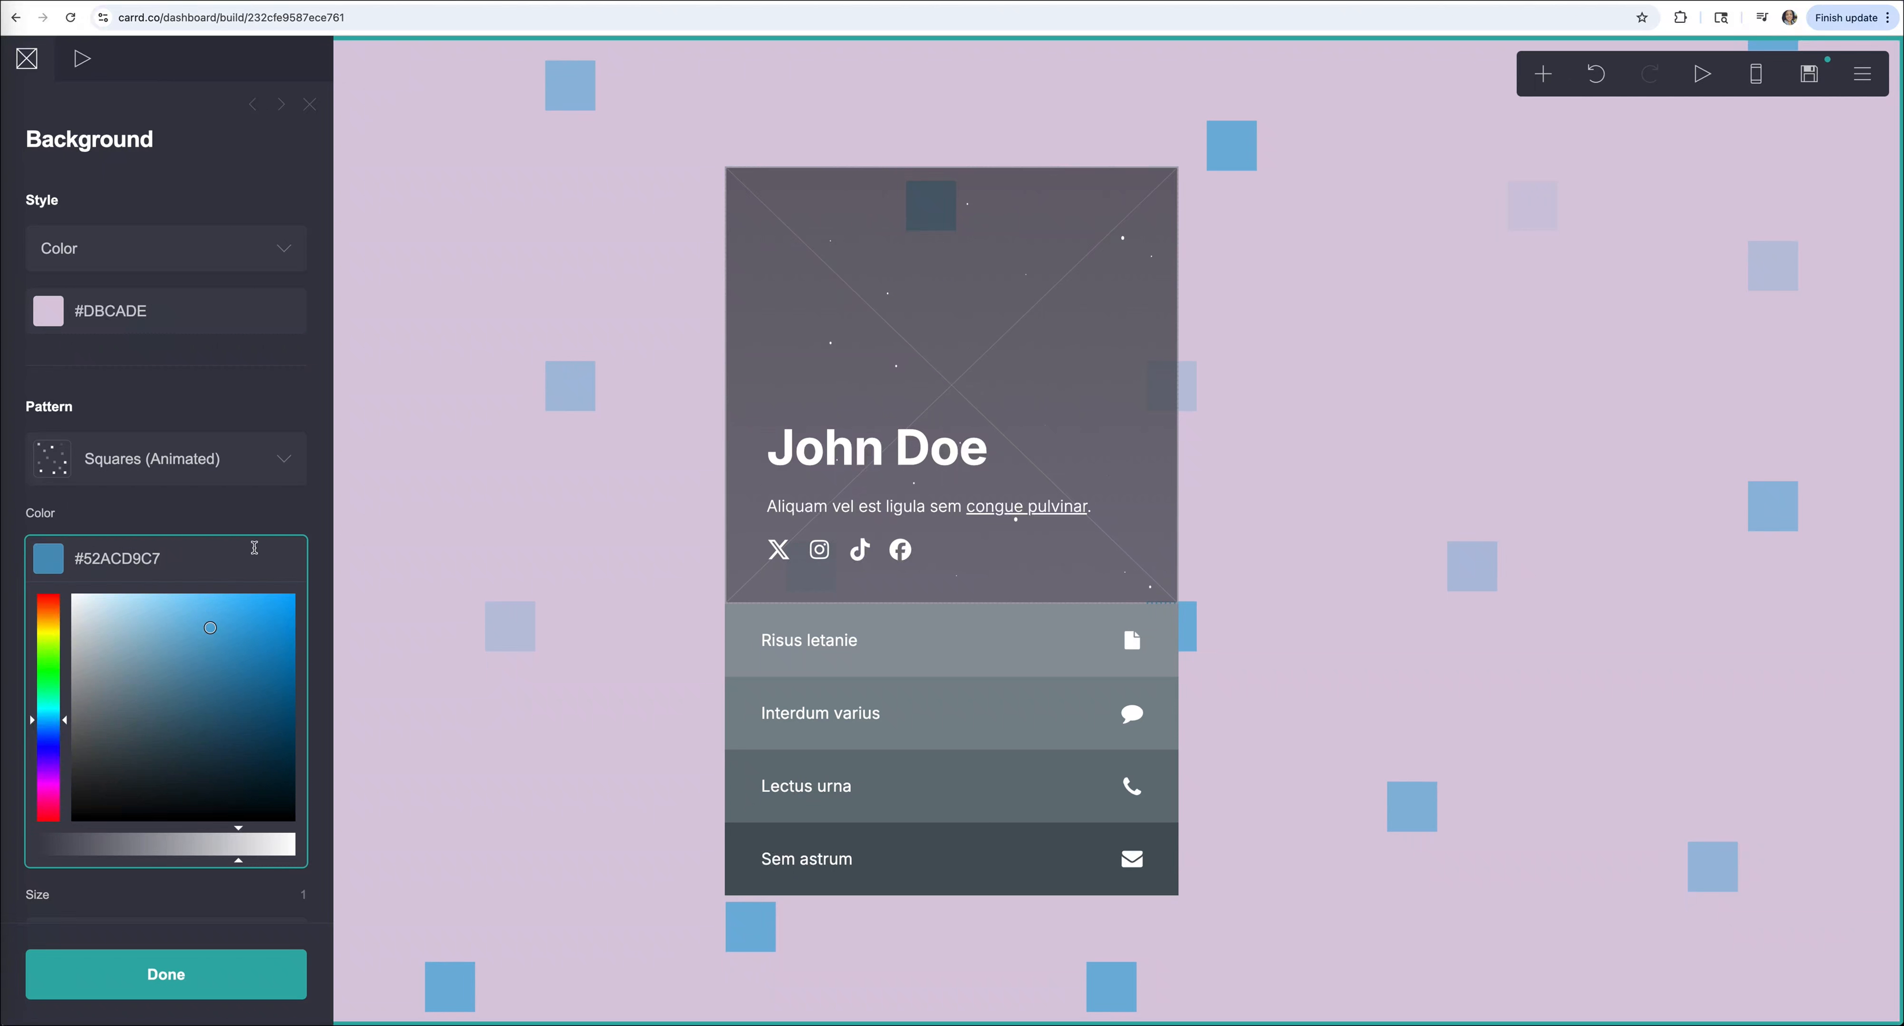
# Browse the available background patterns and try the Chevrons pattern.
pyautogui.click(207, 466)
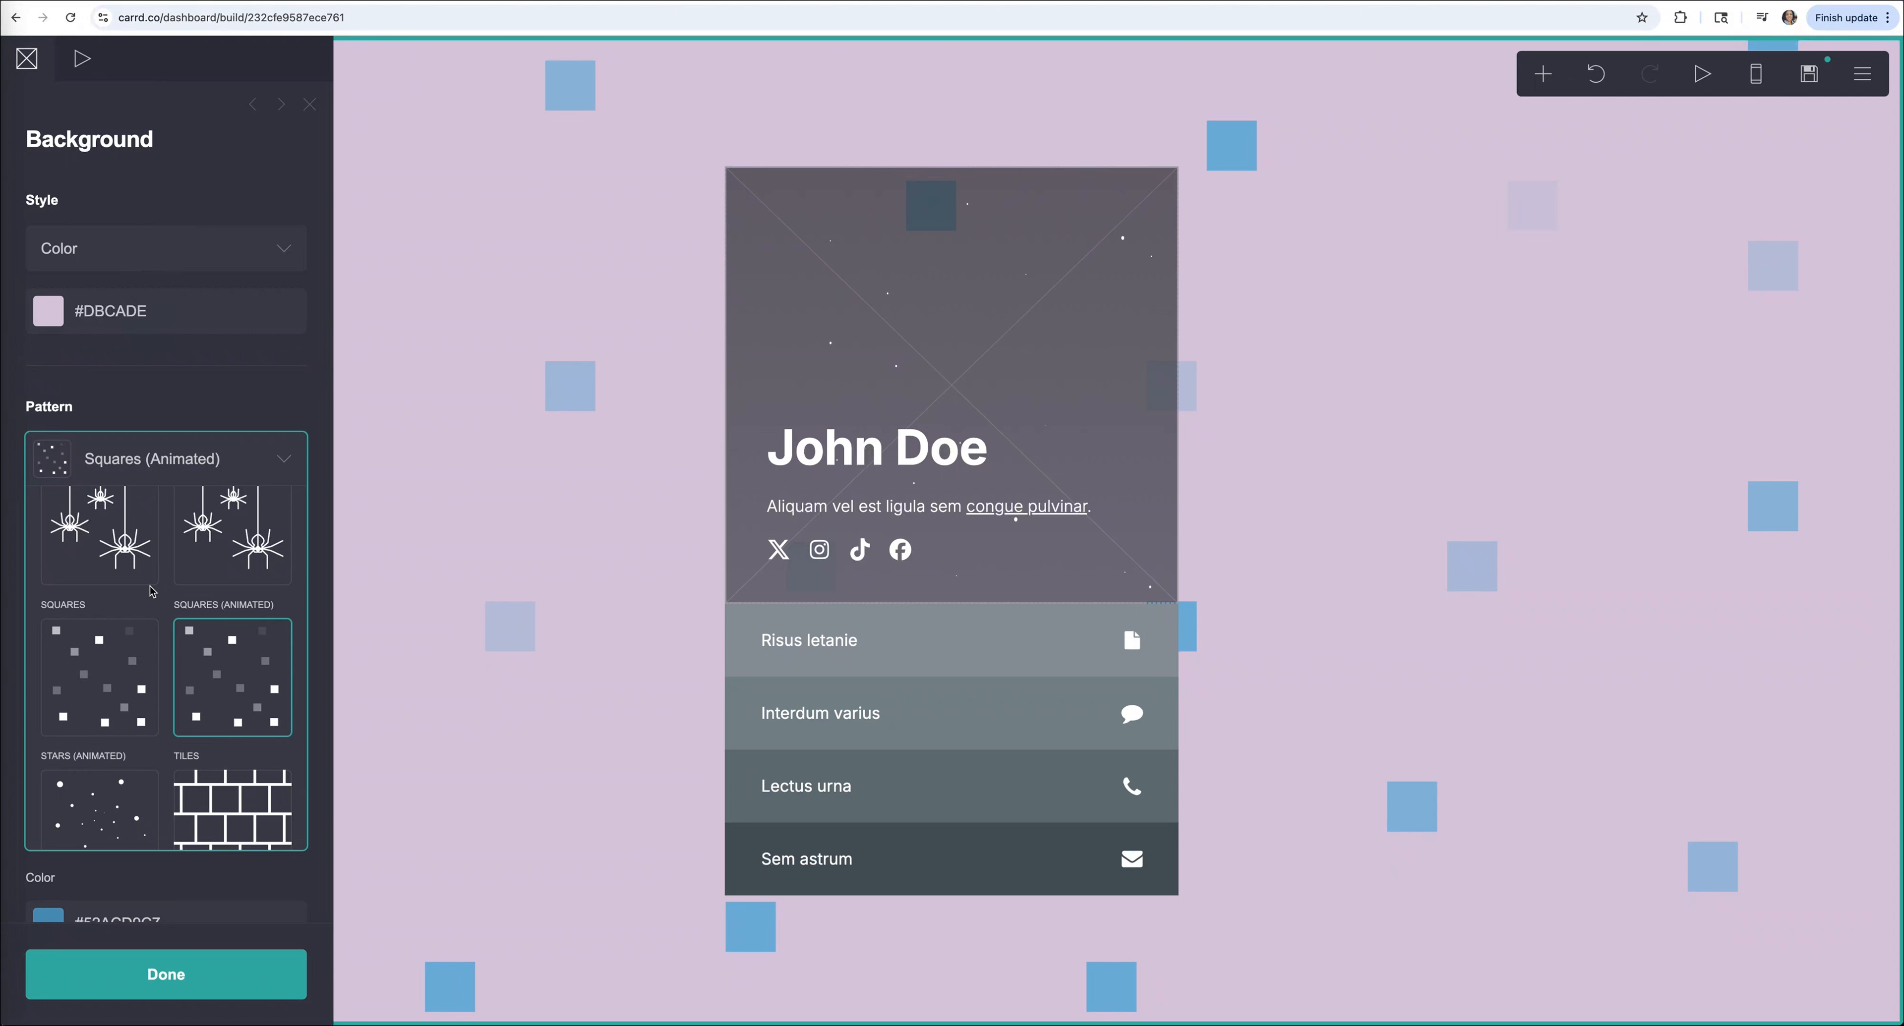
pyautogui.scroll(10, 150, 590)
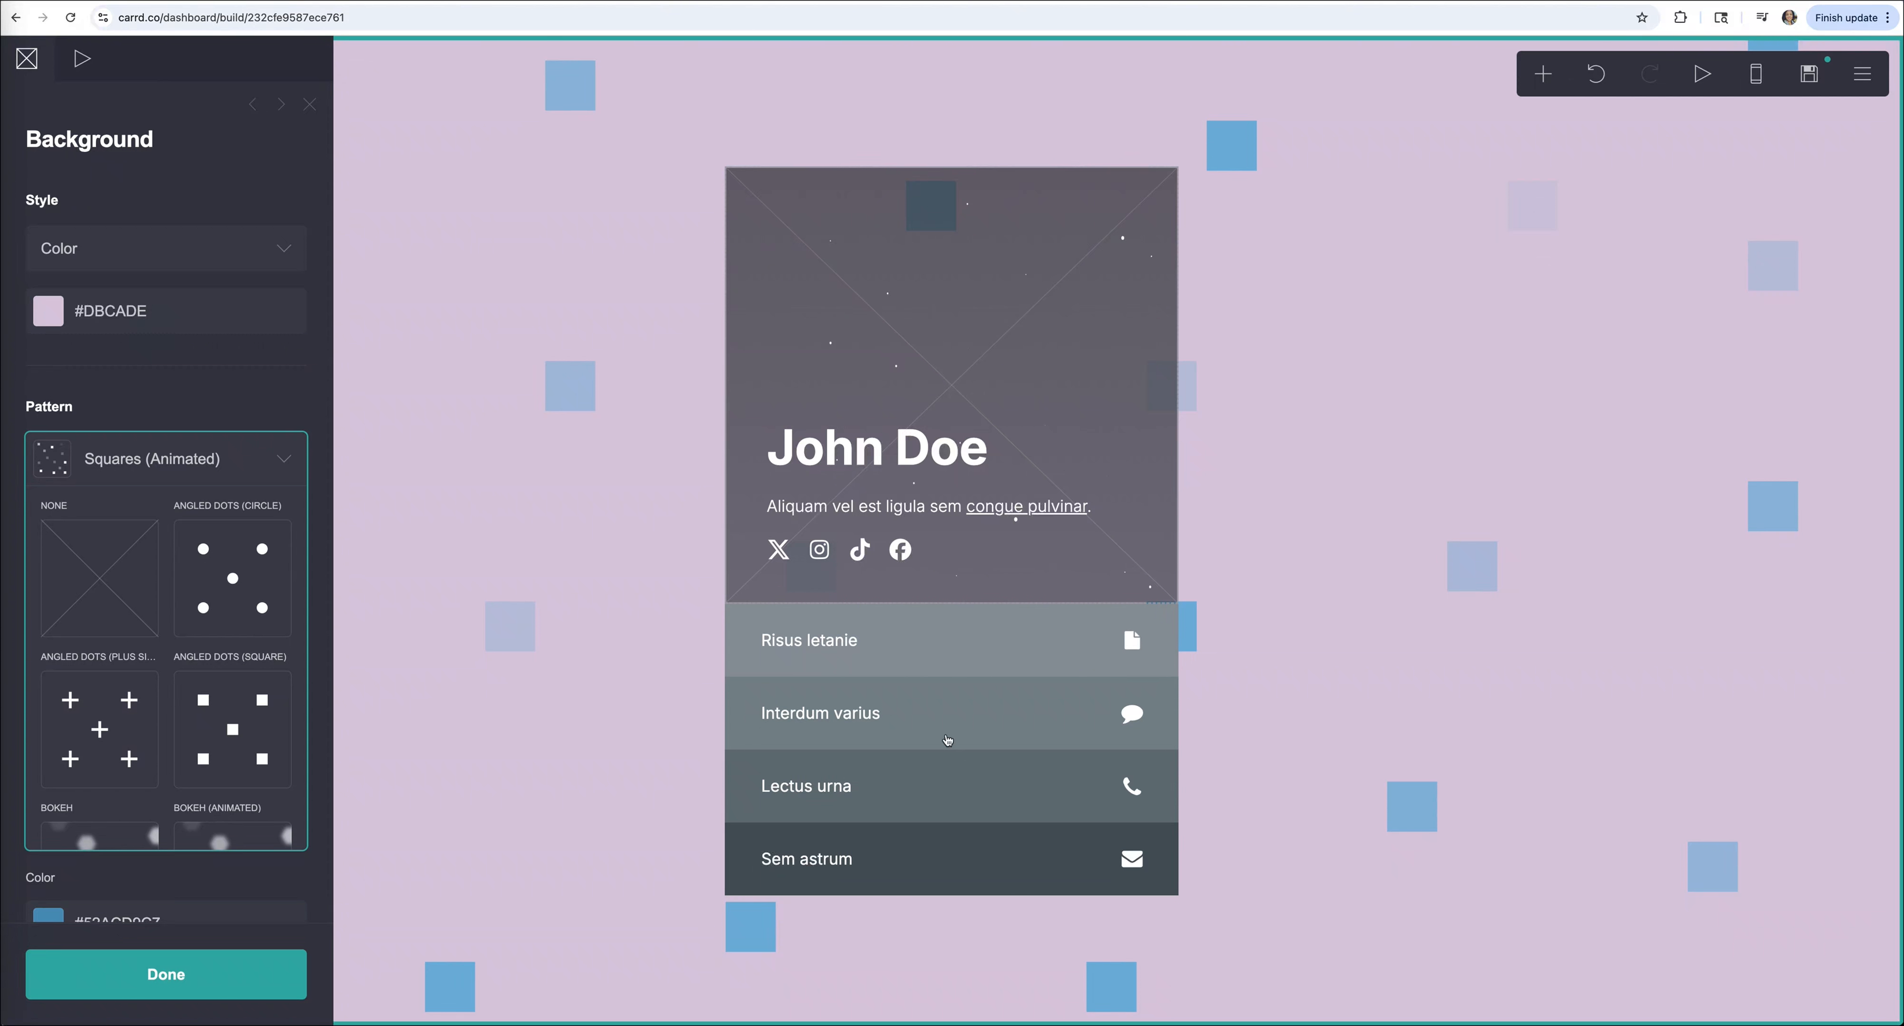
pyautogui.scroll(-6, 131, 661)
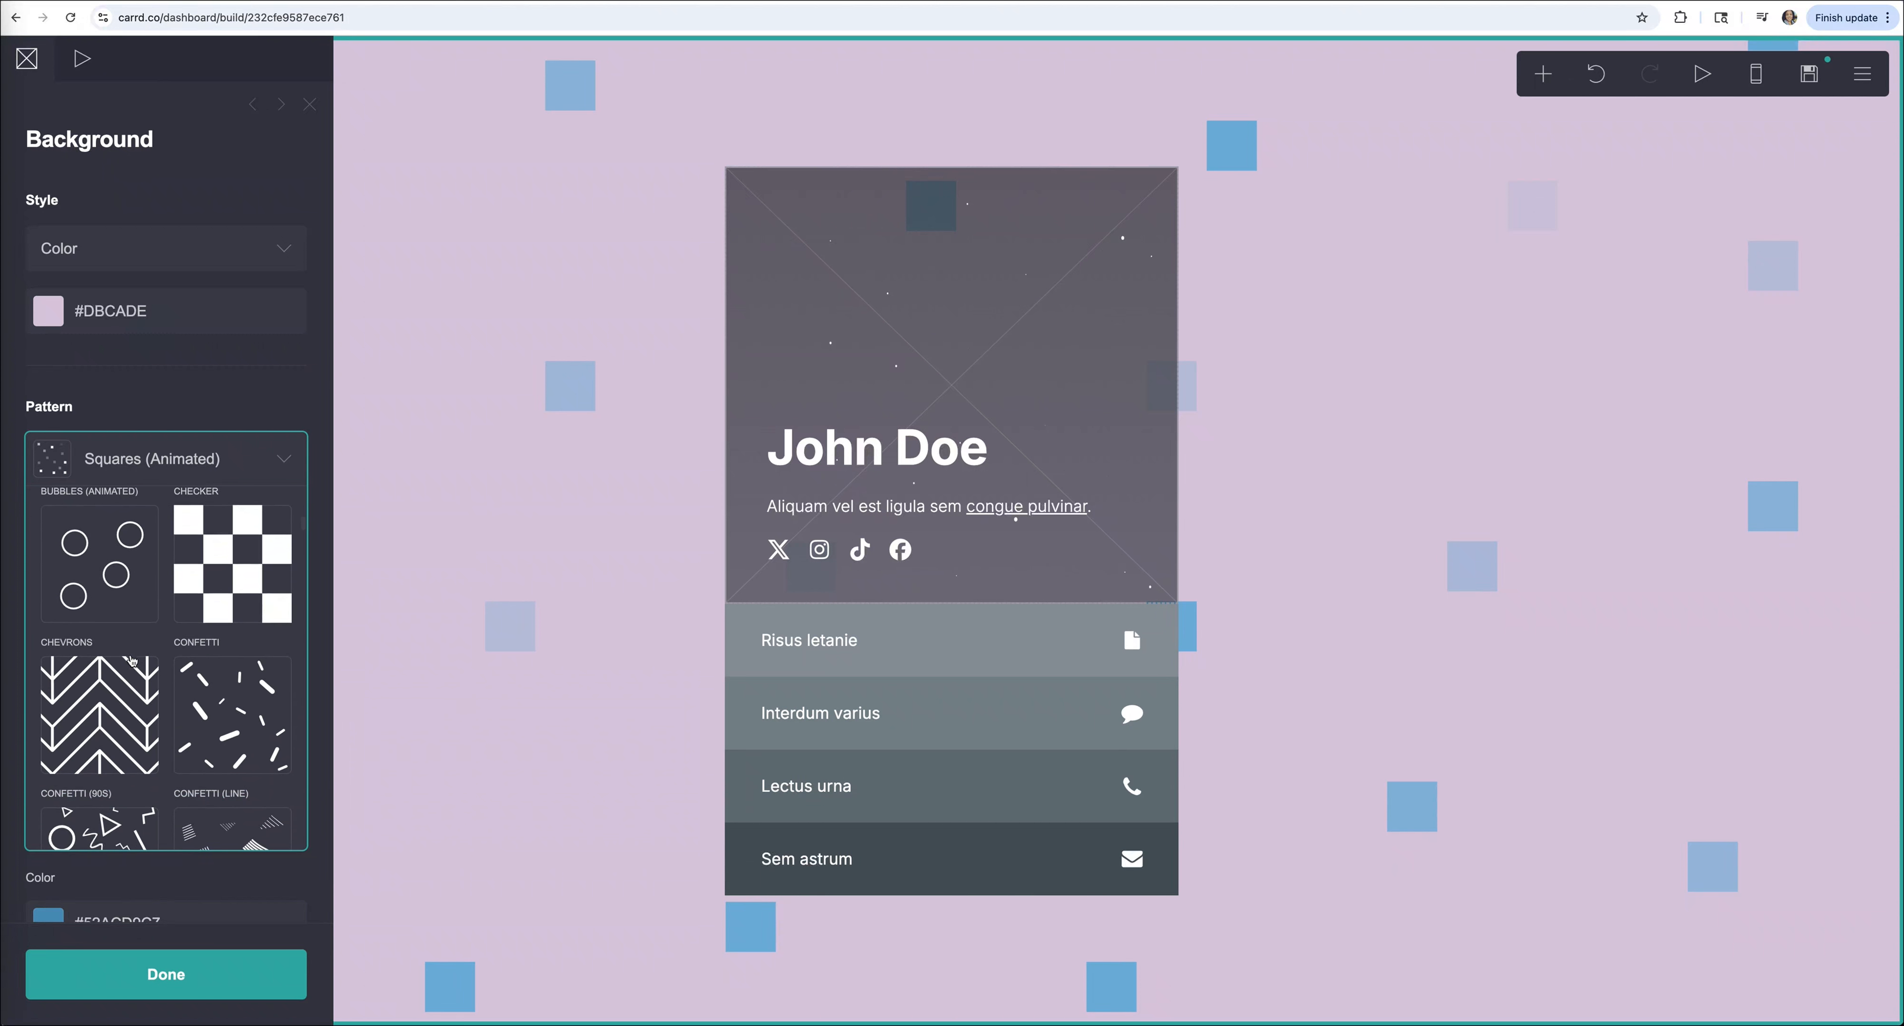
pyautogui.click(131, 660)
# Set the background pattern to None and close the background settings.
pyautogui.click(148, 459)
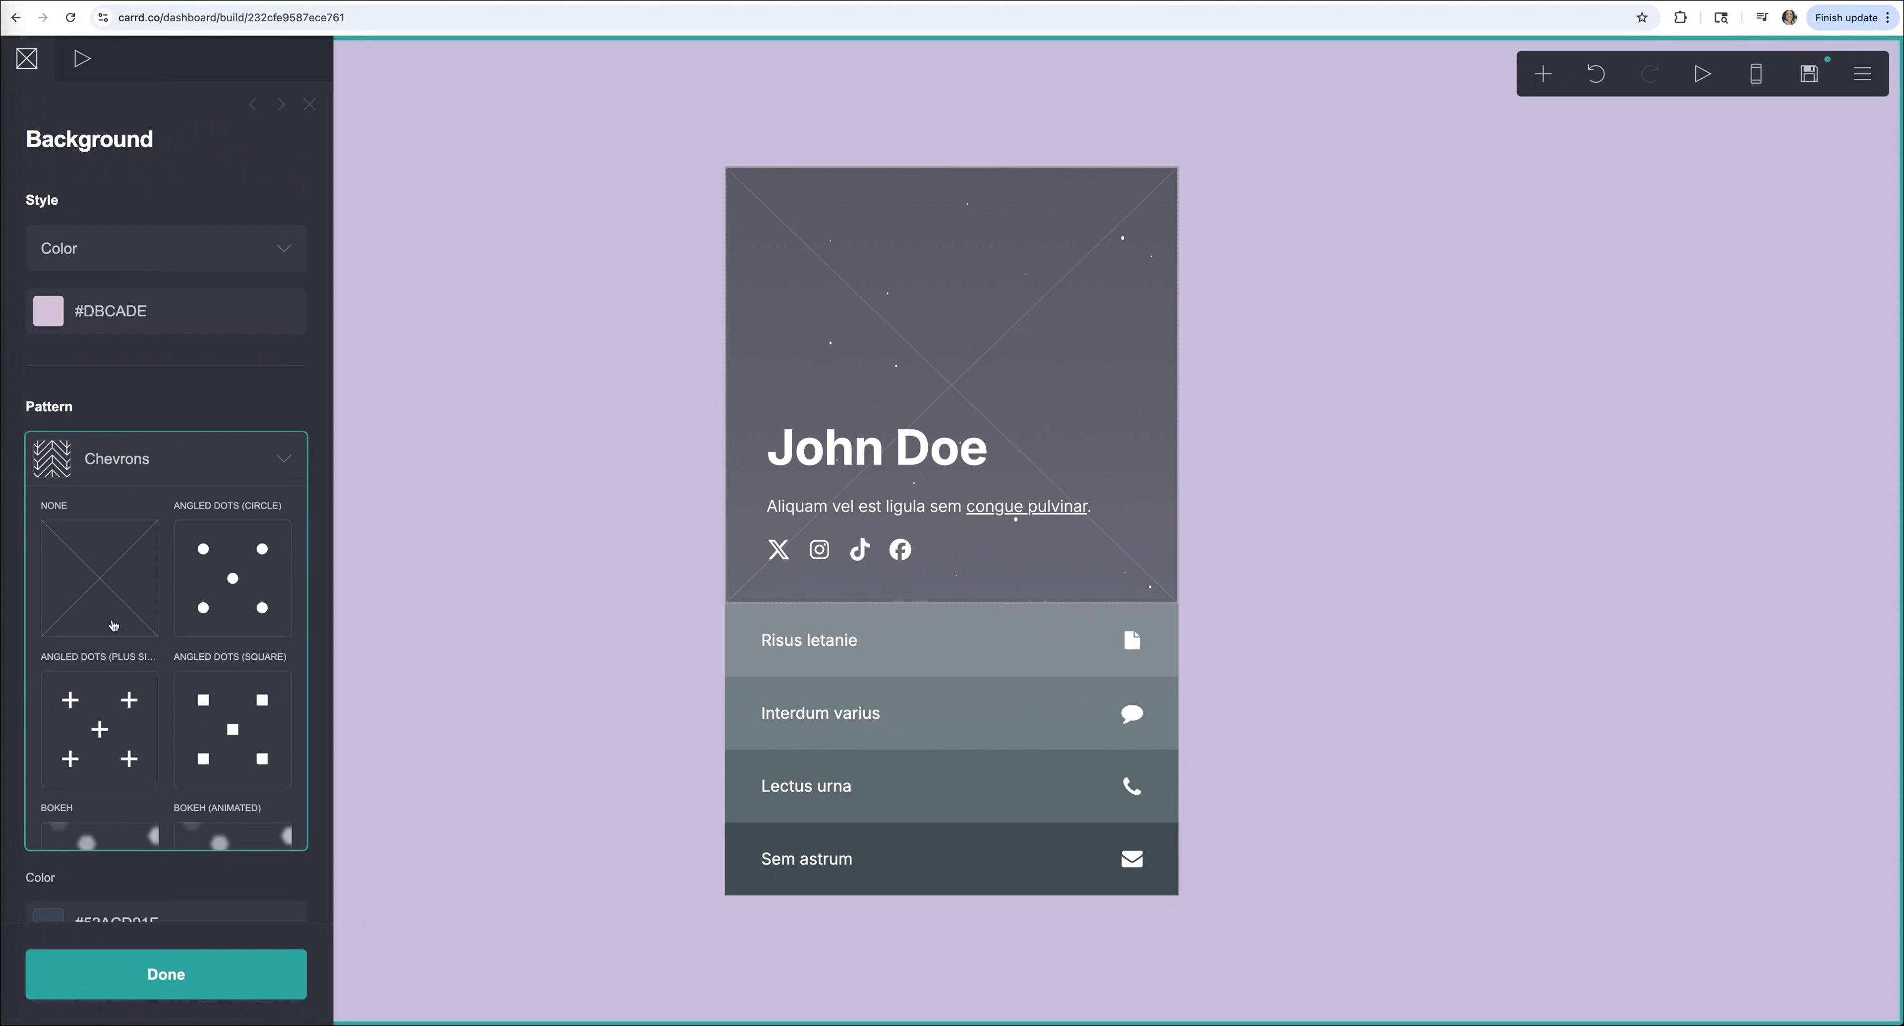
pyautogui.click(113, 625)
pyautogui.press('Escape')
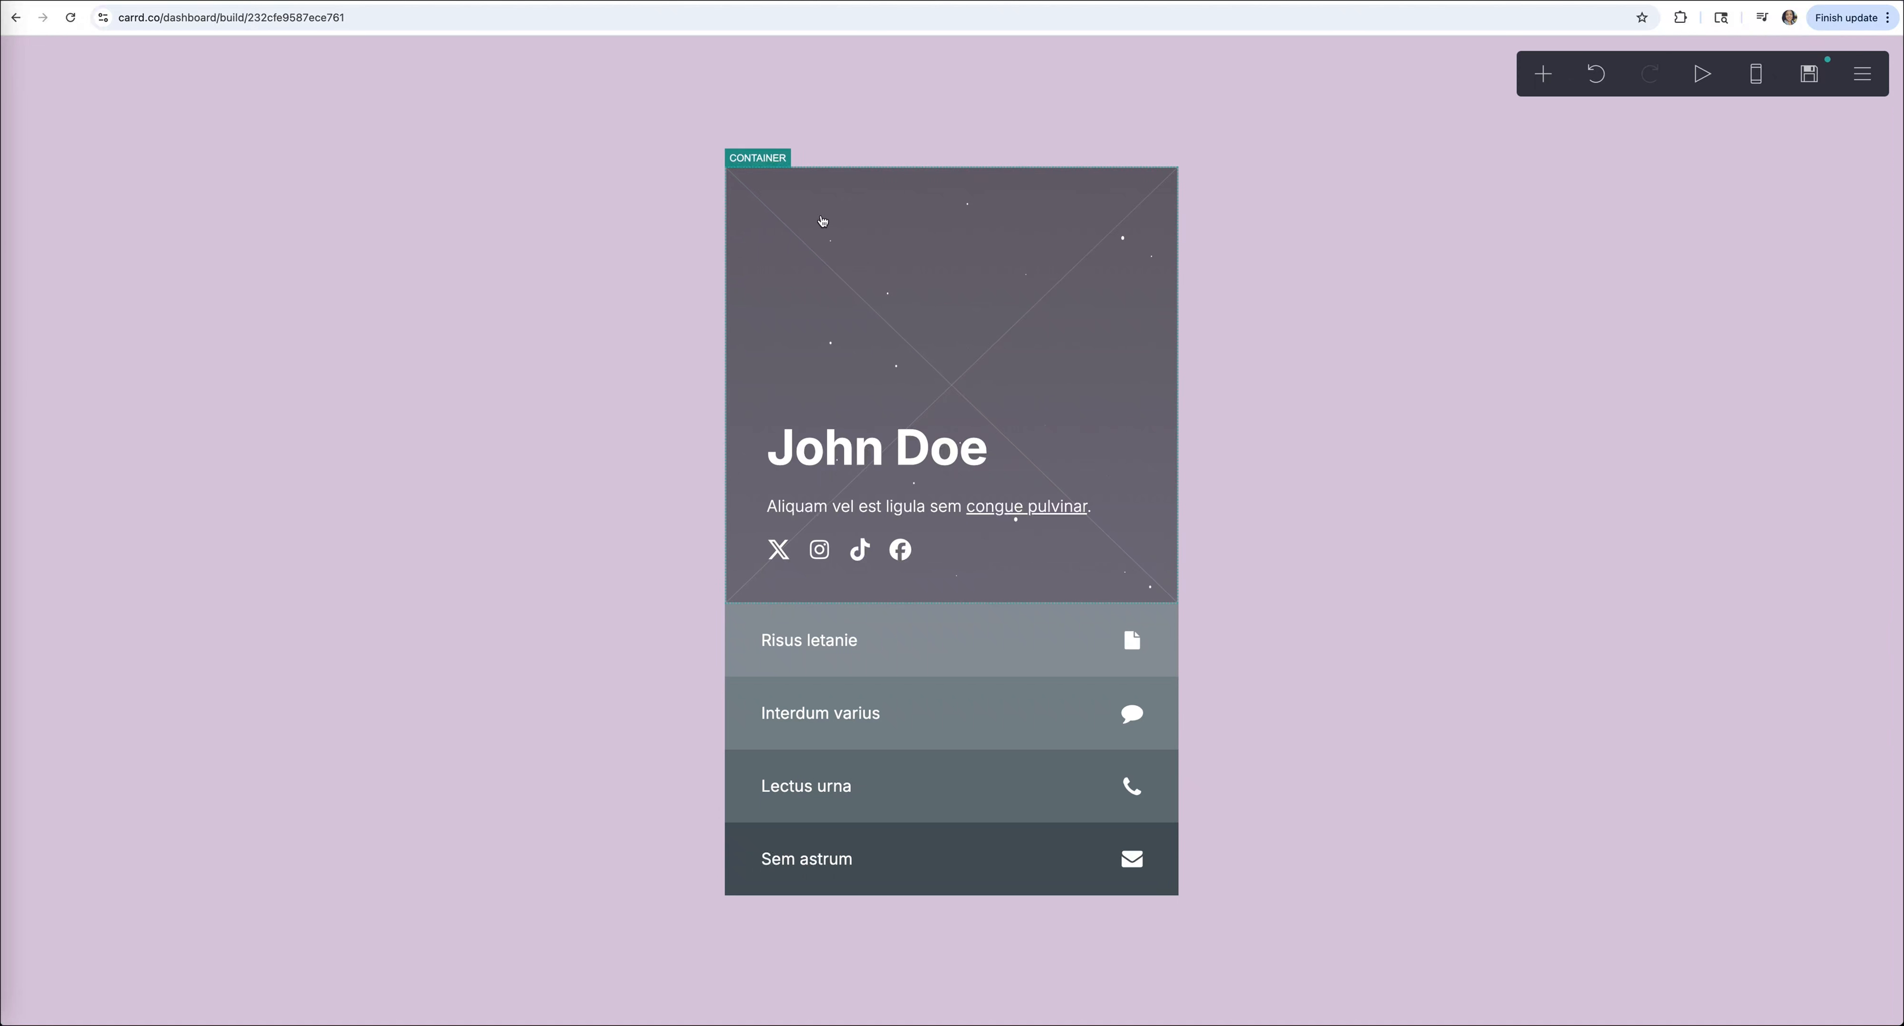
# Upload protrait.png from the Private Chef folder as the background image of the profile container.
pyautogui.click(835, 198)
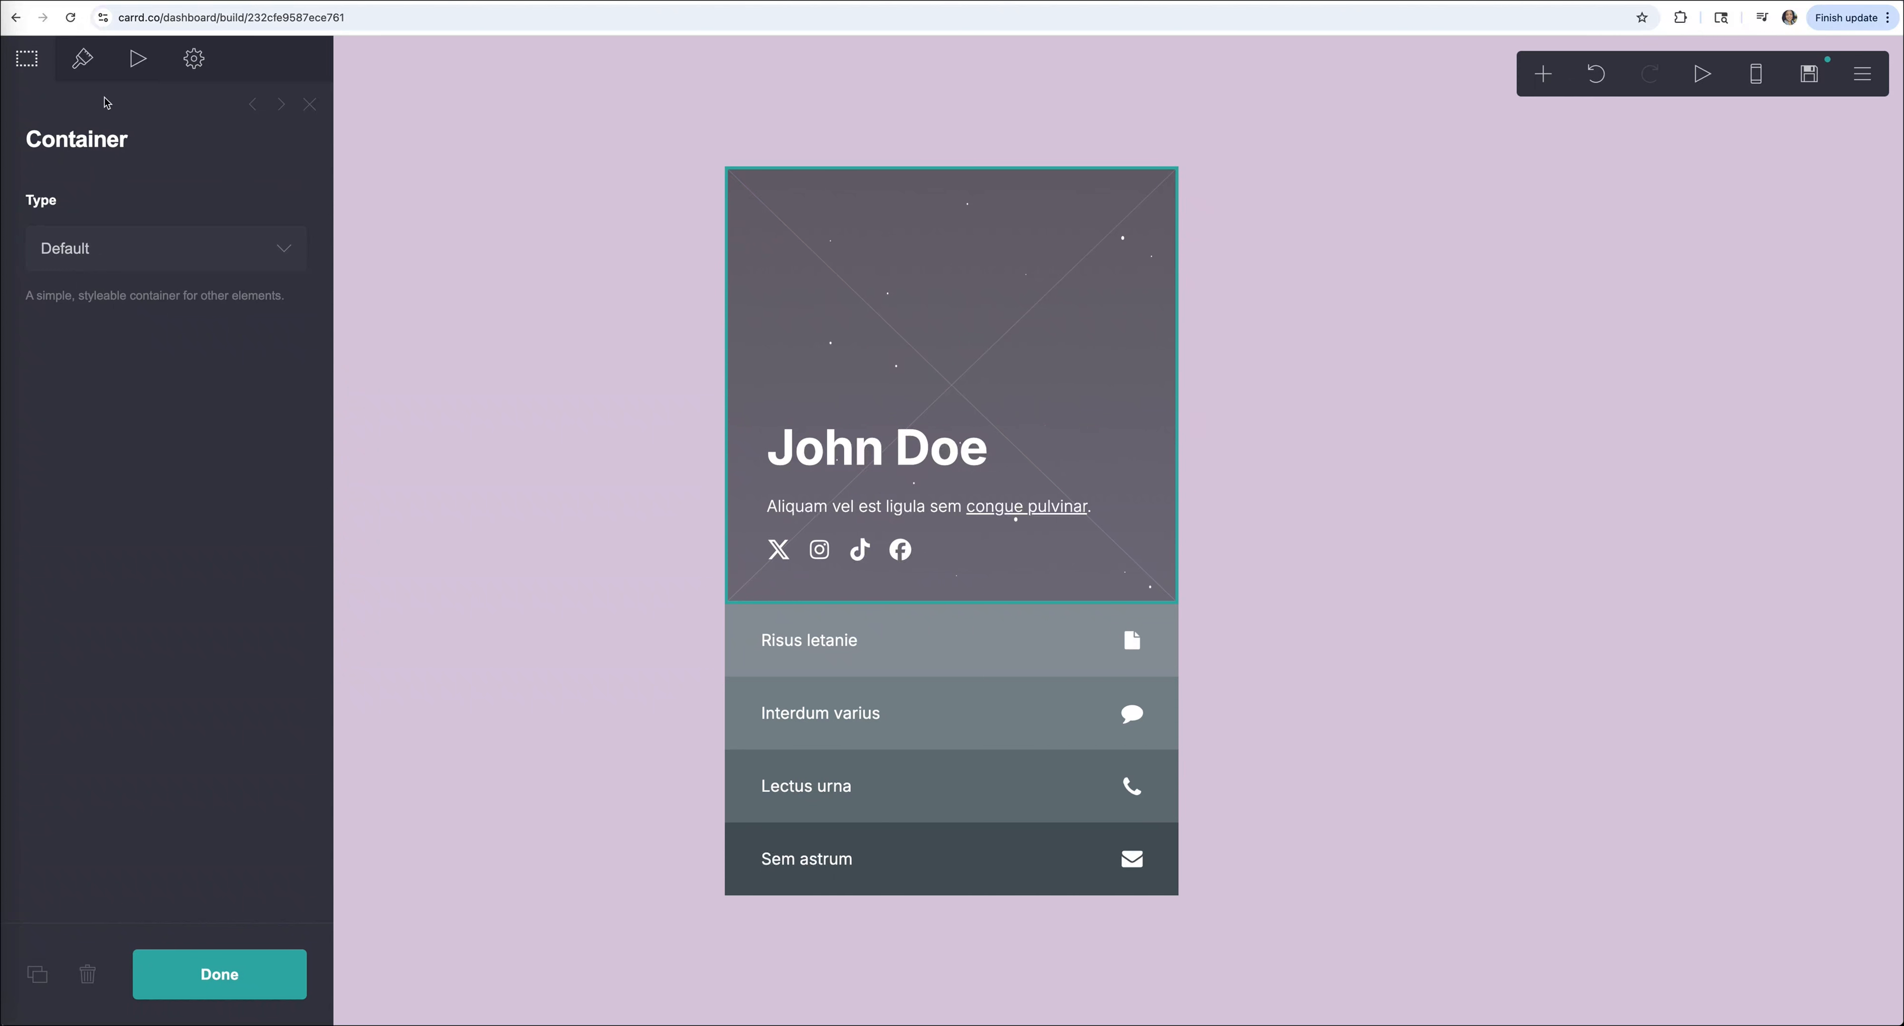
pyautogui.click(82, 59)
pyautogui.scroll(-10, 149, 331)
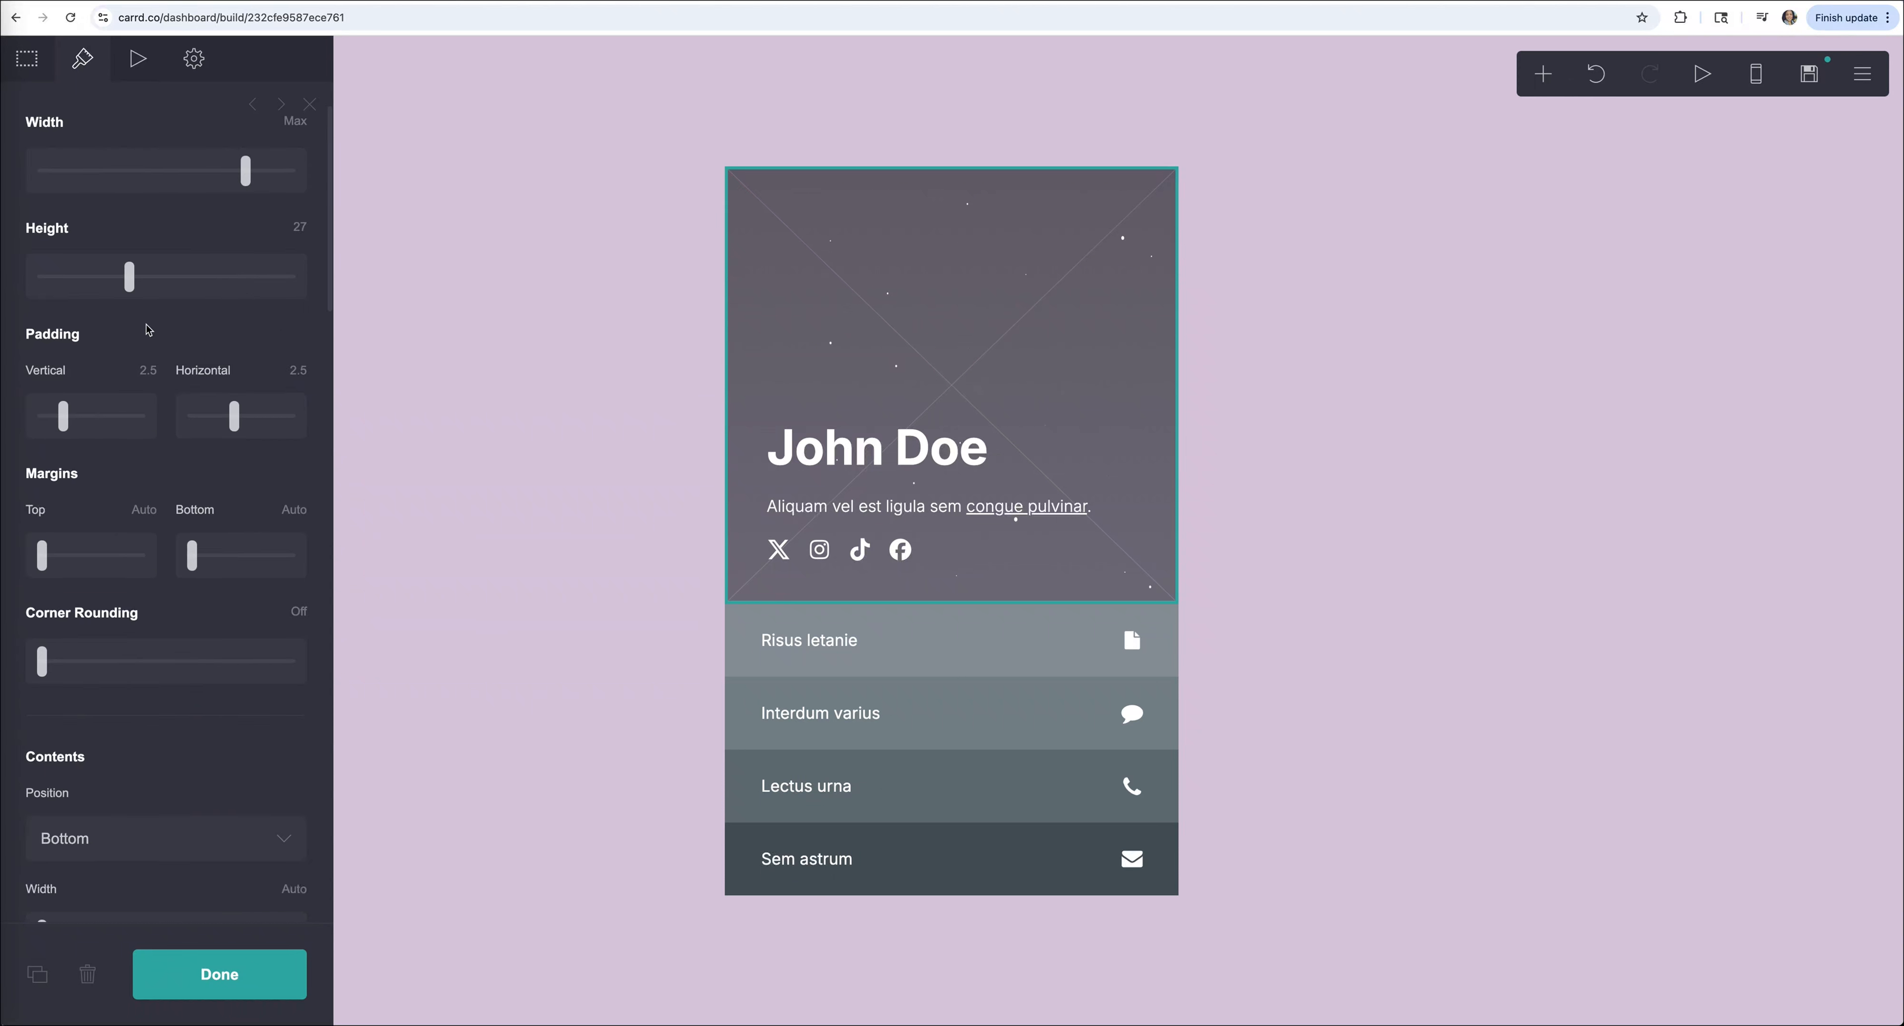
pyautogui.scroll(-3, 149, 331)
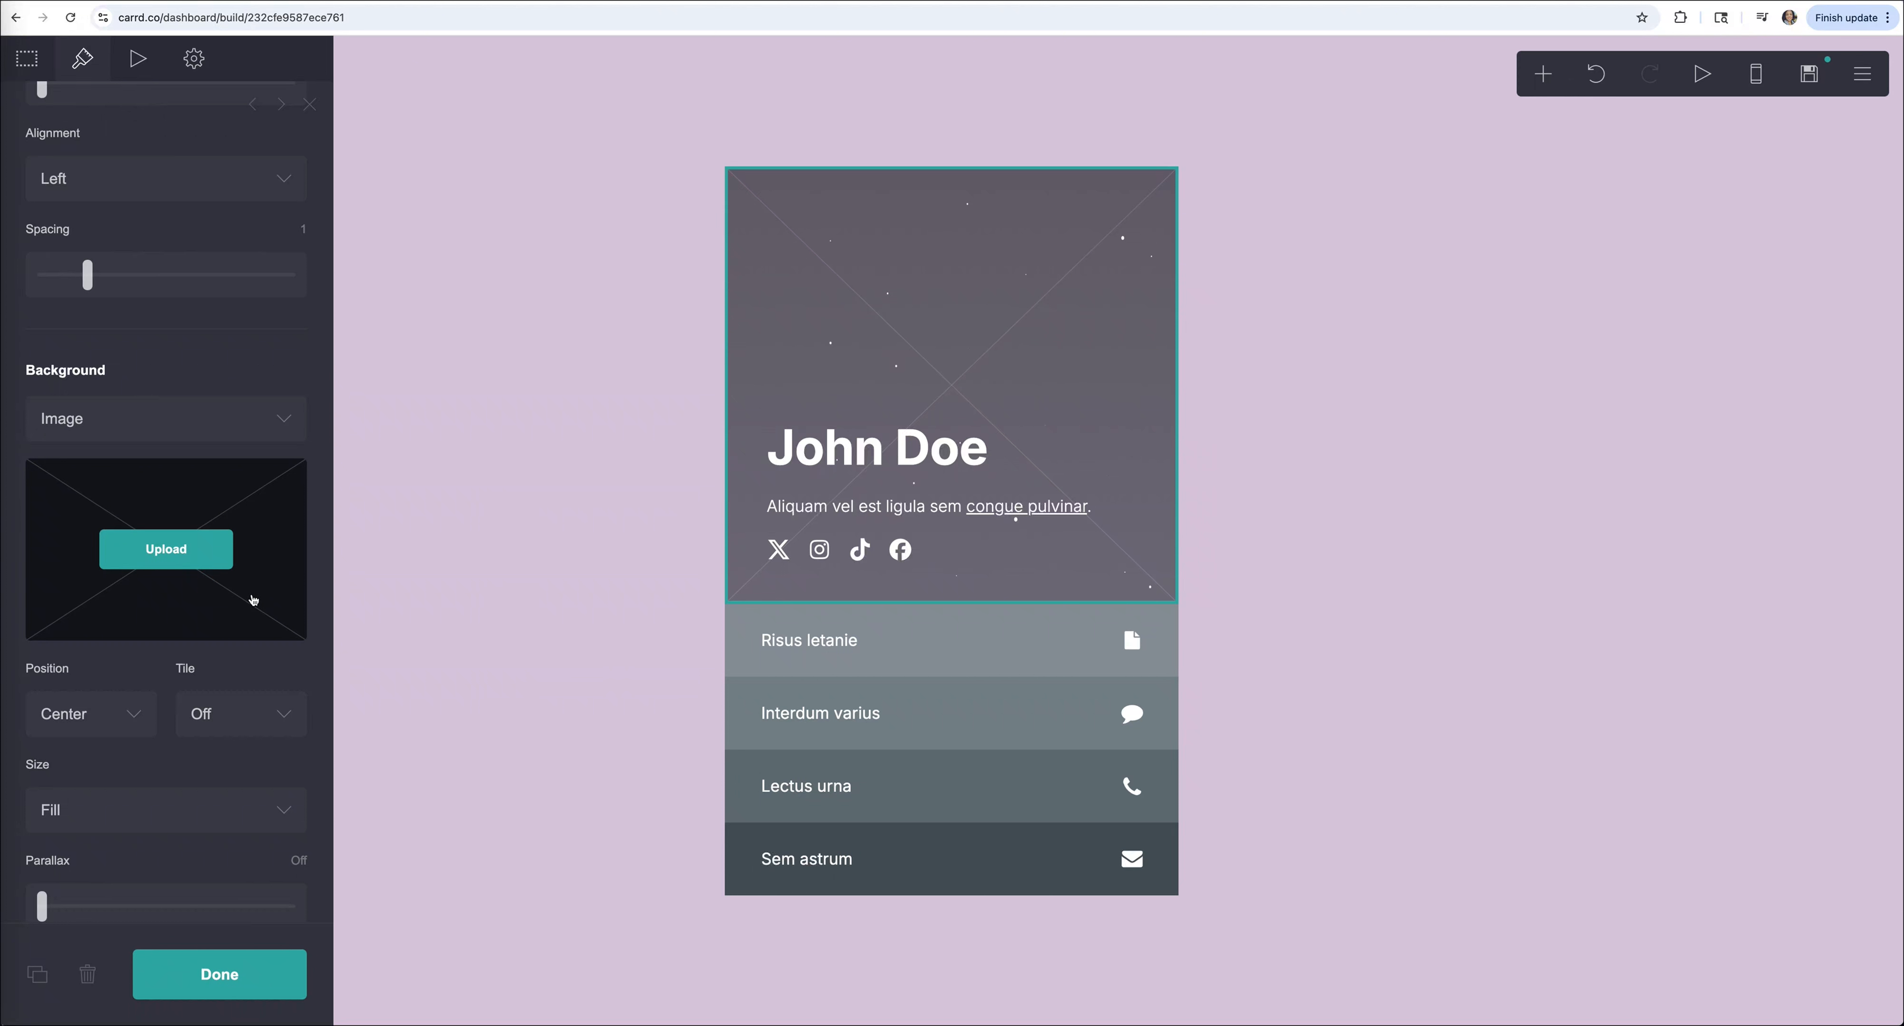
pyautogui.scroll(-1, 252, 599)
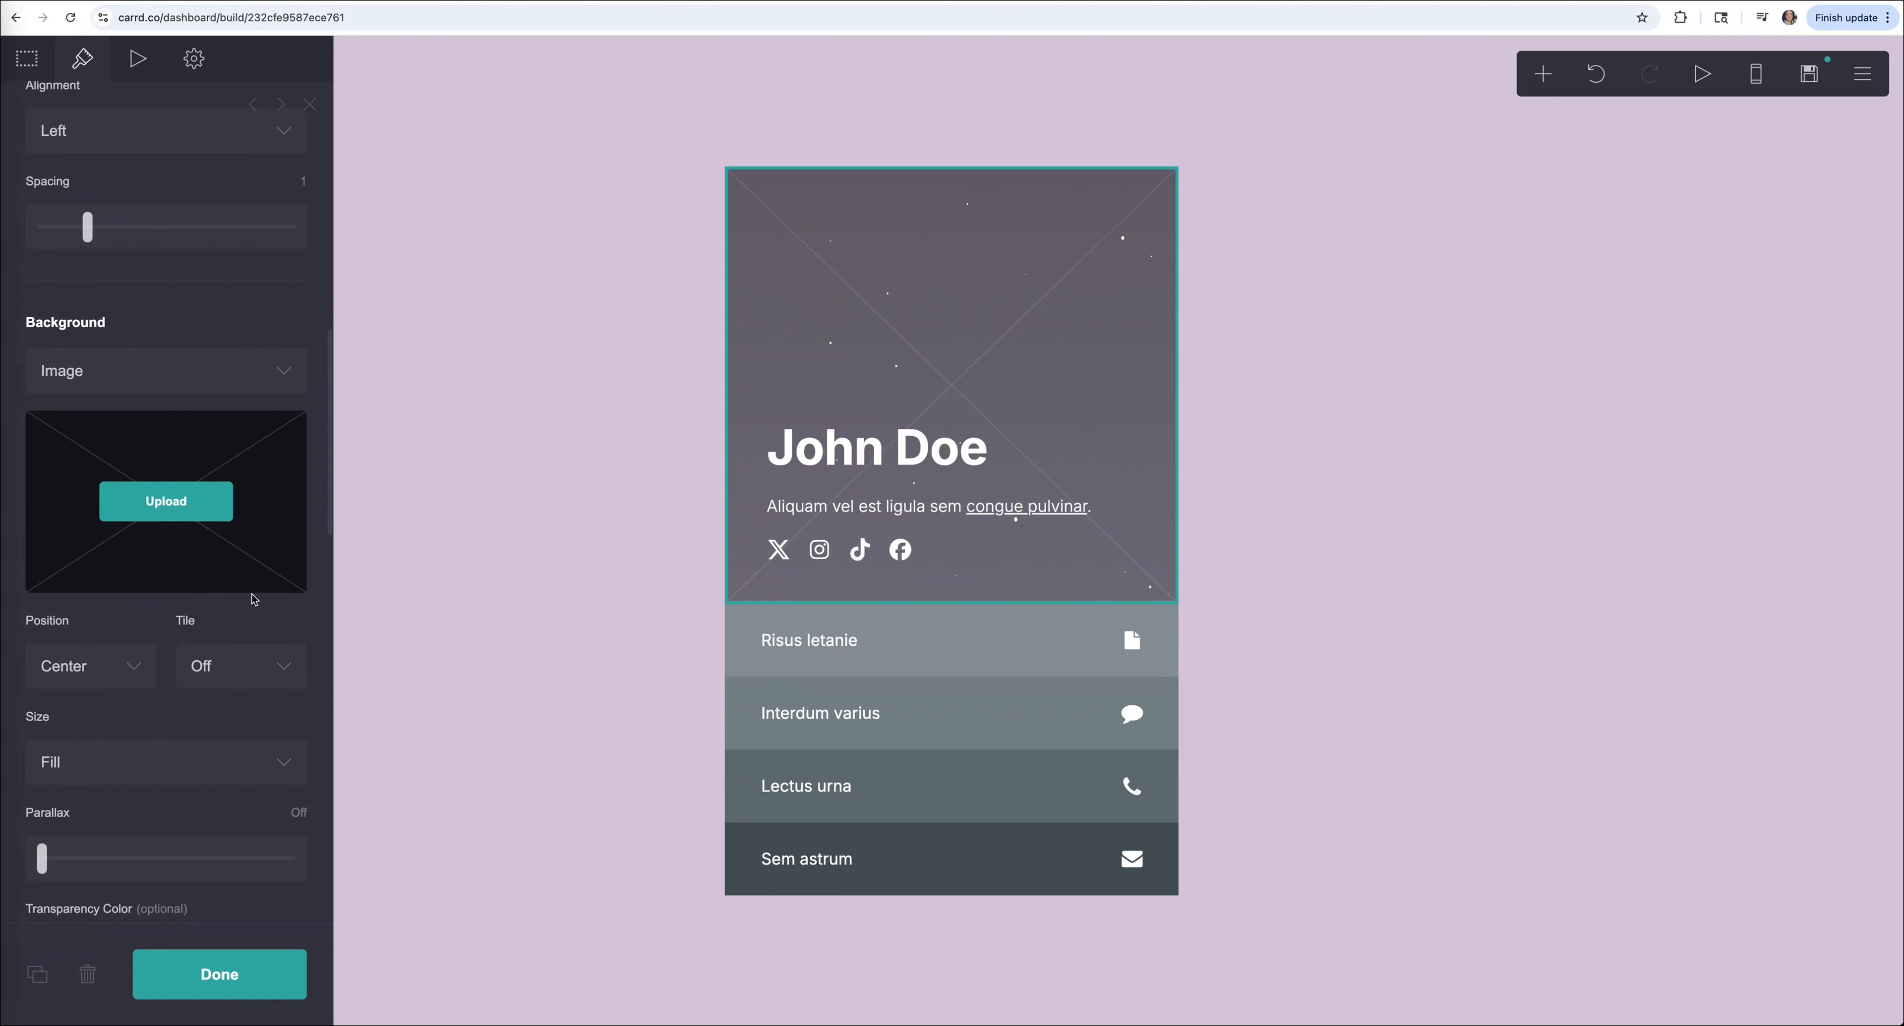
pyautogui.click(258, 529)
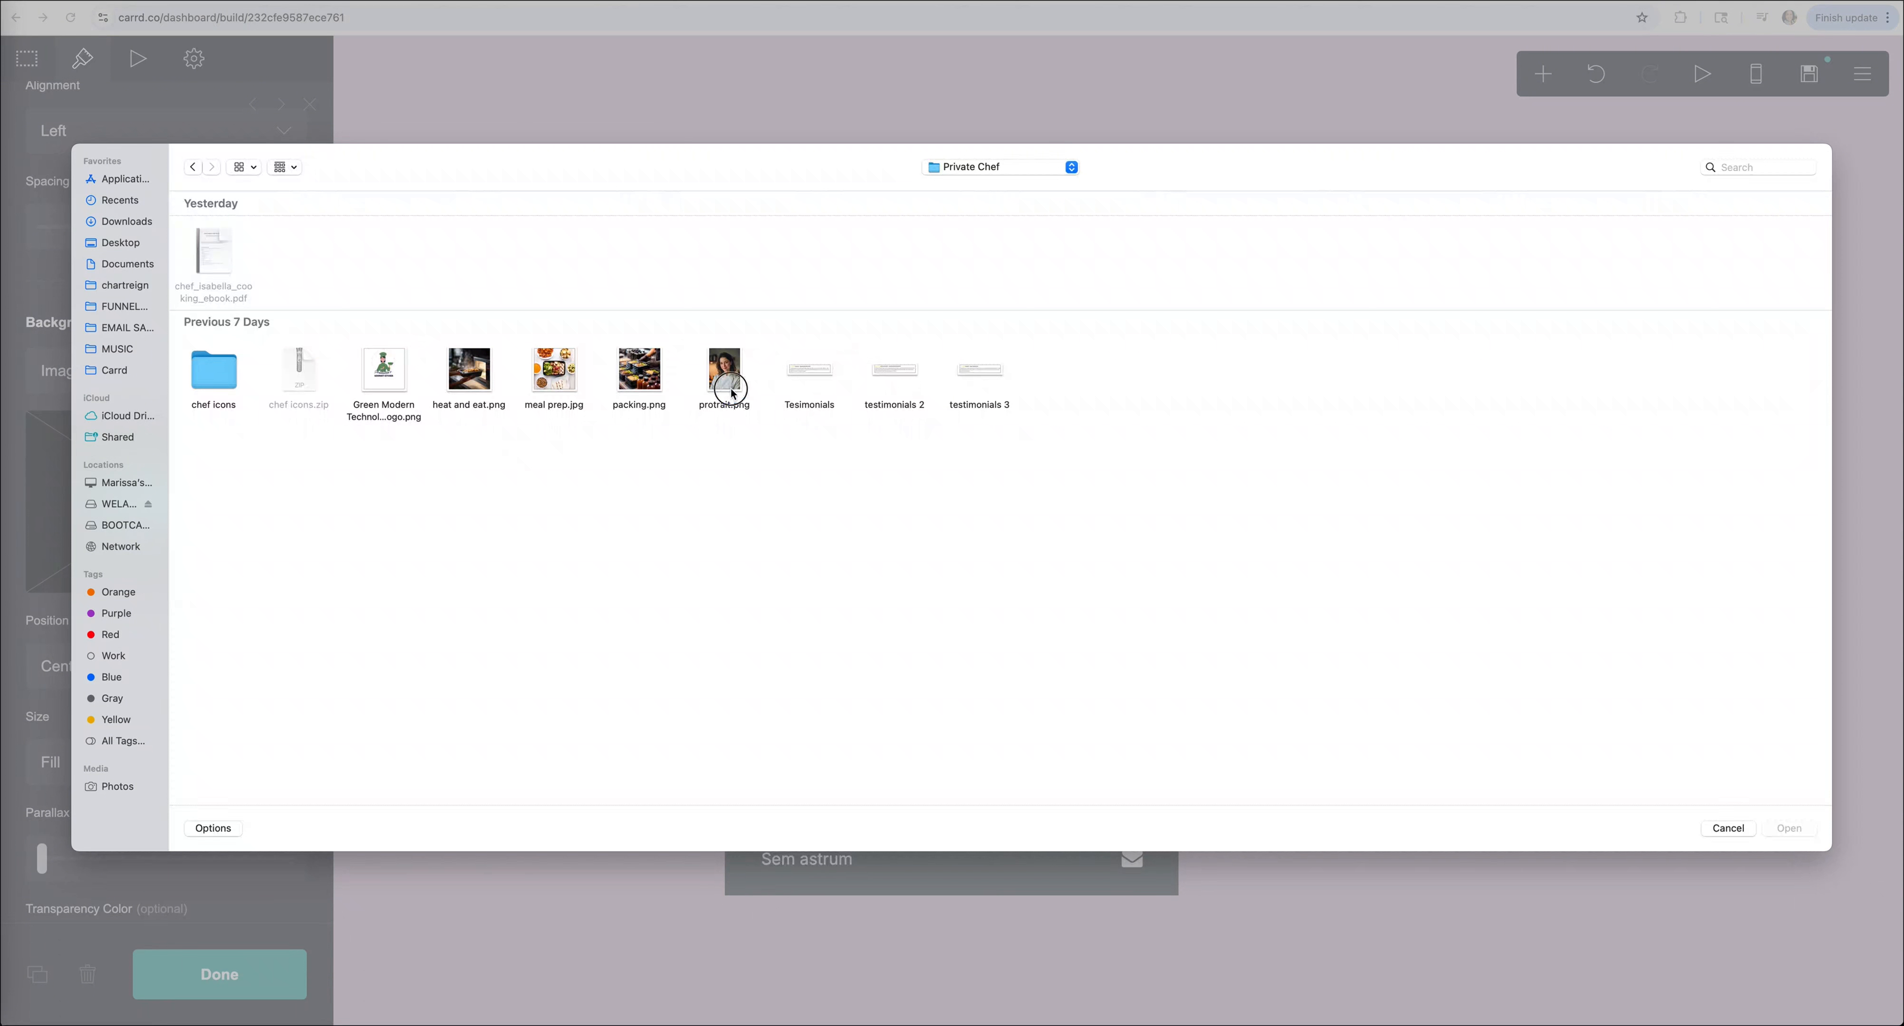
pyautogui.click(725, 373)
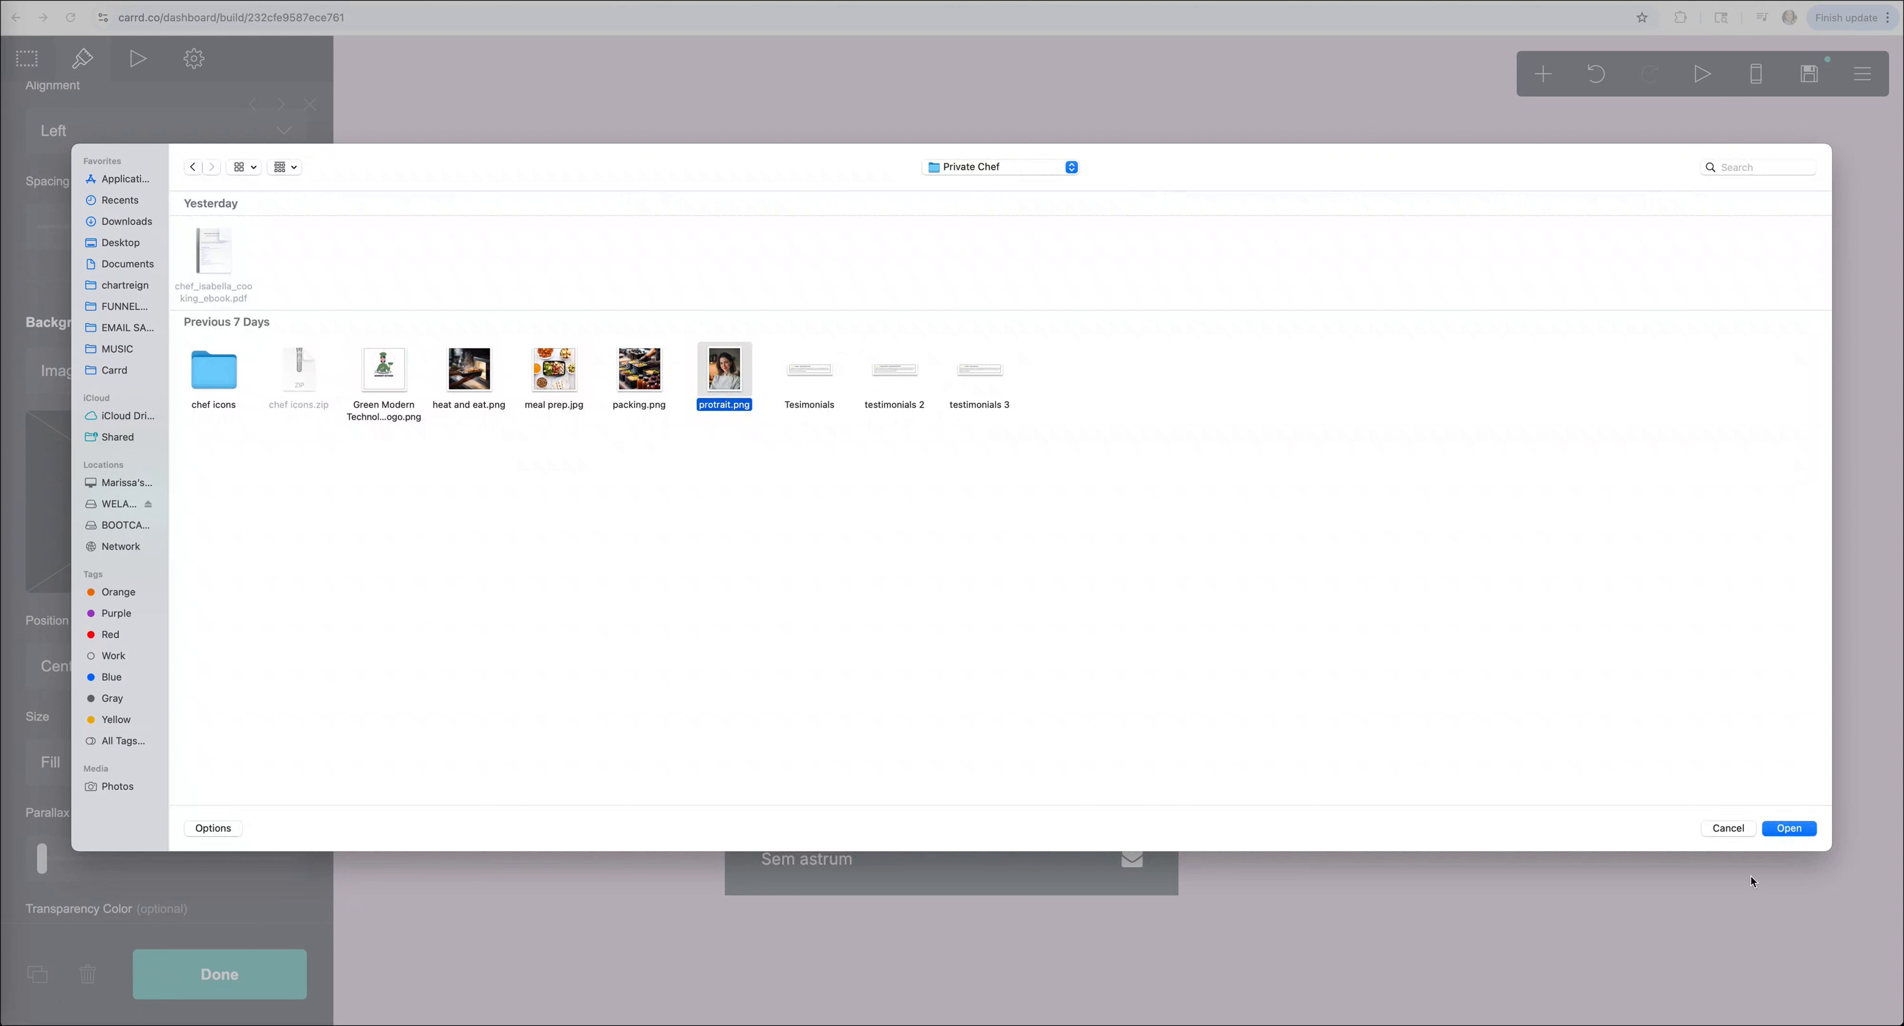
pyautogui.click(1789, 828)
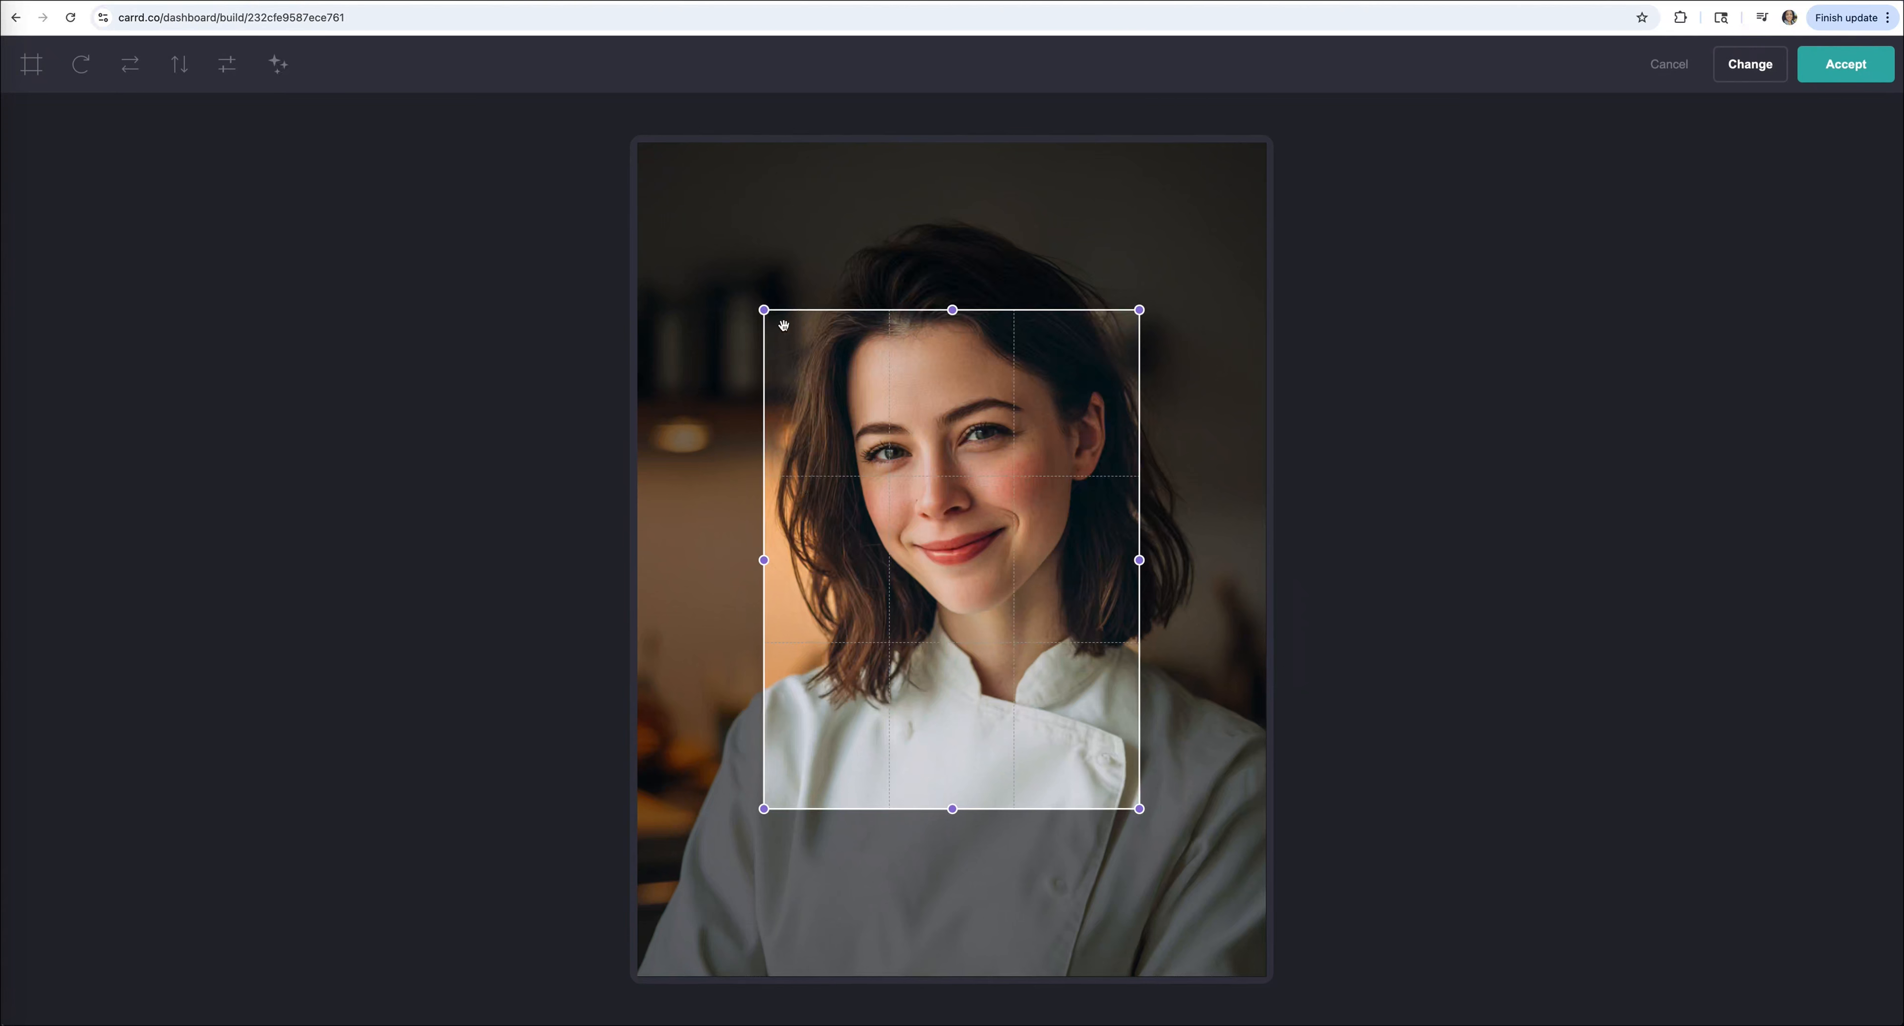
# Expand the crop area to cover the entire portrait image and accept the crop.
pyautogui.moveTo(764, 314); pyautogui.dragTo(568, 71)
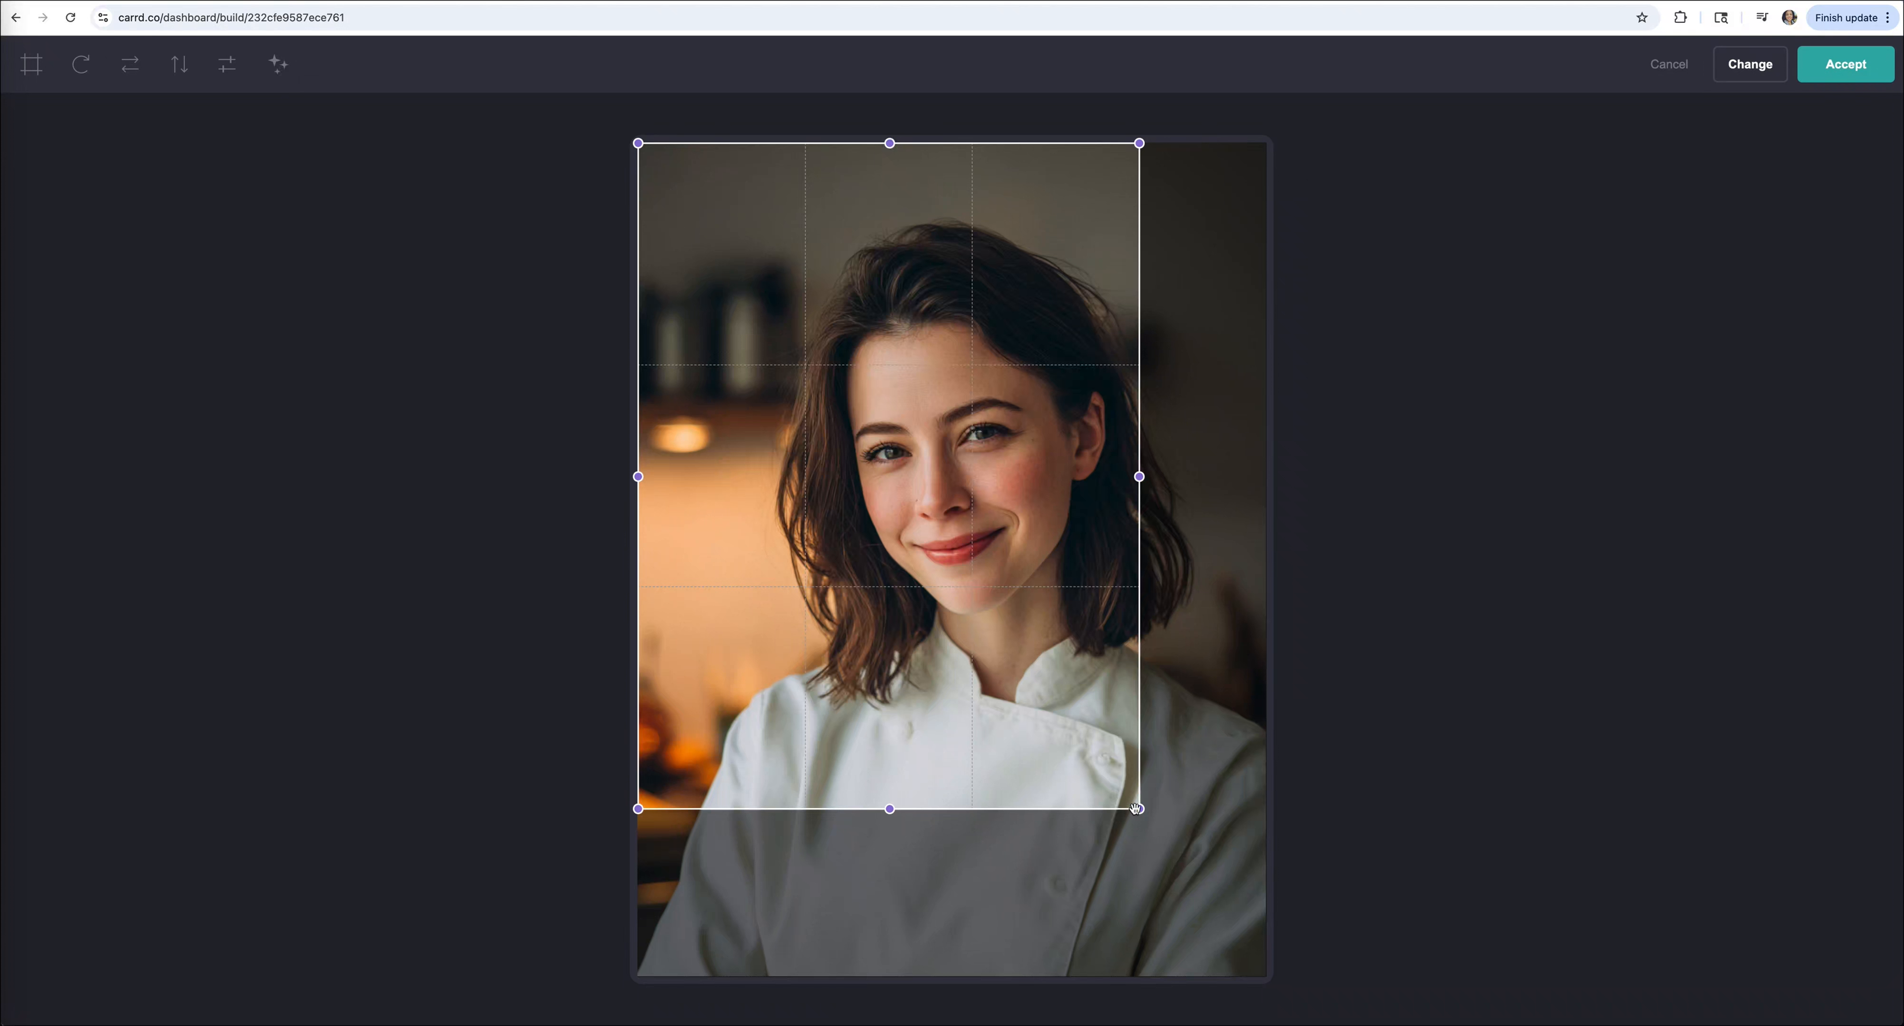
pyautogui.moveTo(1139, 810); pyautogui.dragTo(1301, 1014)
pyautogui.click(1864, 76)
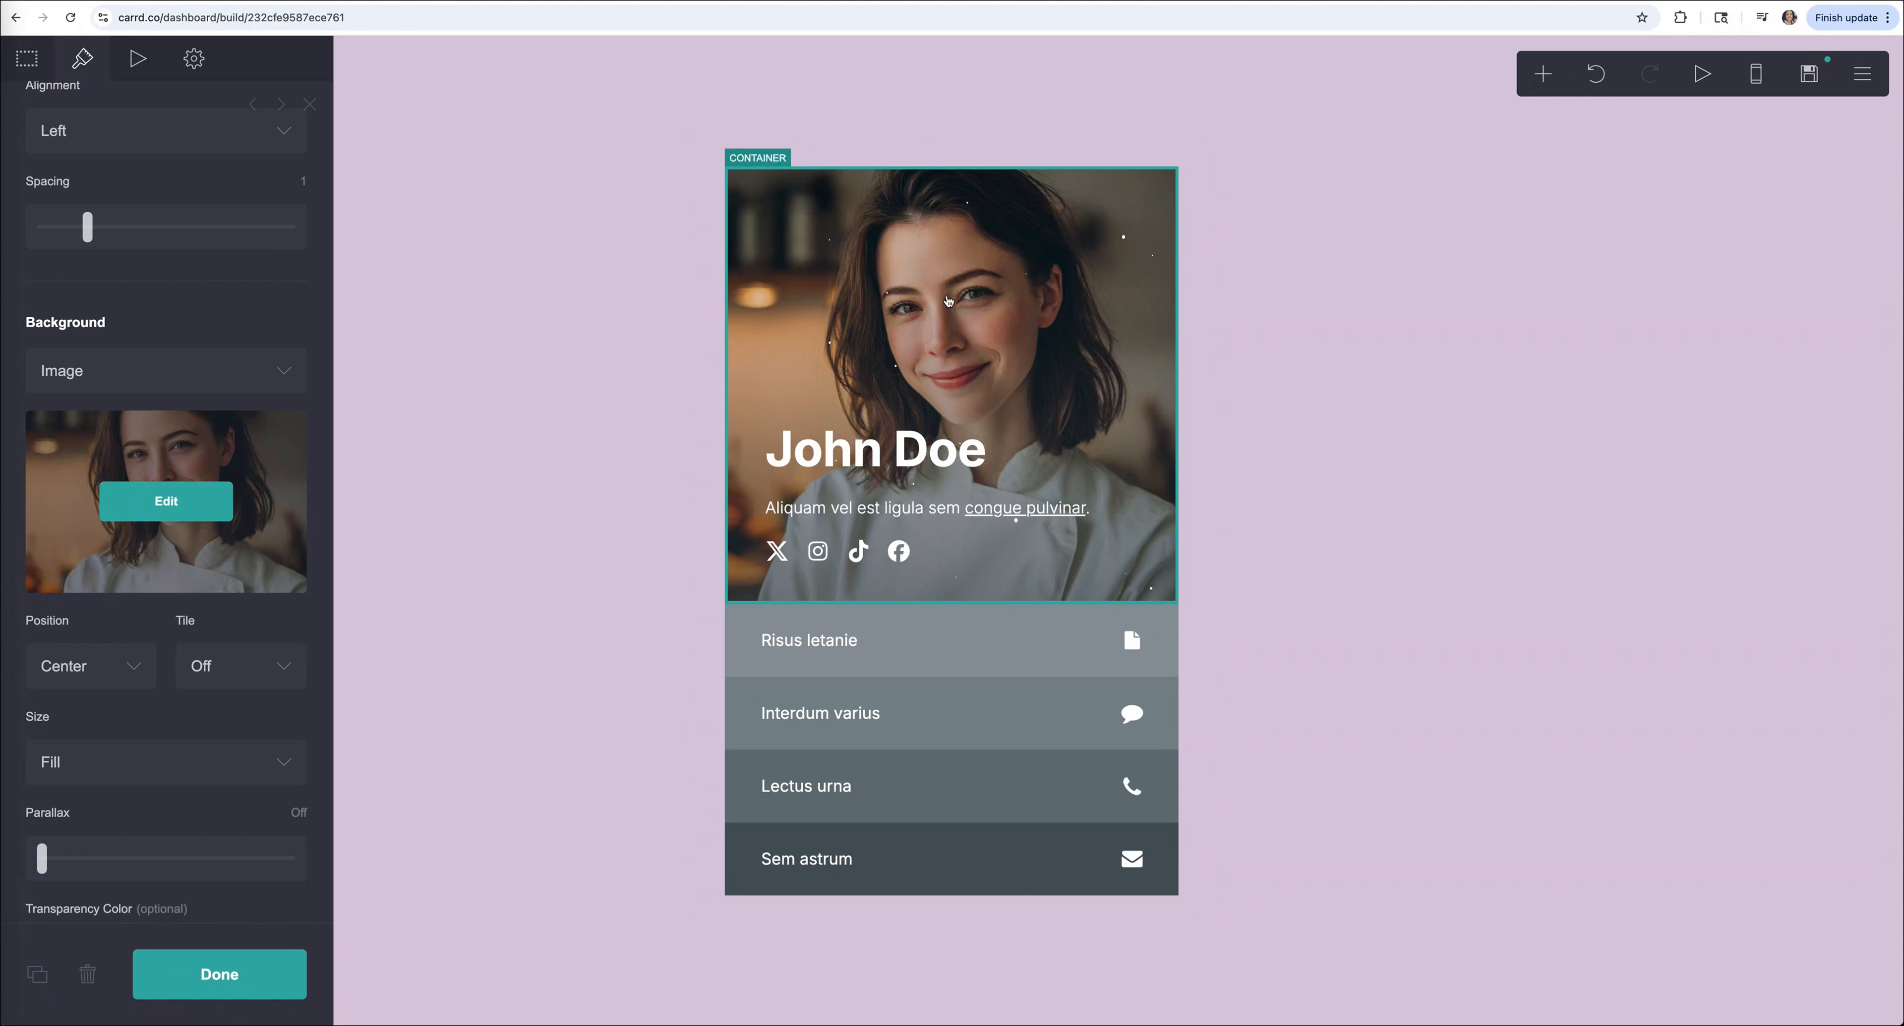
pyautogui.scroll(-2, 206, 695)
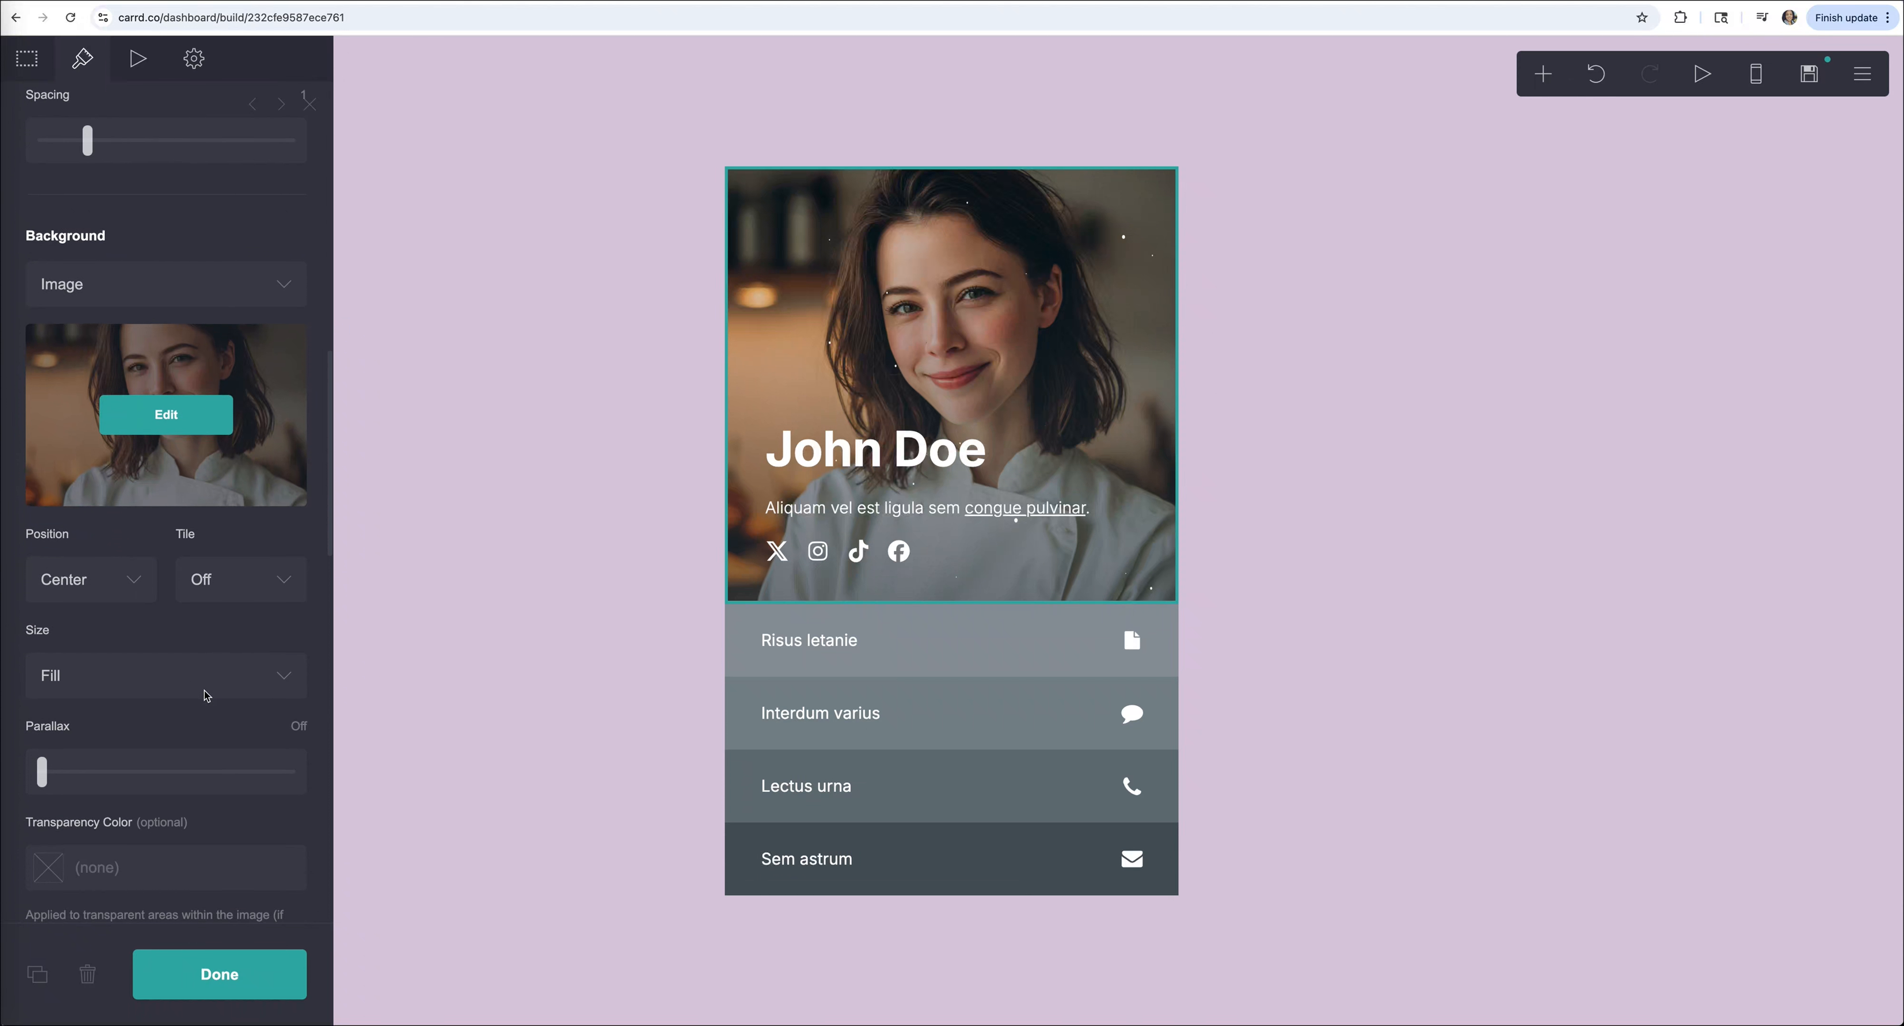
pyautogui.scroll(-4, 71, 621)
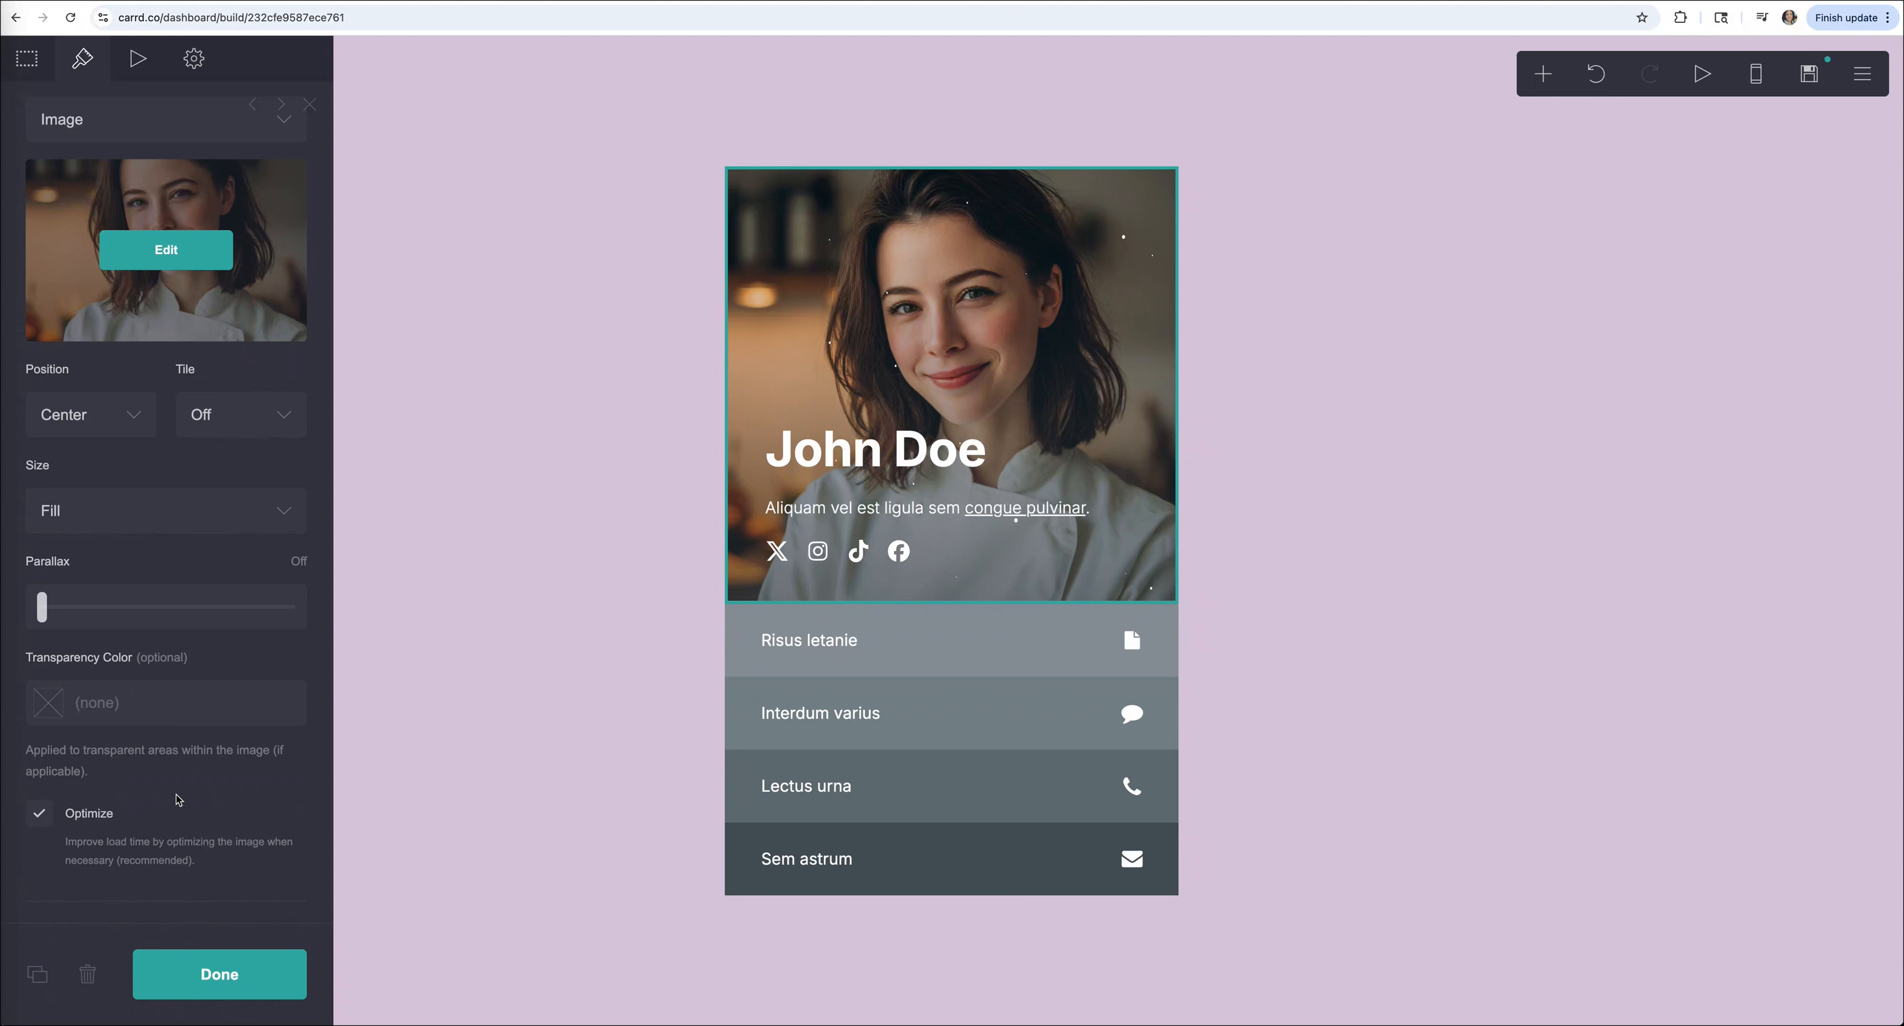
pyautogui.scroll(10, 255, 643)
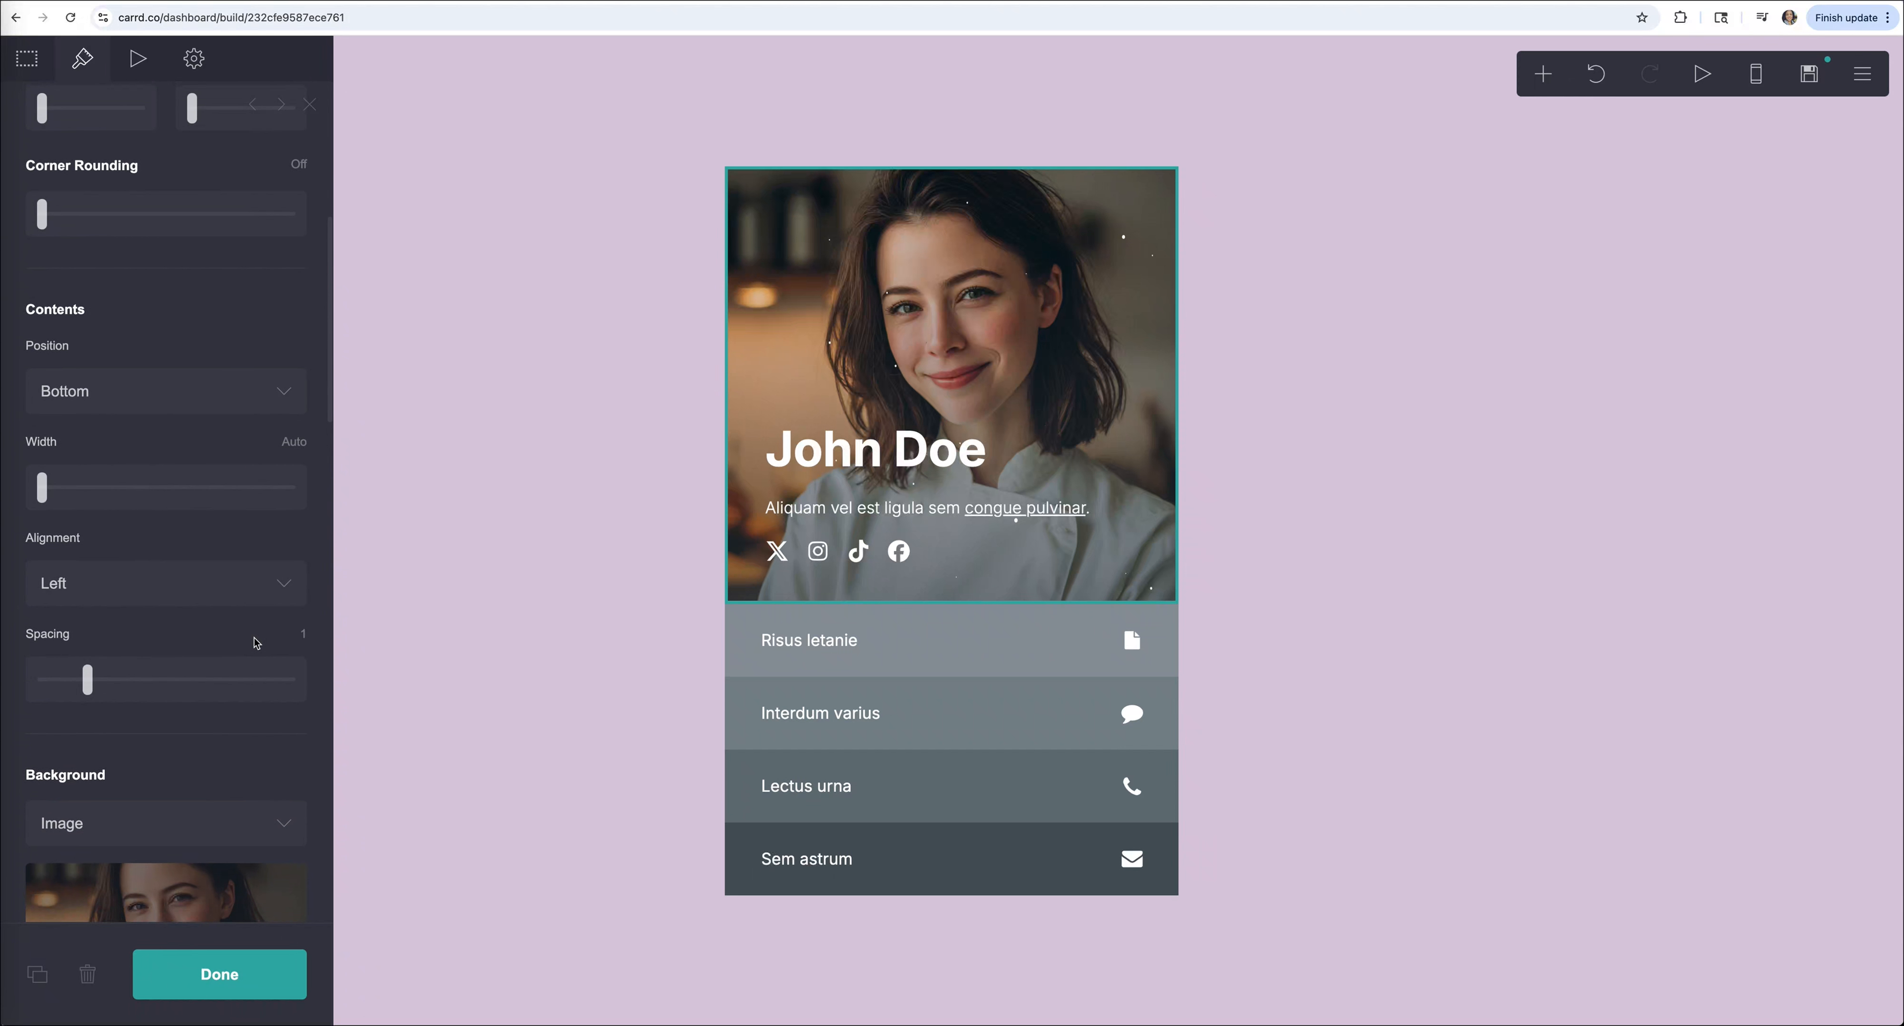
pyautogui.scroll(1, 255, 643)
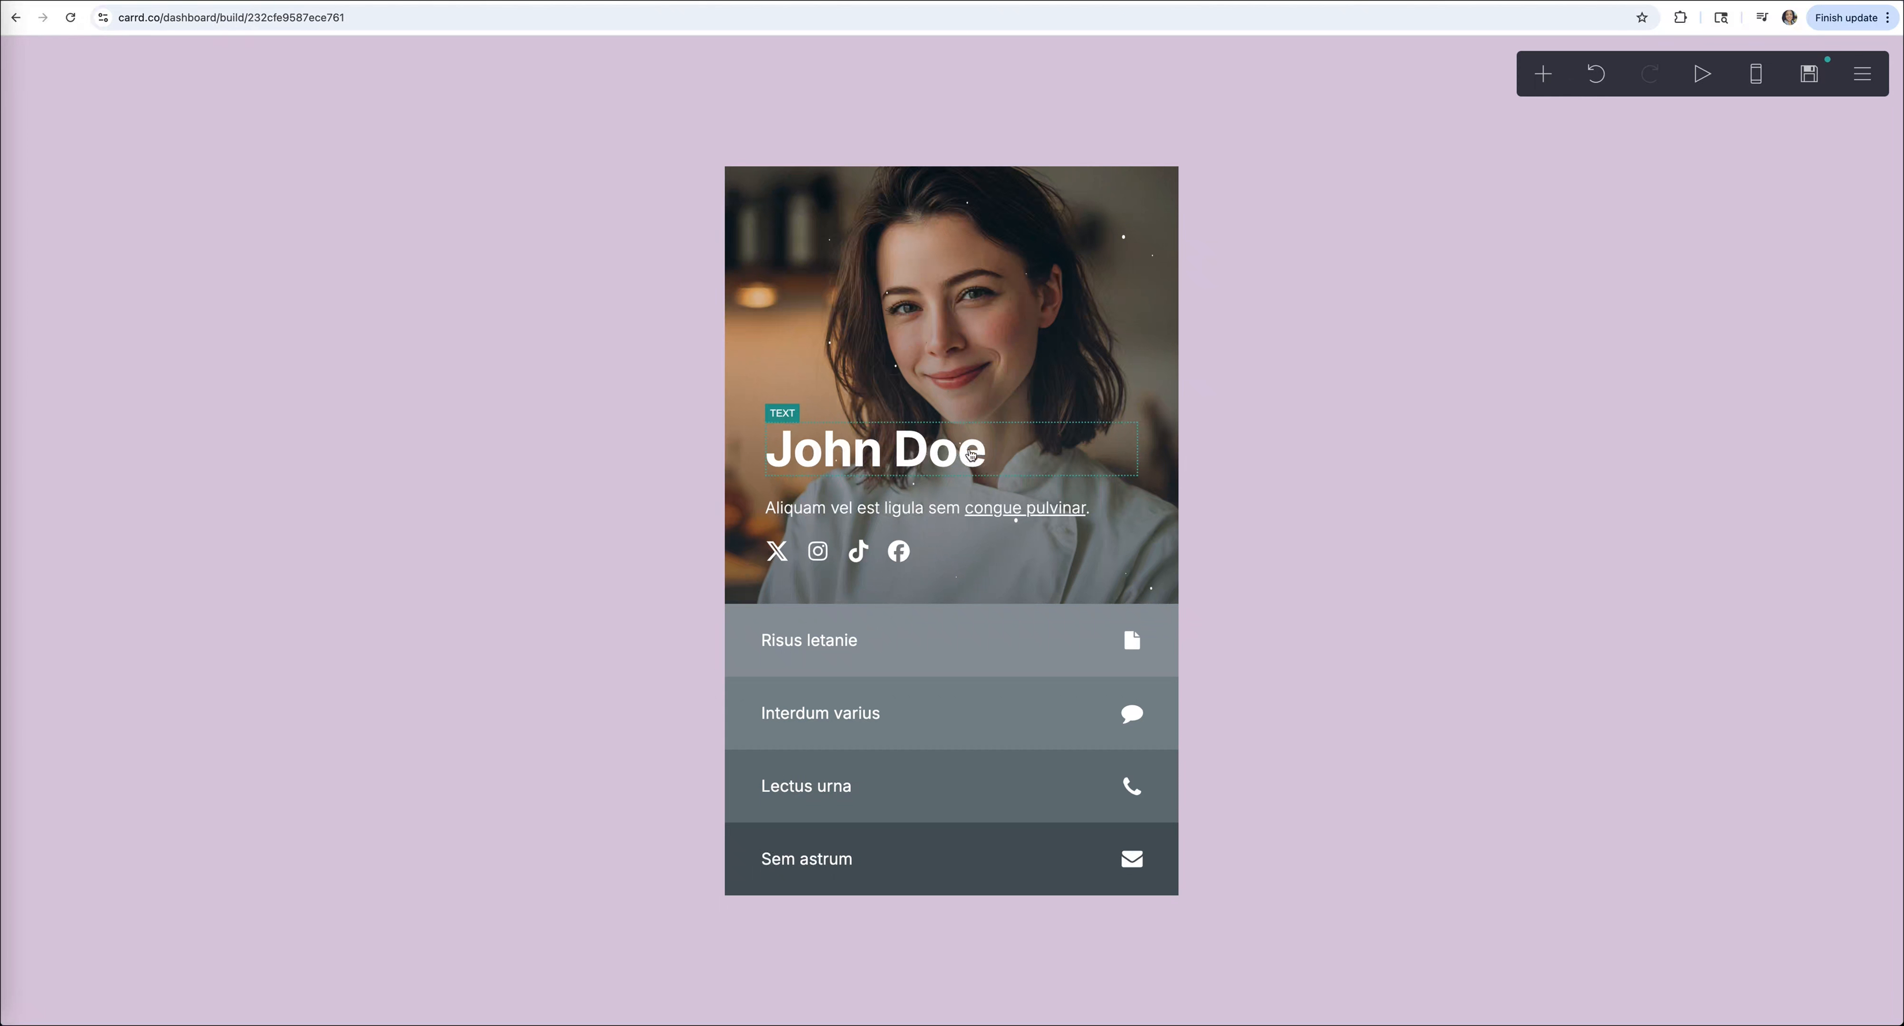
# Replace the placeholder name in the site title with the chef's title and first name.
pyautogui.click(871, 452)
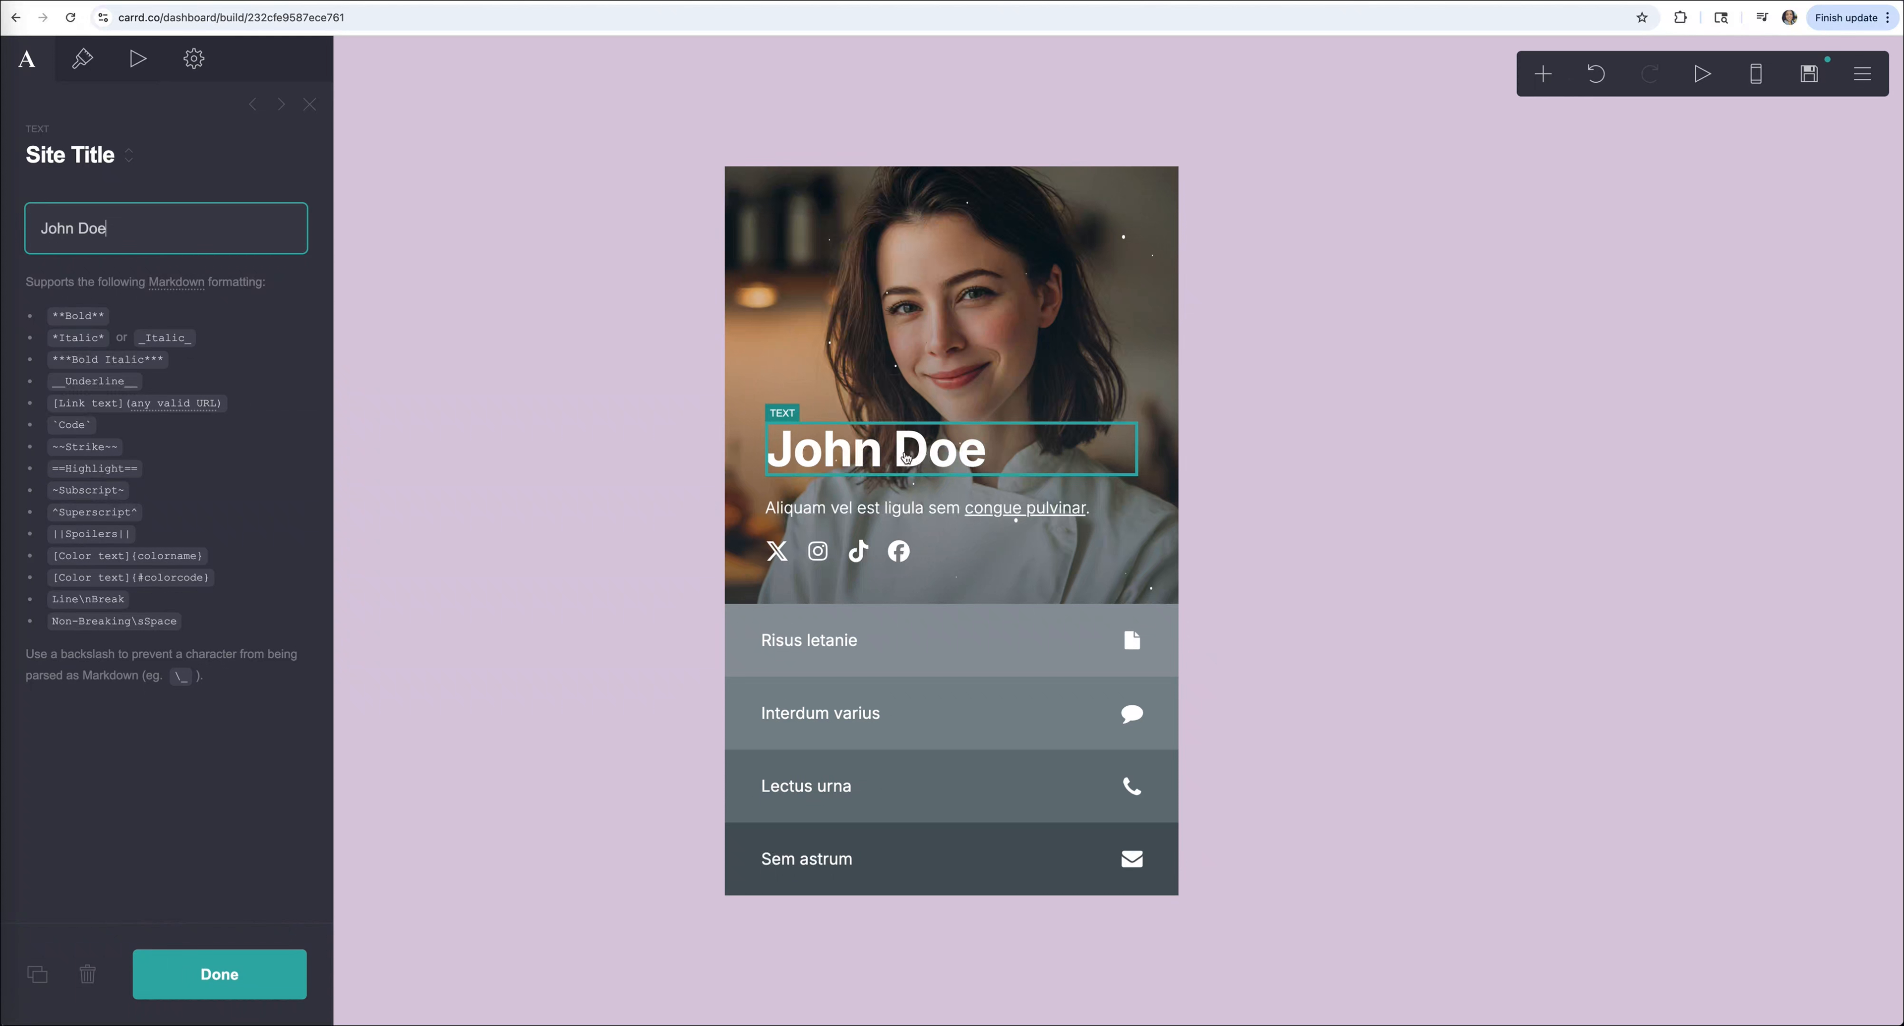
pyautogui.moveTo(40, 228); pyautogui.dragTo(287, 227)
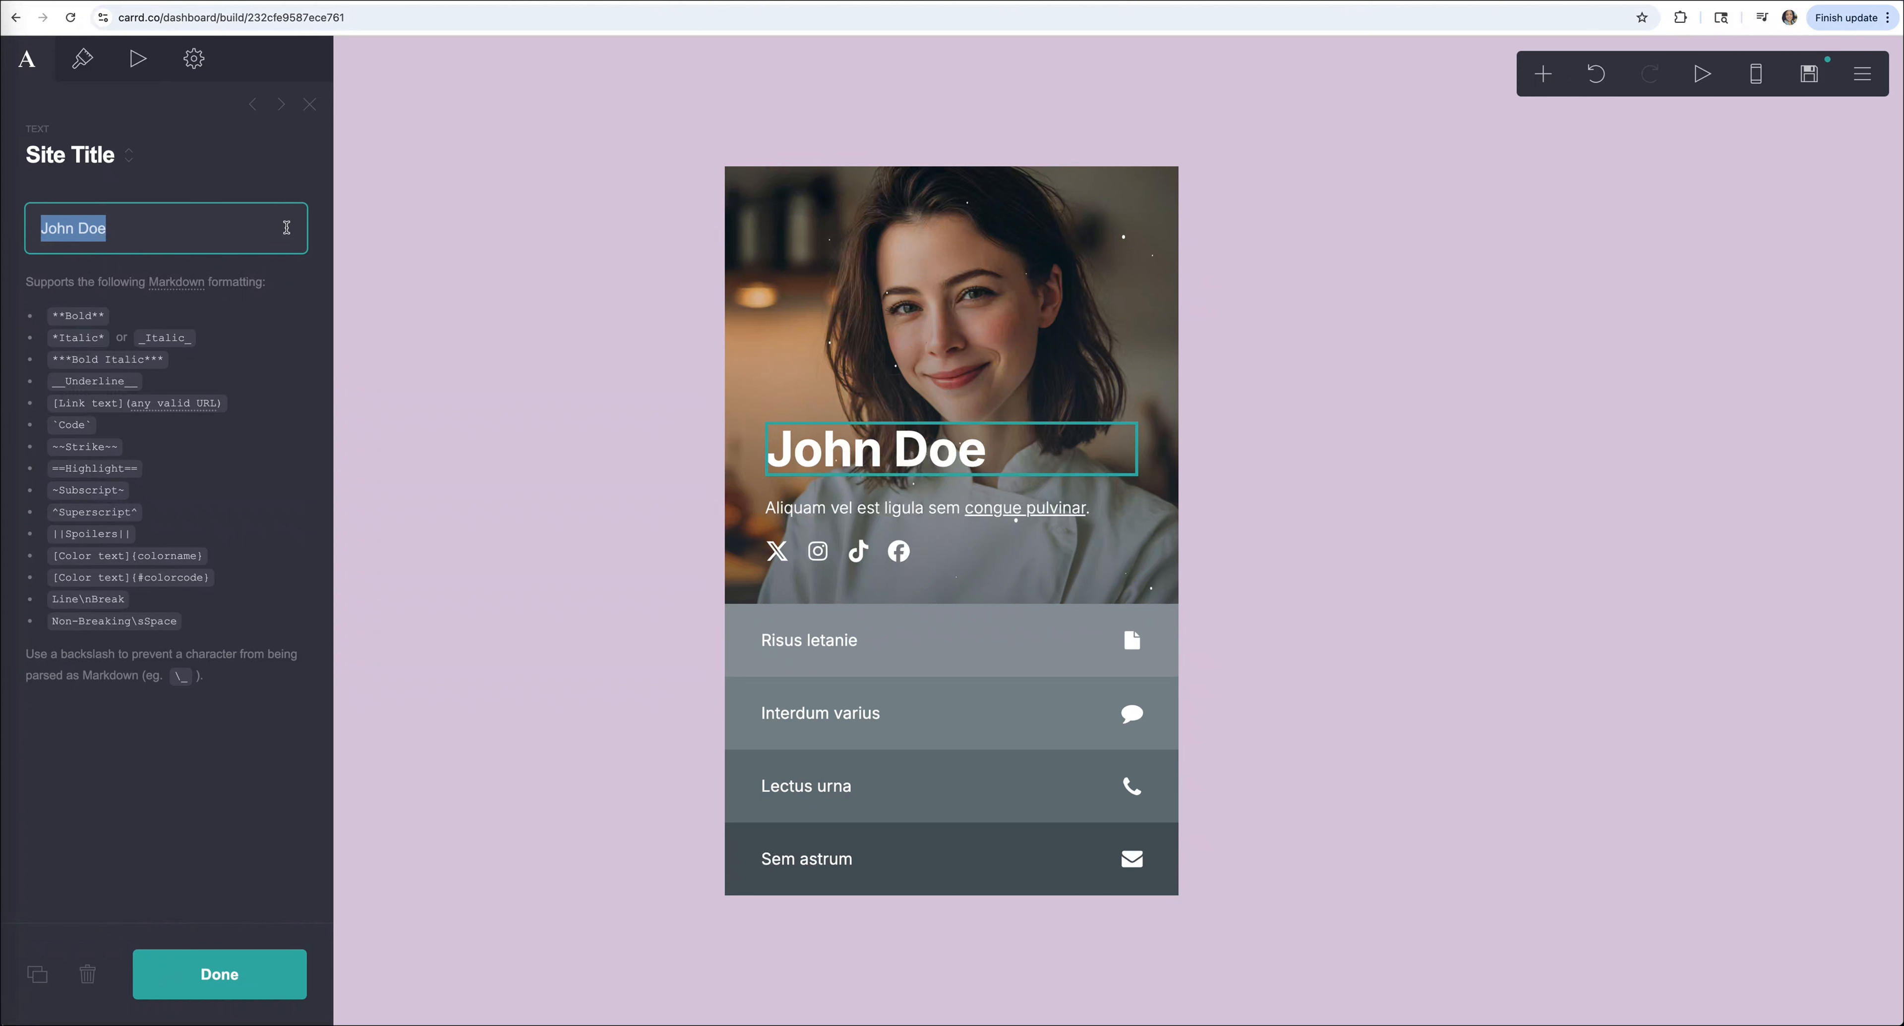
pyautogui.write('Chef Isabella')
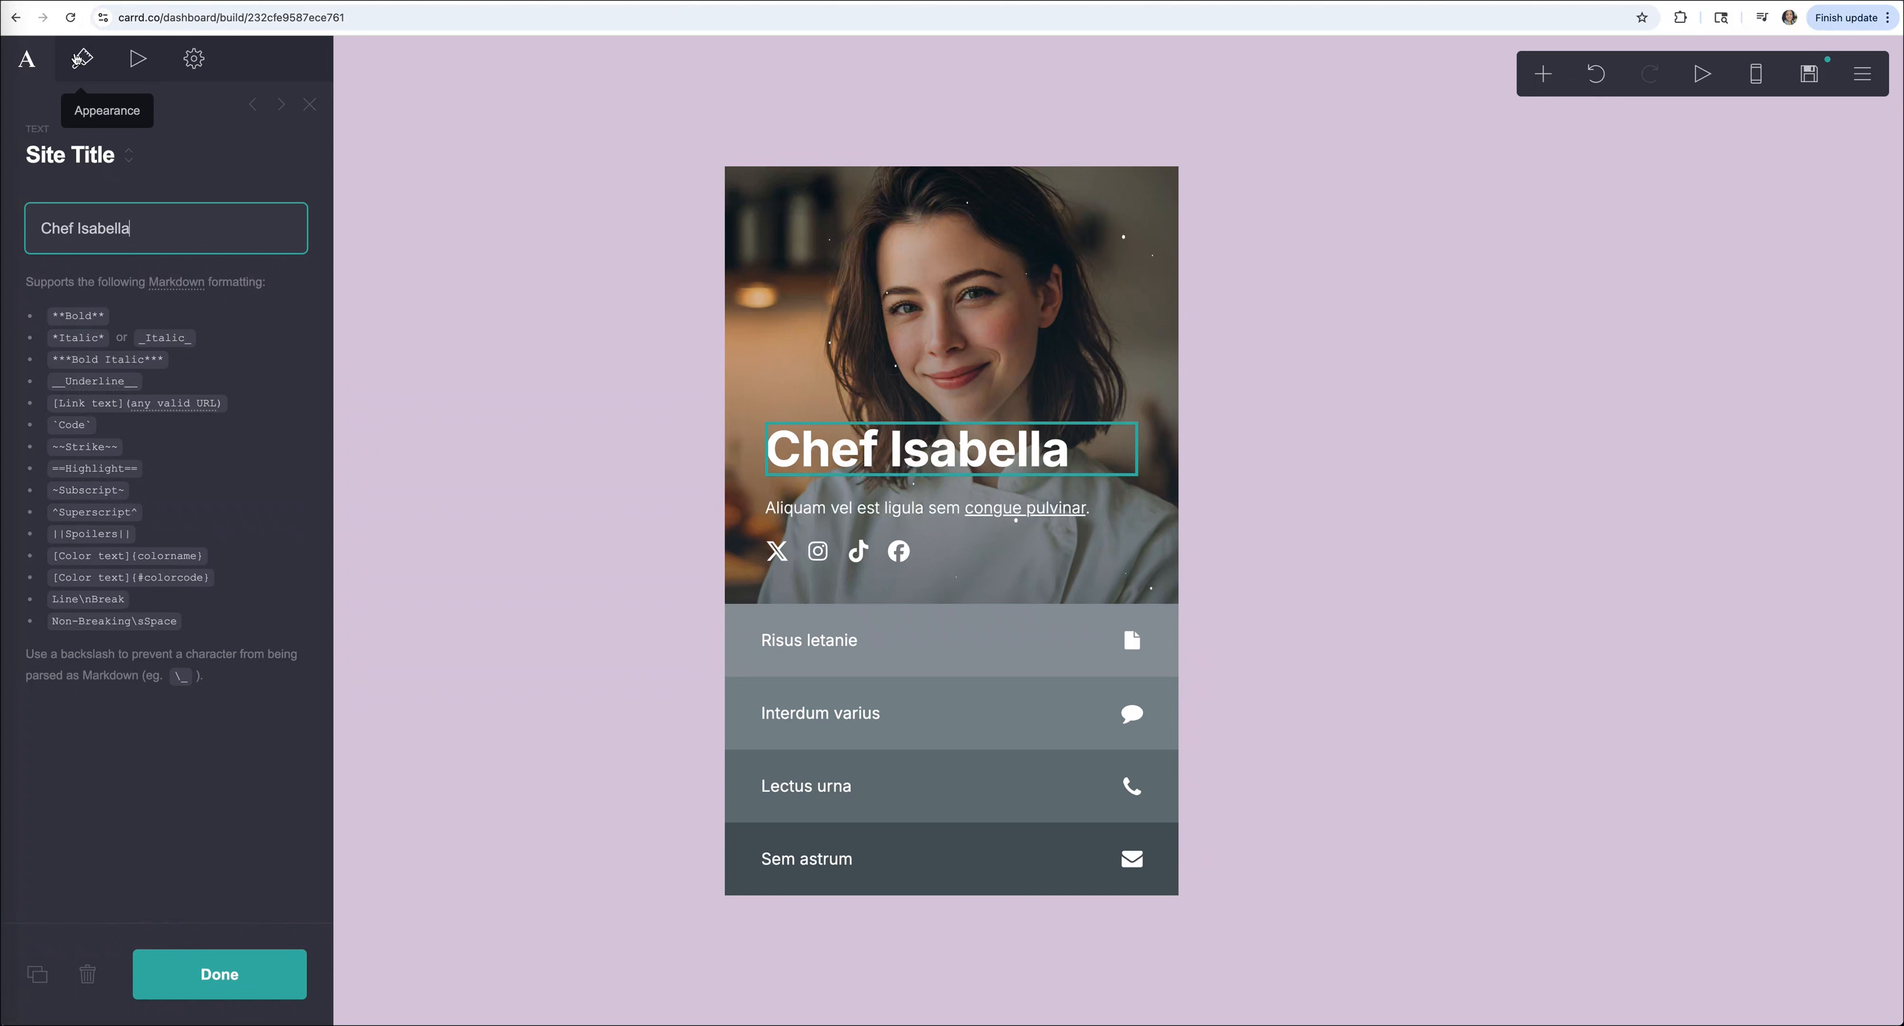
# Try a font size of 2.625 for the site title, and undo it.
pyautogui.click(81, 60)
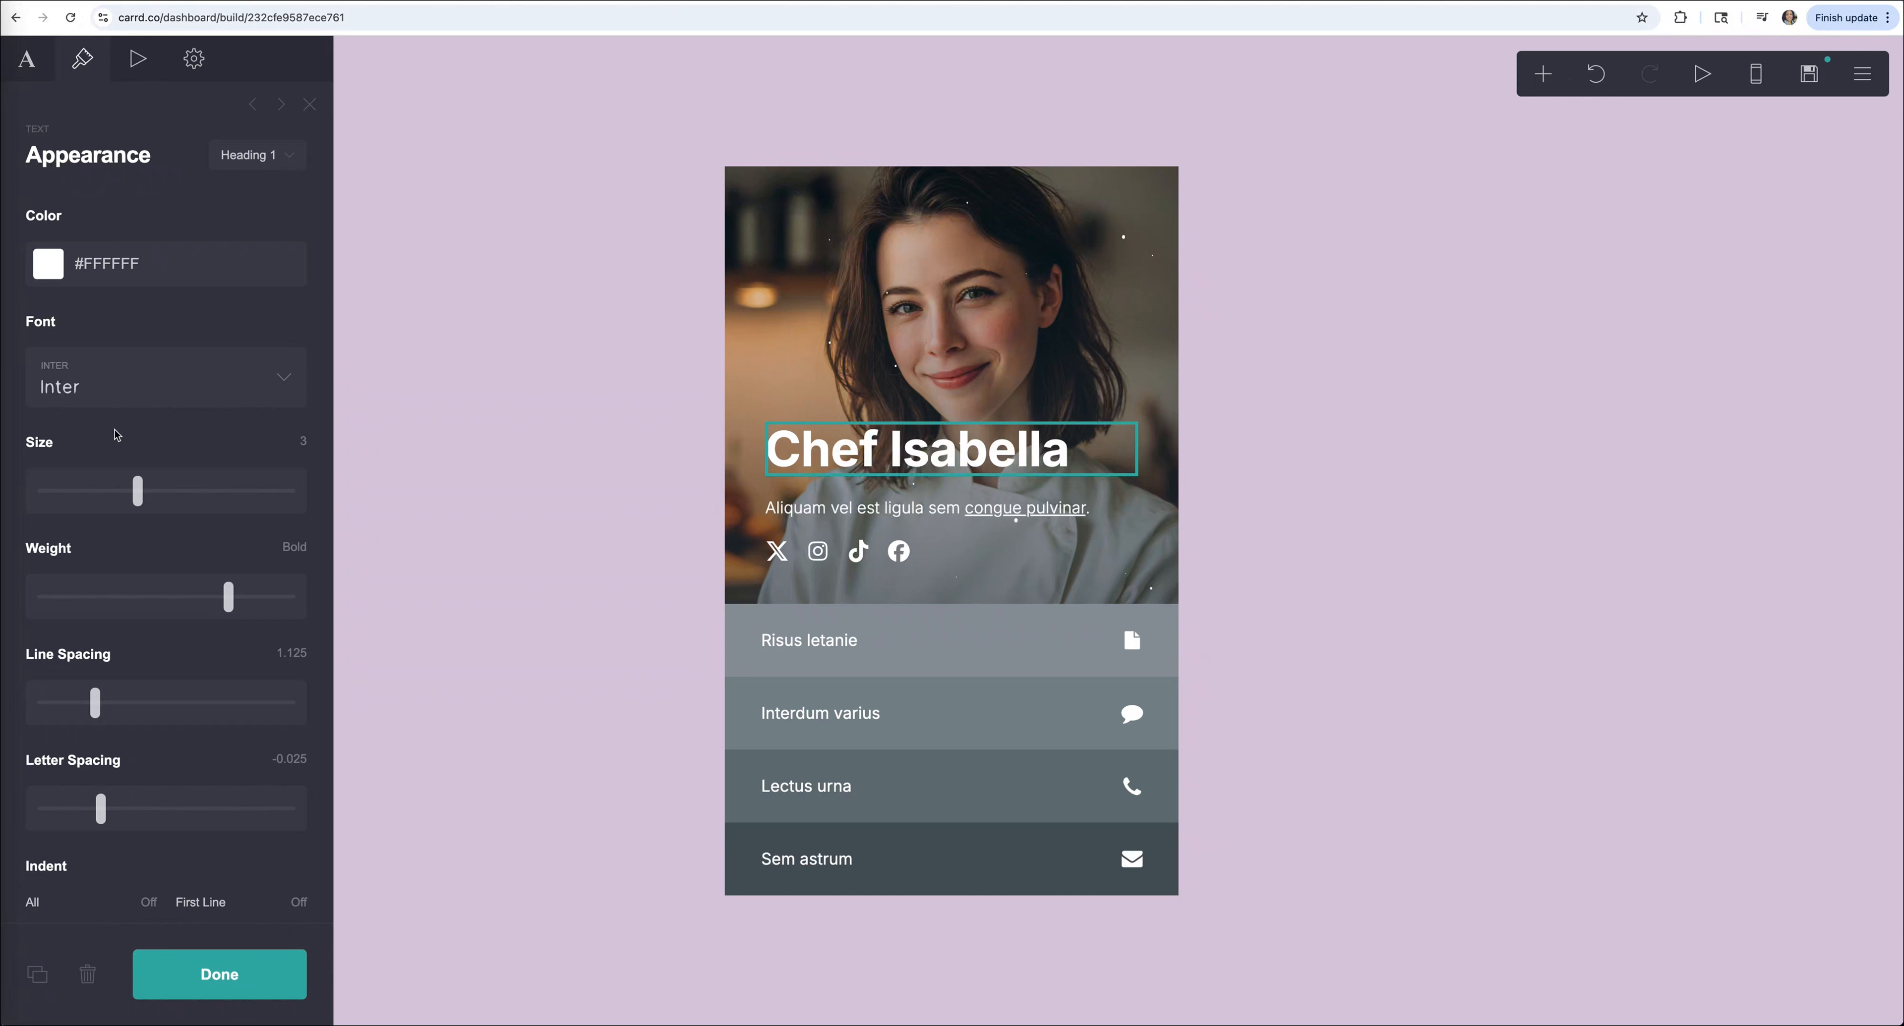
pyautogui.click(138, 489)
pyautogui.moveTo(138, 490)
pyautogui.mouseDown()
pyautogui.moveTo(158, 489)
pyautogui.moveTo(123, 488)
pyautogui.mouseUp()
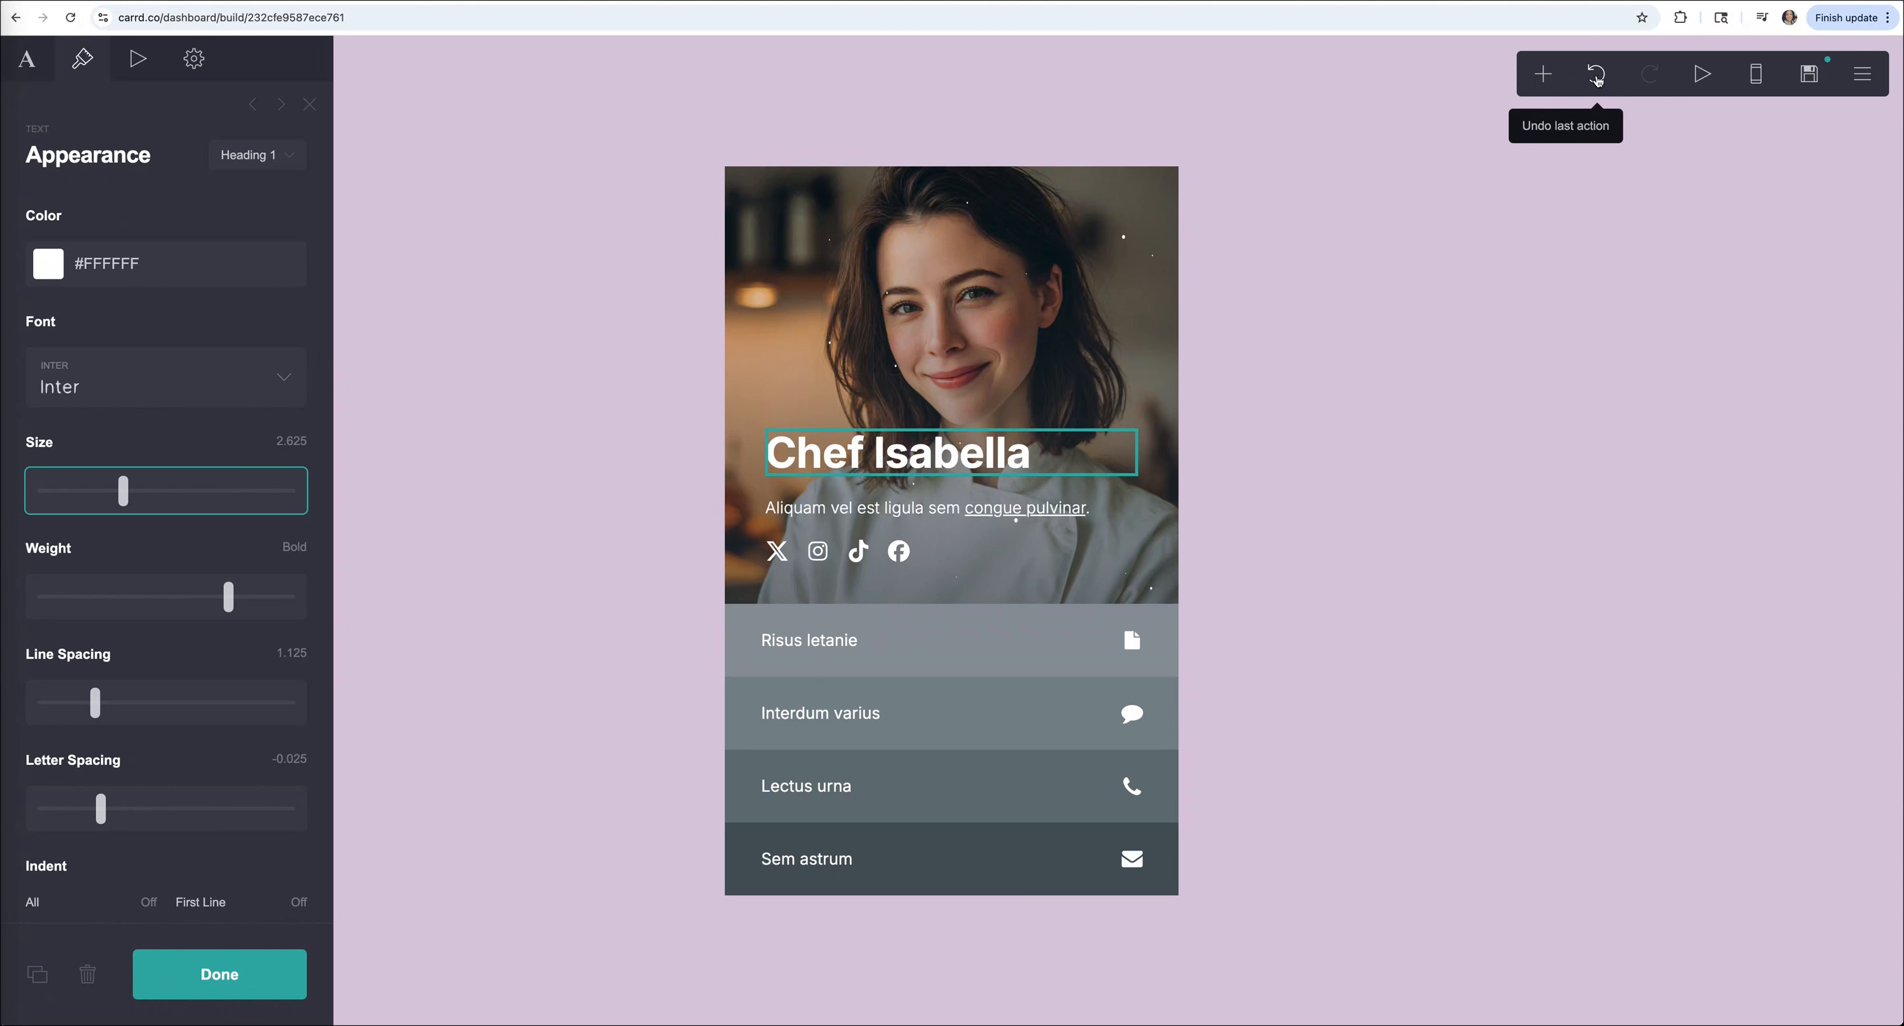
pyautogui.click(1596, 76)
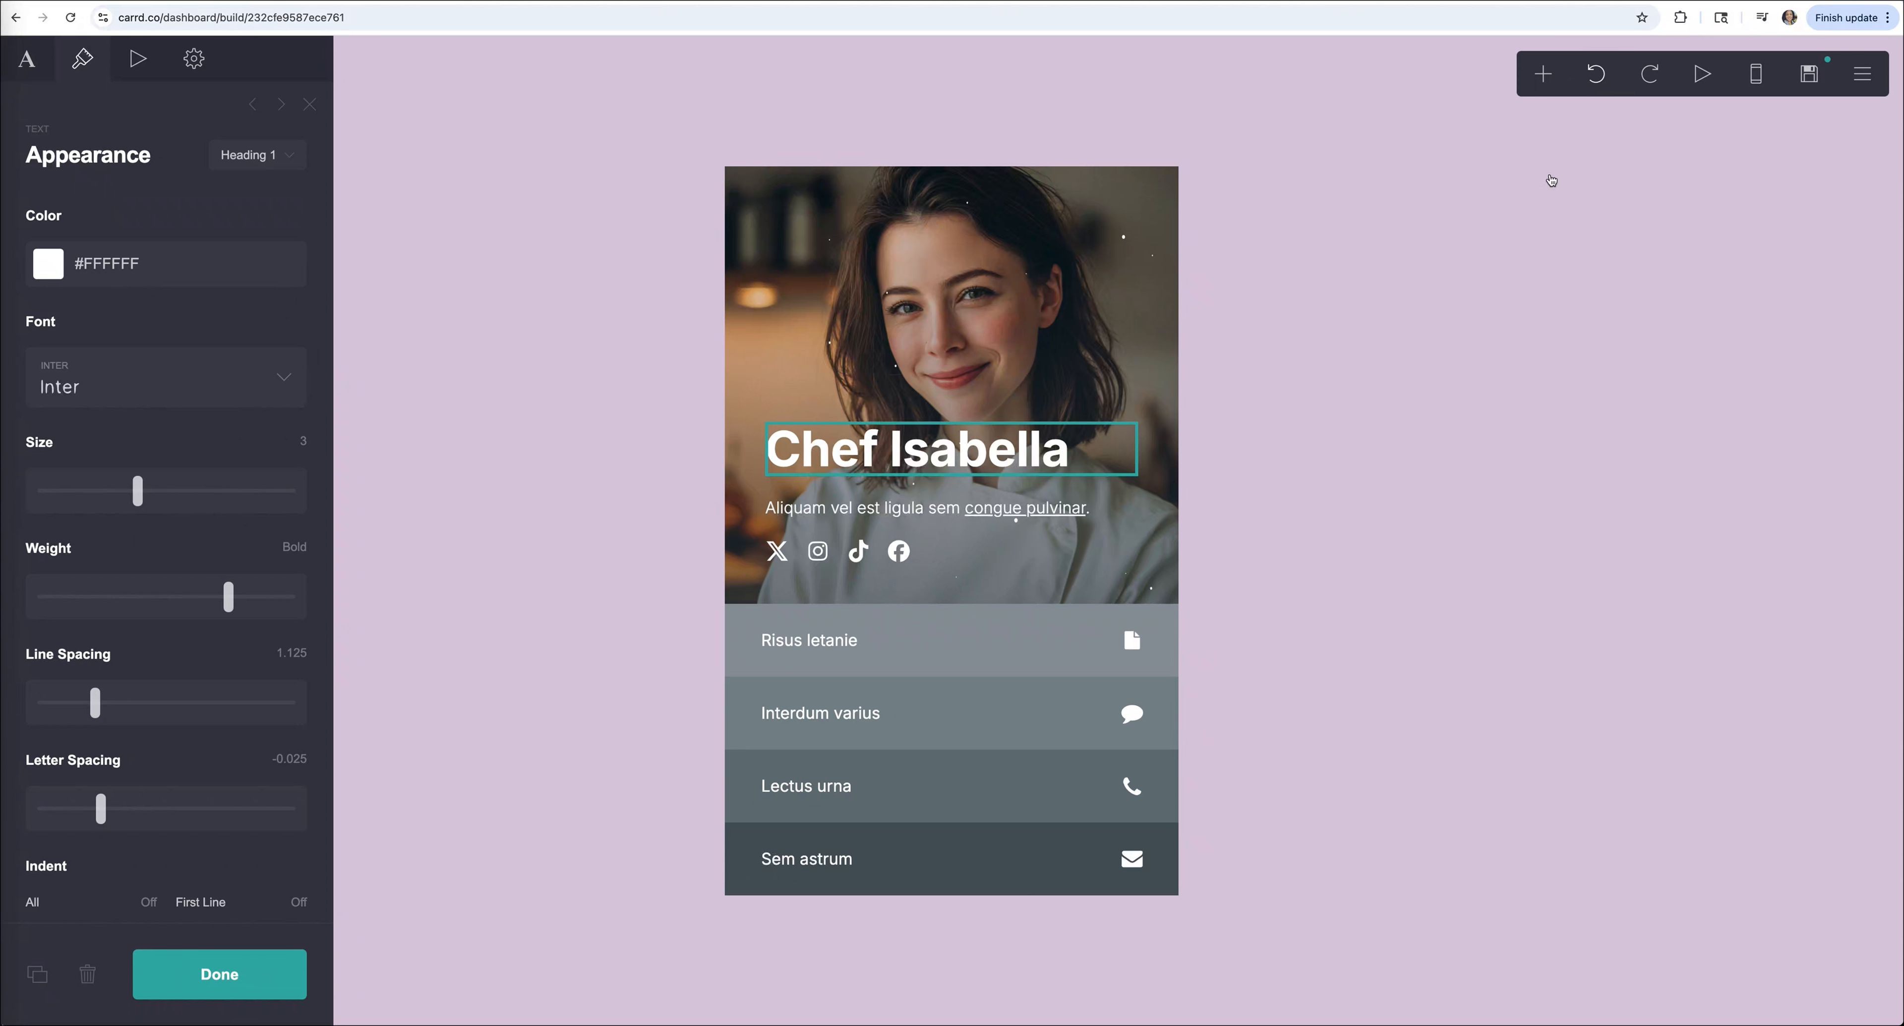
# Browse the font list, try the Qahiri font on the site title, and undo it.
pyautogui.click(97, 396)
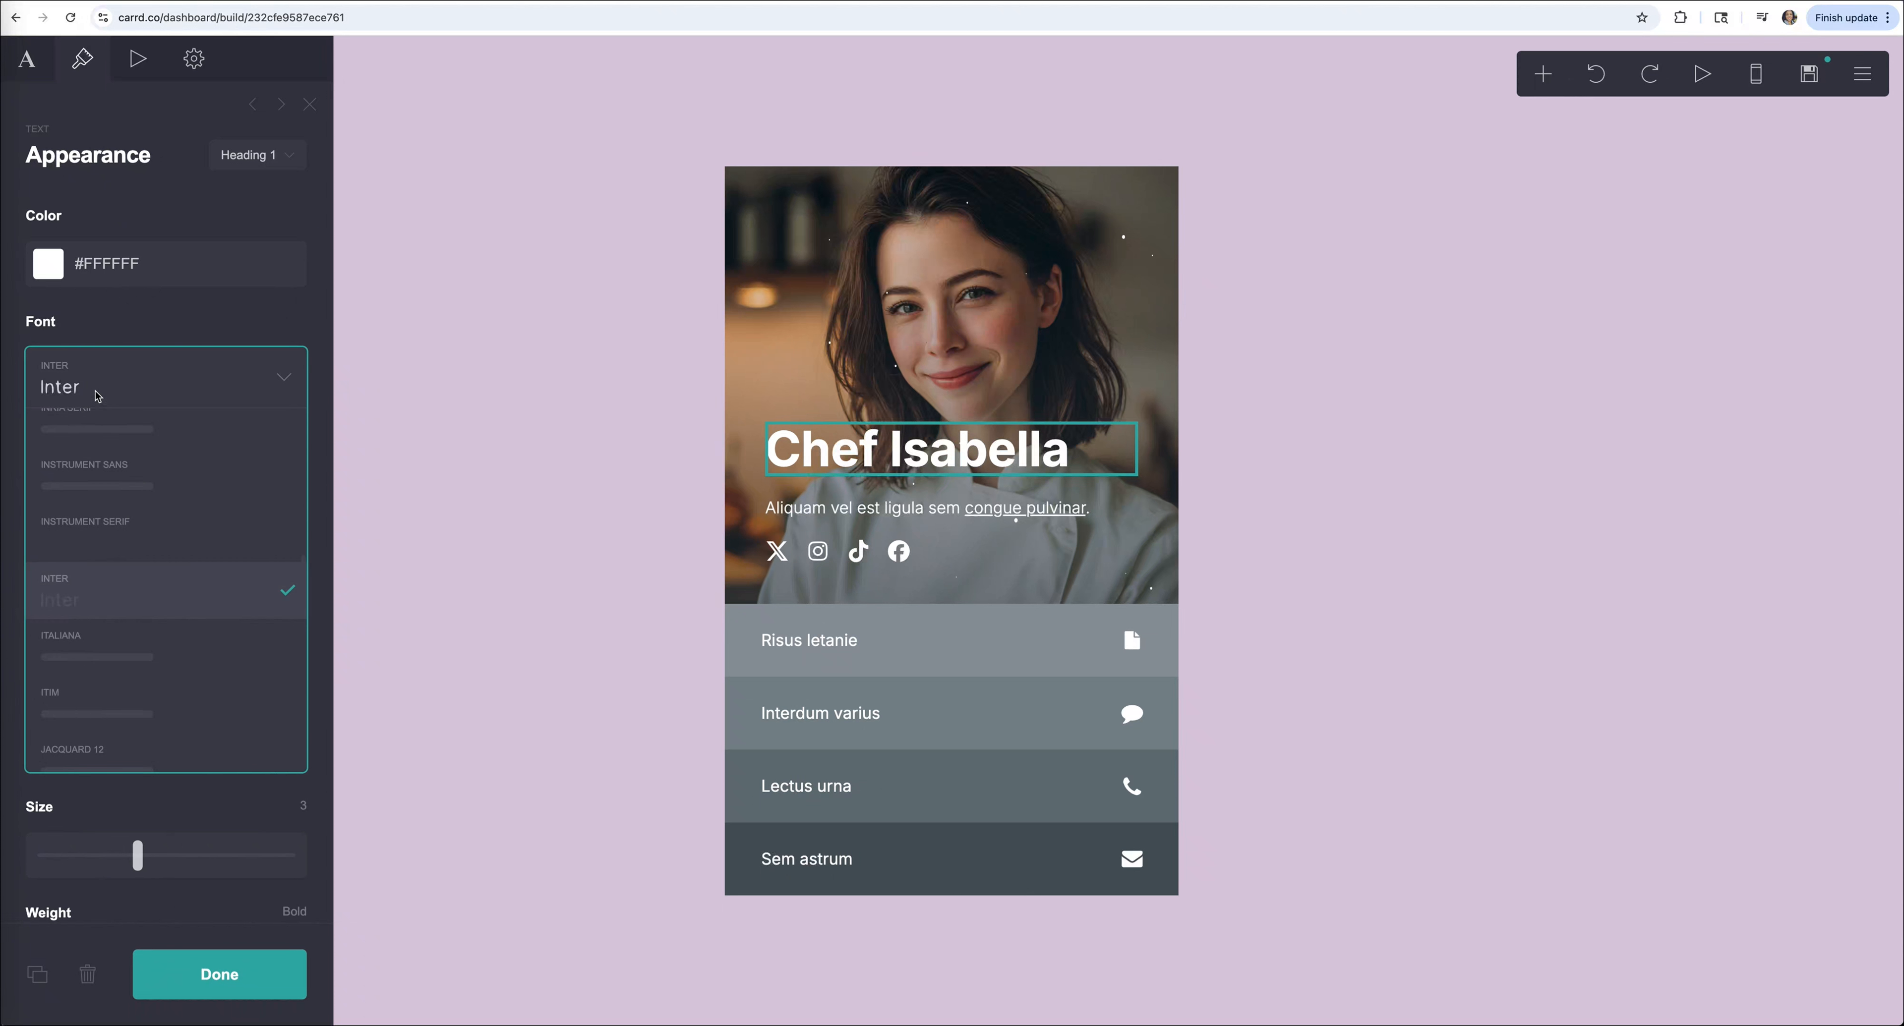
pyautogui.scroll(-3, 174, 573)
pyautogui.scroll(-10, 174, 573)
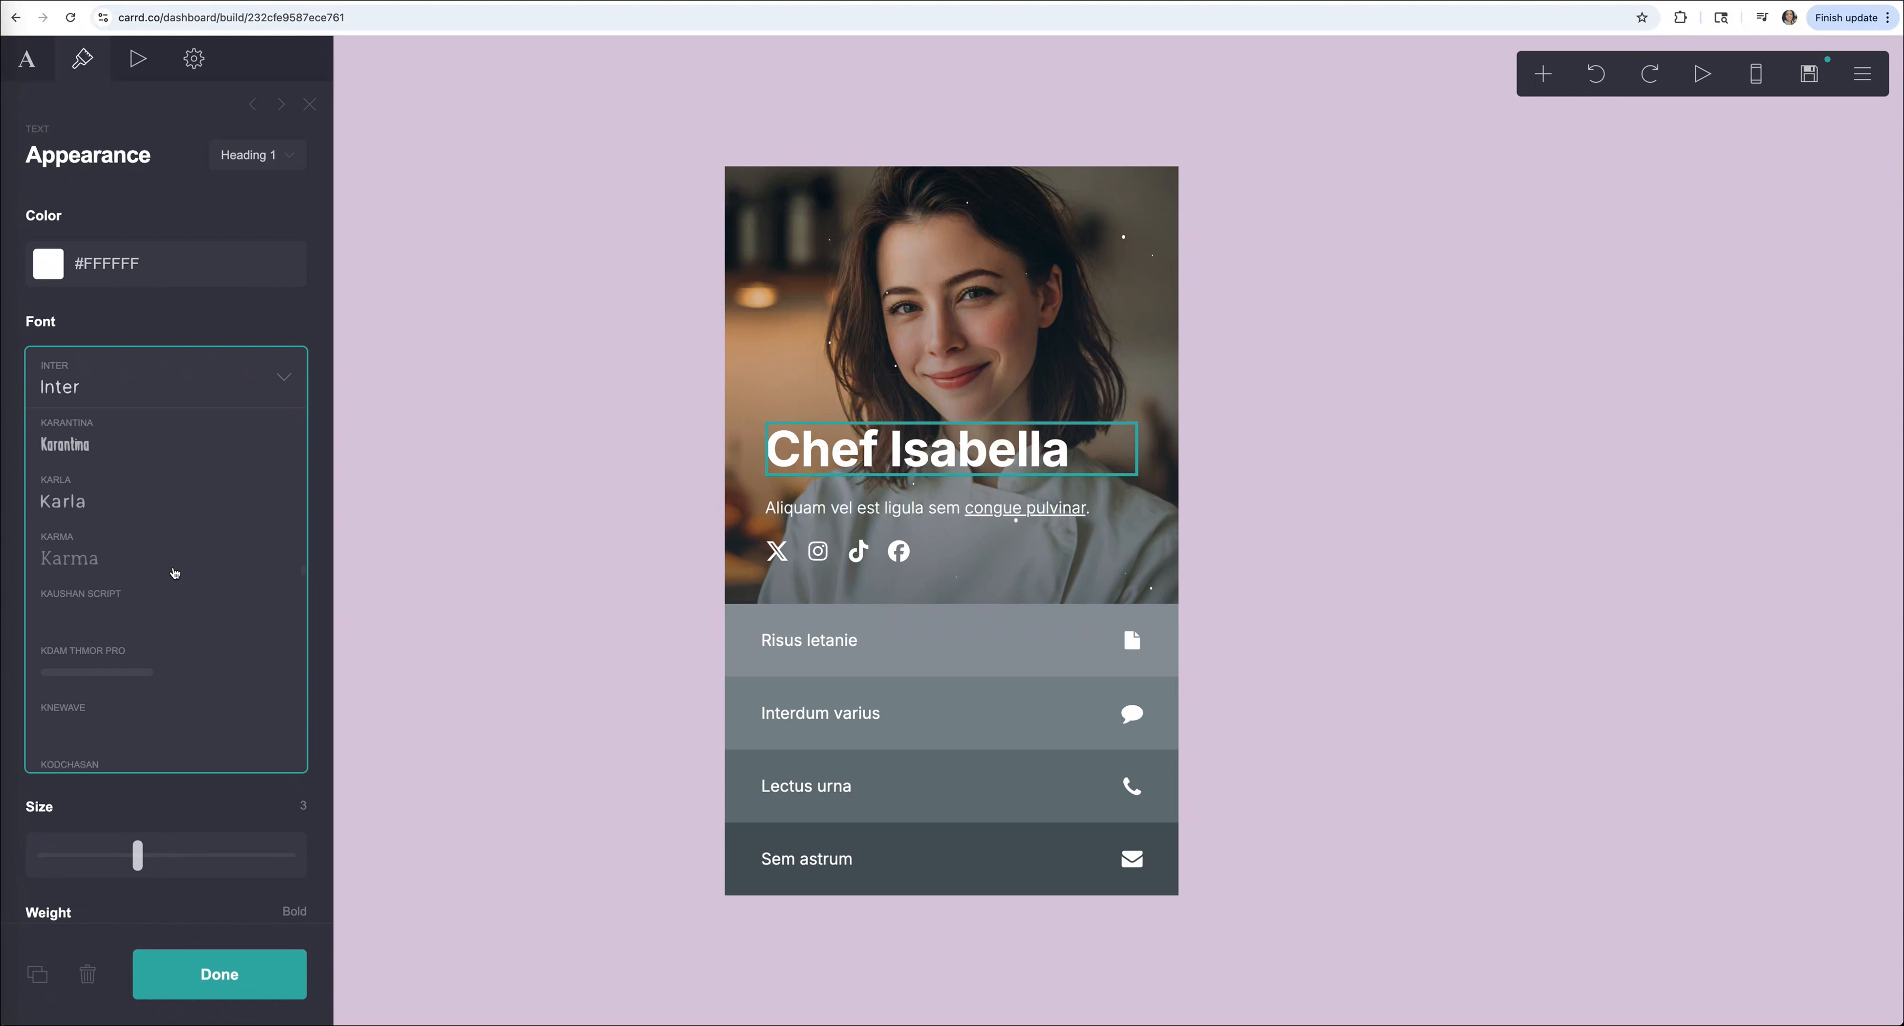
pyautogui.scroll(-10, 175, 573)
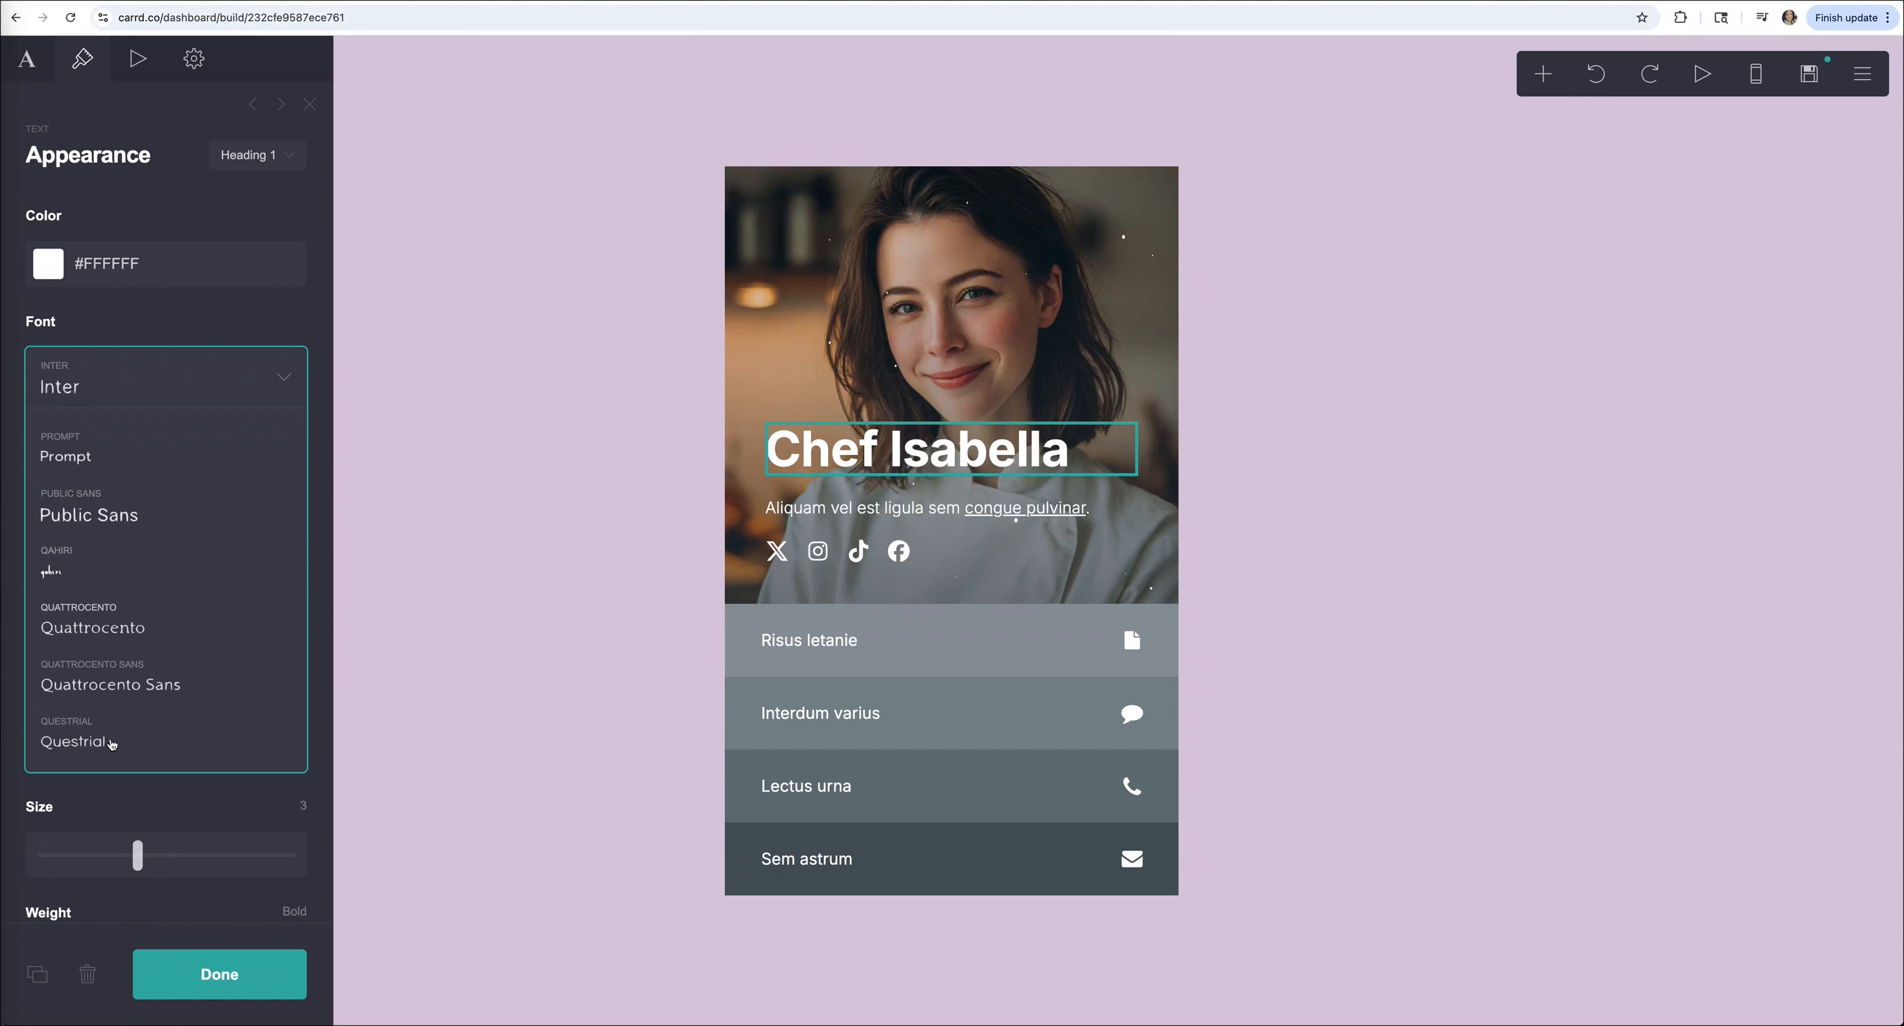
pyautogui.click(109, 570)
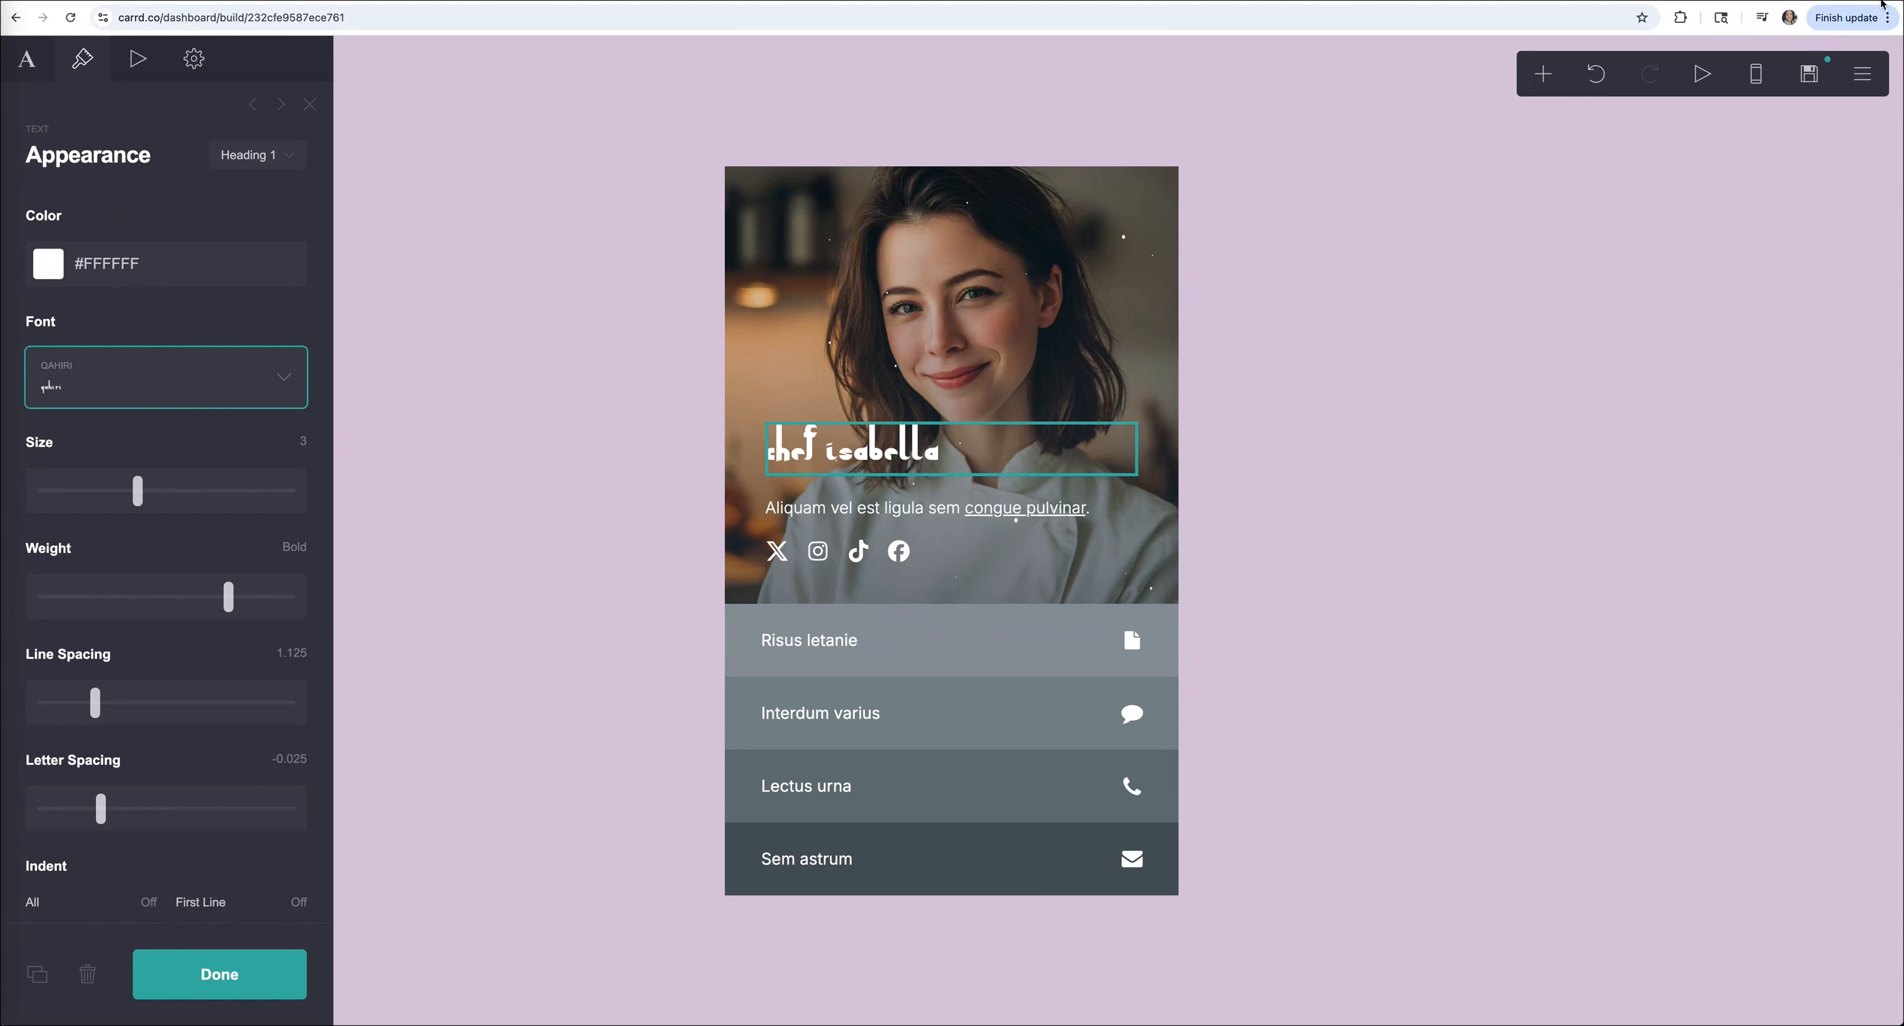
pyautogui.click(1598, 75)
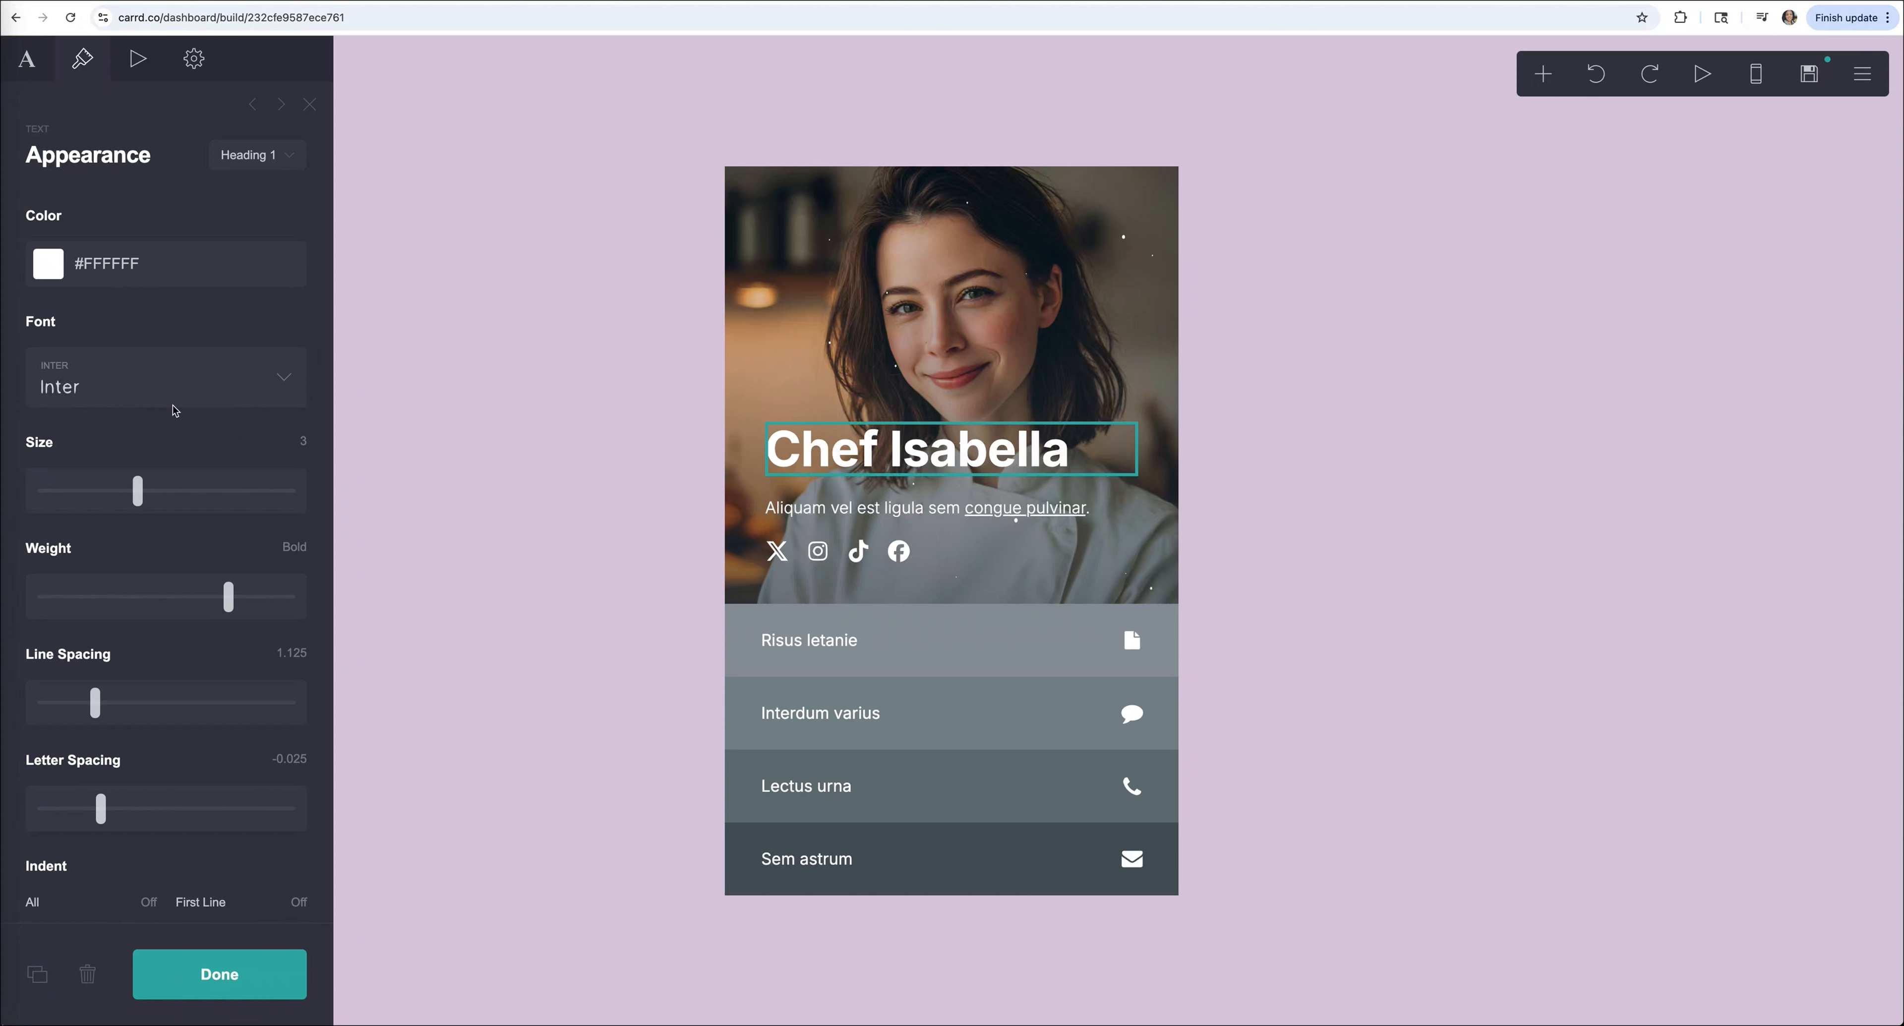
# Try a line spacing of 2 on the site title, and undo it.
pyautogui.scroll(-3, 208, 456)
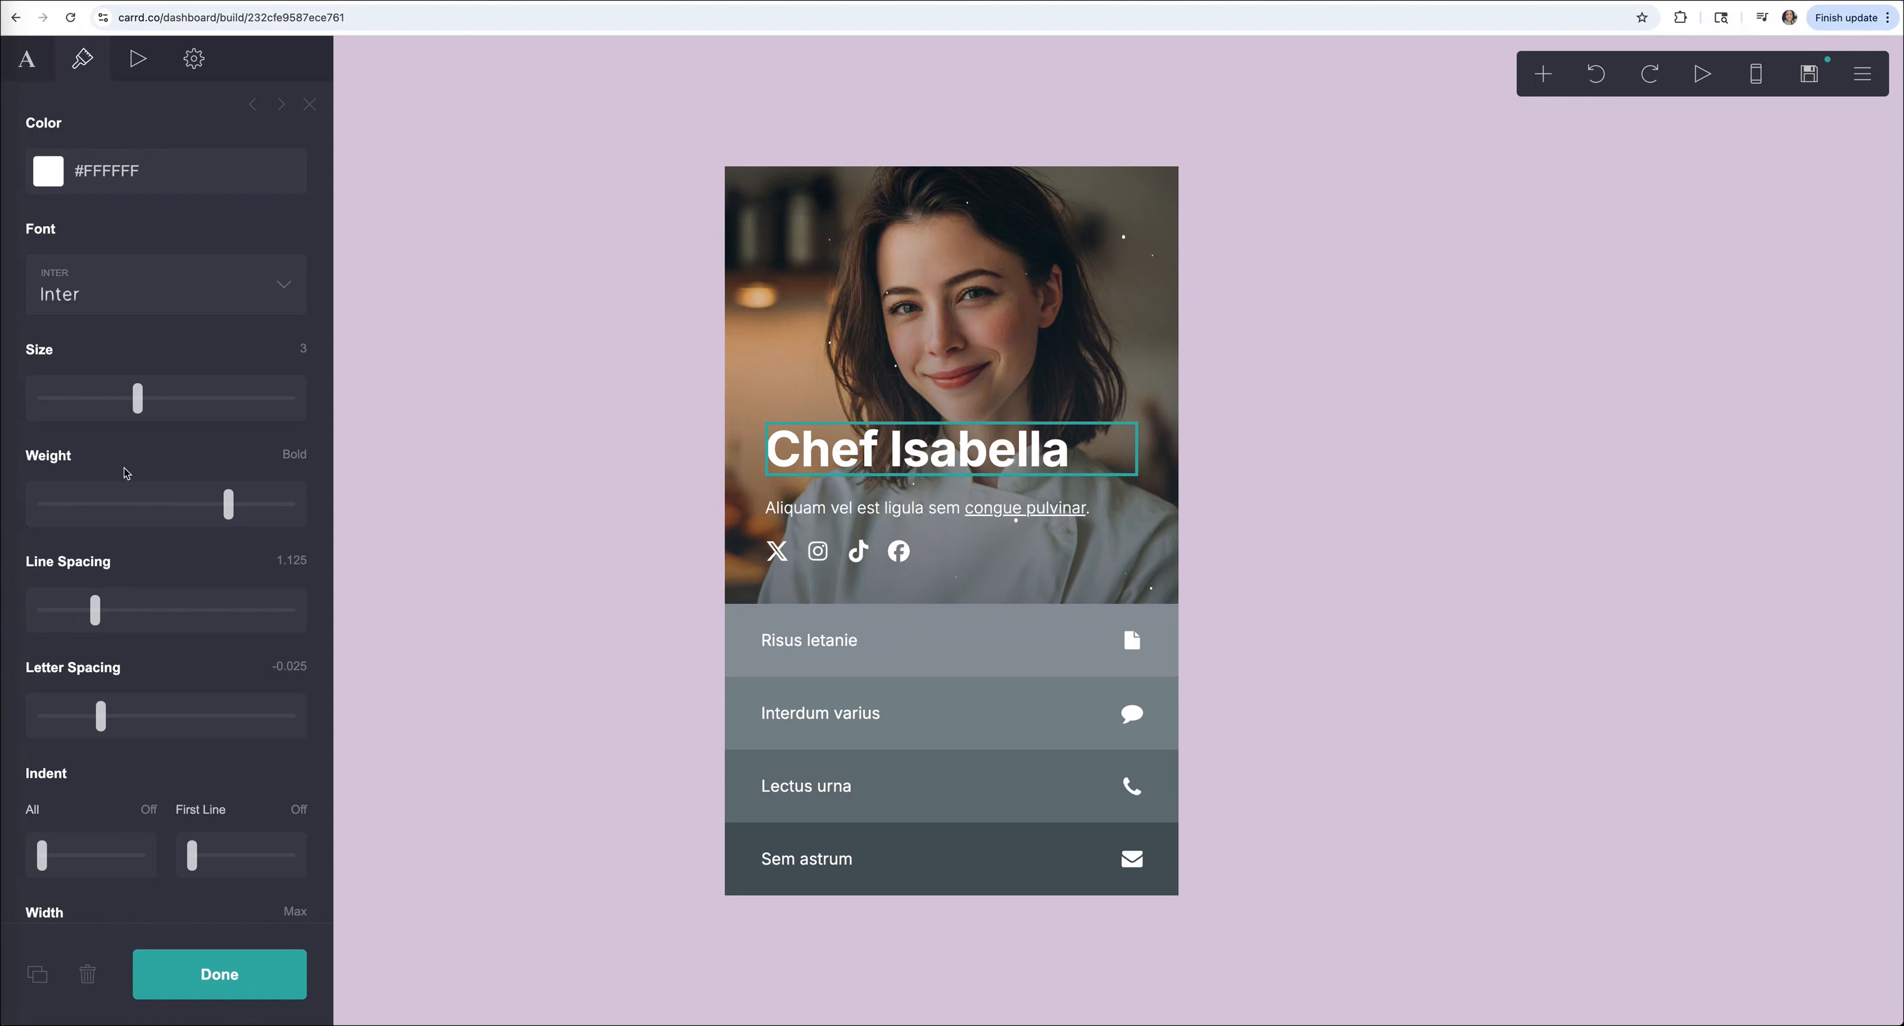
pyautogui.moveTo(228, 505)
pyautogui.mouseDown()
pyautogui.moveTo(310, 505)
pyautogui.moveTo(46, 506)
pyautogui.moveTo(226, 511)
pyautogui.mouseUp()
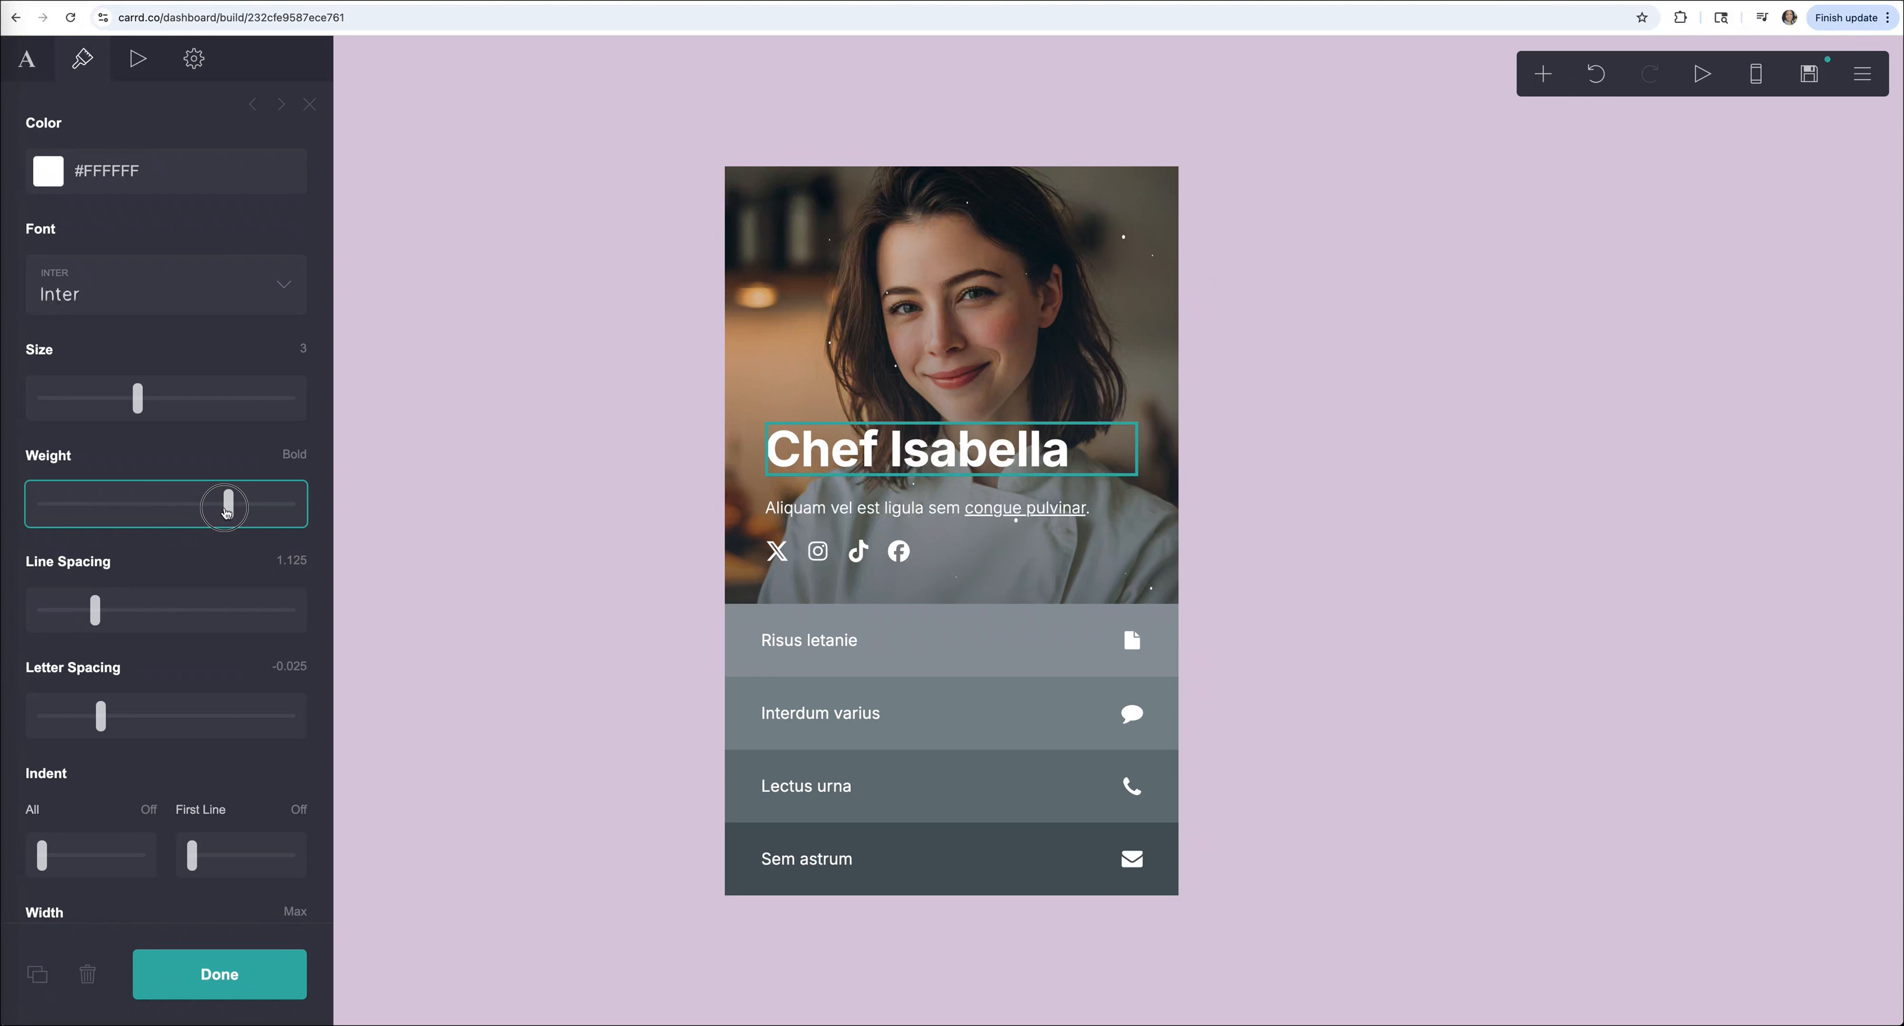
pyautogui.moveTo(95, 611); pyautogui.dragTo(219, 609)
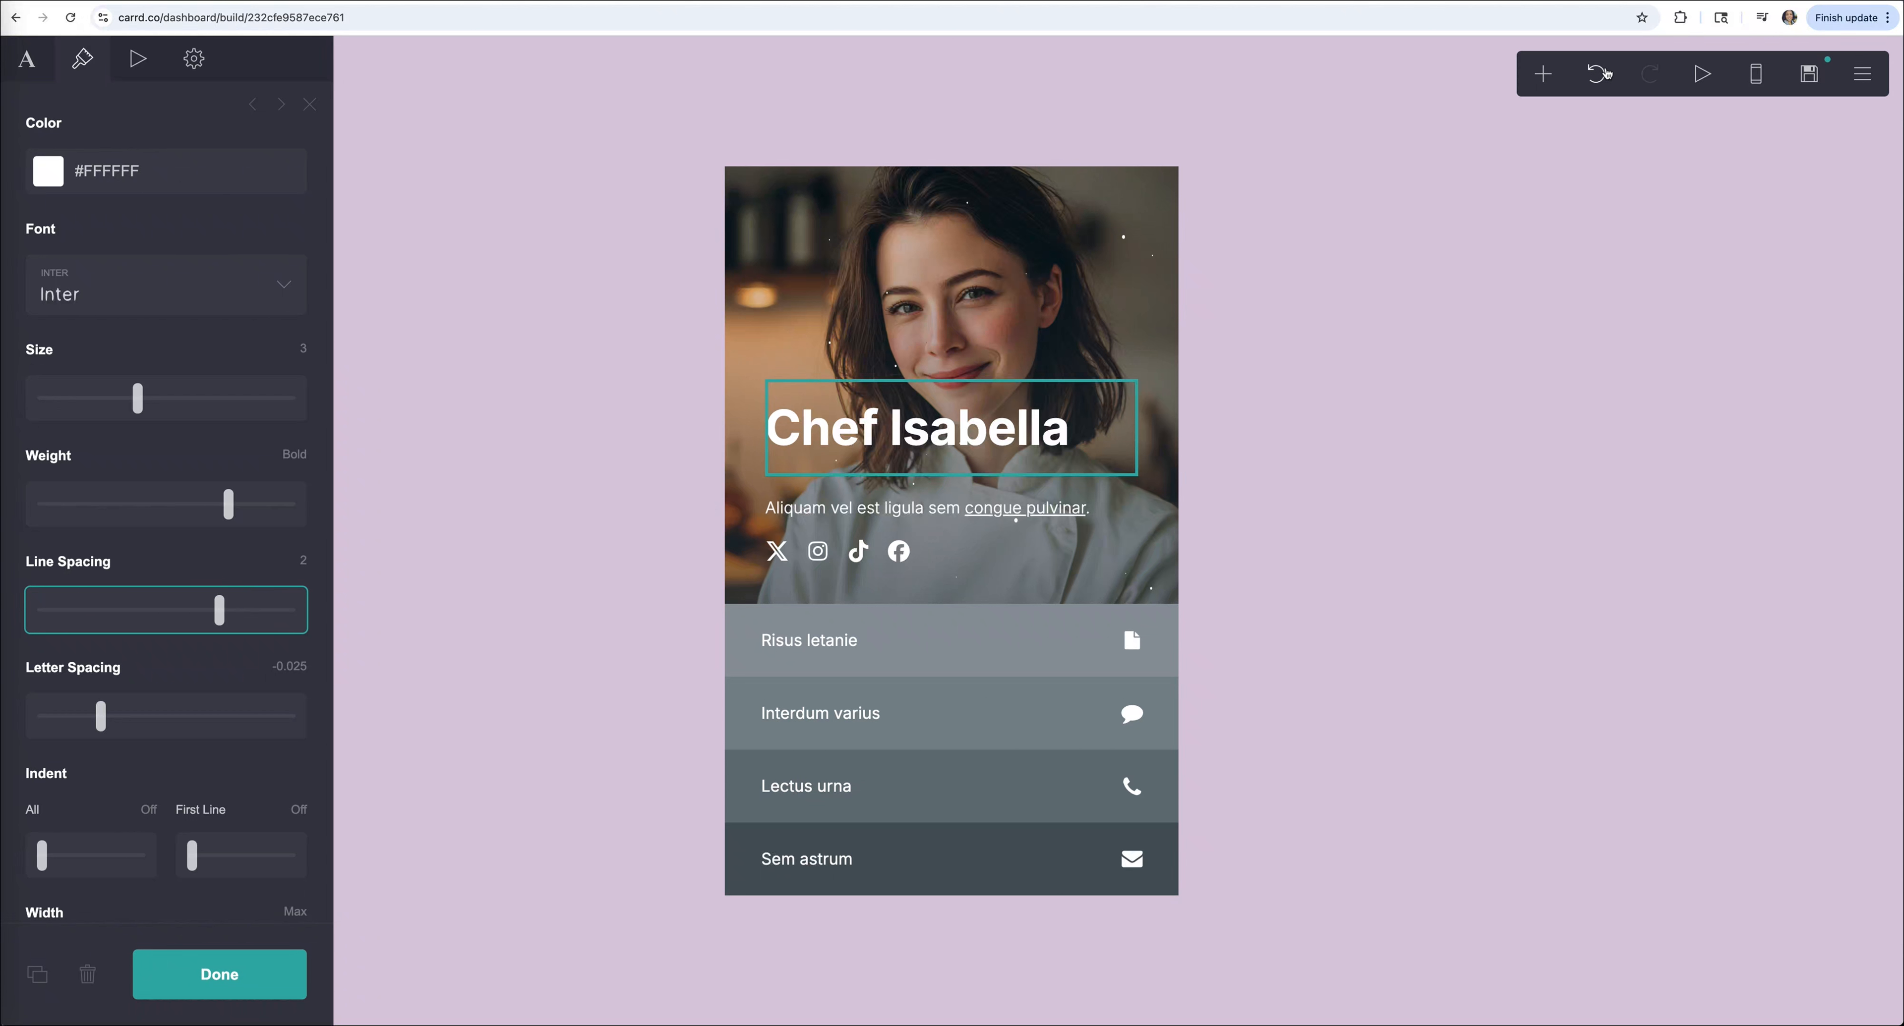
pyautogui.click(1597, 74)
# Try out larger margins on the site title and close its settings.
pyautogui.scroll(-5, 155, 665)
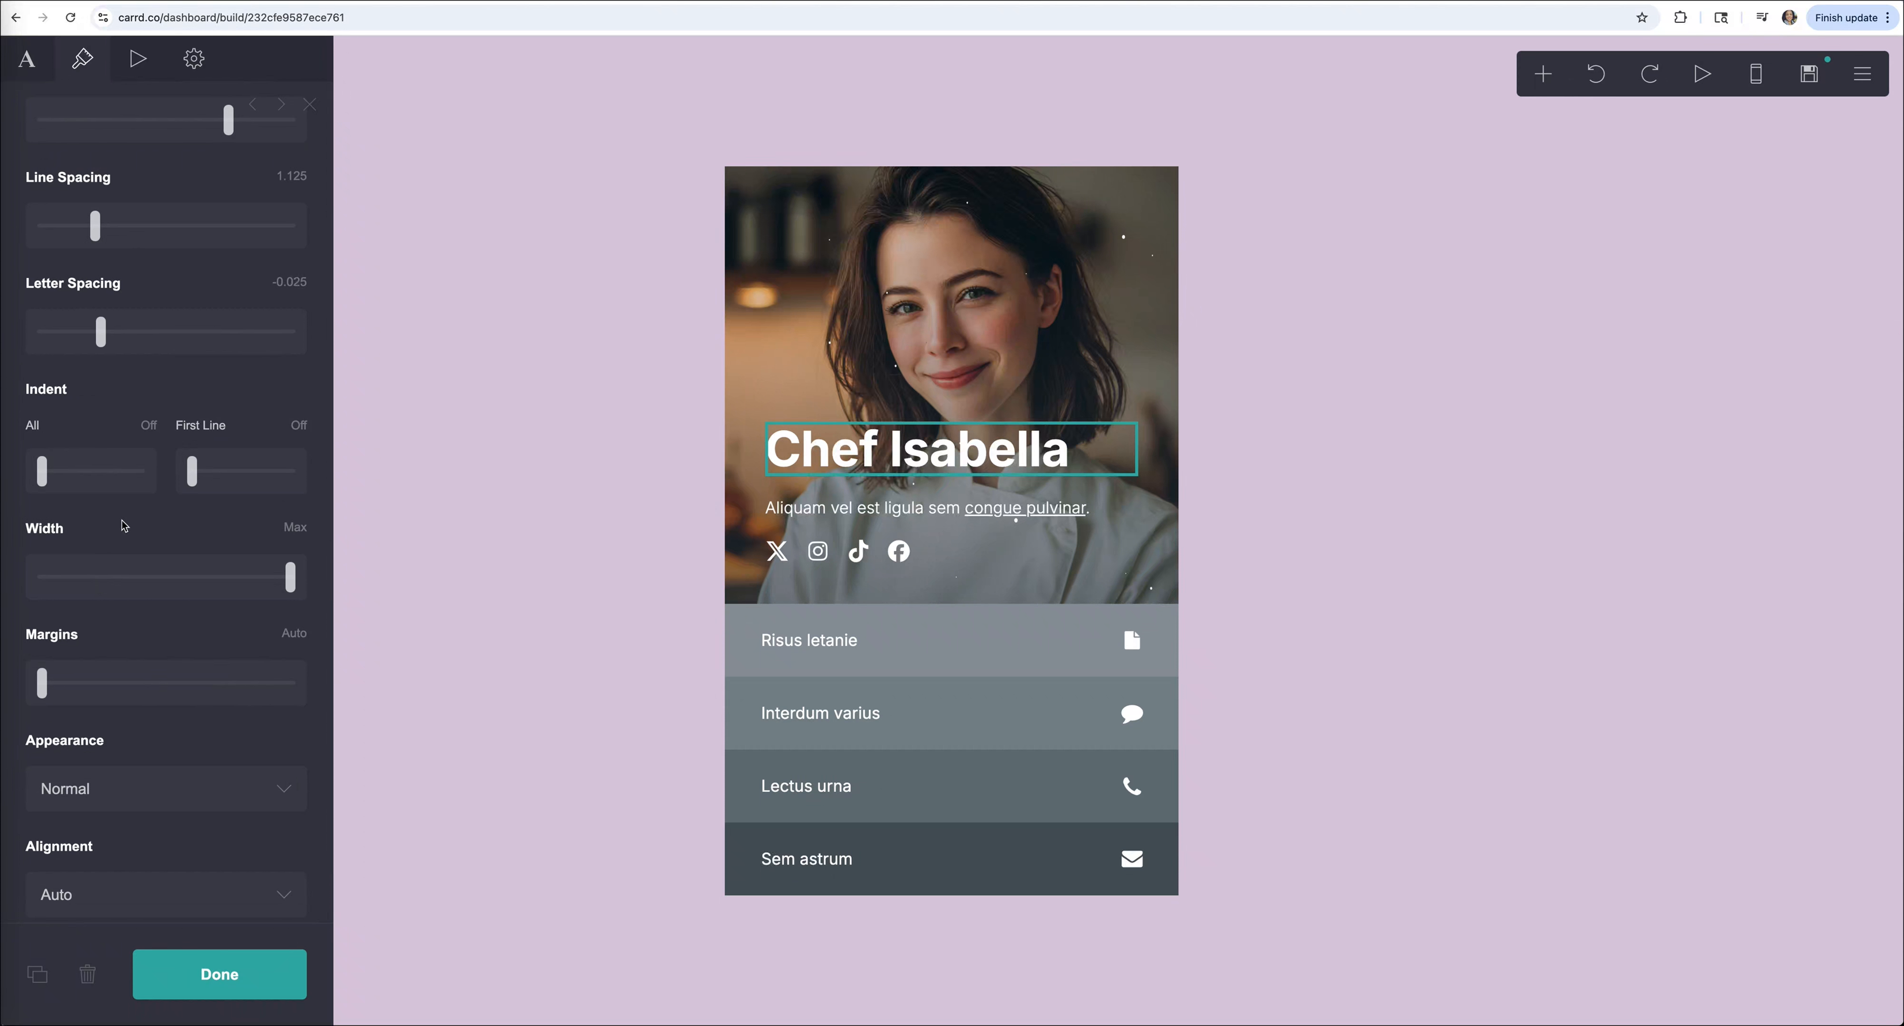
pyautogui.scroll(-1, 148, 710)
pyautogui.moveTo(42, 614); pyautogui.dragTo(175, 614)
pyautogui.moveTo(293, 616); pyautogui.dragTo(332, 614)
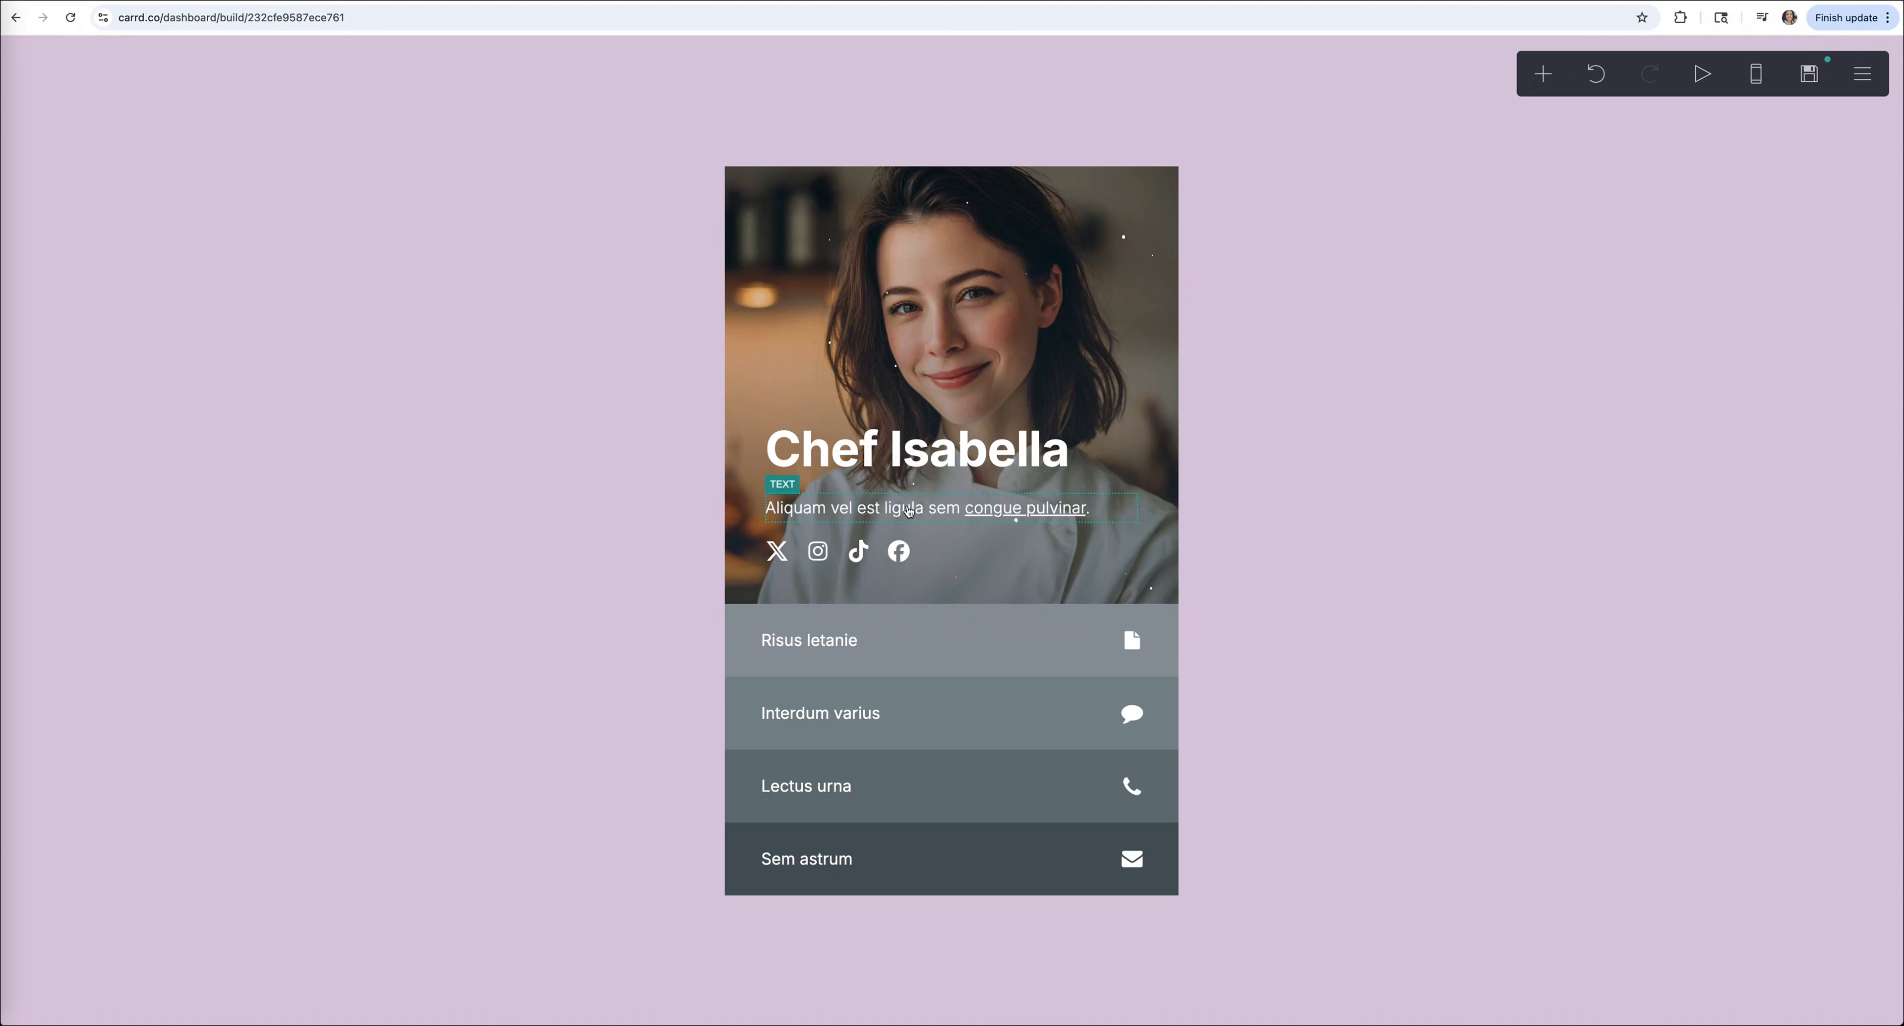
pyautogui.click(910, 509)
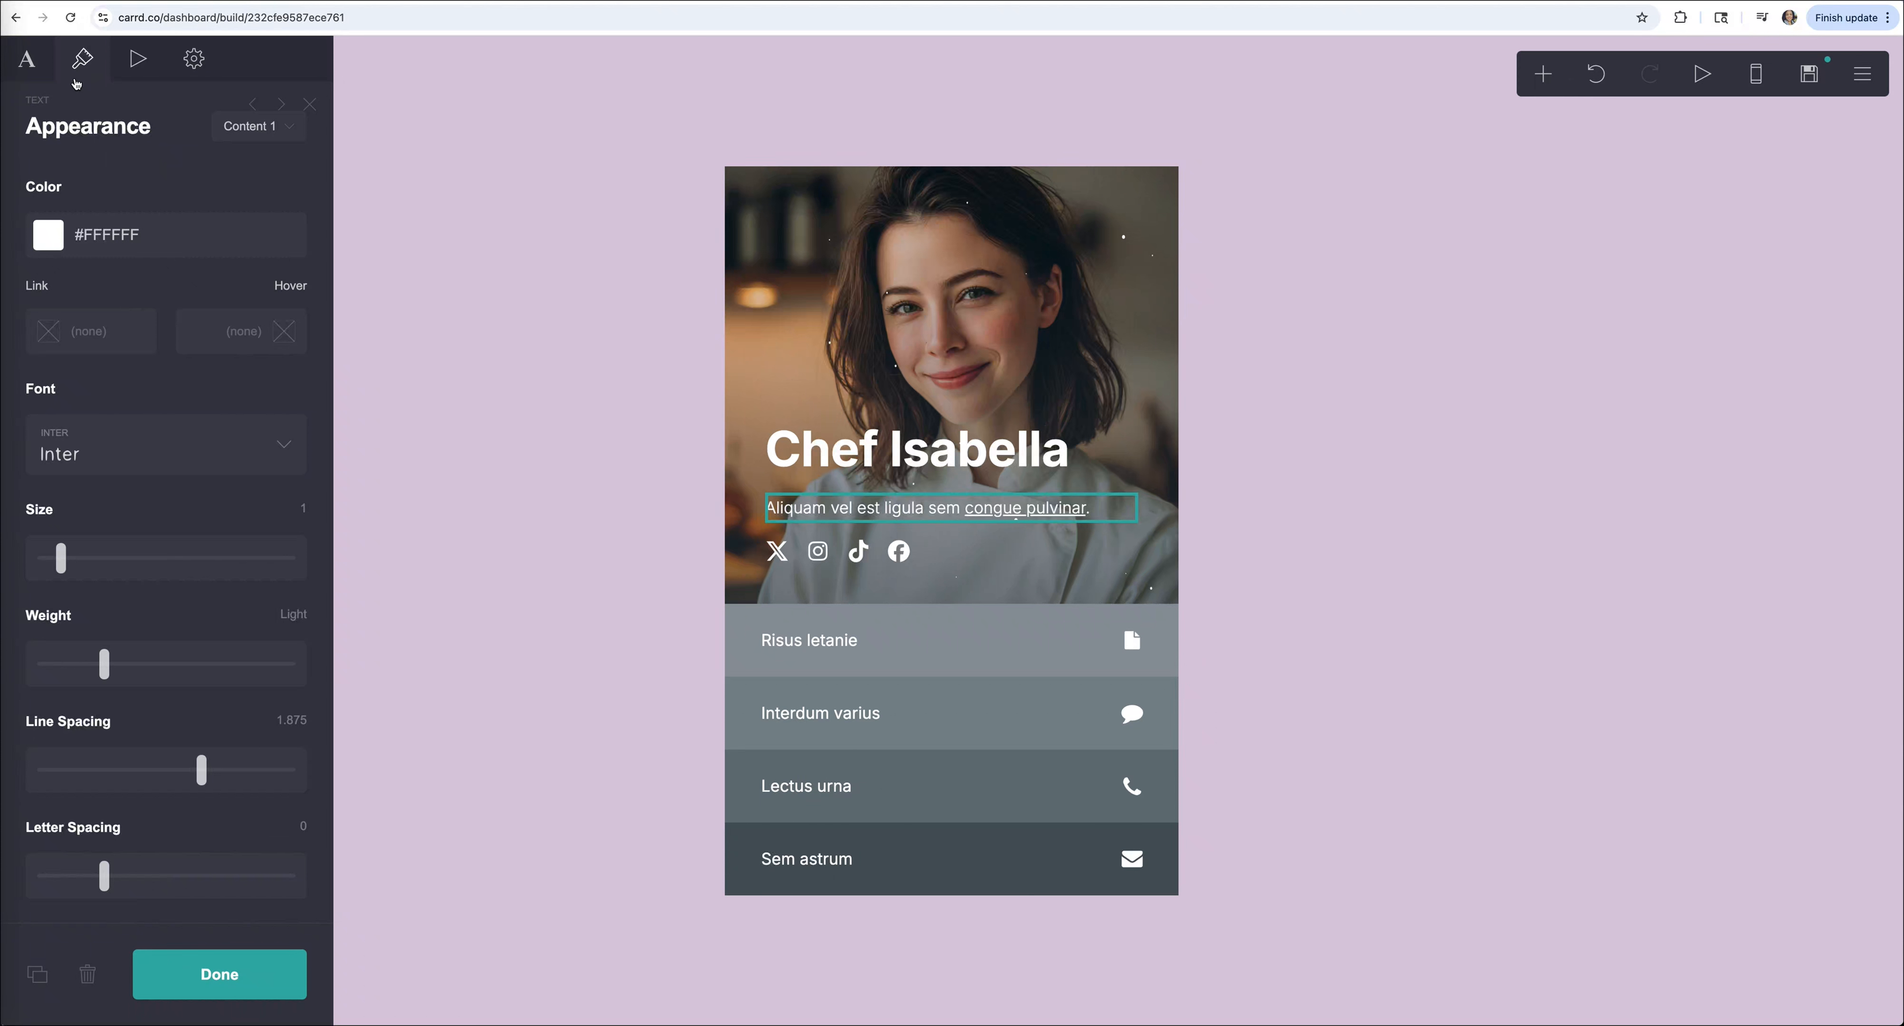
pyautogui.click(27, 60)
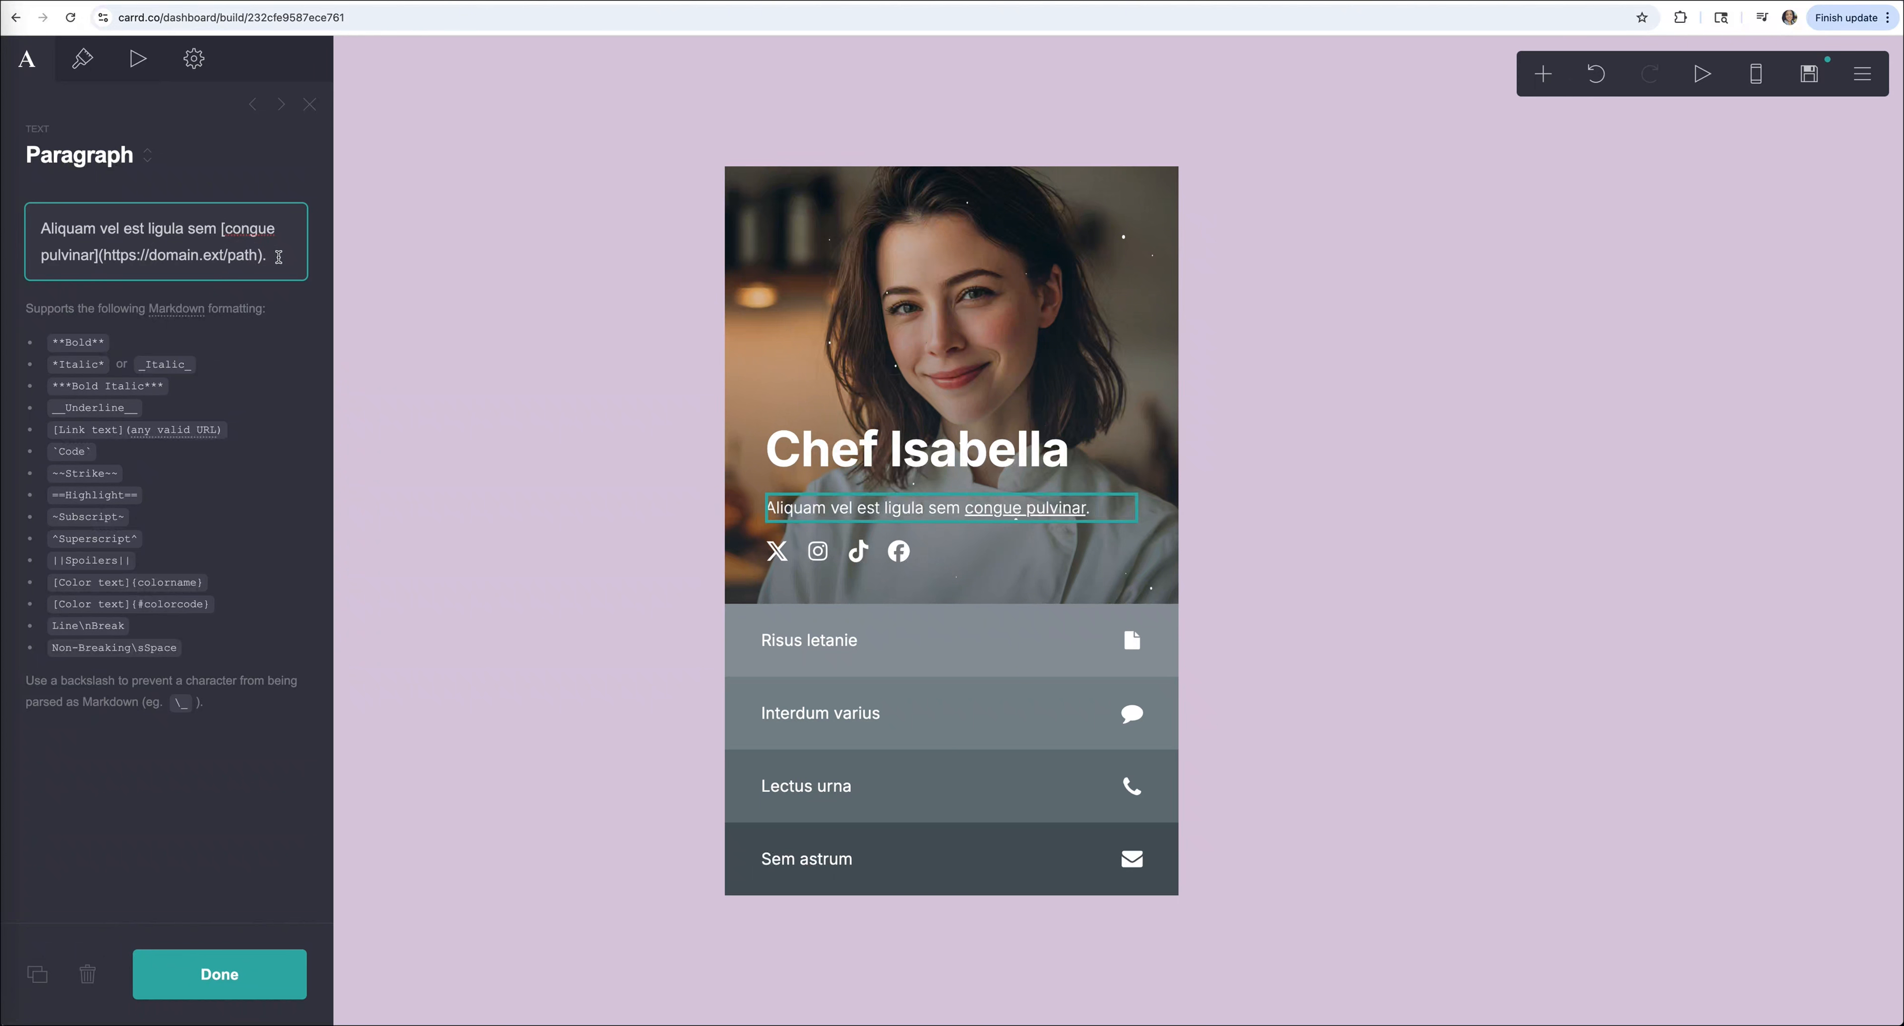
pyautogui.moveTo(279, 257); pyautogui.dragTo(35, 229)
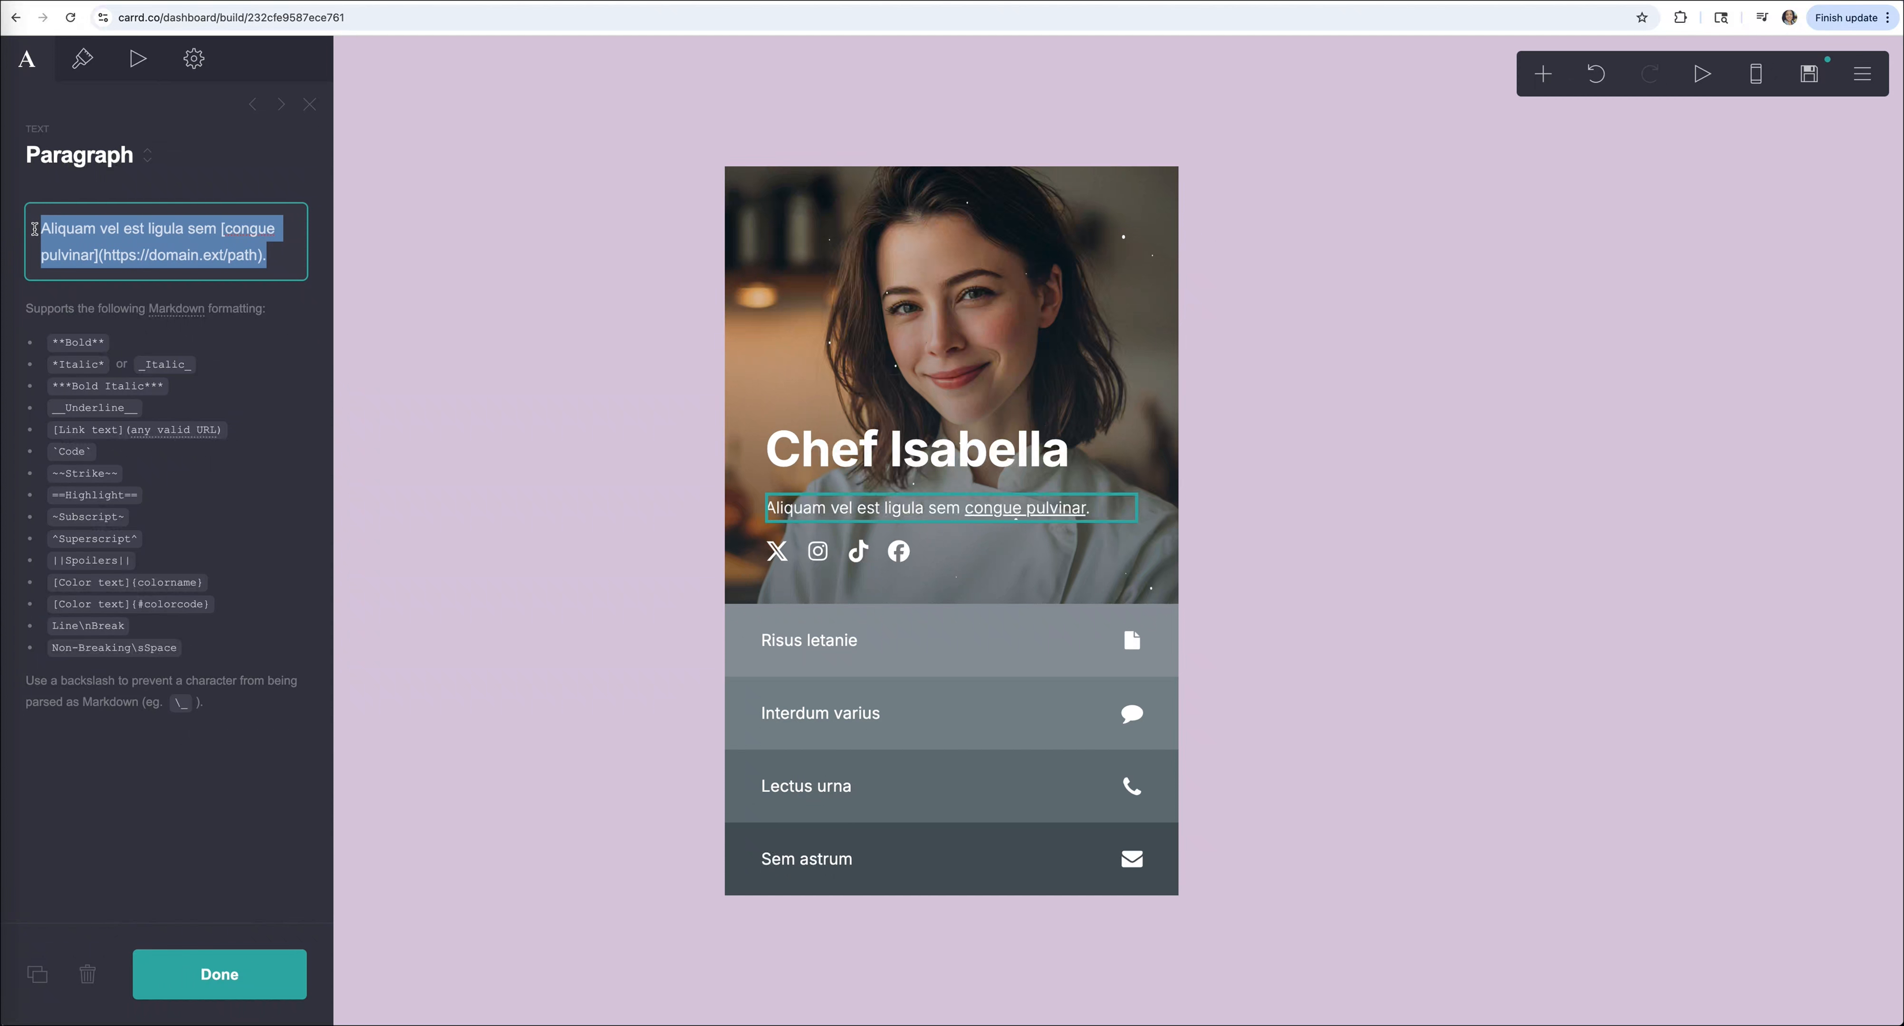
pyautogui.write('Sharing delicious recipes, kitchen fun, and behind-the-scenes content. [My Resturant](https://chefff.carrd.co).')
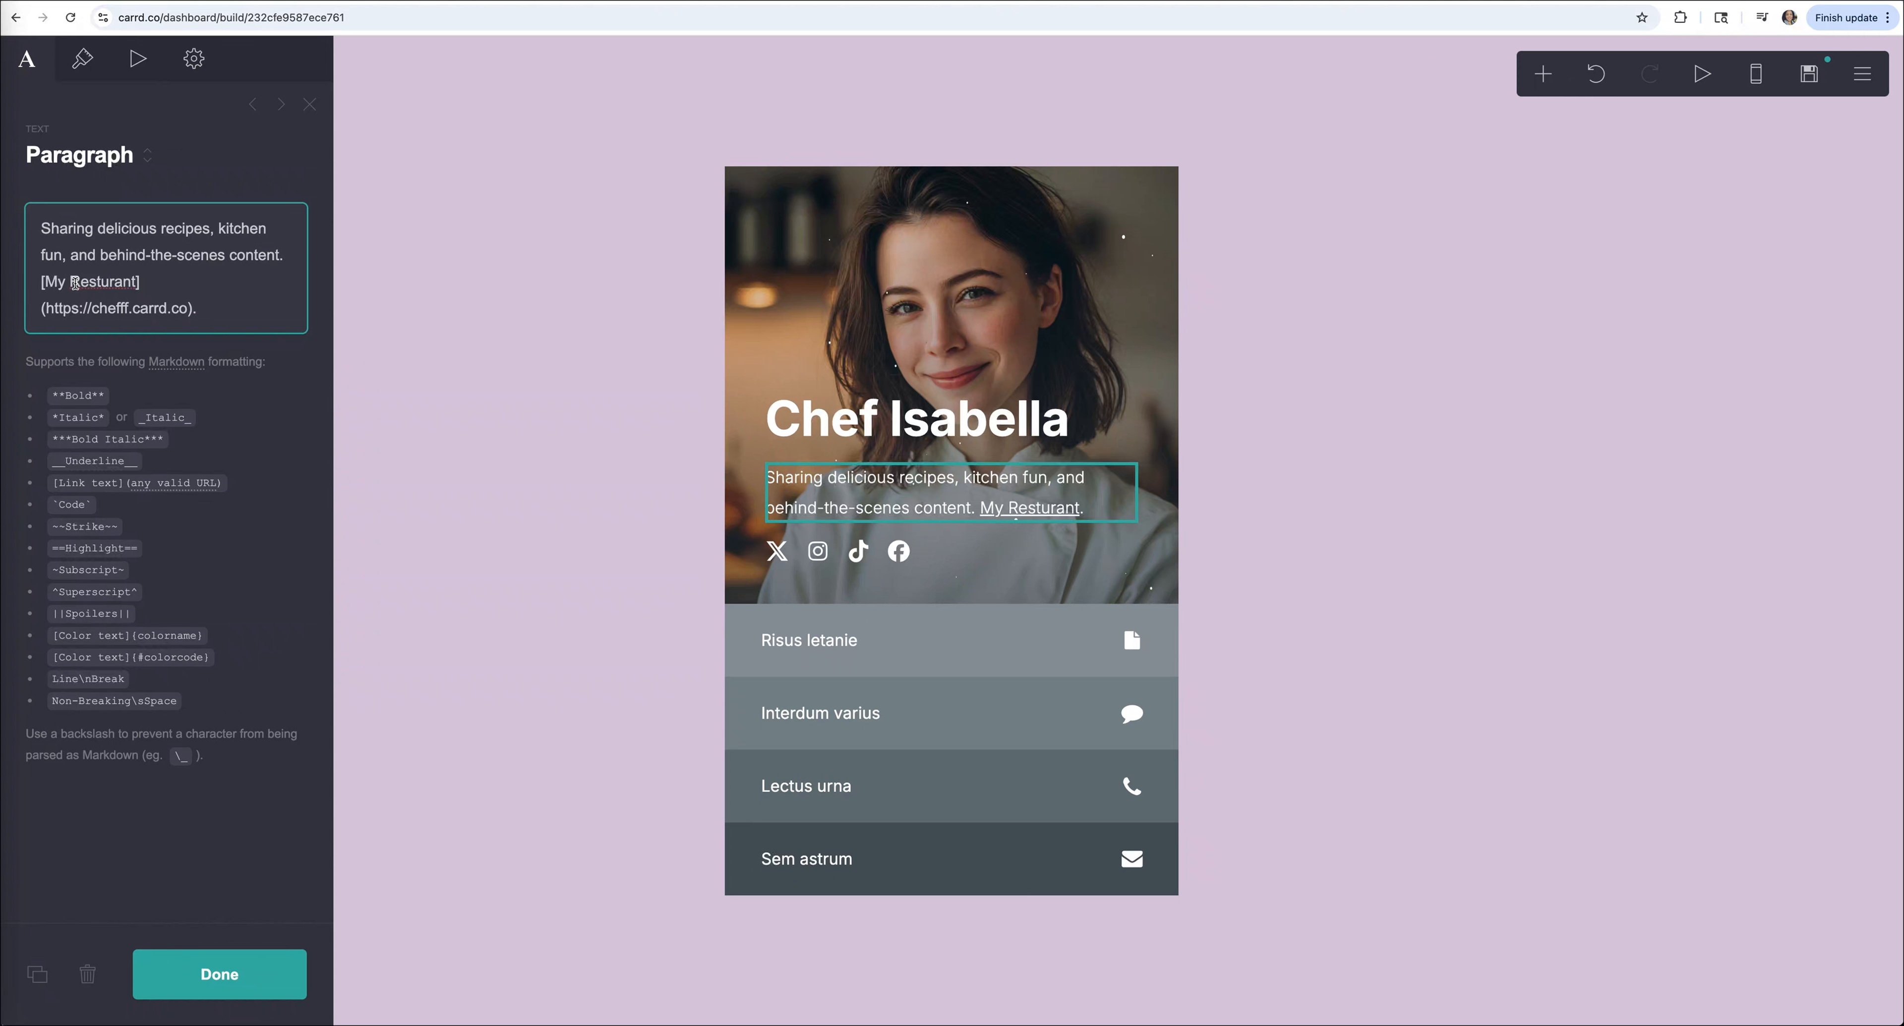
# Correct the misspelled word in the paragraph's link text so it reads "My Restaurant".
pyautogui.scroll(5, 164, 280)
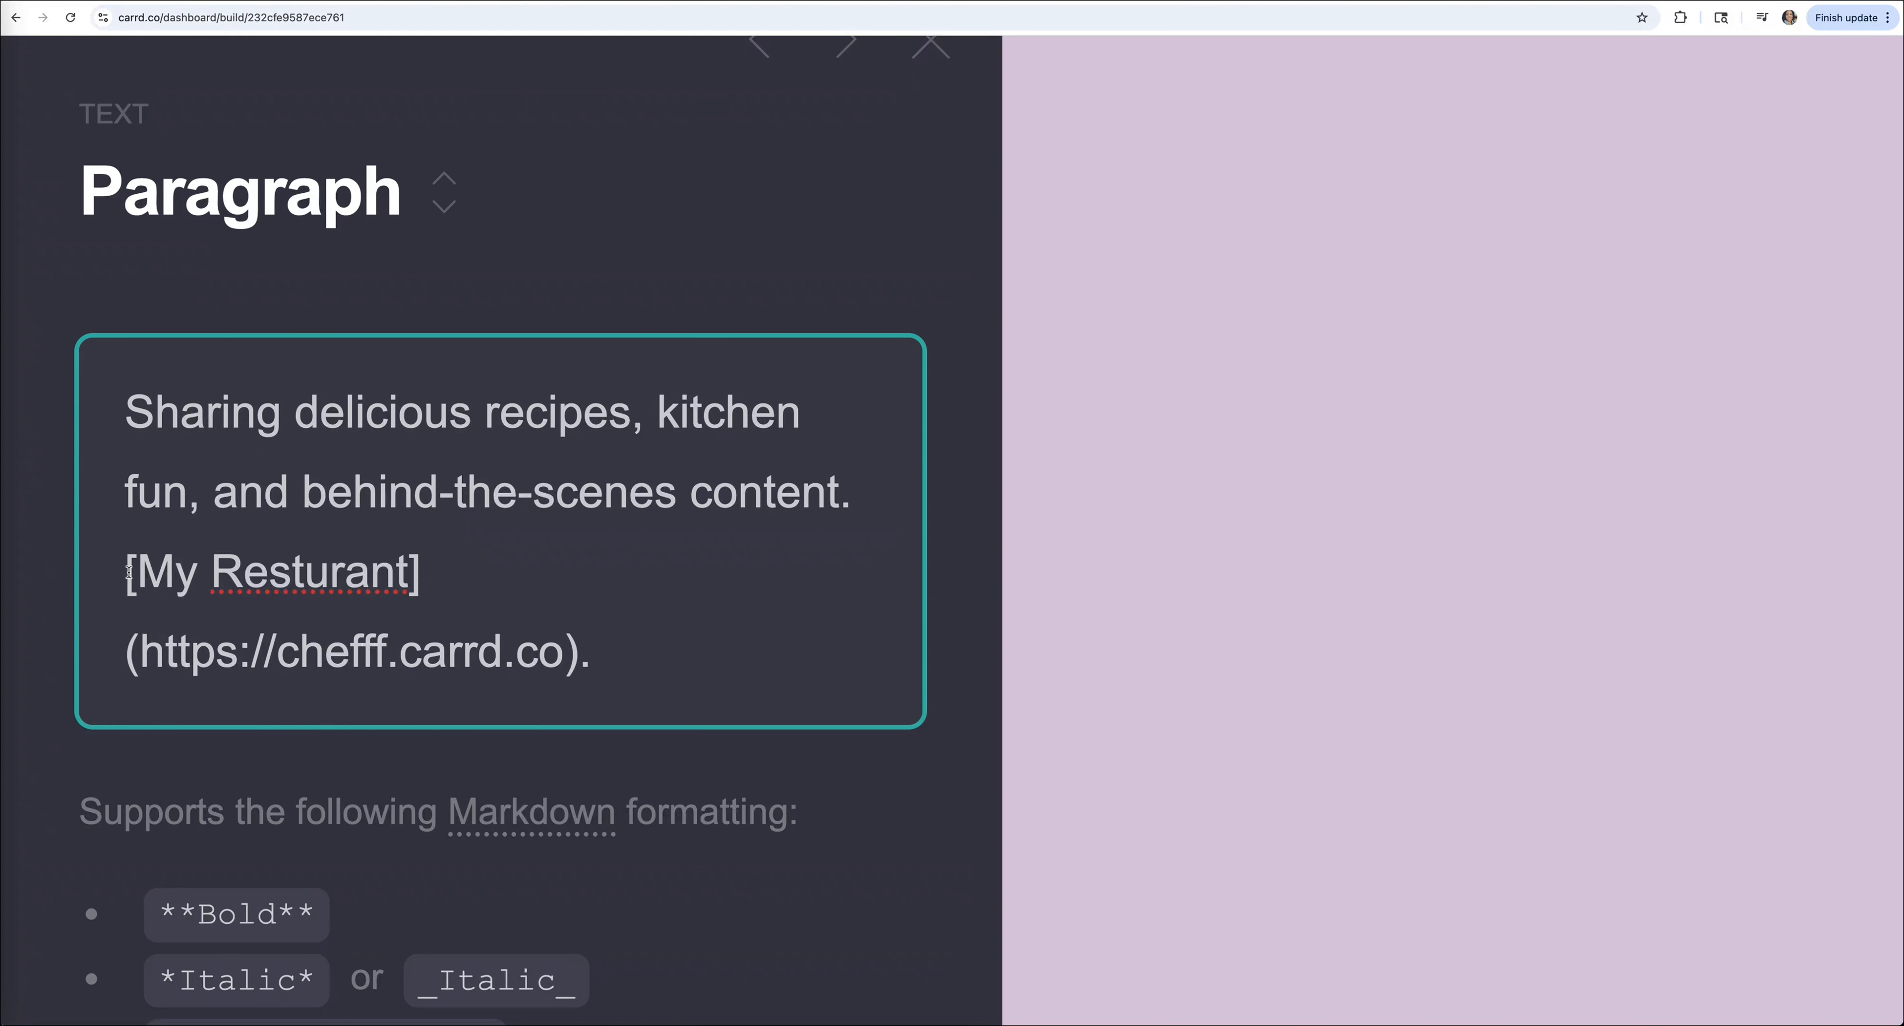
pyautogui.rightClick(336, 584)
pyautogui.click(433, 586)
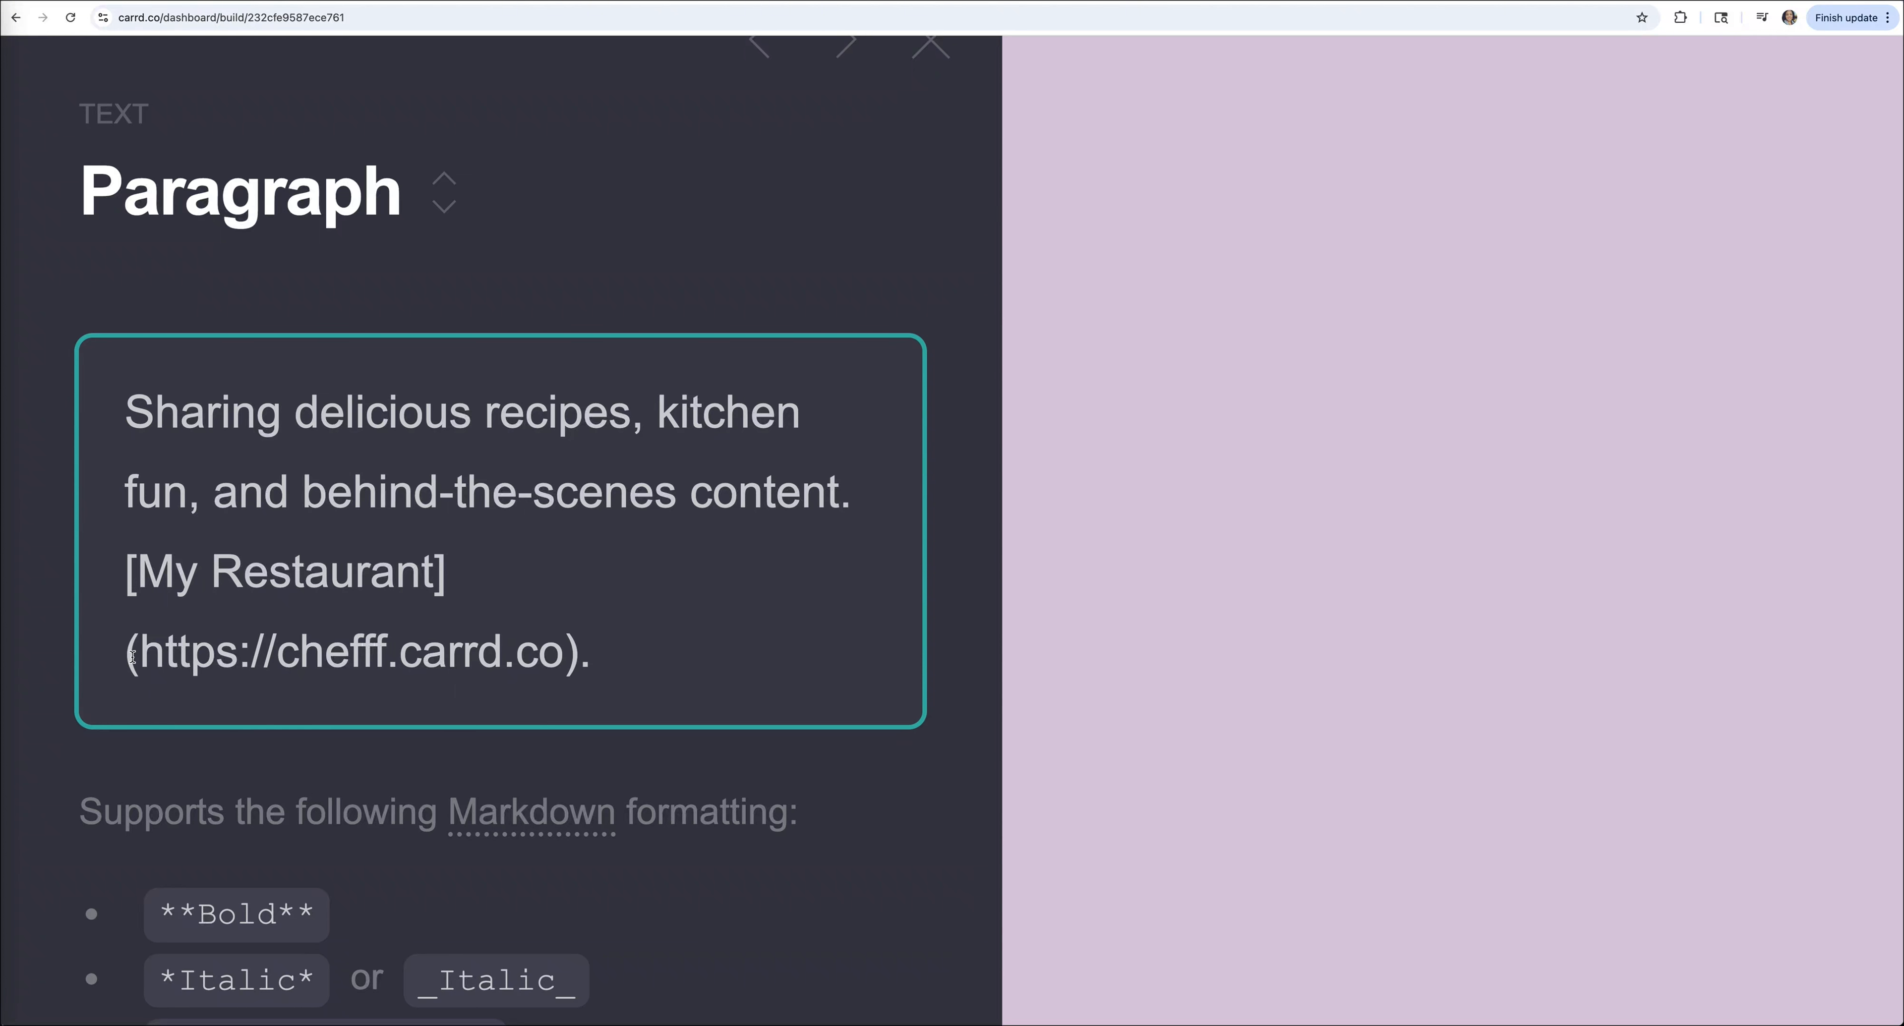
# Close the paragraph's settings and examine the type, URL and color options of the X icon in the social icons row.
pyautogui.scroll(-10, 551, 583)
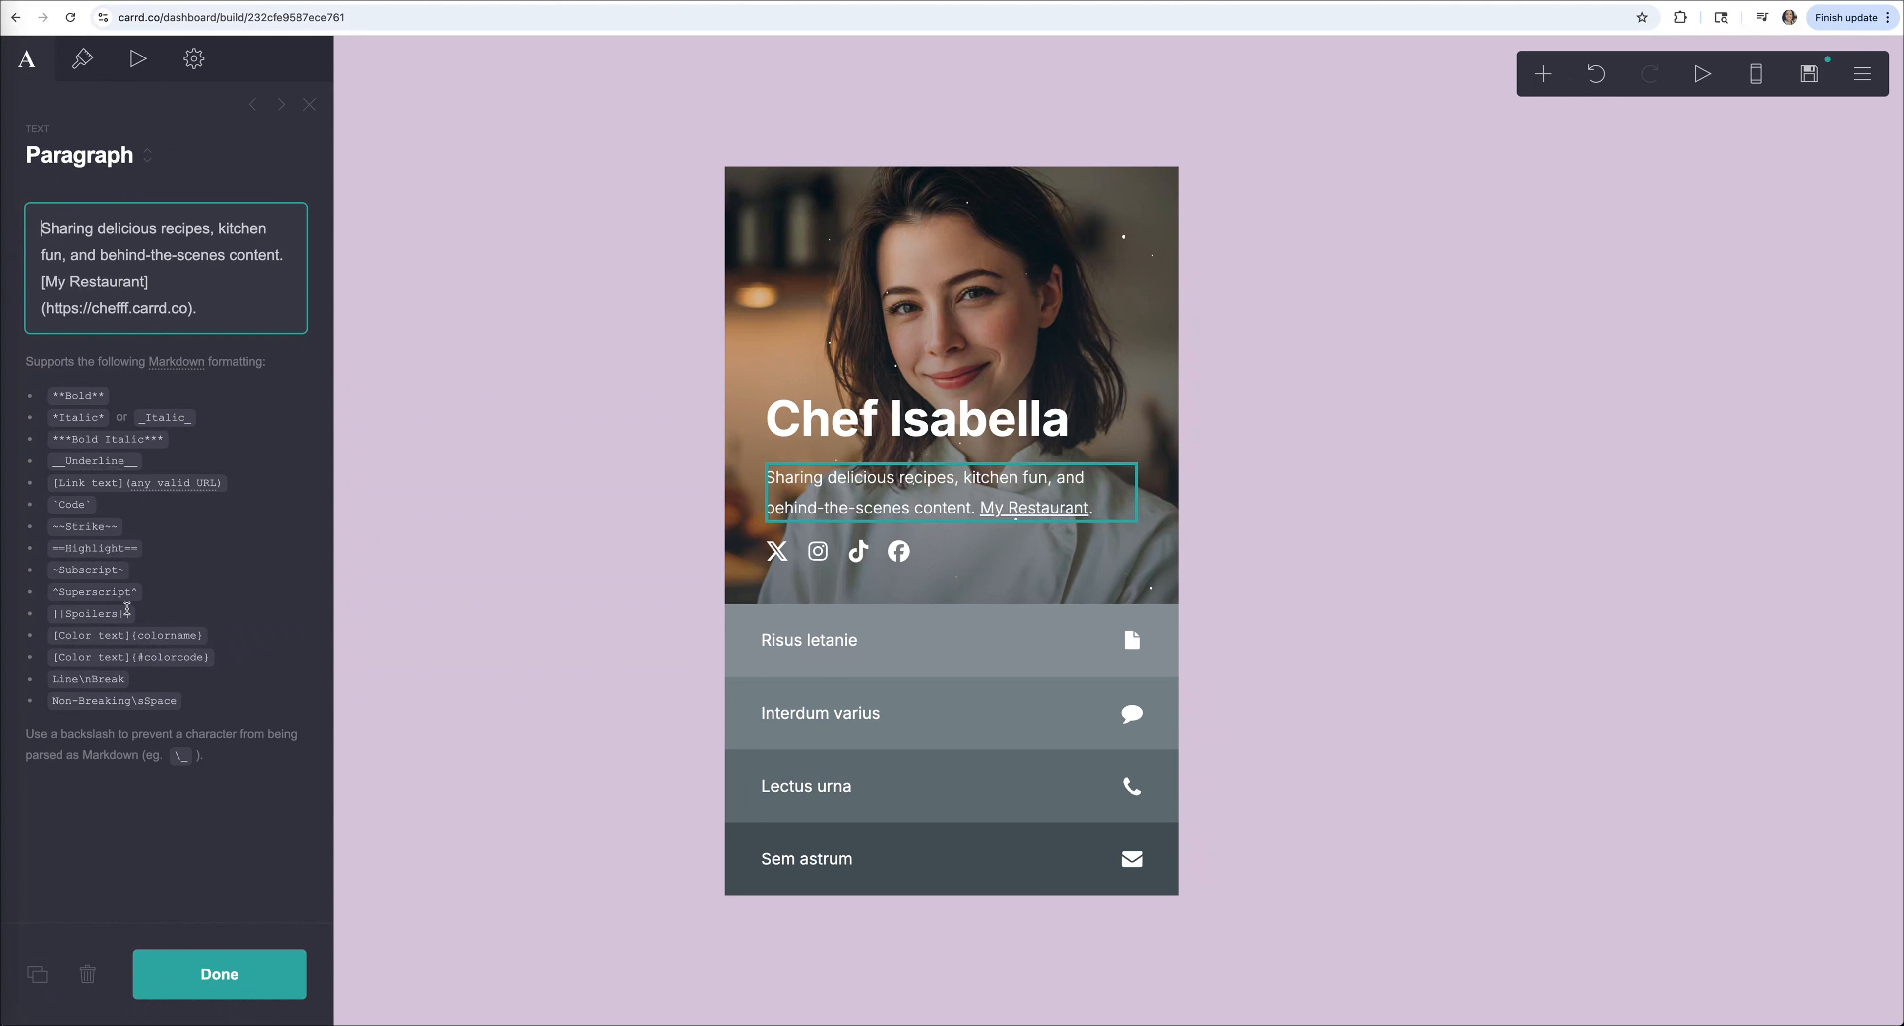
pyautogui.click(1027, 778)
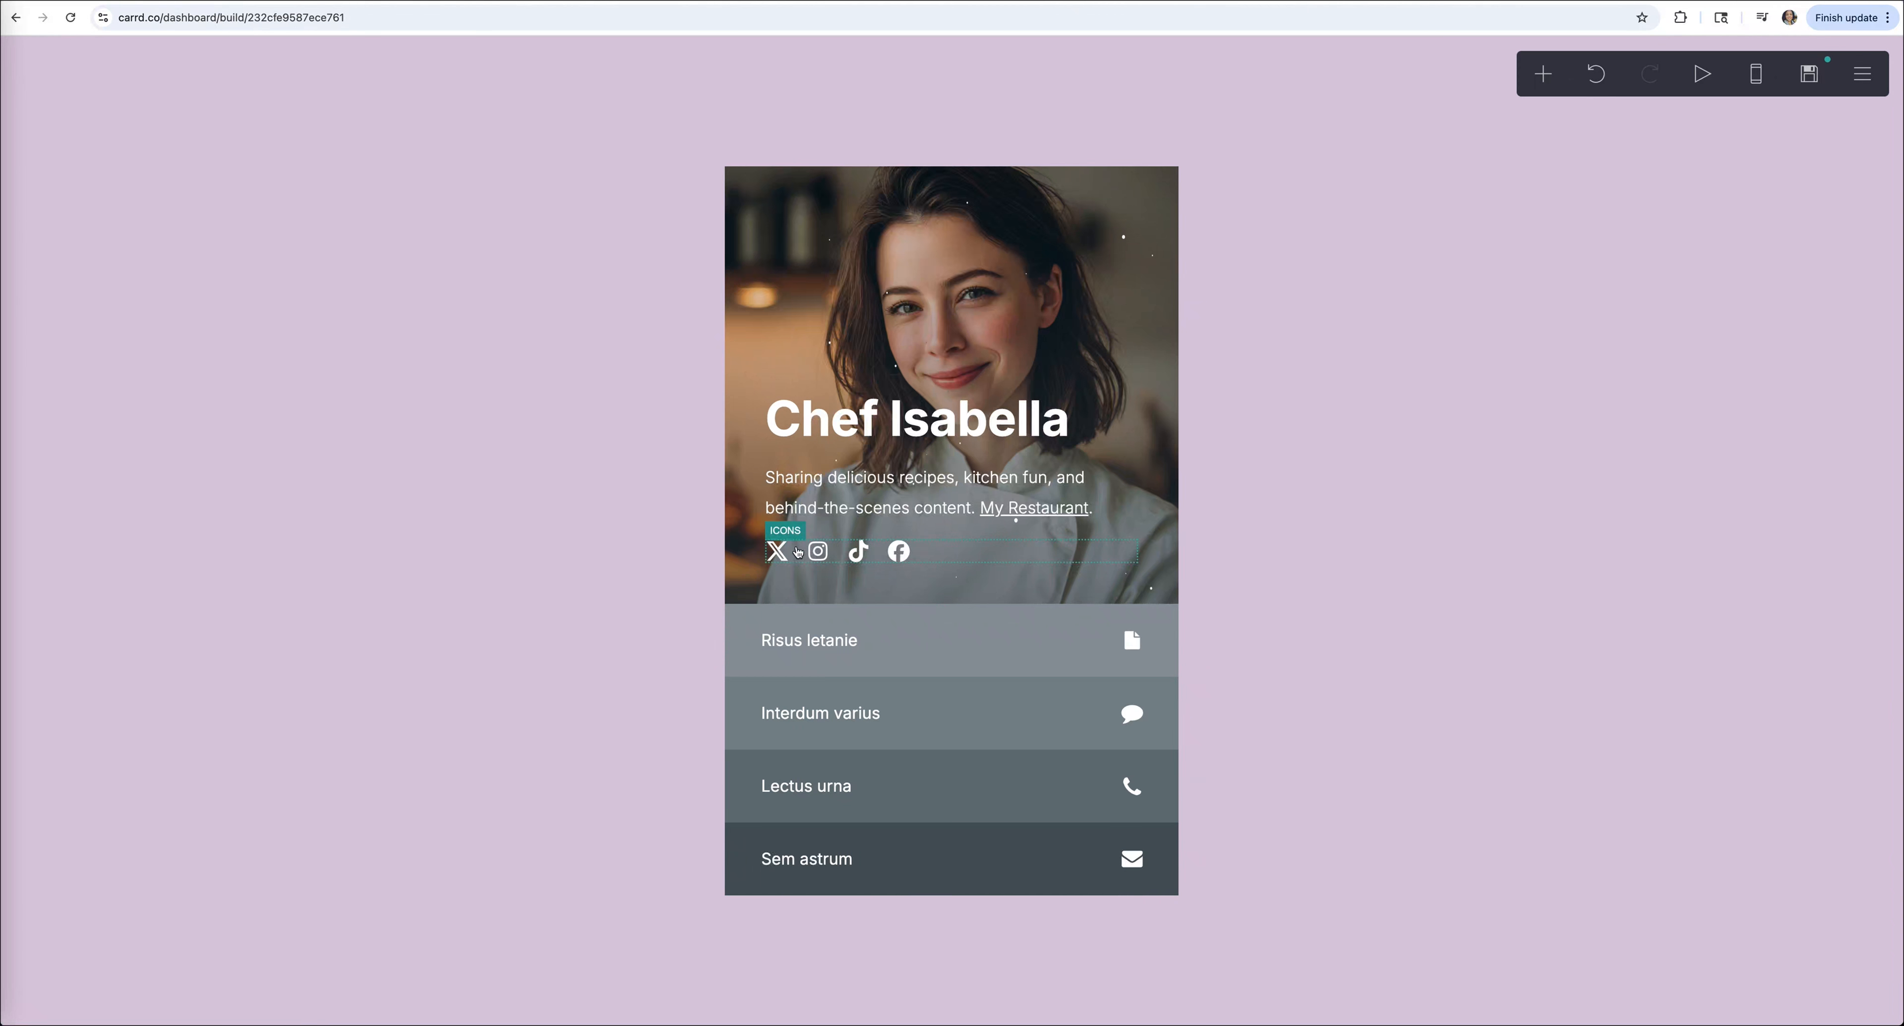
pyautogui.click(935, 555)
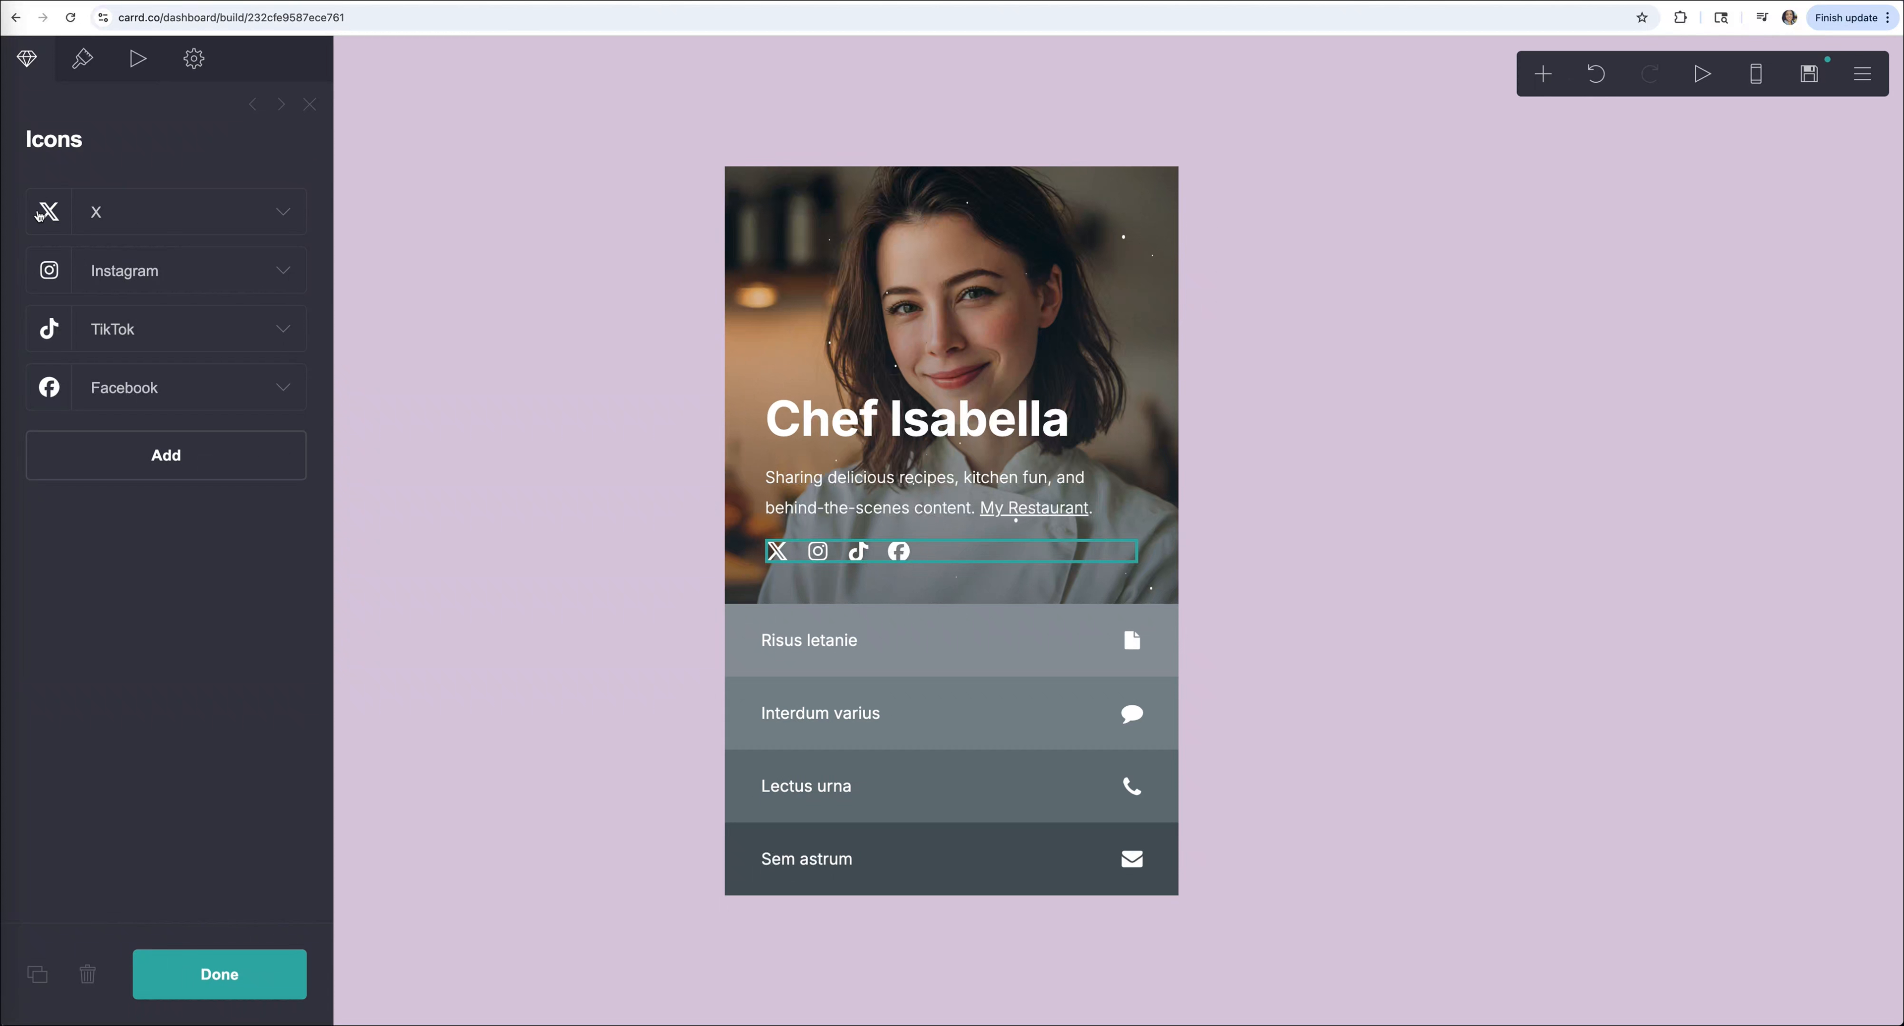
pyautogui.click(262, 208)
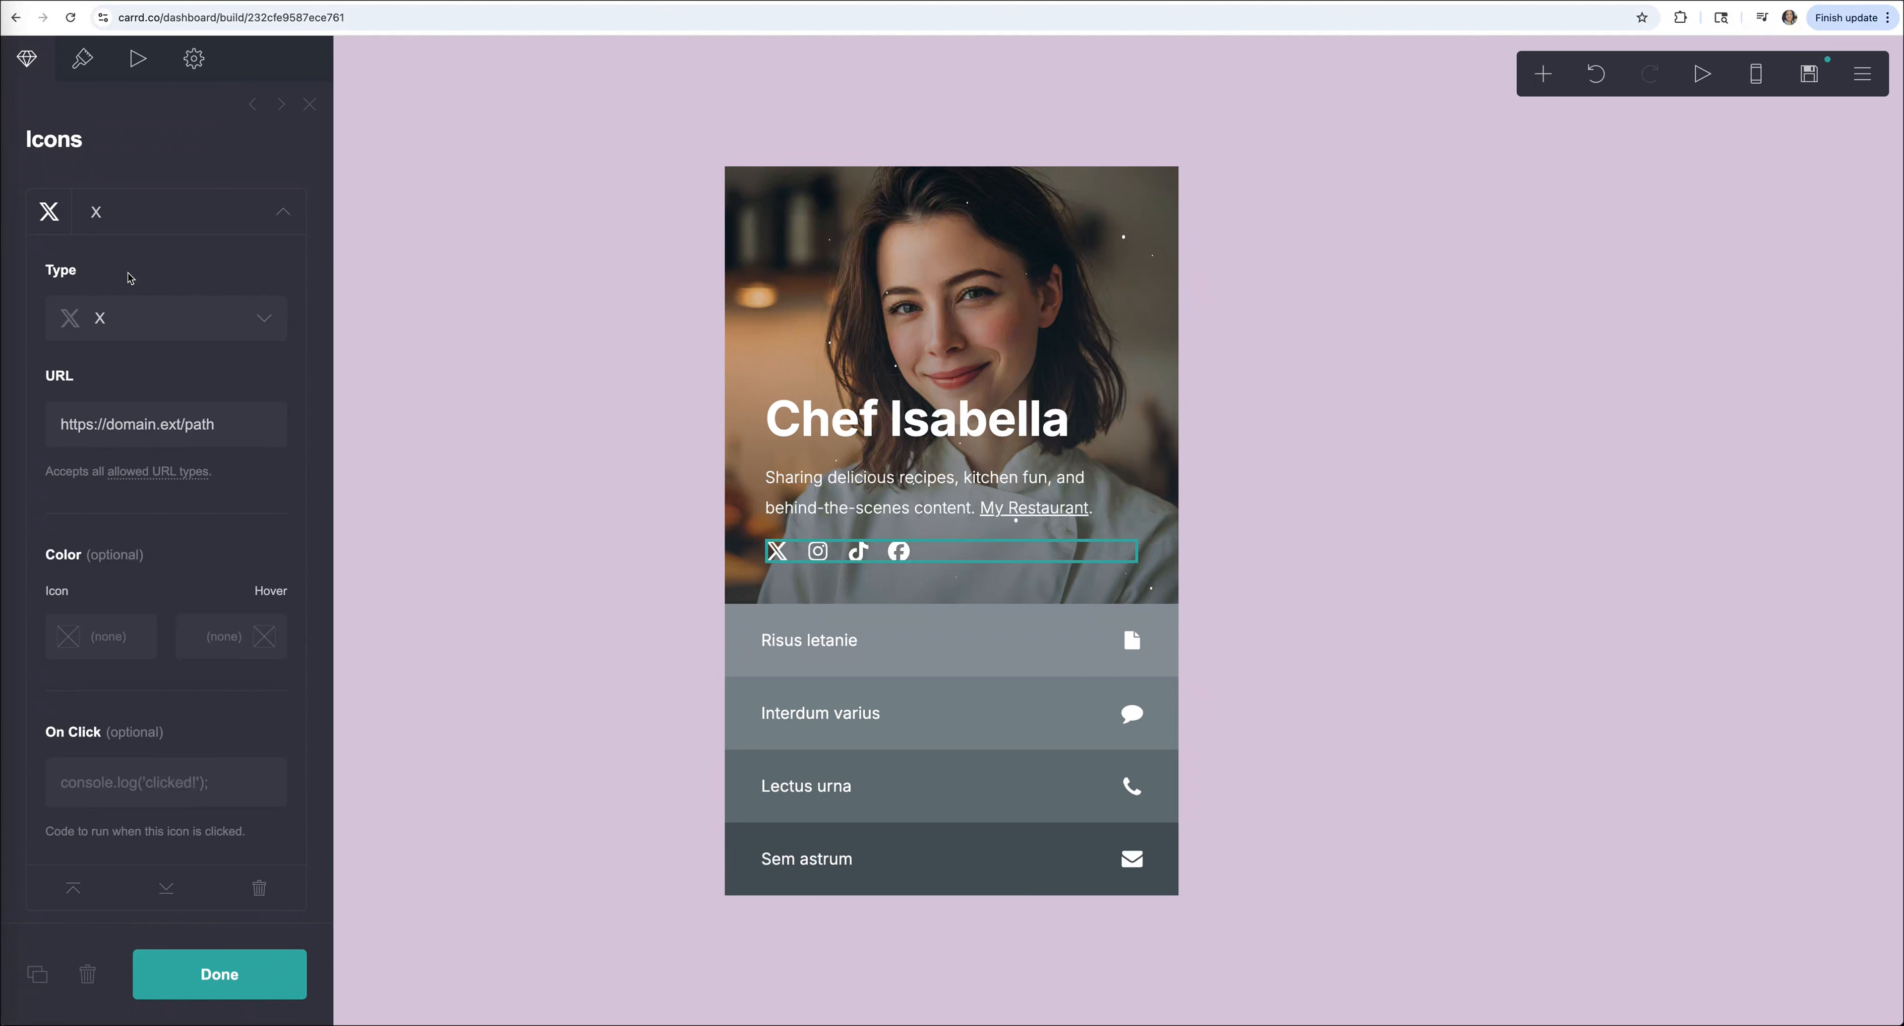
pyautogui.scroll(-1, 129, 279)
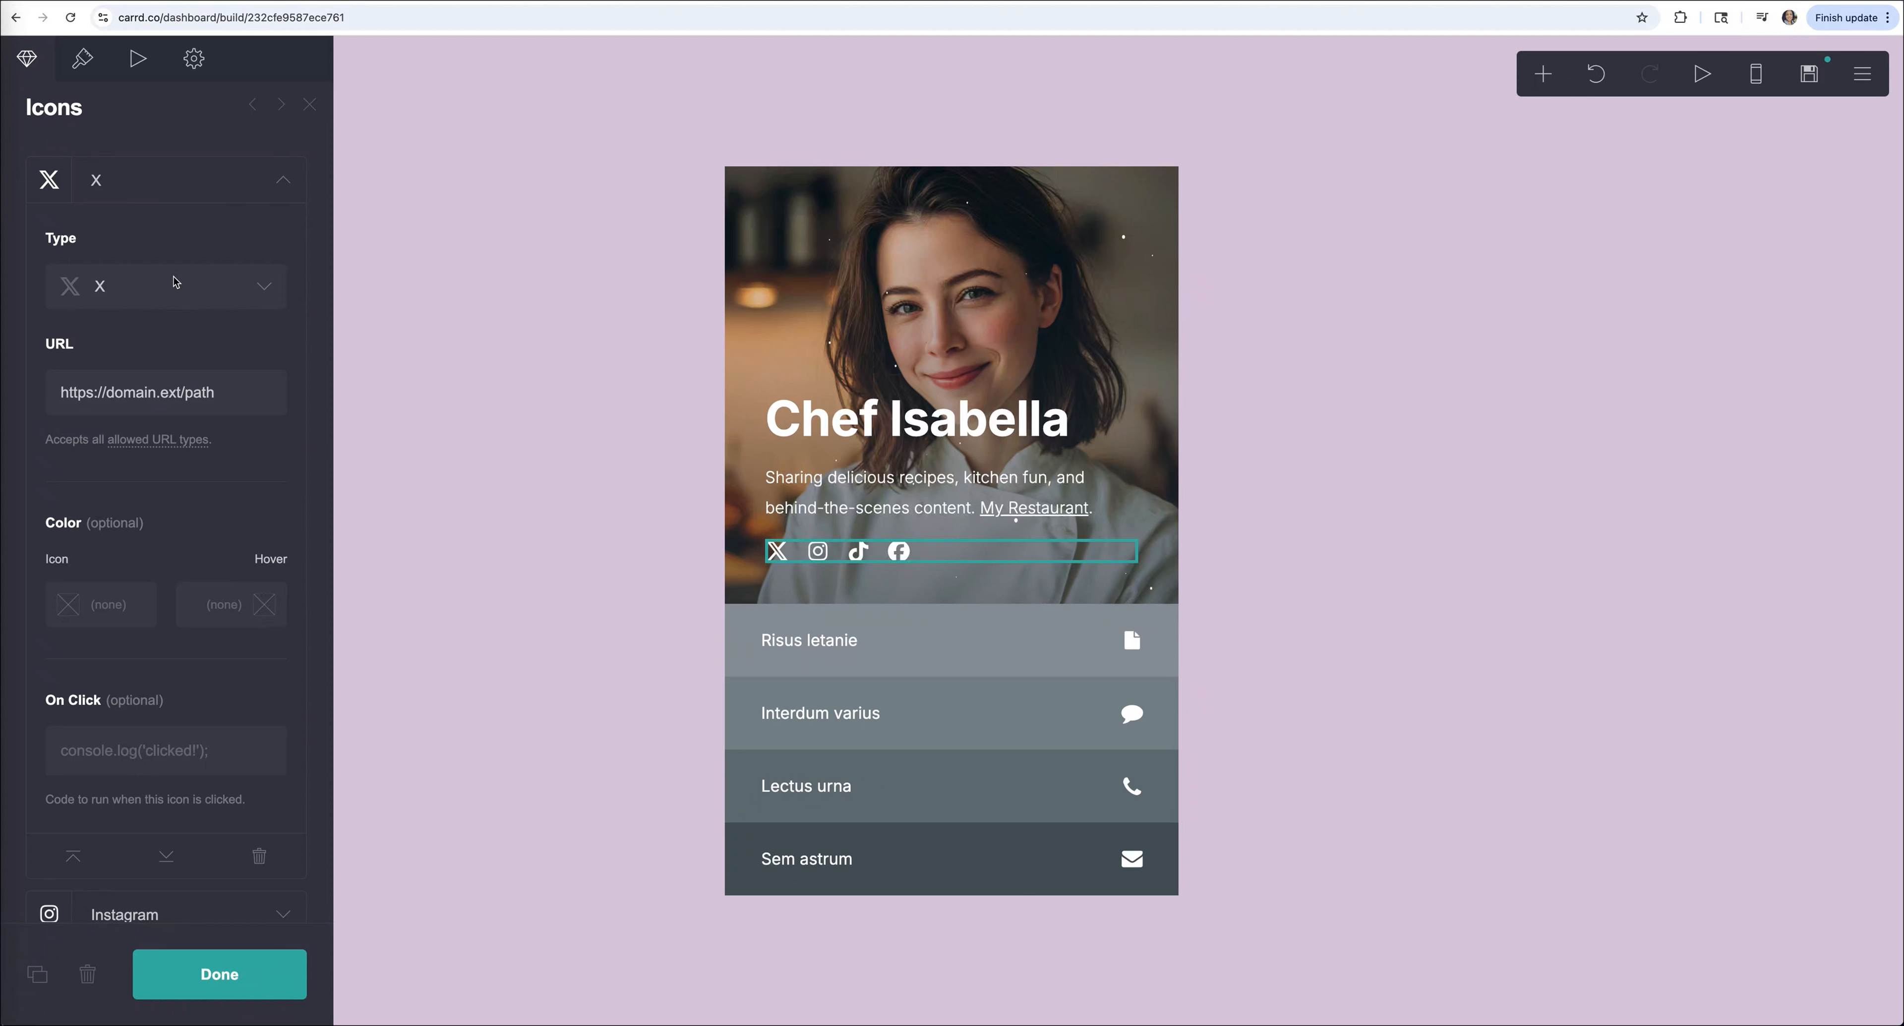
pyautogui.scroll(-2, 185, 279)
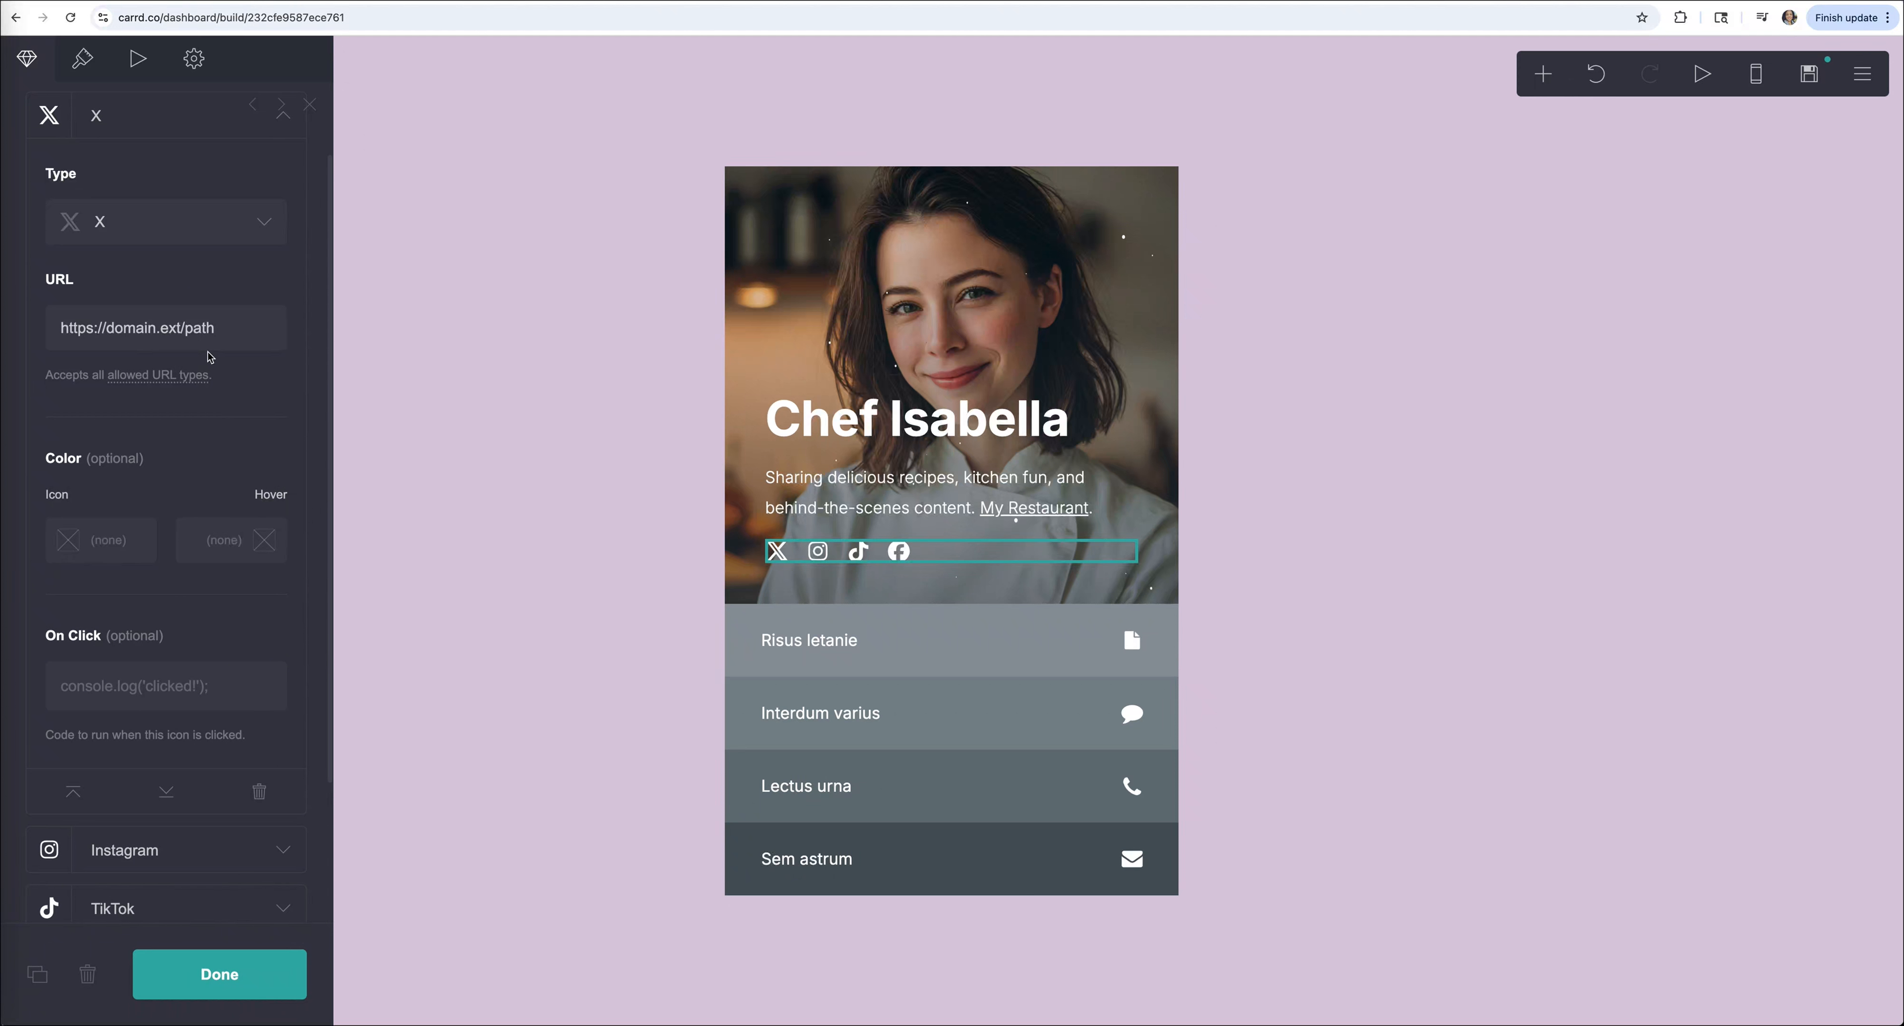
pyautogui.scroll(3, 221, 393)
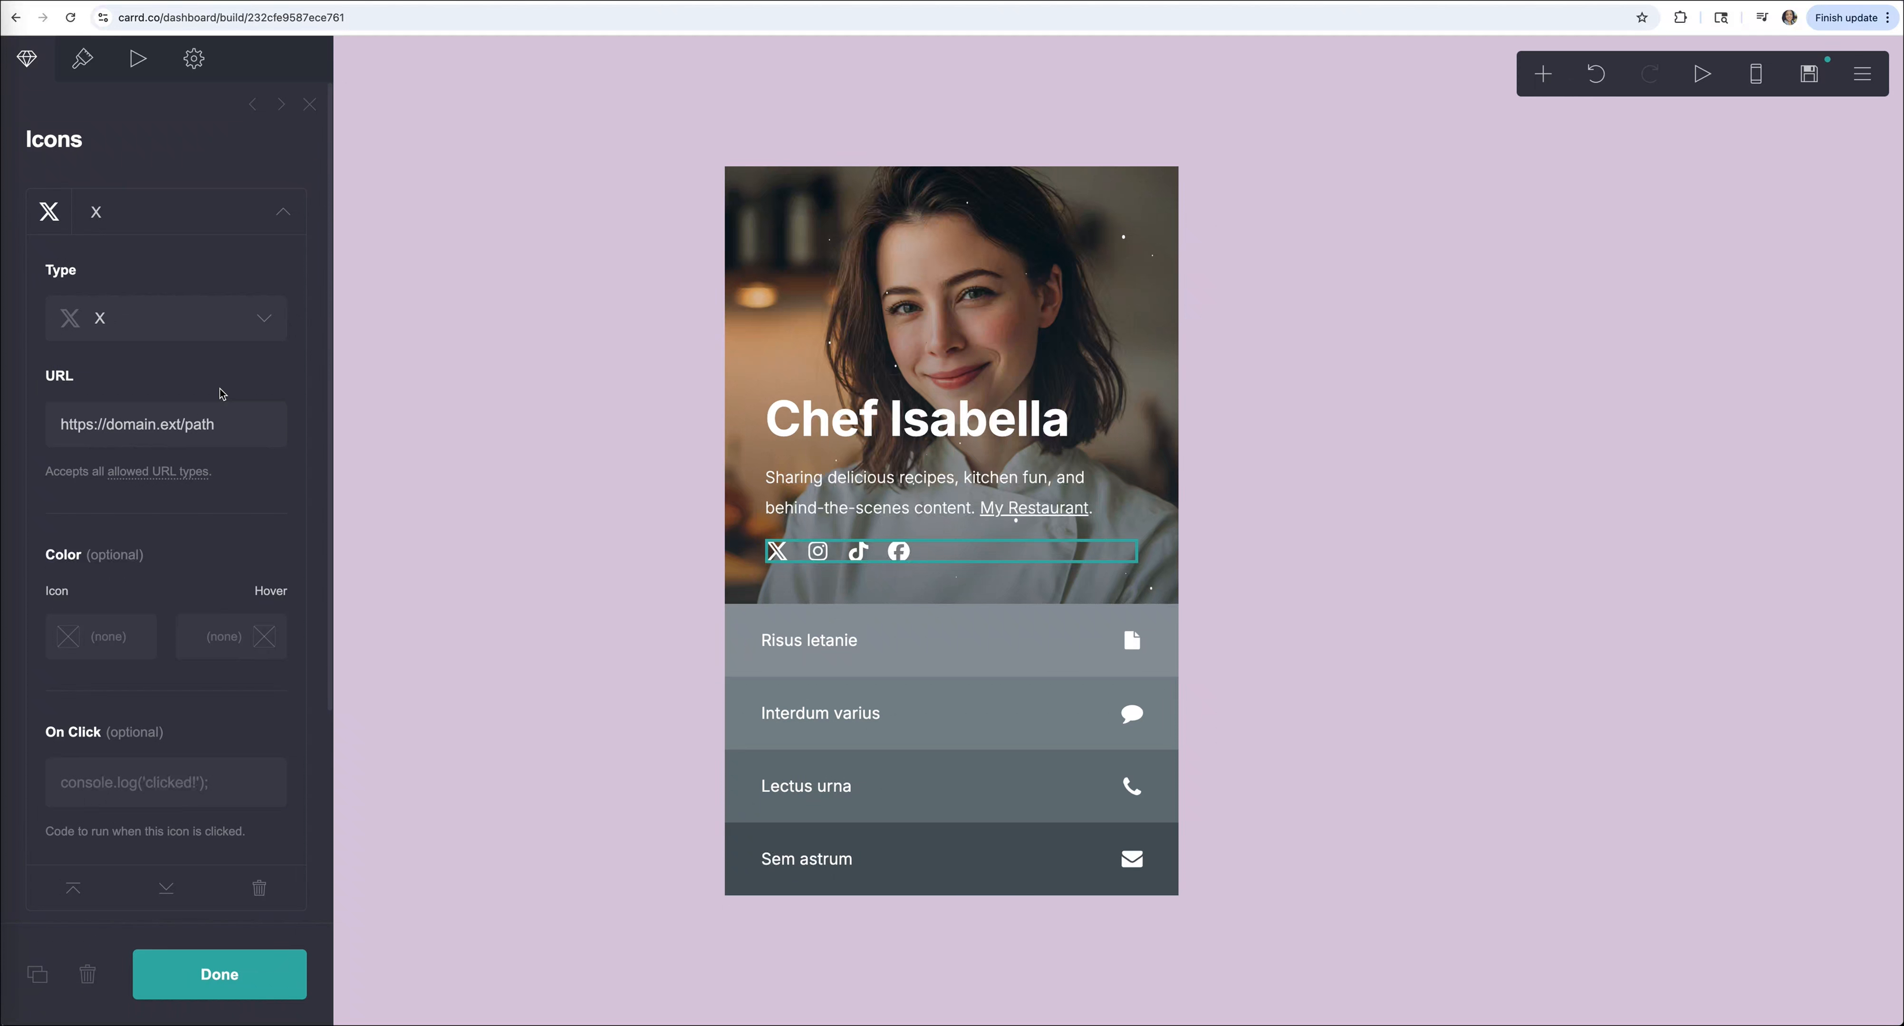
pyautogui.click(283, 213)
pyautogui.click(284, 215)
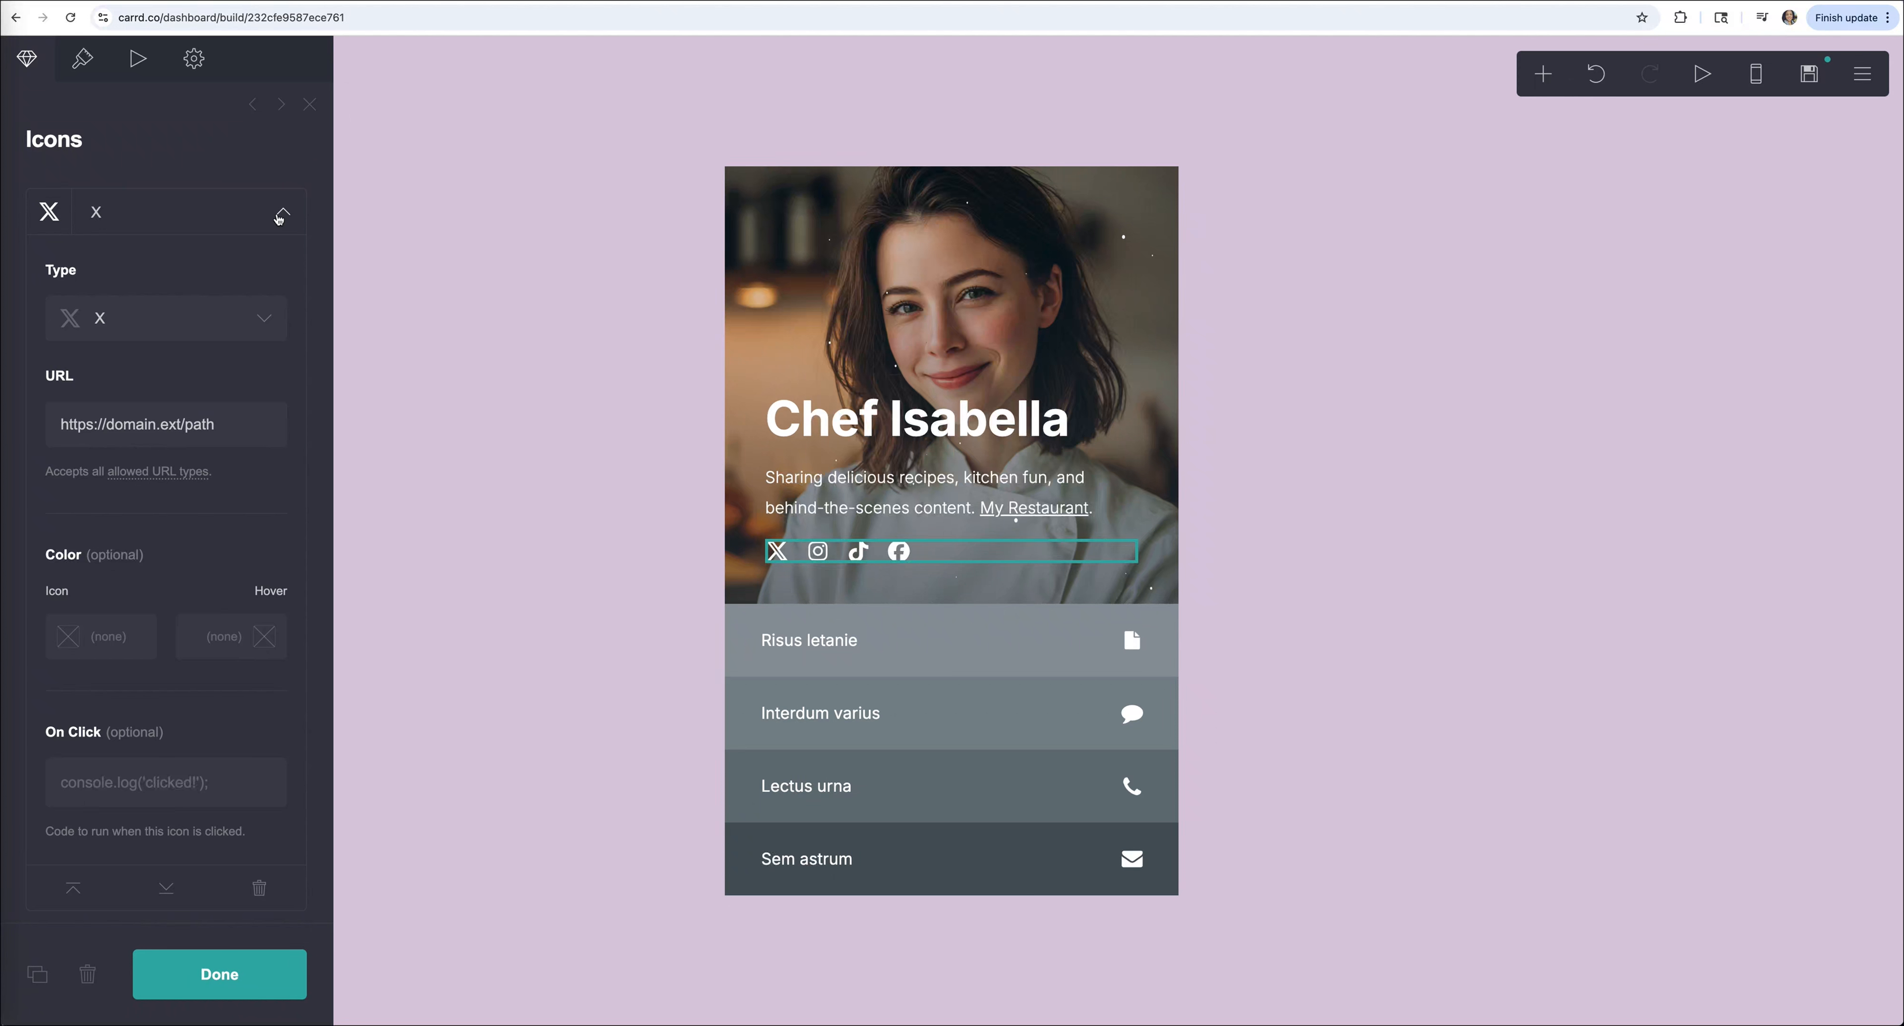
pyautogui.scroll(-3, 278, 241)
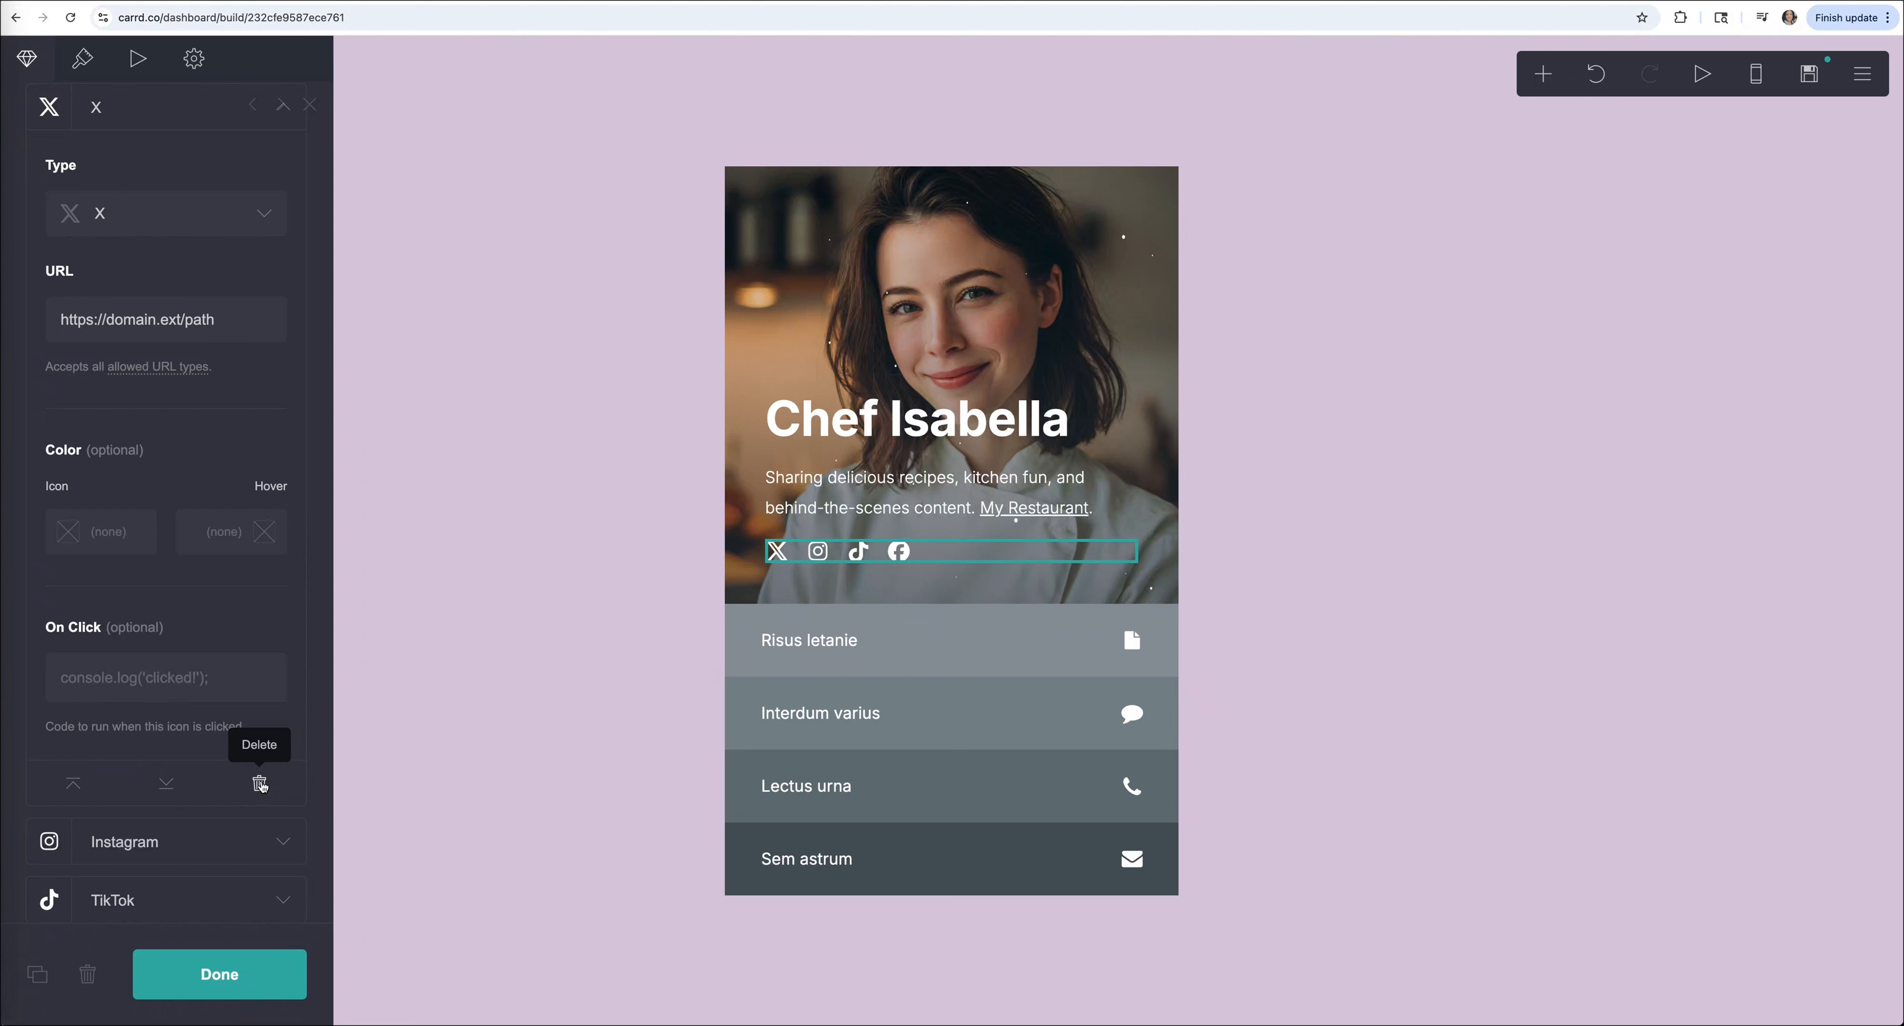
# Delete the whole social icons row and undo the deletion.
pyautogui.click(87, 974)
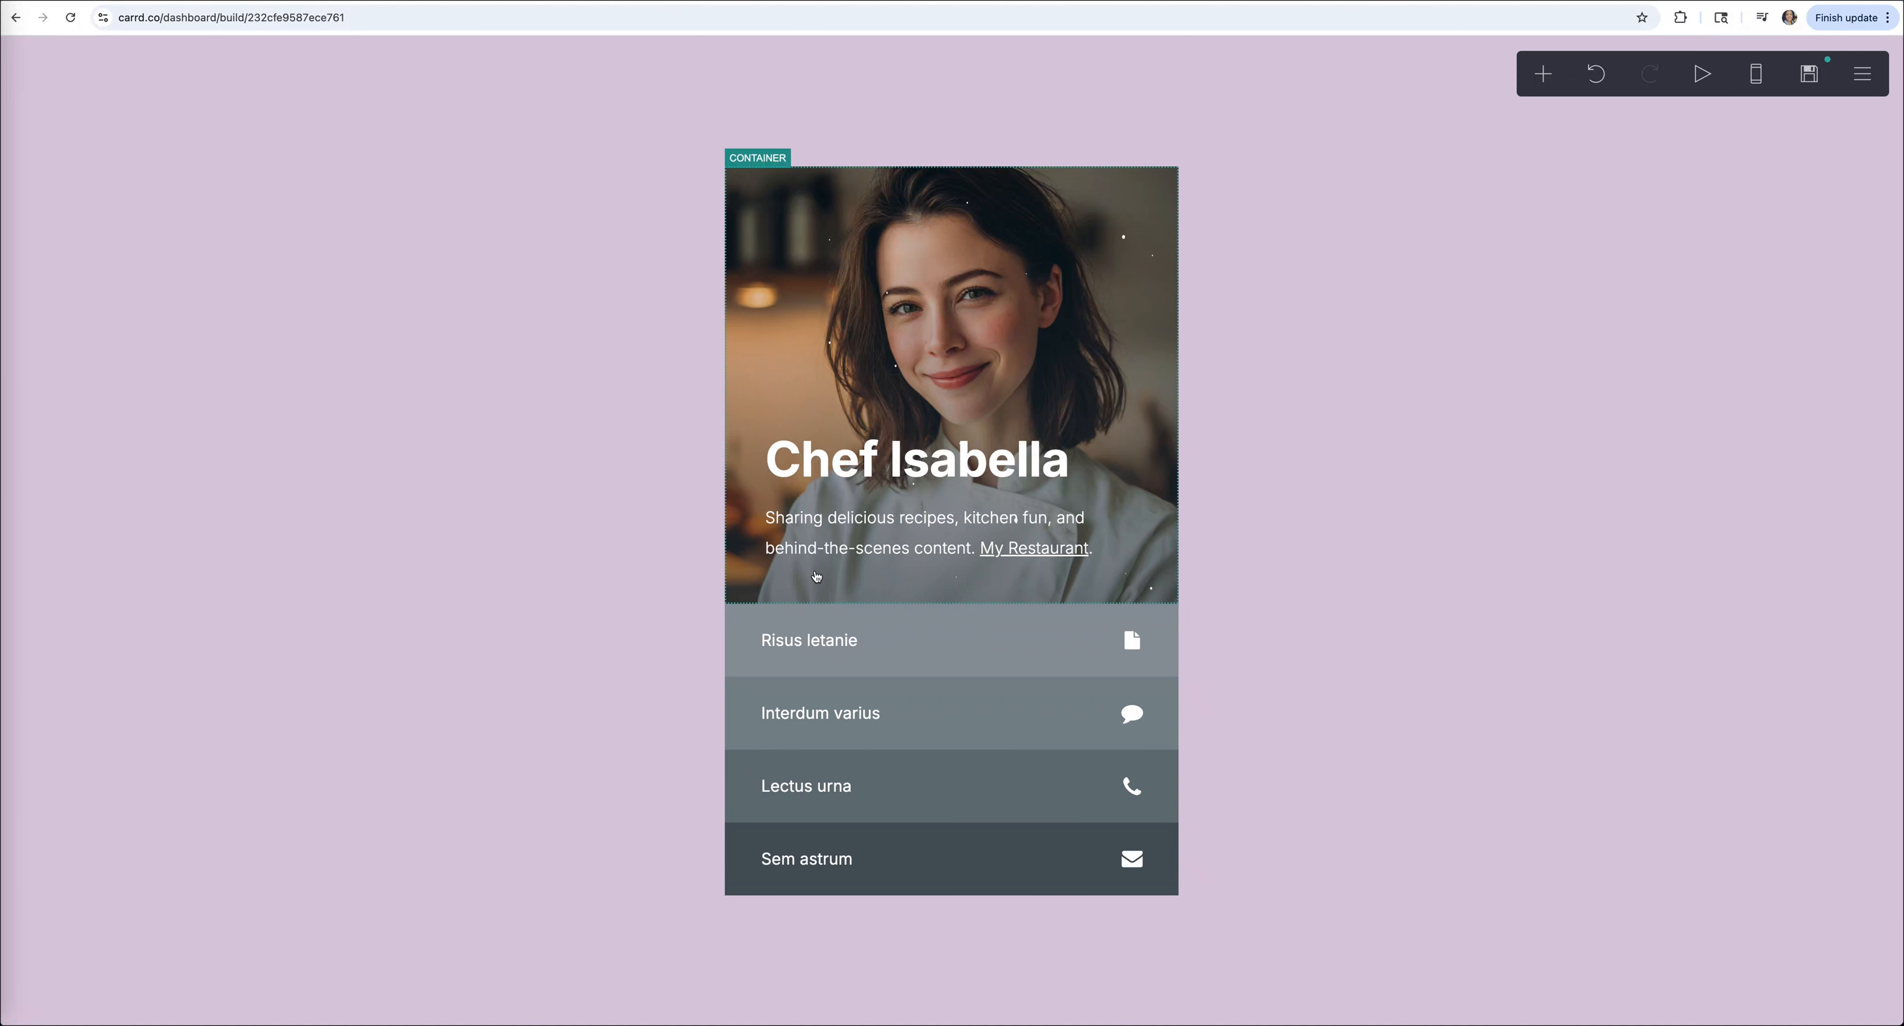
pyautogui.click(1598, 74)
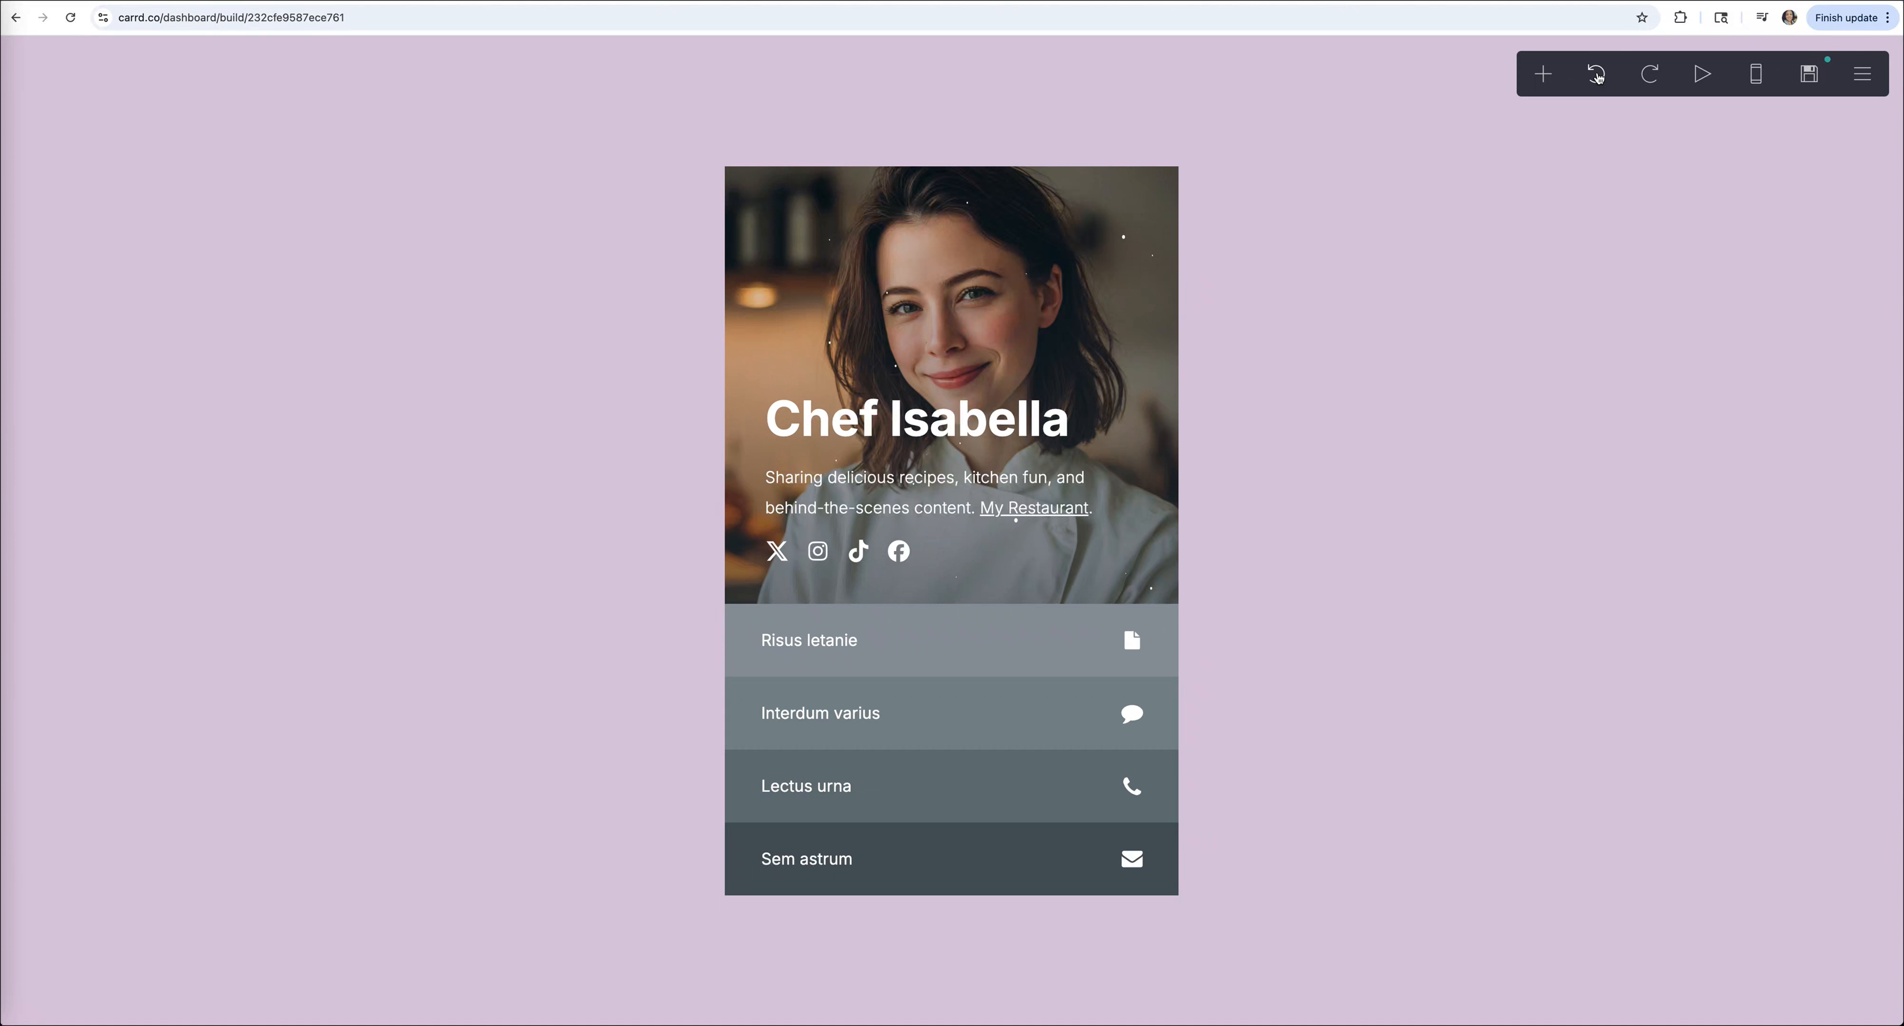
# Delete only the X icon from the social icons row.
pyautogui.click(896, 560)
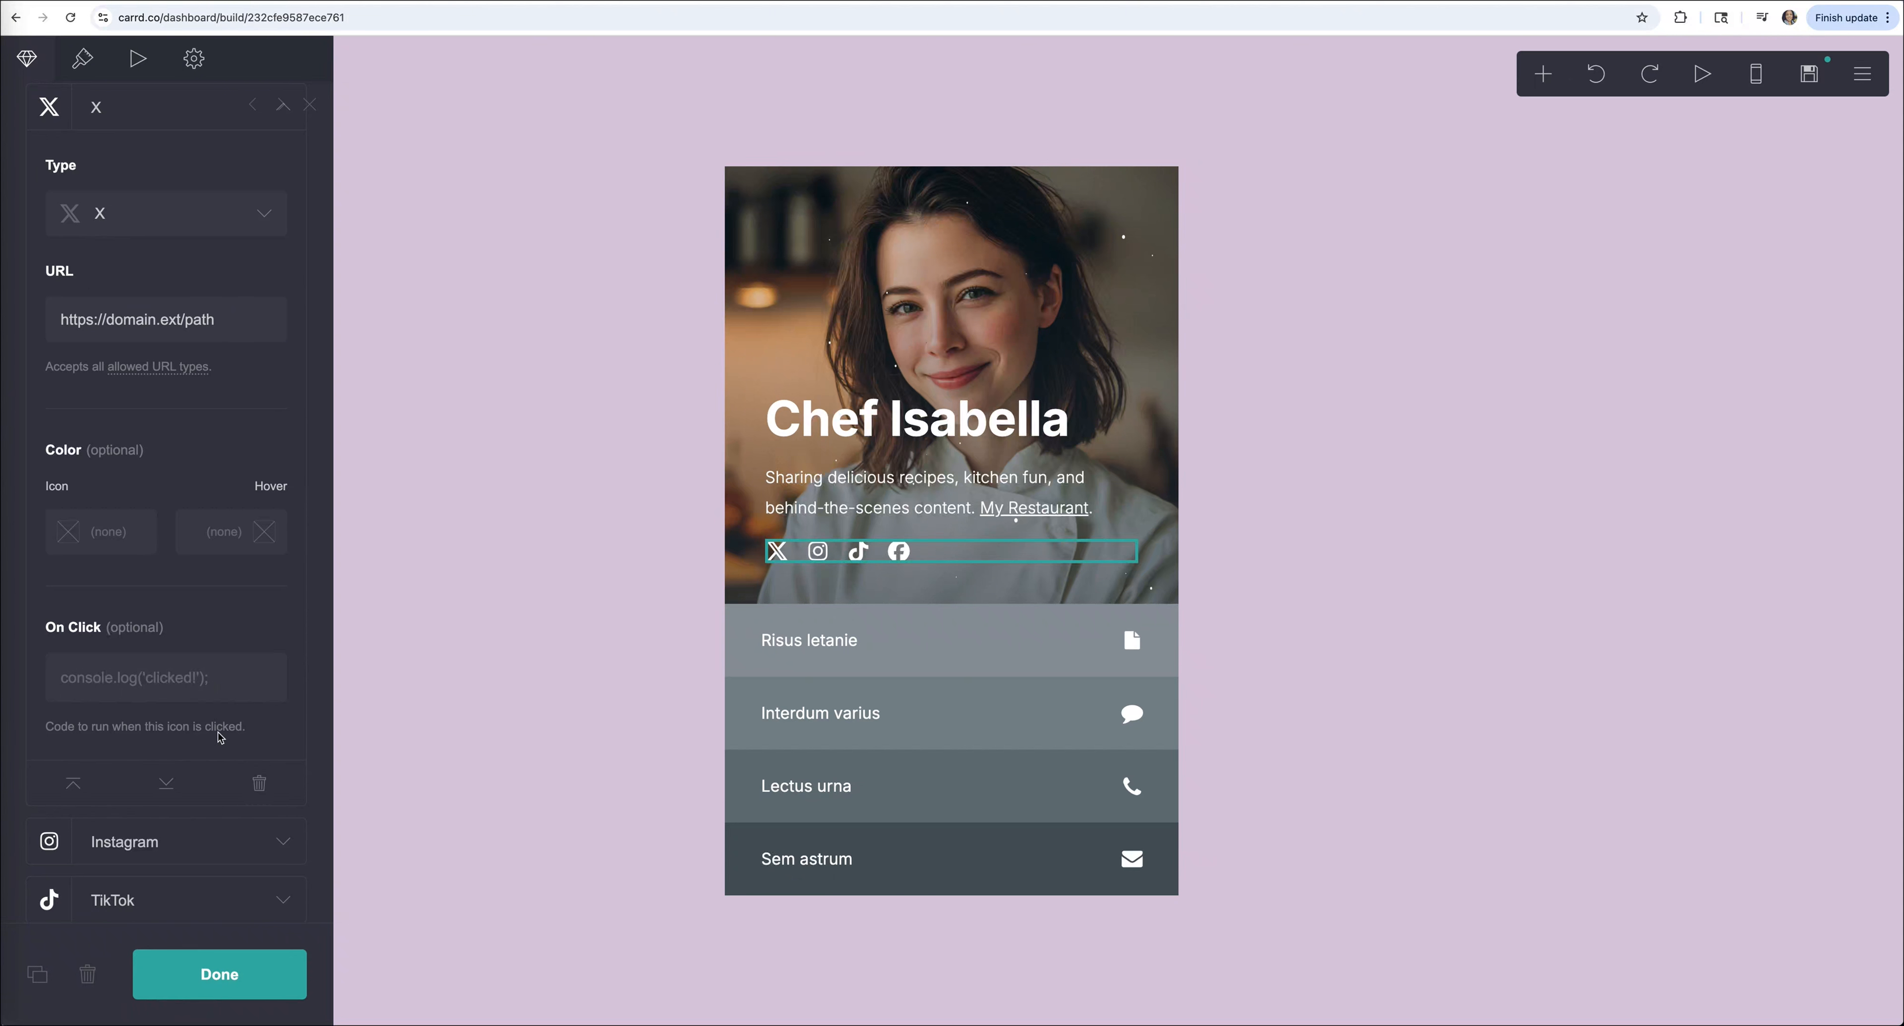
pyautogui.click(259, 786)
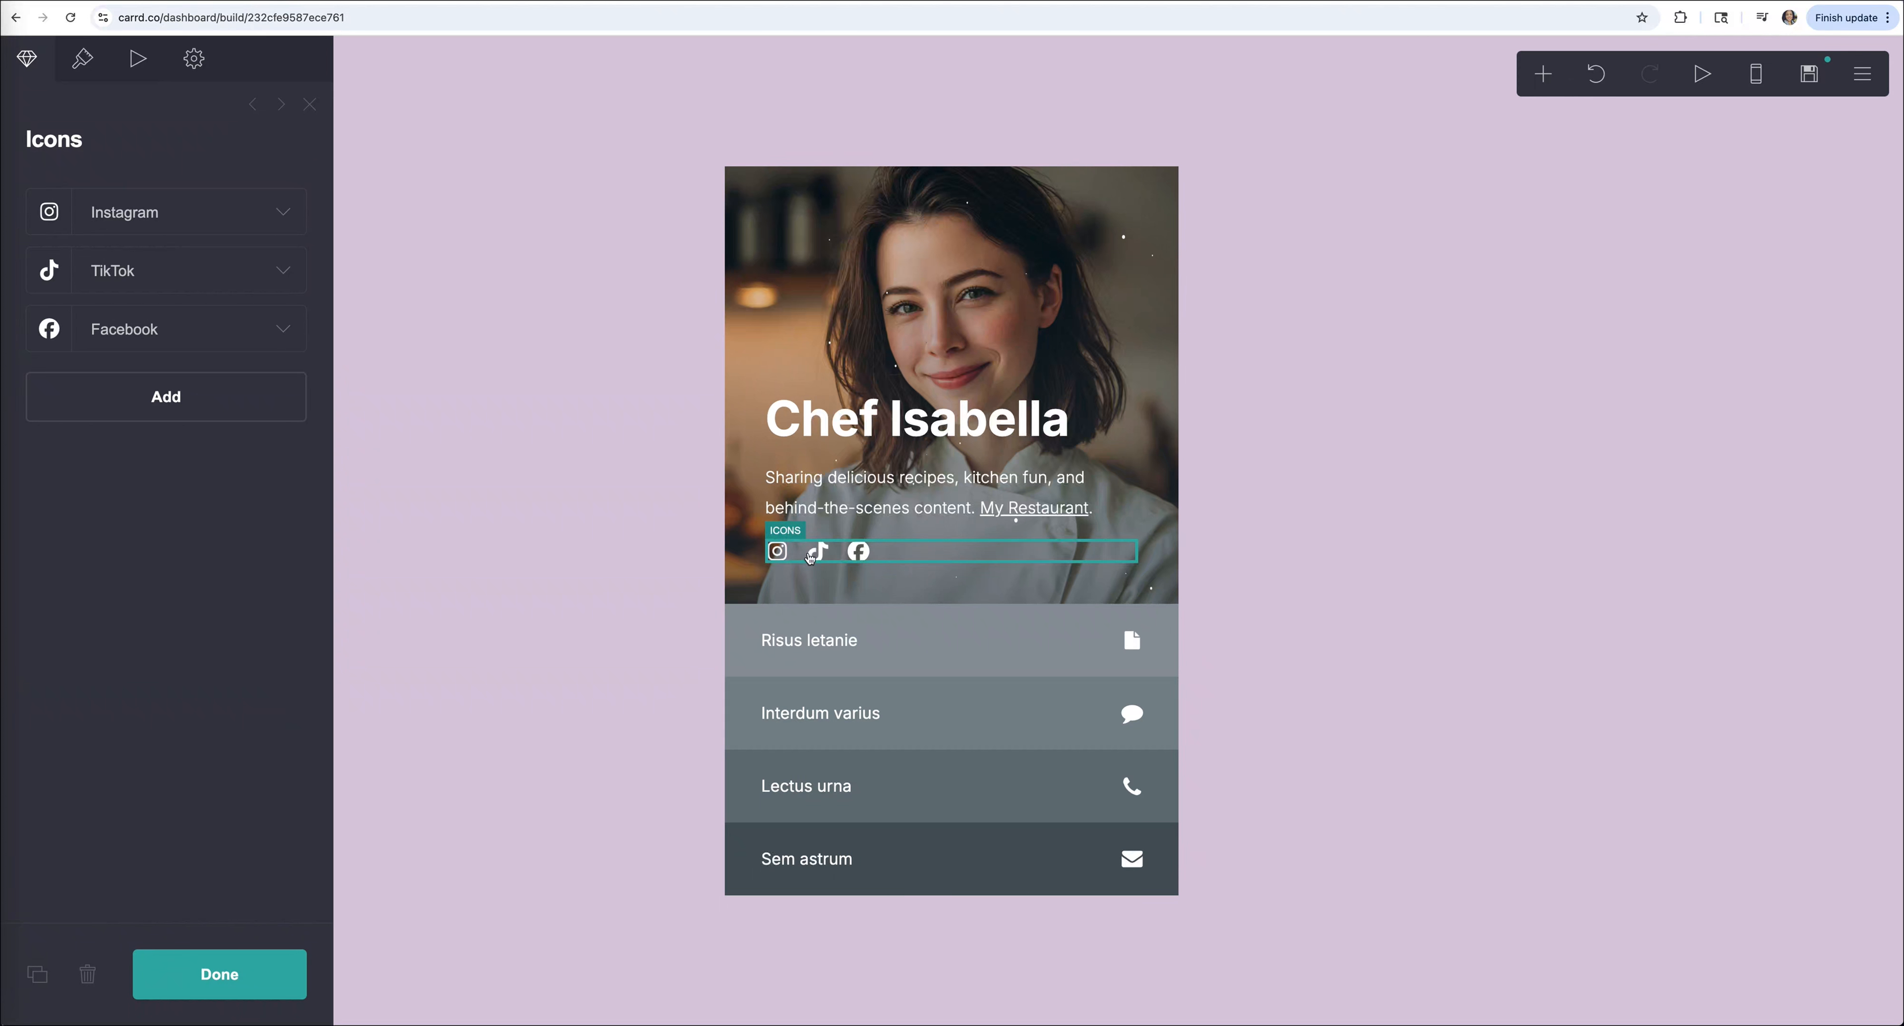
# Open the Instagram icon's URL for editing and collapse that icon's settings.
pyautogui.click(283, 213)
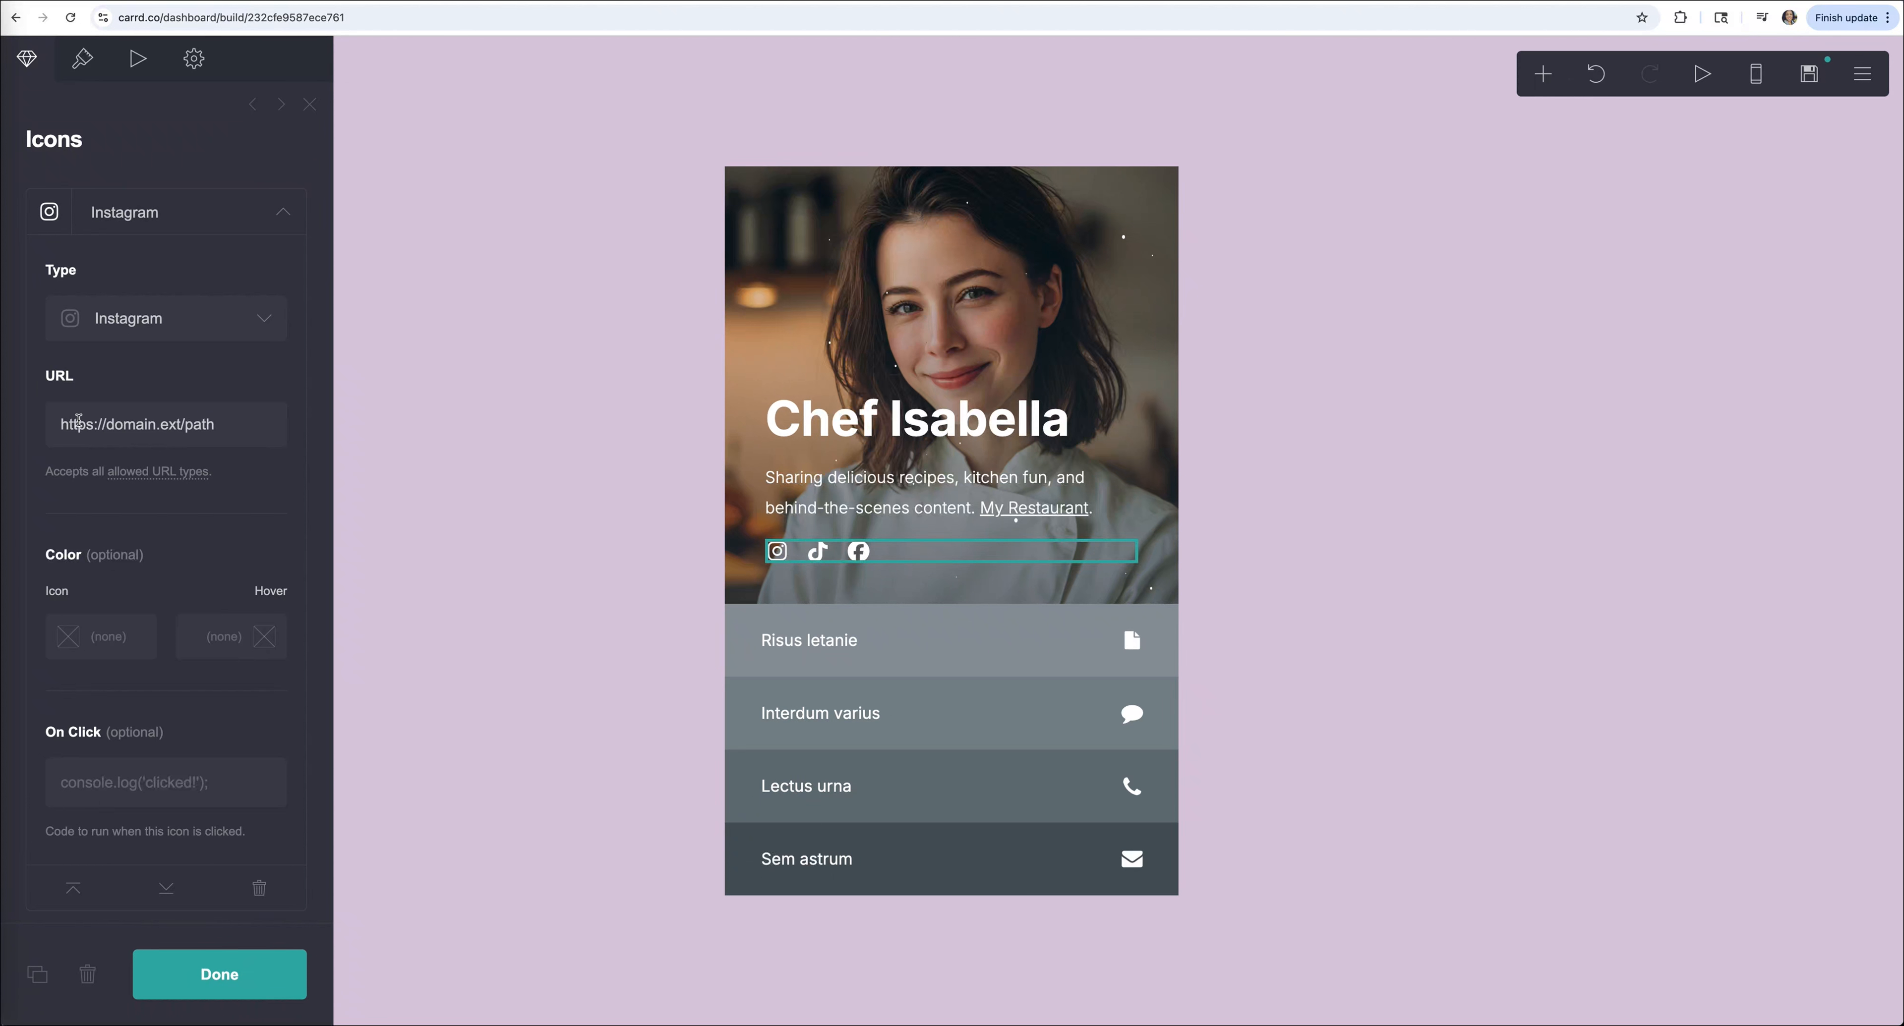
pyautogui.moveTo(228, 422); pyautogui.dragTo(67, 424)
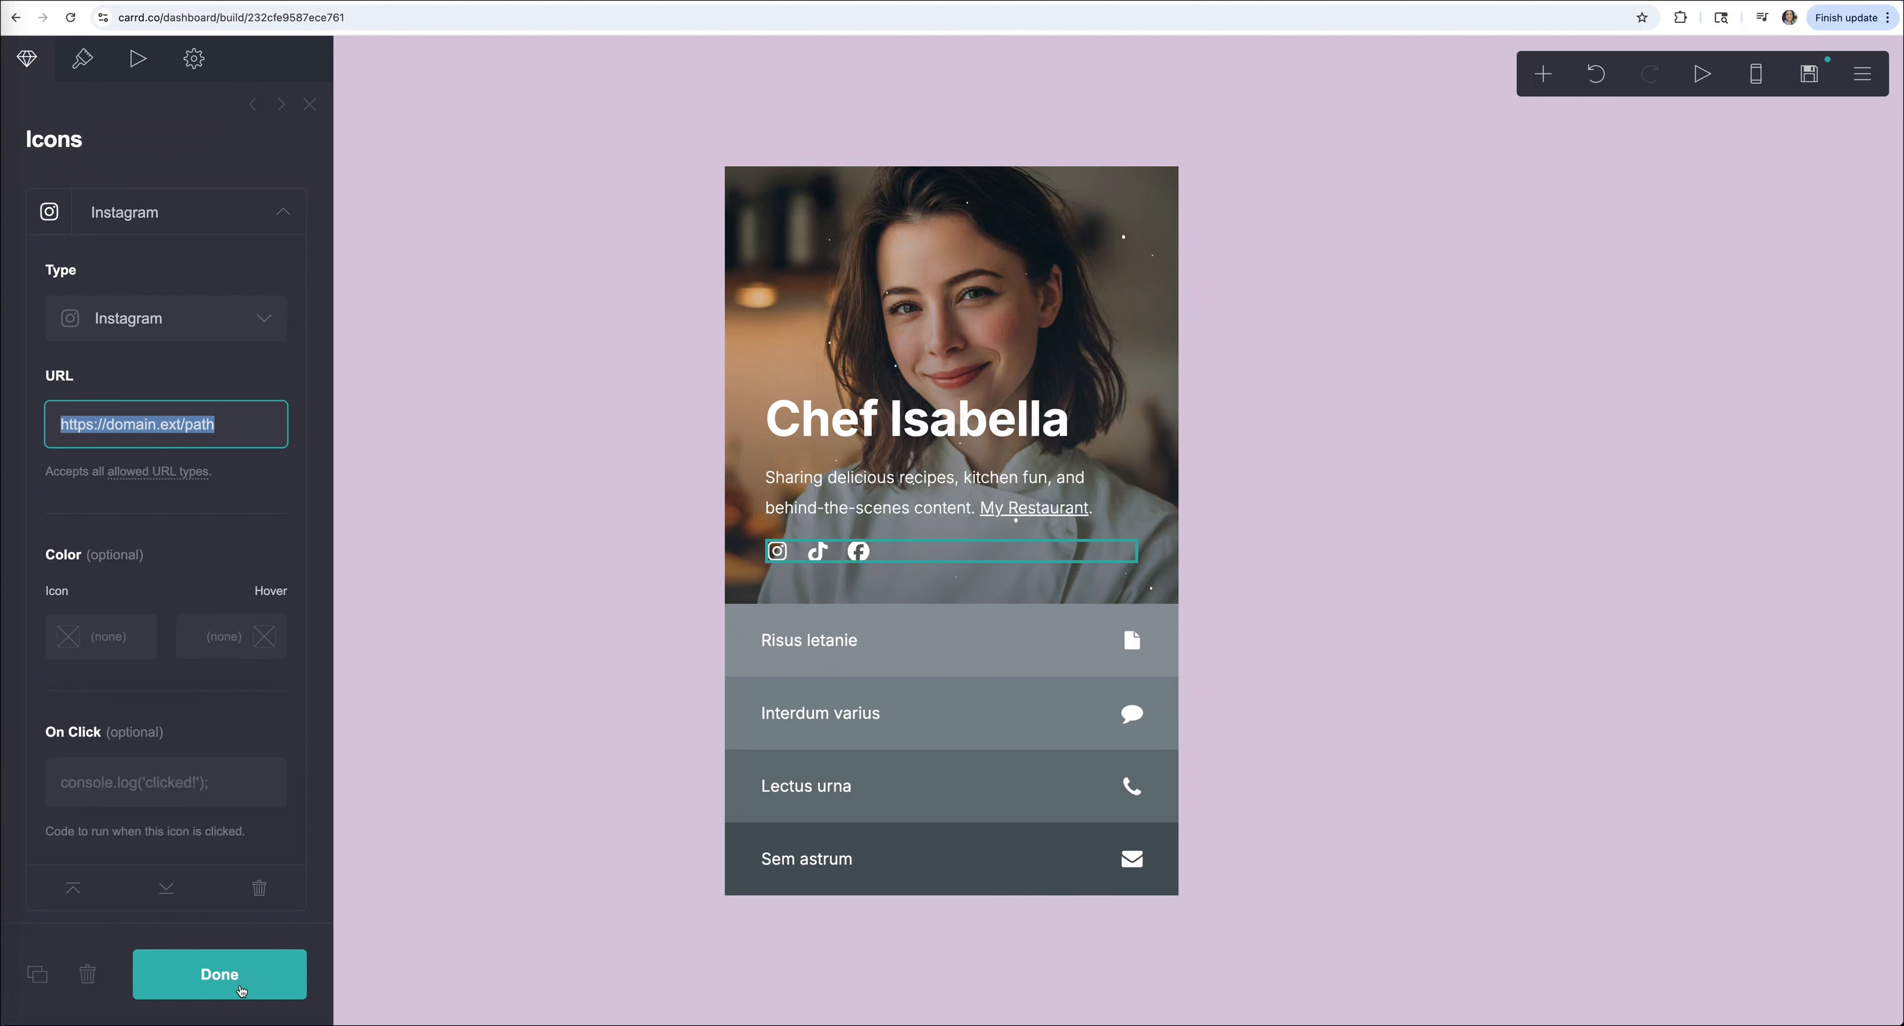
pyautogui.click(837, 573)
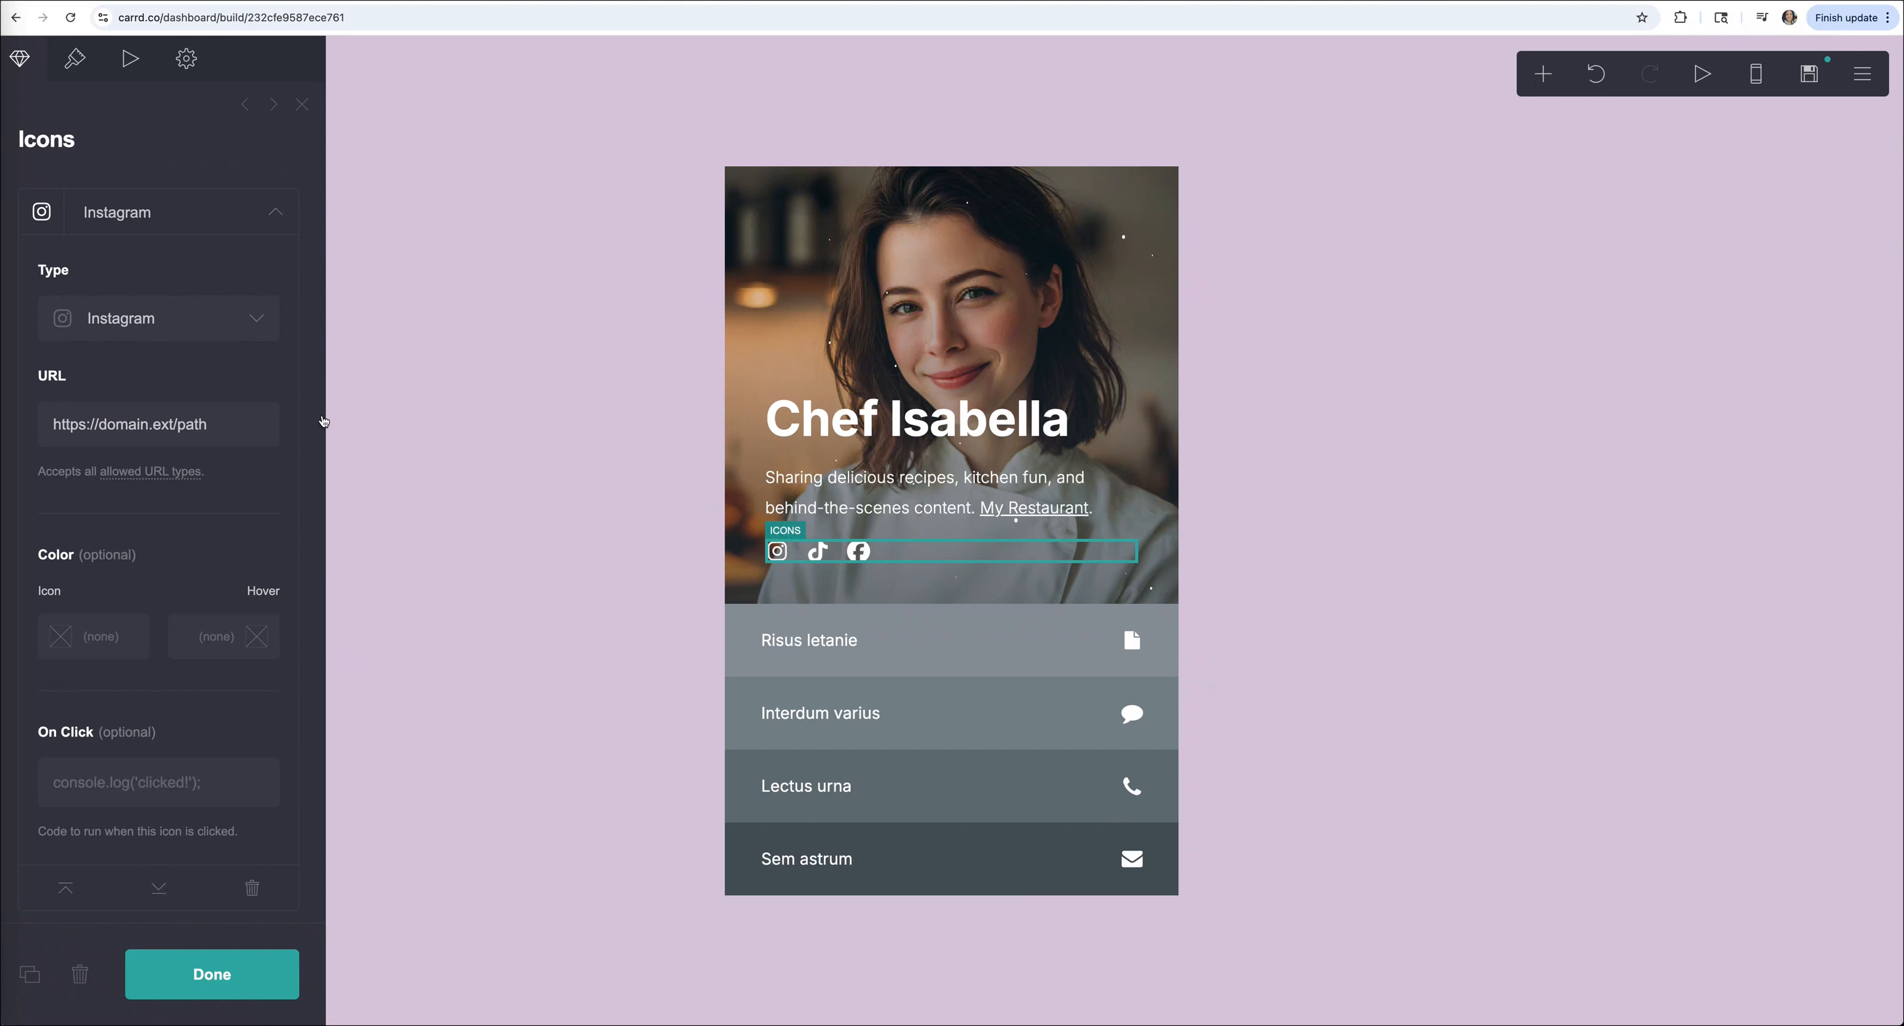
pyautogui.click(252, 228)
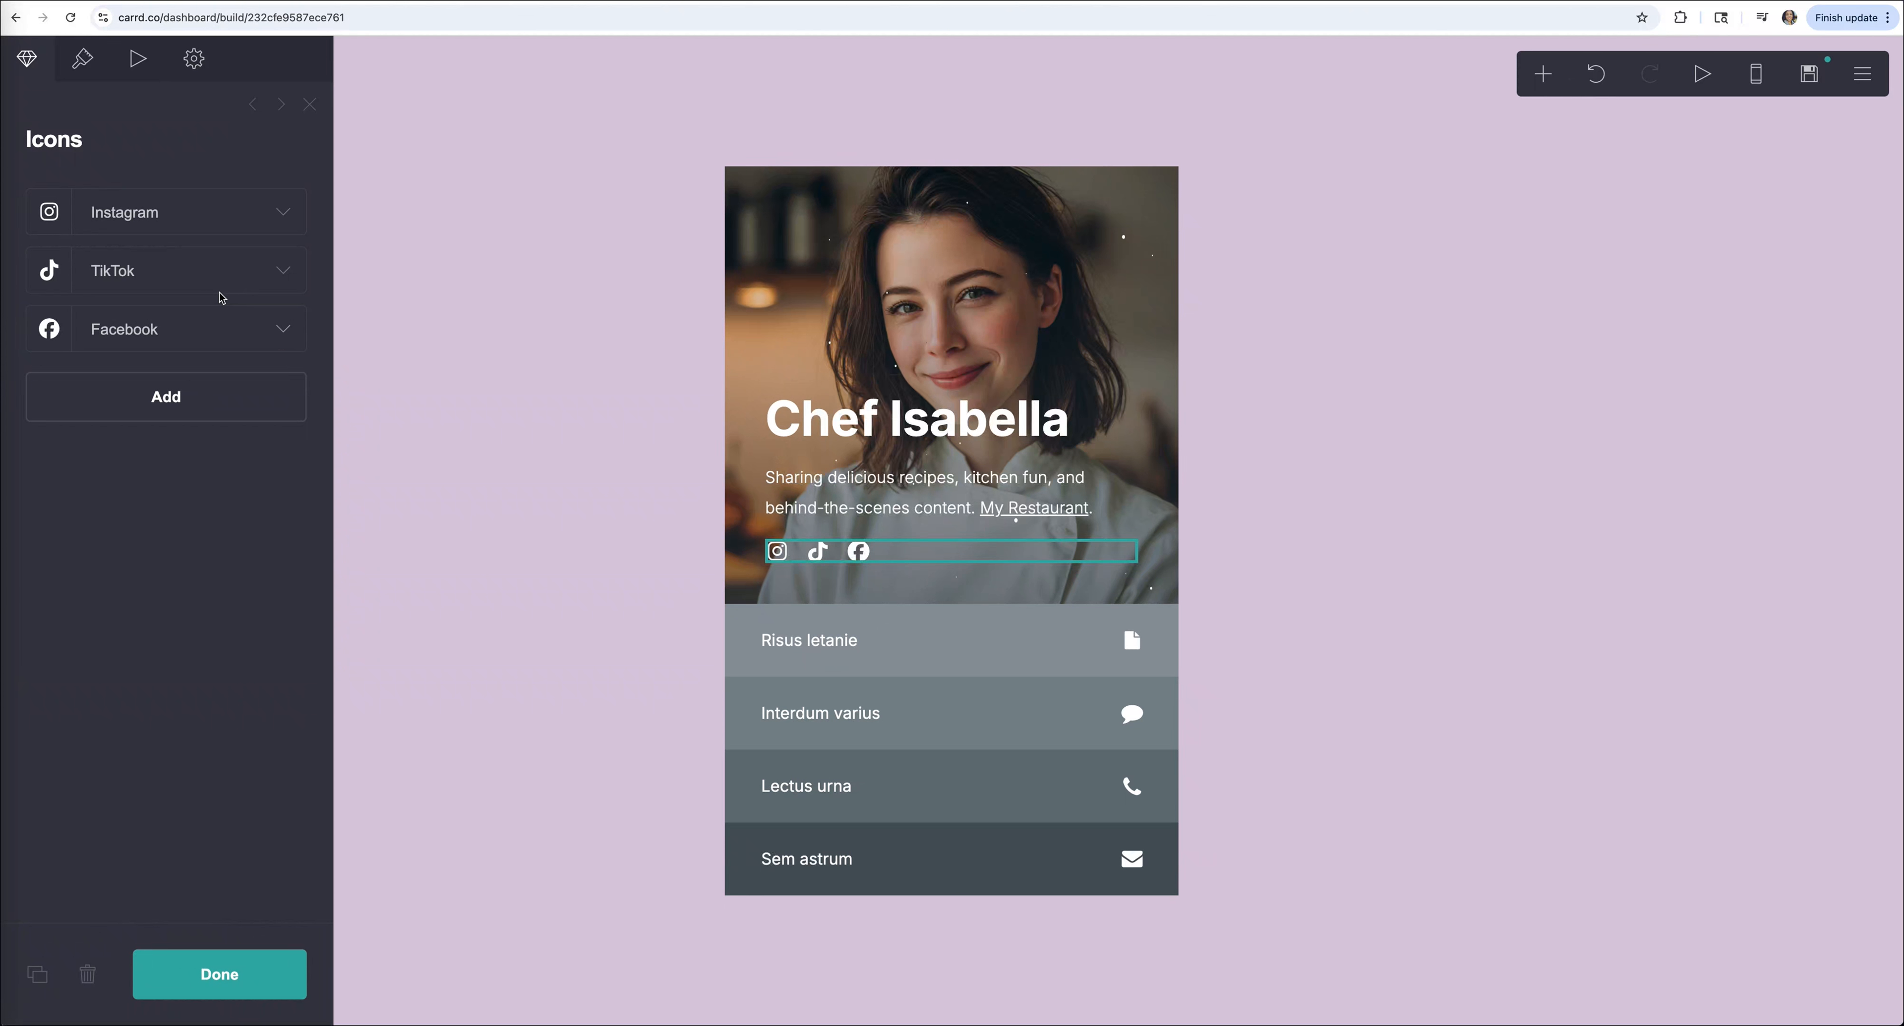
# Try out a different size for the social icons, undo it and close their settings.
pyautogui.click(82, 58)
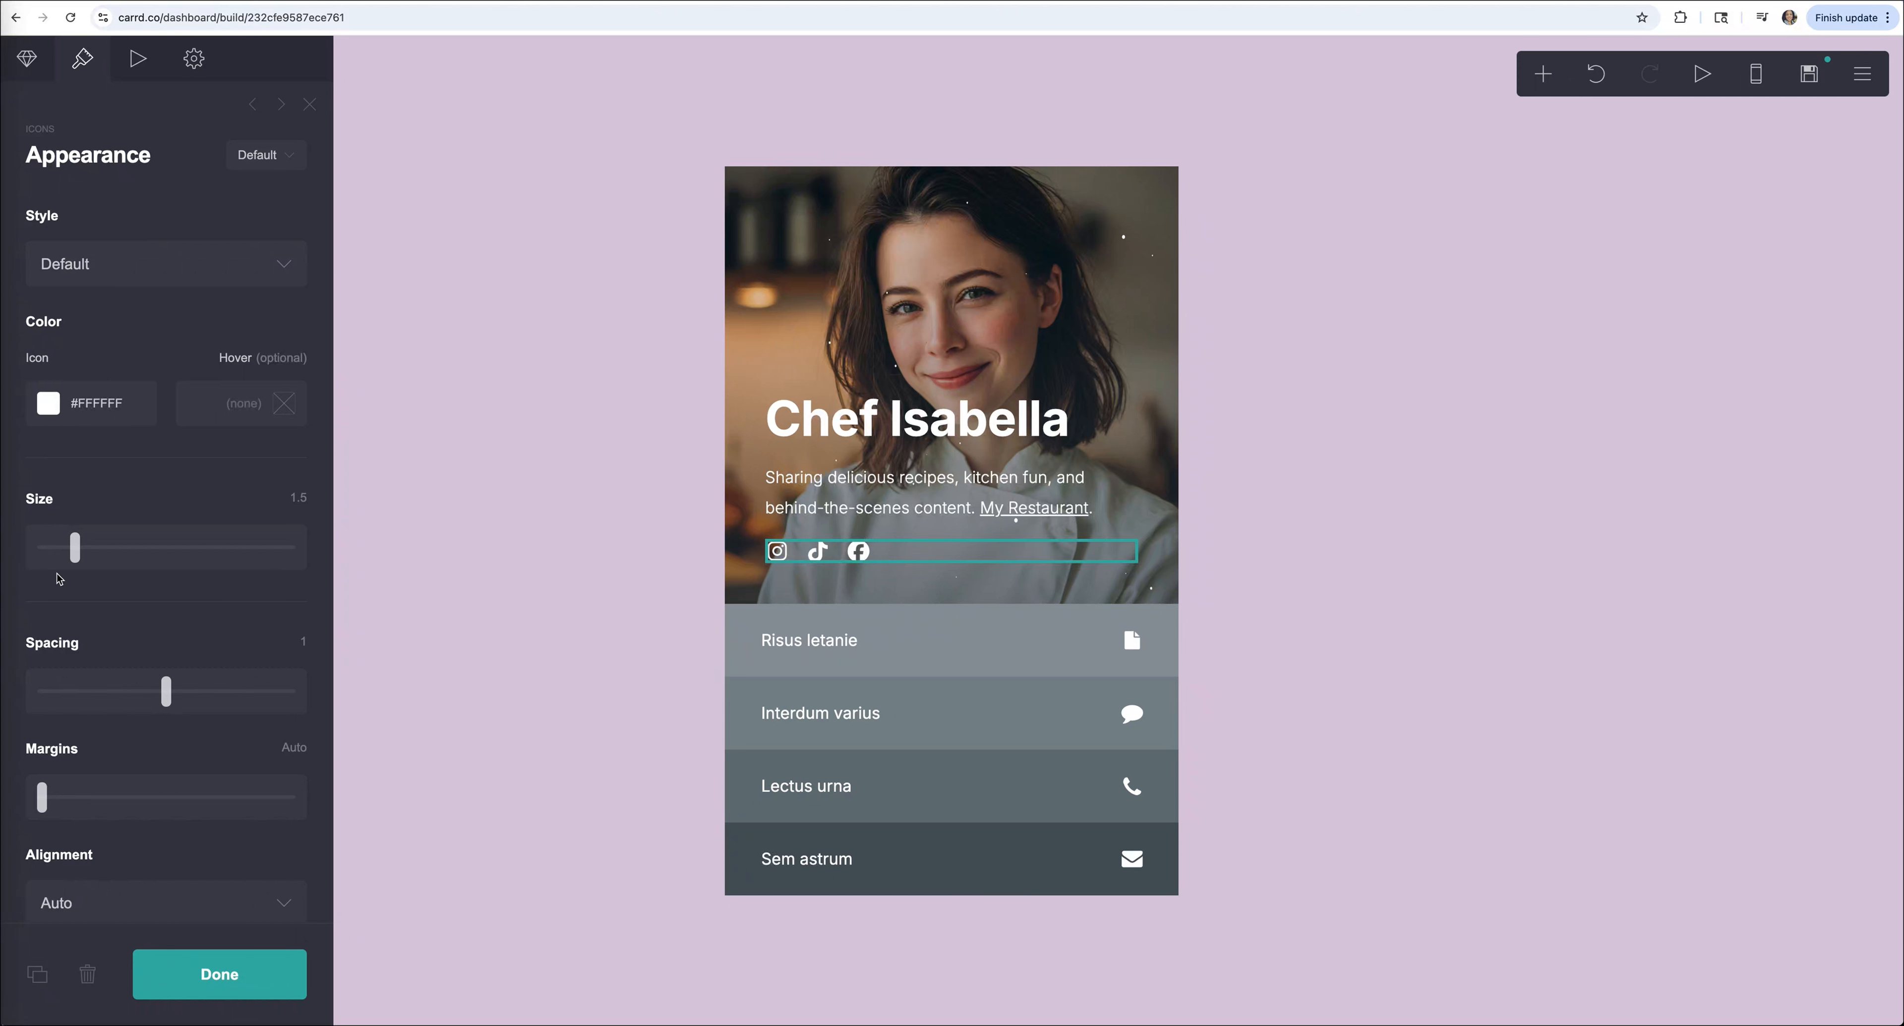
pyautogui.moveTo(75, 551)
pyautogui.mouseDown()
pyautogui.moveTo(119, 550)
pyautogui.moveTo(75, 556)
pyautogui.mouseUp()
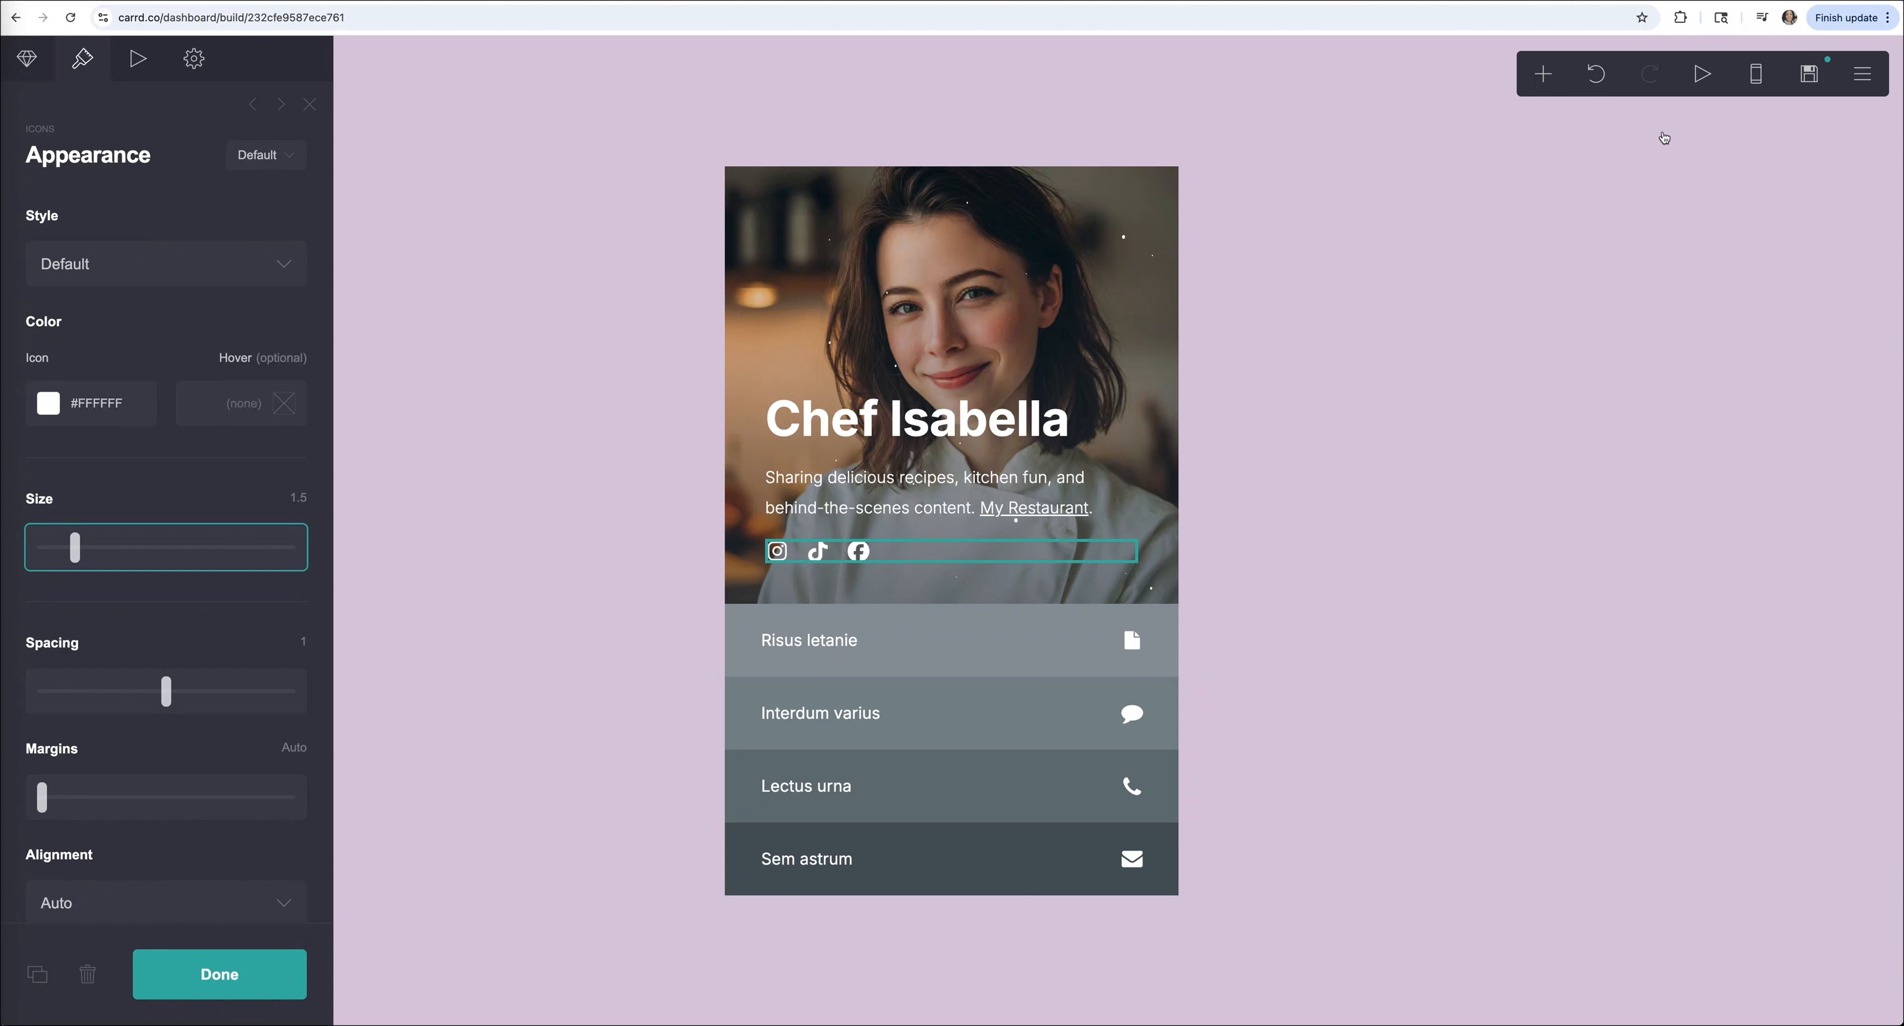
pyautogui.click(1595, 74)
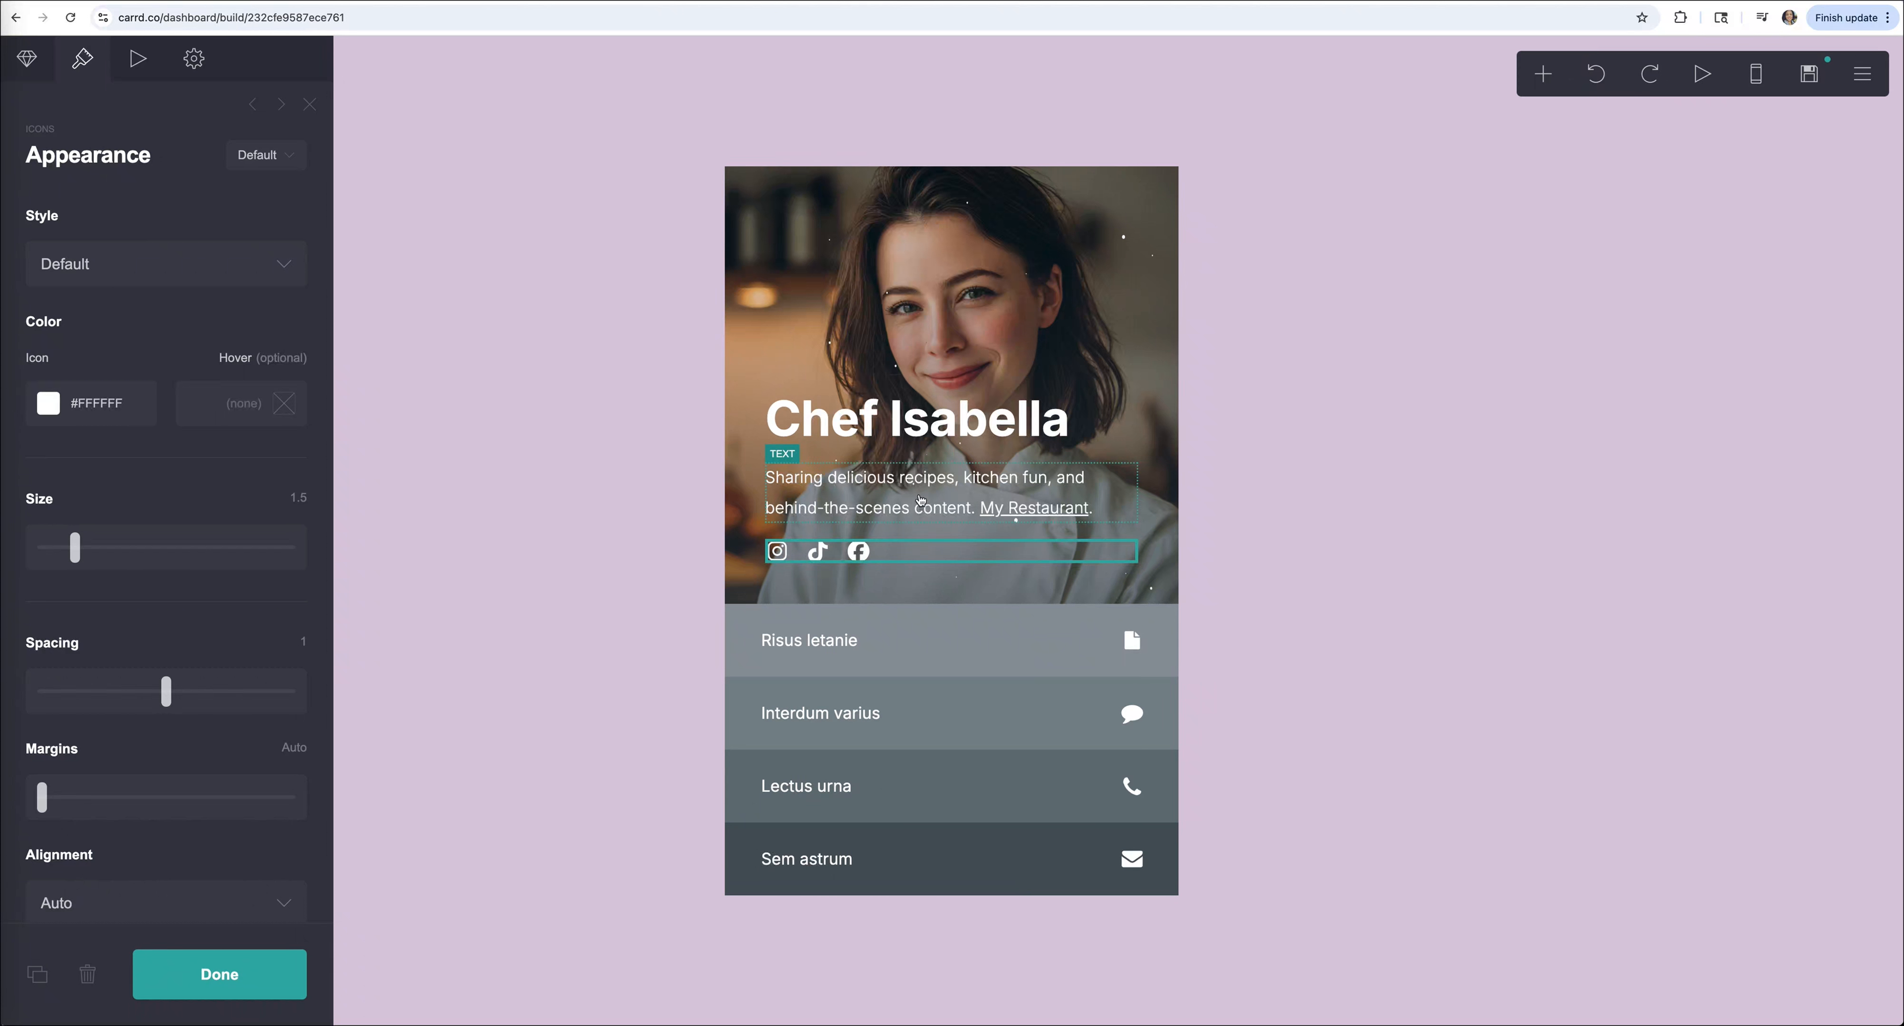
pyautogui.click(269, 986)
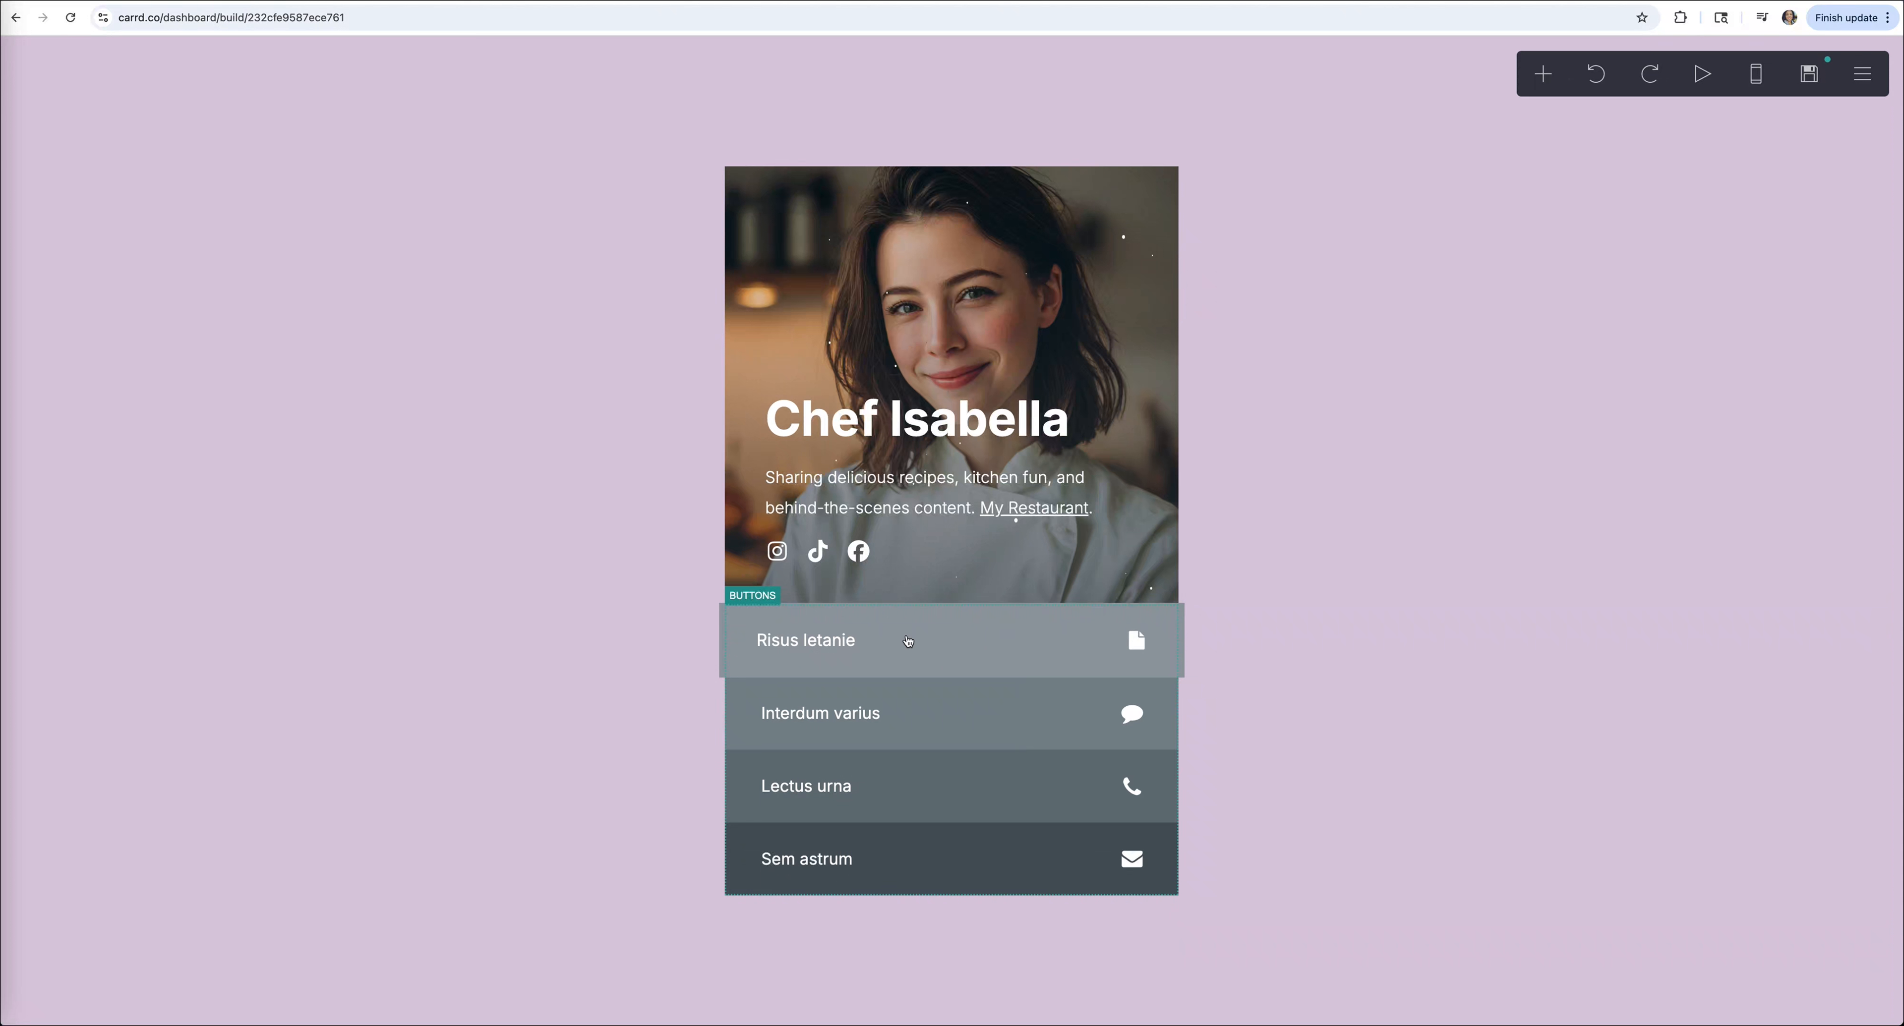
# Change the label of the first link button to "Download My Free Recipe Ebook".
pyautogui.click(995, 641)
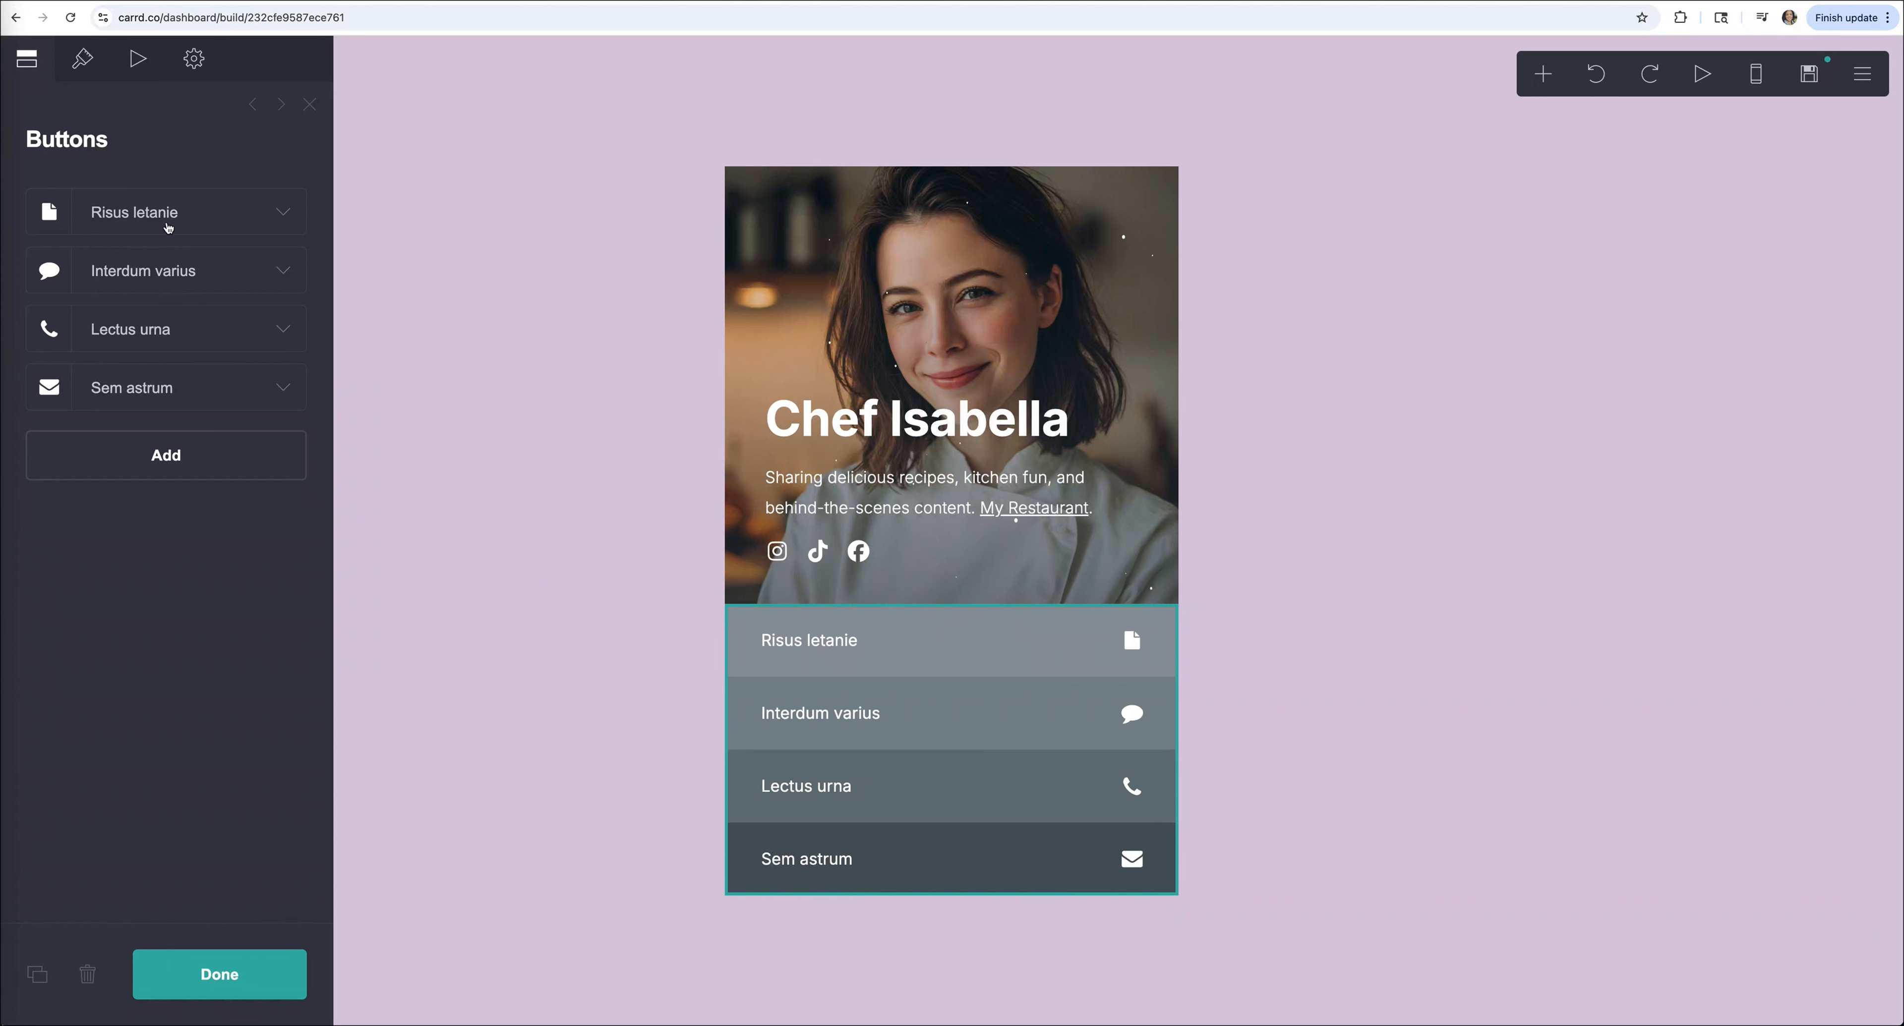
pyautogui.click(283, 214)
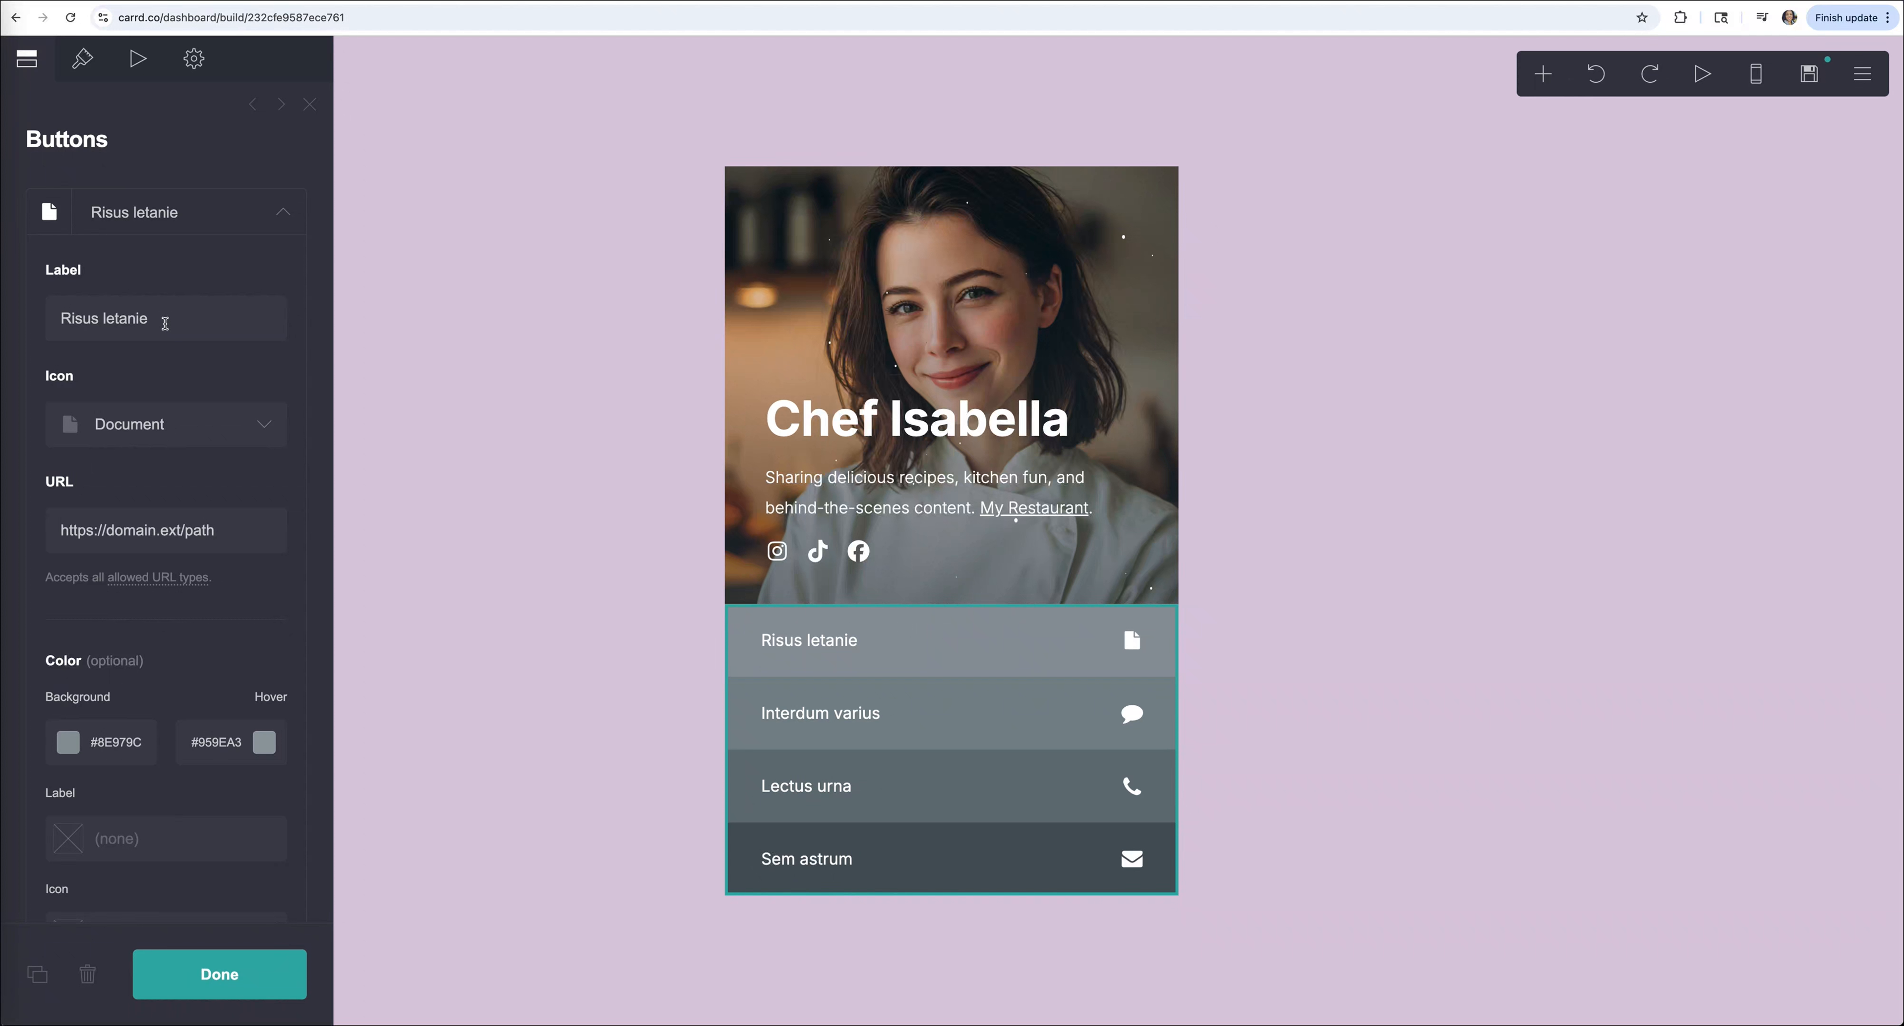
pyautogui.tripleClick(181, 317)
pyautogui.write('Download My Free Recipe Ebook')
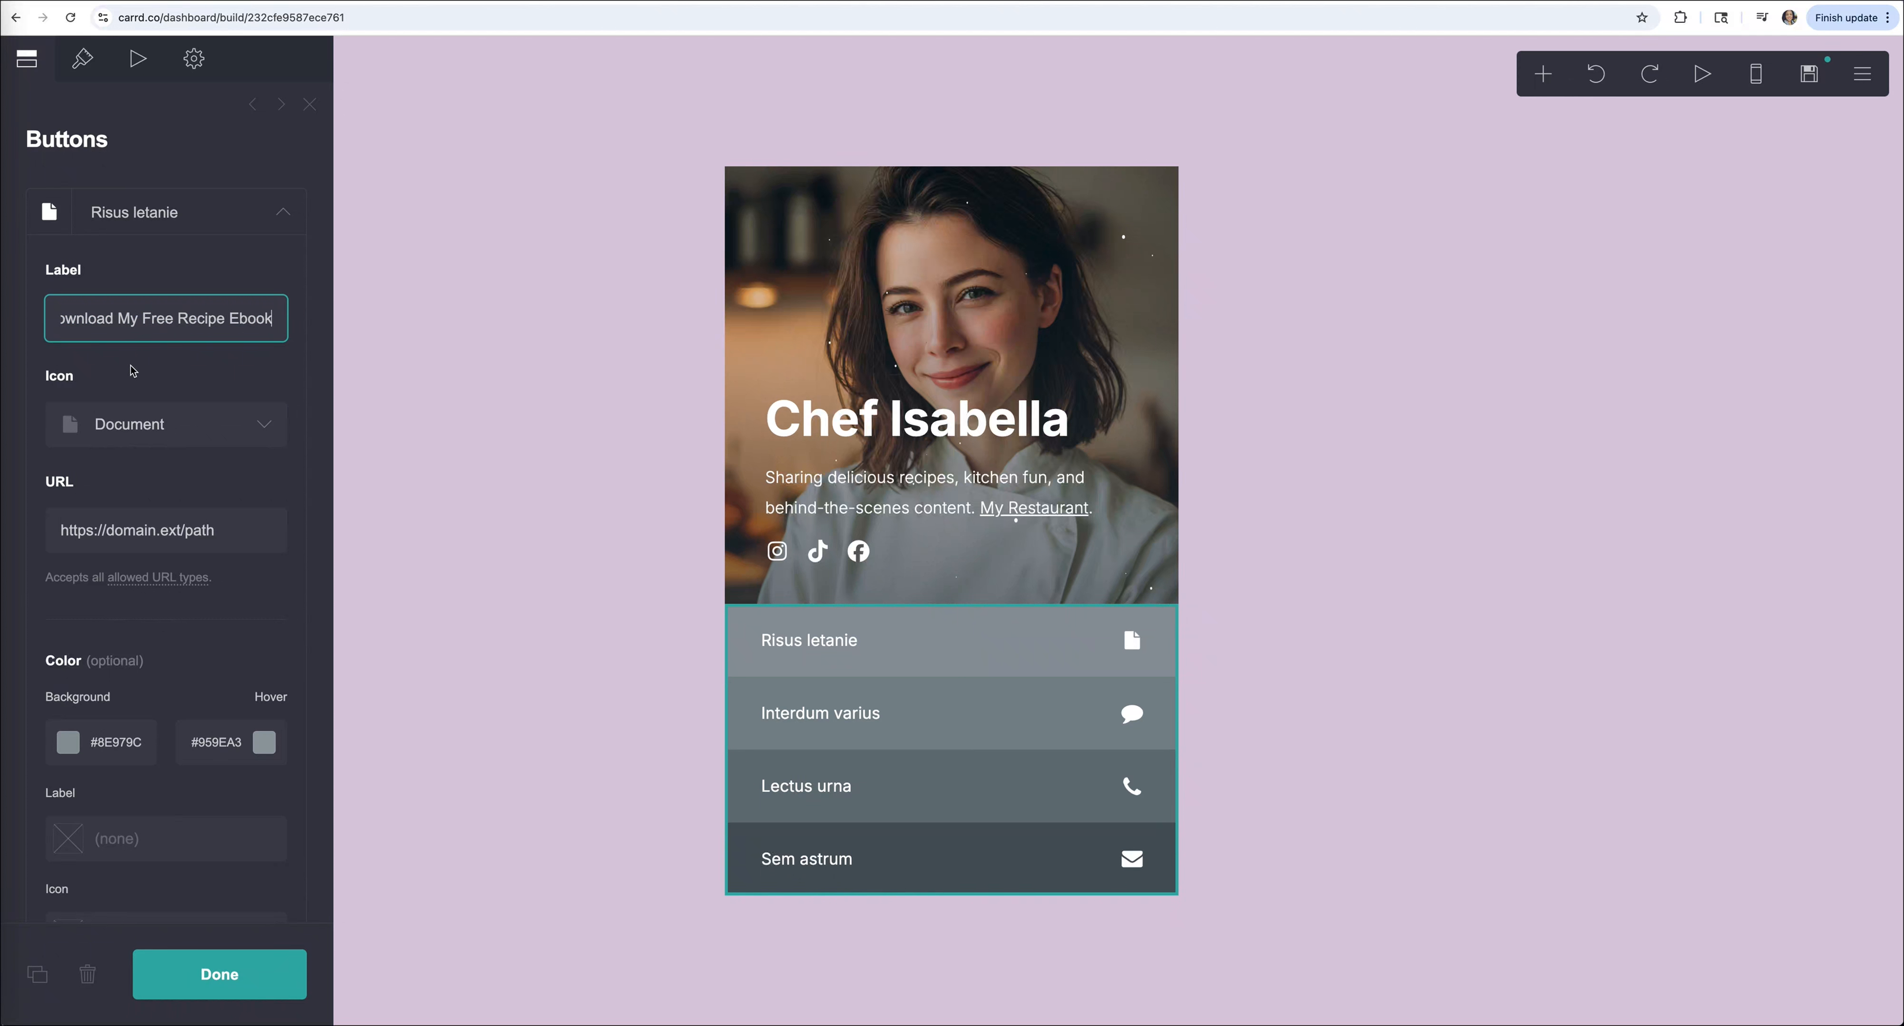
pyautogui.hscroll(-1, 135, 326)
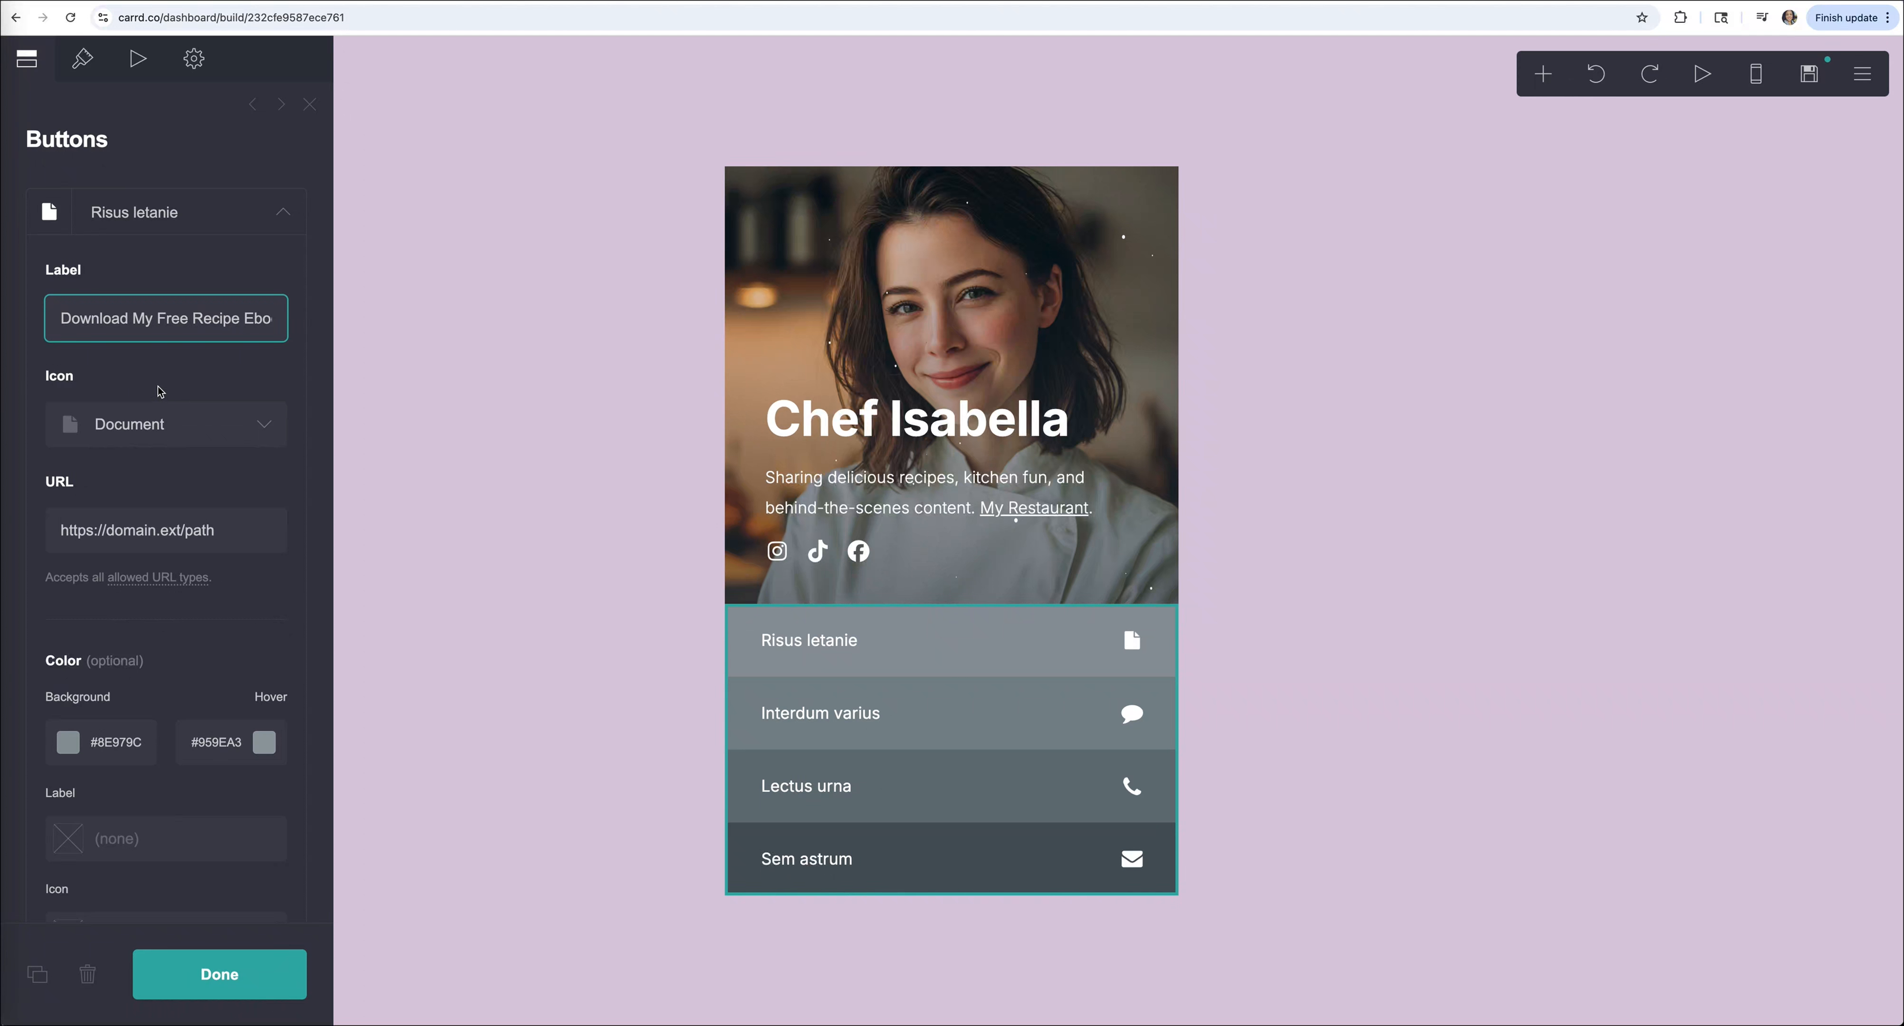
pyautogui.click(169, 278)
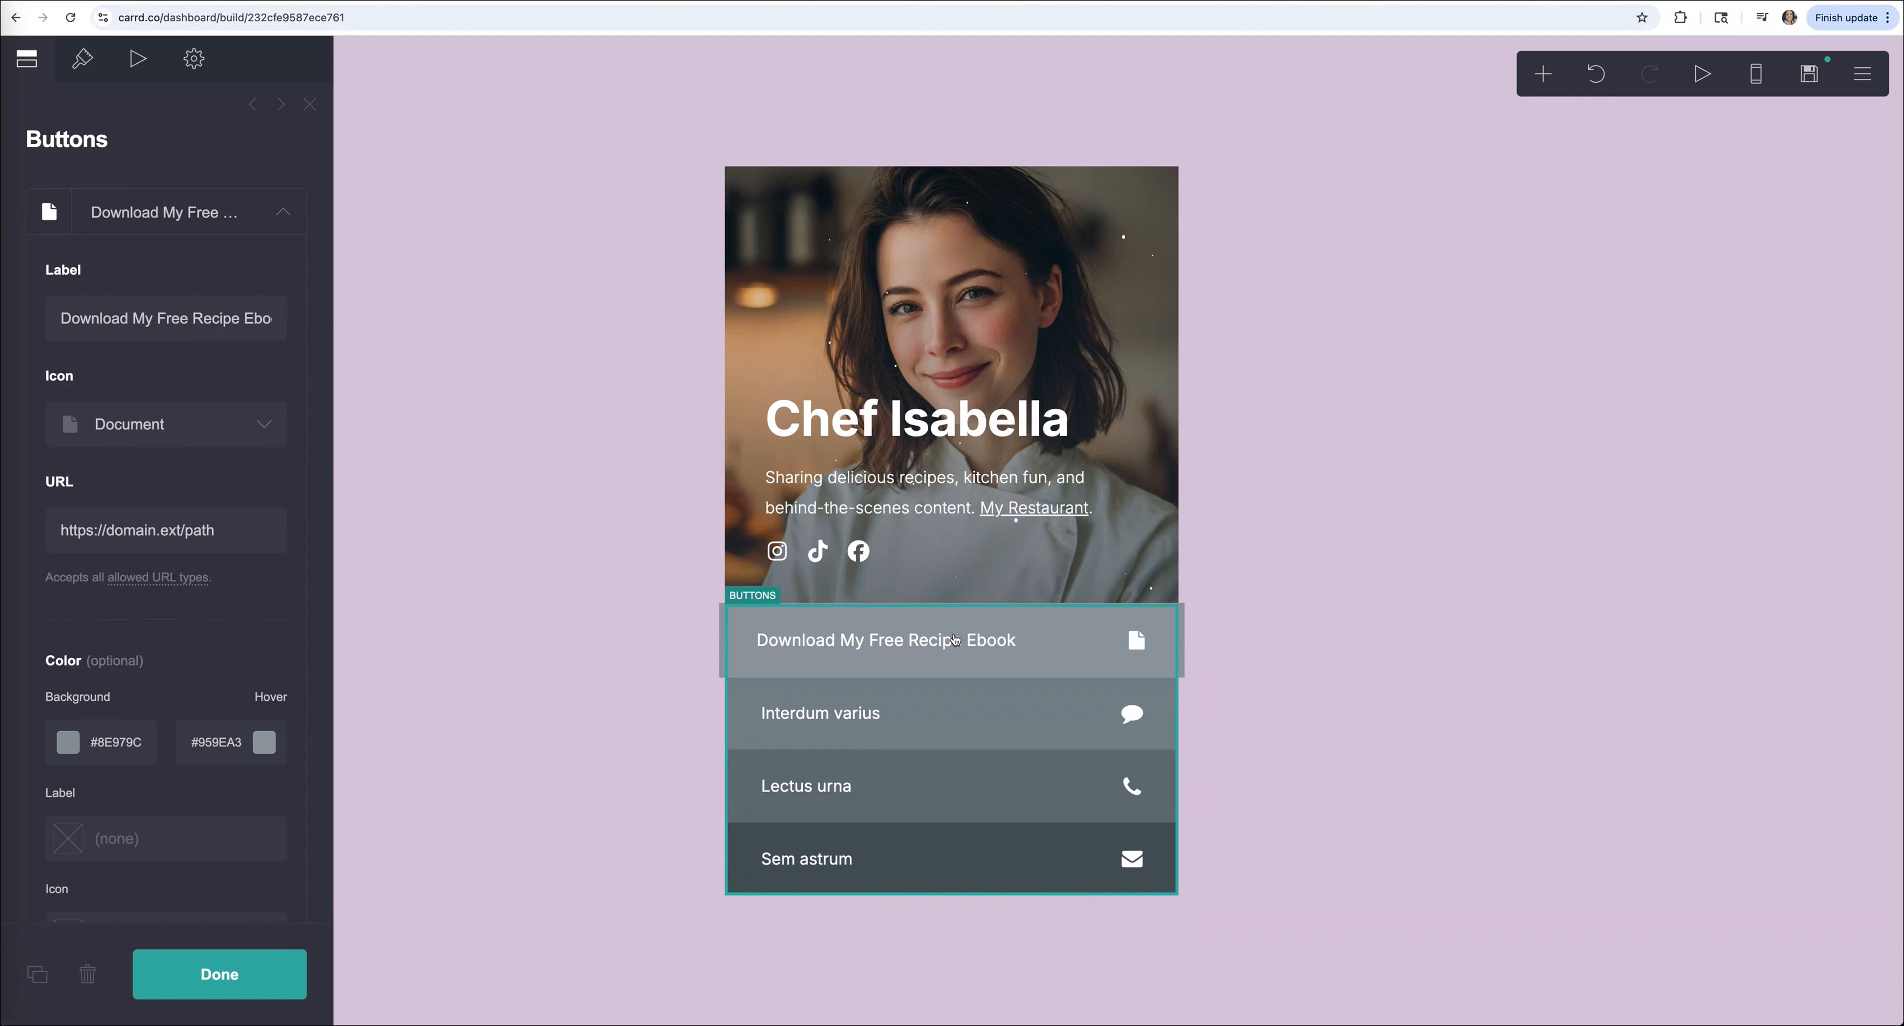
# Set the first link button's icon to Download.
pyautogui.click(177, 424)
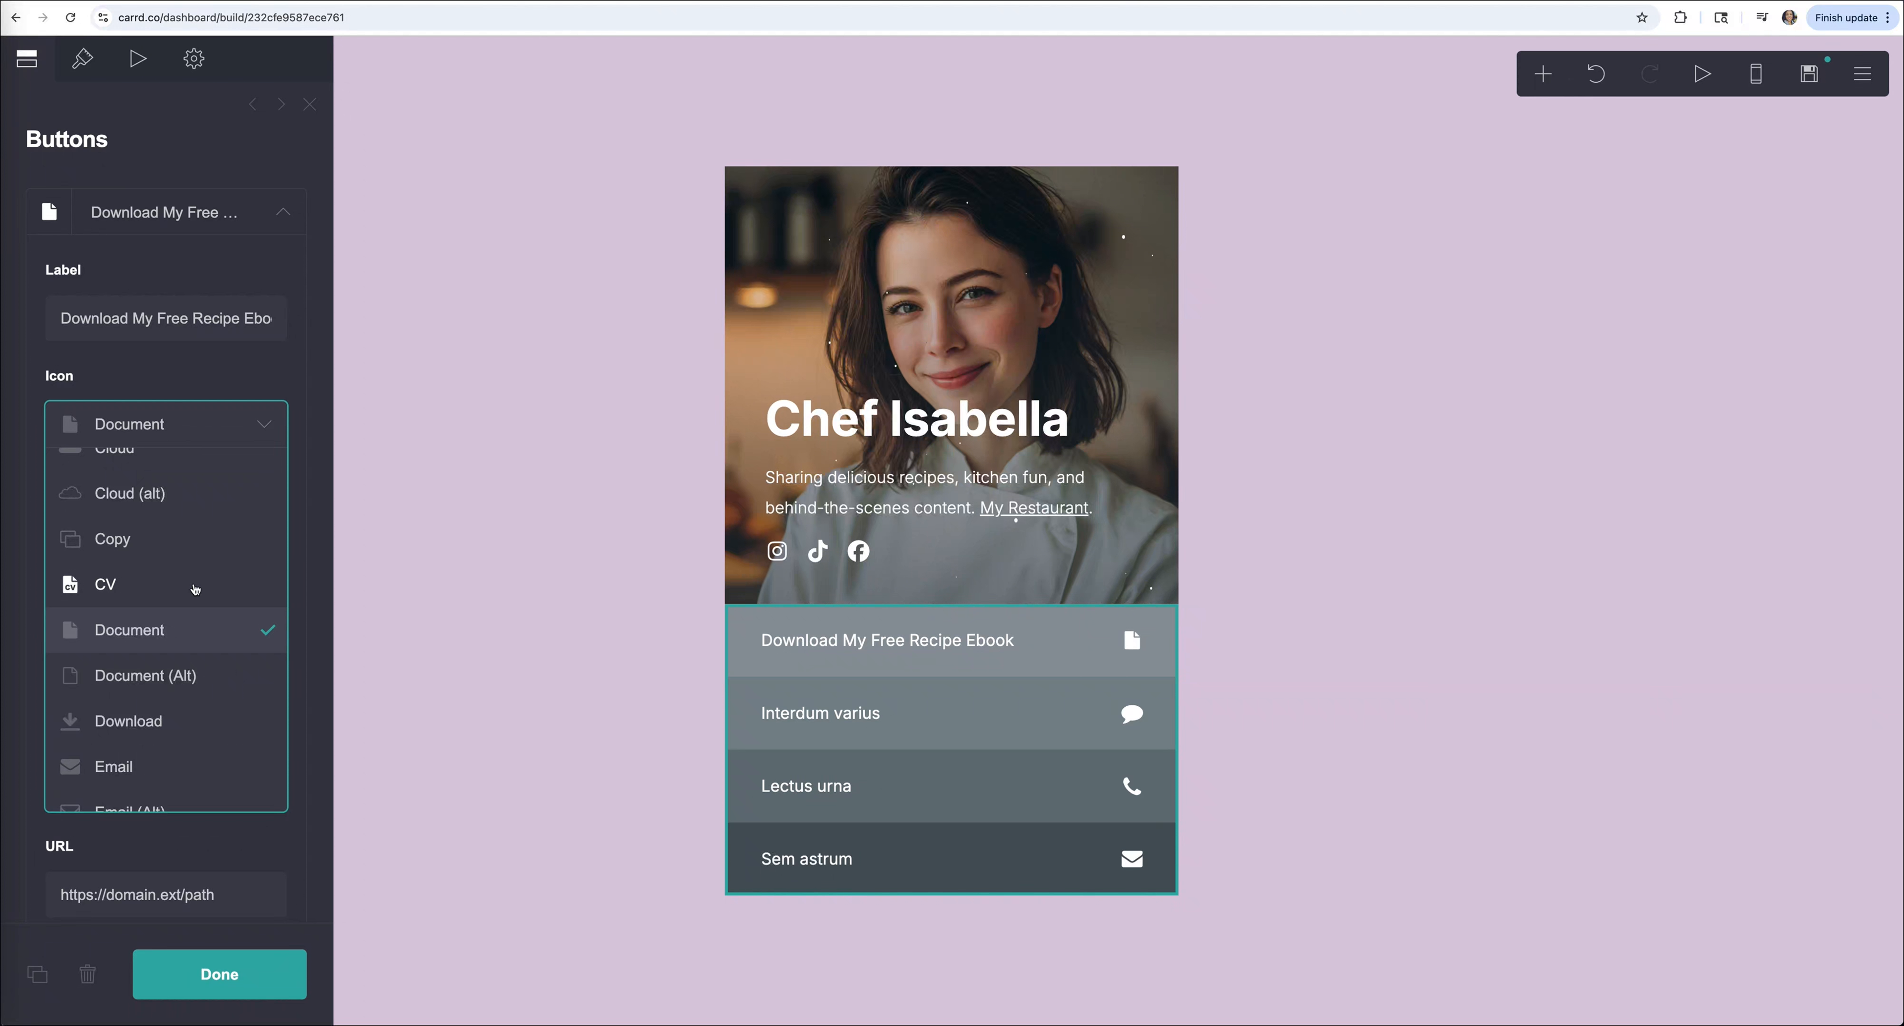
pyautogui.scroll(3, 193, 562)
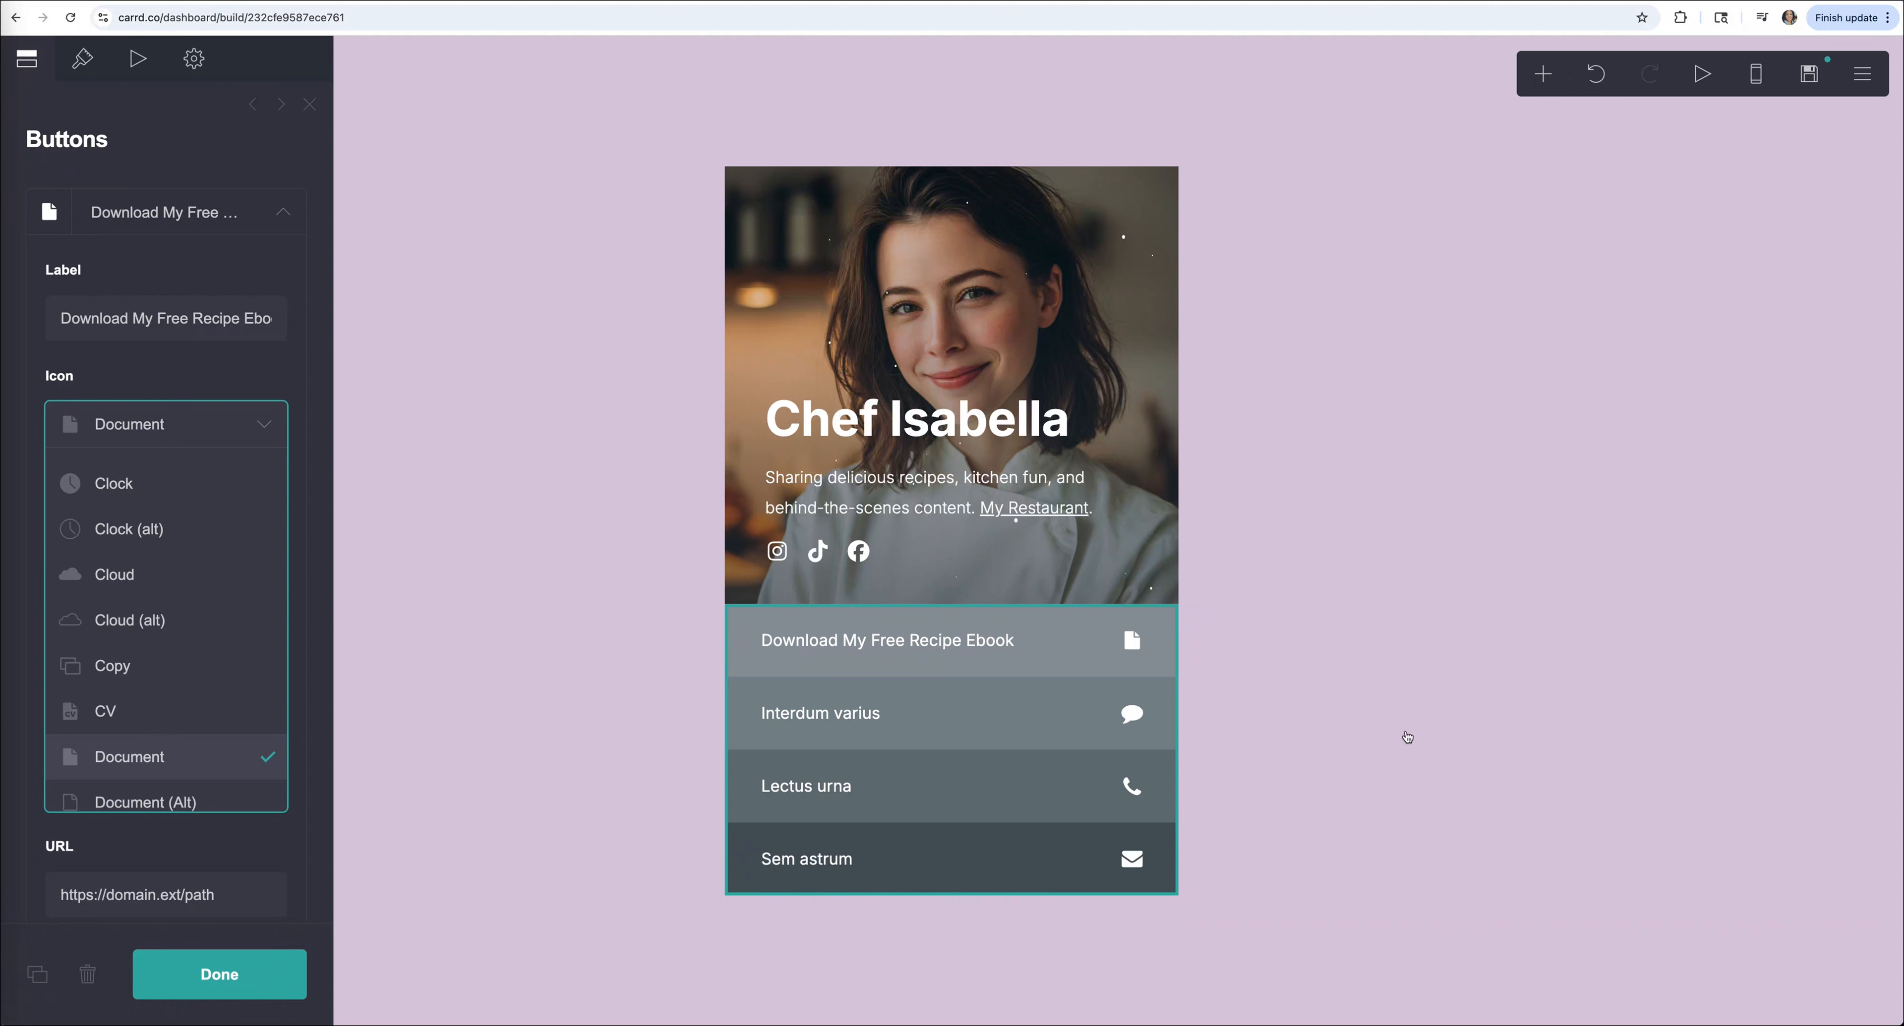
pyautogui.scroll(8, 132, 649)
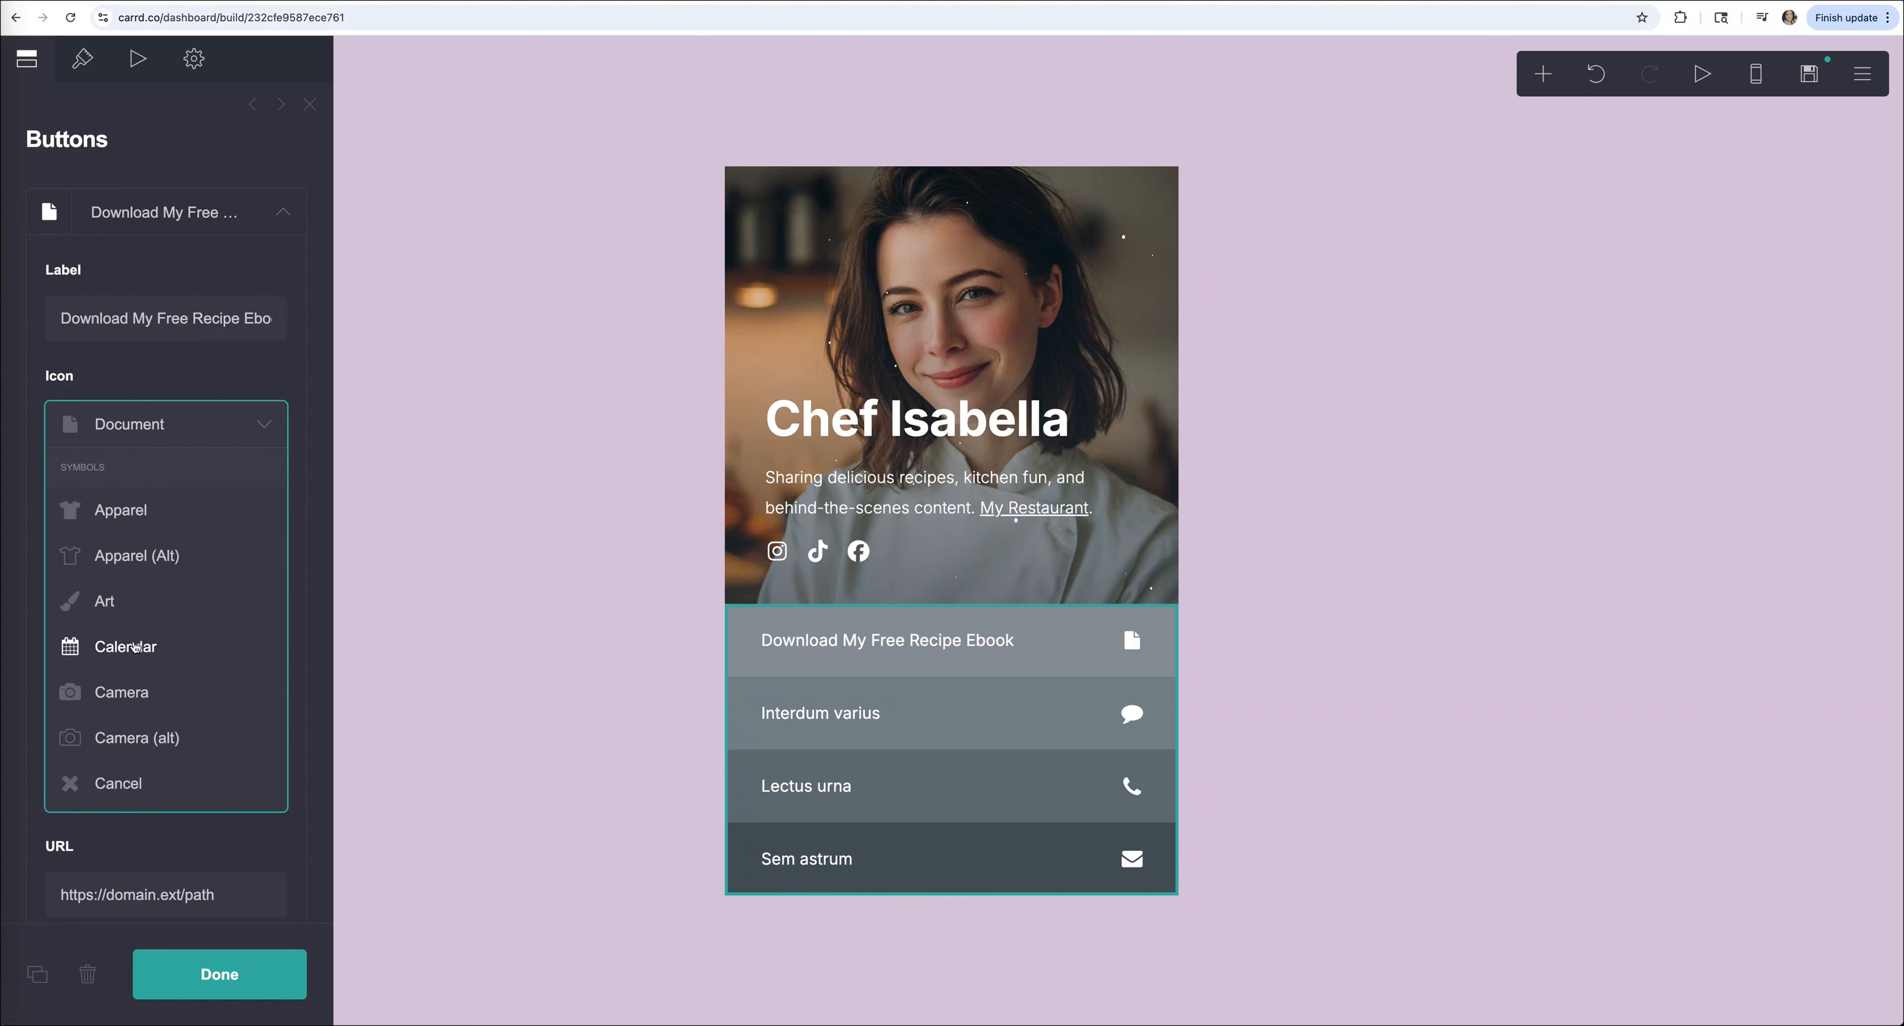
pyautogui.scroll(-10, 135, 647)
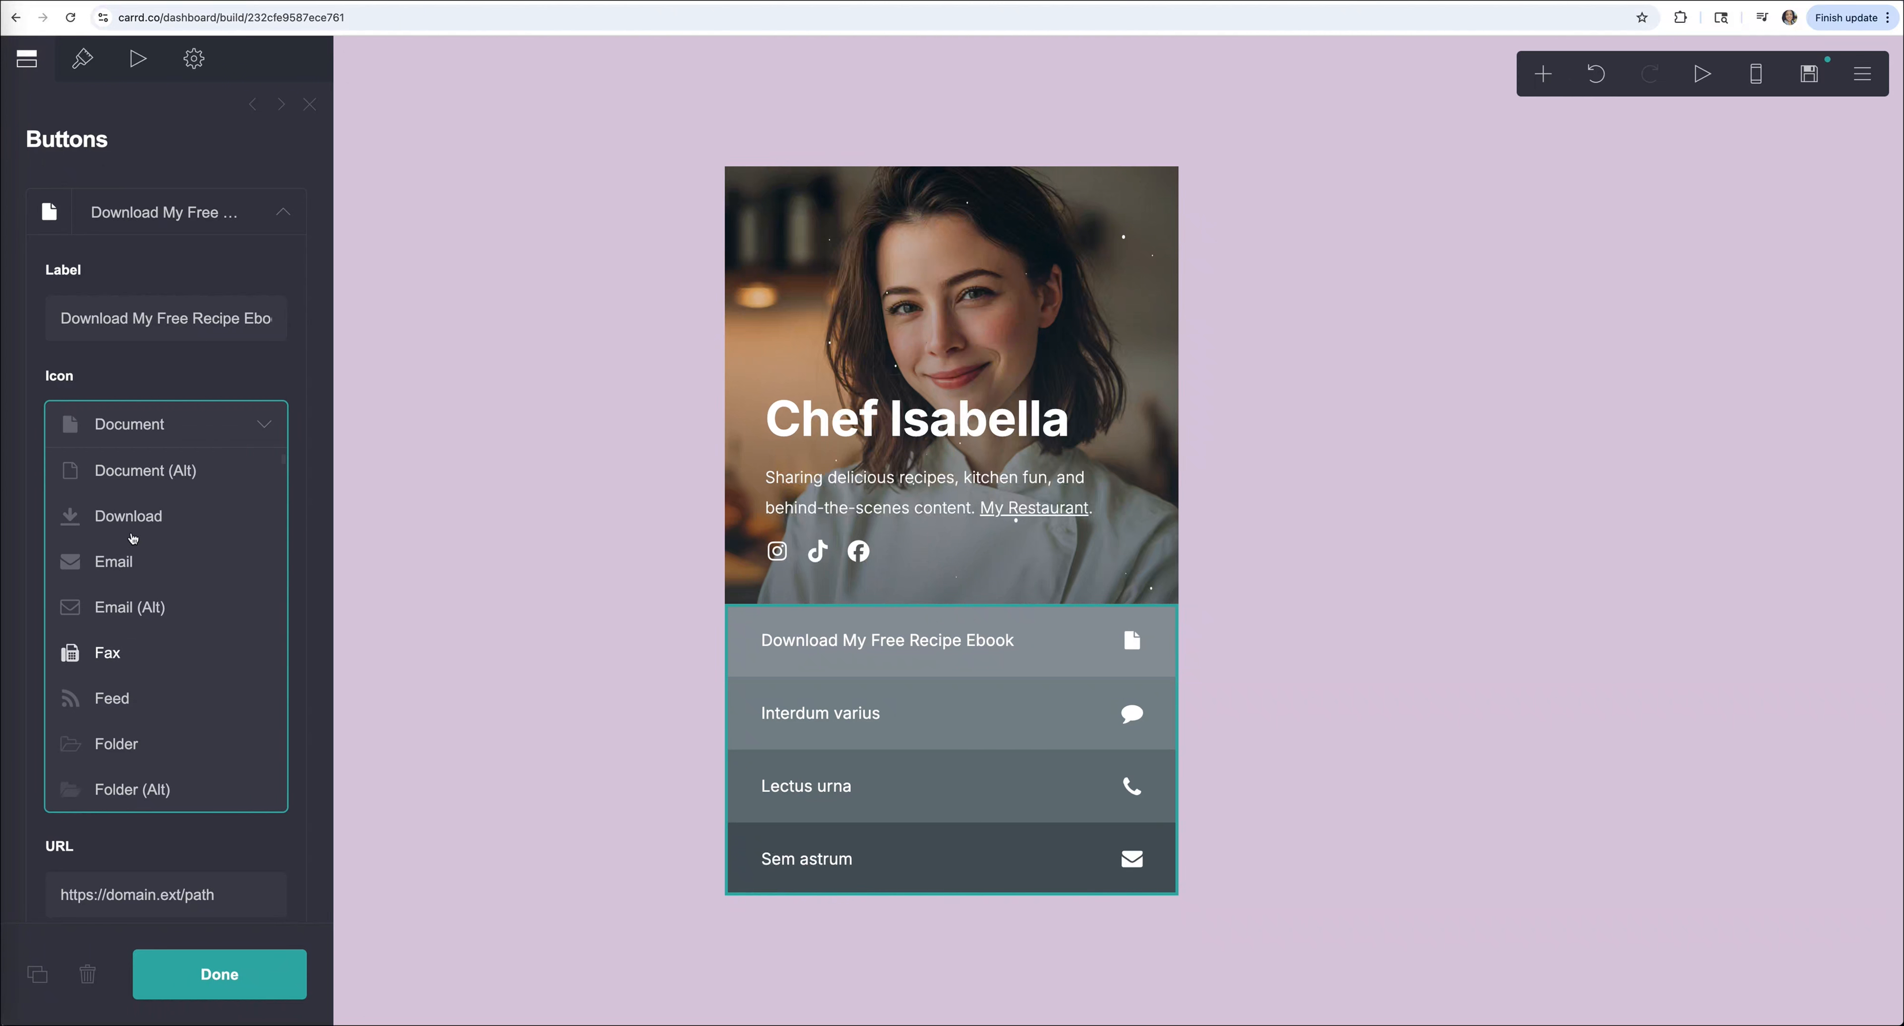
pyautogui.click(104, 519)
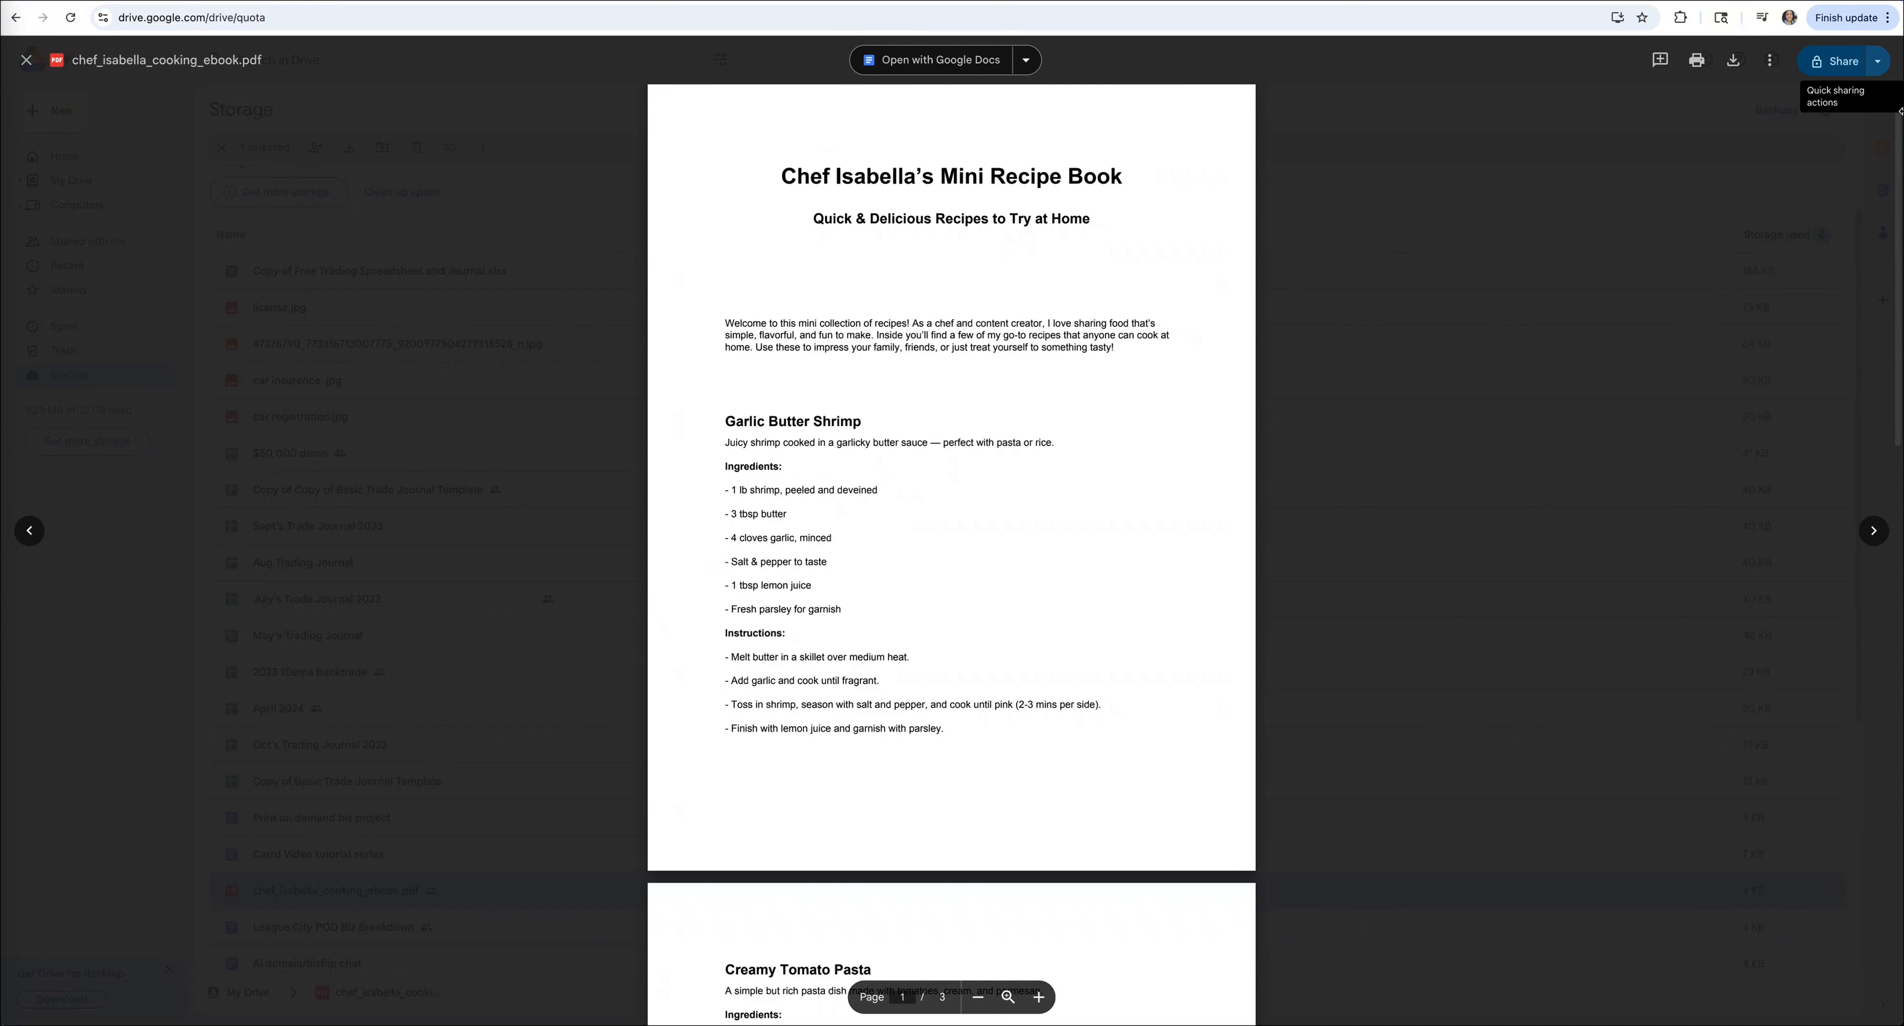
# Copy the sharing link of chef_isabella_cooking_ebook.pdf in Google Drive.
pyautogui.click(1878, 62)
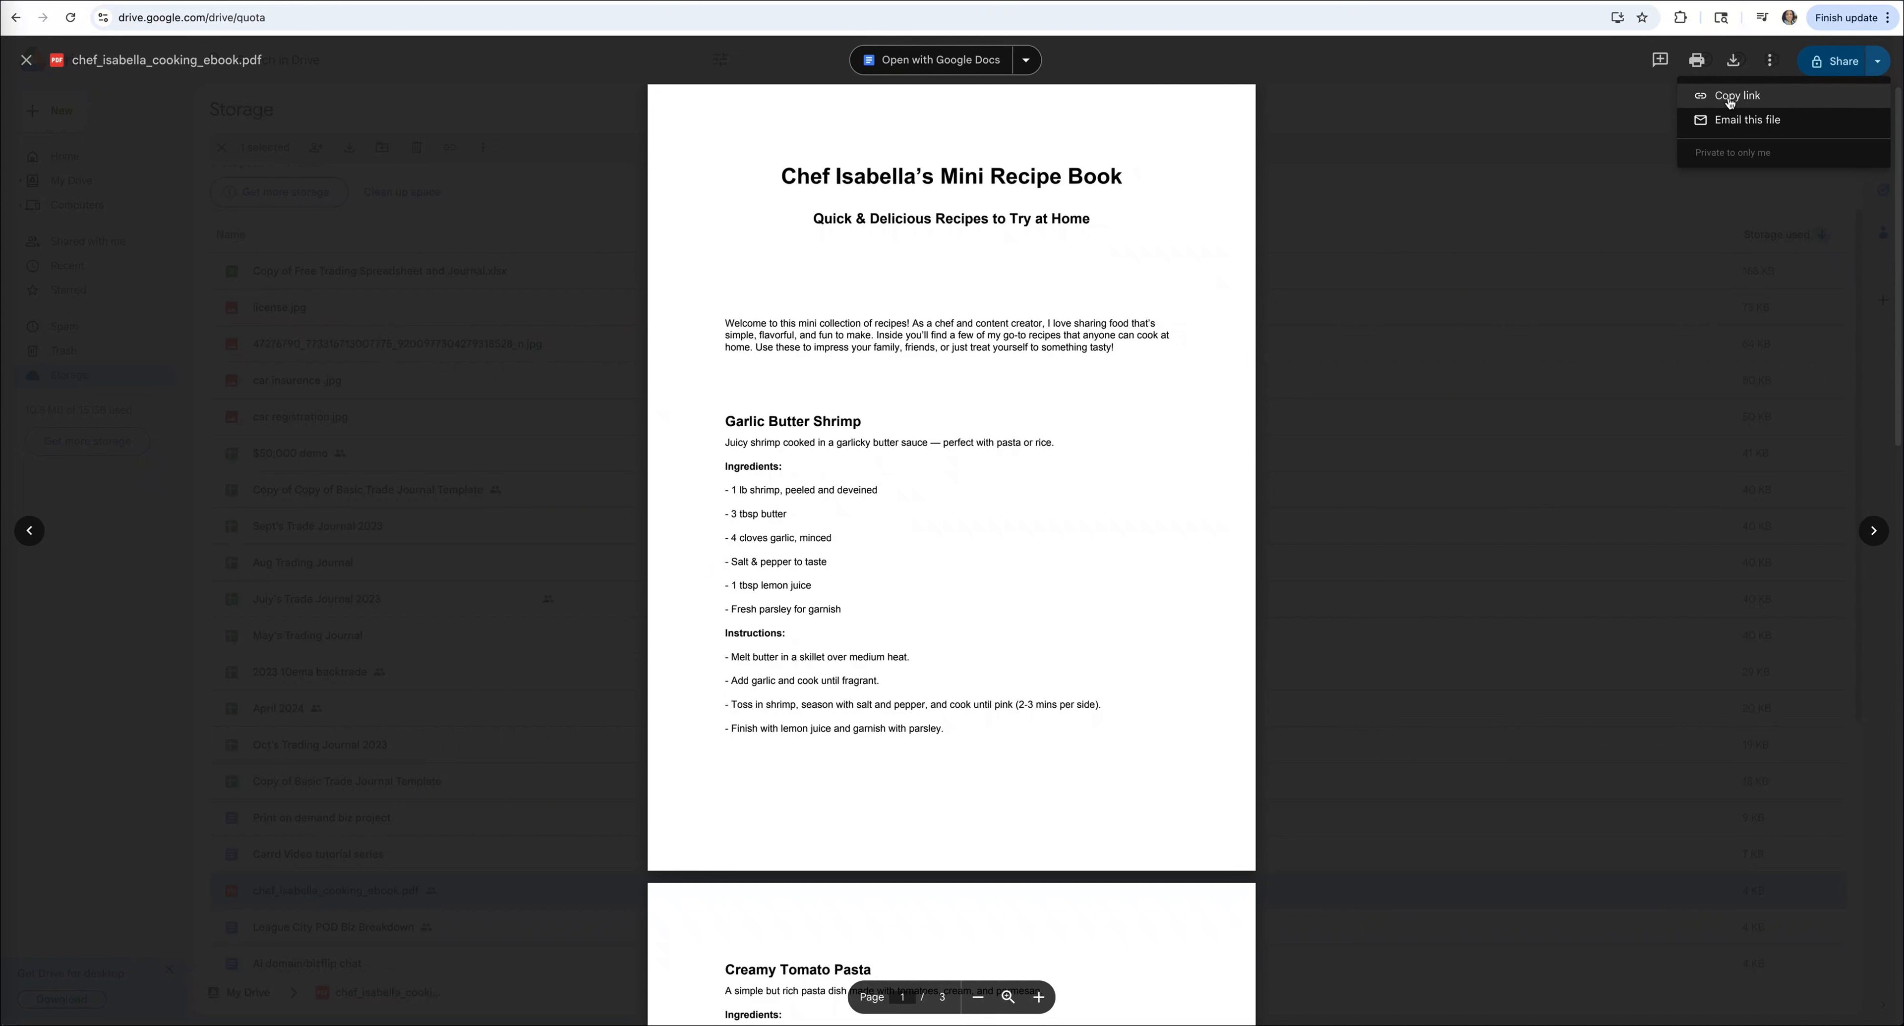
pyautogui.click(1729, 96)
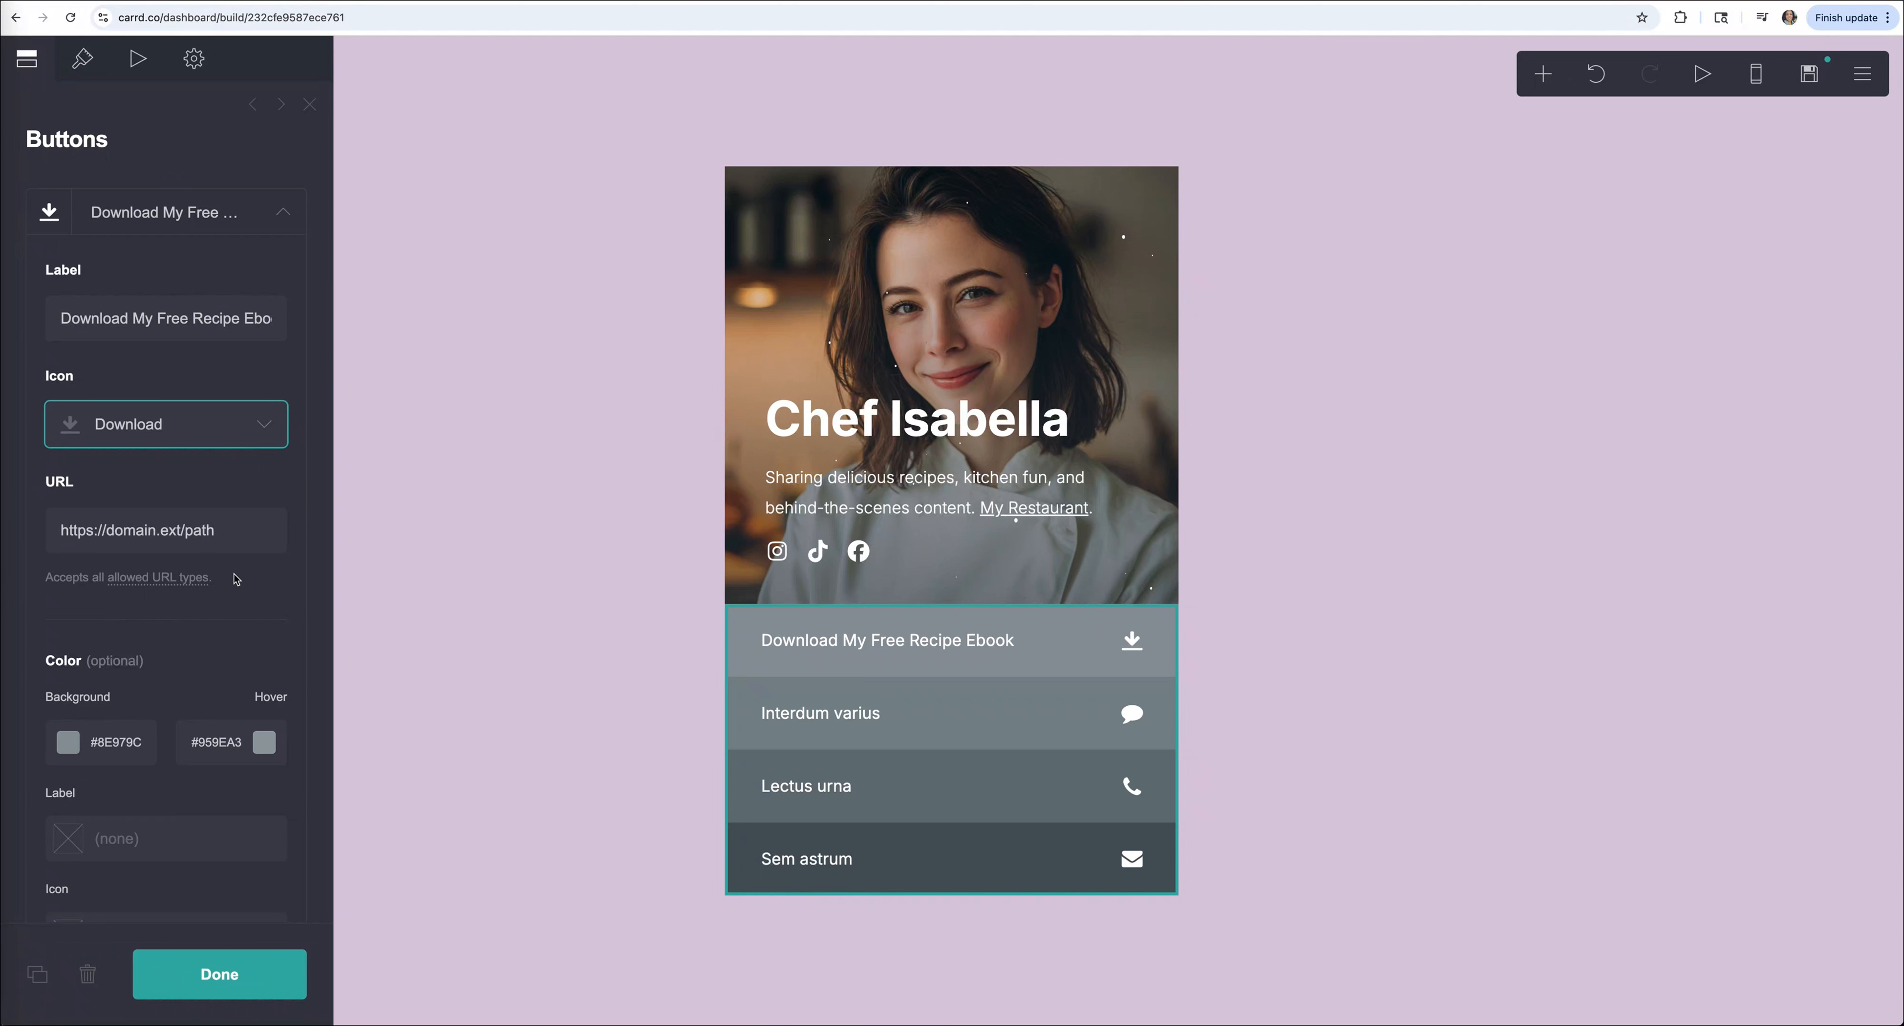
# Set the first link button's URL to the copied Google Drive sharing link of the ebook and close the button settings.
pyautogui.click(170, 424)
pyautogui.click(194, 433)
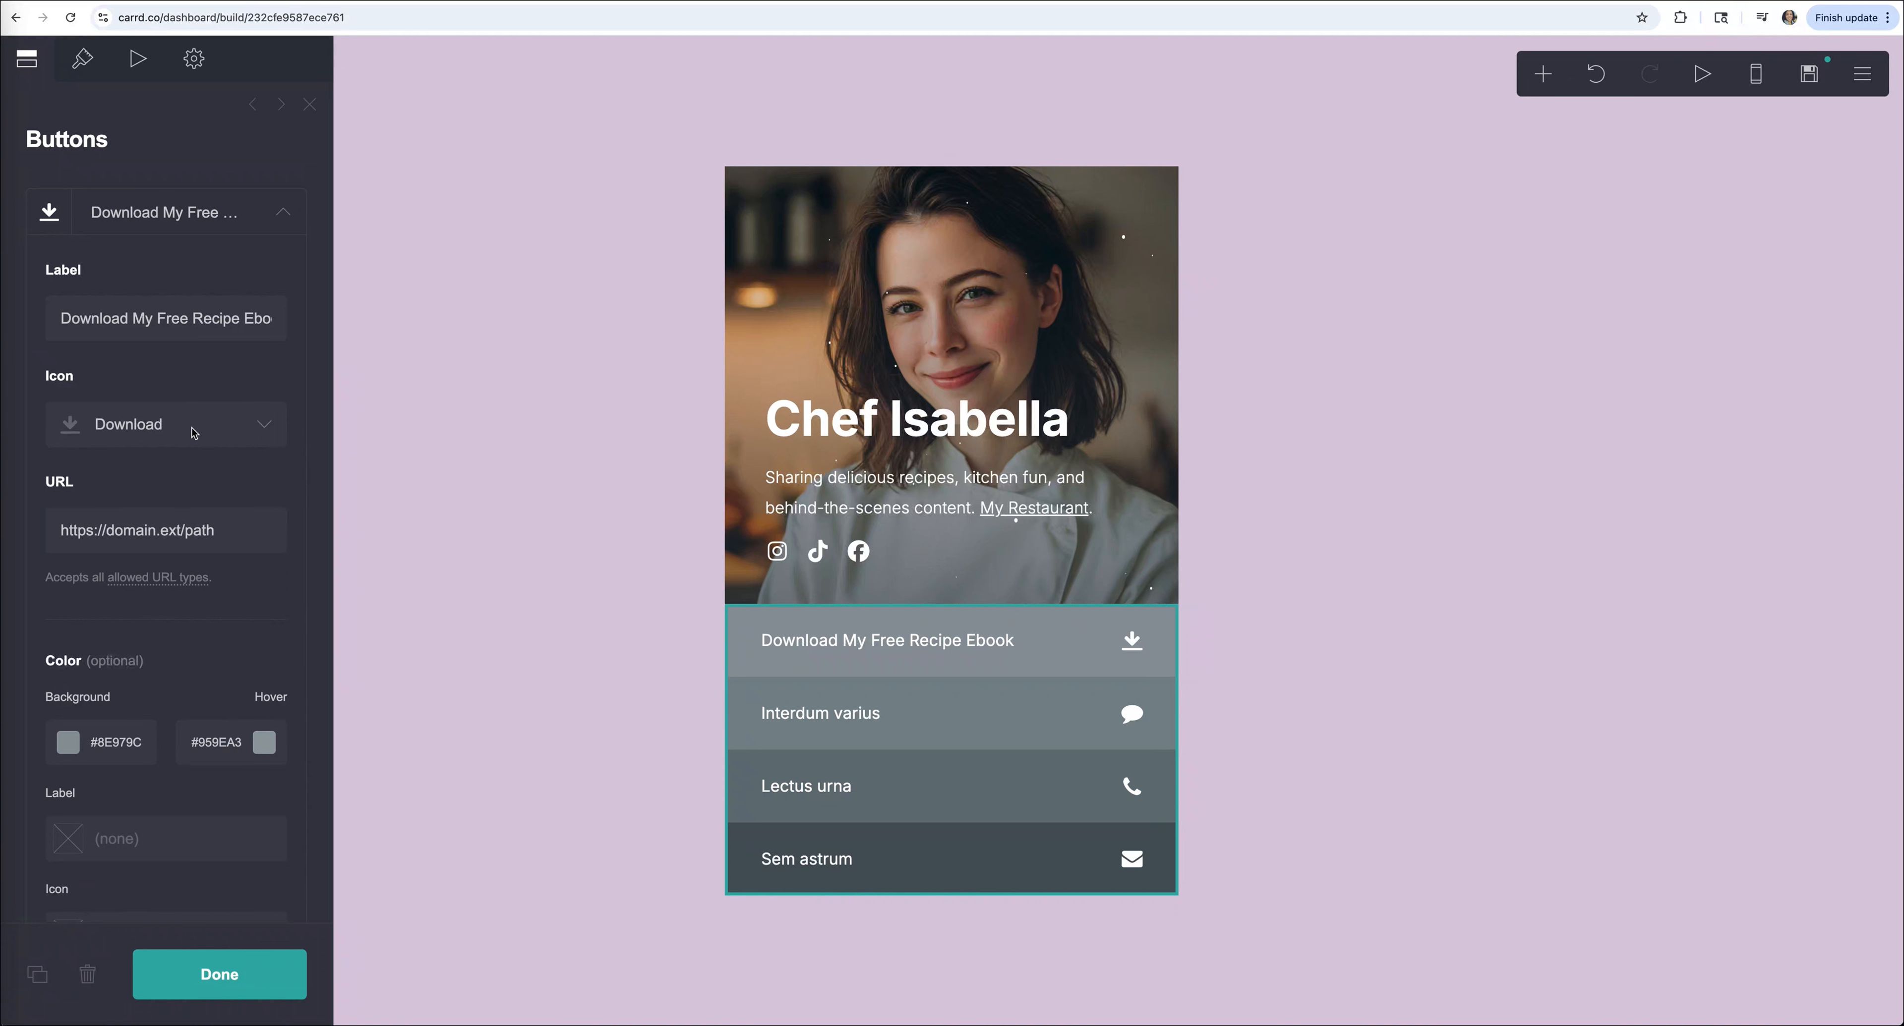
pyautogui.moveTo(229, 530); pyautogui.dragTo(51, 528)
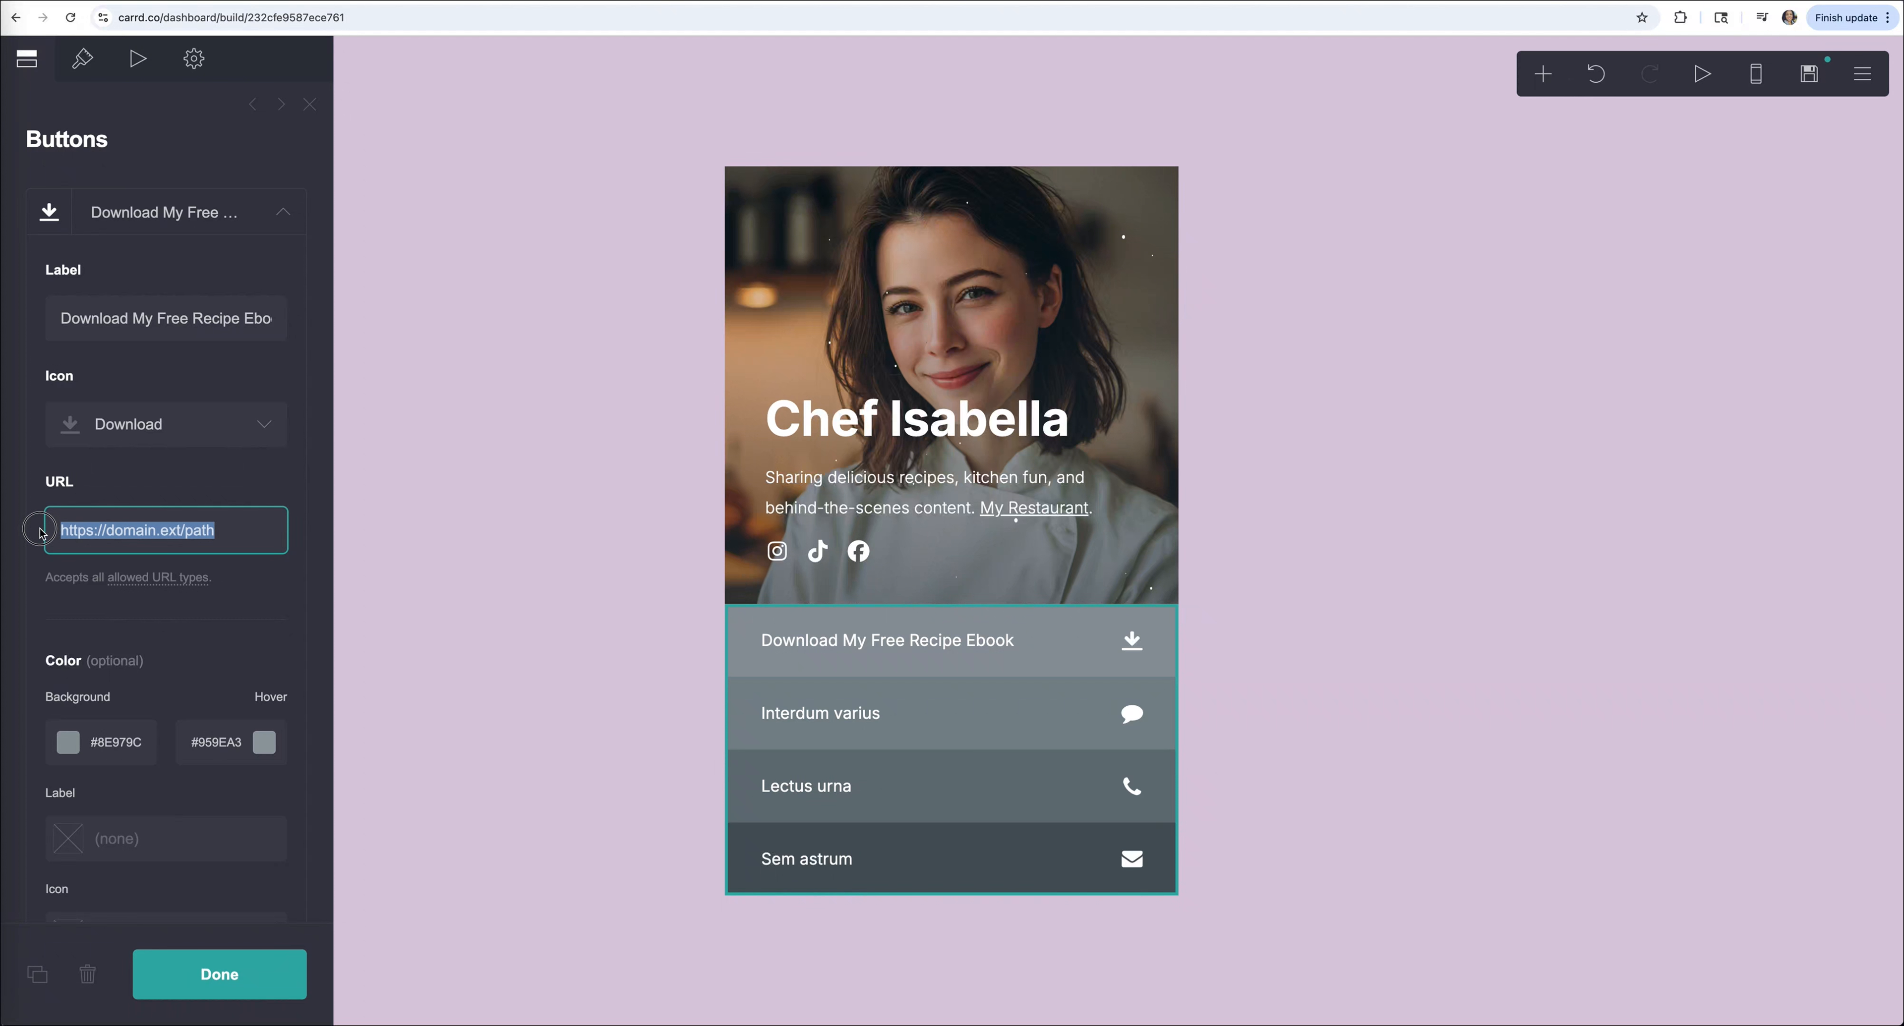
pyautogui.press('super+v')
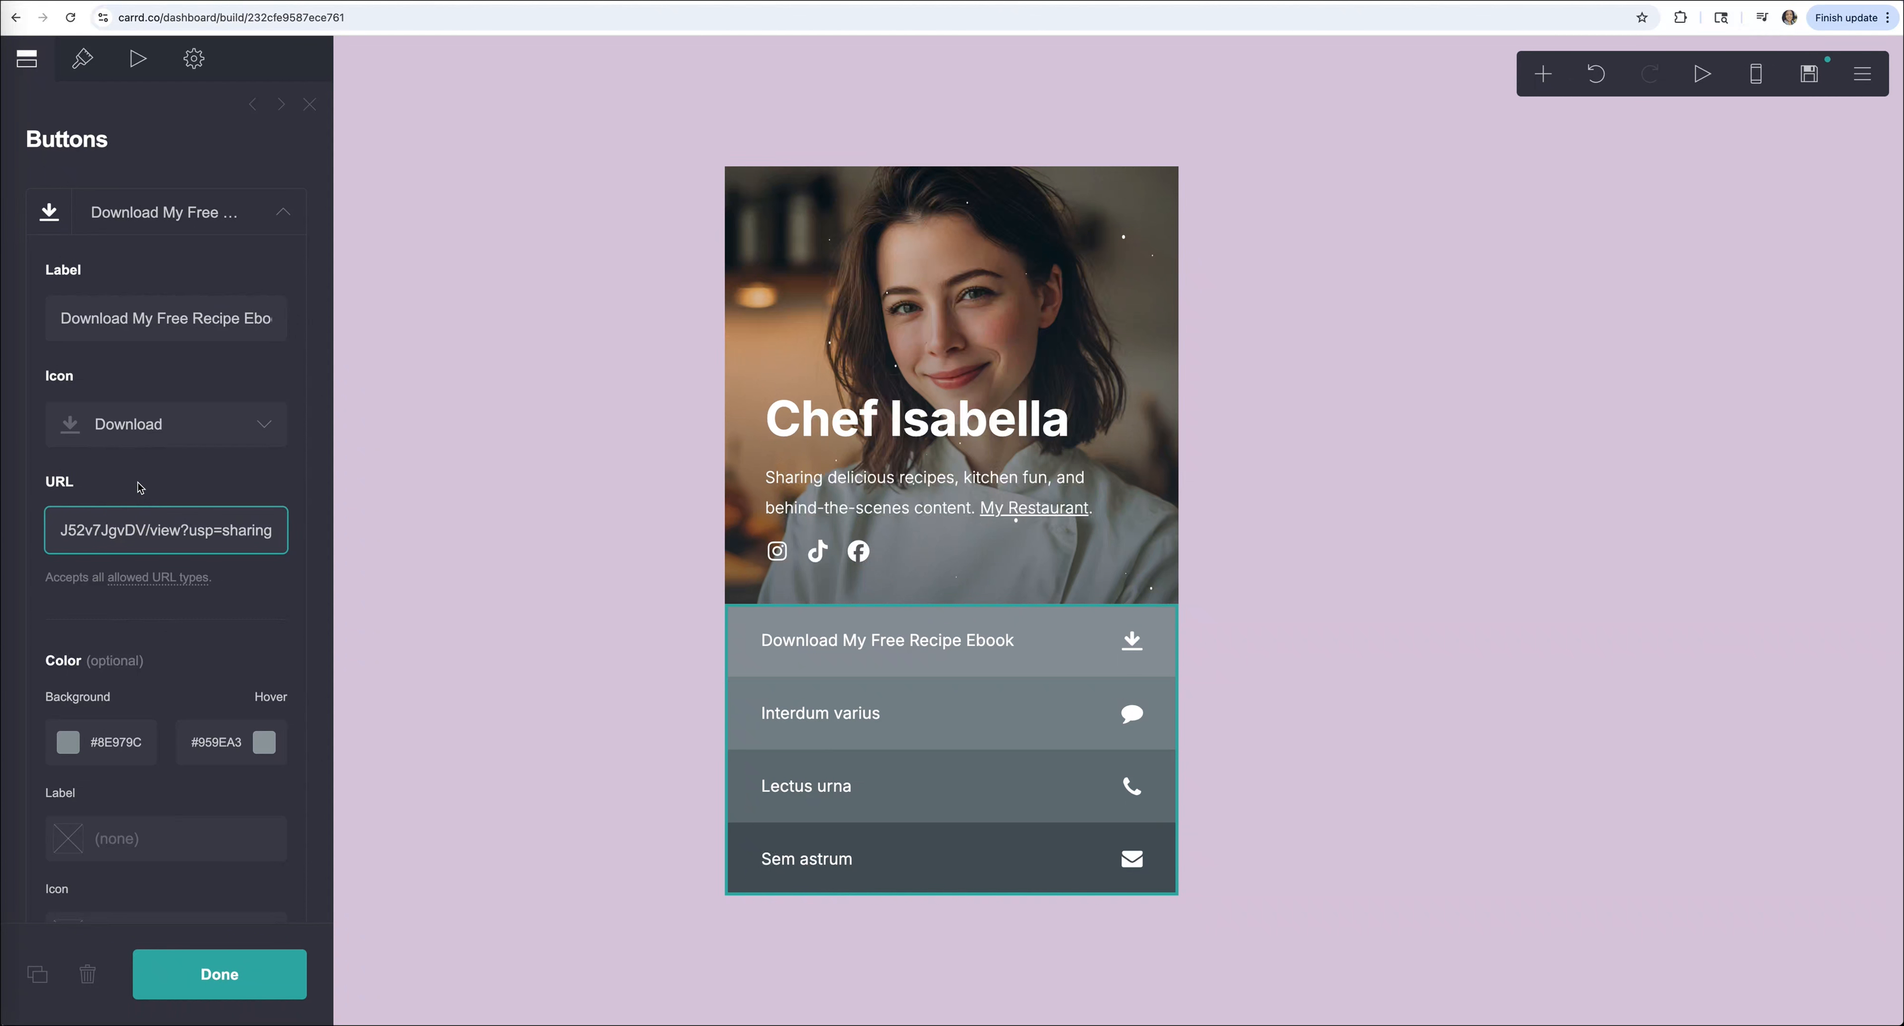
pyautogui.click(140, 487)
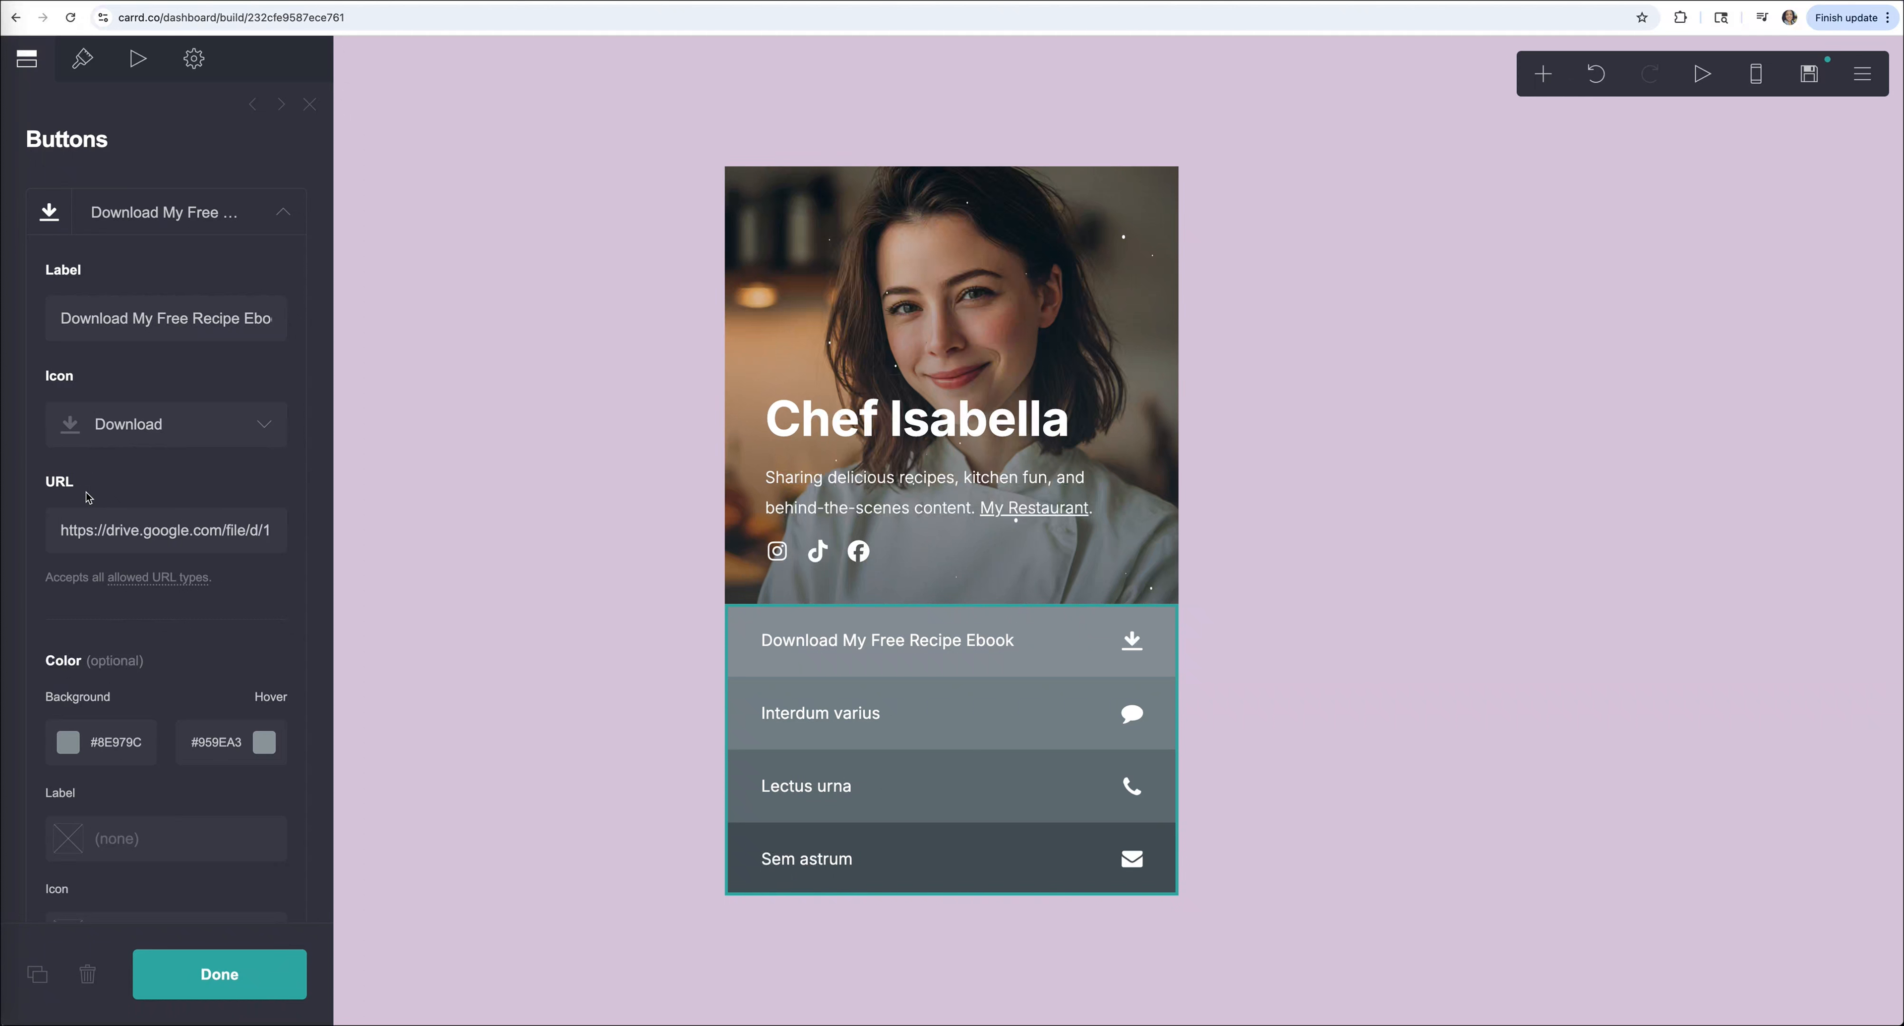
pyautogui.click(219, 974)
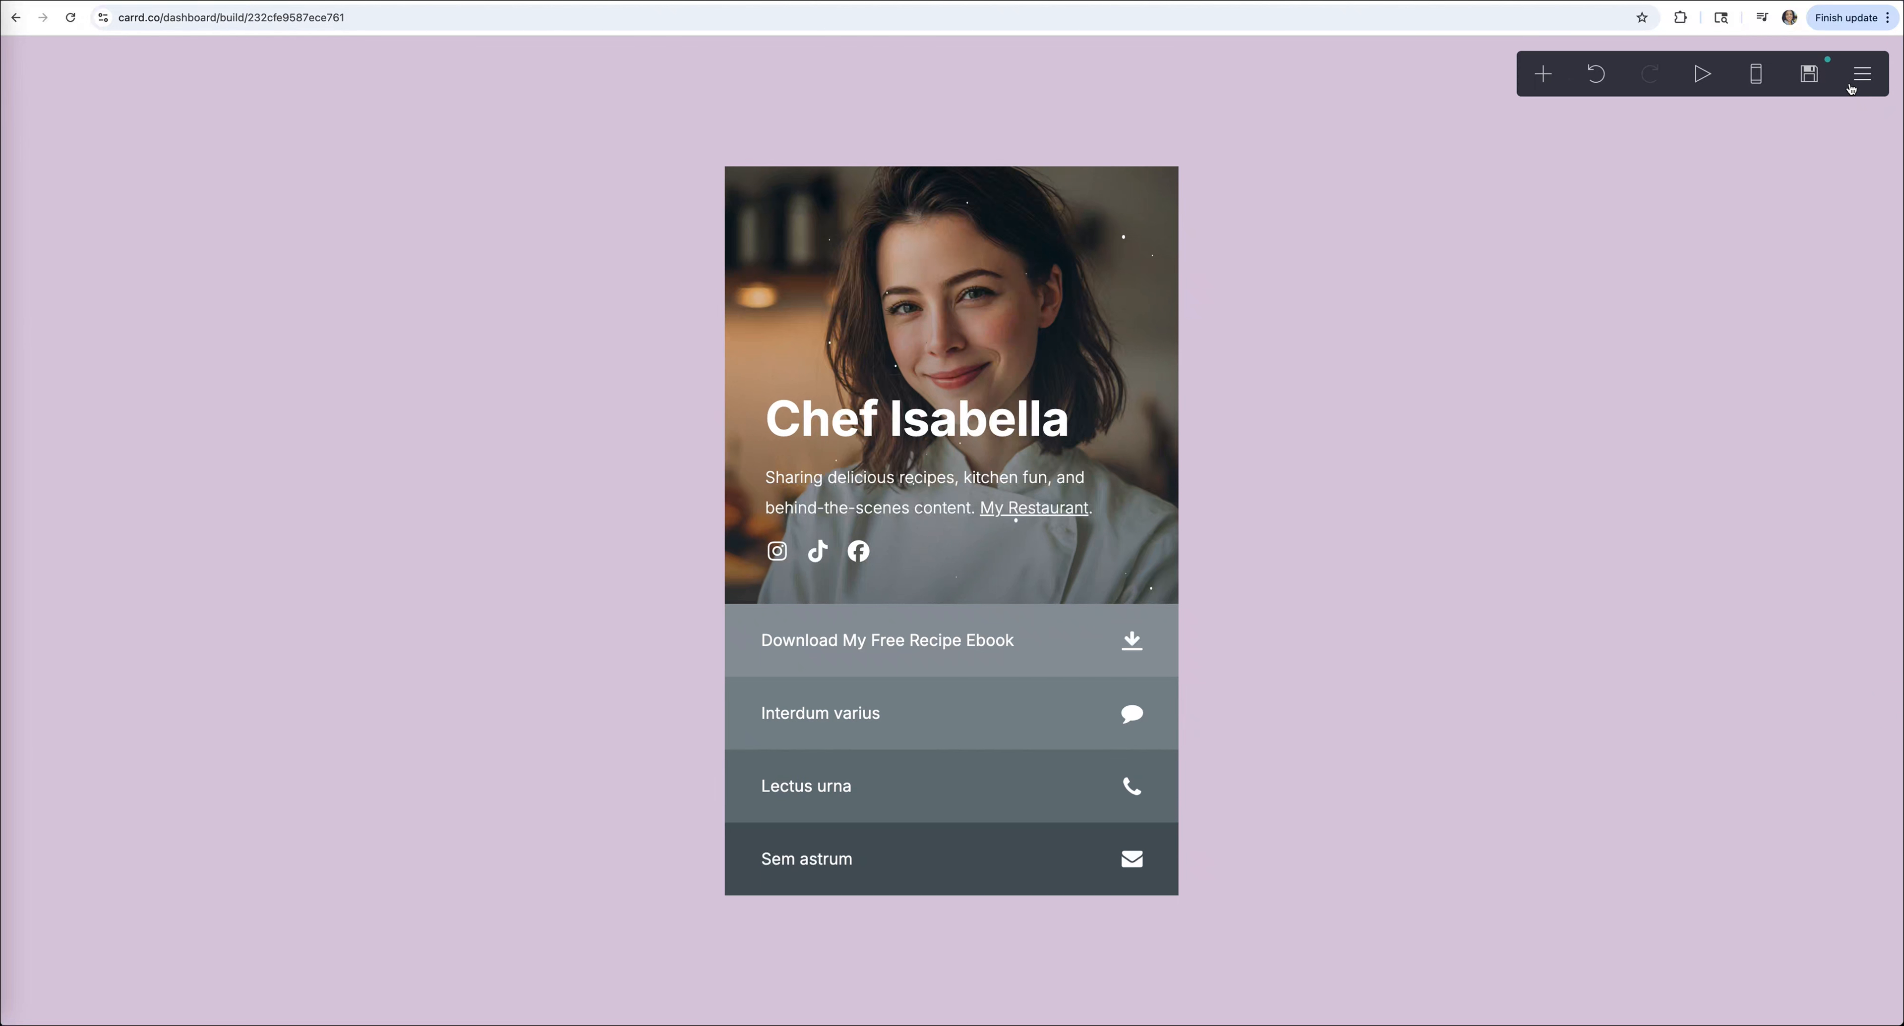
# Publish the page to chefisabellasite.carrd.co, using the chef's name as both the title and the description.
pyautogui.click(1809, 75)
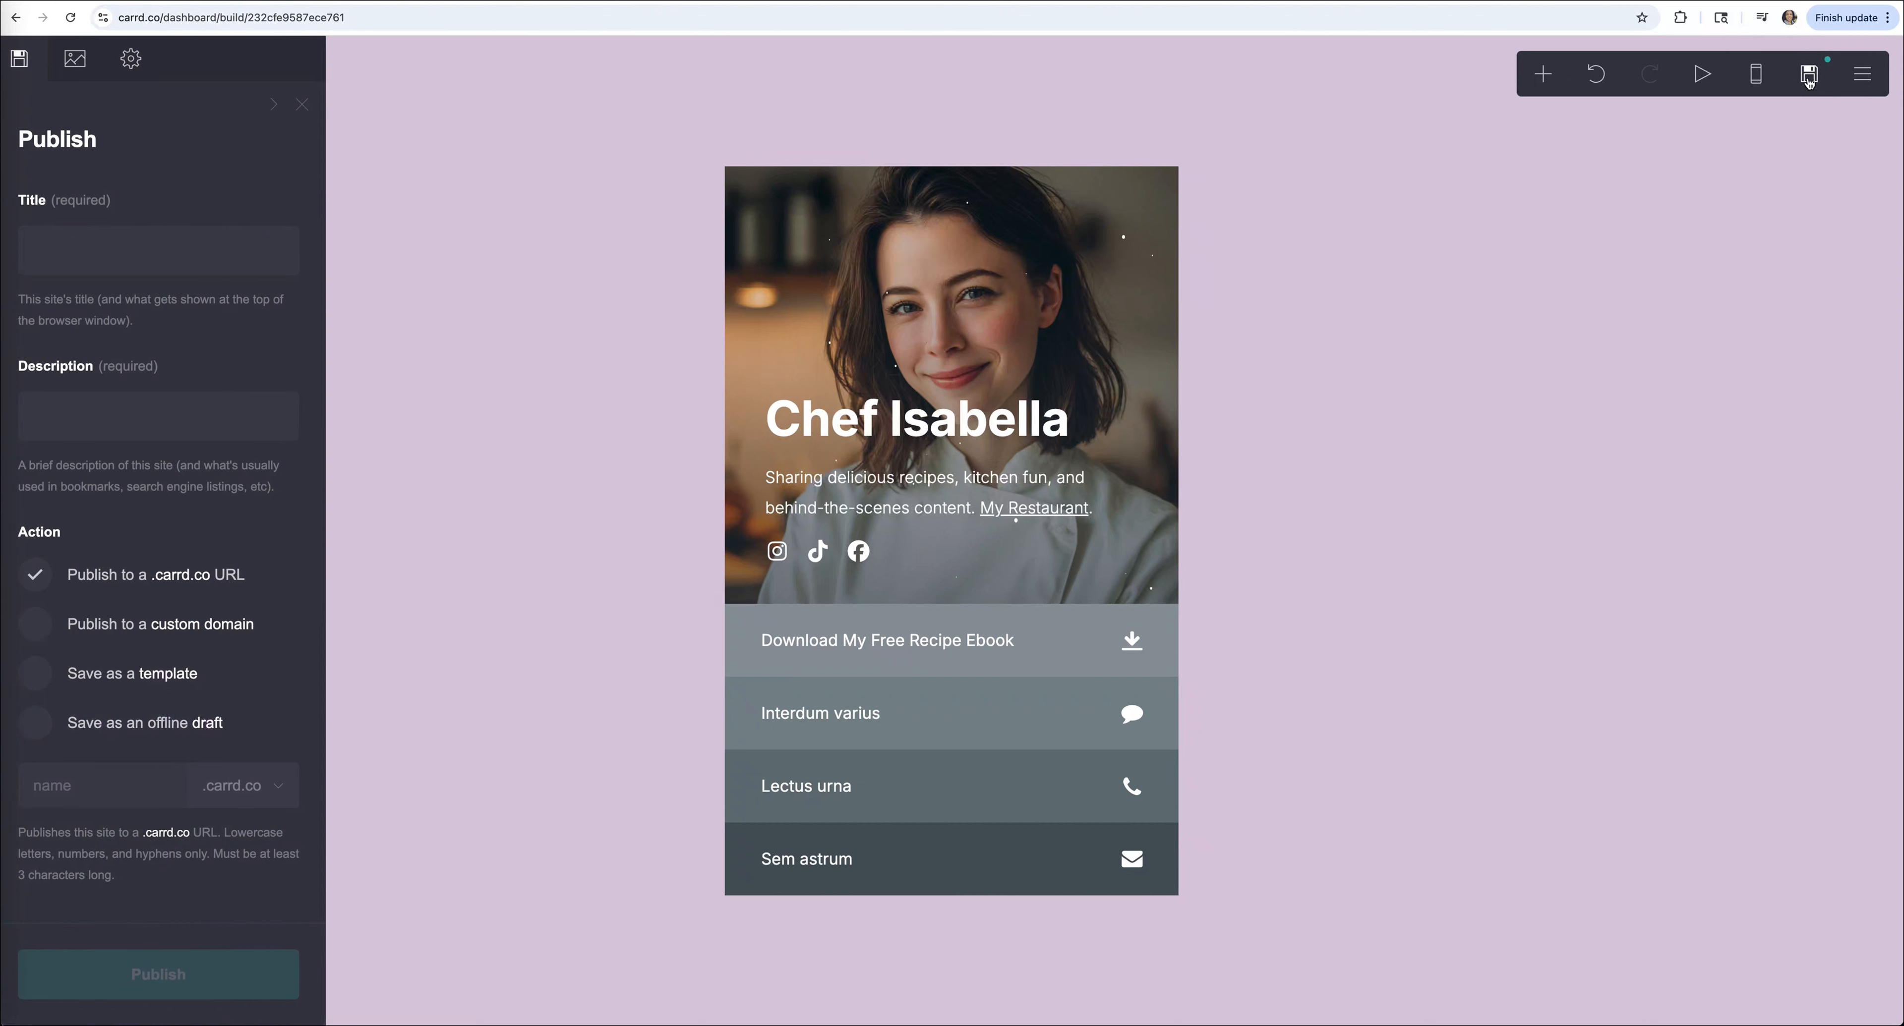
pyautogui.click(133, 251)
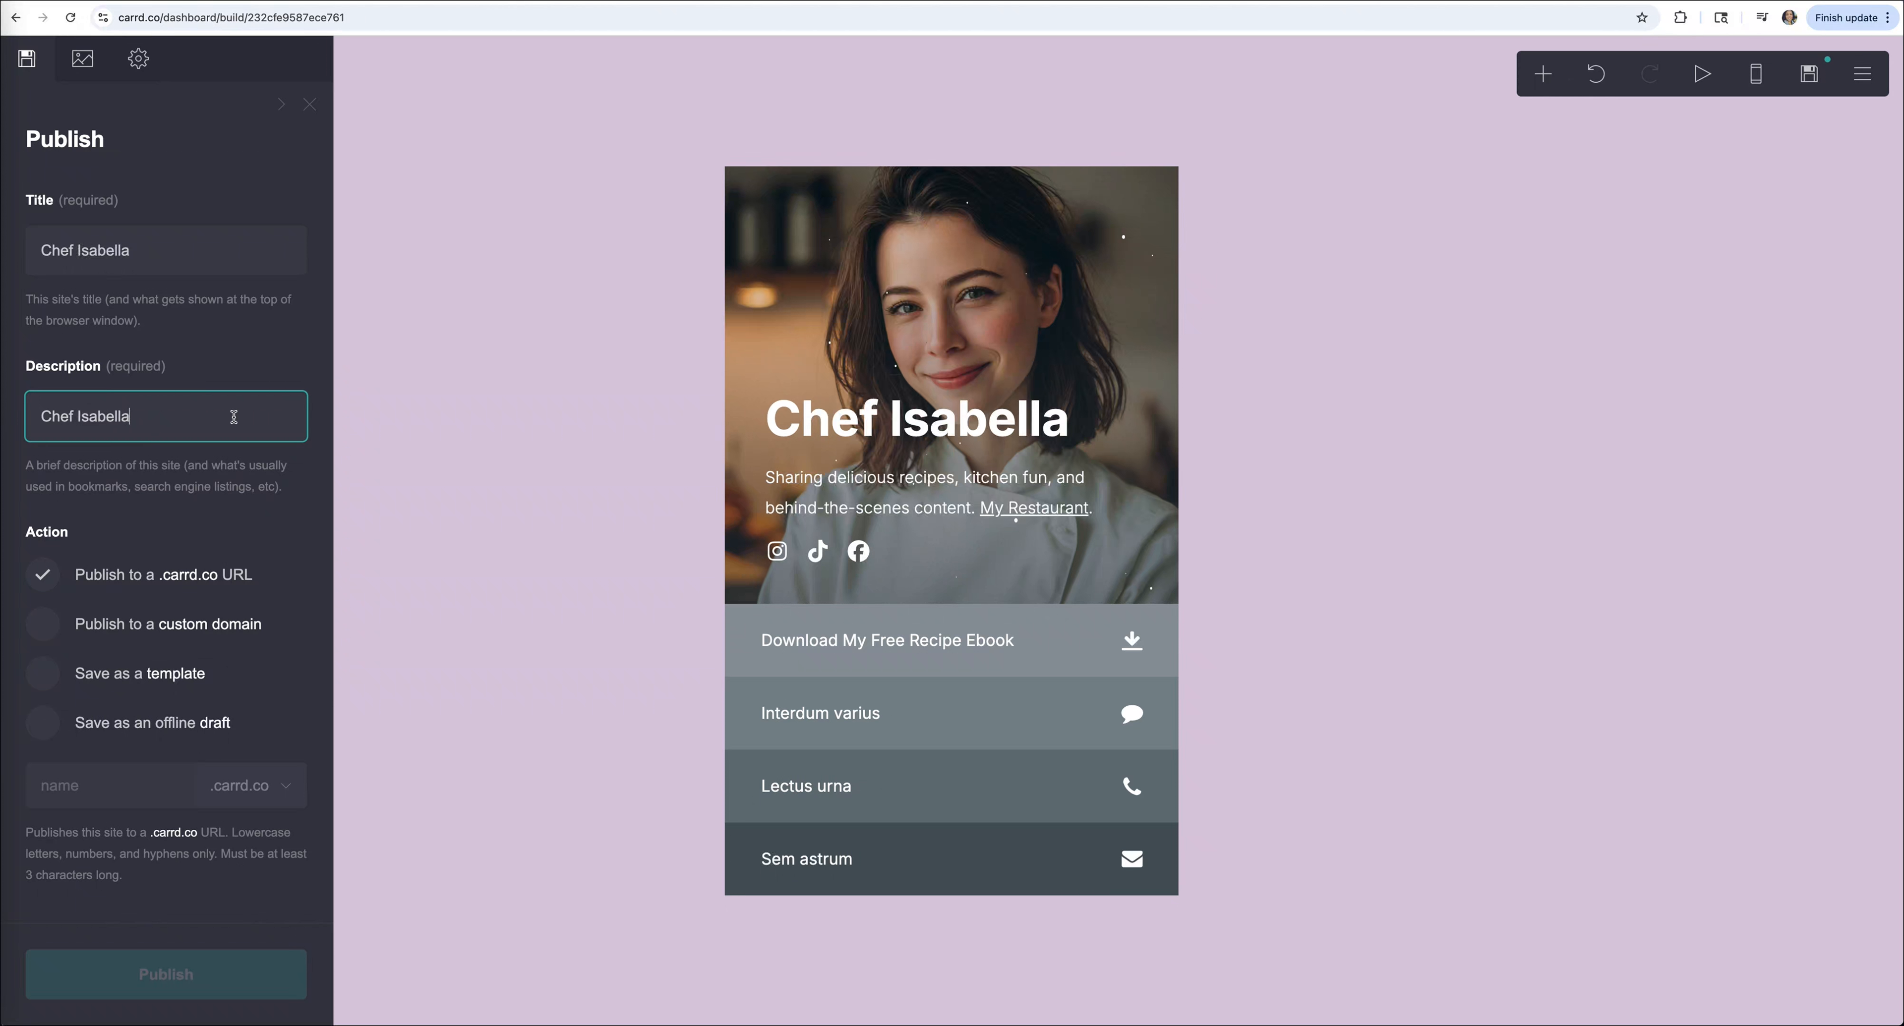
pyautogui.scroll(-1, 187, 639)
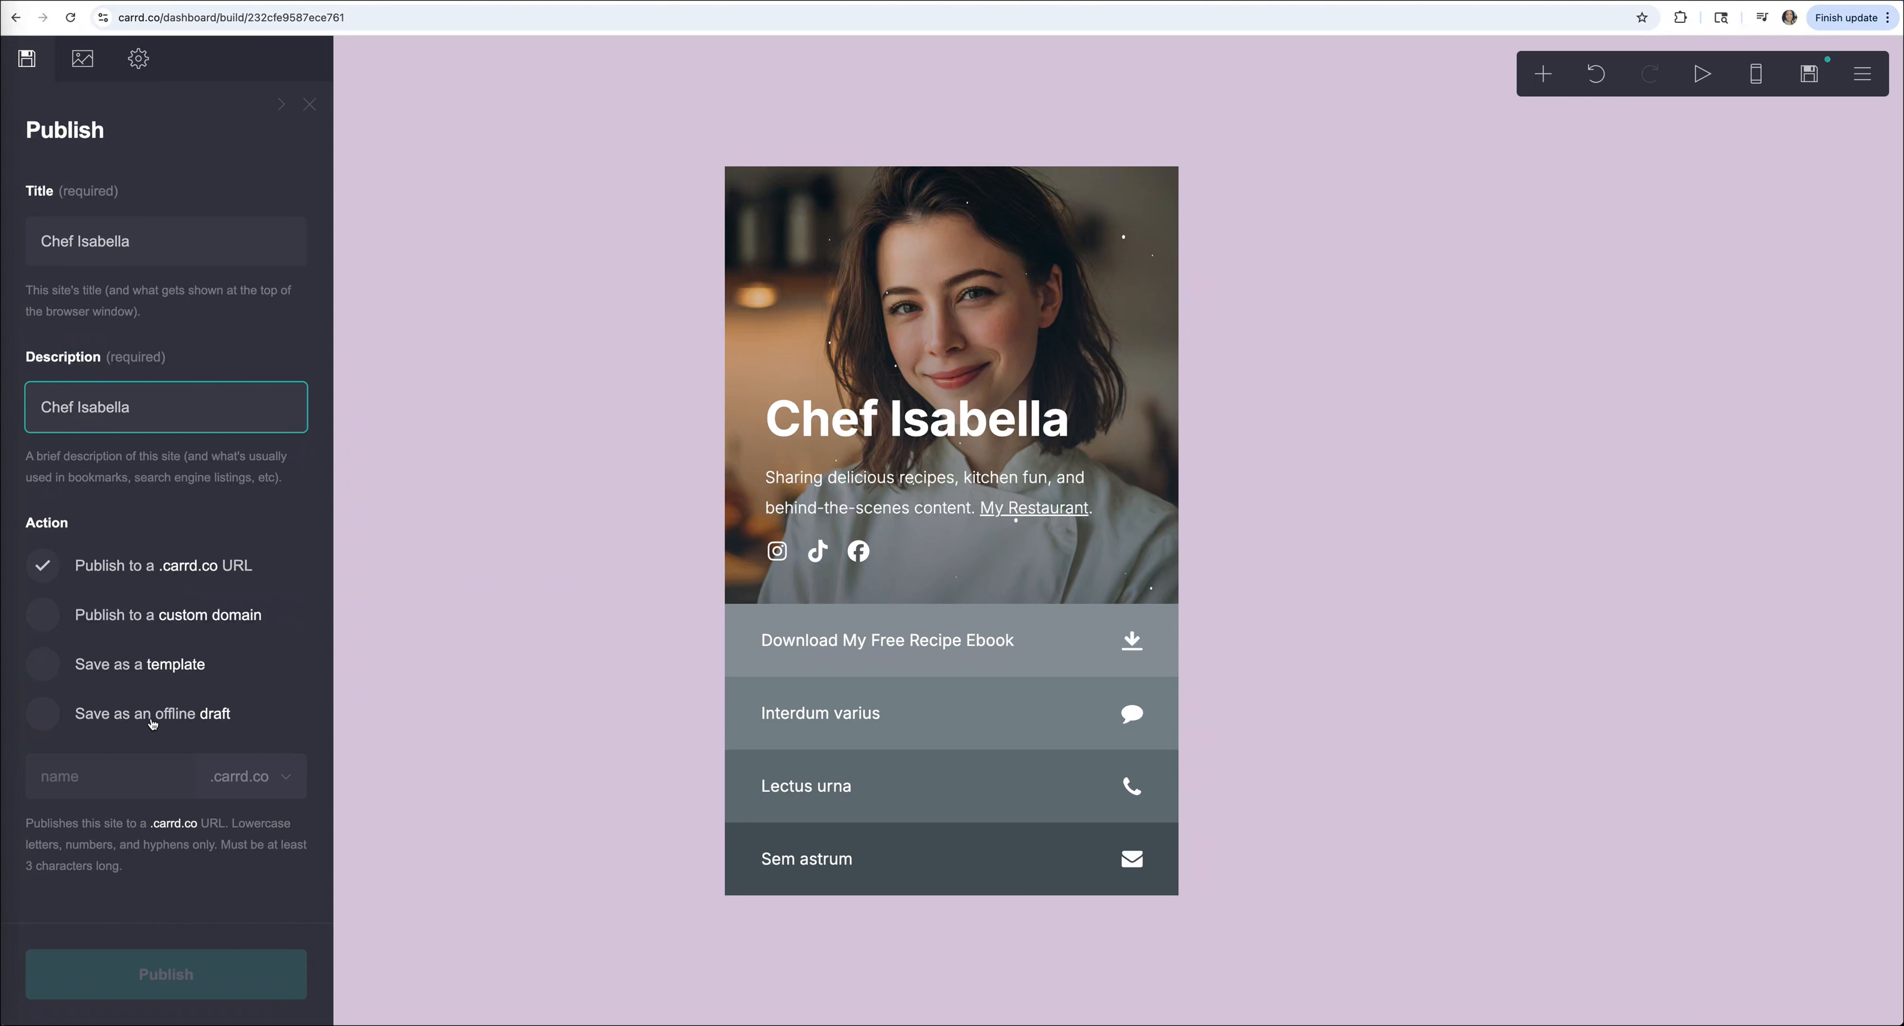
pyautogui.click(167, 769)
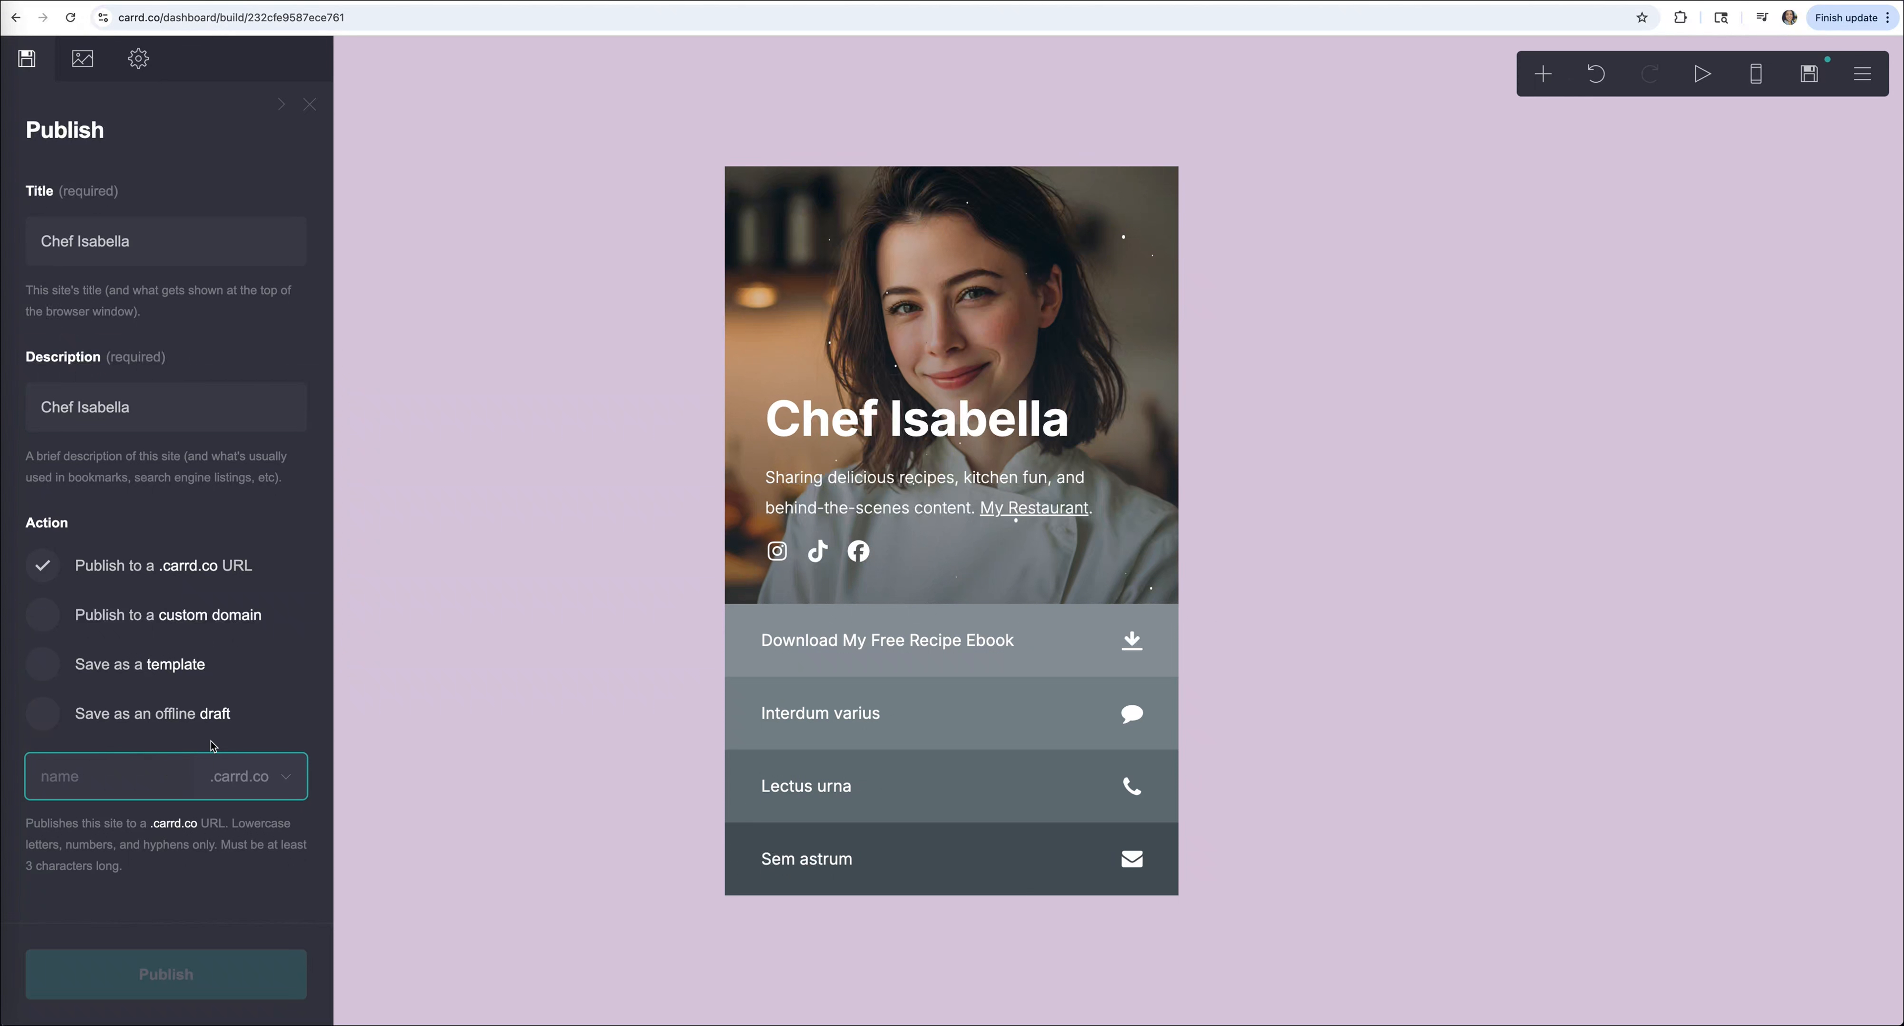
pyautogui.write('chefisabellasite')
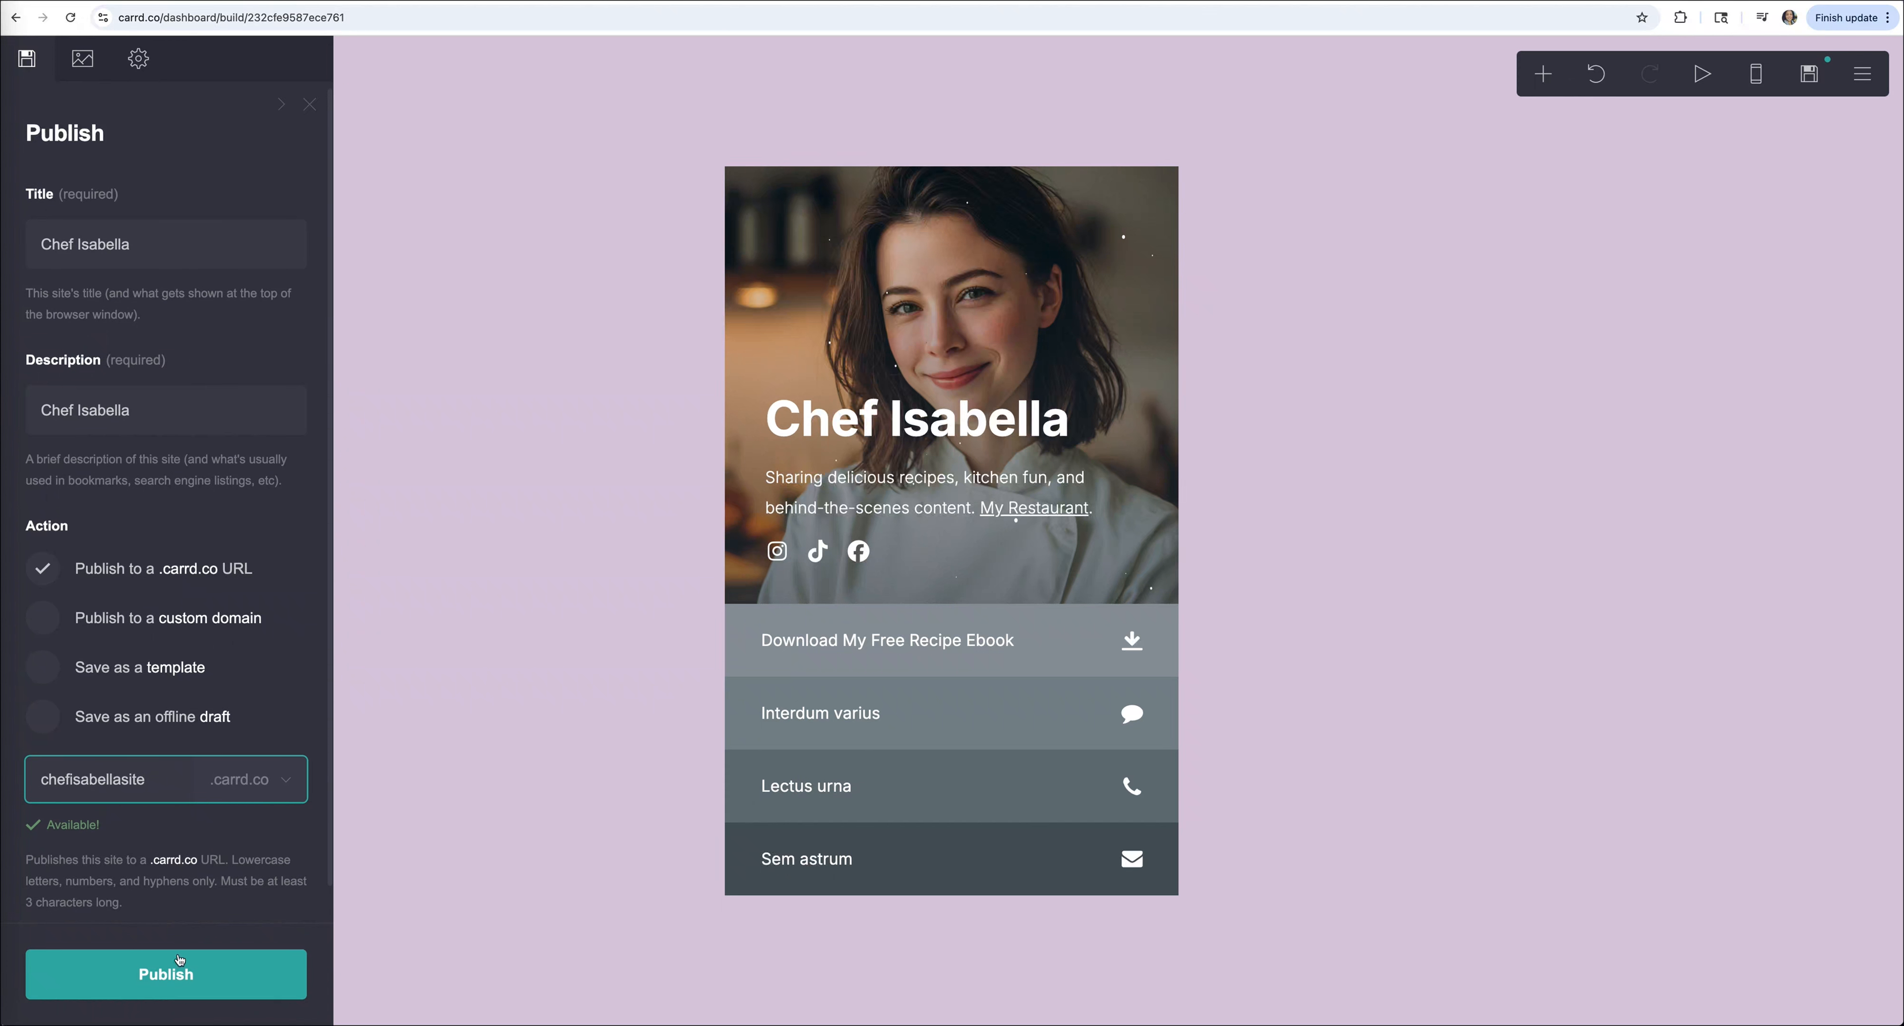
pyautogui.click(183, 975)
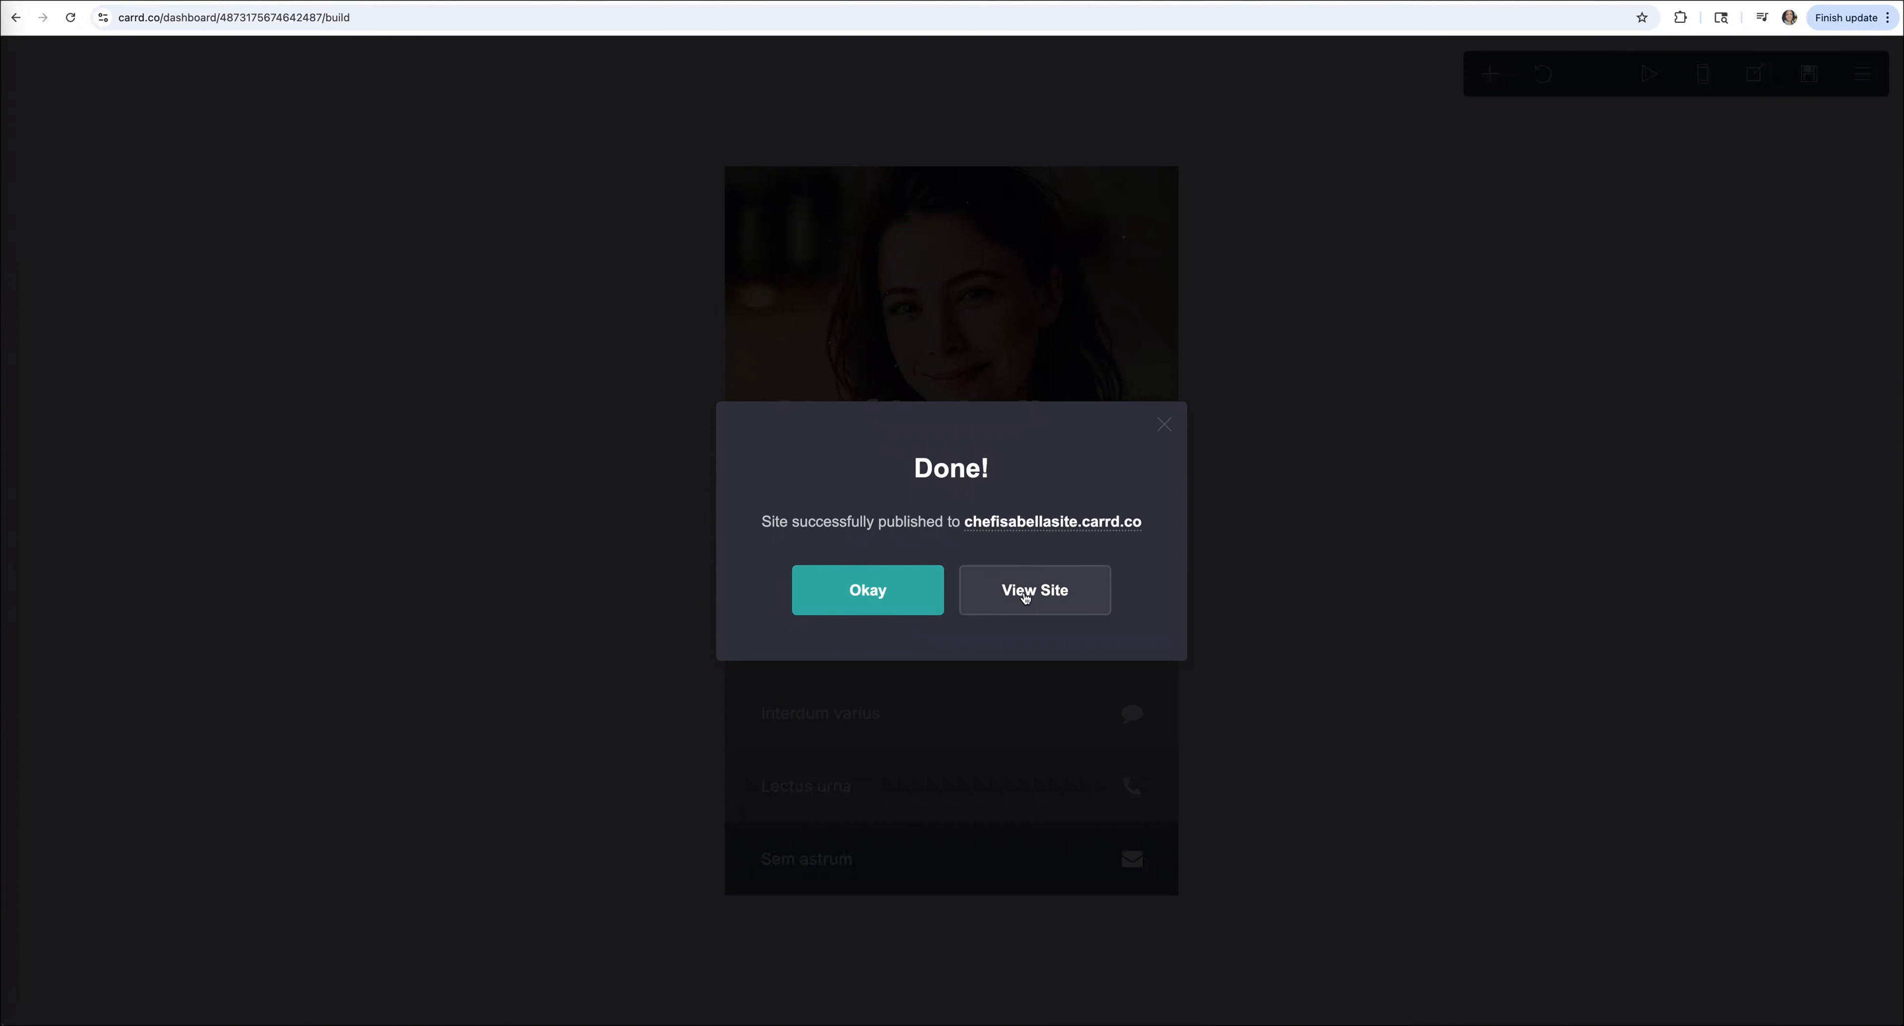
pyautogui.click(894, 593)
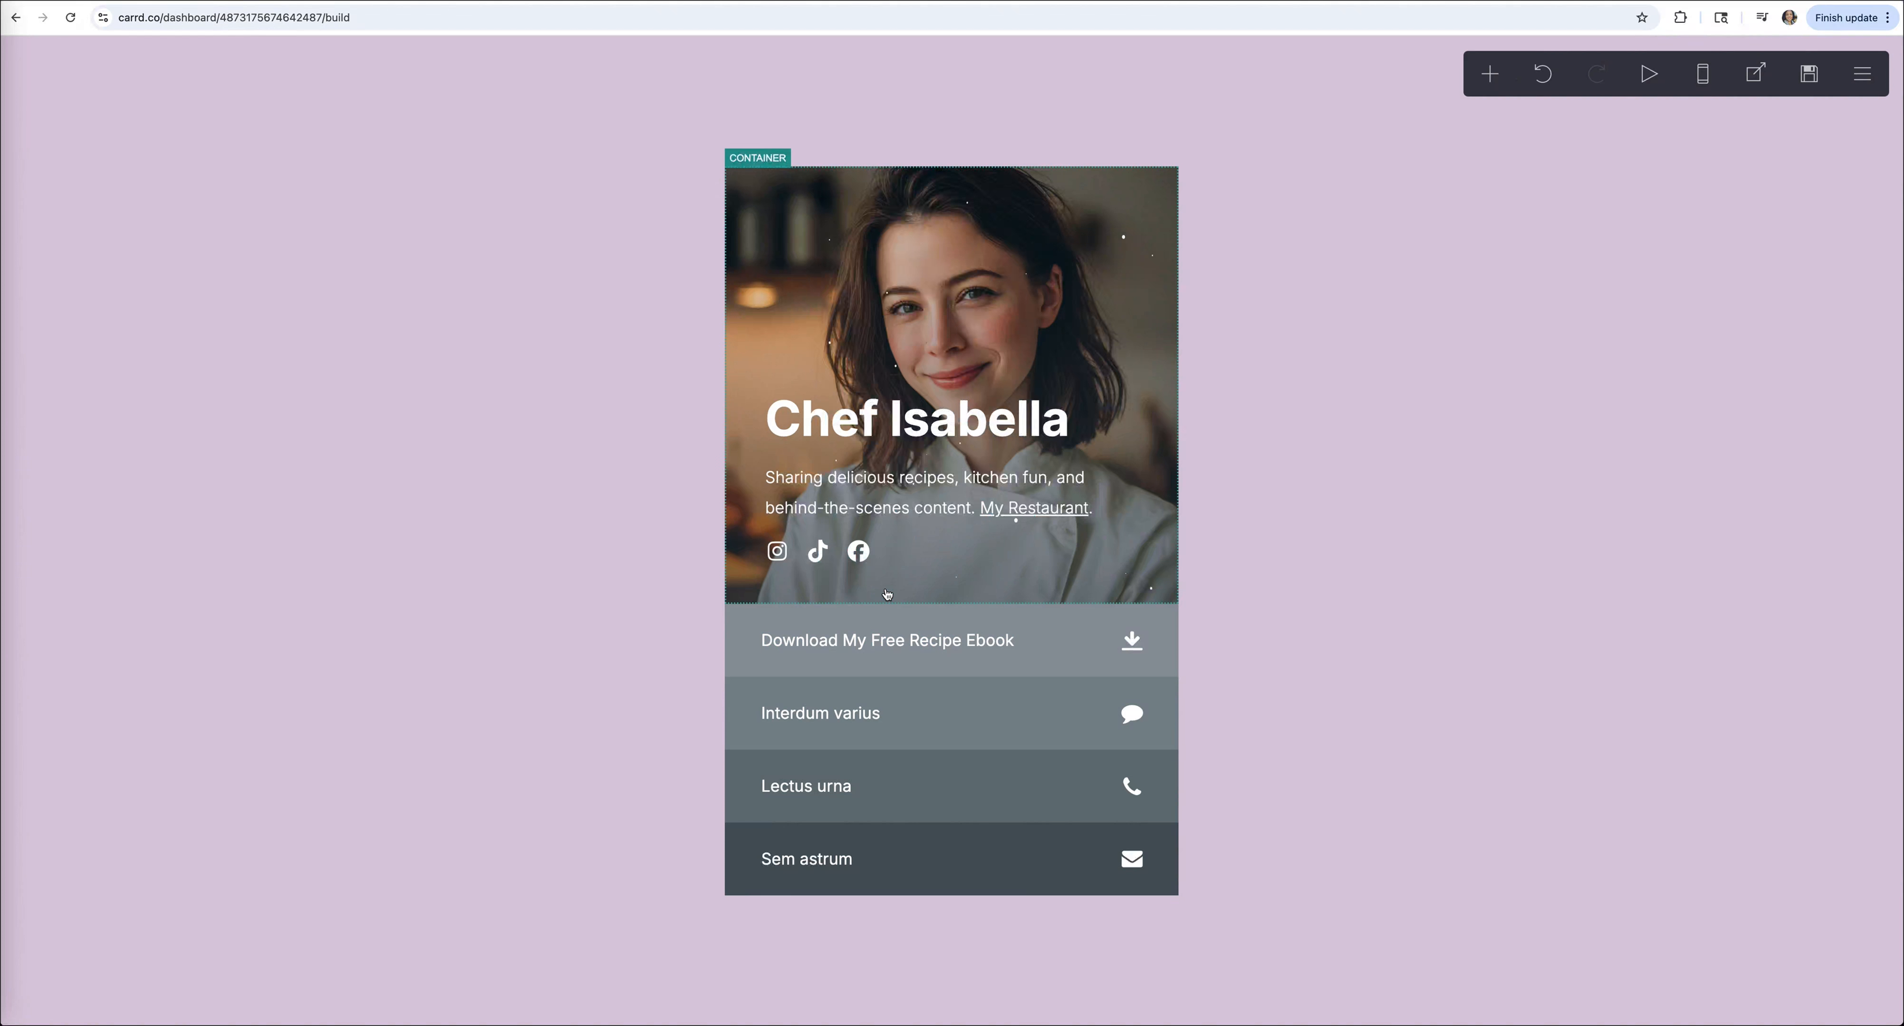
# View the published site, test its ebook download link by looking through the PDF, and return to the editor.
pyautogui.click(1755, 77)
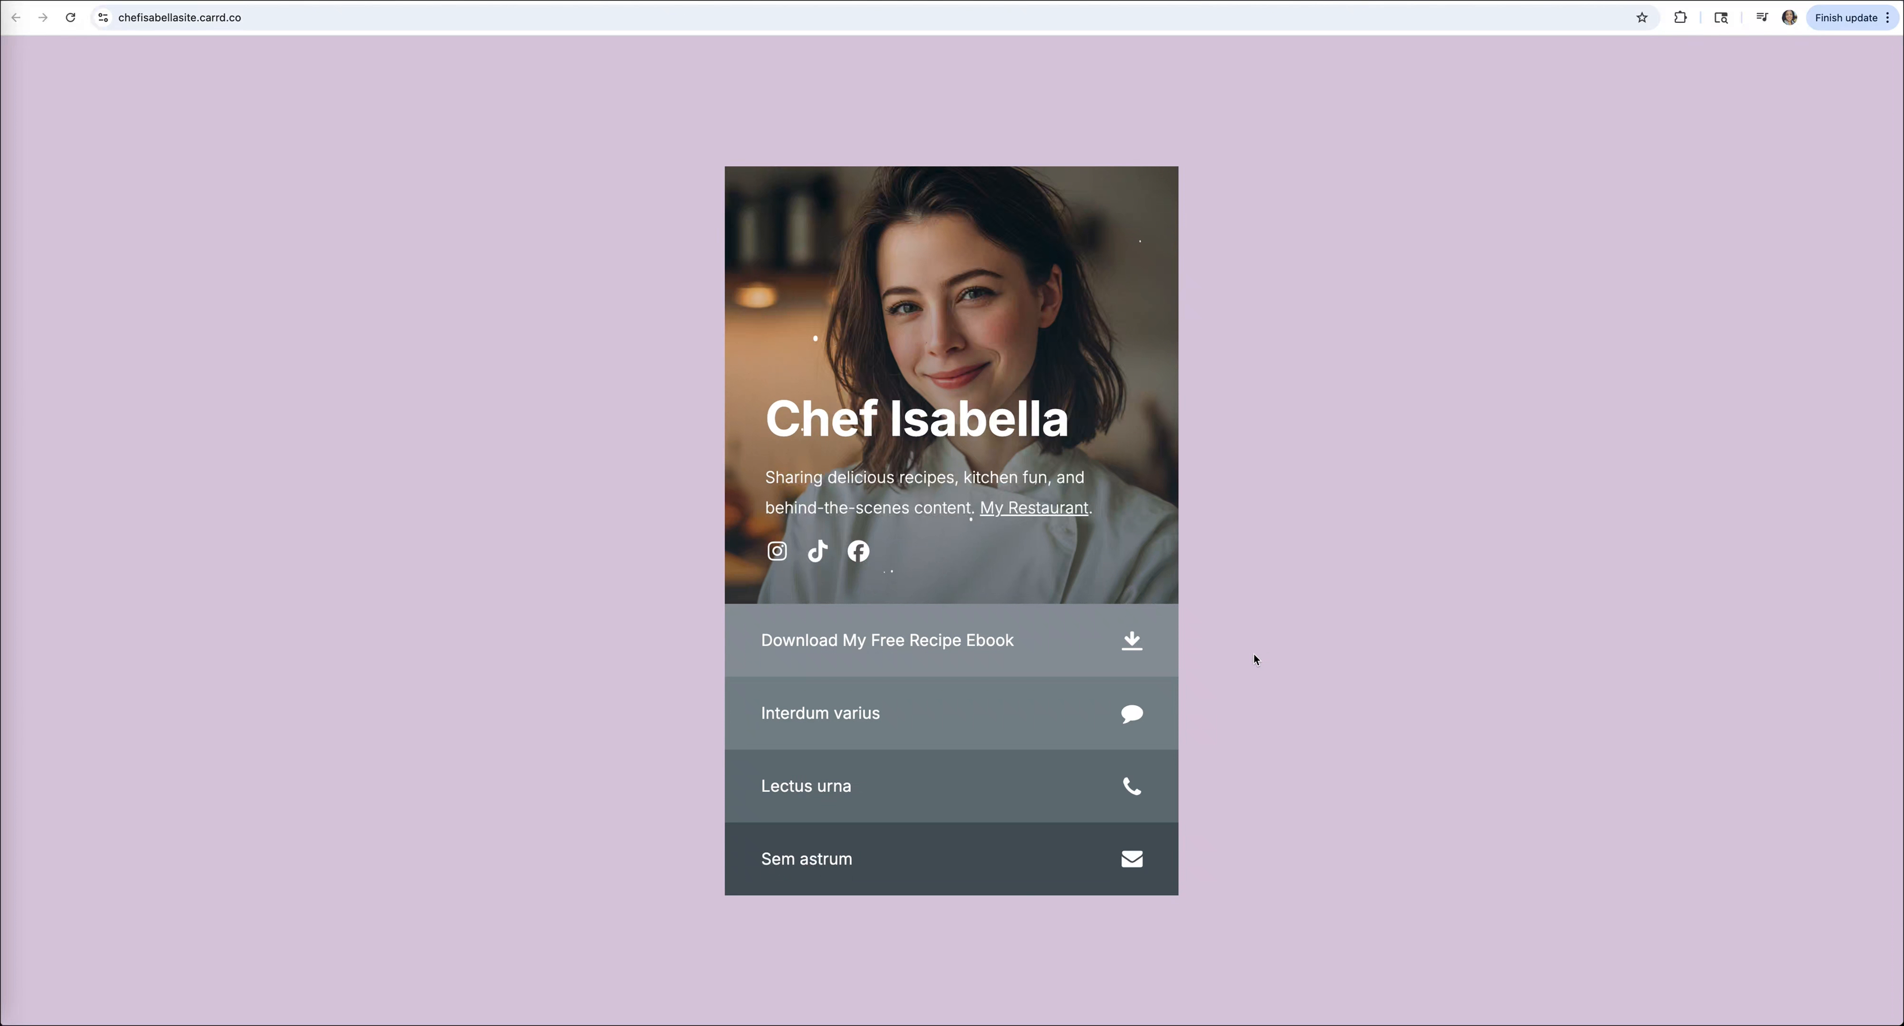
pyautogui.click(1056, 638)
pyautogui.scroll(-3, 1197, 547)
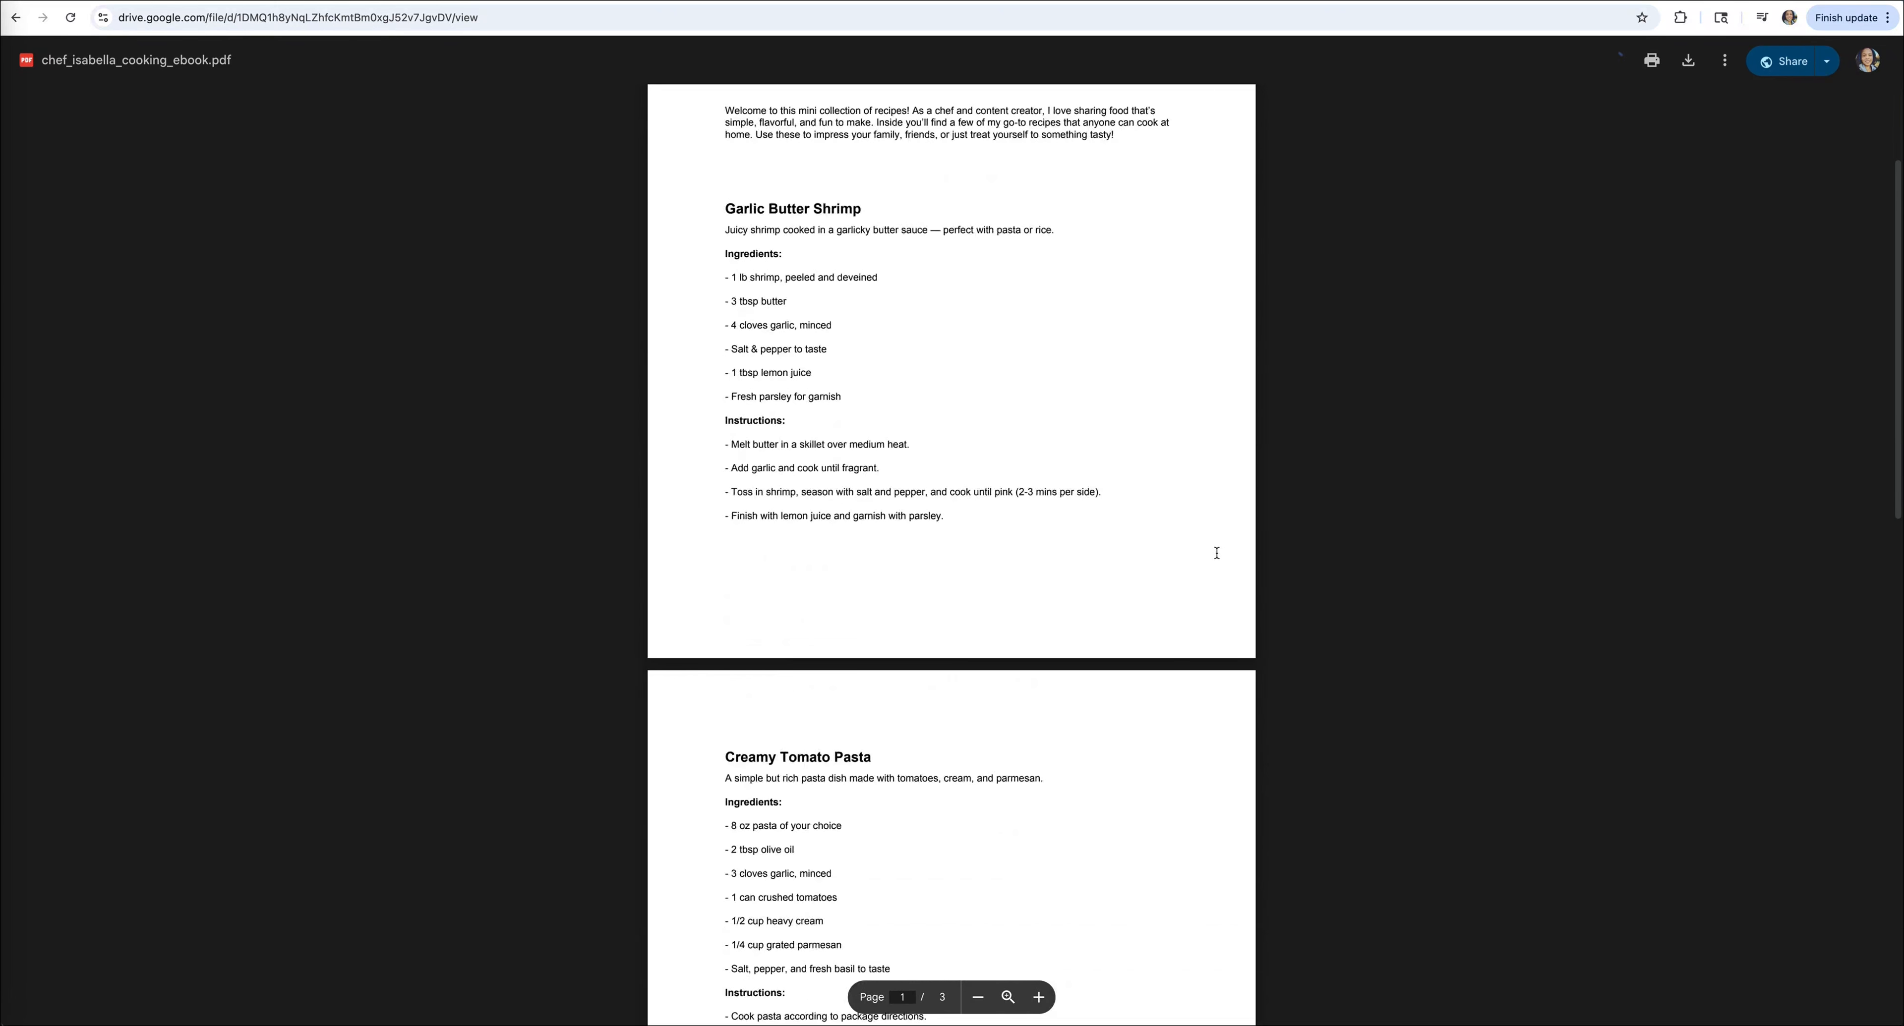
pyautogui.scroll(-5, 1217, 554)
pyautogui.click(683, 2)
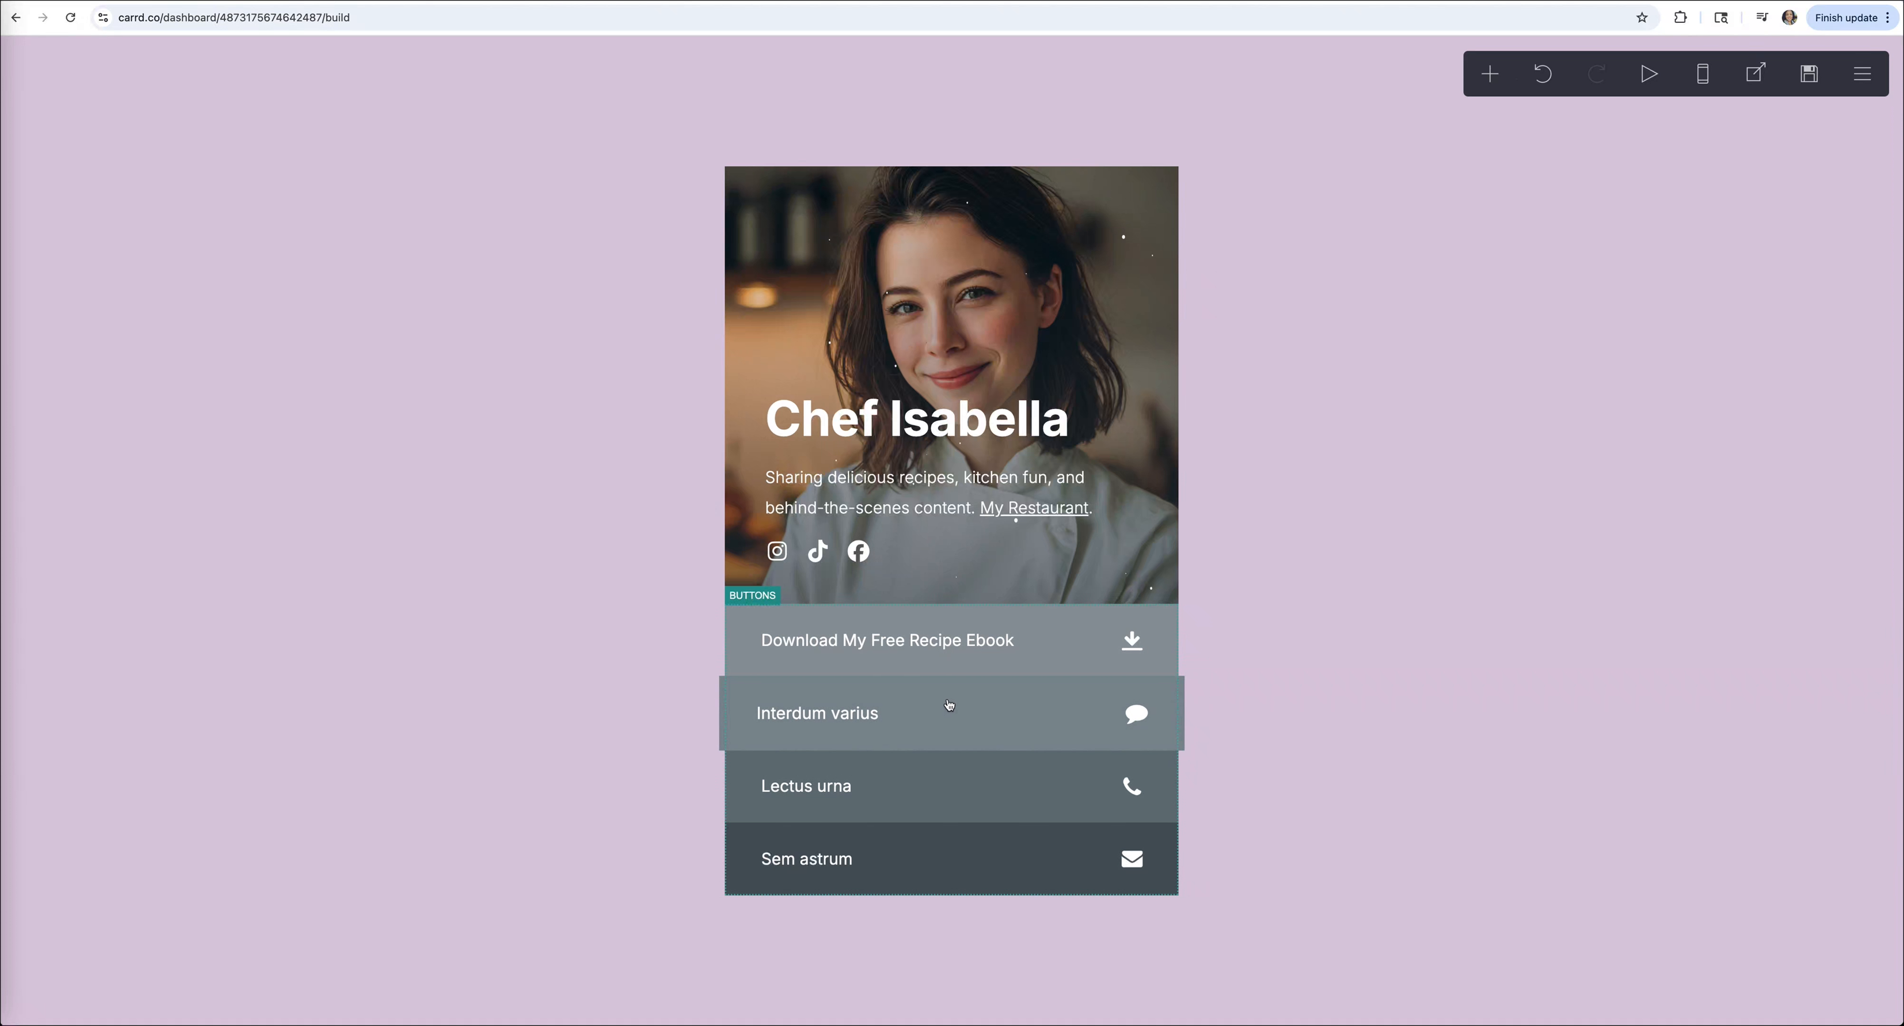
# Change the label of the second link button to "Join my VIP Recipe Club".
pyautogui.click(823, 689)
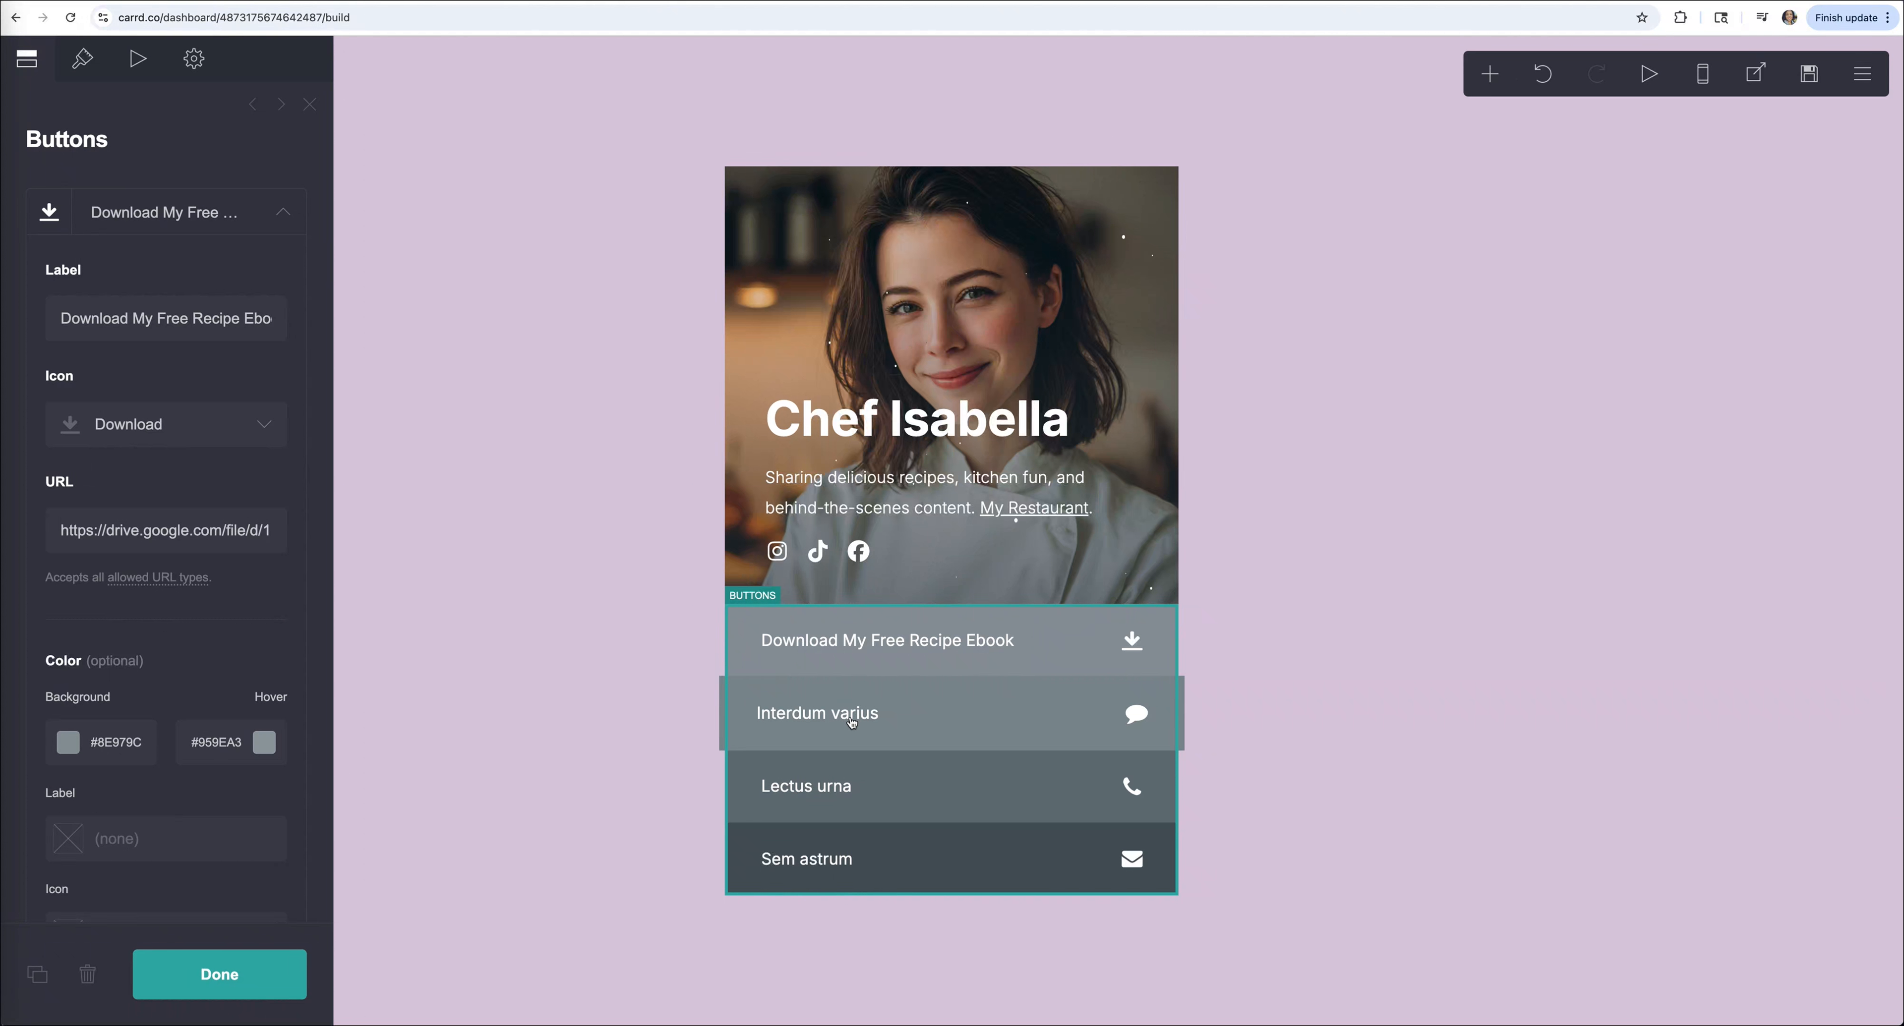
pyautogui.click(284, 214)
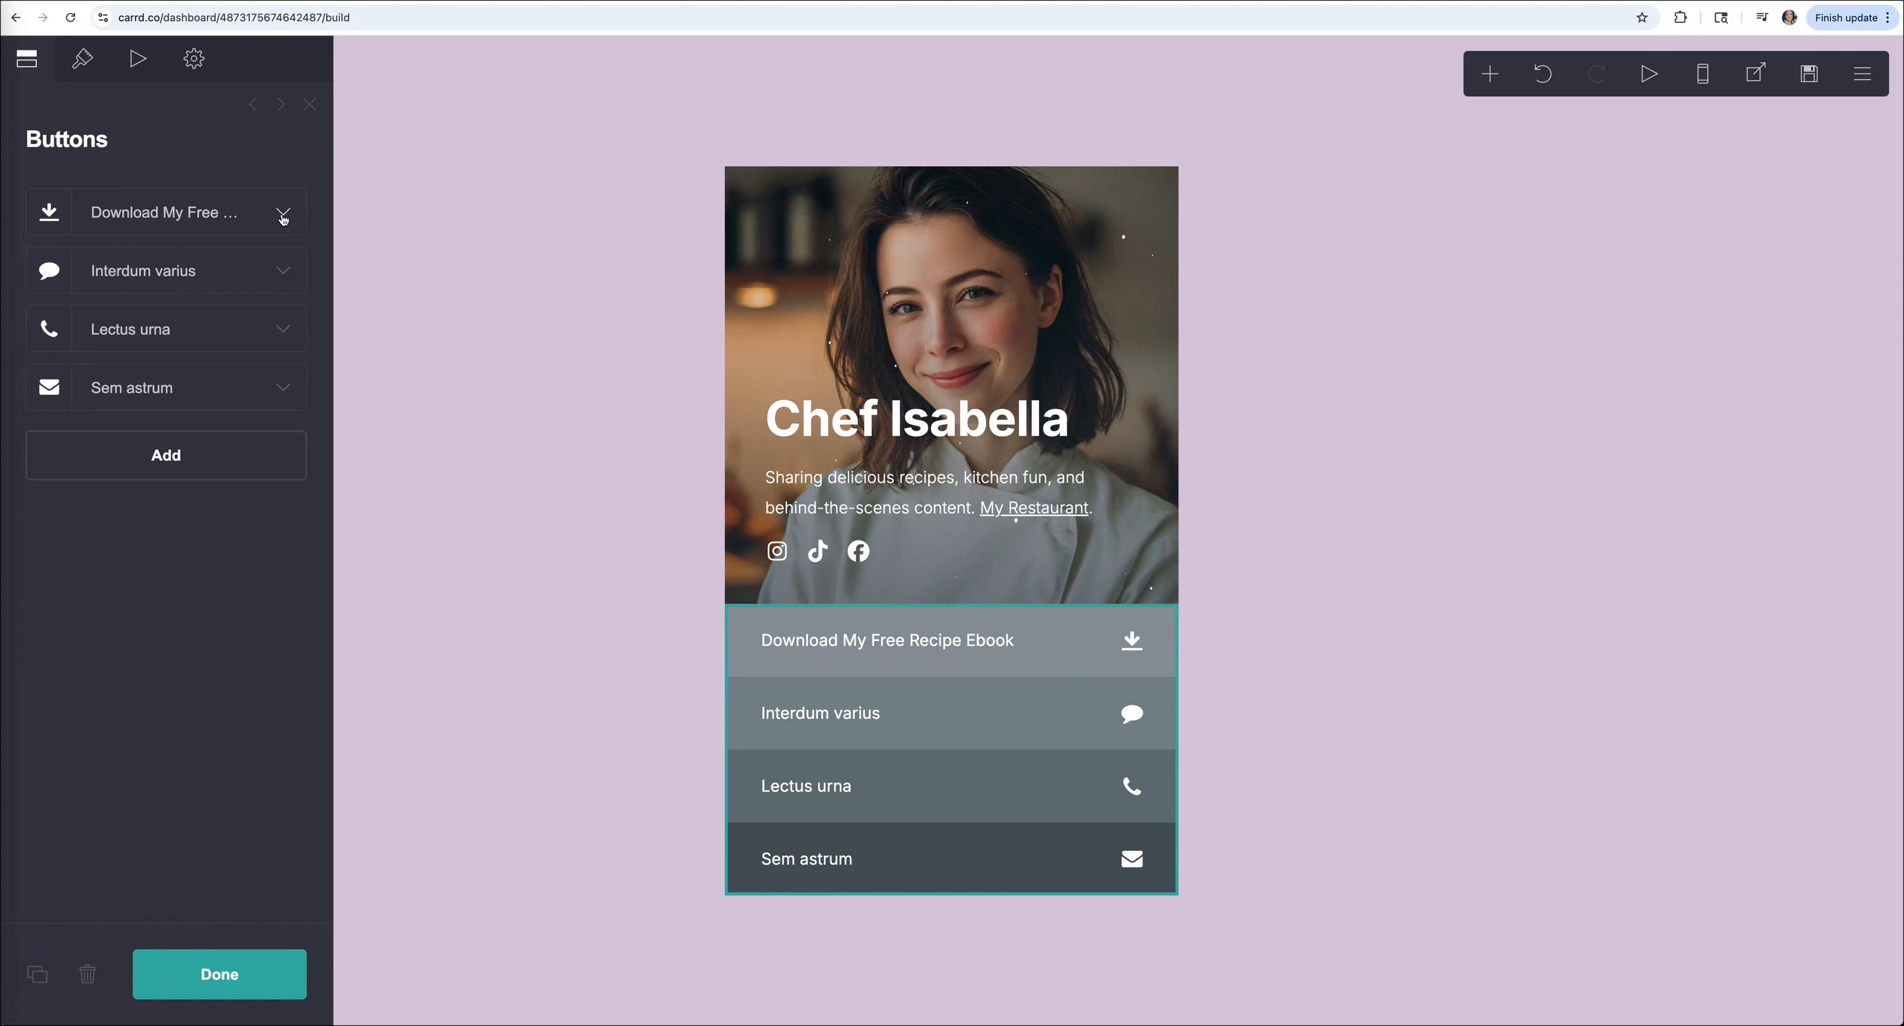
pyautogui.click(282, 274)
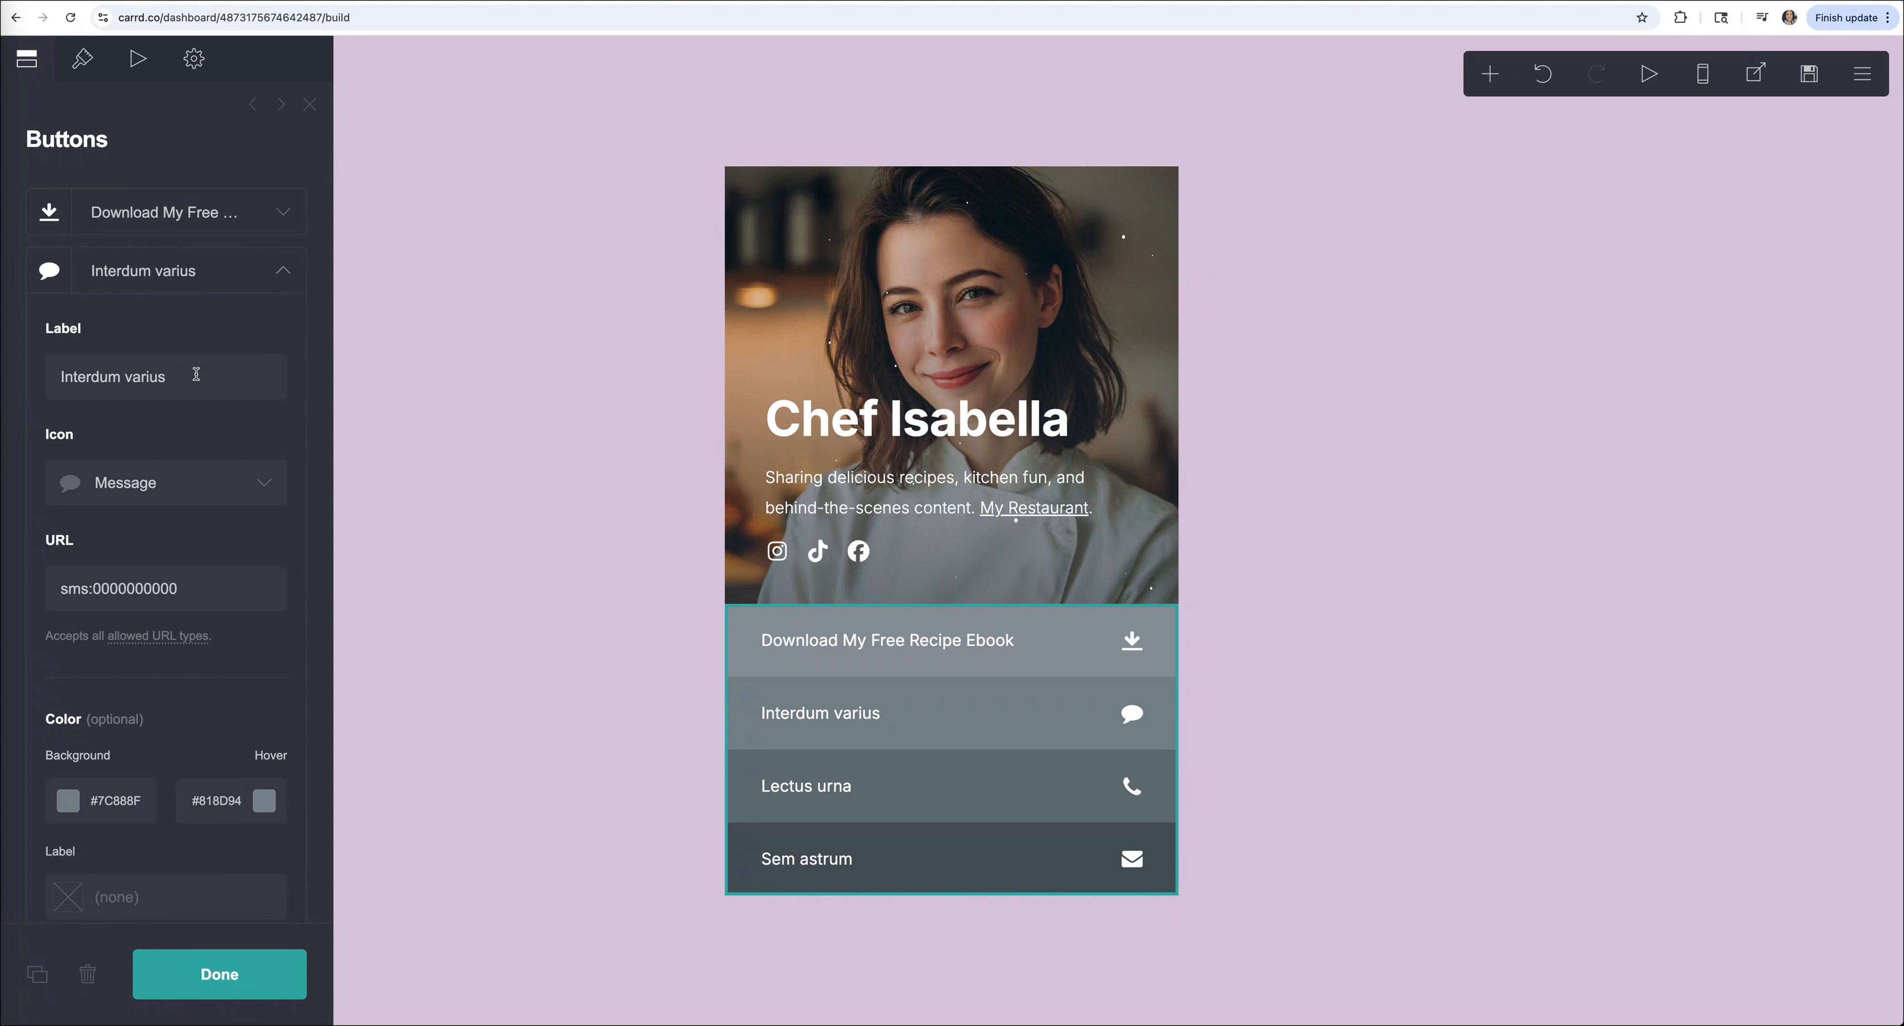
pyautogui.moveTo(166, 377); pyautogui.dragTo(26, 379)
pyautogui.write('Join my VIP Recipe Club')
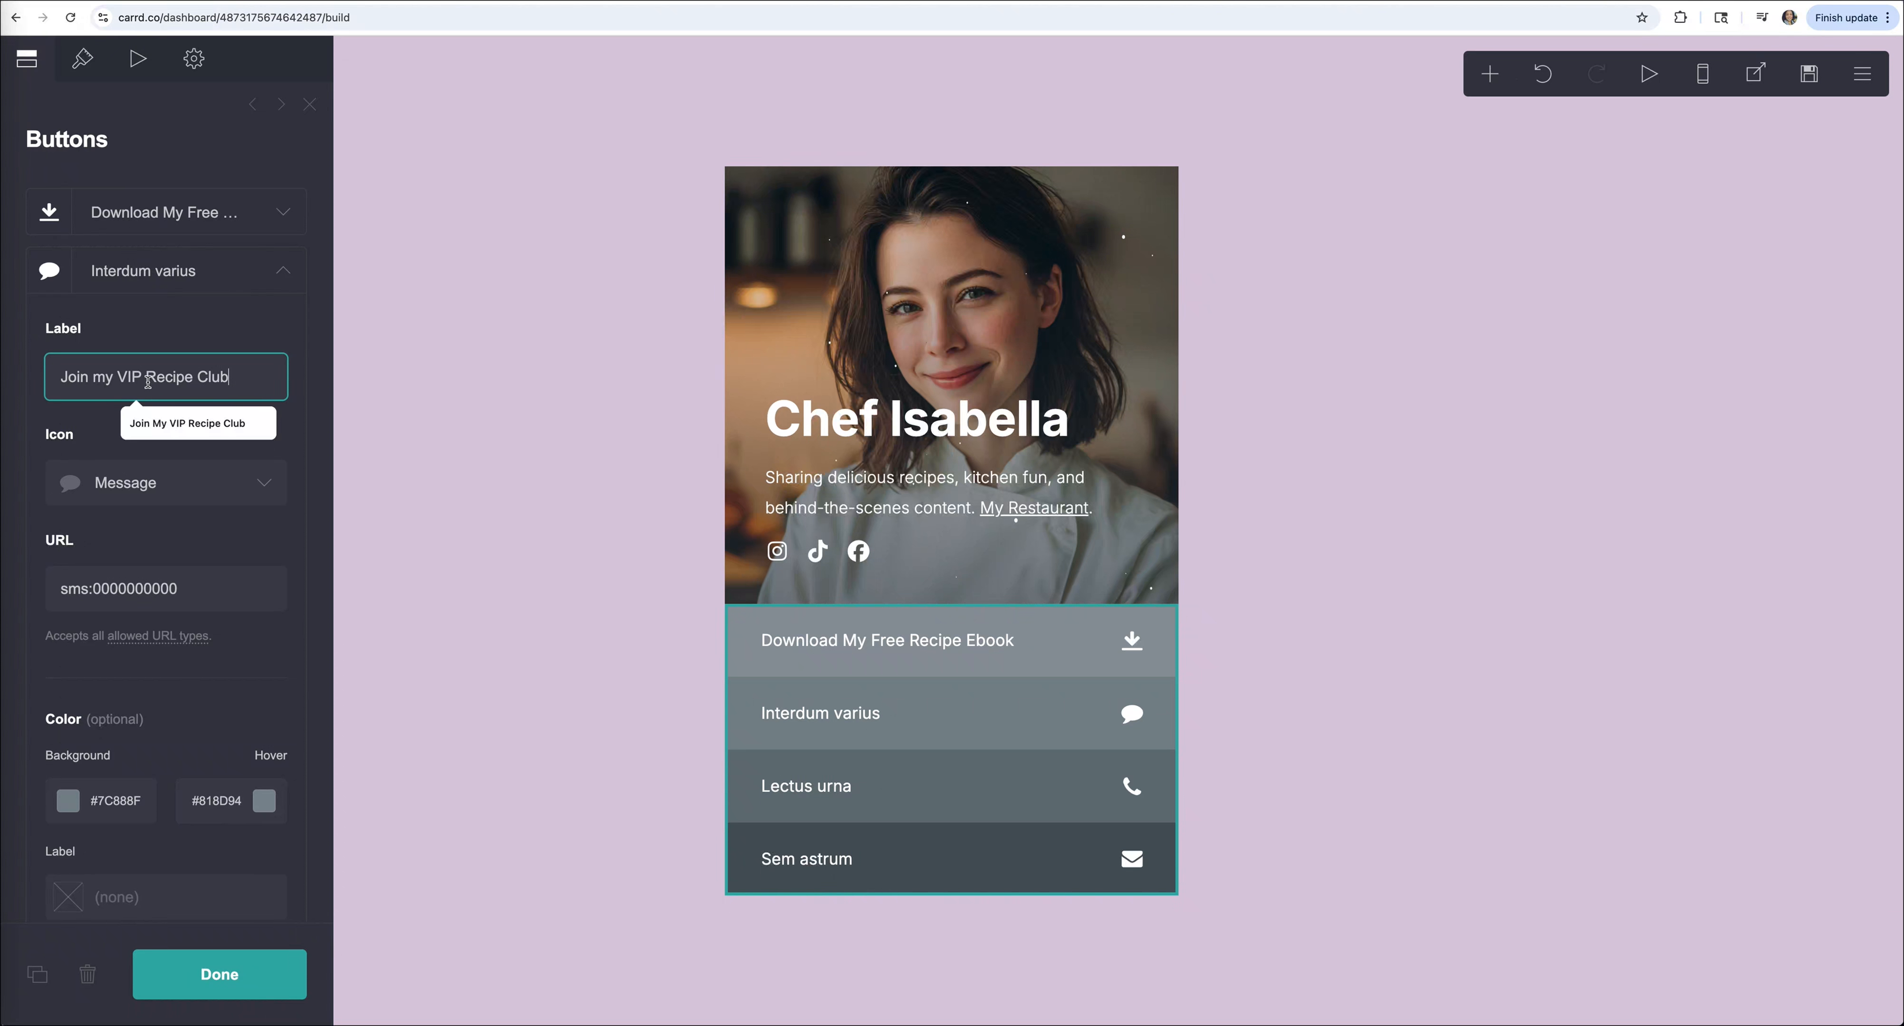
pyautogui.click(169, 322)
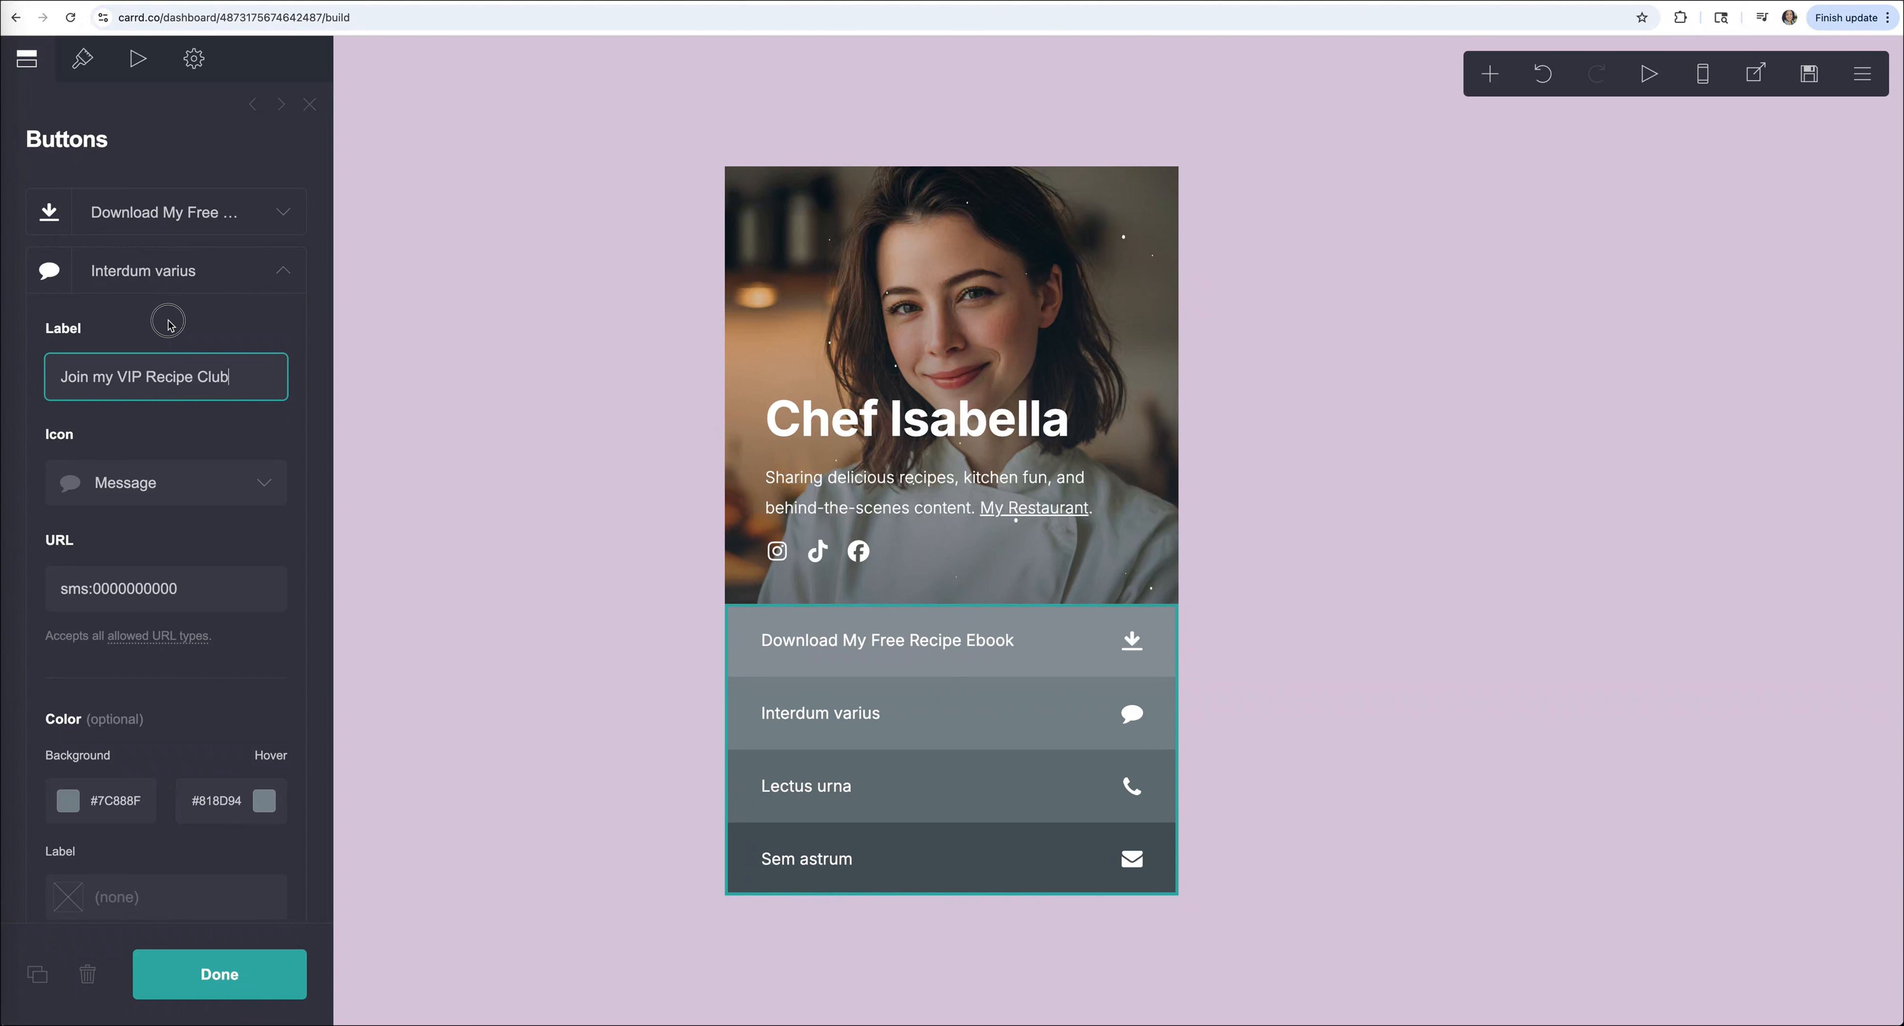
# Set the icon of the Join my VIP Recipe Club button to Link.
pyautogui.click(178, 484)
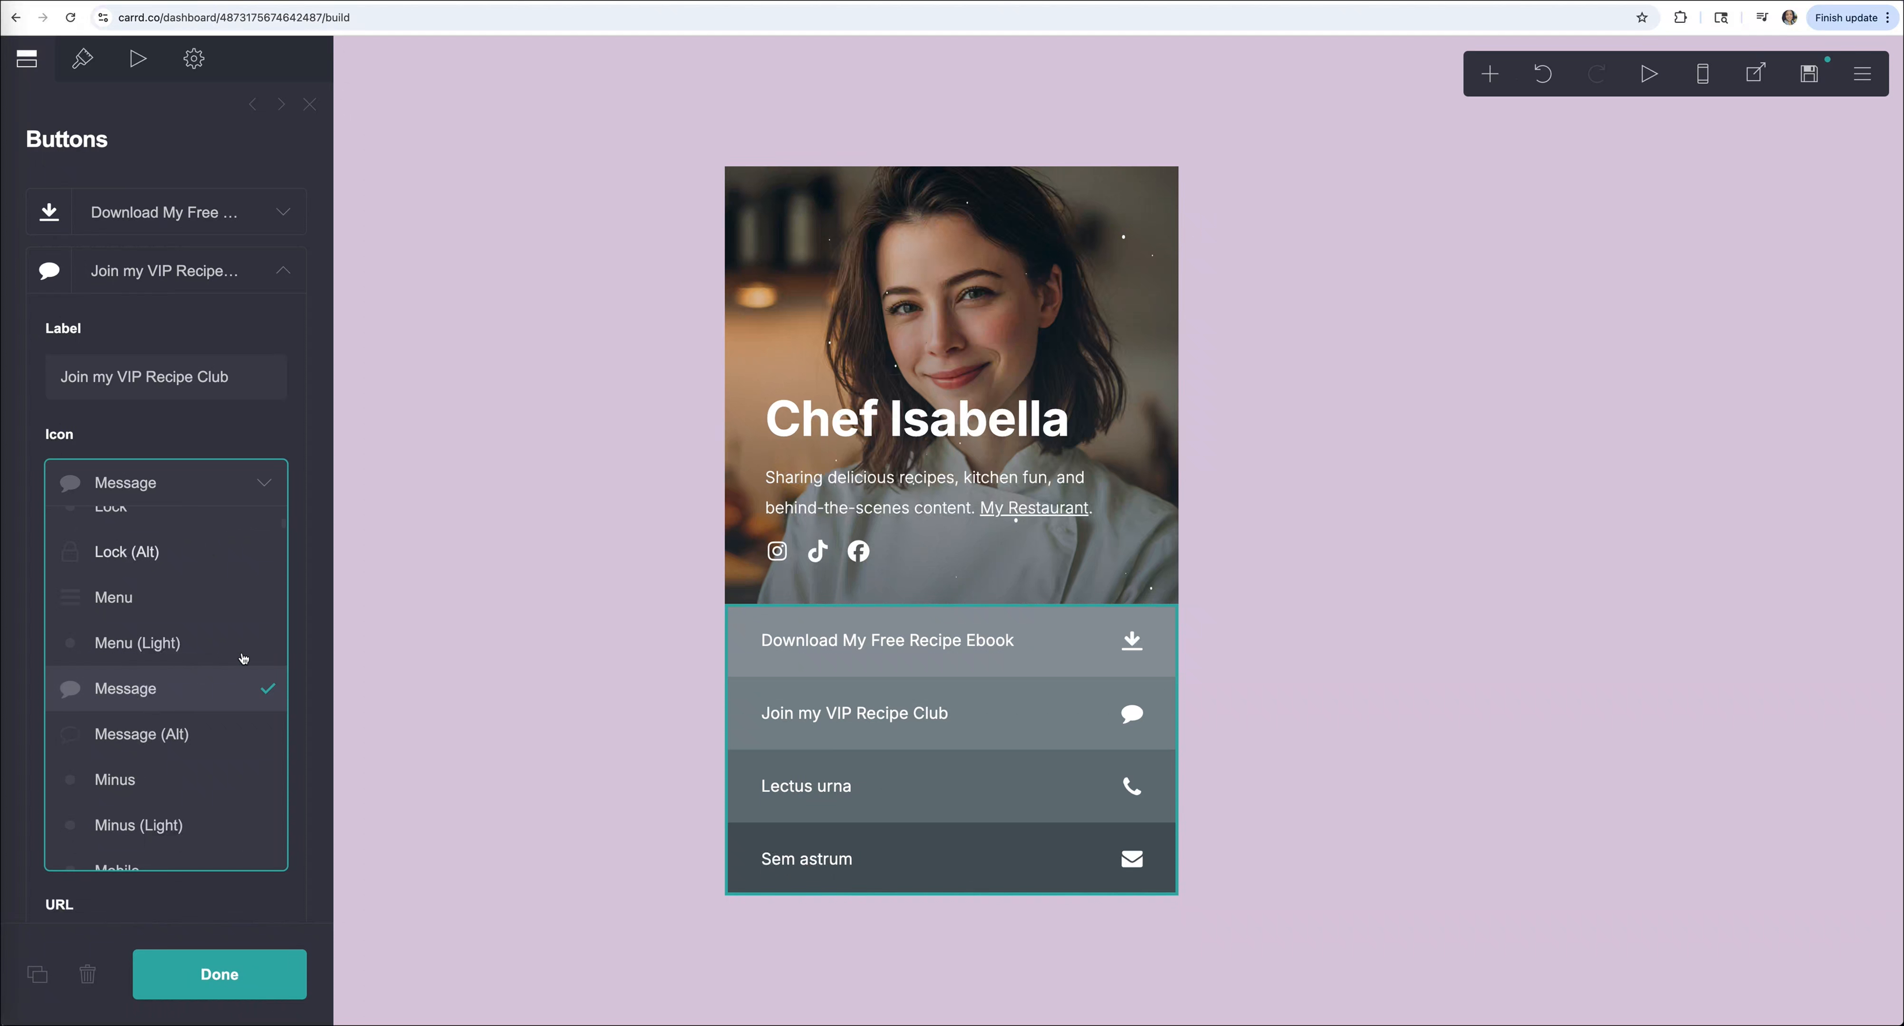
pyautogui.scroll(-3, 202, 688)
pyautogui.scroll(-12, 202, 689)
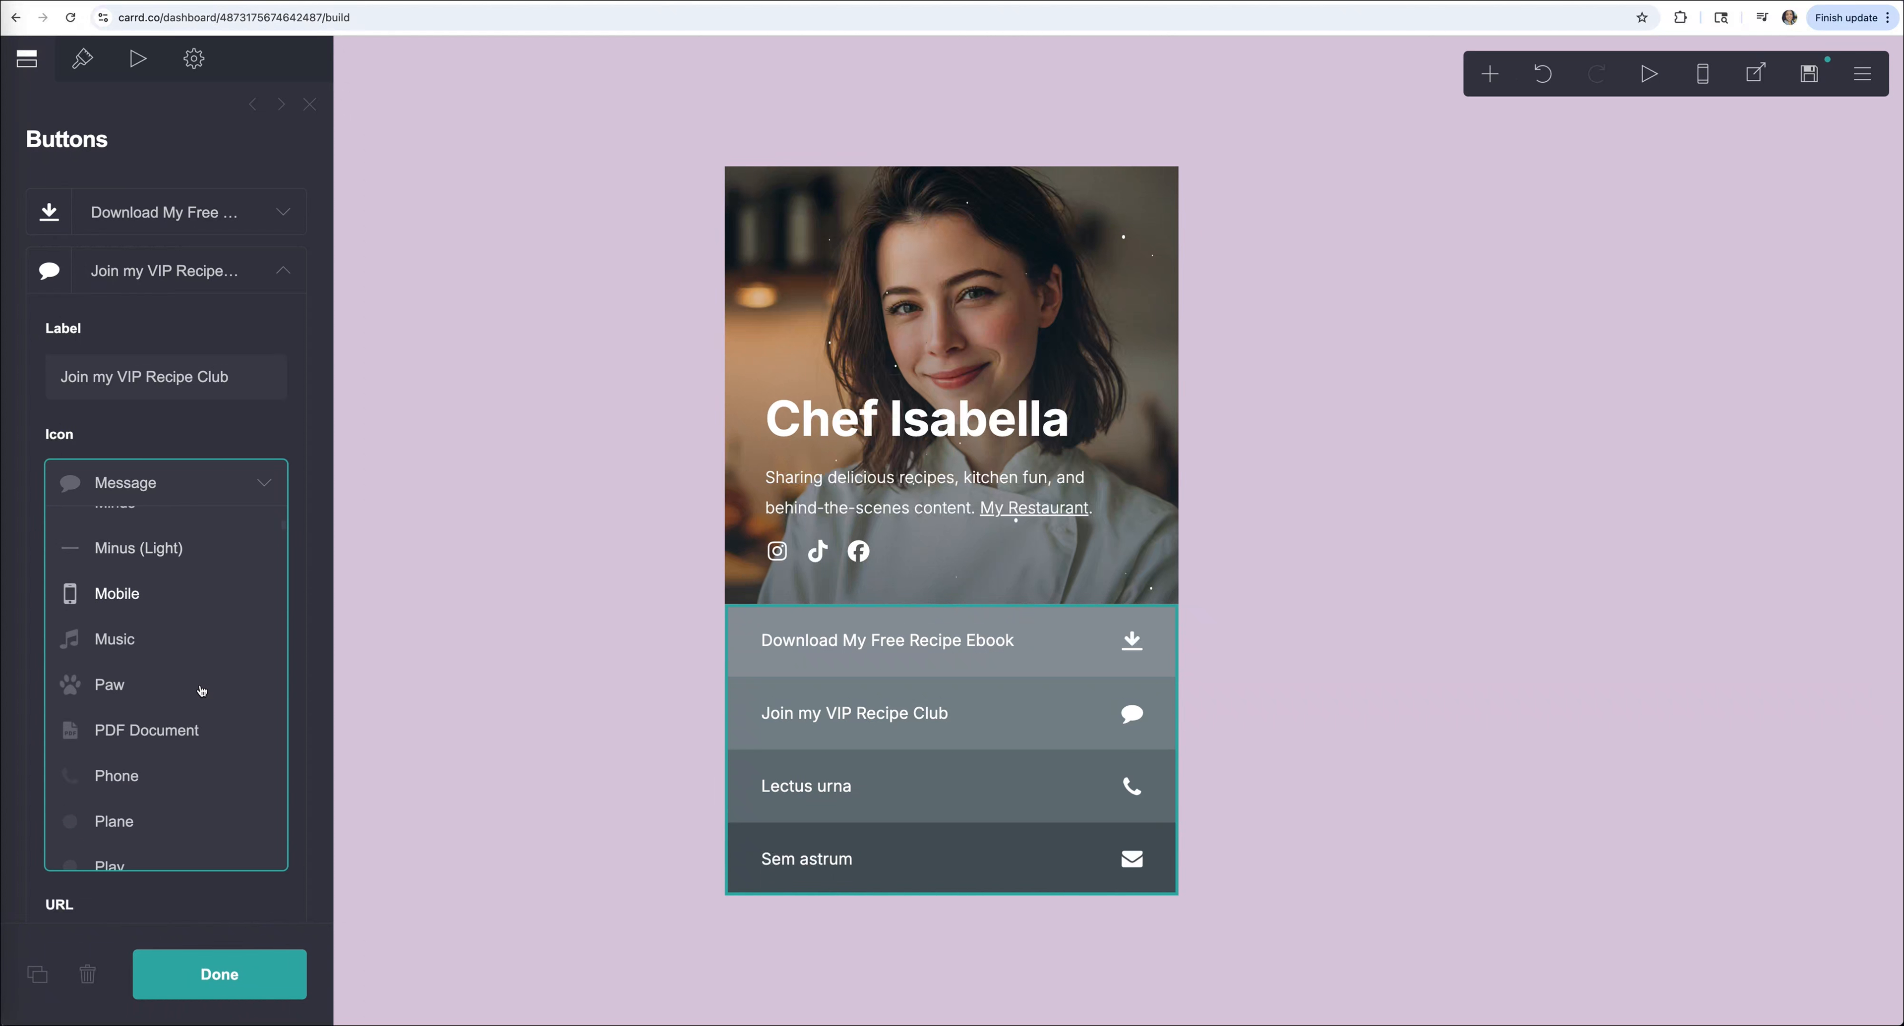
pyautogui.scroll(-10, 200, 691)
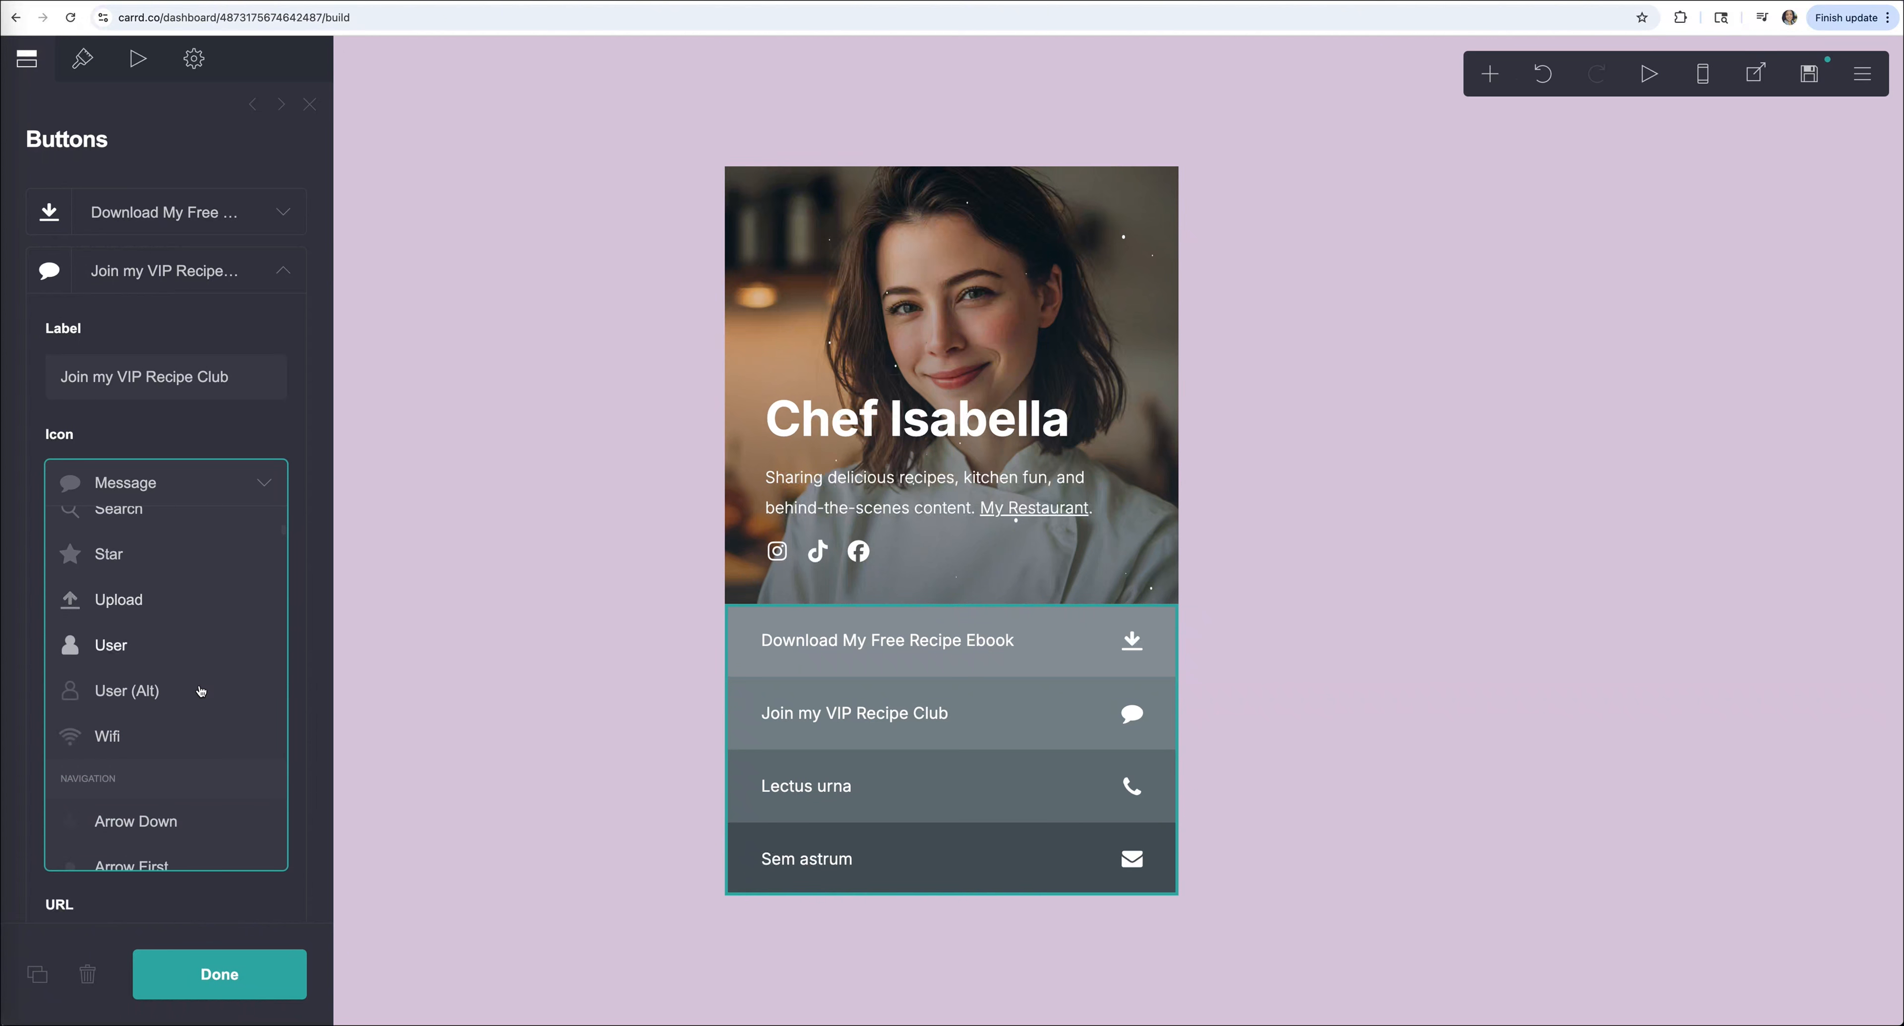
pyautogui.scroll(5, 201, 691)
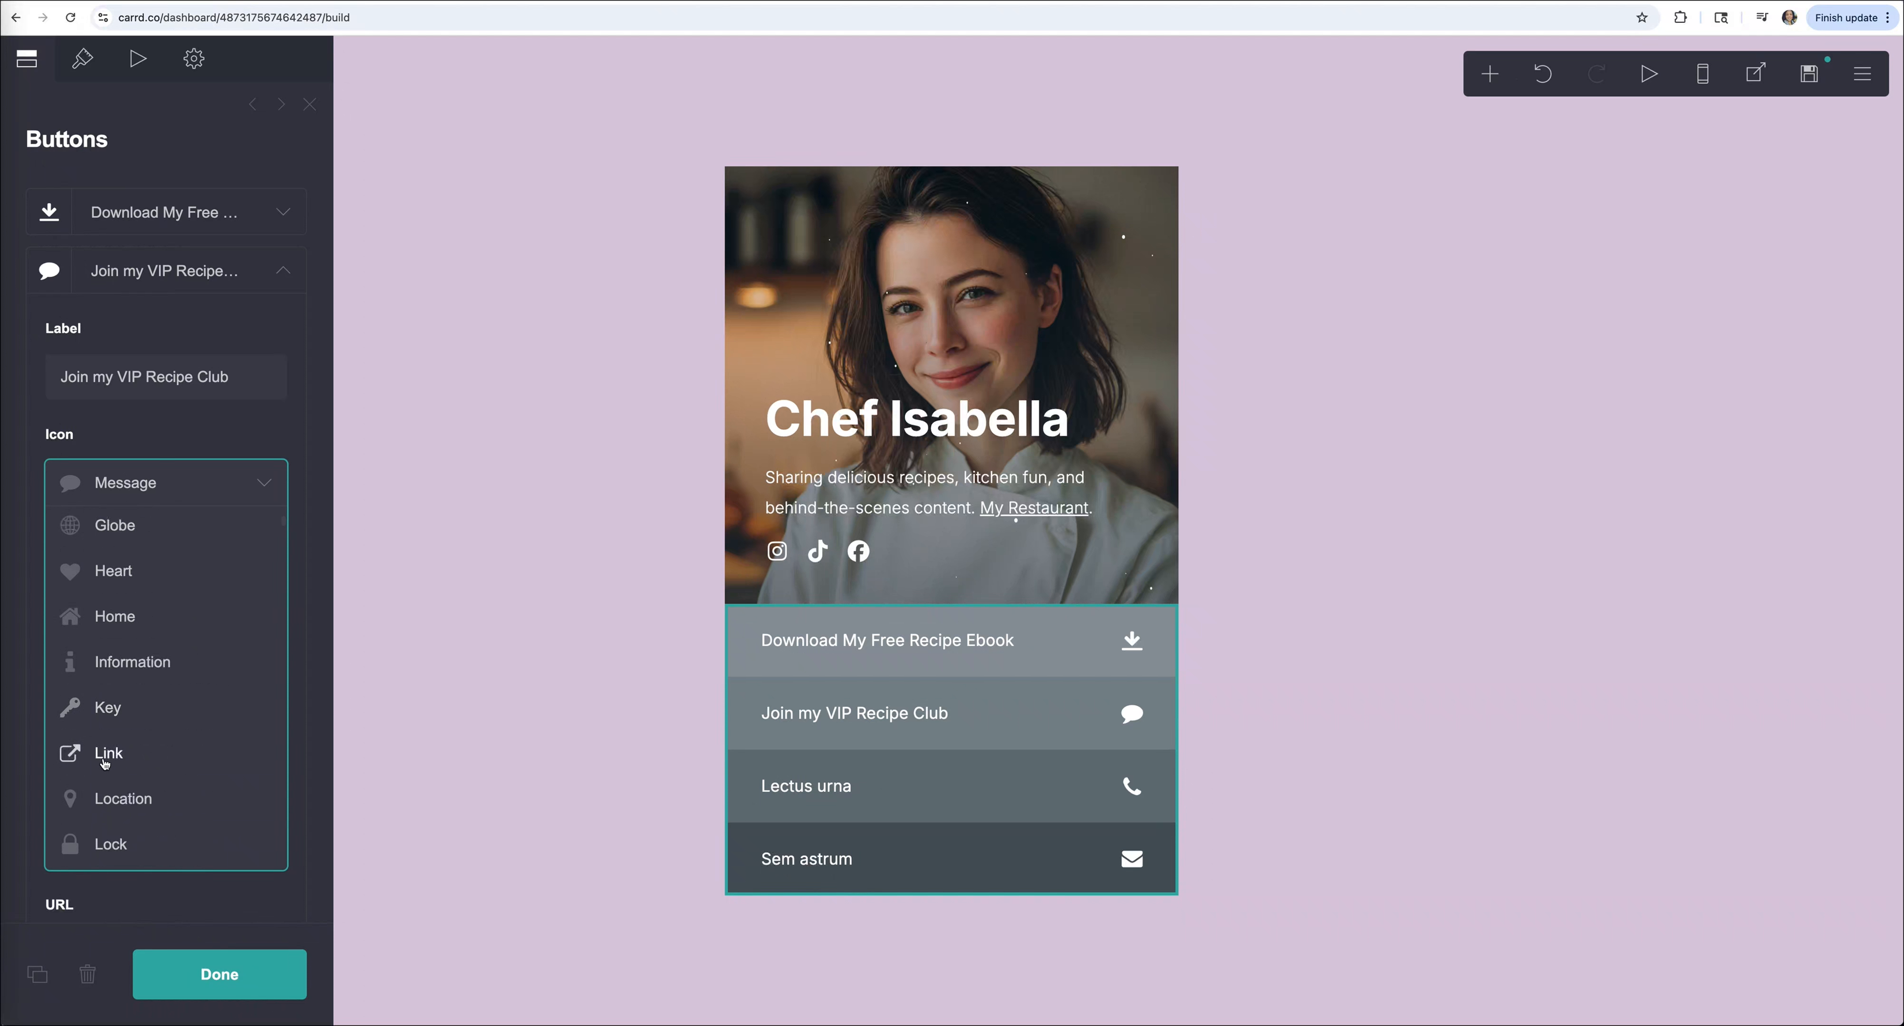
pyautogui.click(92, 758)
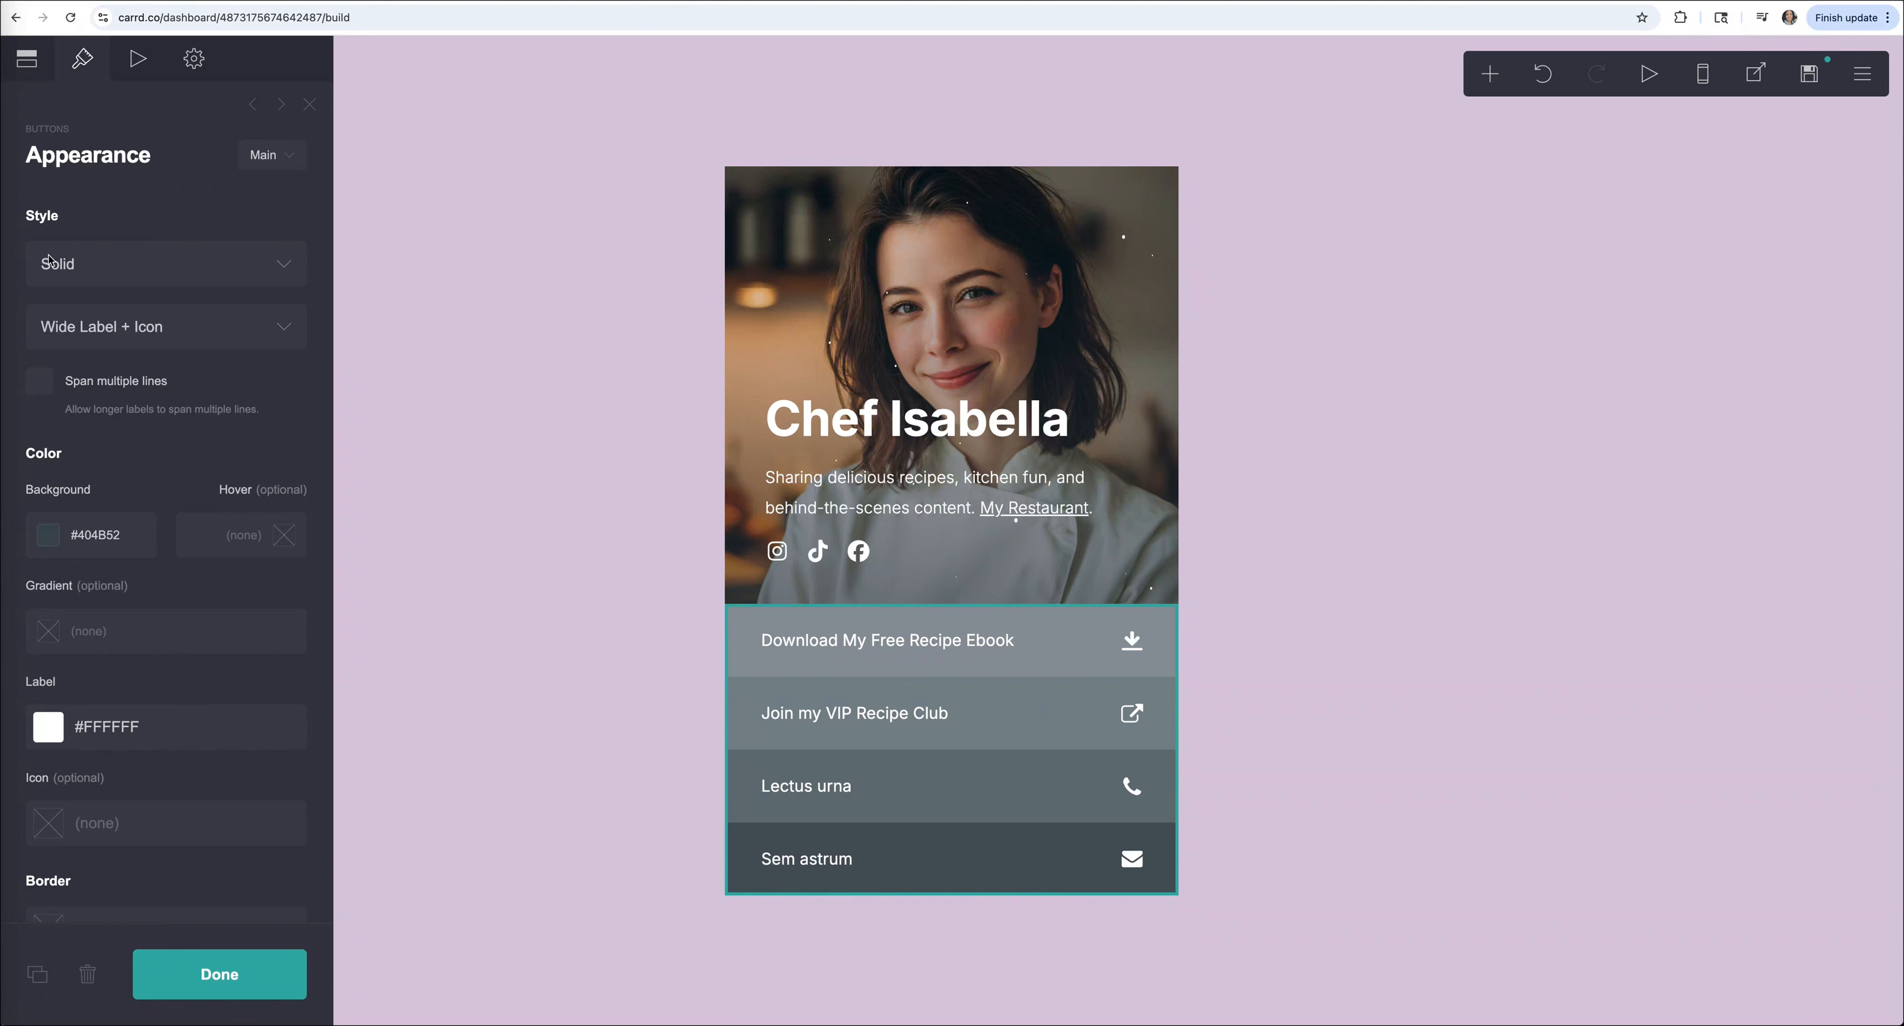
pyautogui.click(252, 265)
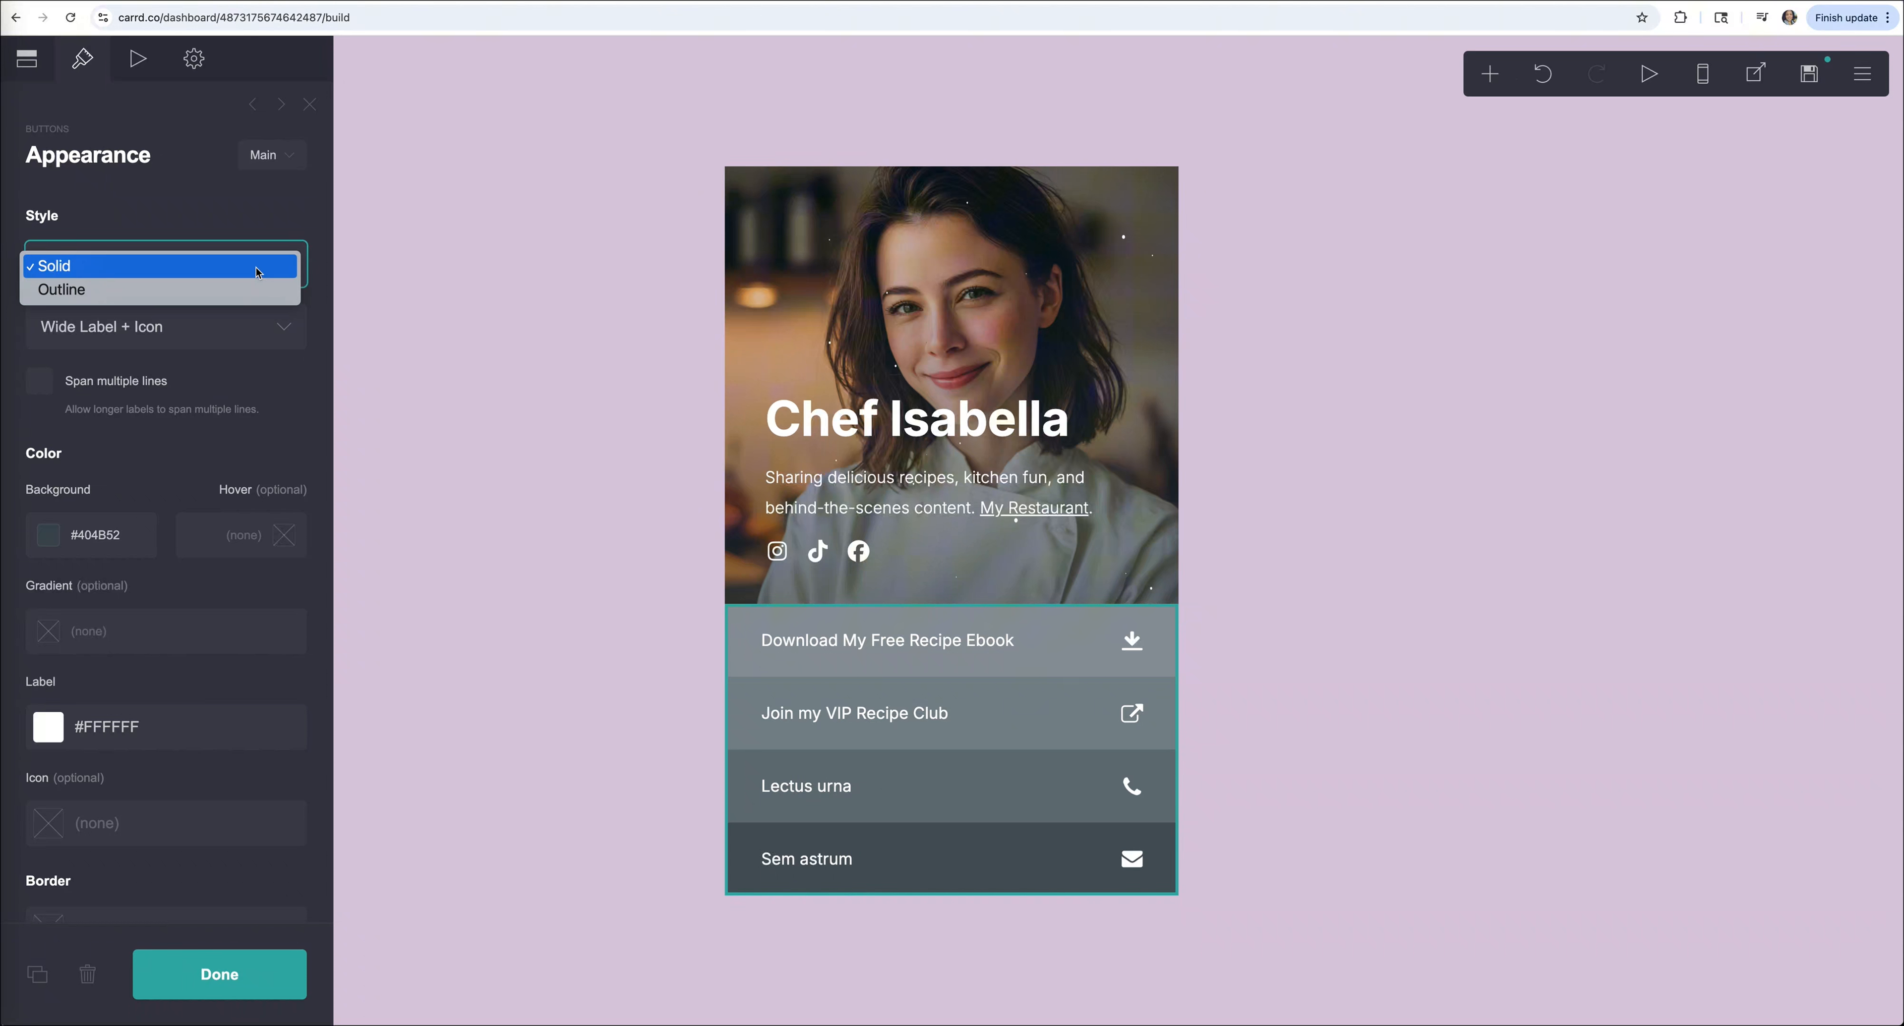
pyautogui.click(224, 217)
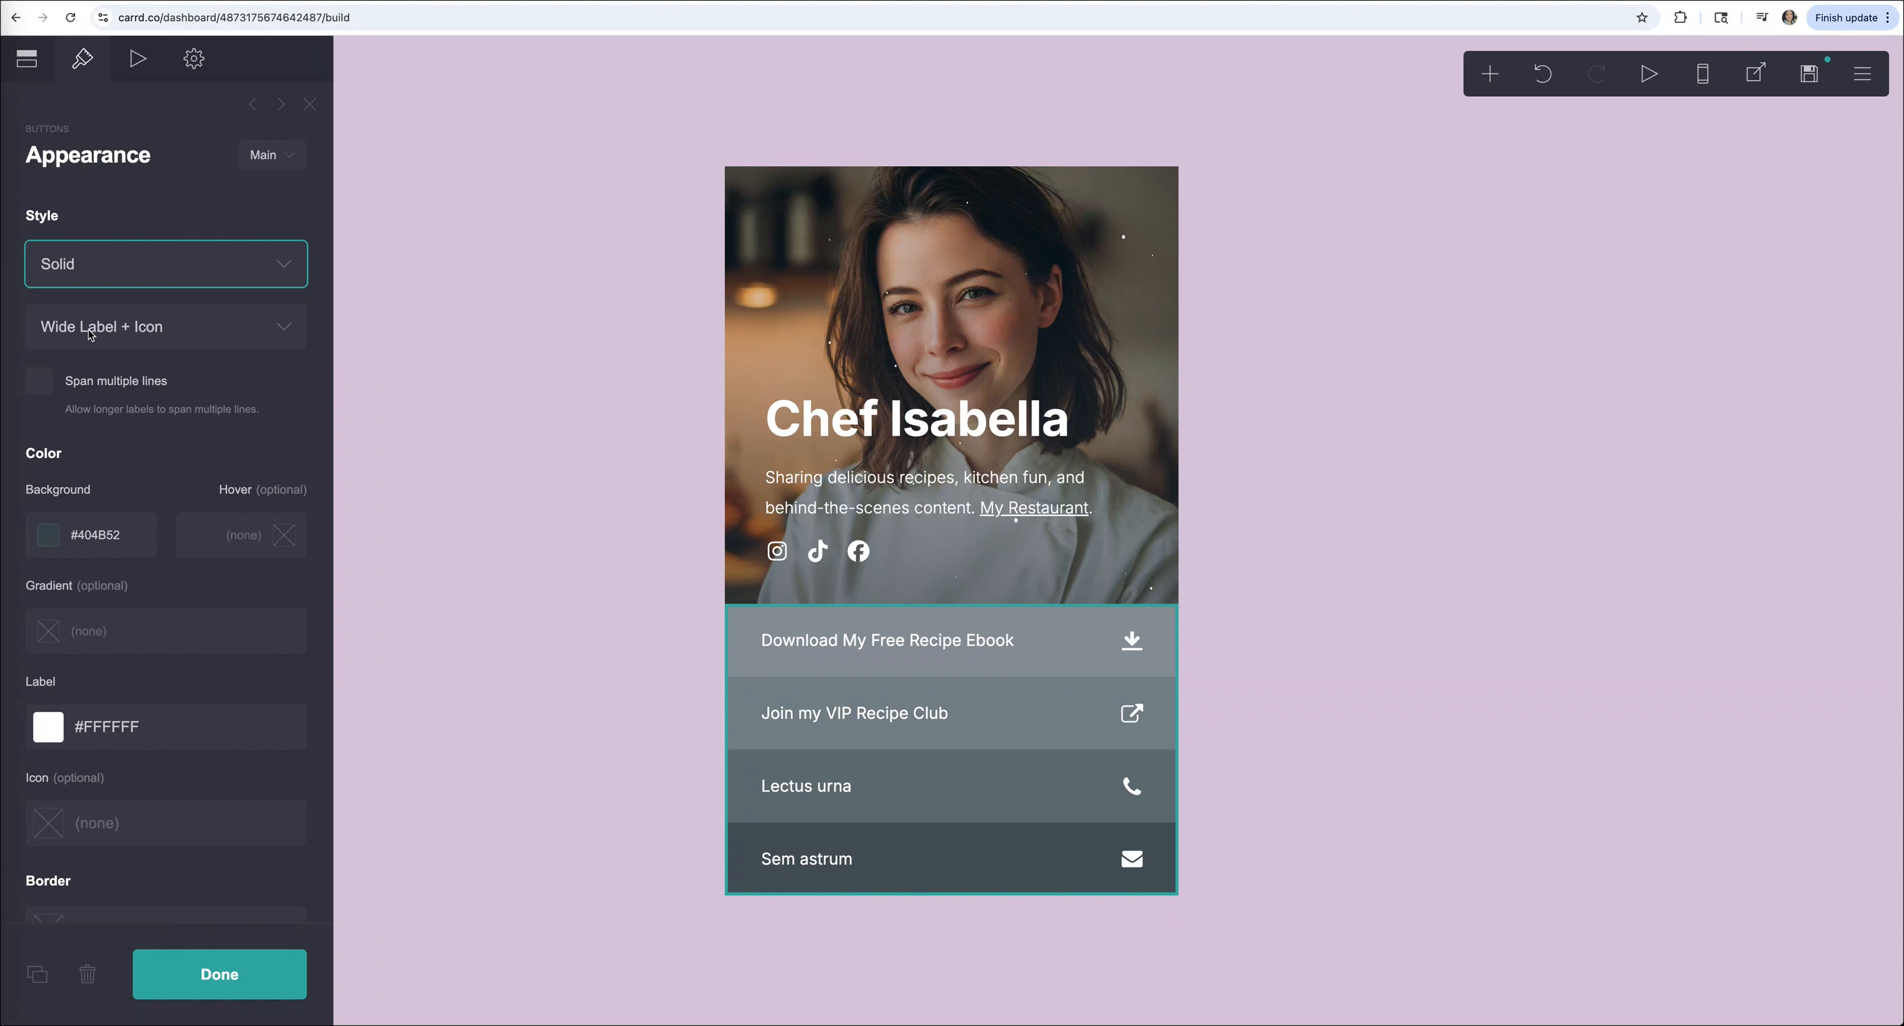
pyautogui.click(227, 333)
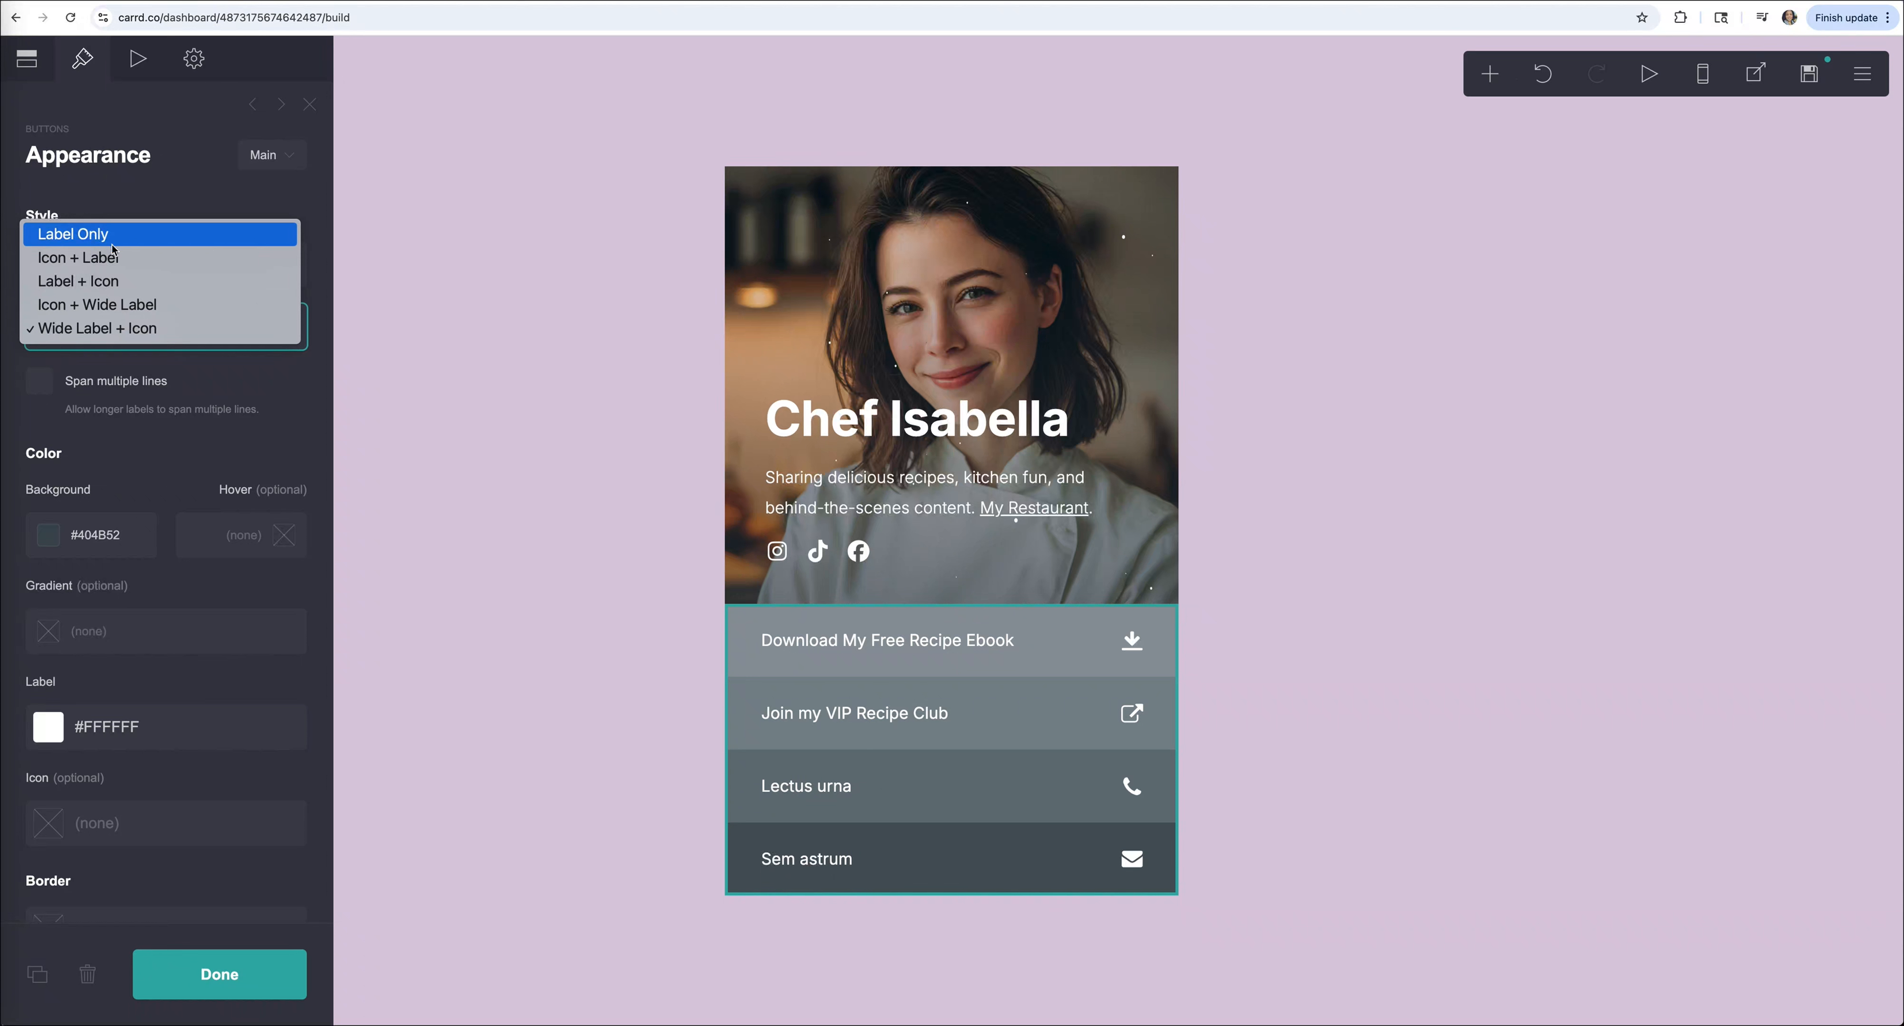
pyautogui.click(24, 59)
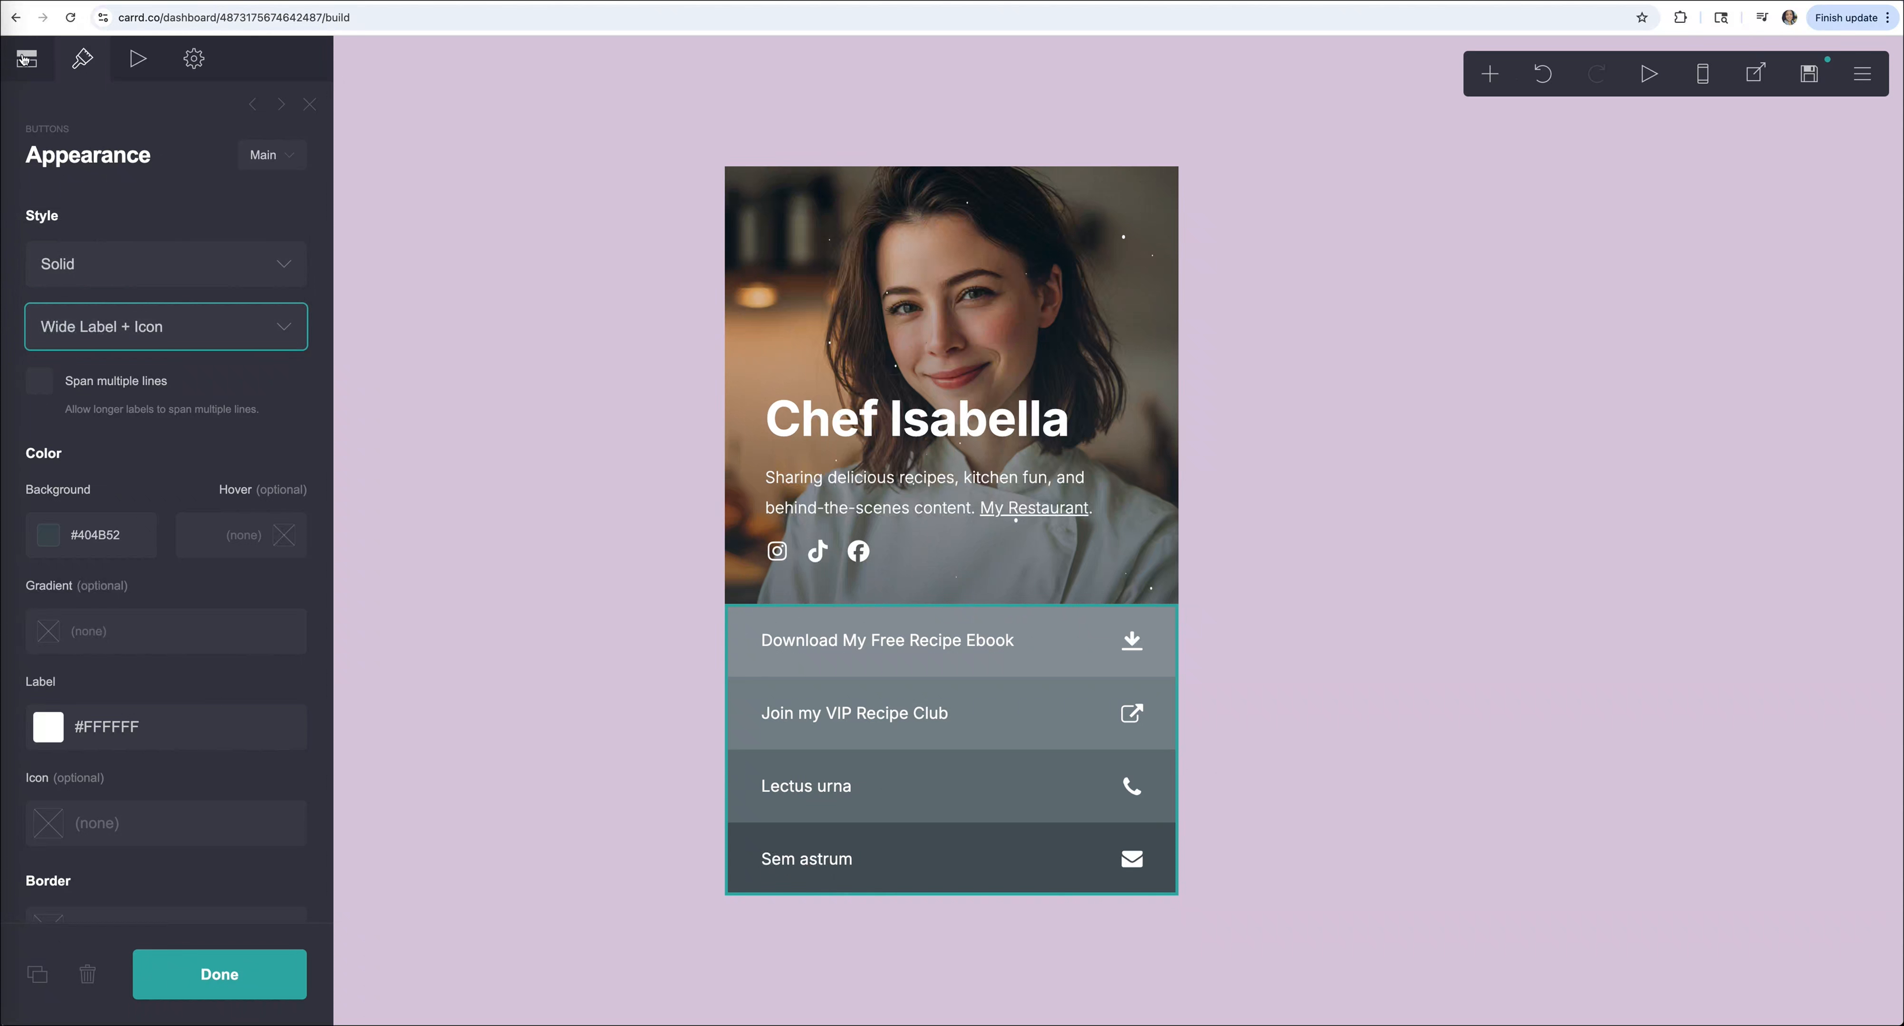
pyautogui.click(25, 59)
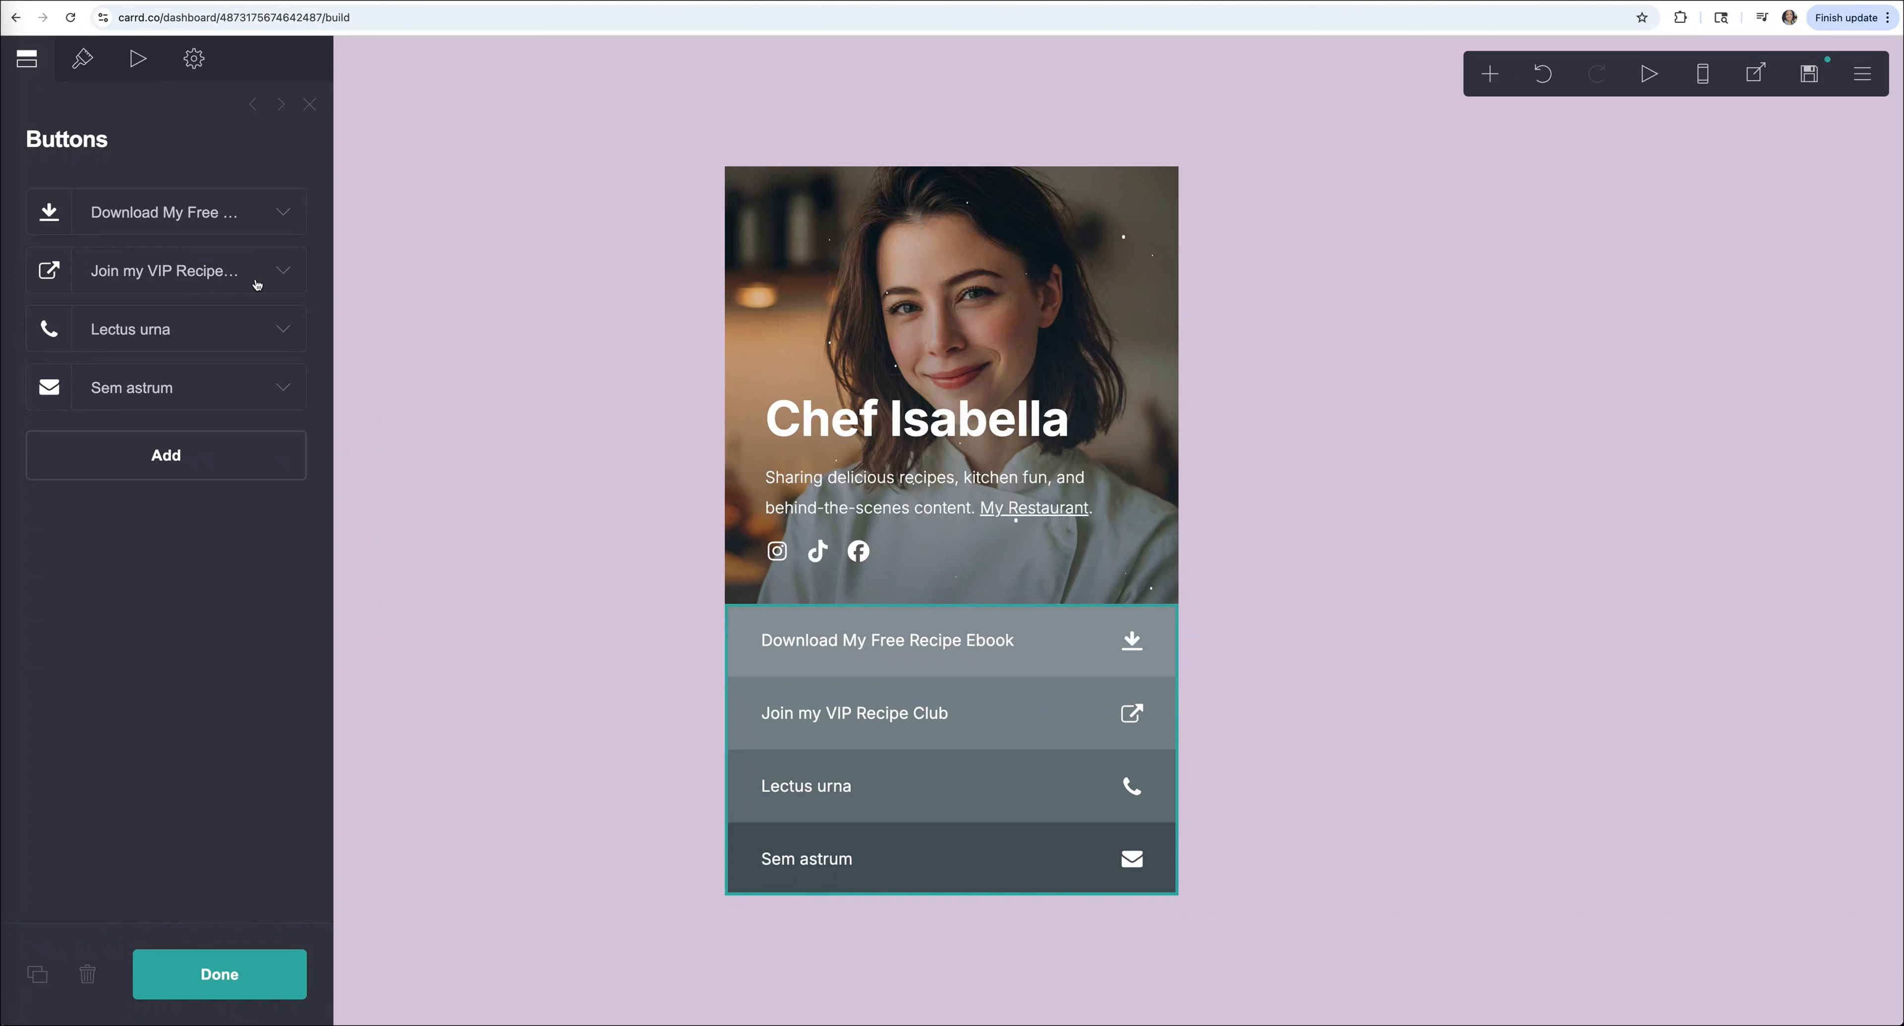
pyautogui.click(256, 285)
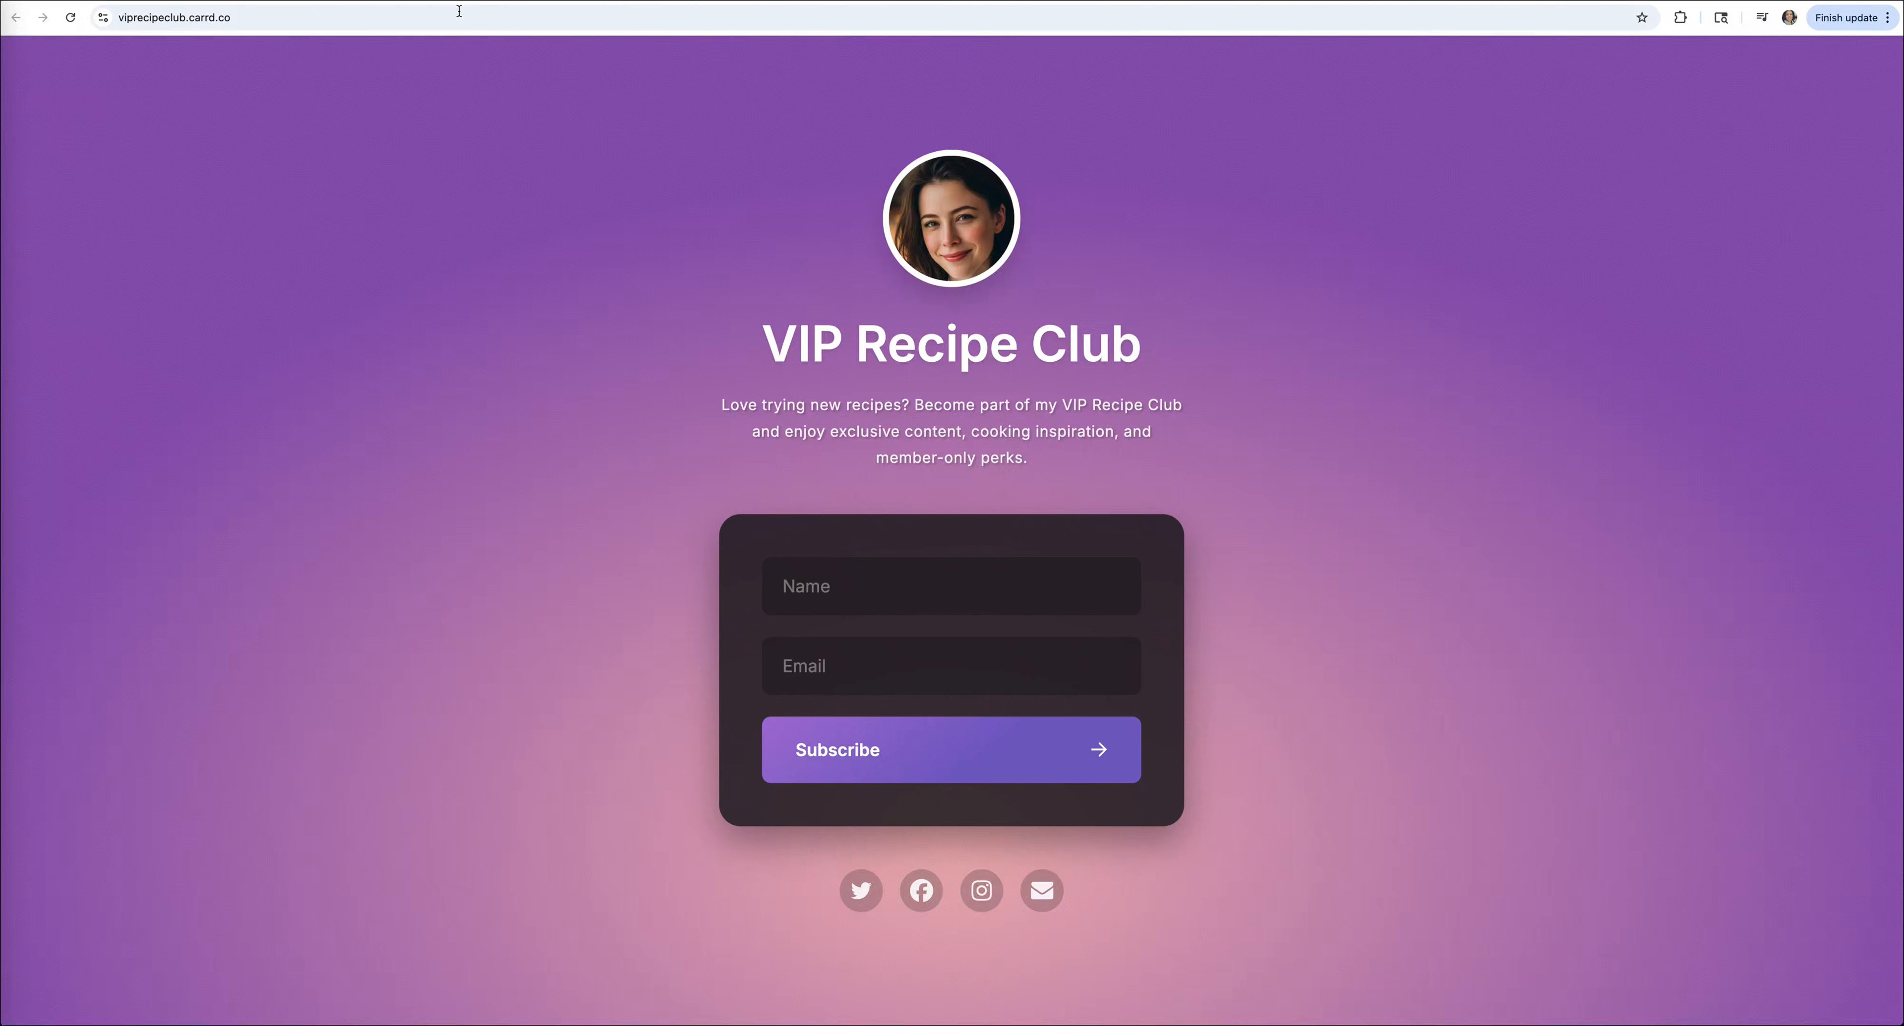
pyautogui.click(257, 18)
pyautogui.press('super+c')
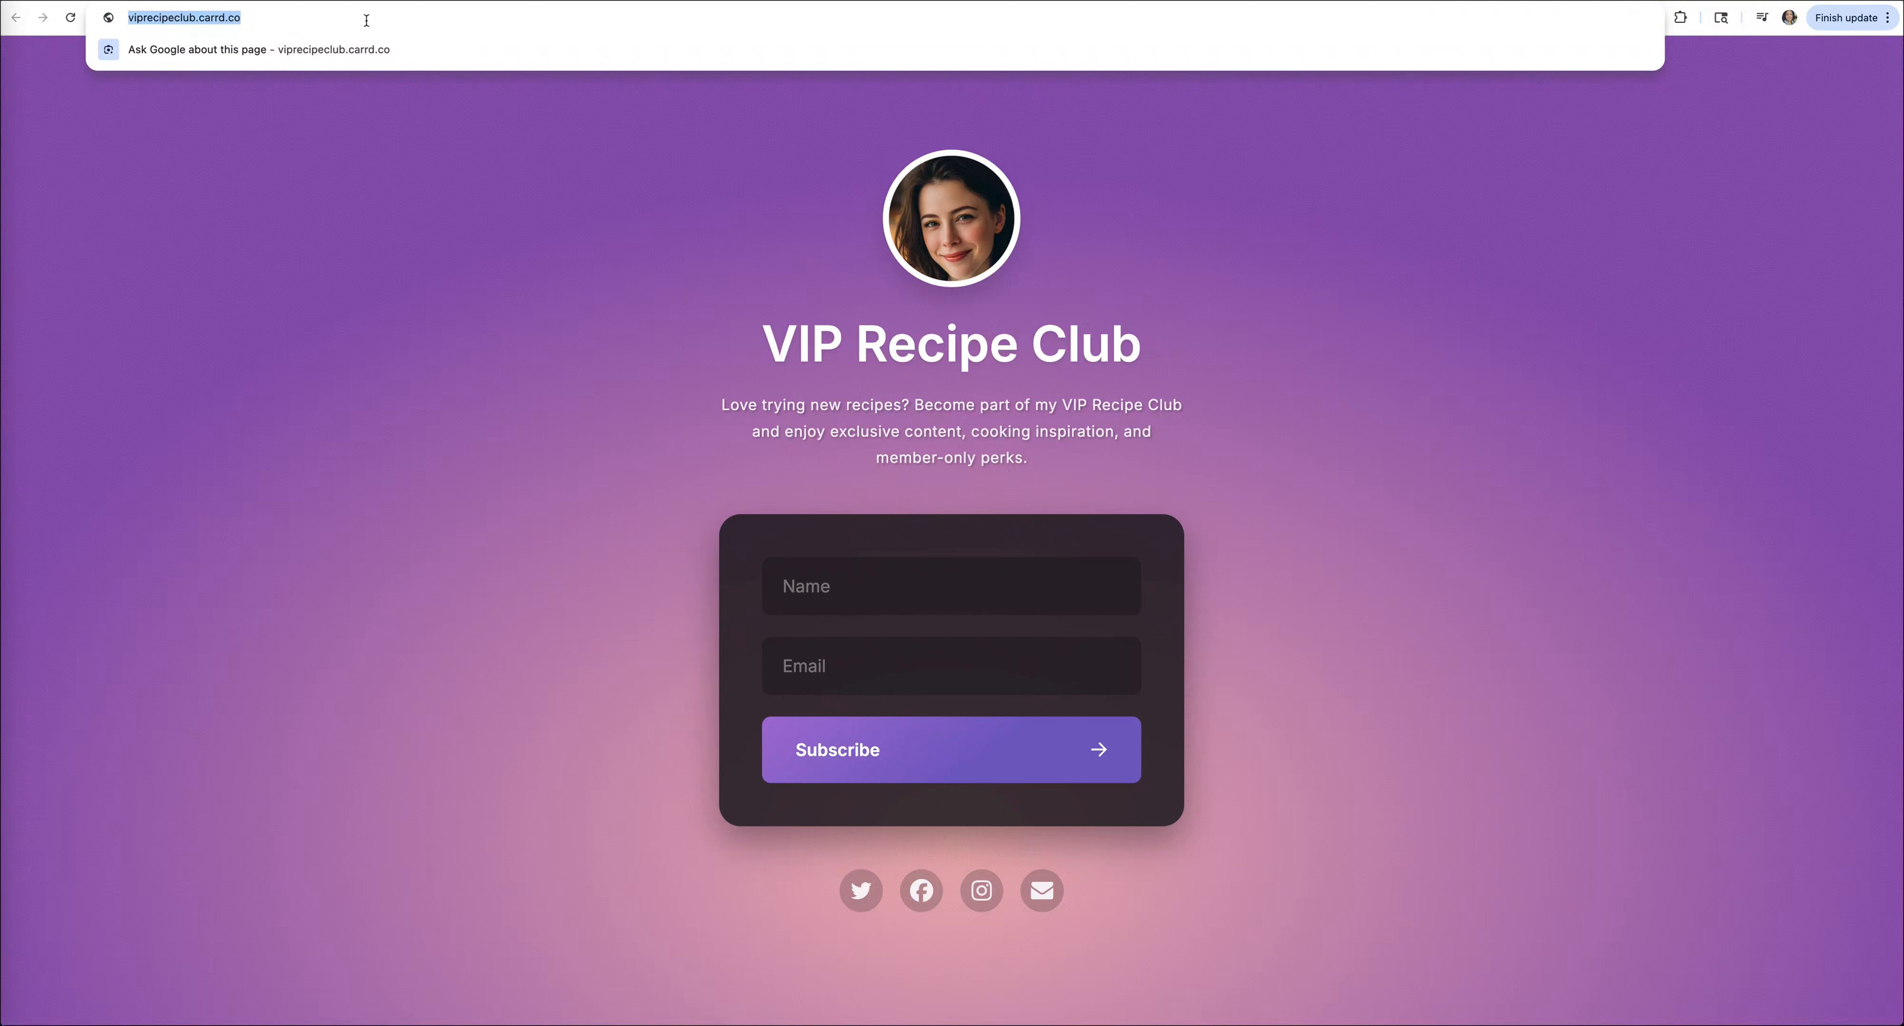
pyautogui.click(222, 0)
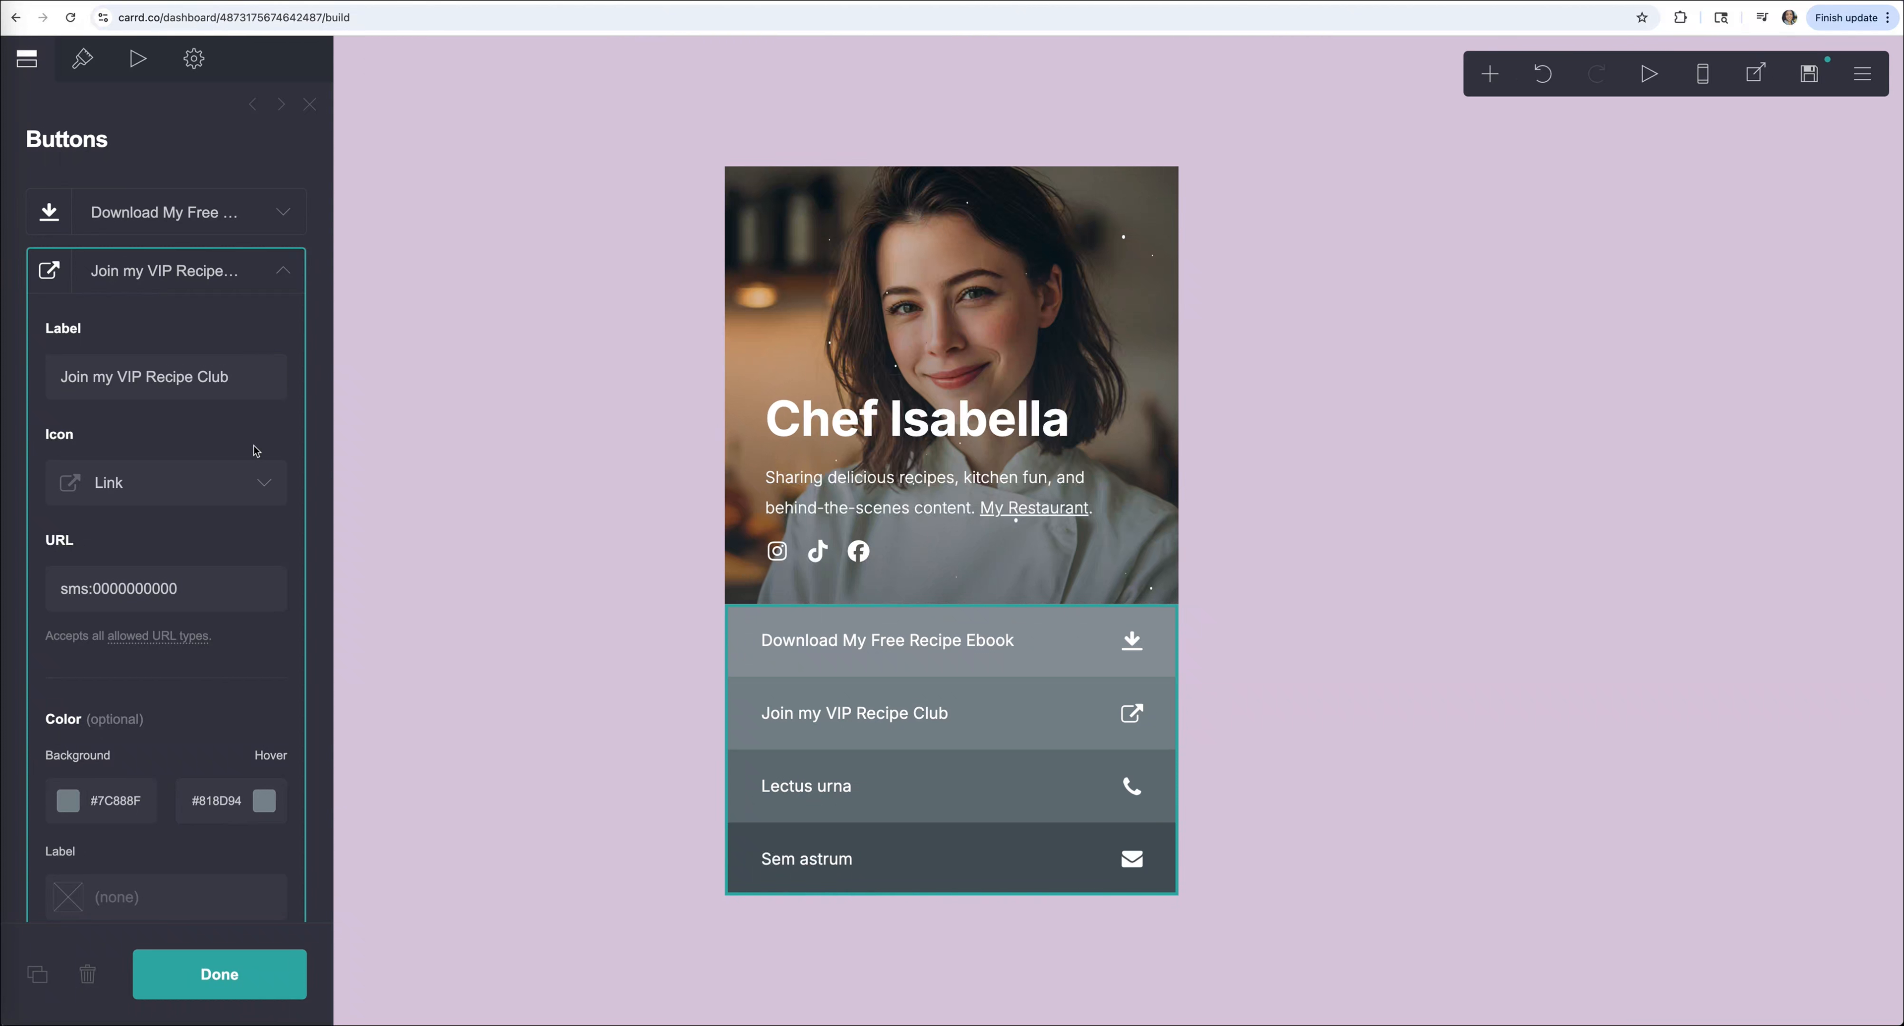
pyautogui.moveTo(199, 590); pyautogui.dragTo(15, 582)
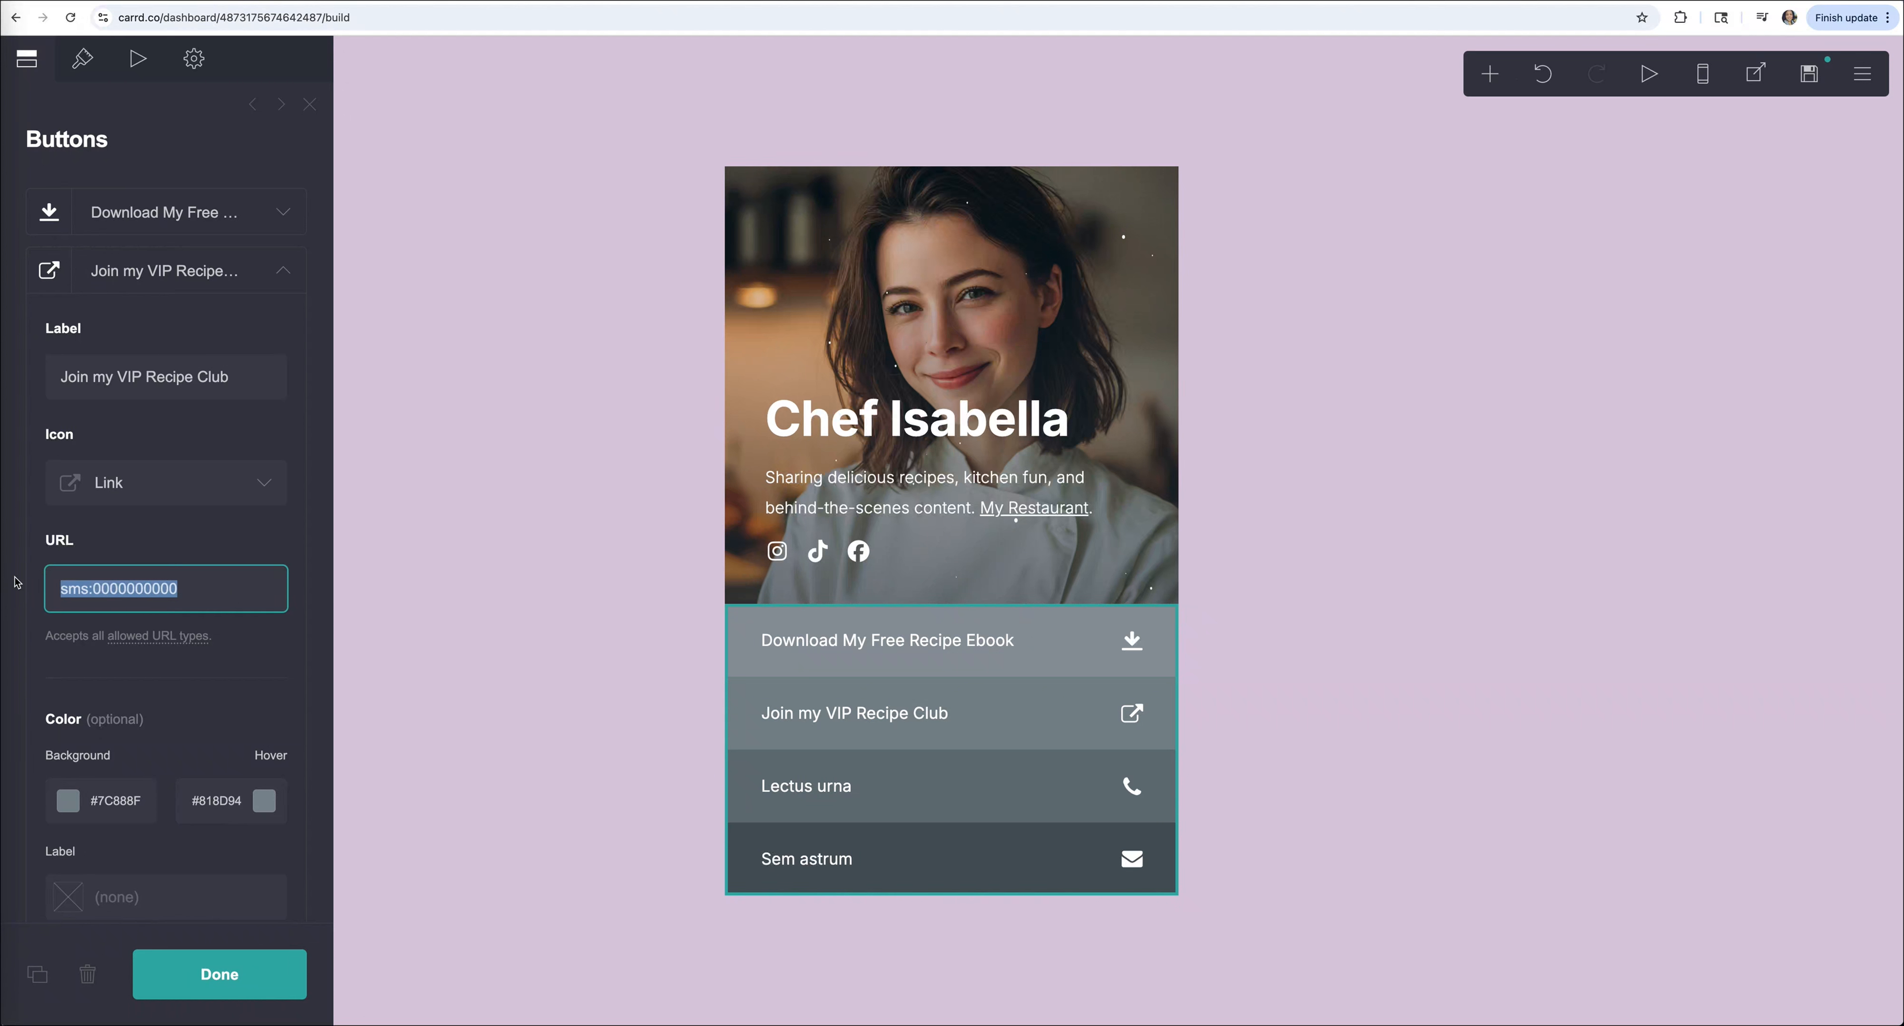
pyautogui.press('super+v')
pyautogui.click(182, 539)
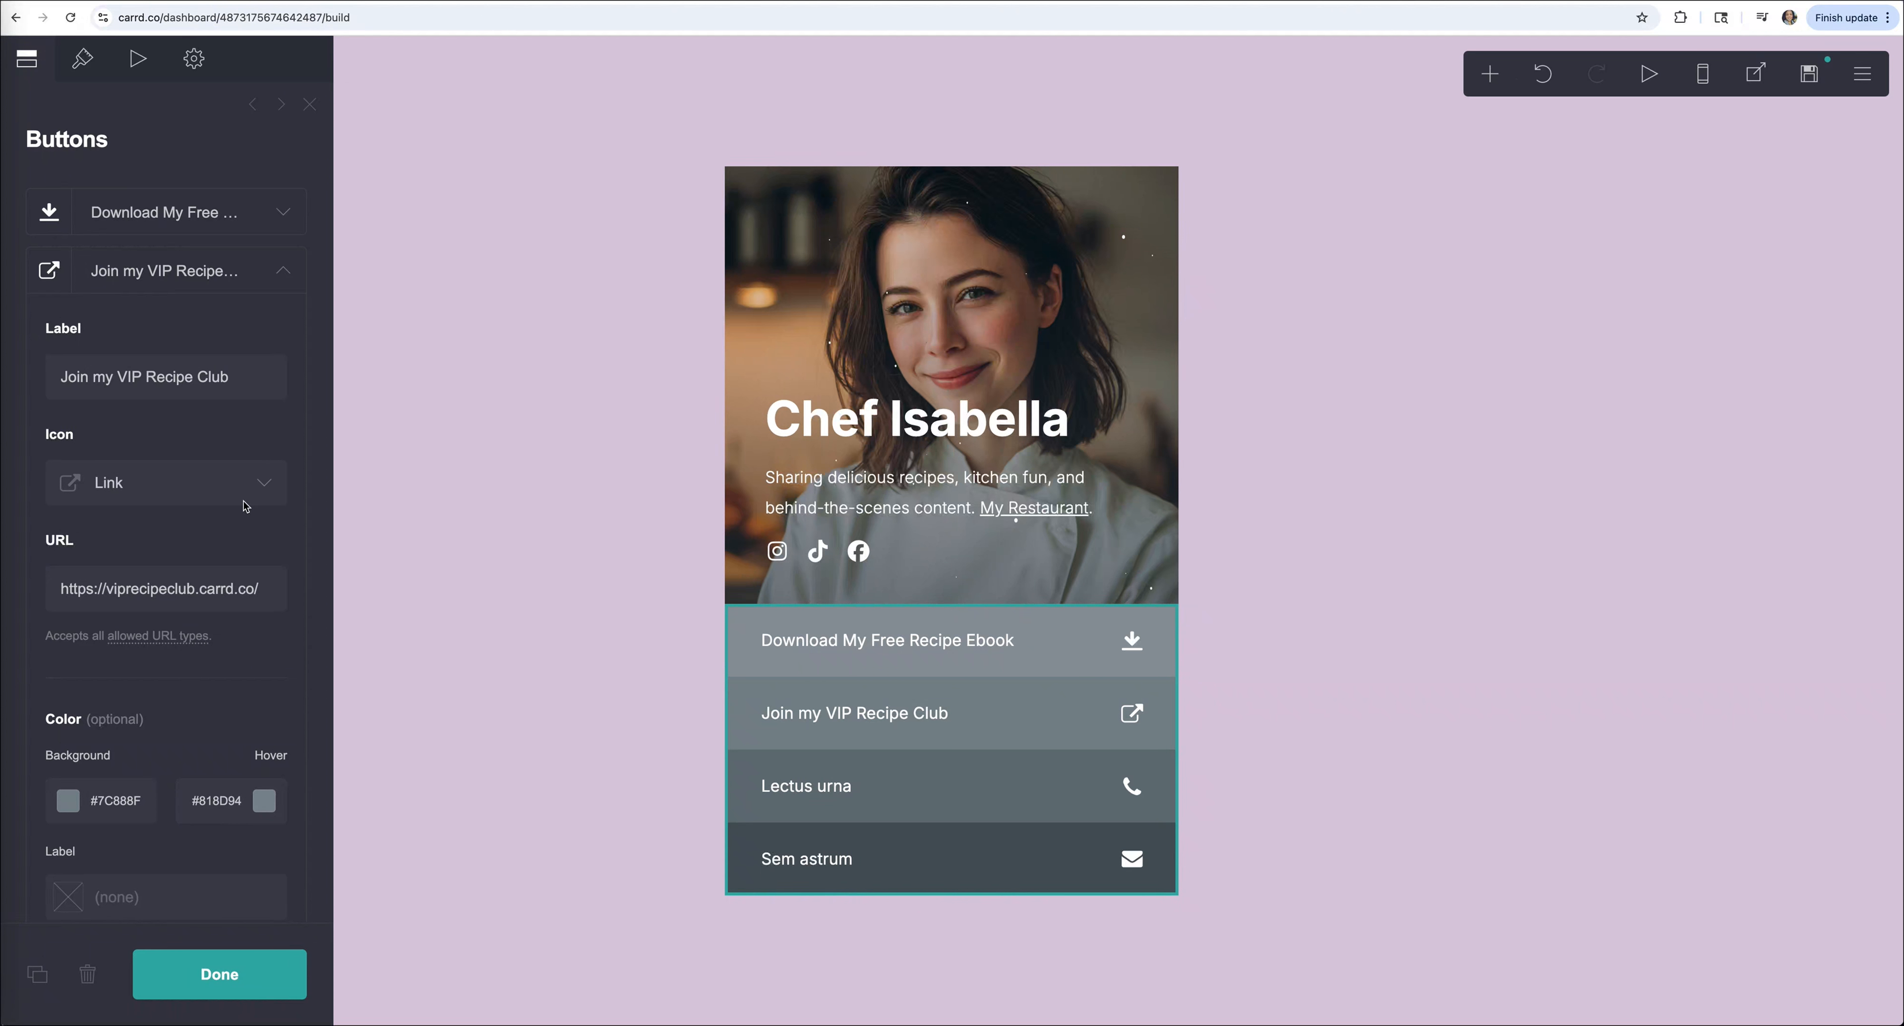
# Change the label of the third link button to "Catering Services".
pyautogui.click(282, 271)
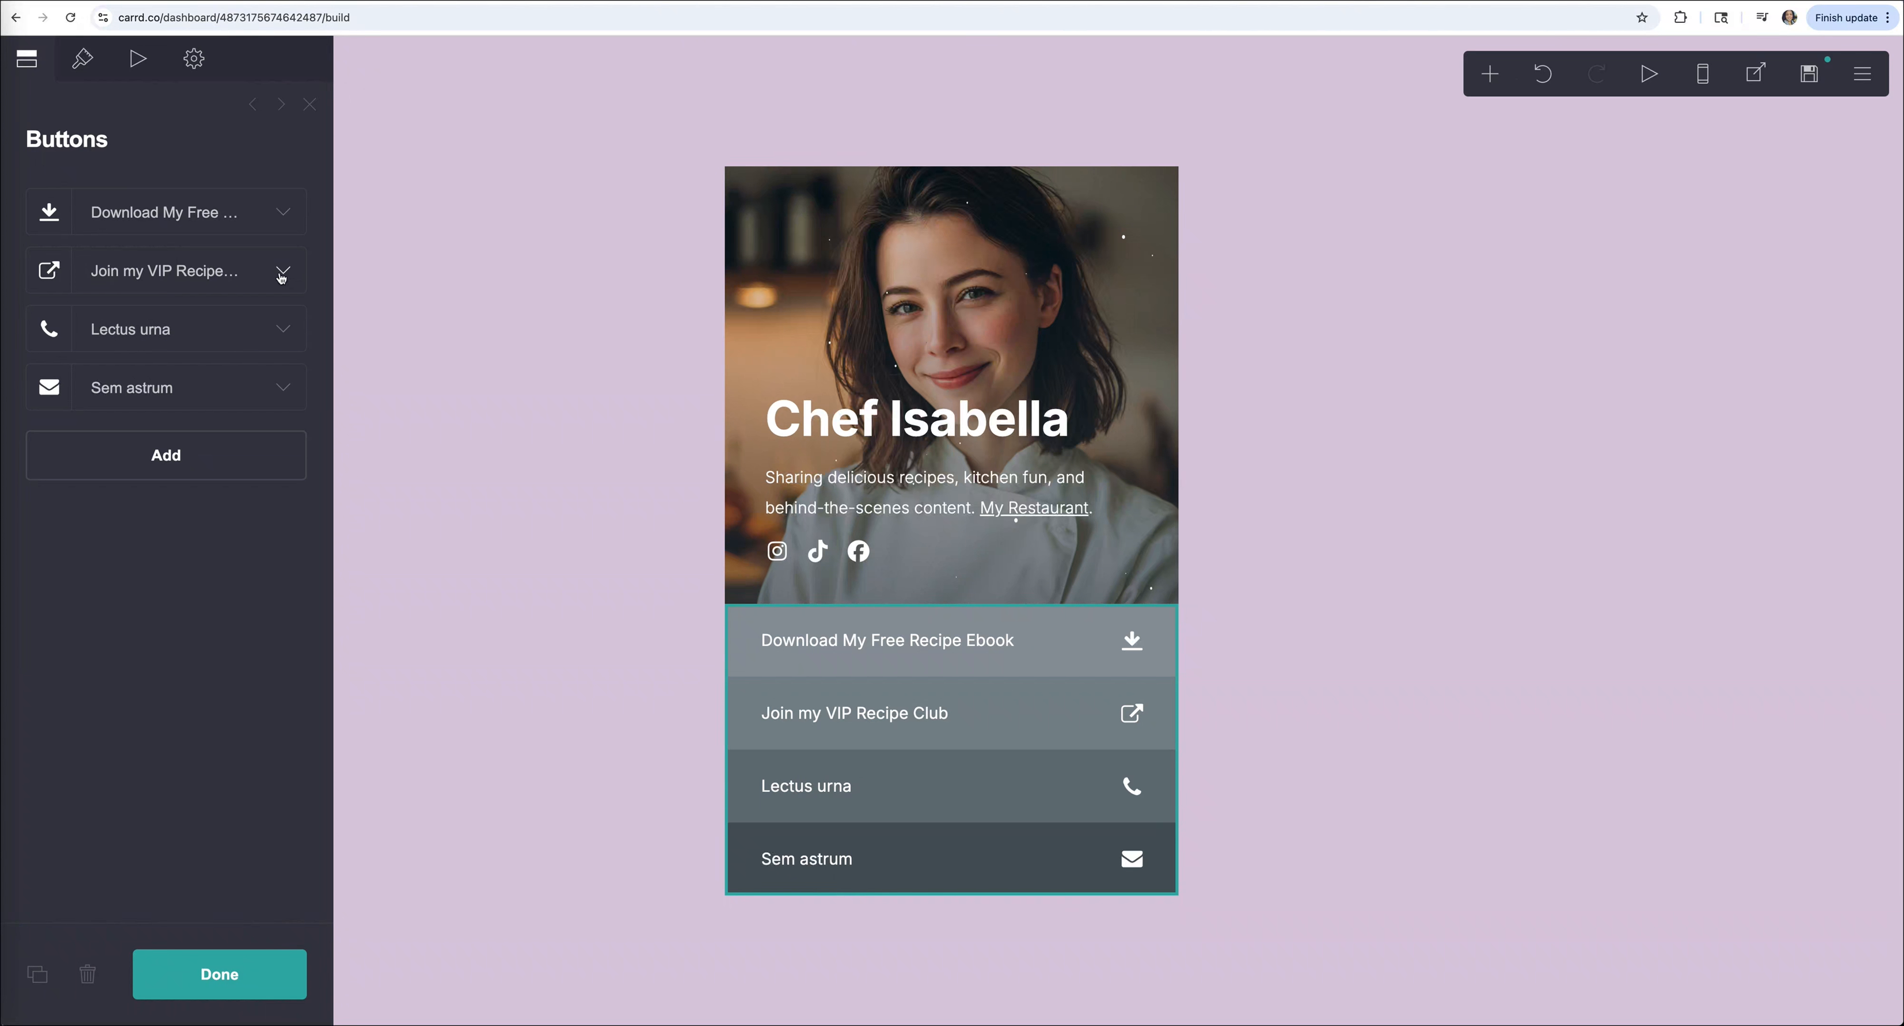
pyautogui.click(283, 330)
pyautogui.tripleClick(177, 443)
pyautogui.write('Catering Services')
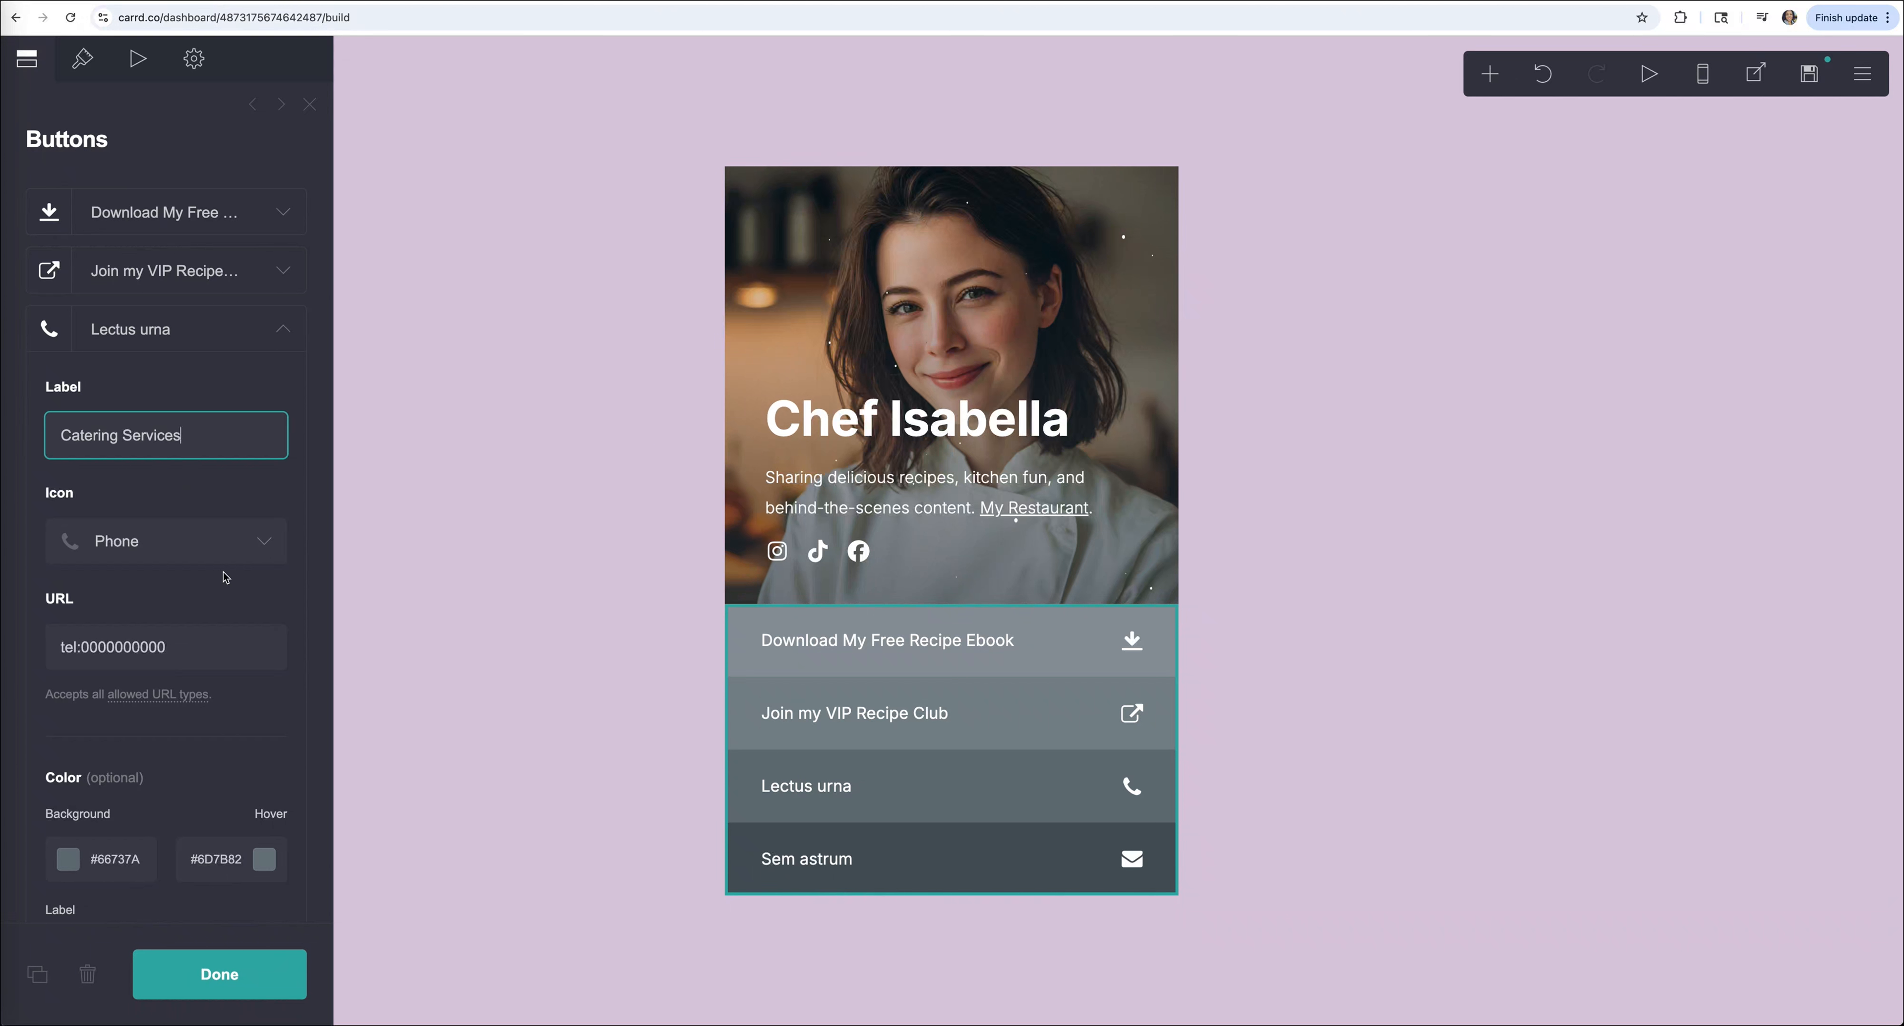
# Set the icon of the Catering Services button to Calendar.
pyautogui.click(262, 548)
pyautogui.scroll(15, 163, 673)
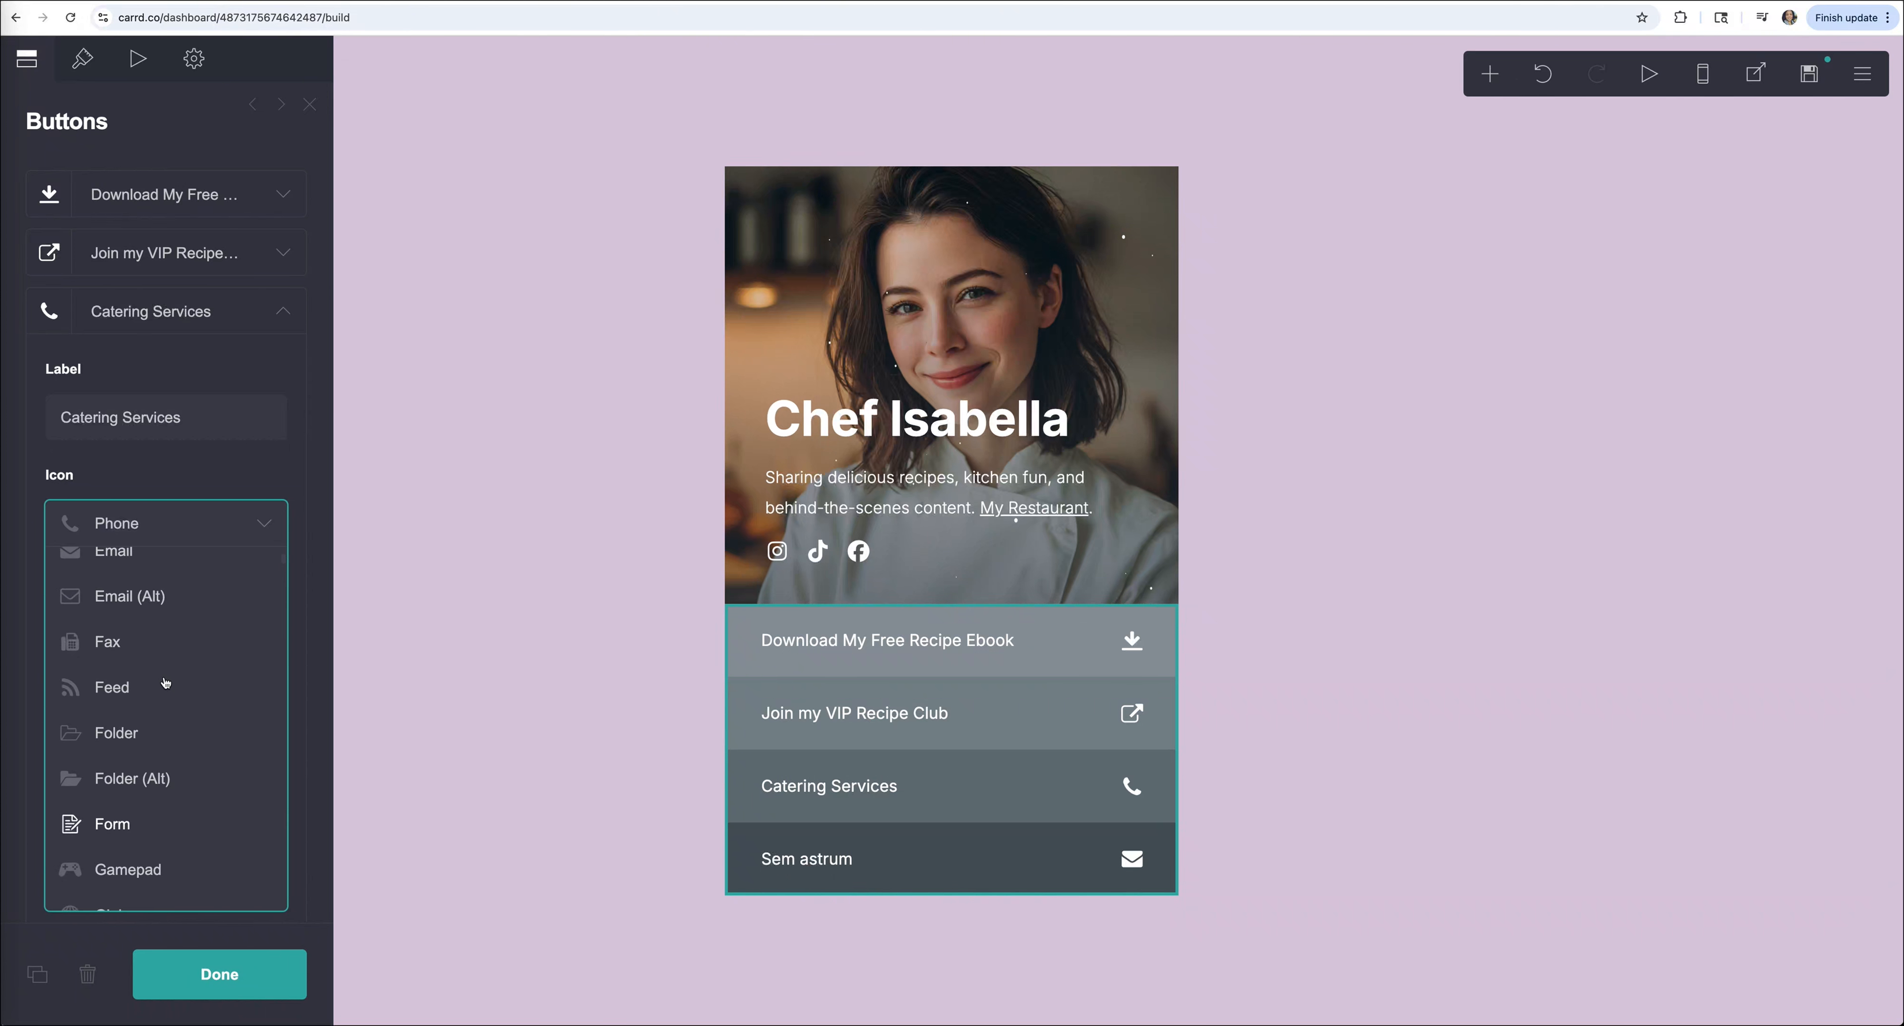
pyautogui.scroll(5, 164, 682)
pyautogui.click(127, 748)
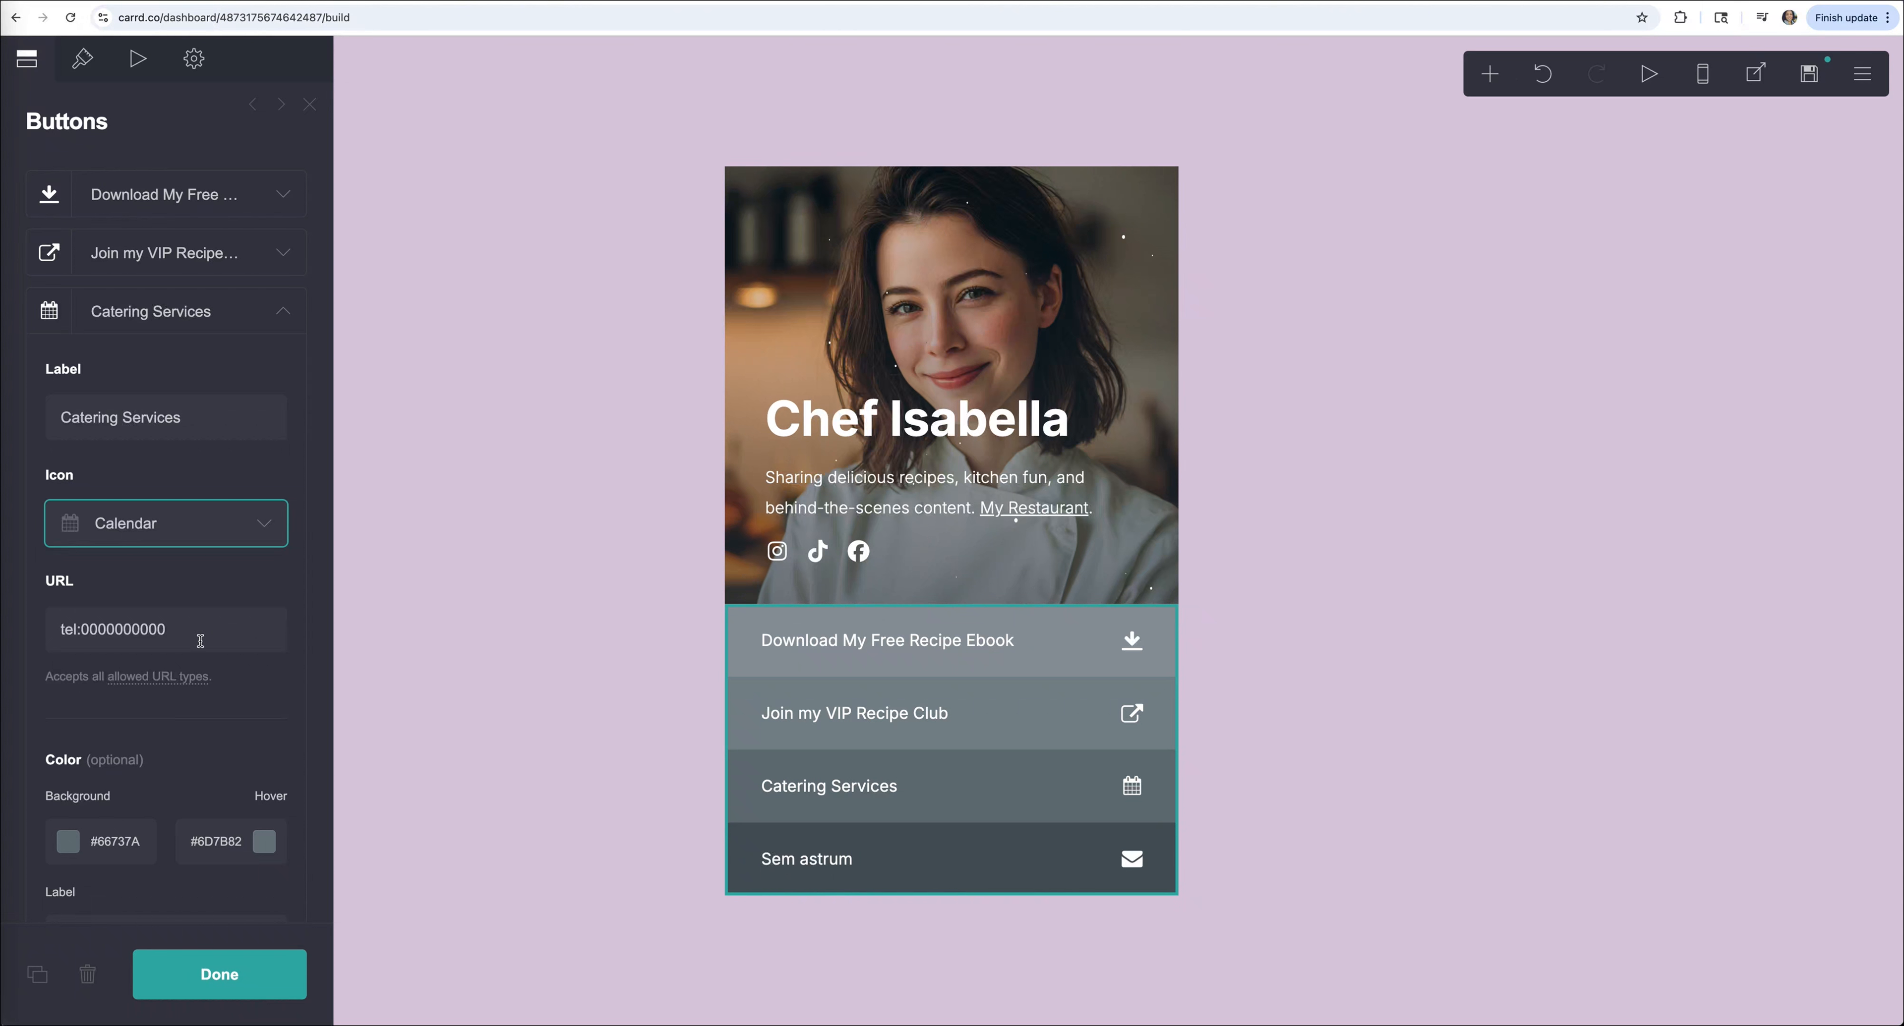
pyautogui.click(688, 1)
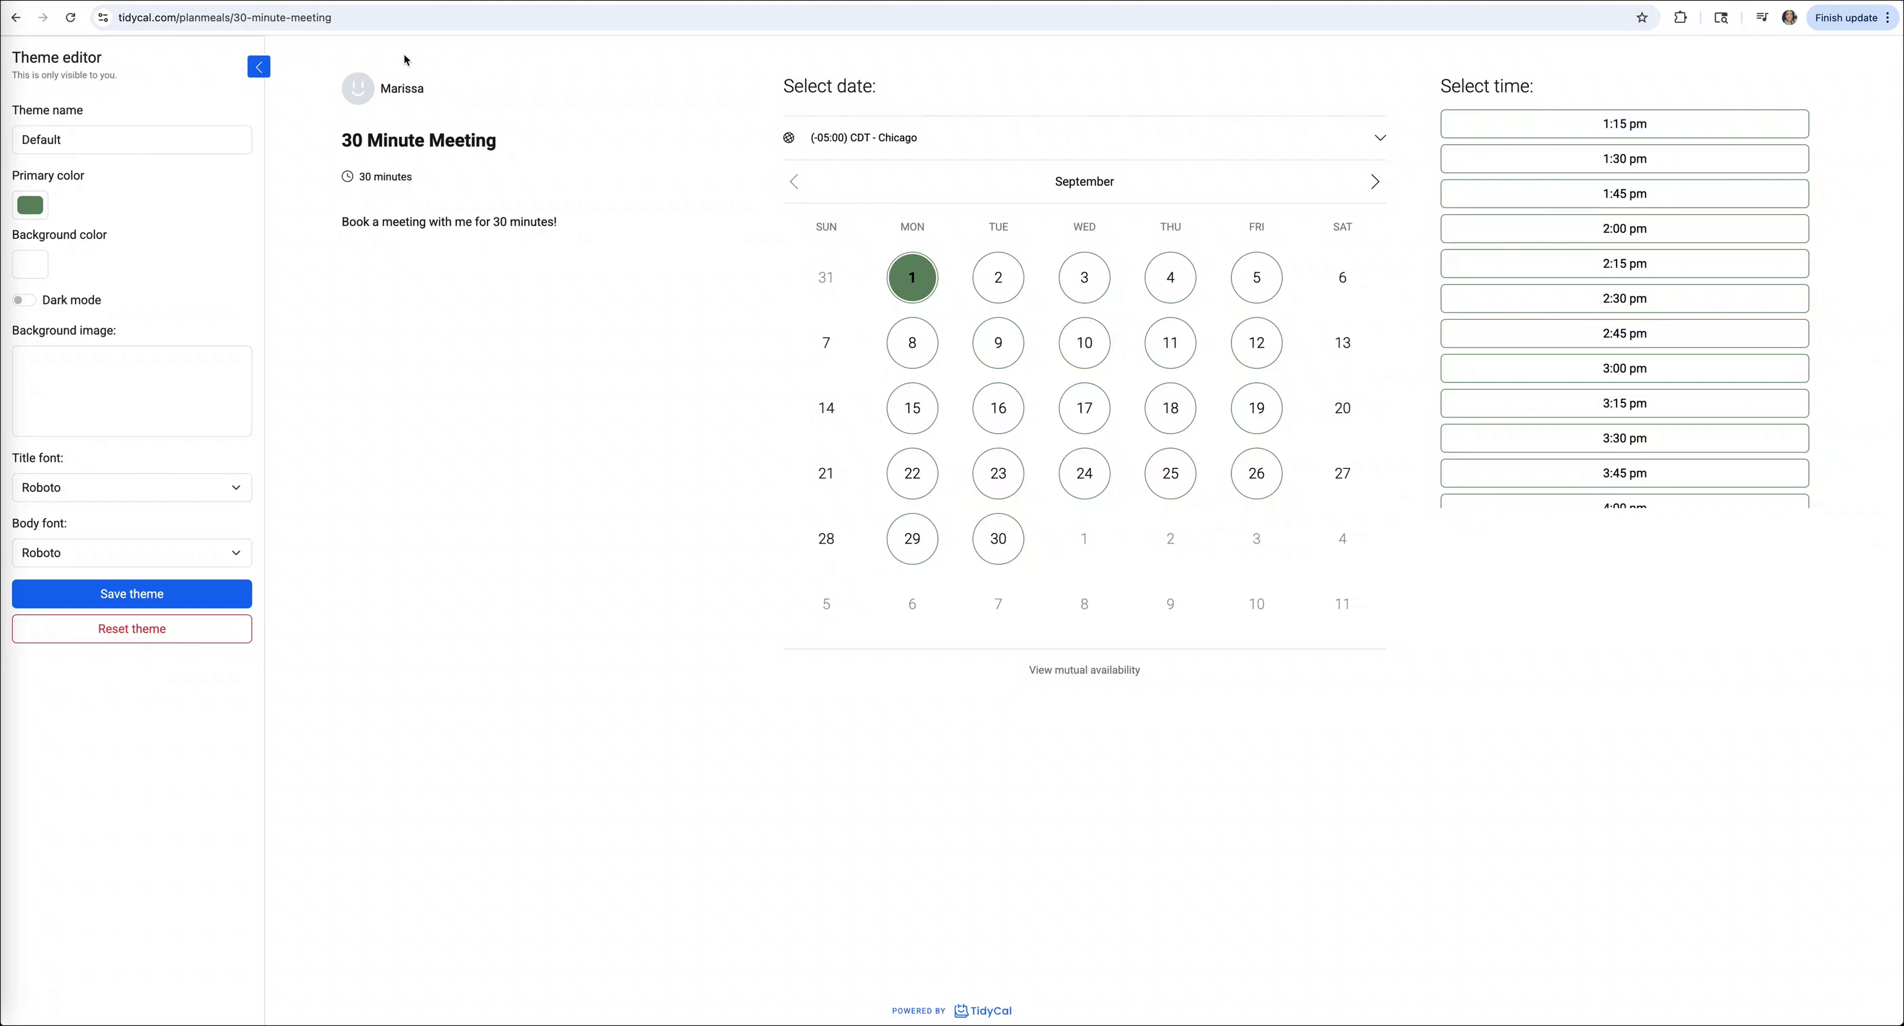
pyautogui.click(315, 17)
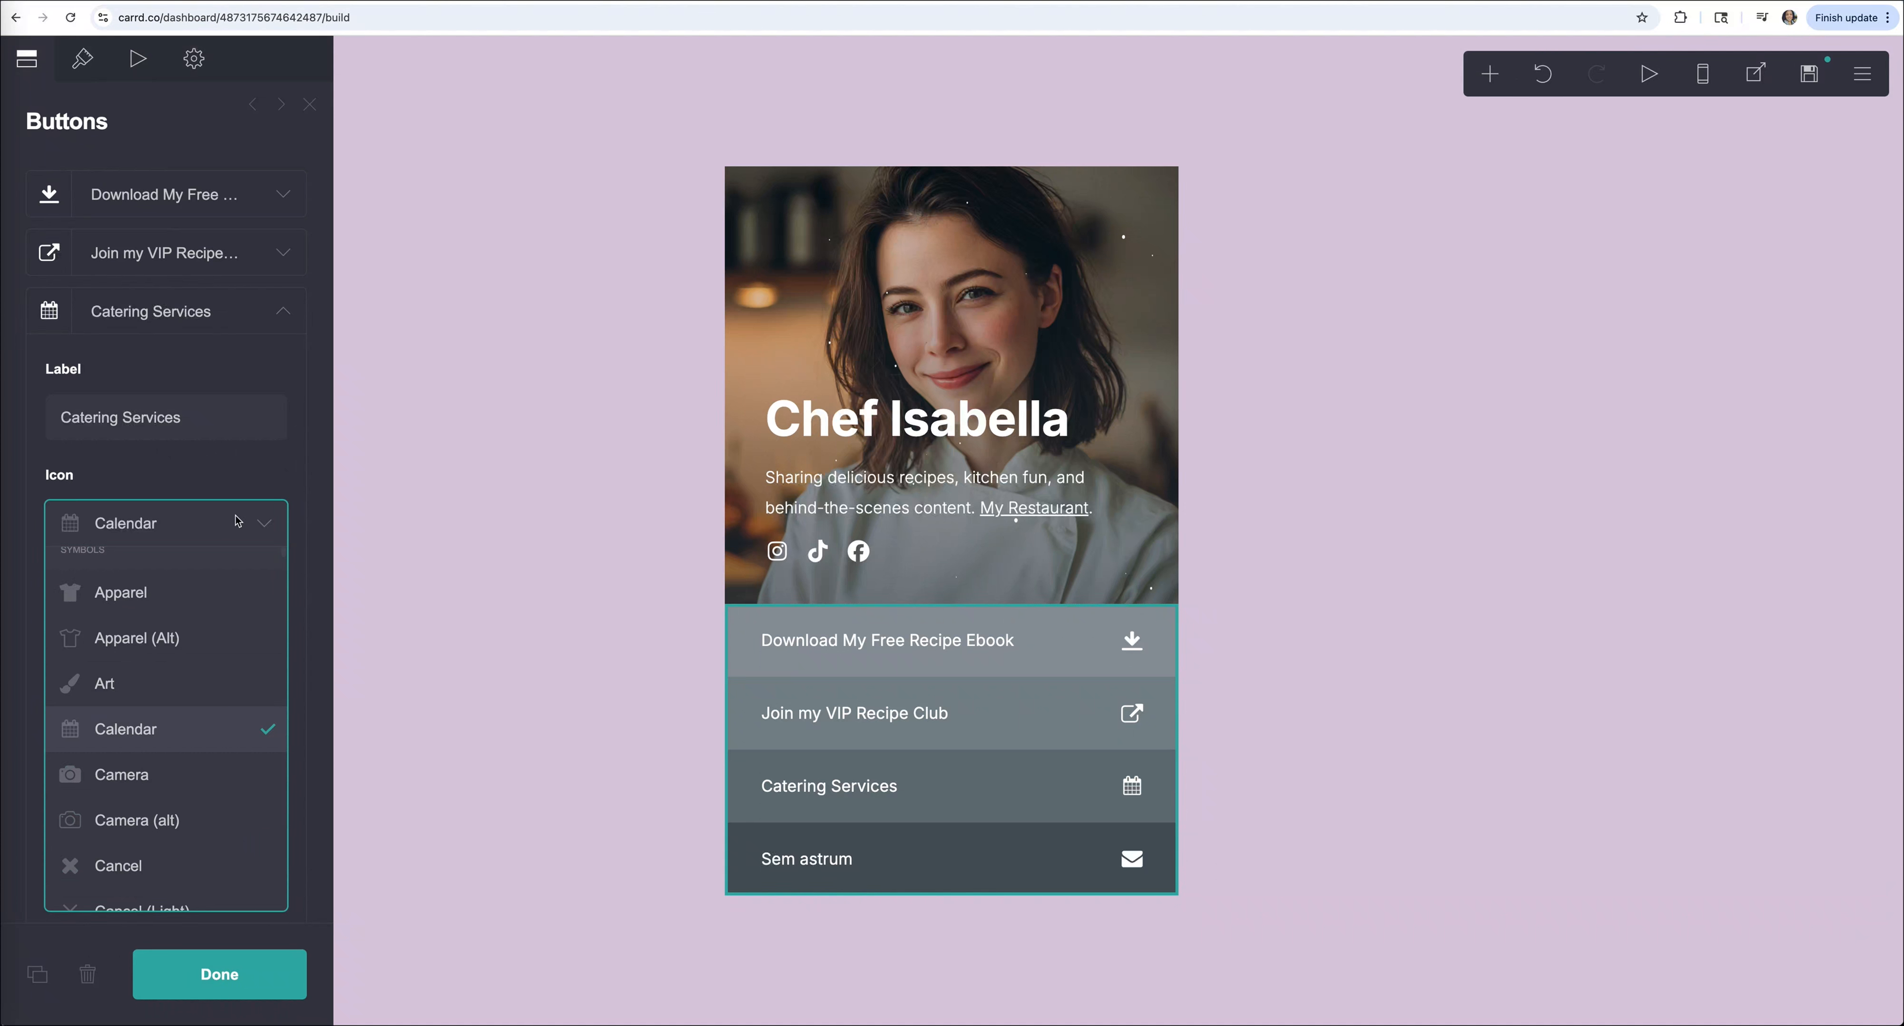
pyautogui.moveTo(166, 628); pyautogui.dragTo(30, 629)
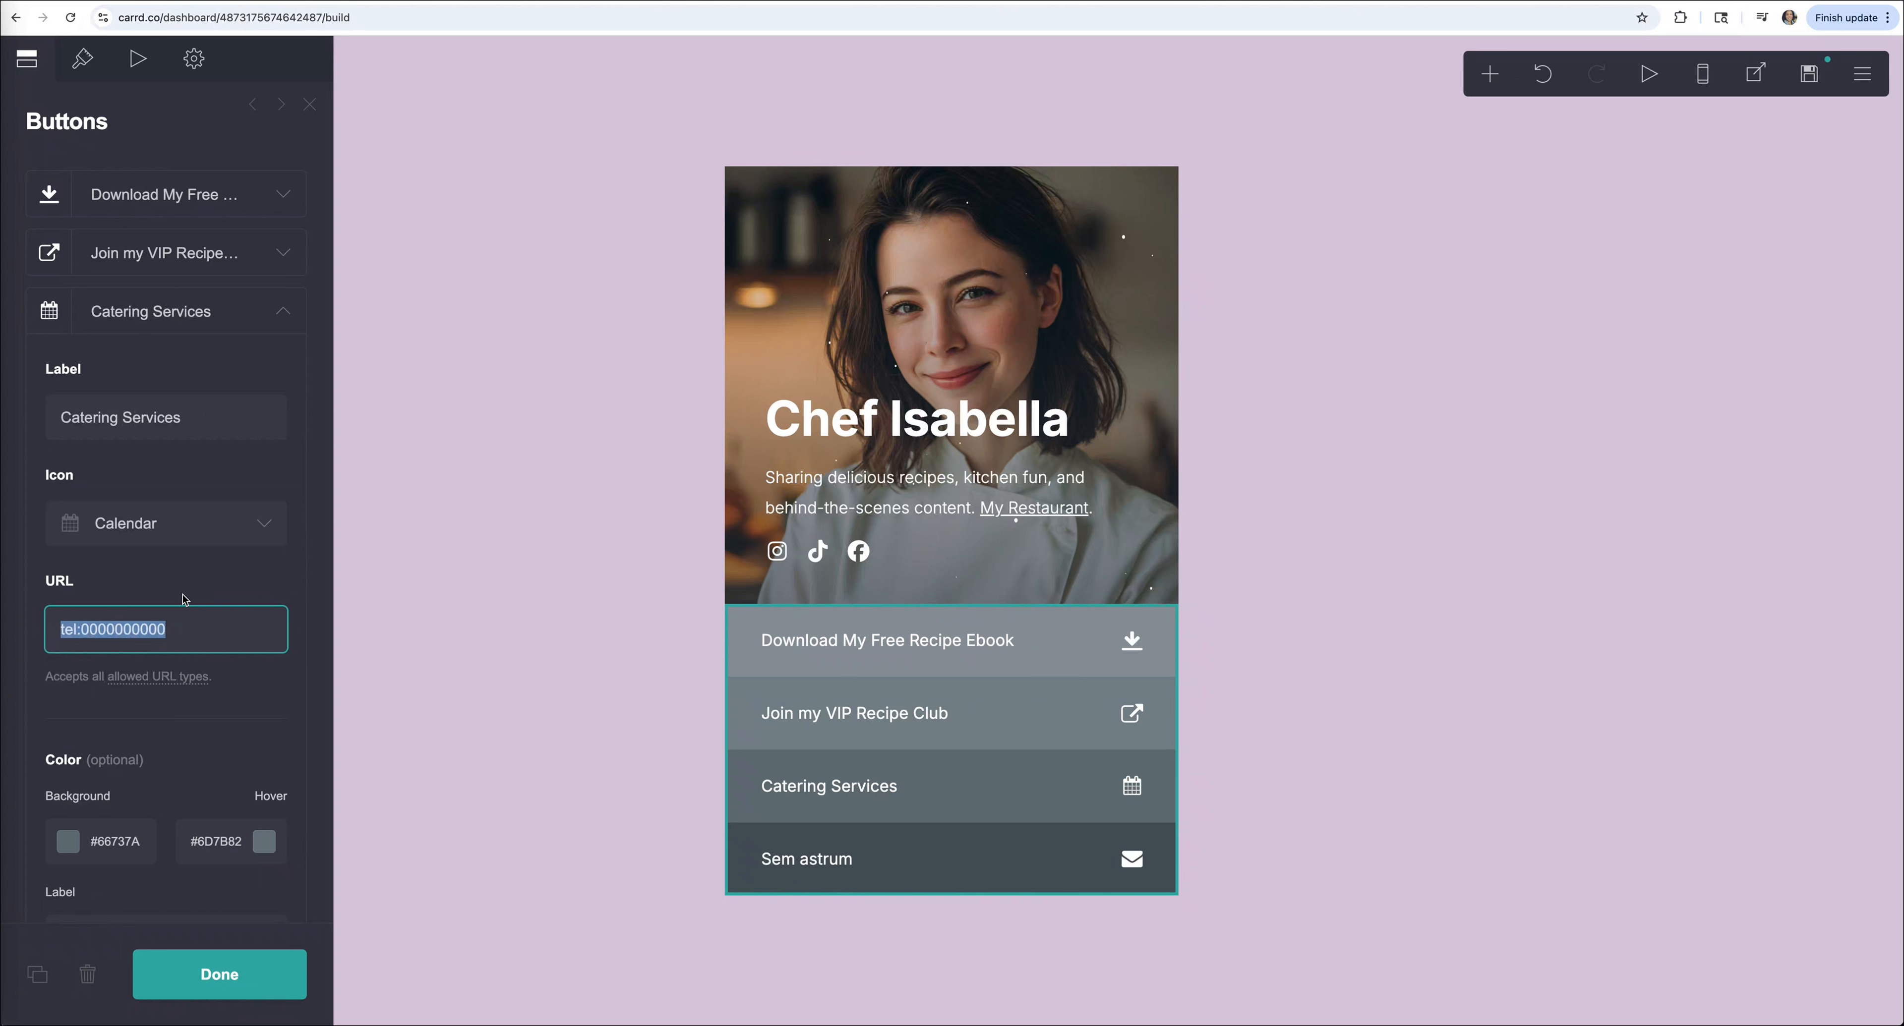
pyautogui.press('super+v')
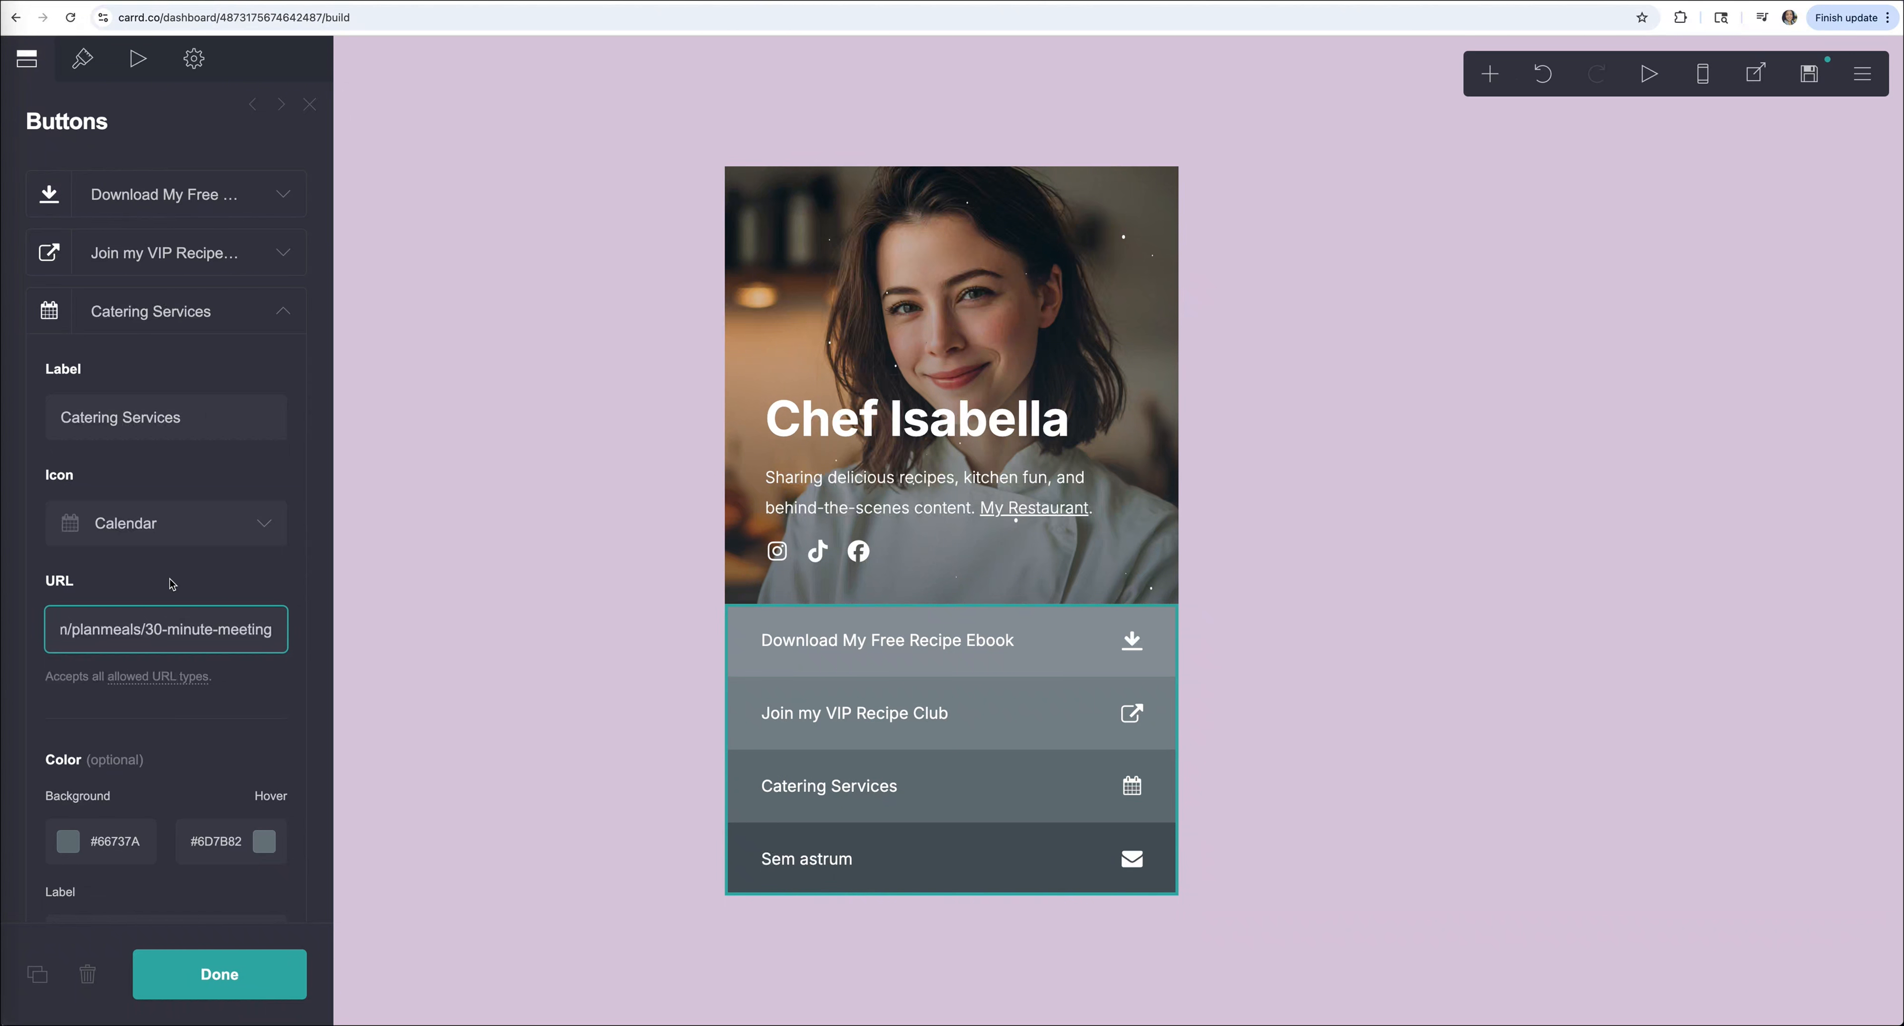
pyautogui.click(178, 582)
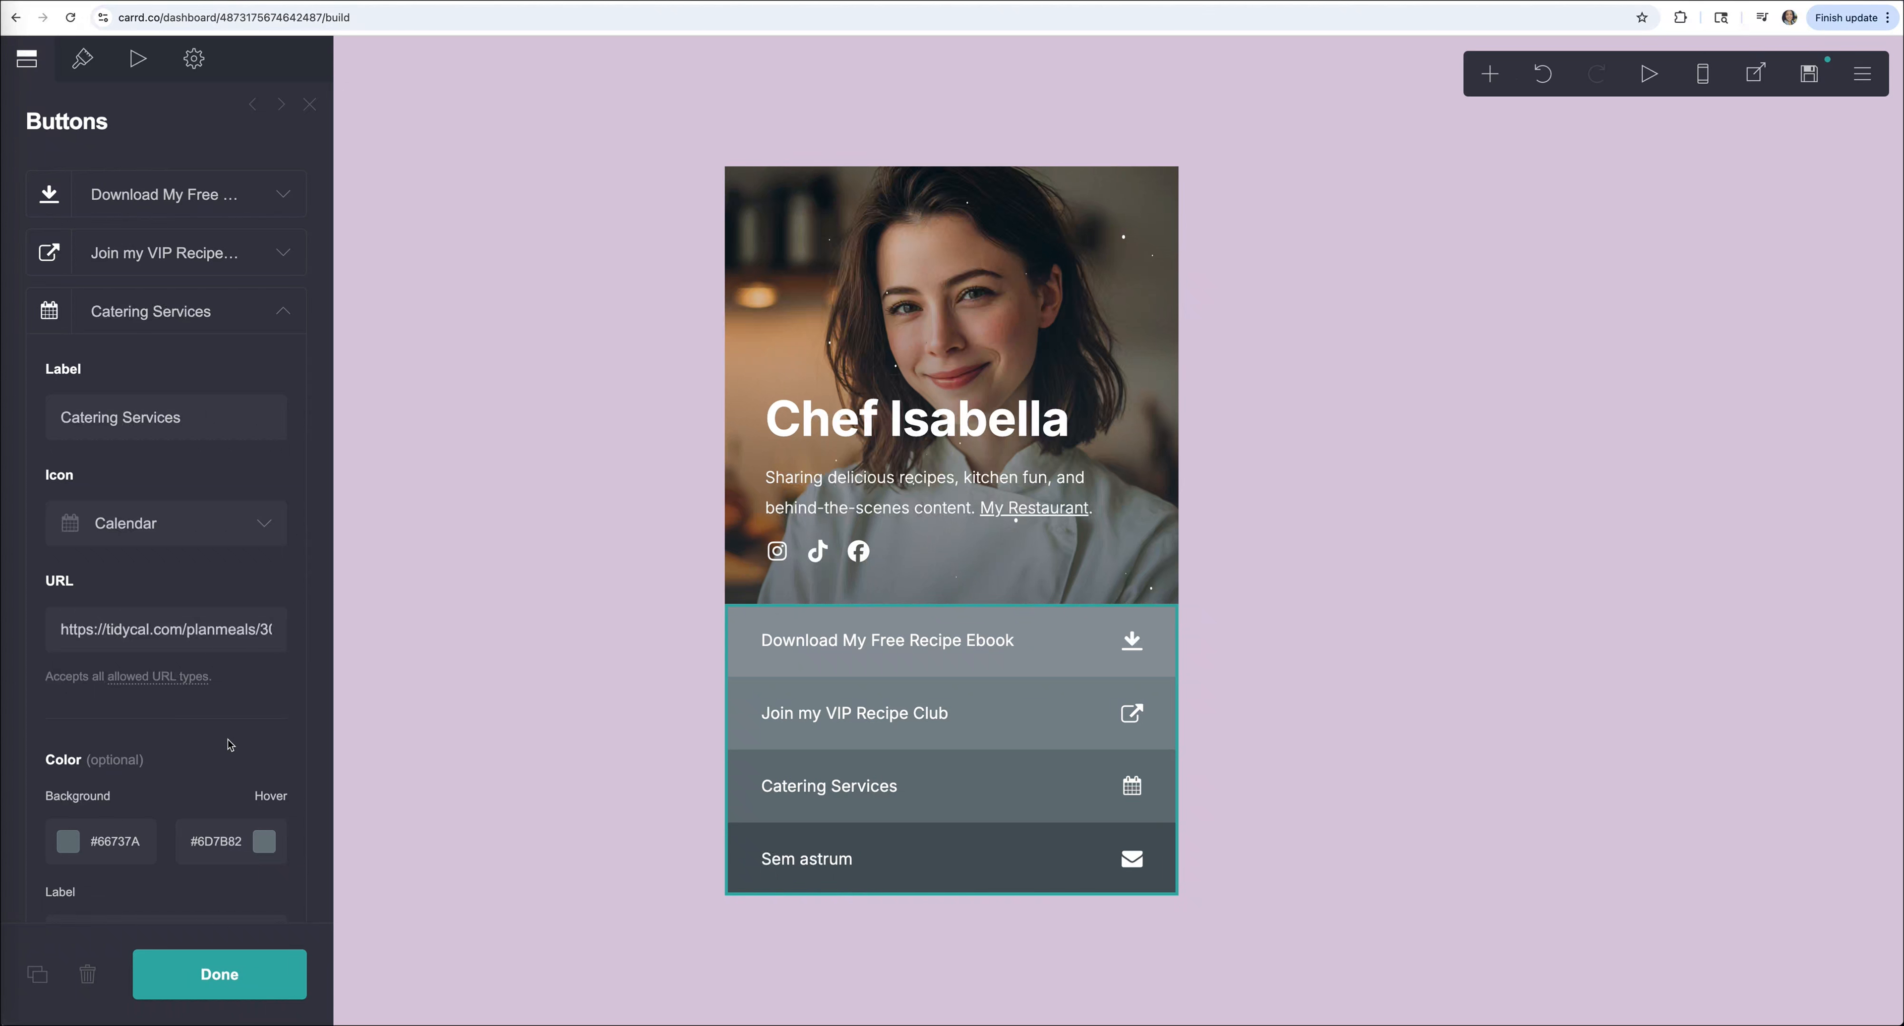
pyautogui.click(282, 311)
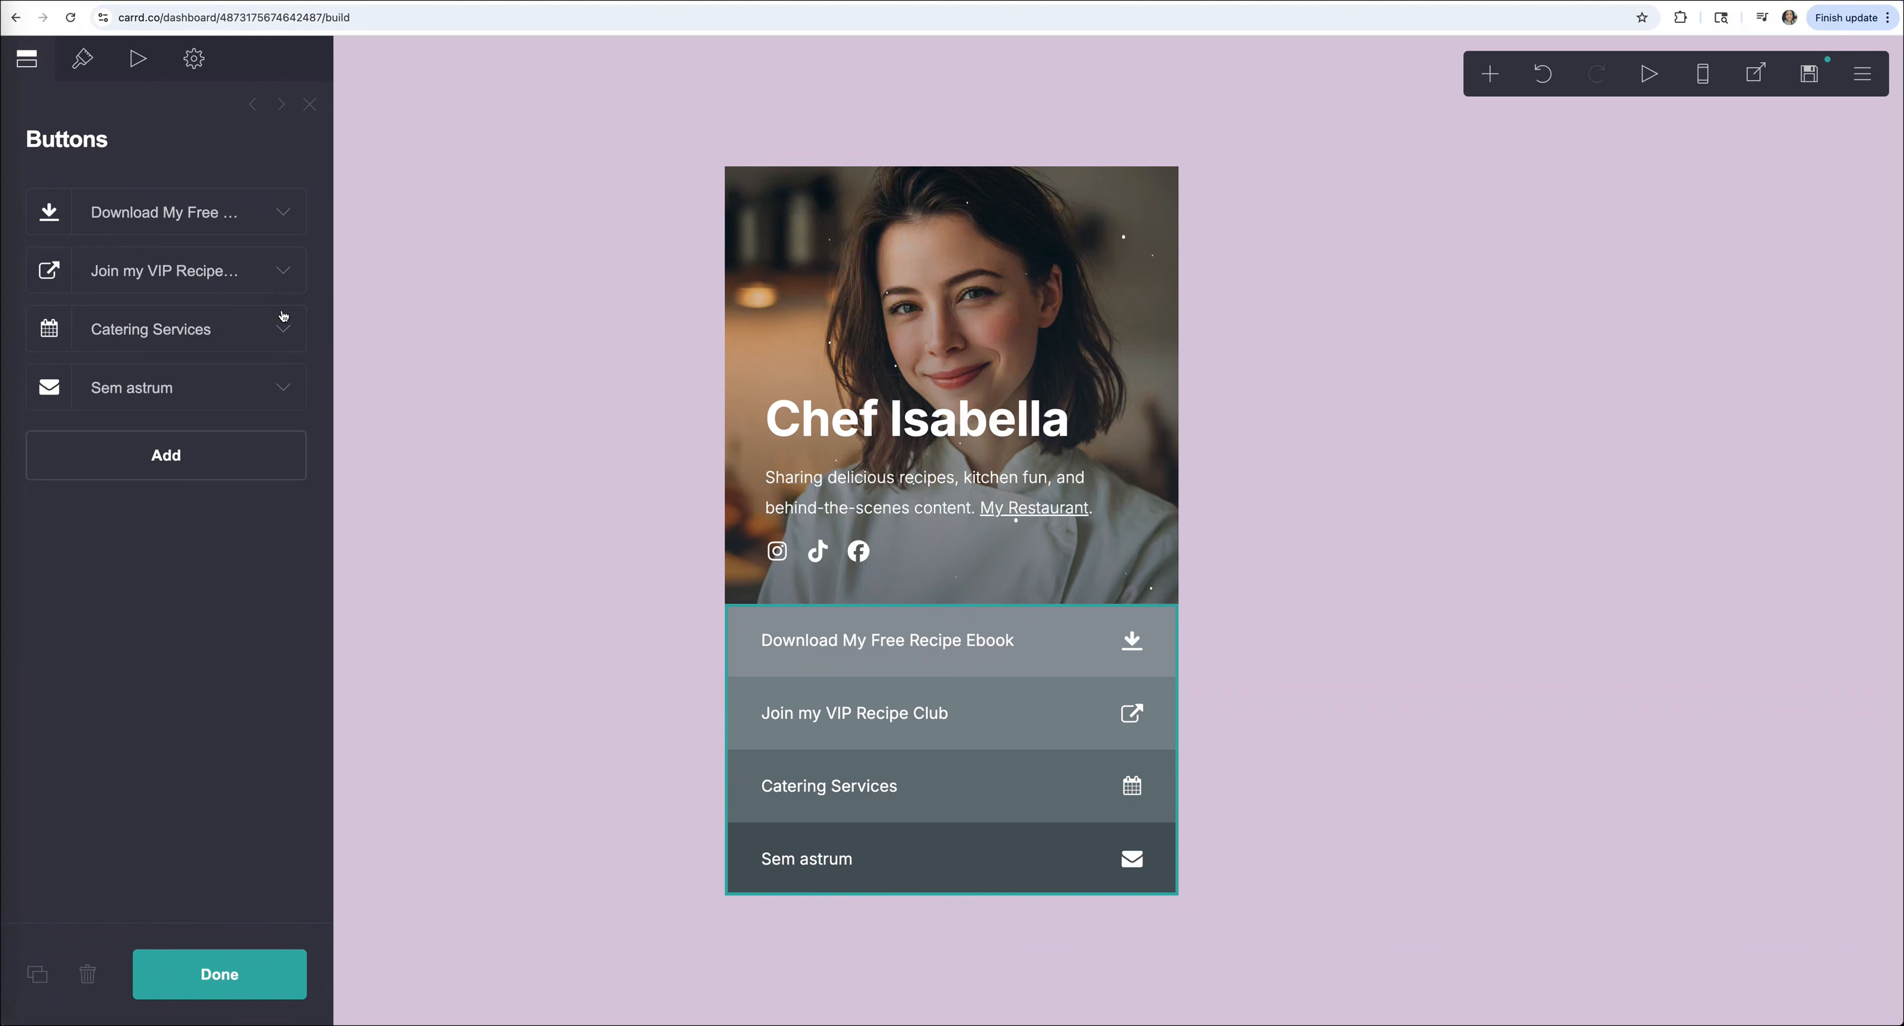
# Change the label of the fourth link button to "Work With Me/ Business Inquiries".
pyautogui.click(283, 391)
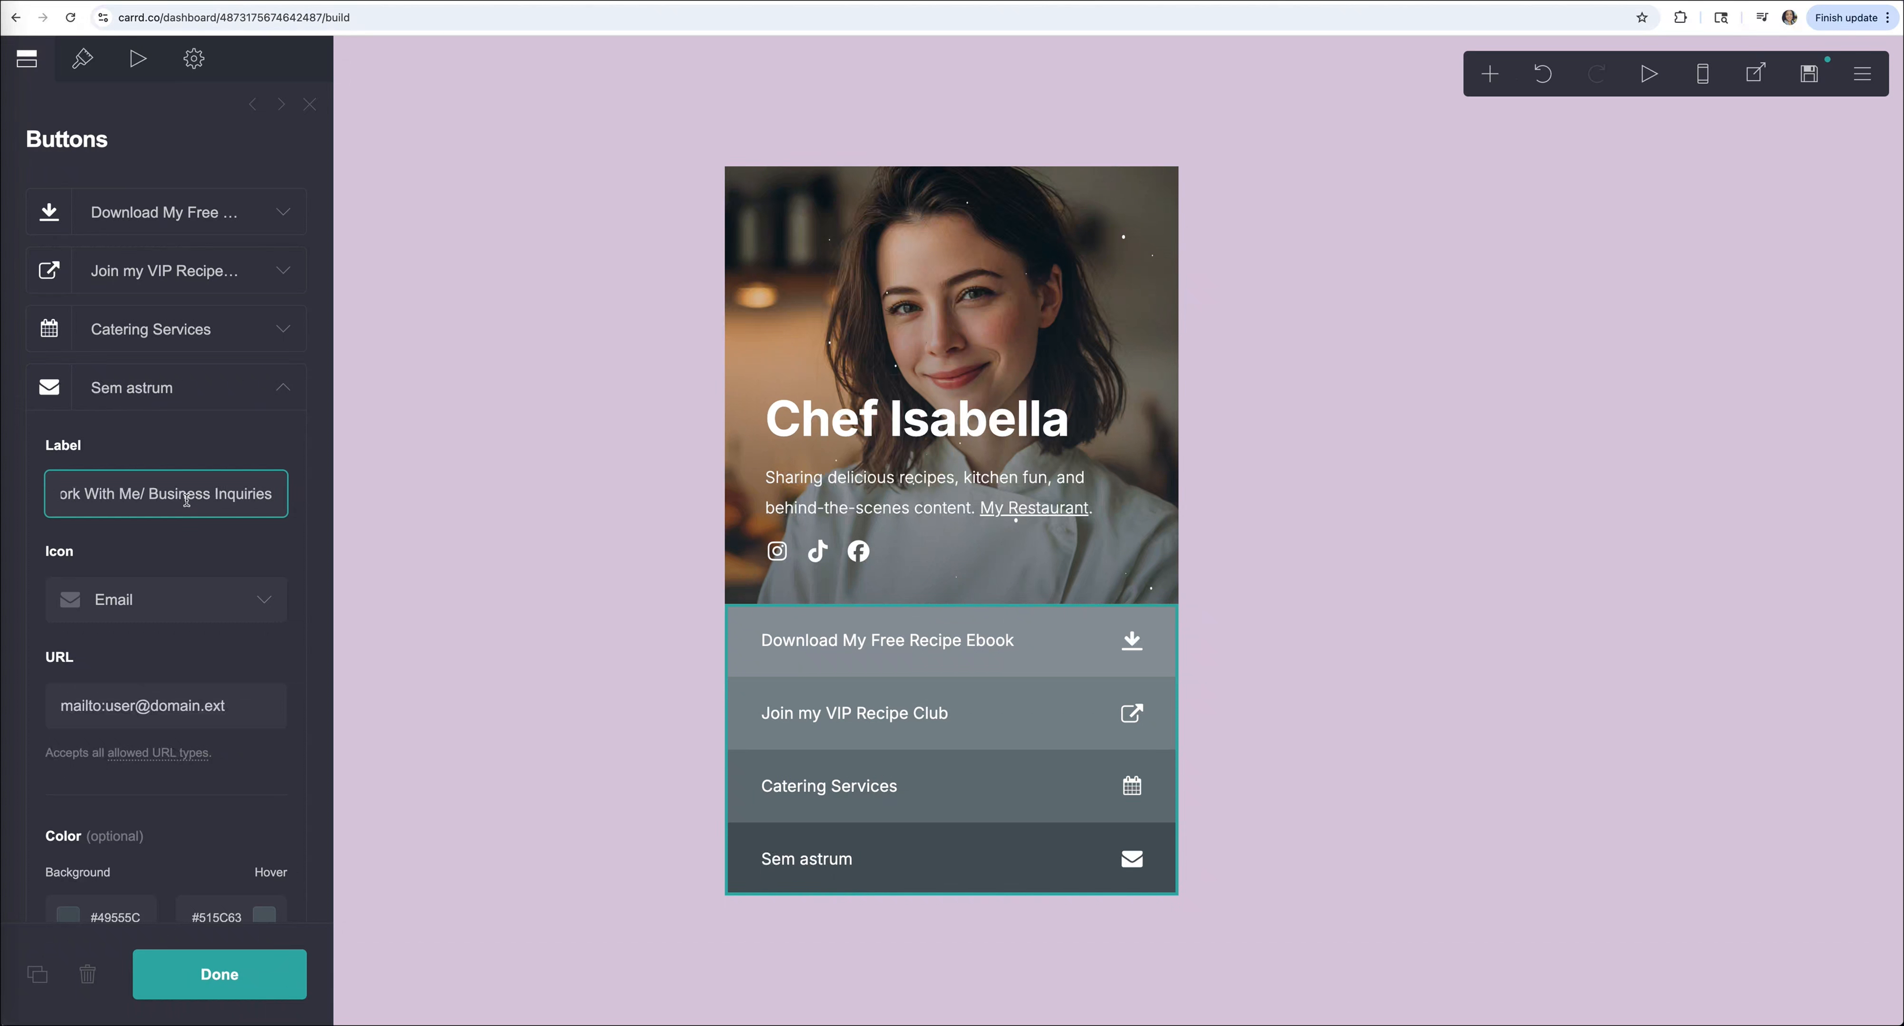
pyautogui.press('Return')
pyautogui.hscroll(1, 201, 498)
# Set the icon of the Work With Me/ Business Inquiries button to Globe.
pyautogui.click(262, 603)
pyautogui.scroll(3, 148, 666)
pyautogui.scroll(-2, 143, 664)
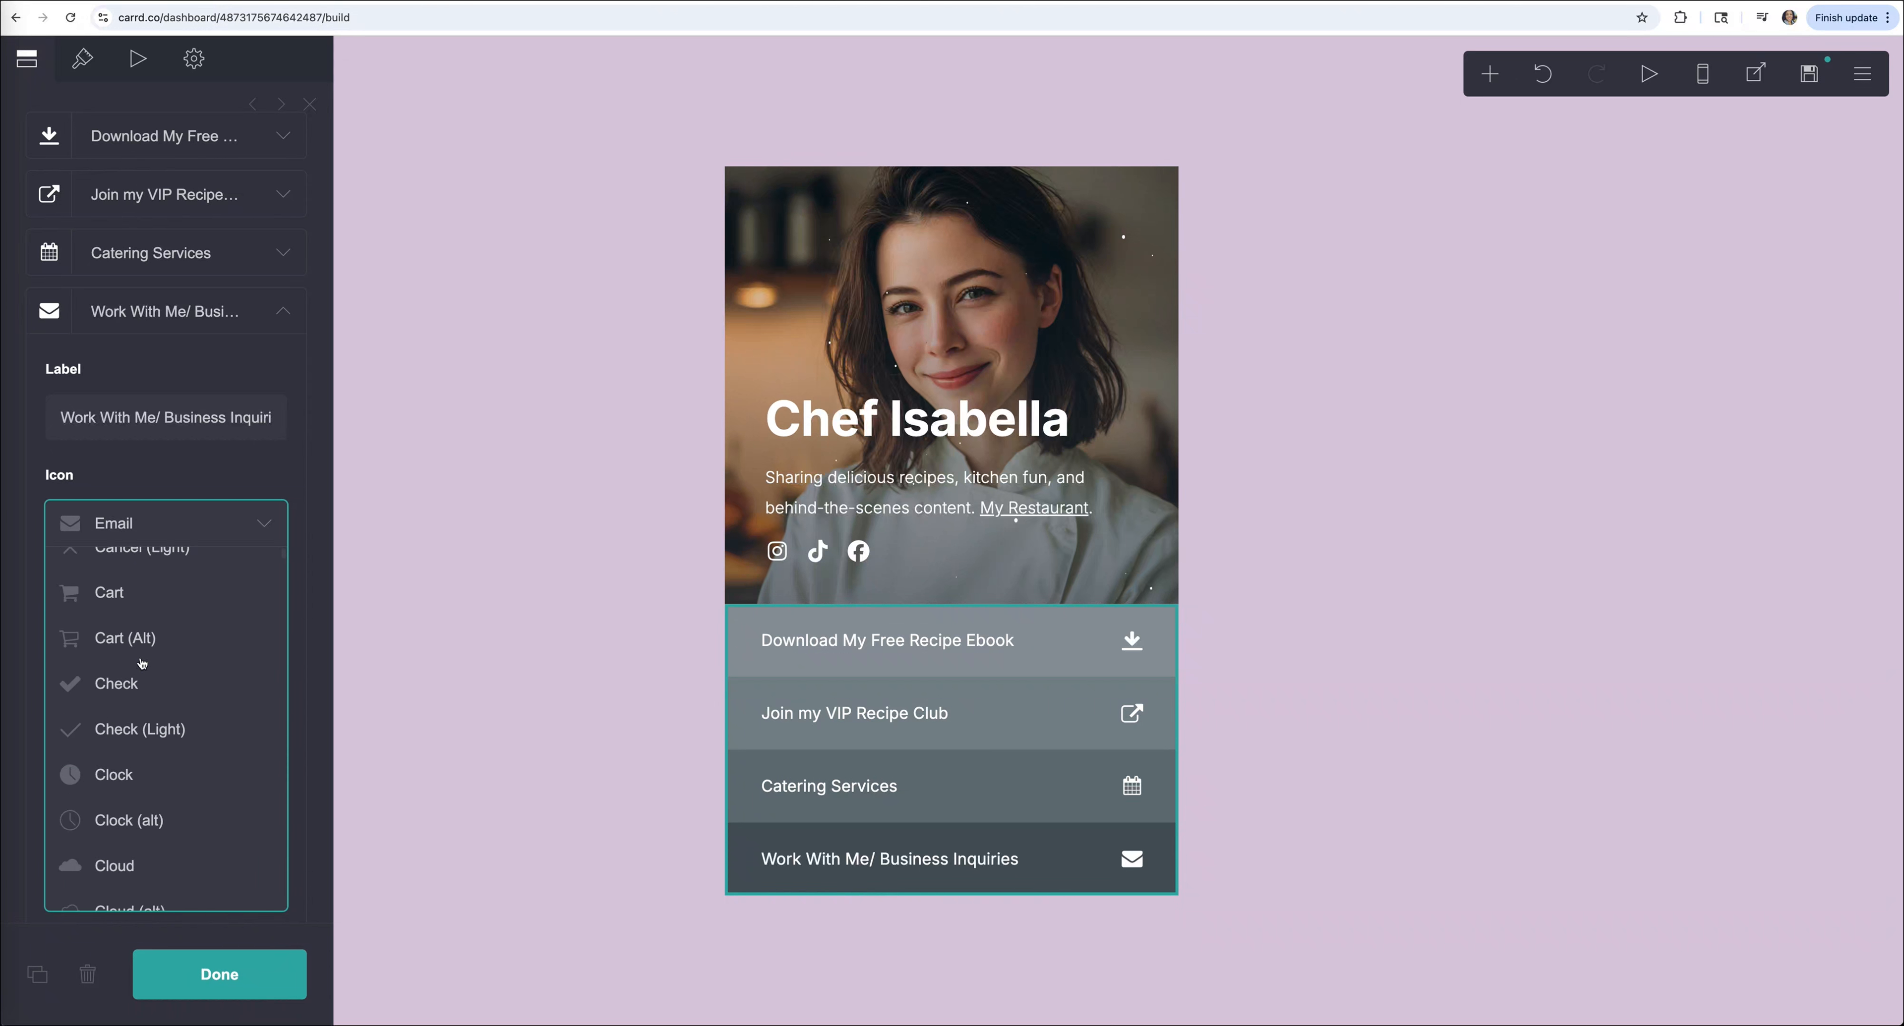
pyautogui.scroll(-5, 142, 664)
pyautogui.click(146, 647)
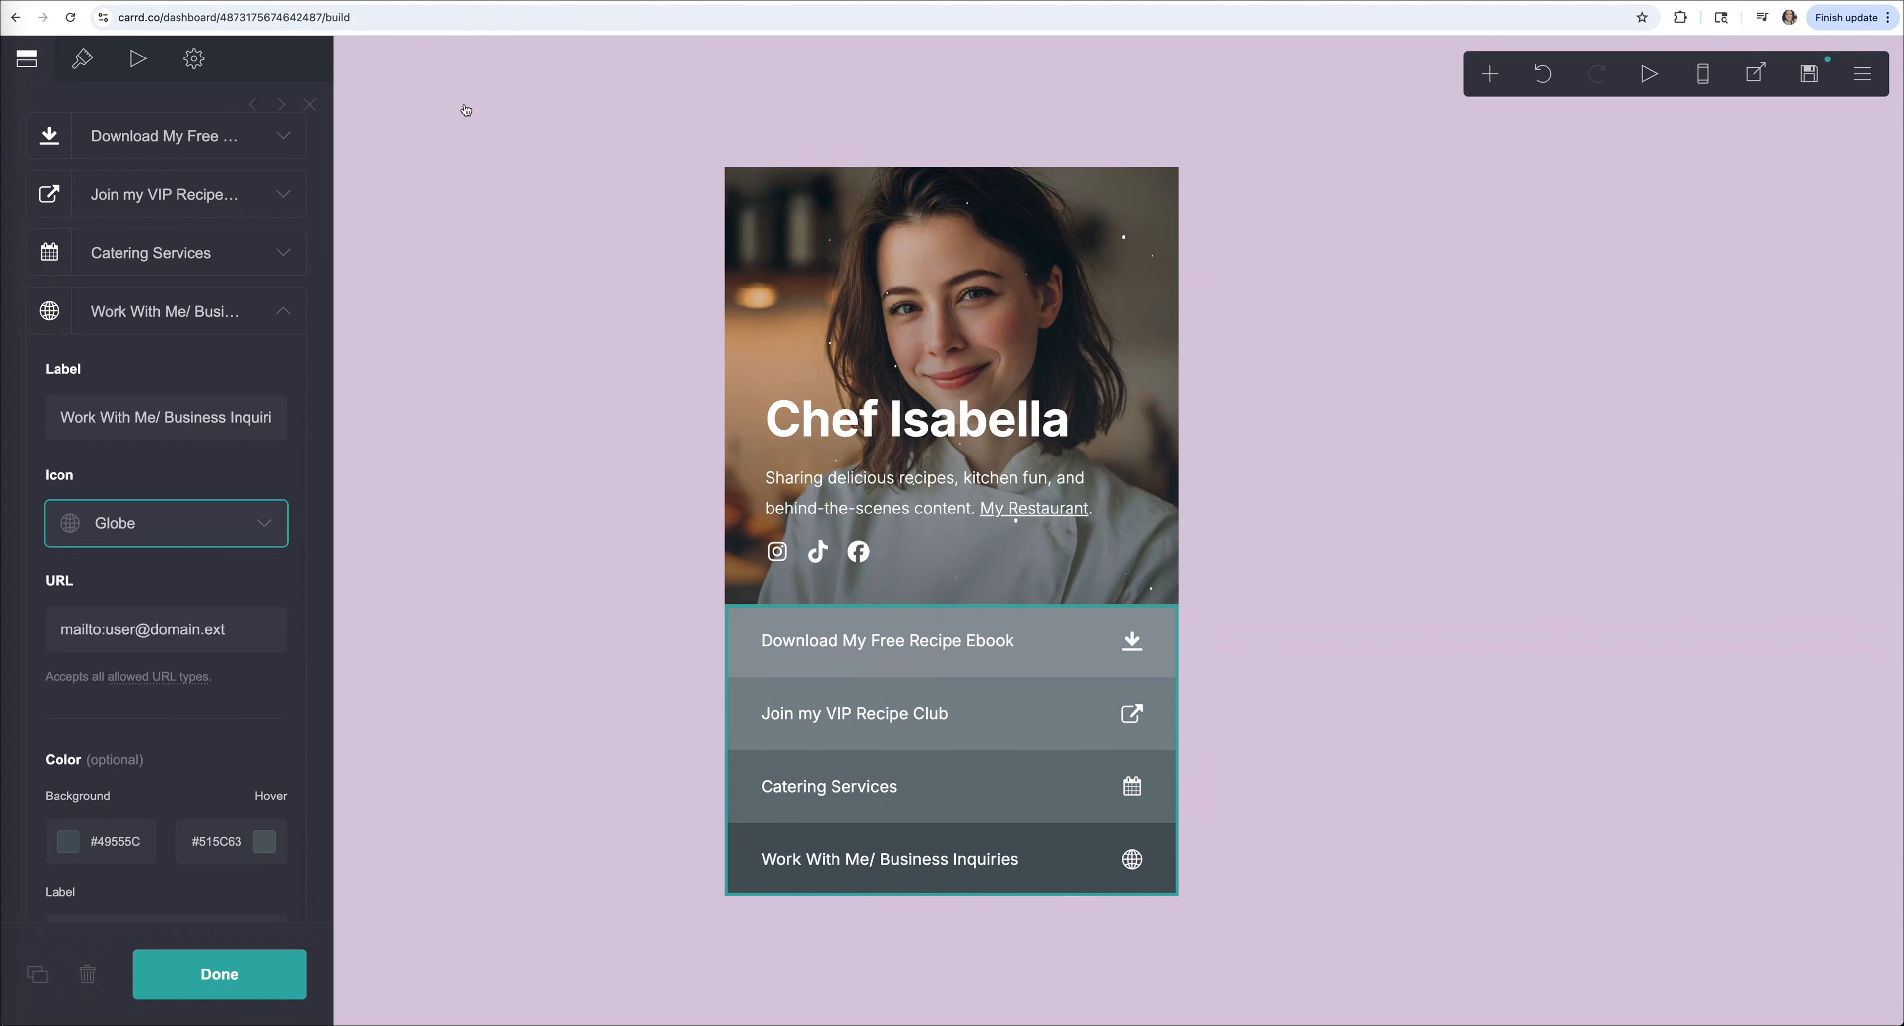
pyautogui.click(248, 17)
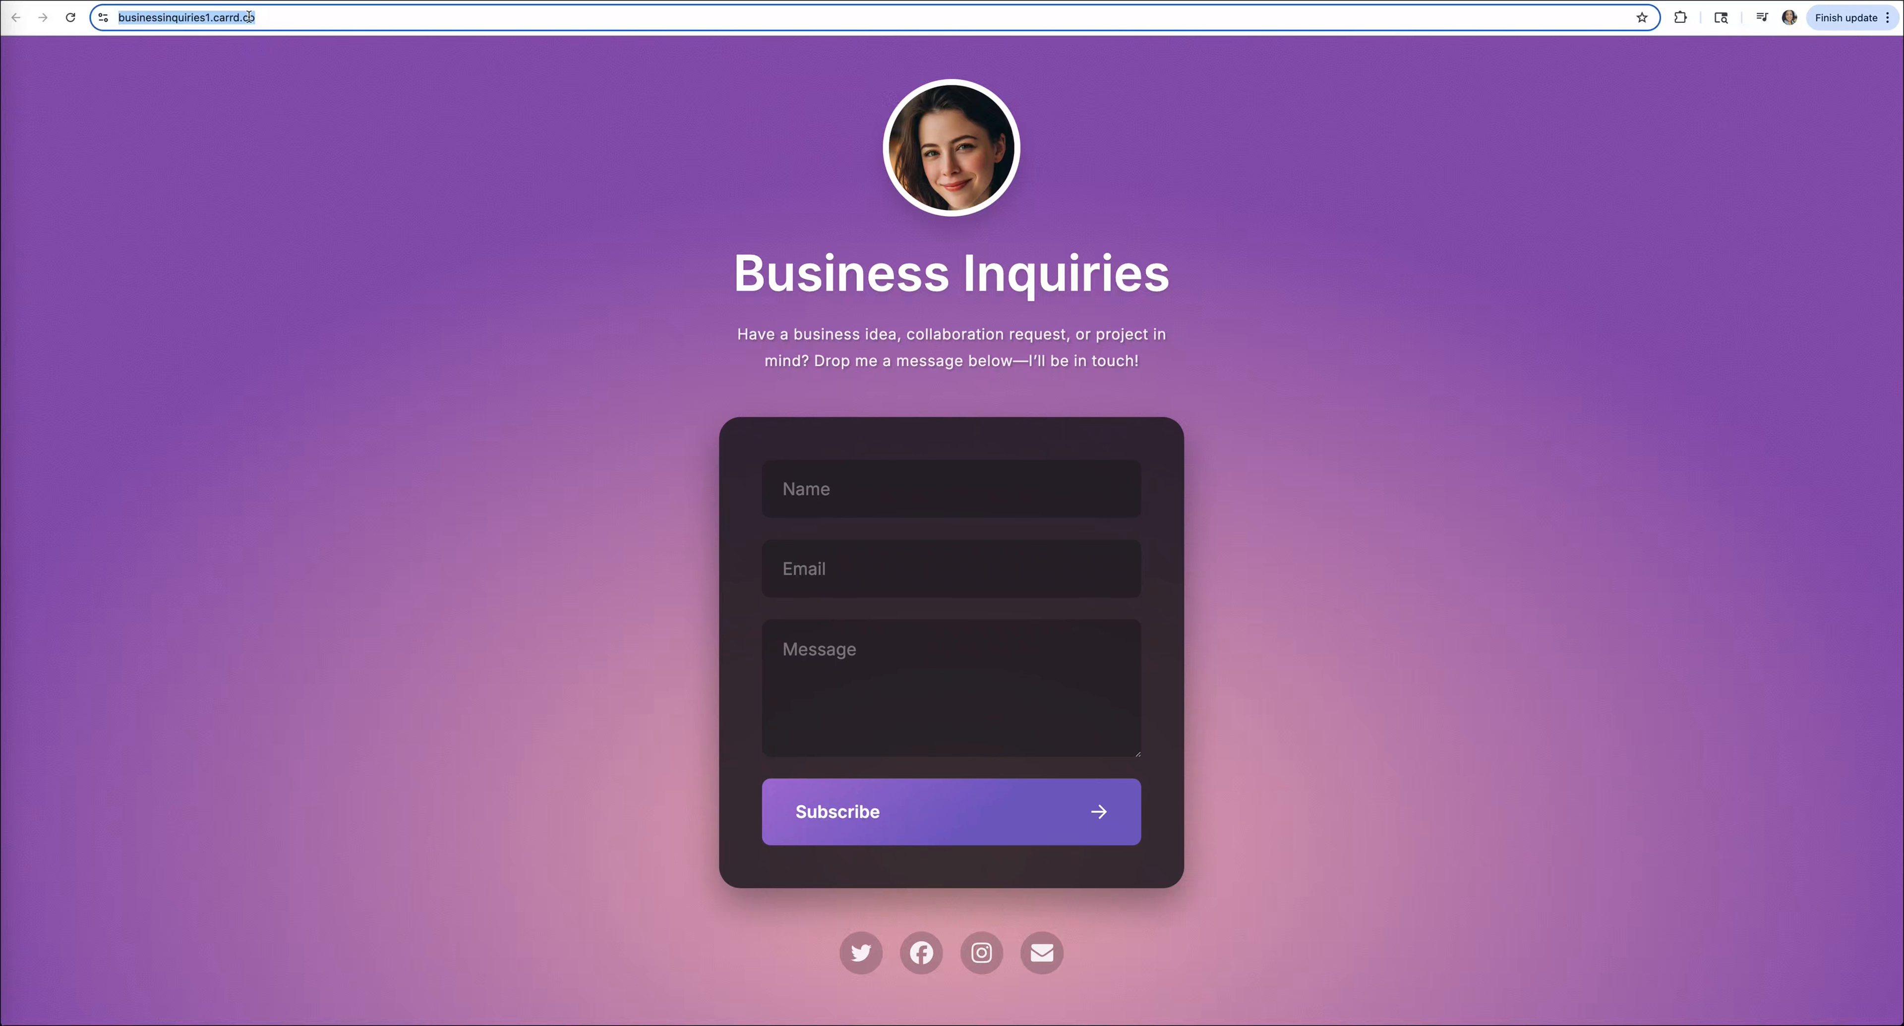
pyautogui.click(277, 17)
pyautogui.moveTo(298, 17); pyautogui.dragTo(74, 18)
pyautogui.press('super+c')
pyautogui.click(224, 0)
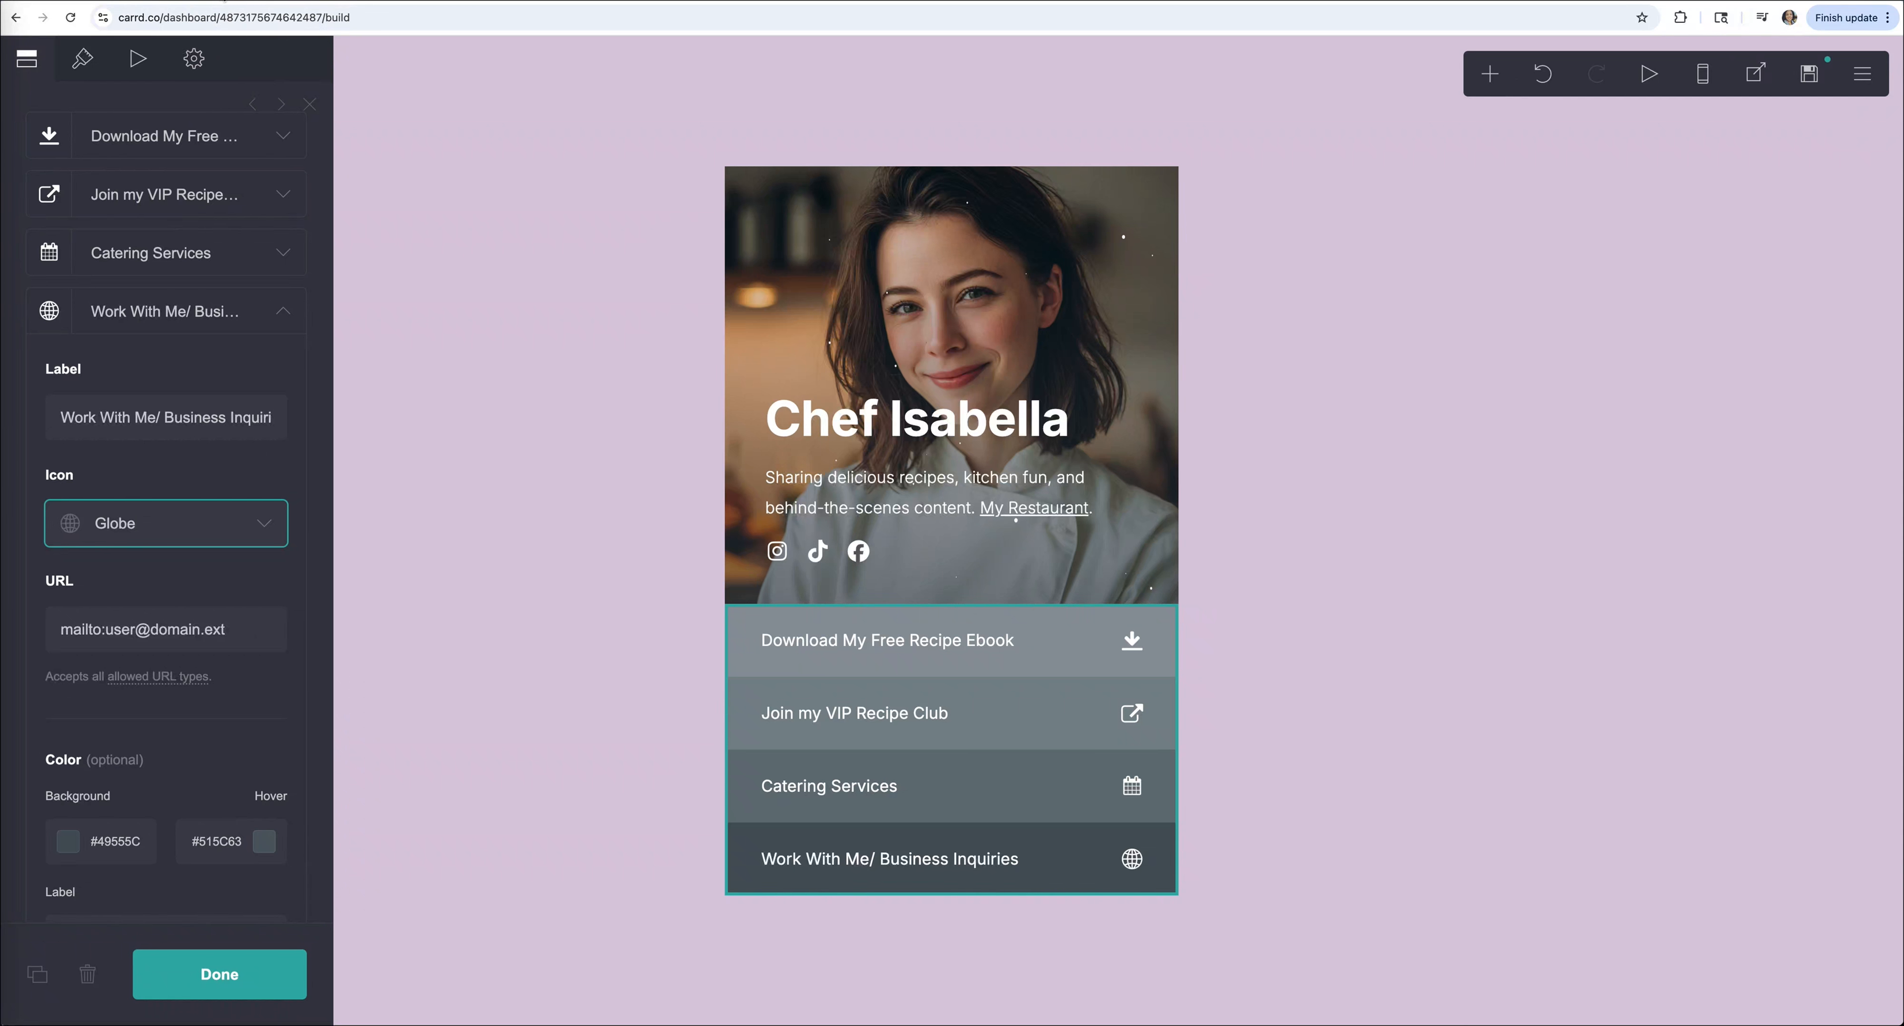
pyautogui.click(219, 474)
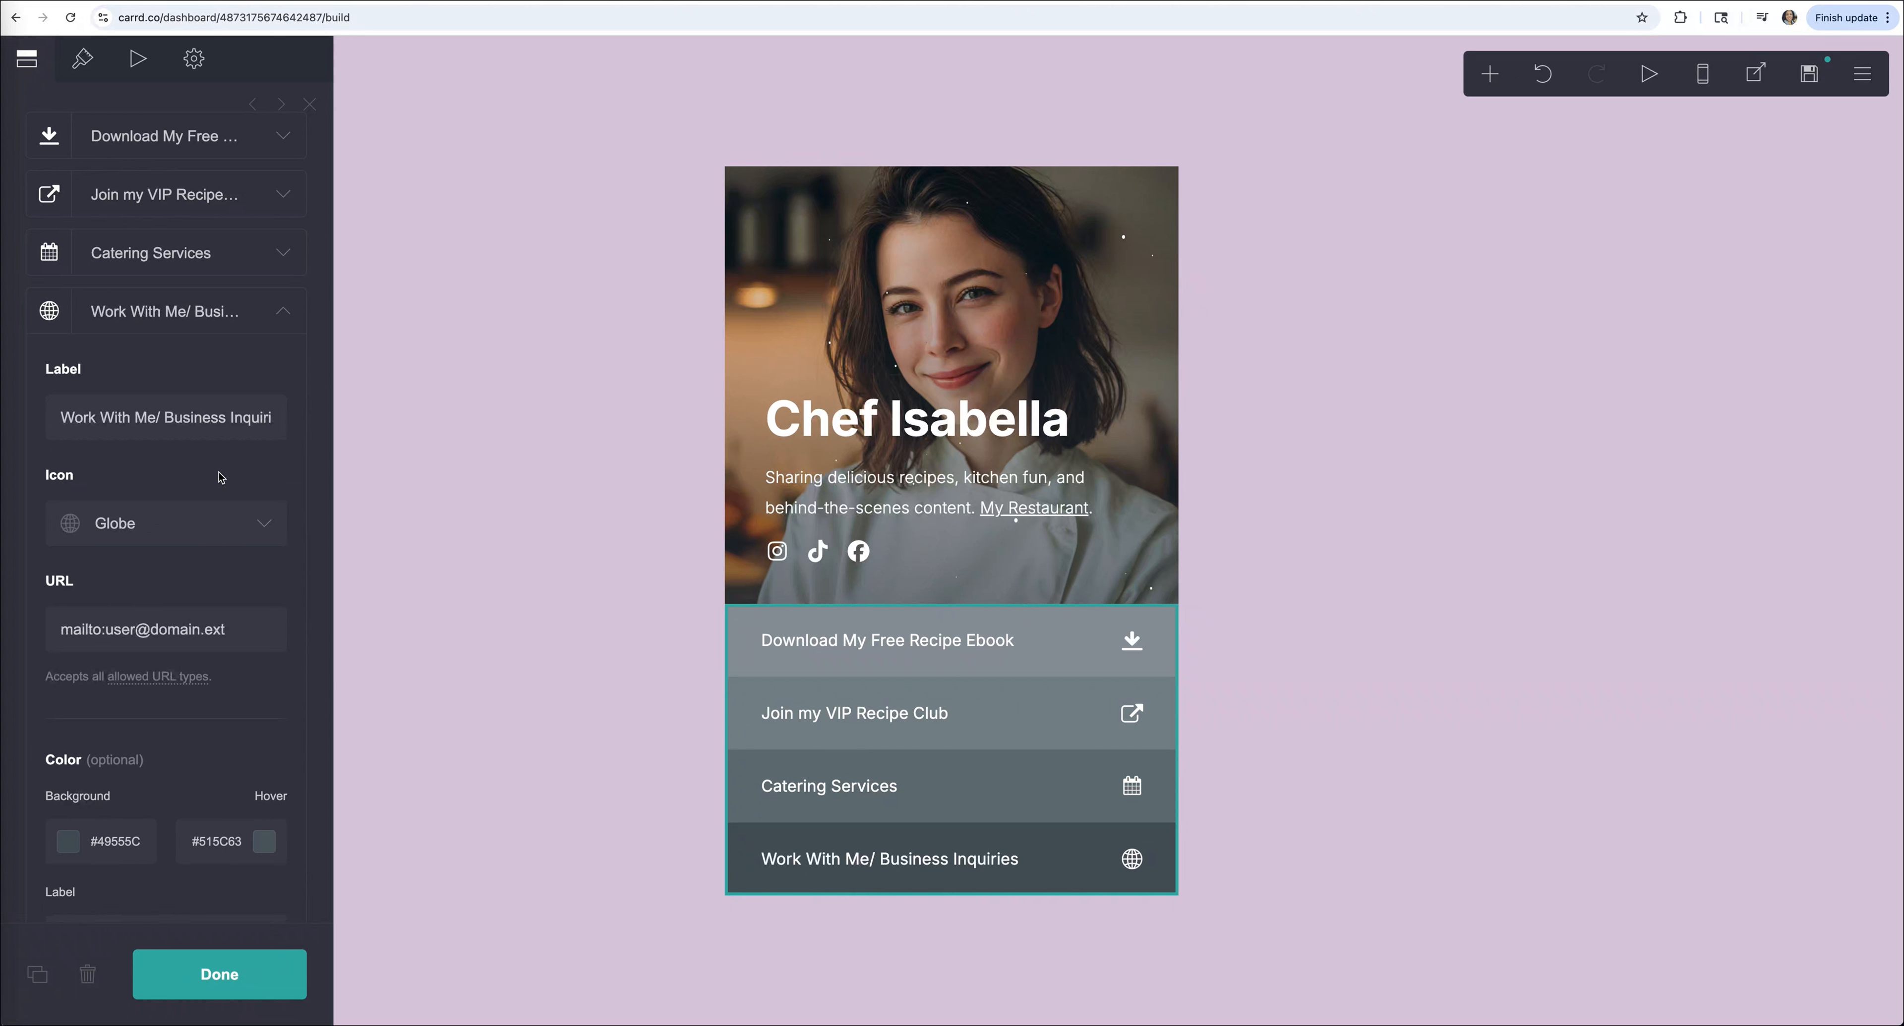
pyautogui.tripleClick(234, 629)
pyautogui.press('super+v')
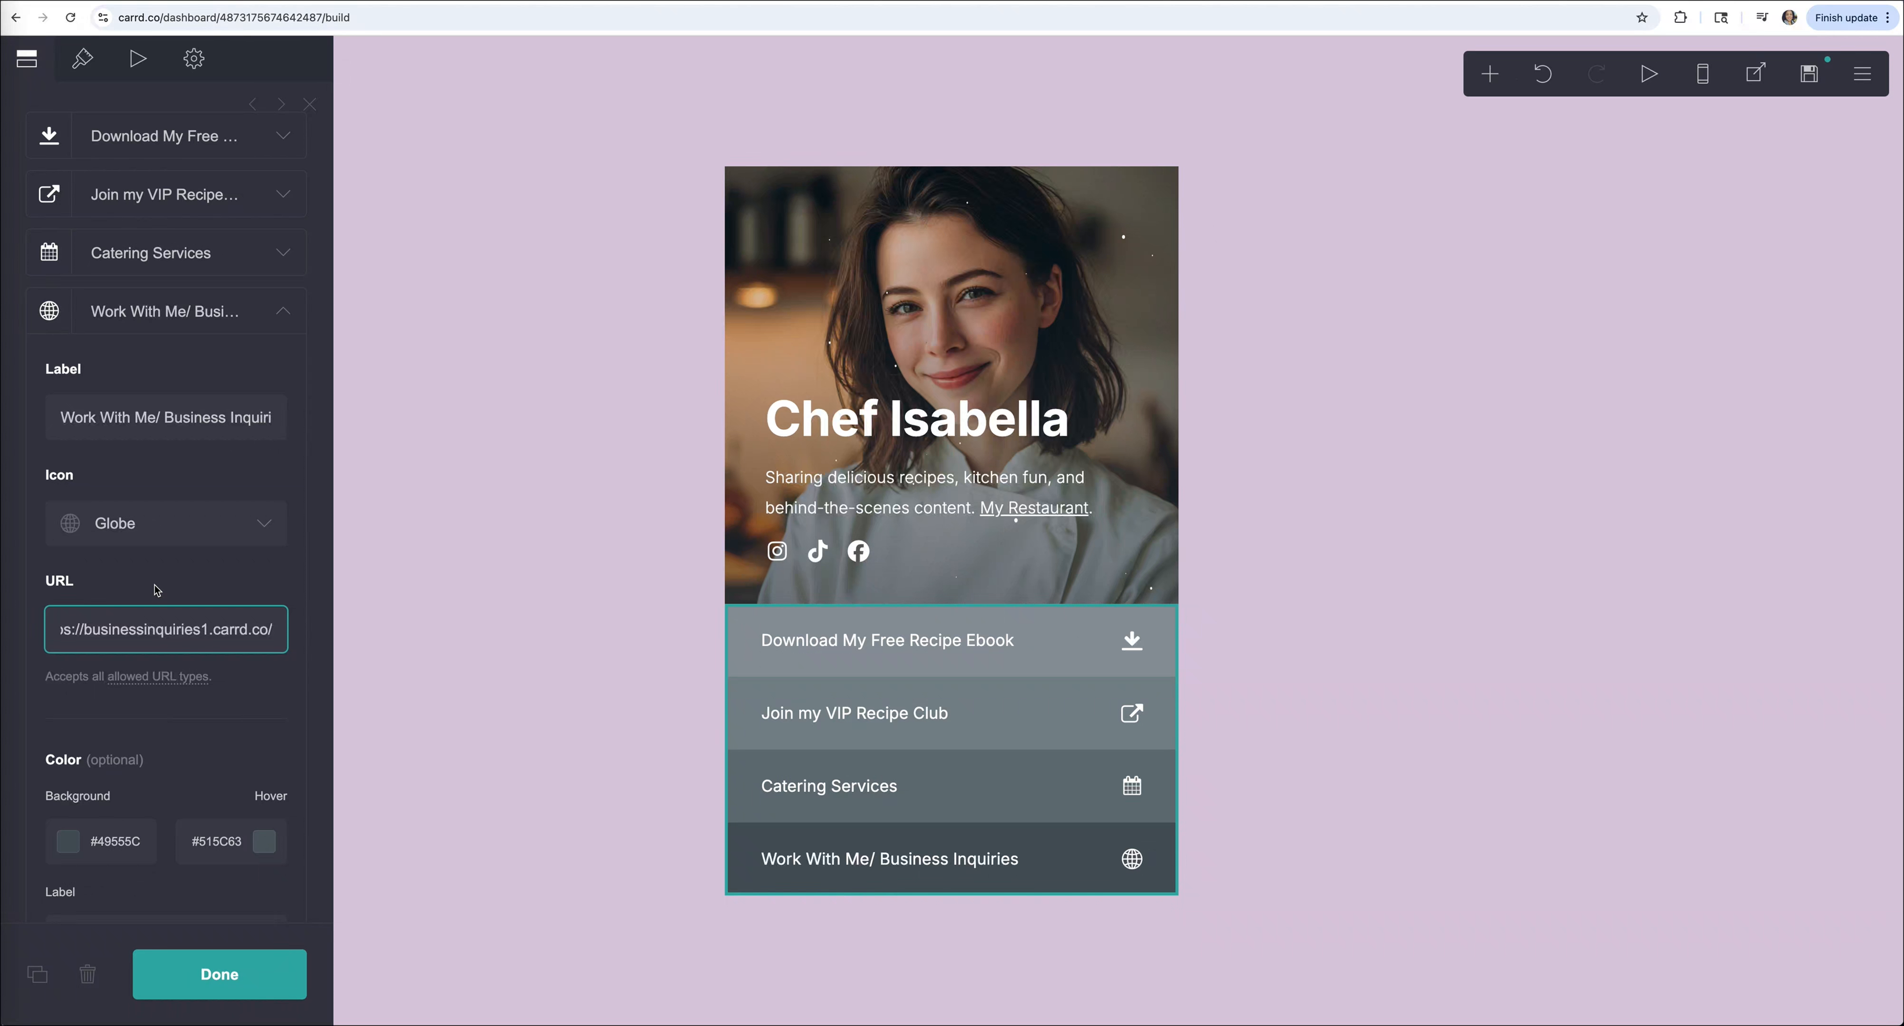
pyautogui.click(157, 590)
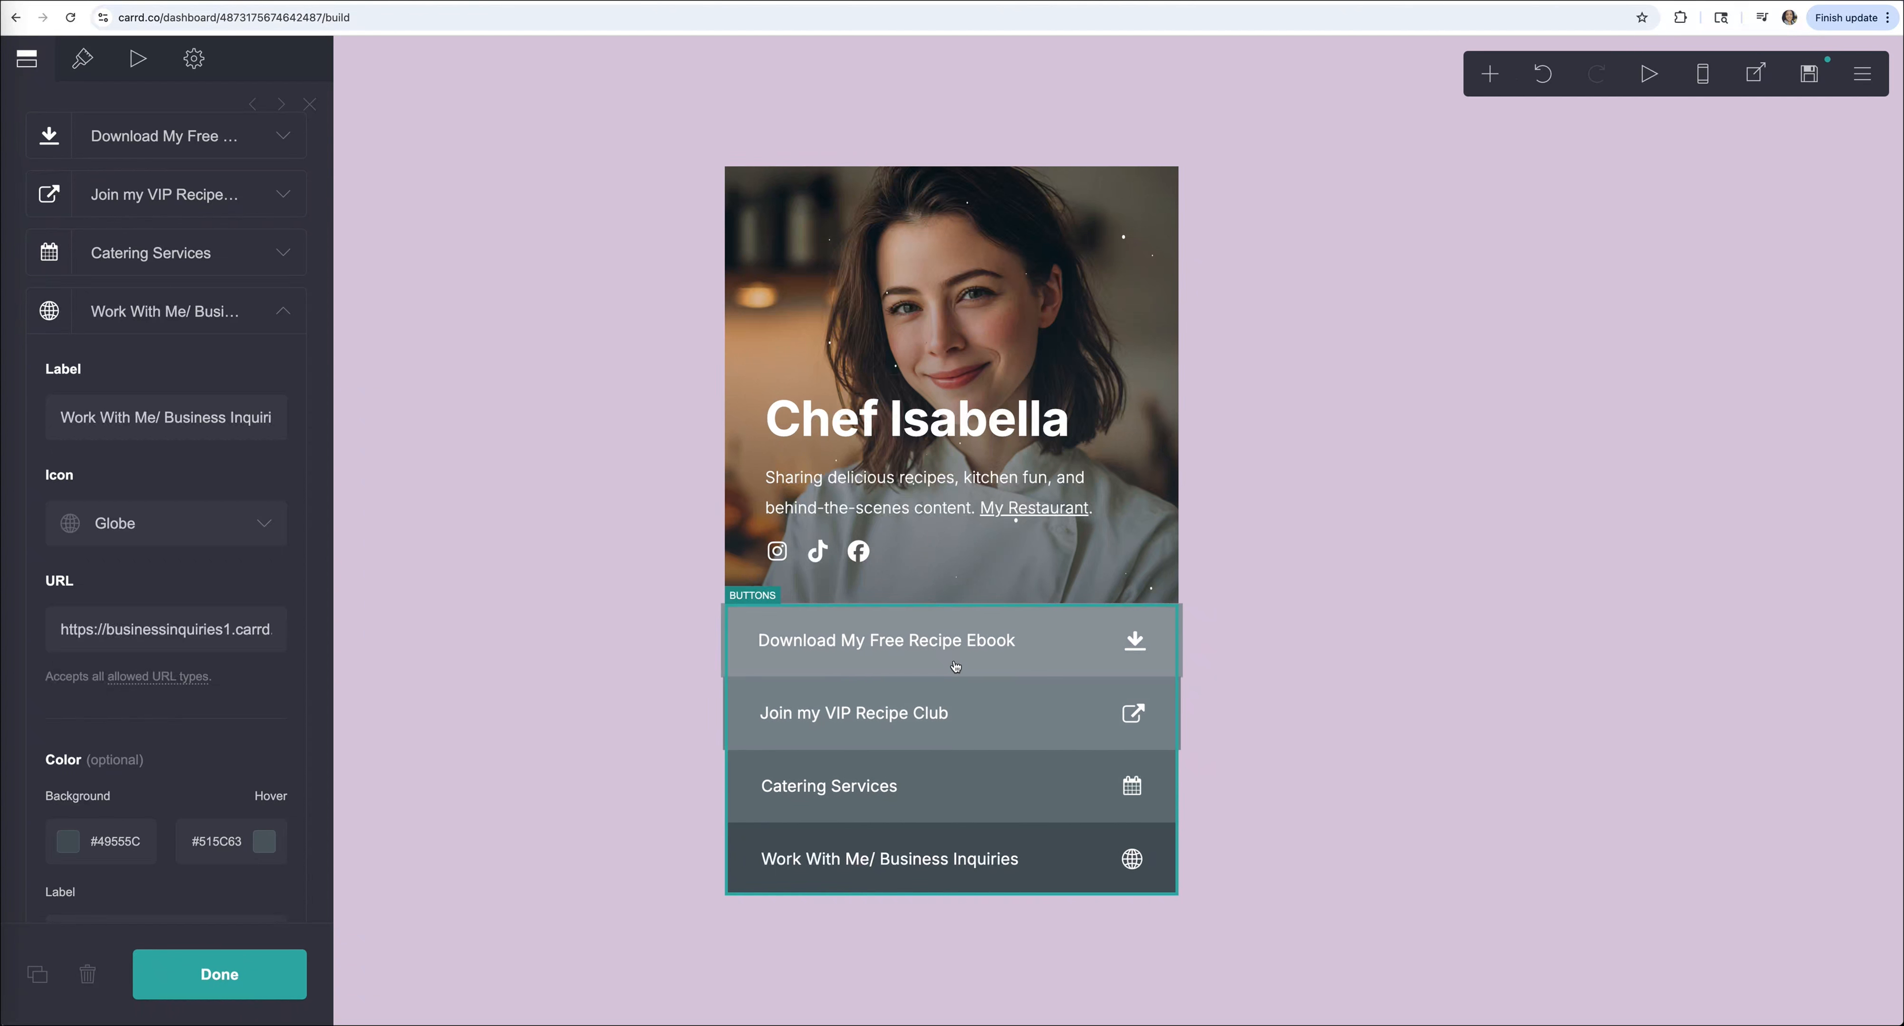
pyautogui.click(281, 316)
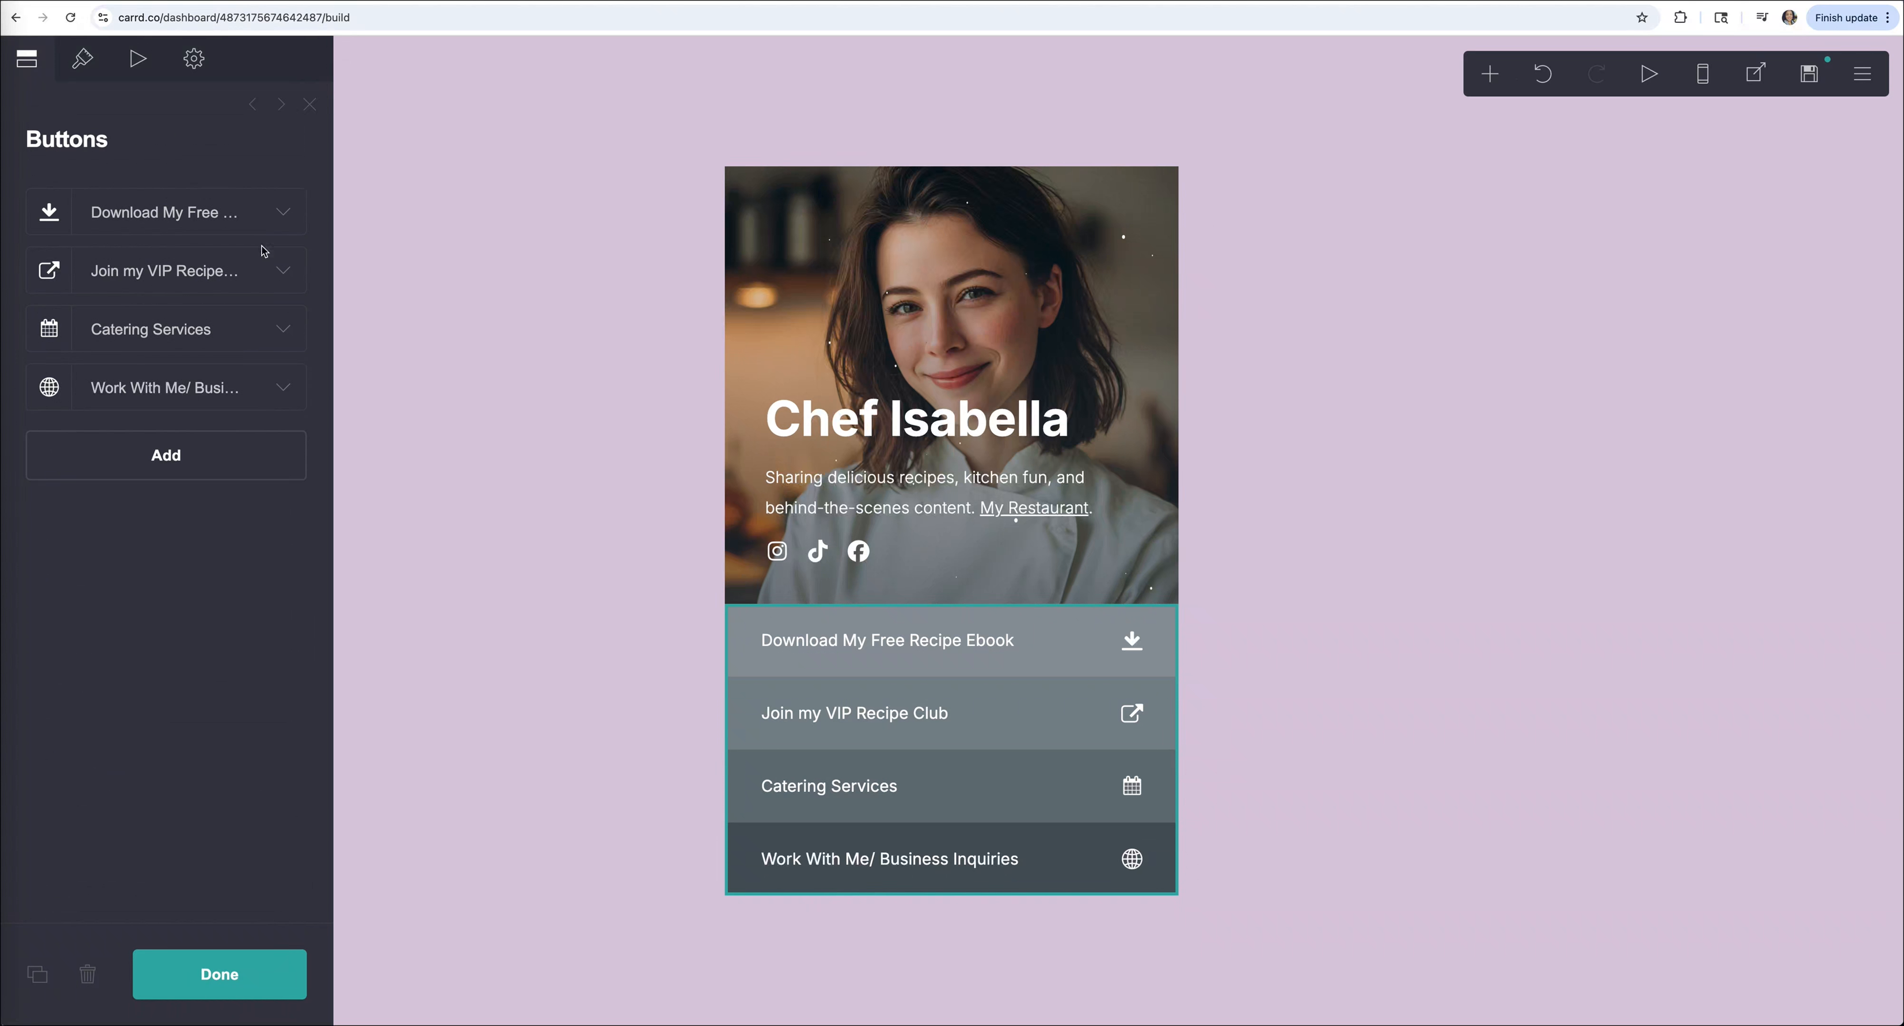
# Set the background color of the Download My Free Recipe Ebook button to #FFF8F3.
pyautogui.click(282, 214)
pyautogui.scroll(-3, 147, 518)
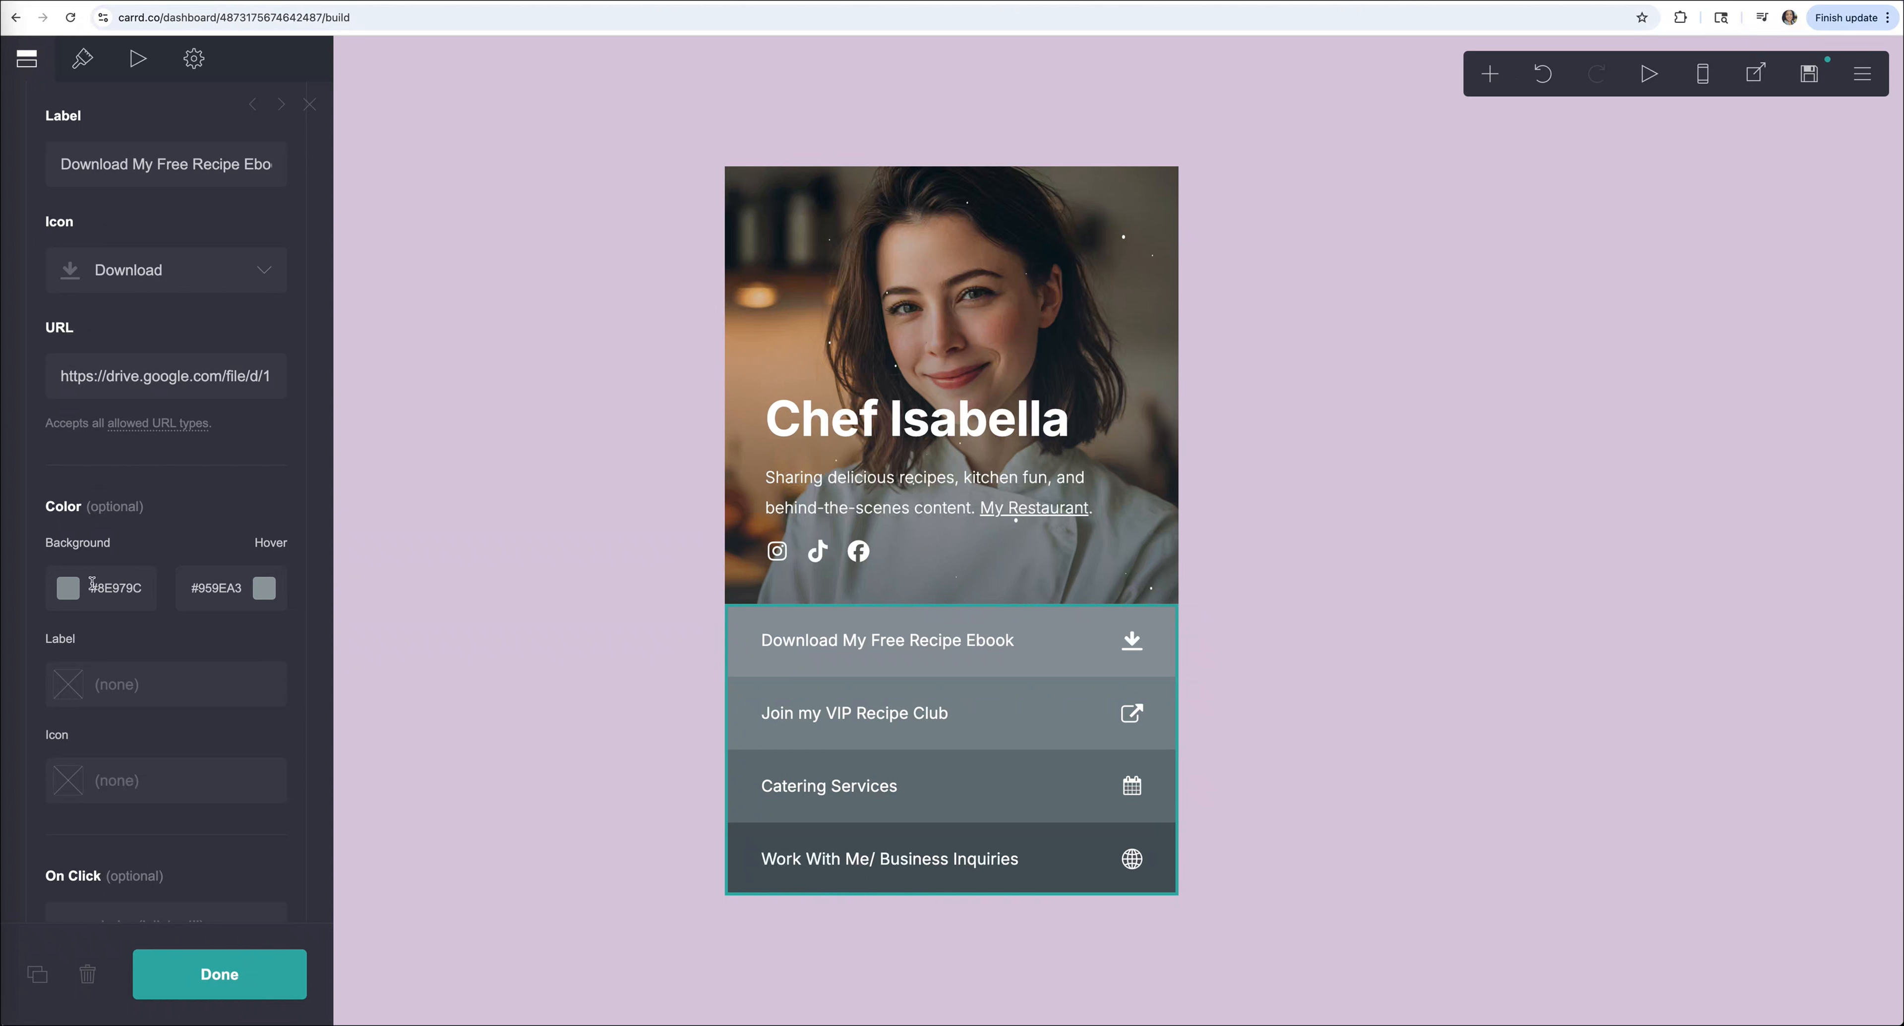
pyautogui.click(121, 588)
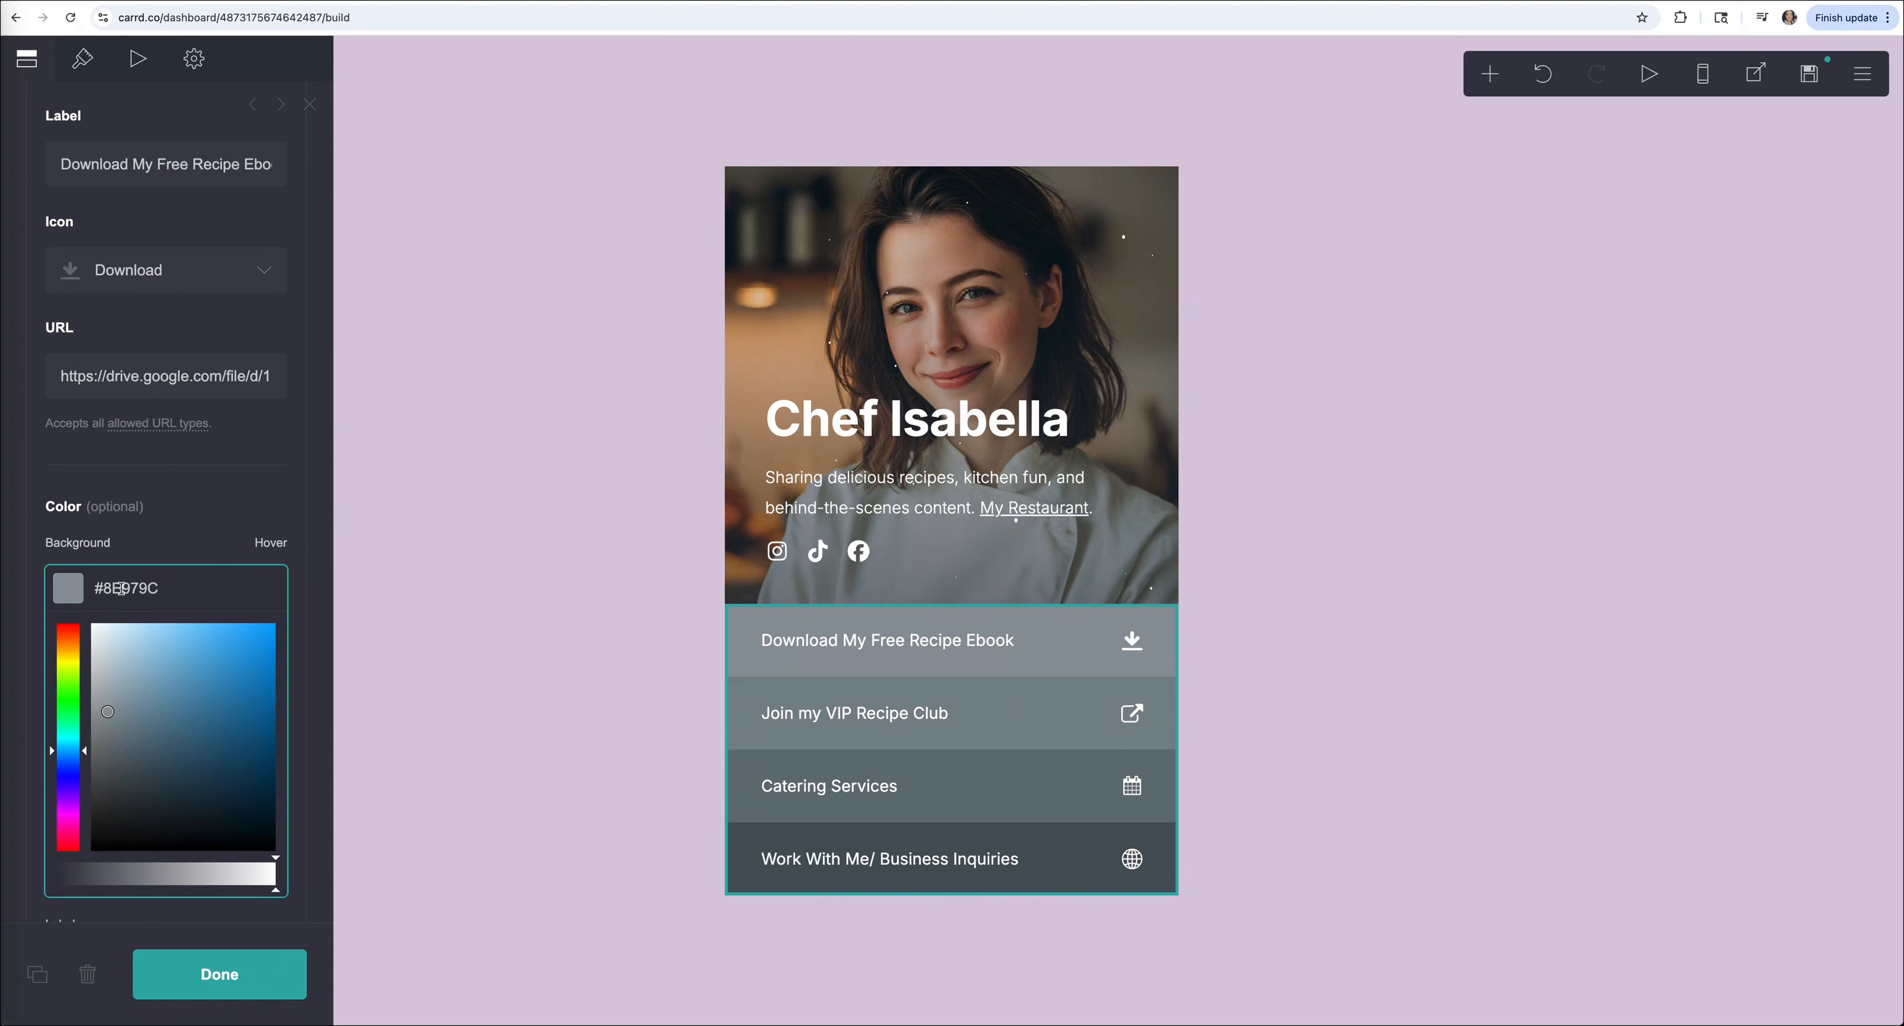
pyautogui.moveTo(120, 698)
pyautogui.mouseDown()
pyautogui.moveTo(144, 662)
pyautogui.moveTo(71, 688)
pyautogui.moveTo(70, 655)
pyautogui.moveTo(69, 769)
pyautogui.mouseUp()
pyautogui.moveTo(188, 590); pyautogui.dragTo(91, 589)
pyautogui.write('#FFF8F3')
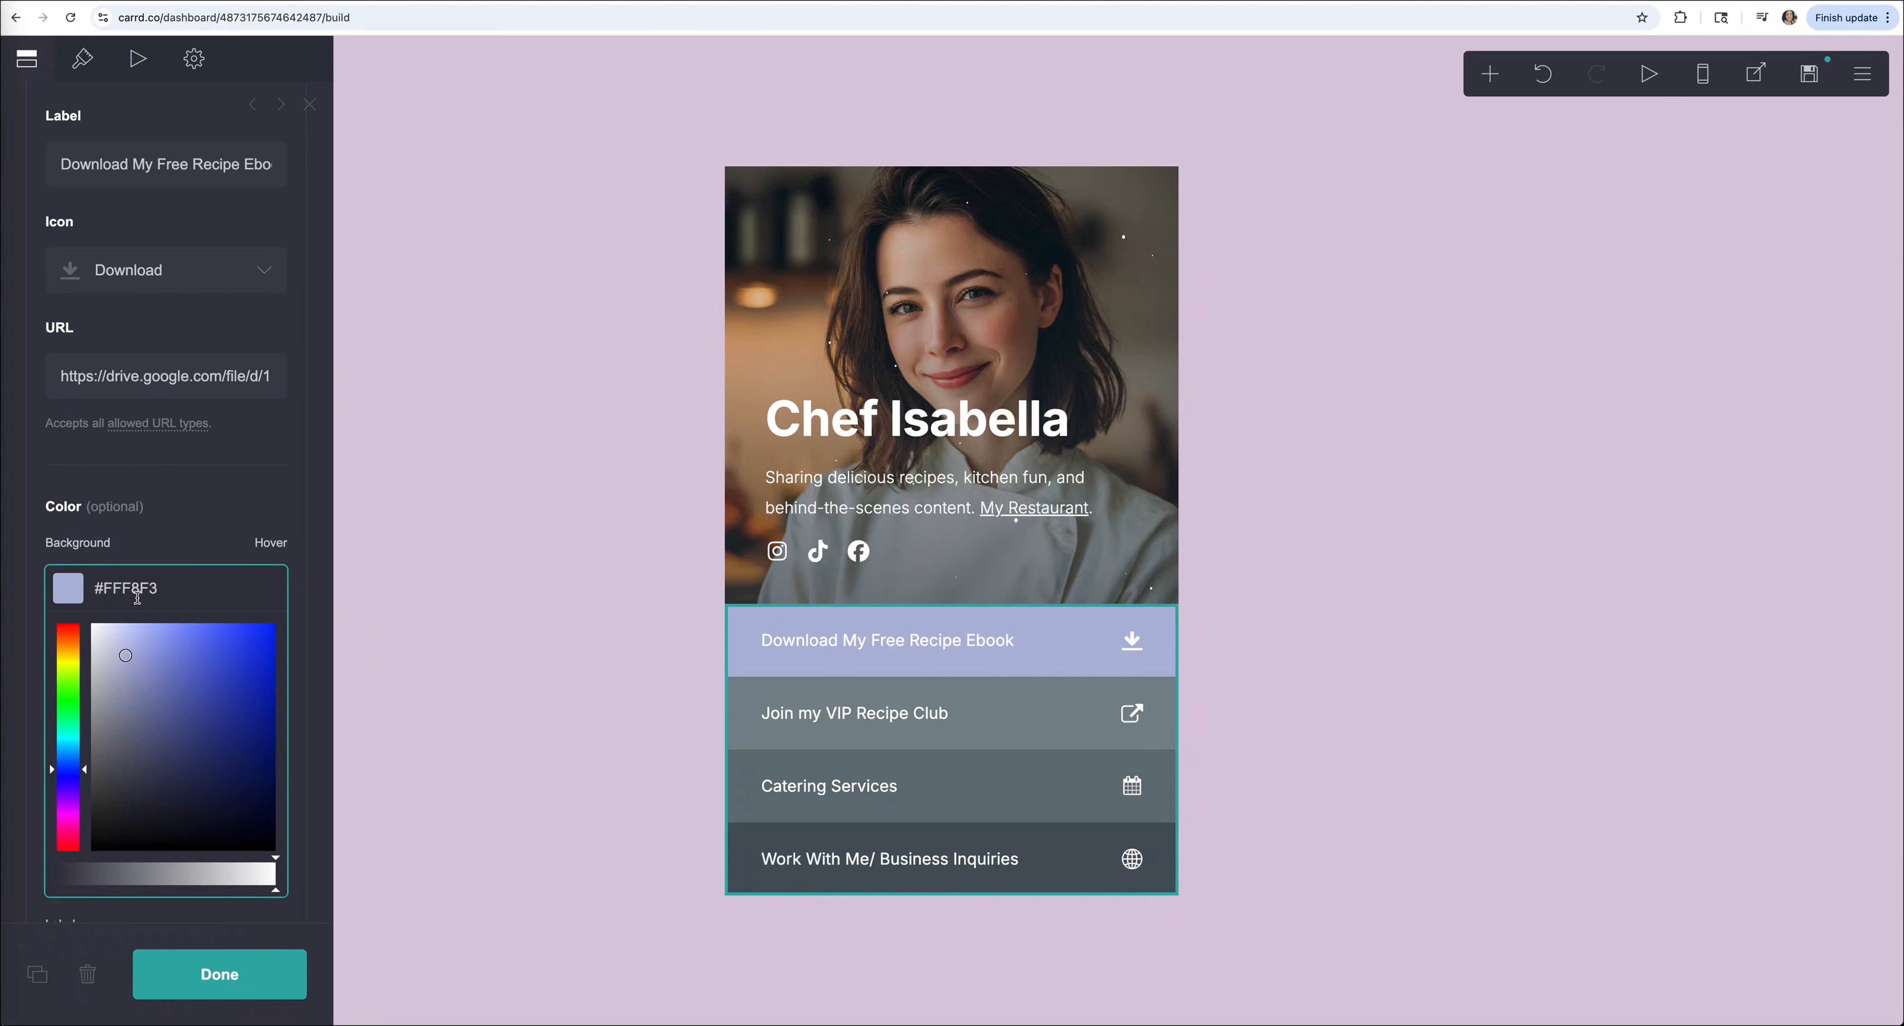
pyautogui.click(158, 555)
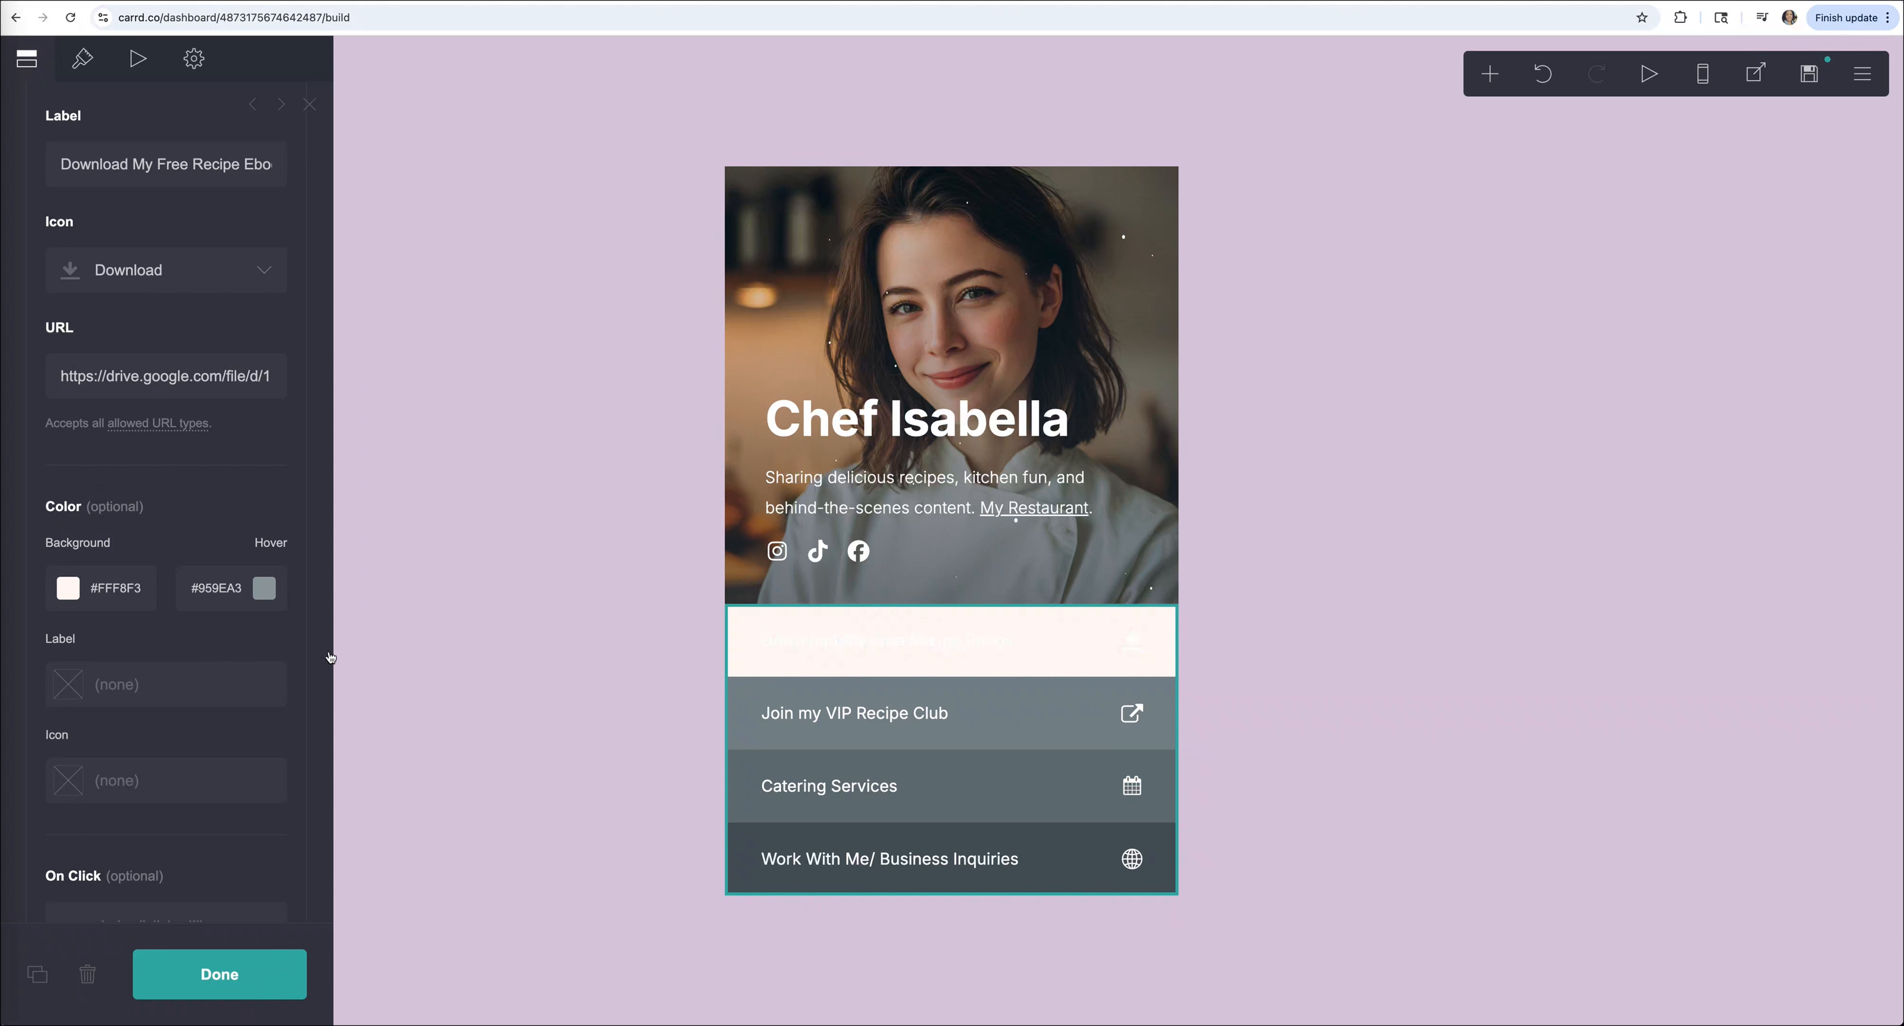
# Set the background color of the Join my VIP Recipe Club button to #F5E6DA.
pyautogui.scroll(2, 243, 434)
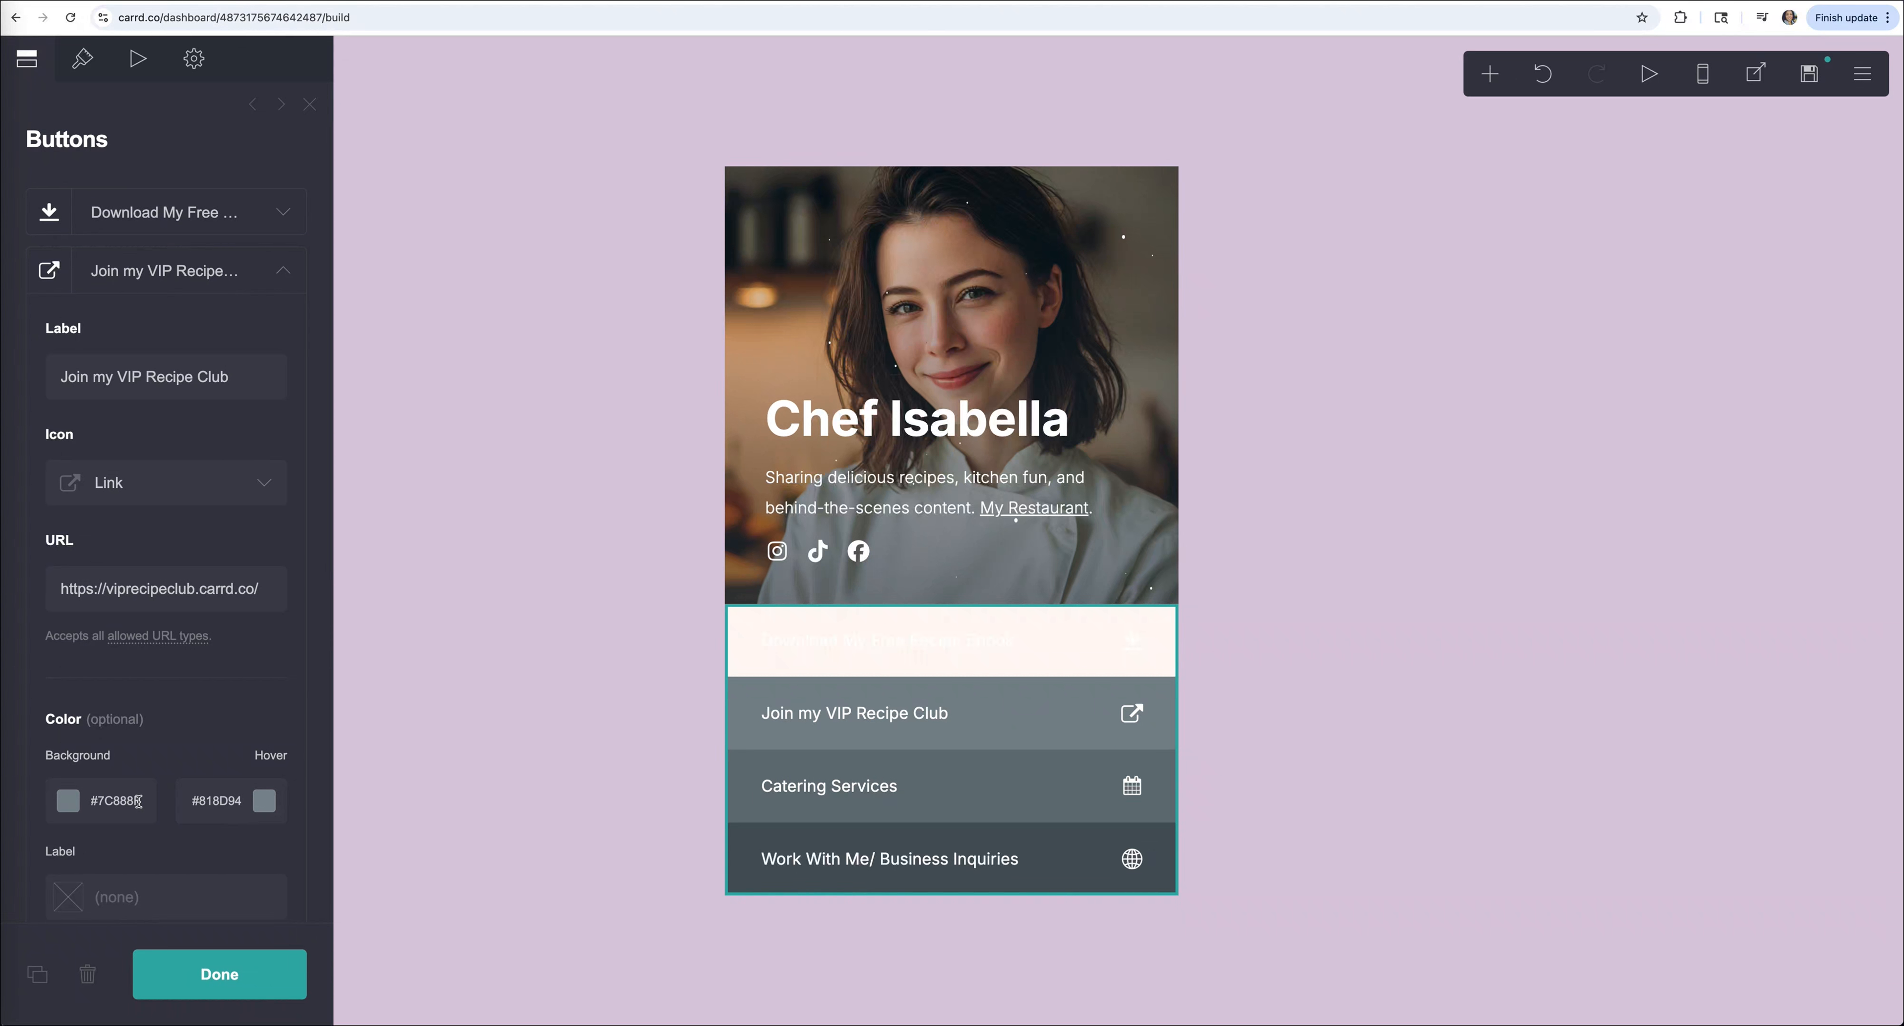
pyautogui.click(131, 805)
pyautogui.write('#F5E0DA')
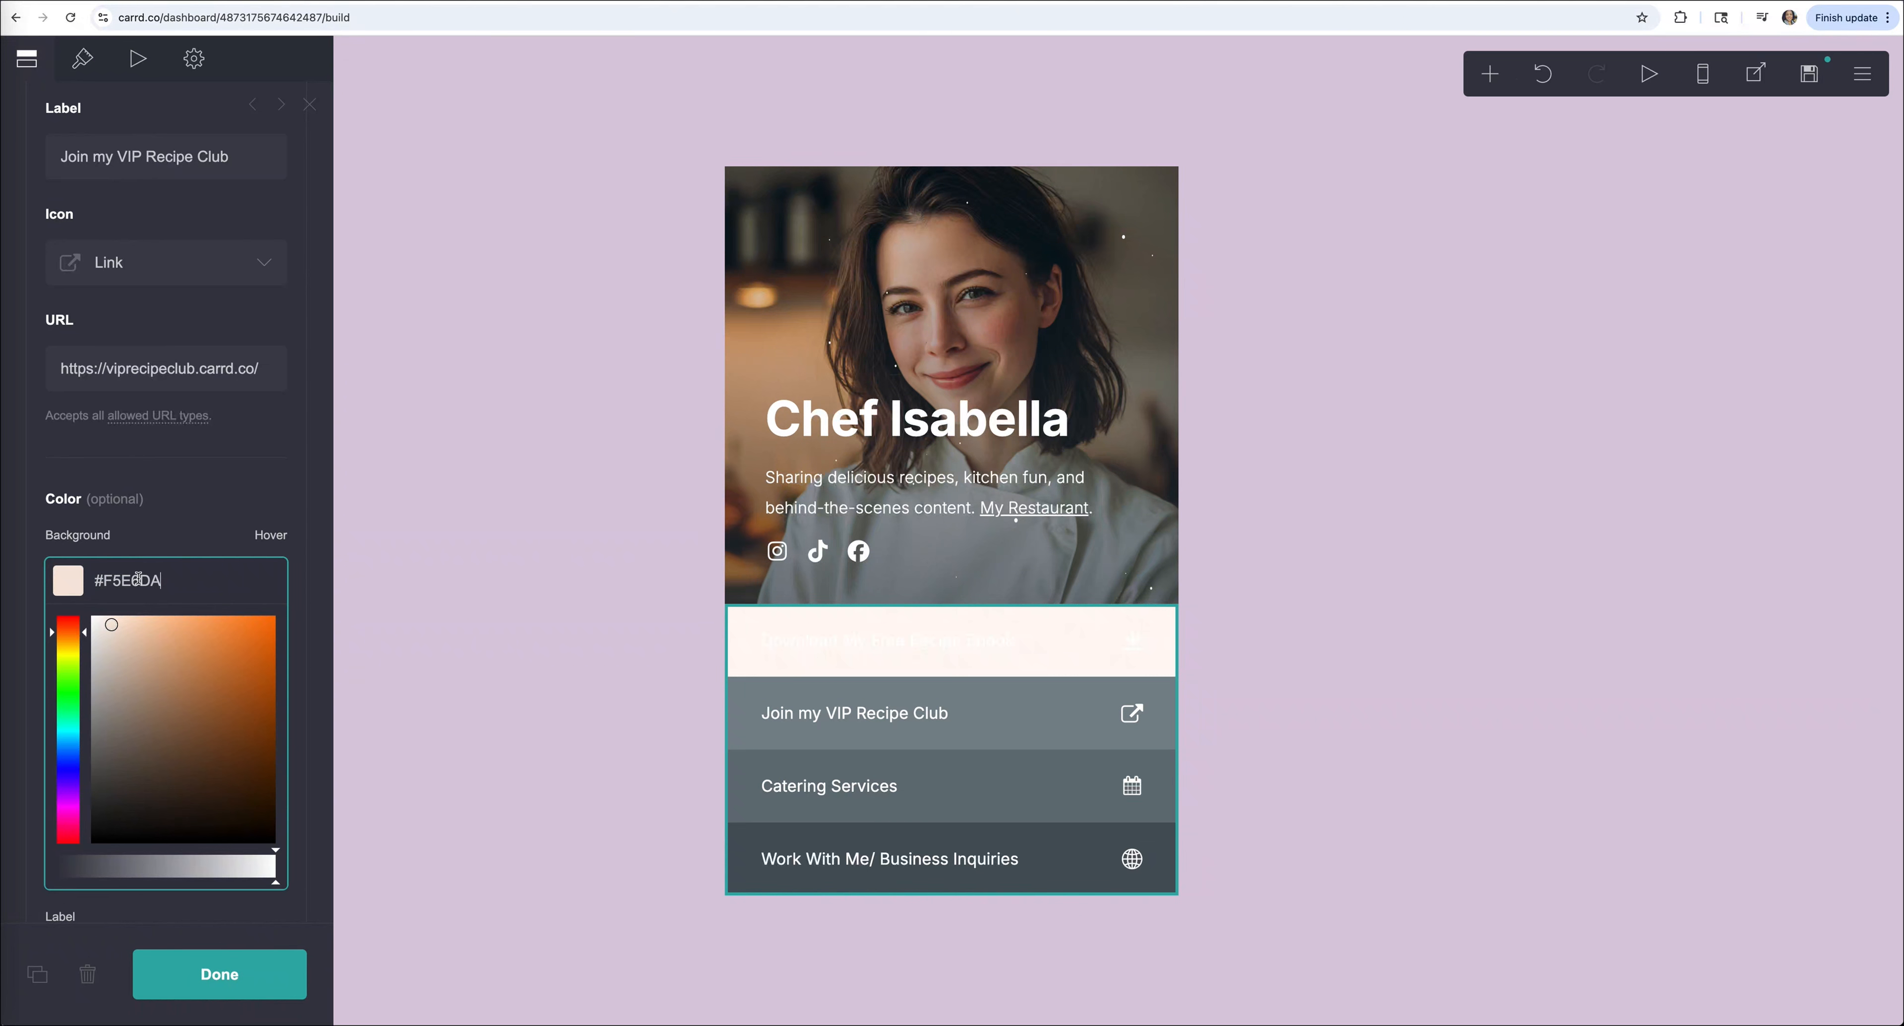
pyautogui.click(166, 529)
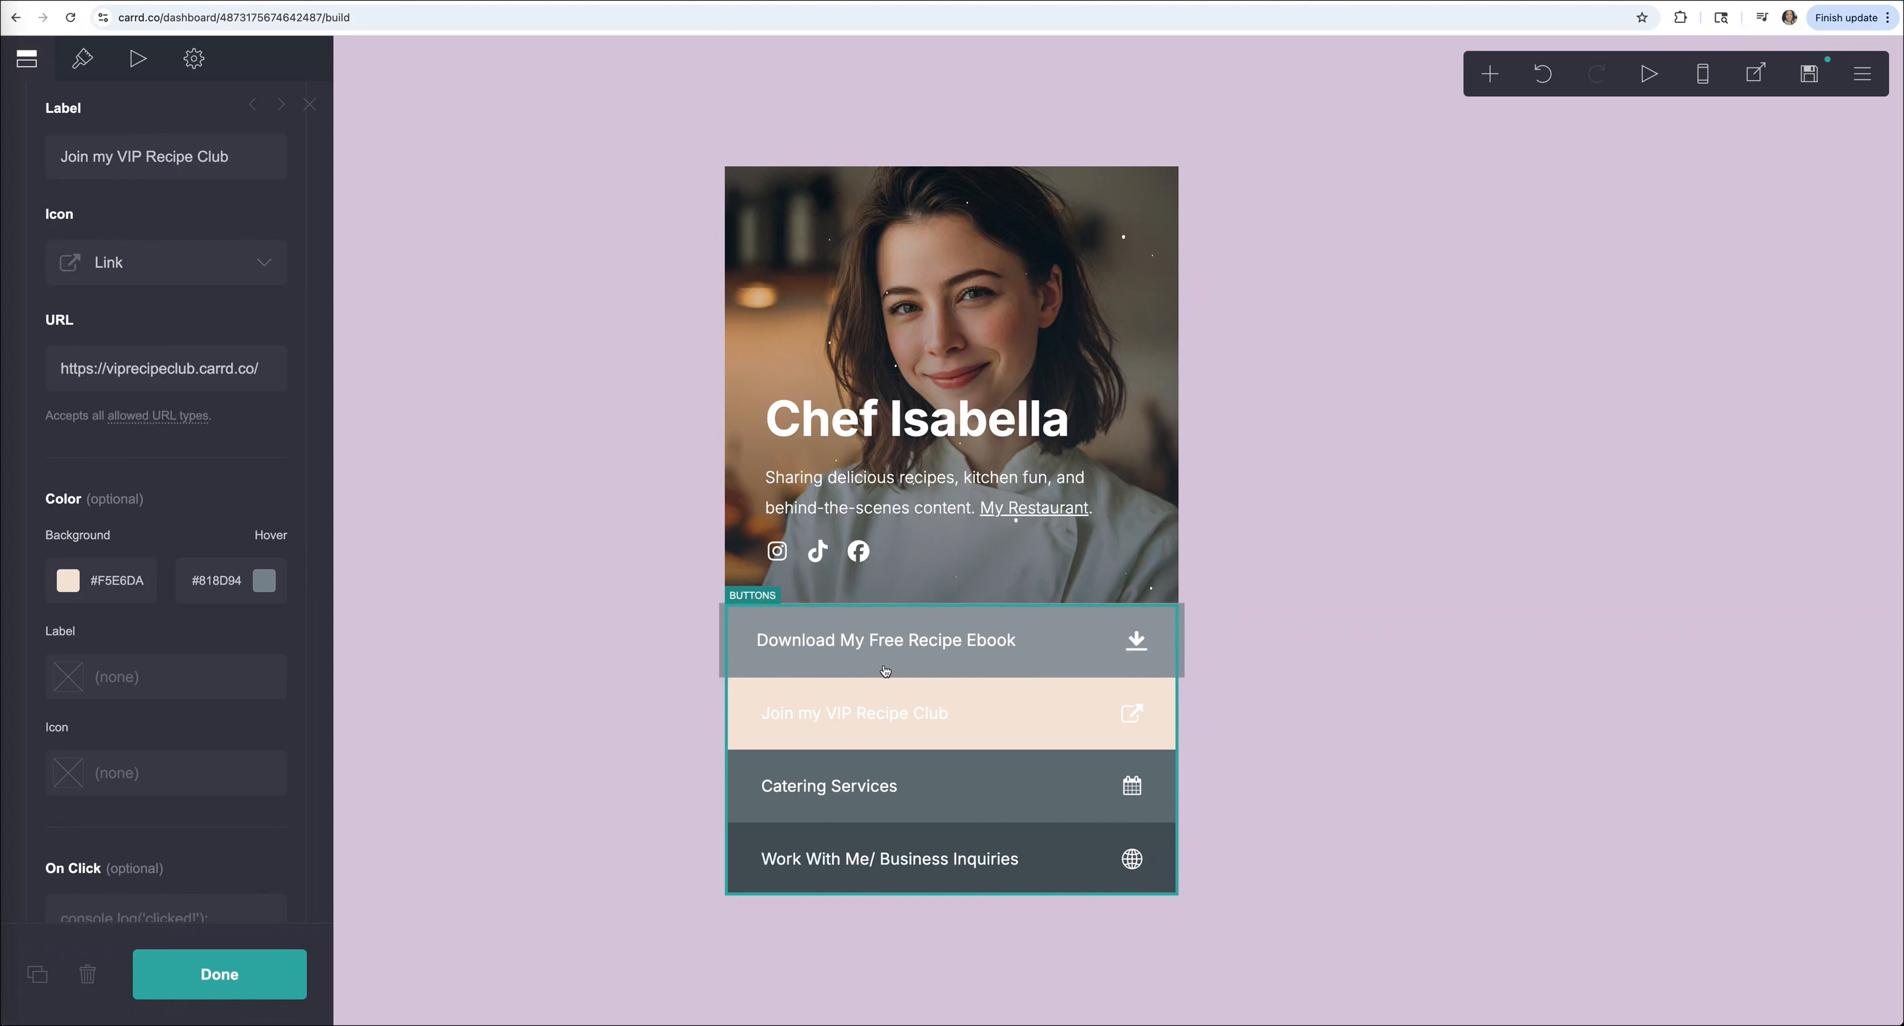
pyautogui.scroll(3, 118, 459)
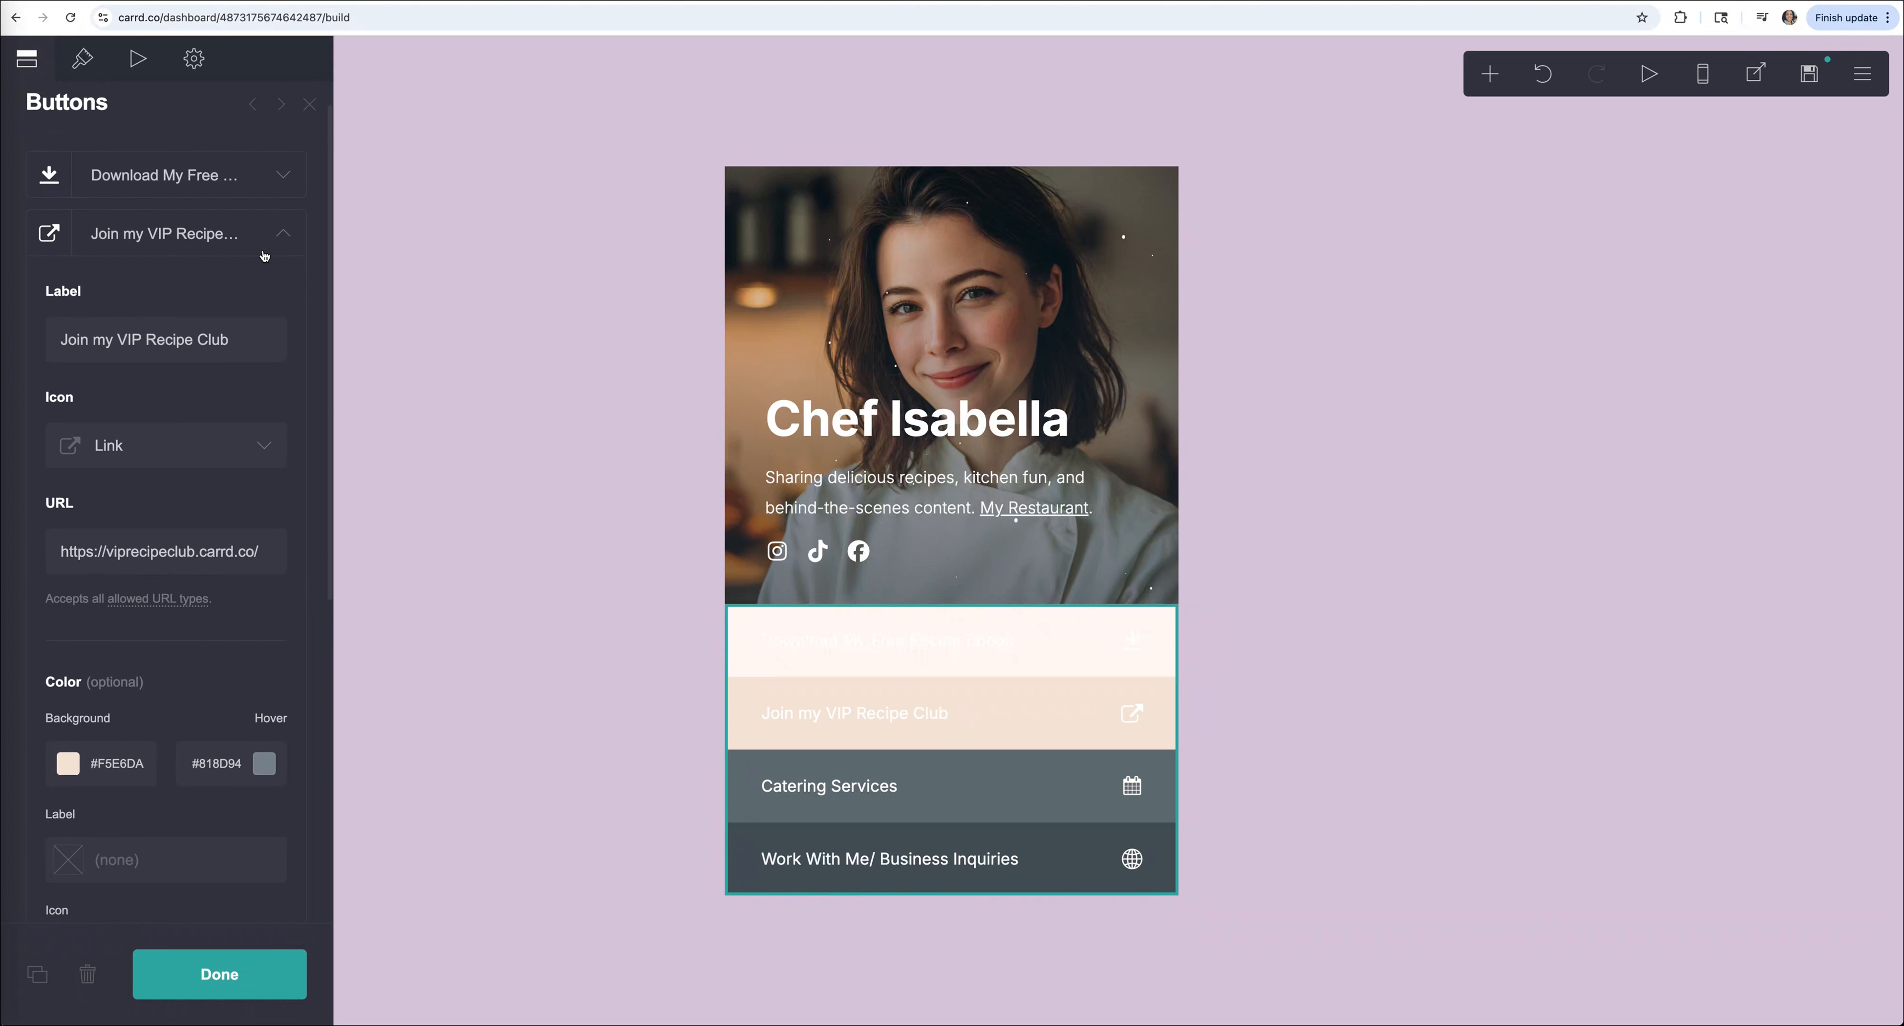
pyautogui.click(286, 244)
# Set the background color of the Catering Services button to #FFF8F3.
pyautogui.click(285, 335)
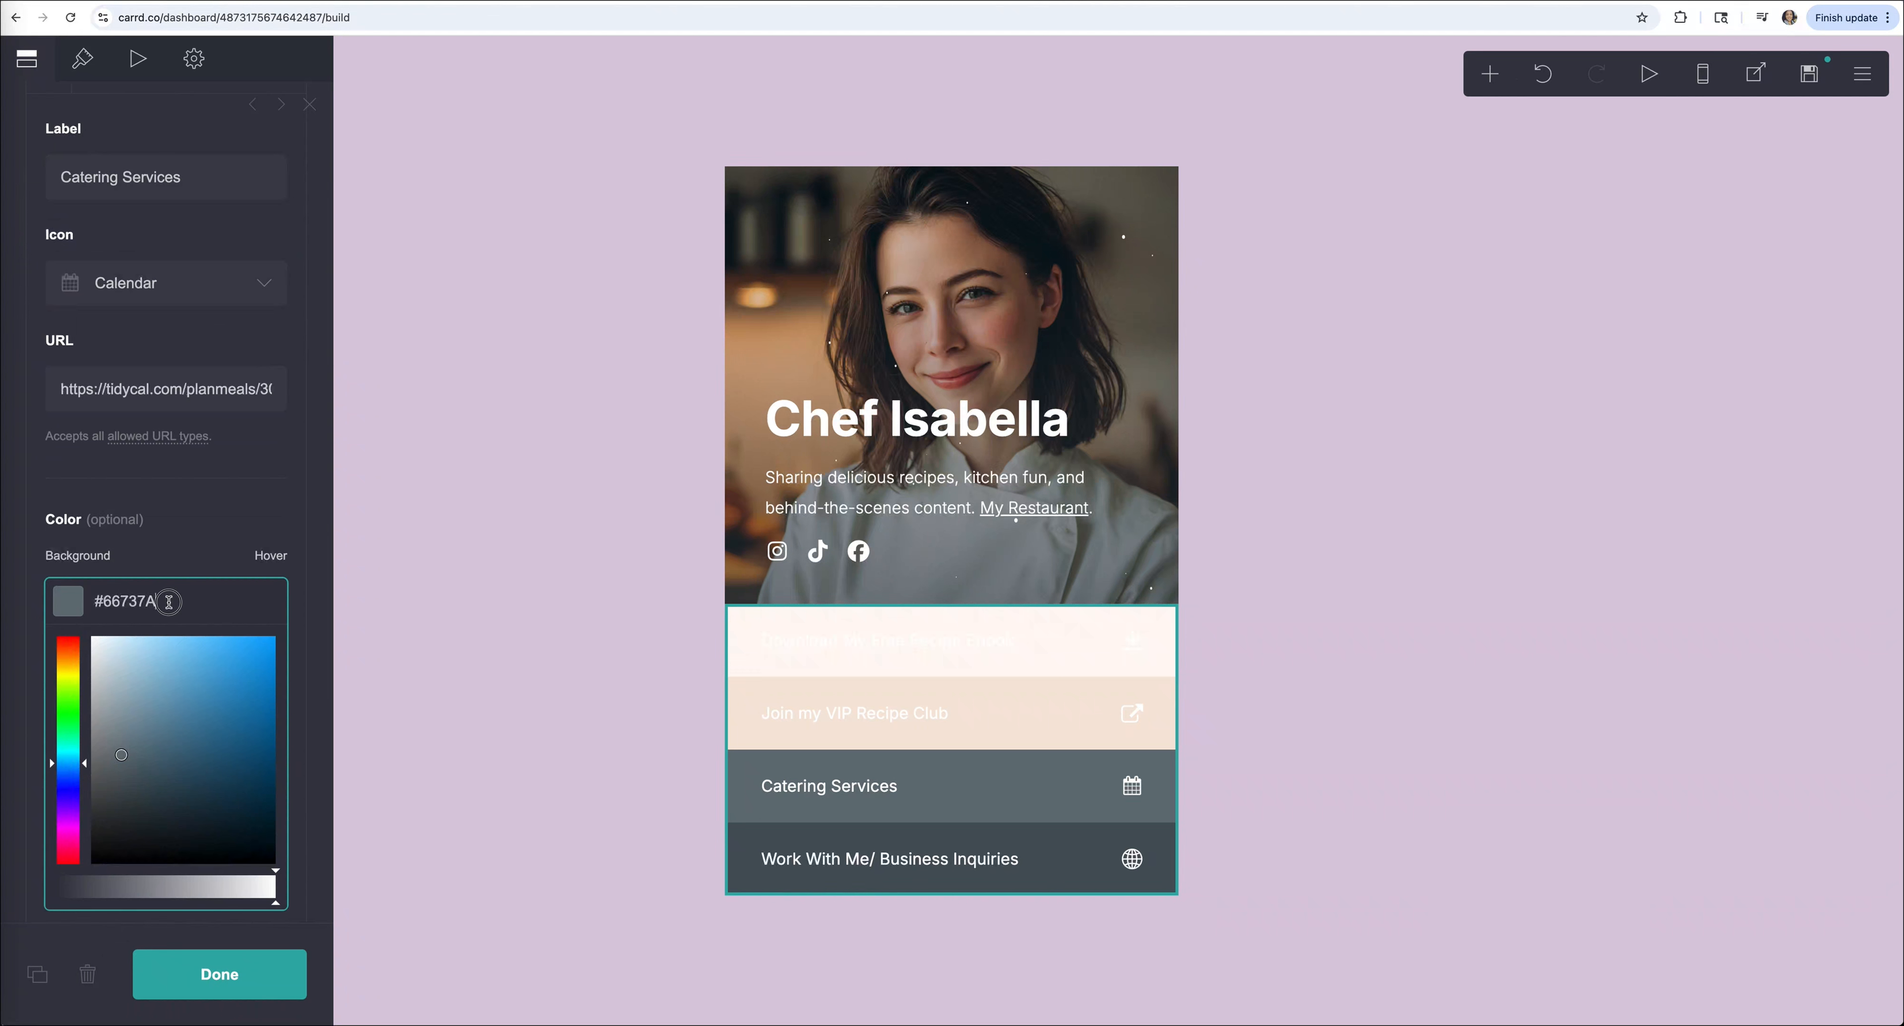
pyautogui.moveTo(170, 602); pyautogui.dragTo(87, 600)
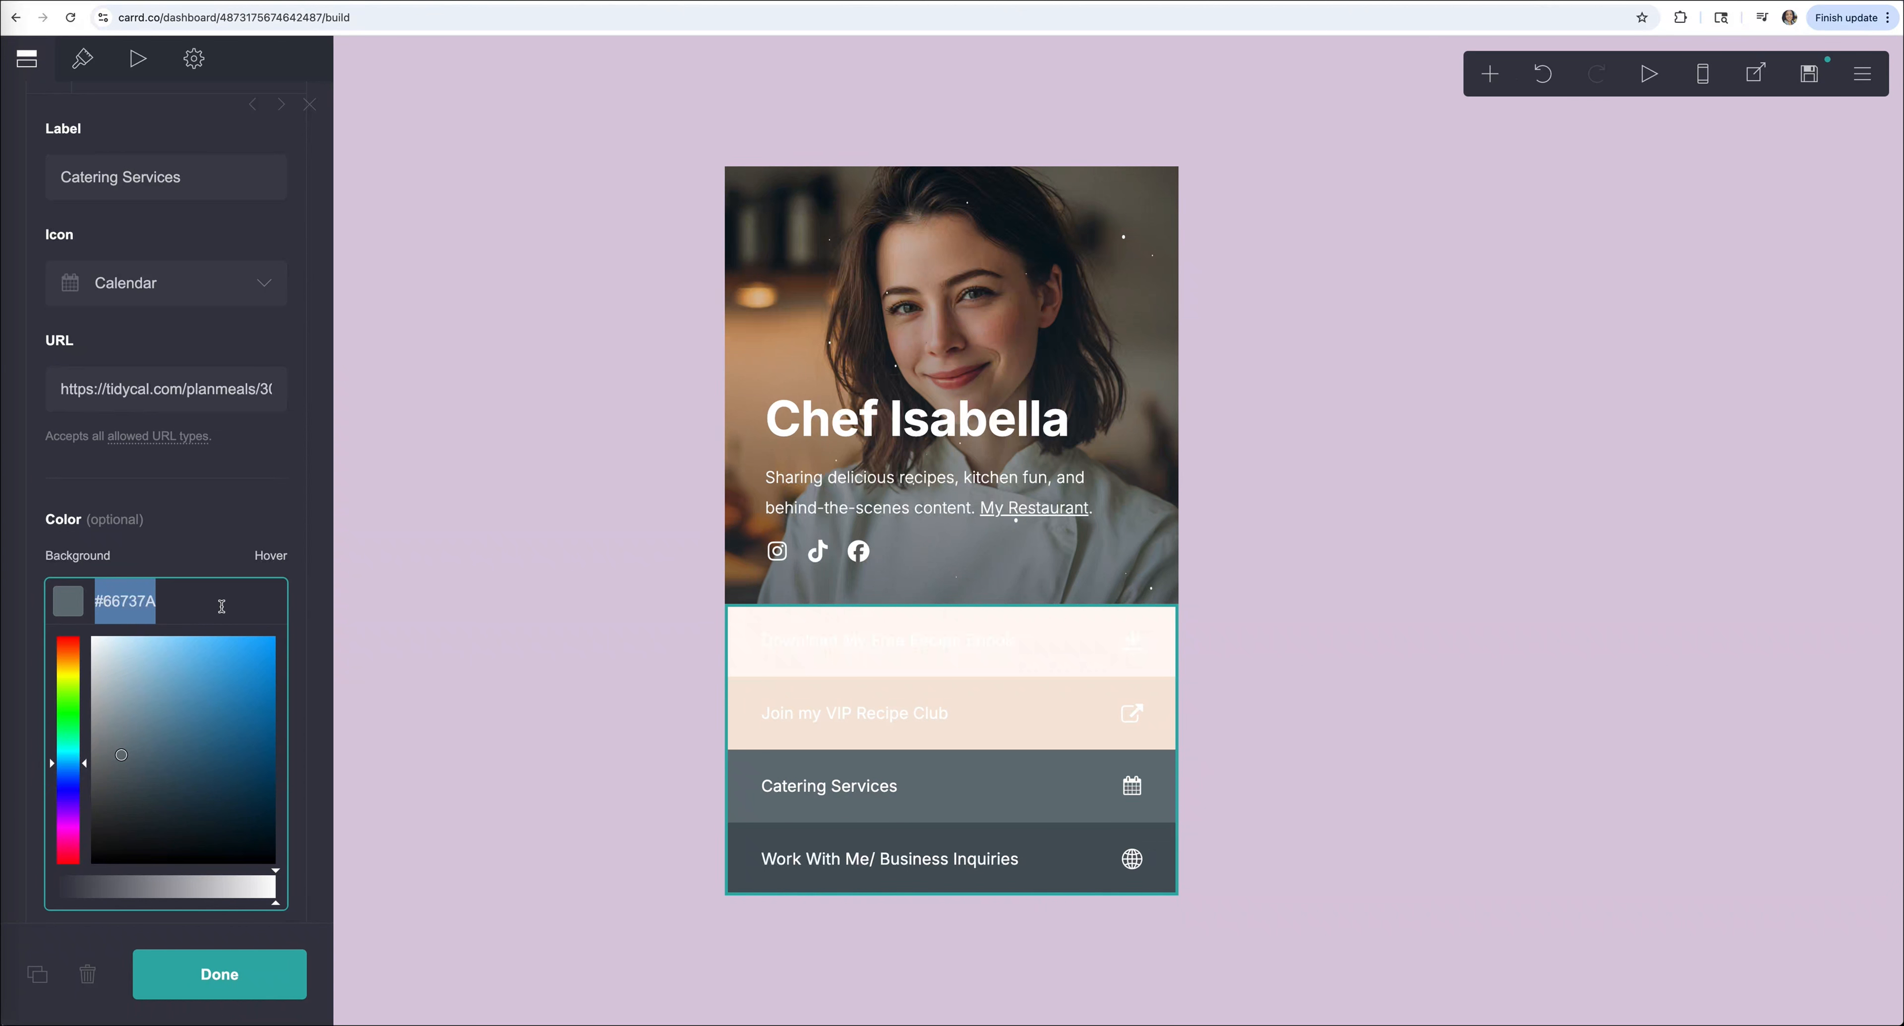
pyautogui.write('#FFF6F1')
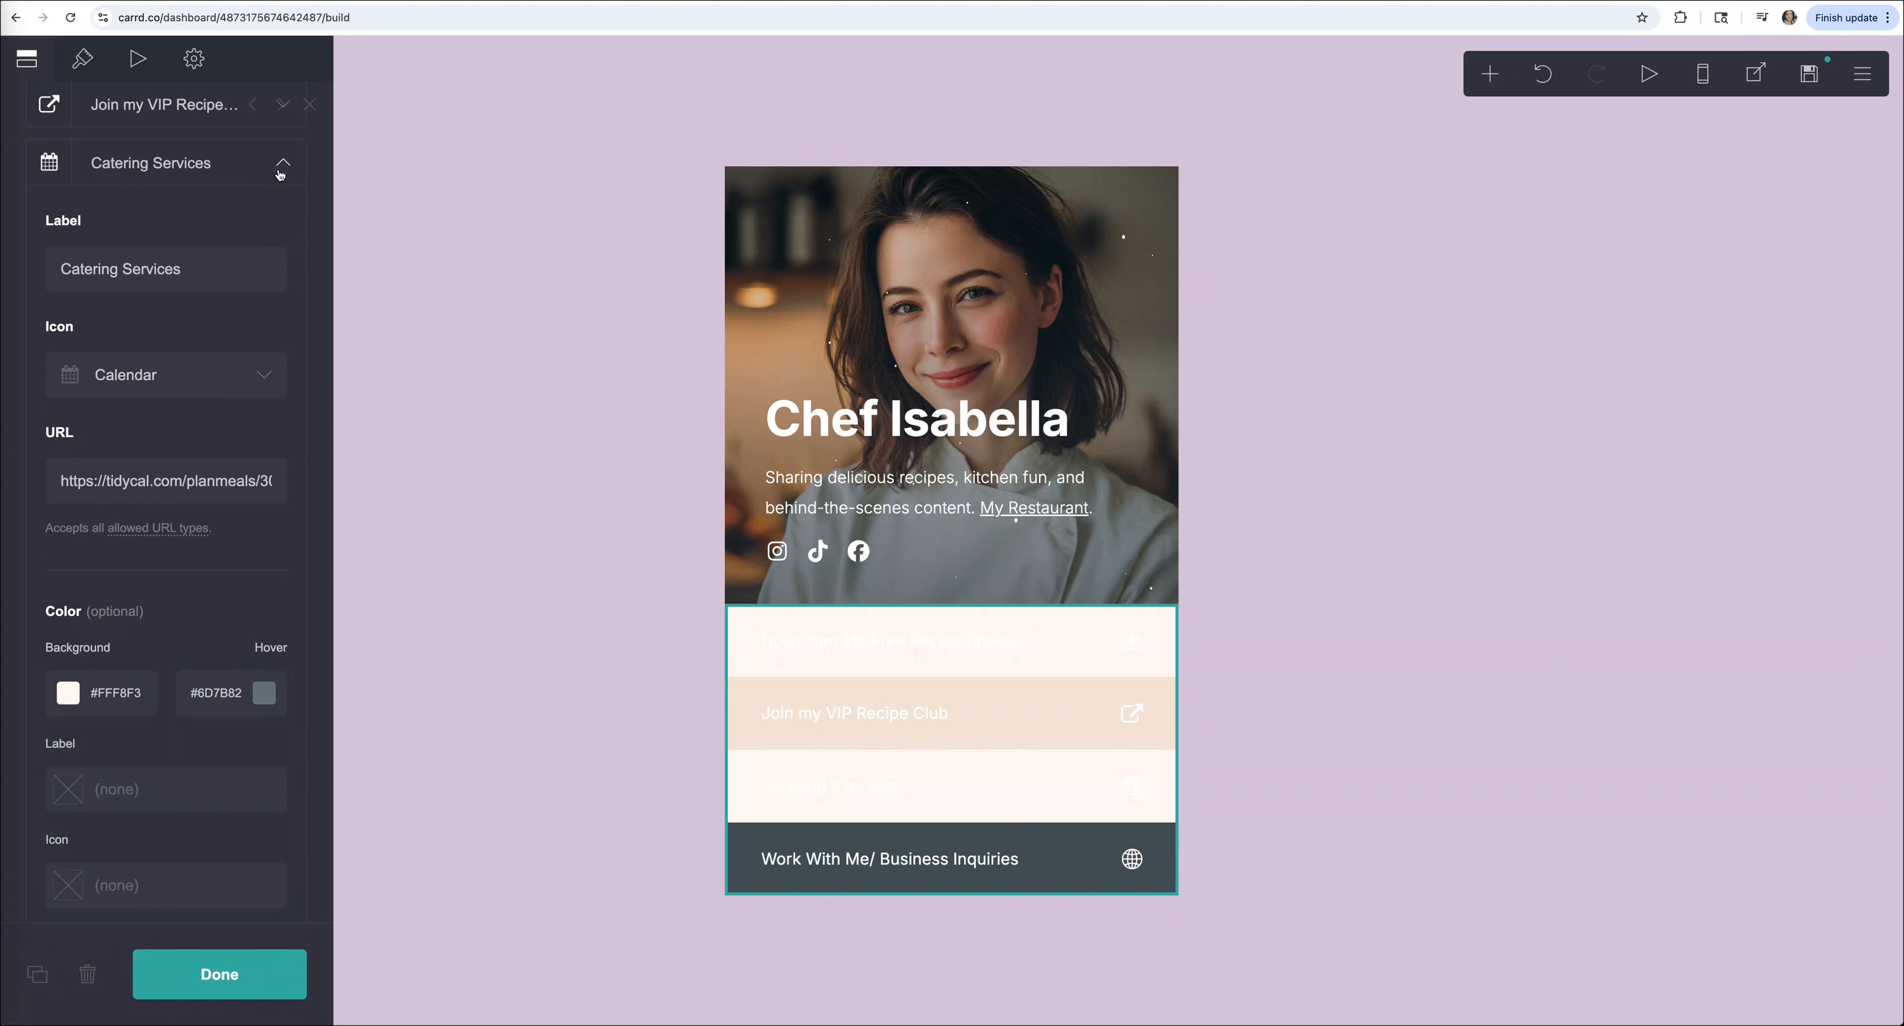
pyautogui.click(280, 175)
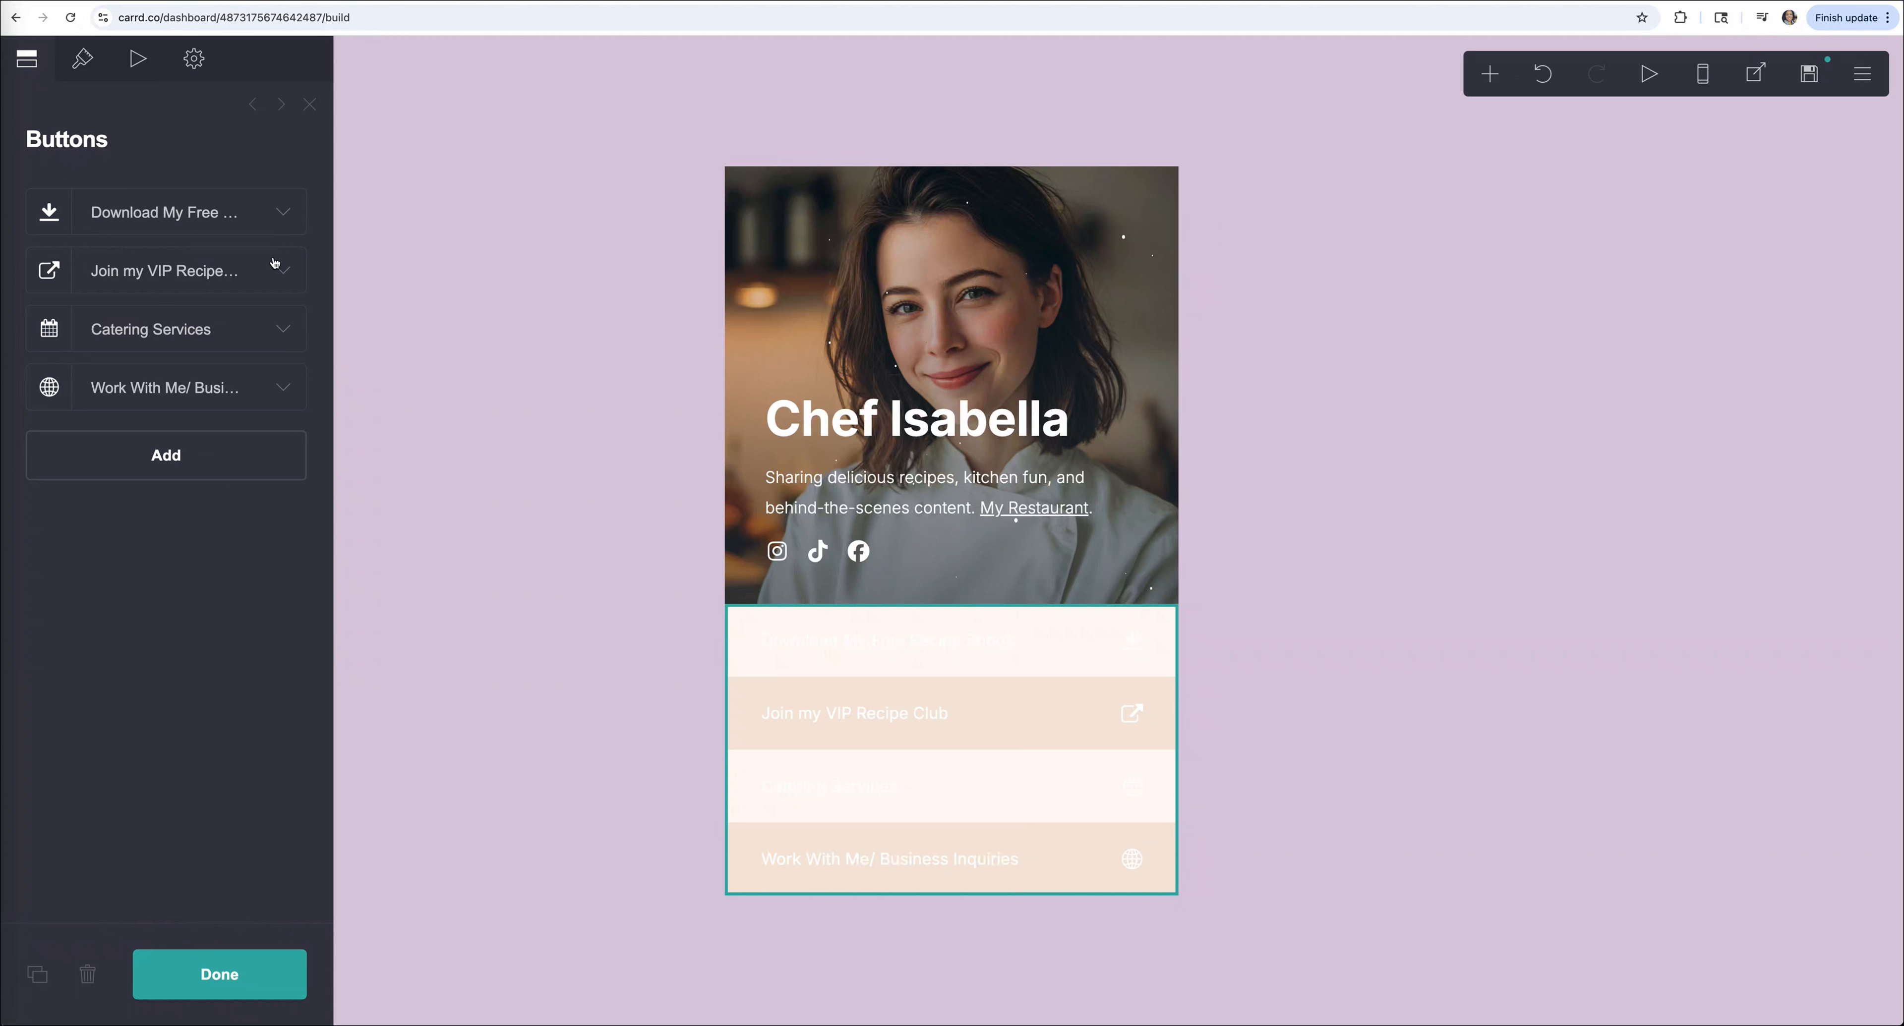
# Set the hover background color of the Download My Free Recipe Ebook button to #C293A9.
pyautogui.click(283, 213)
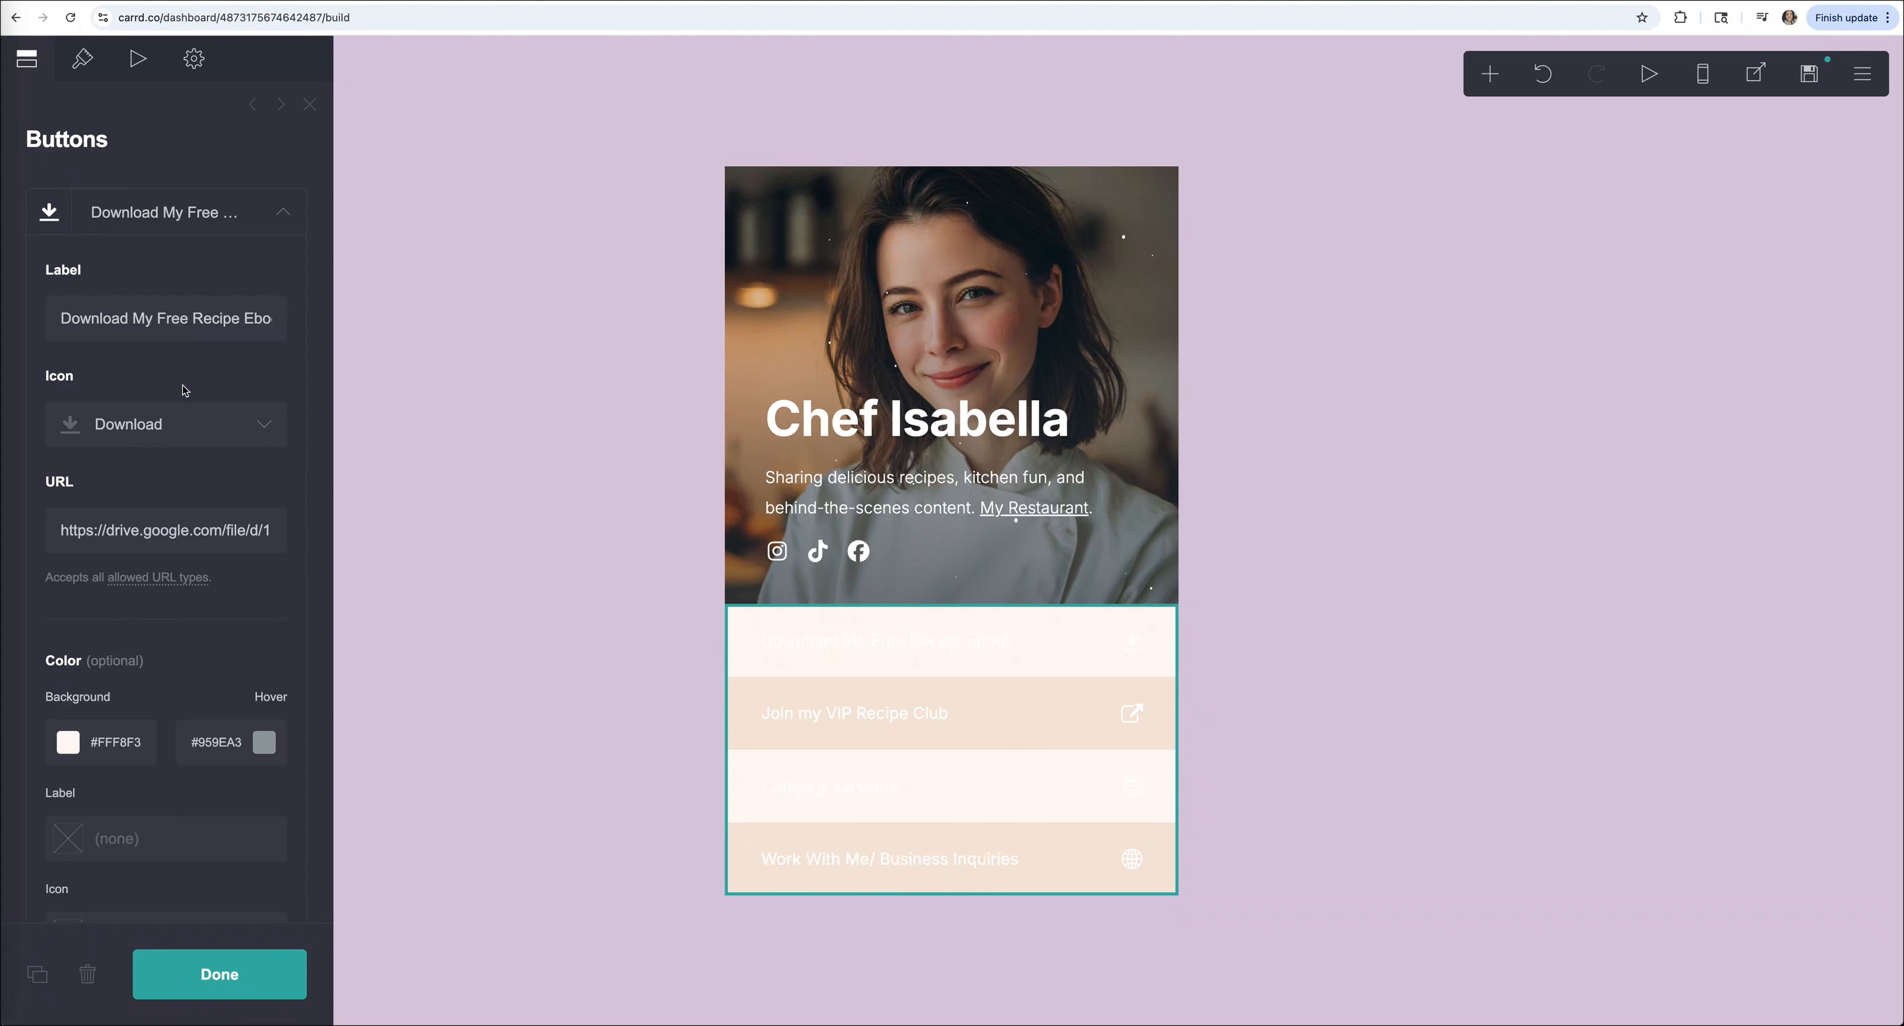
pyautogui.click(235, 742)
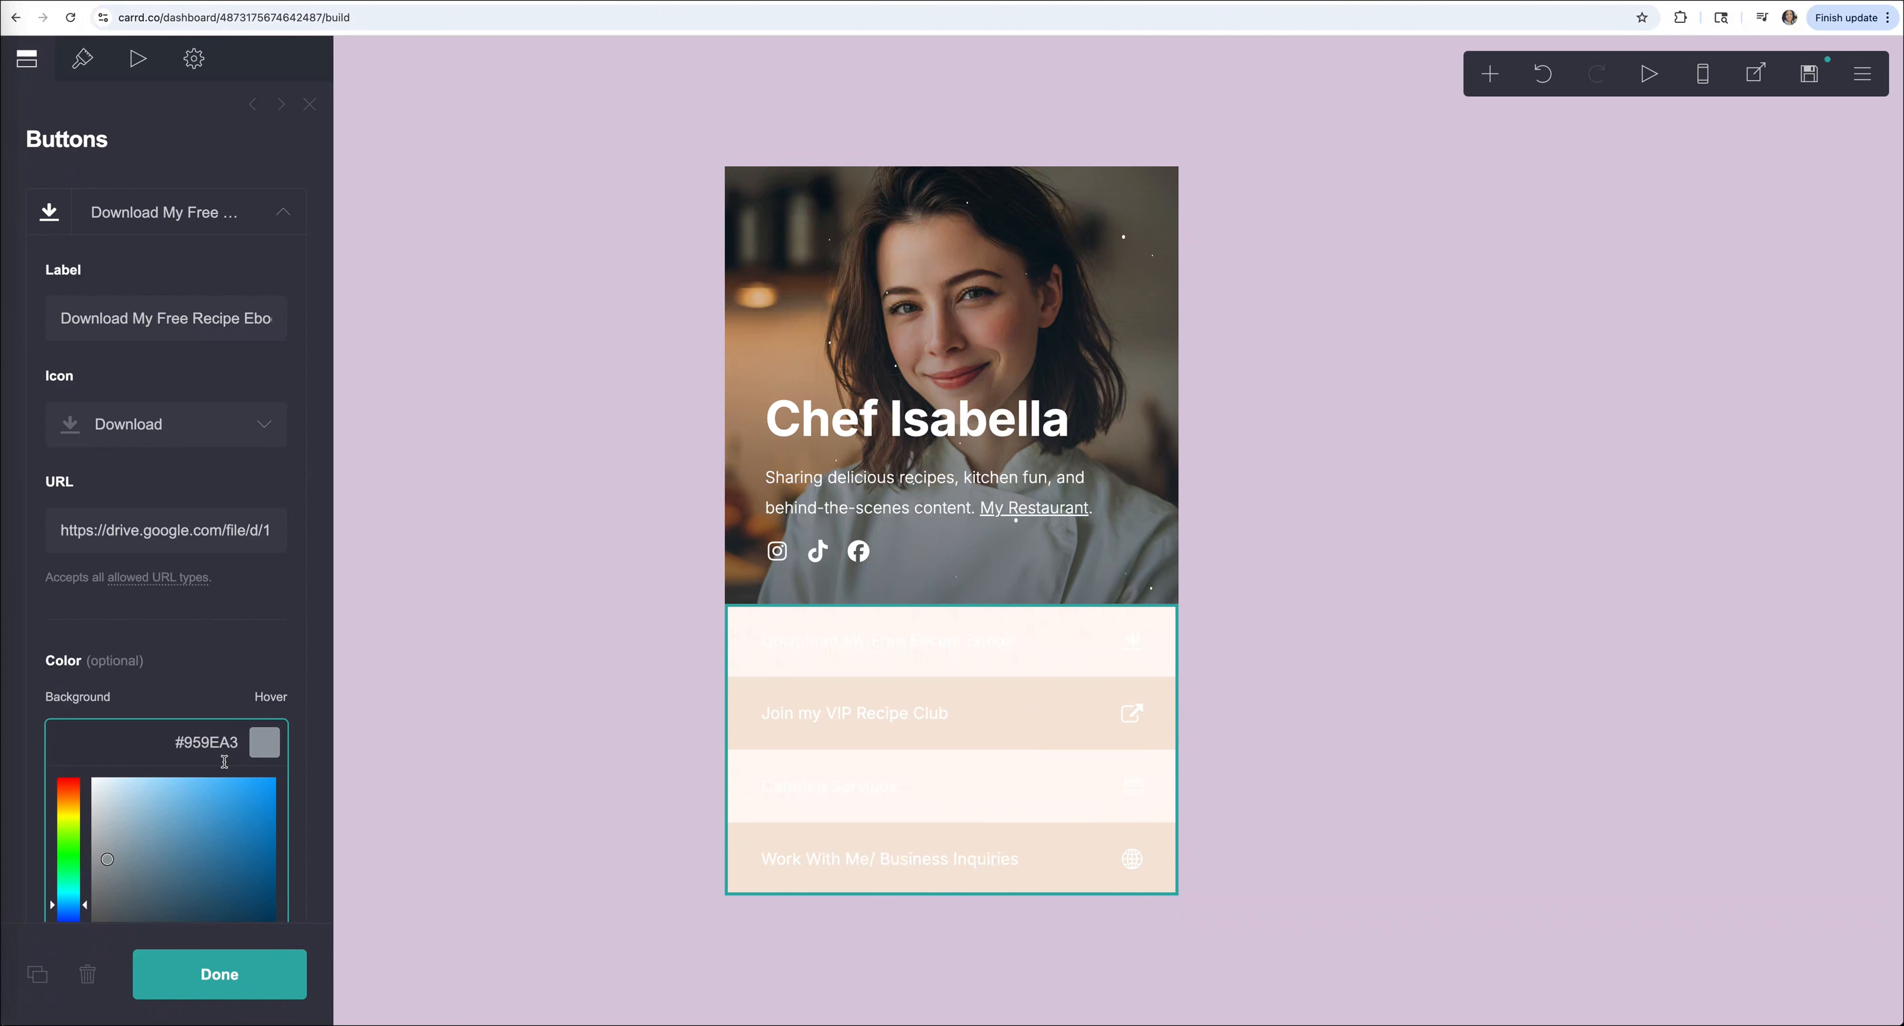
pyautogui.scroll(-4, 214, 657)
pyautogui.moveTo(170, 615); pyautogui.dragTo(206, 554)
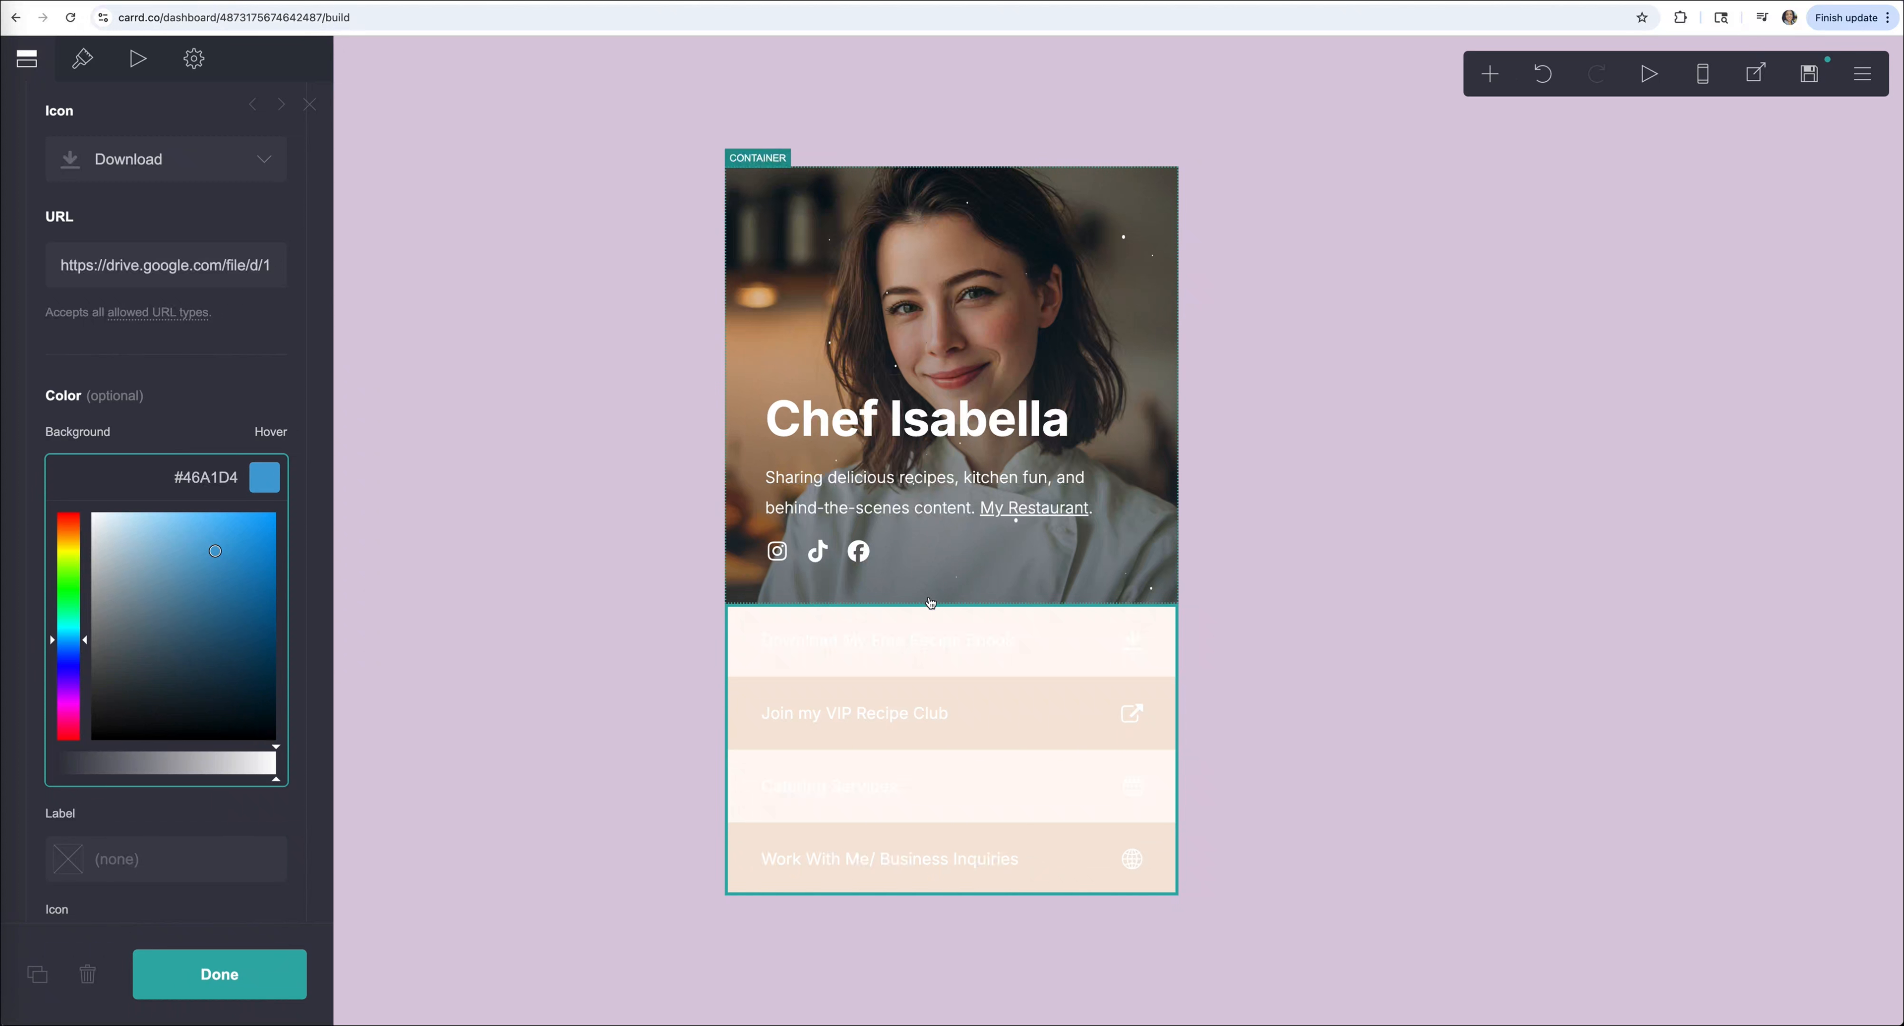
pyautogui.click(71, 567)
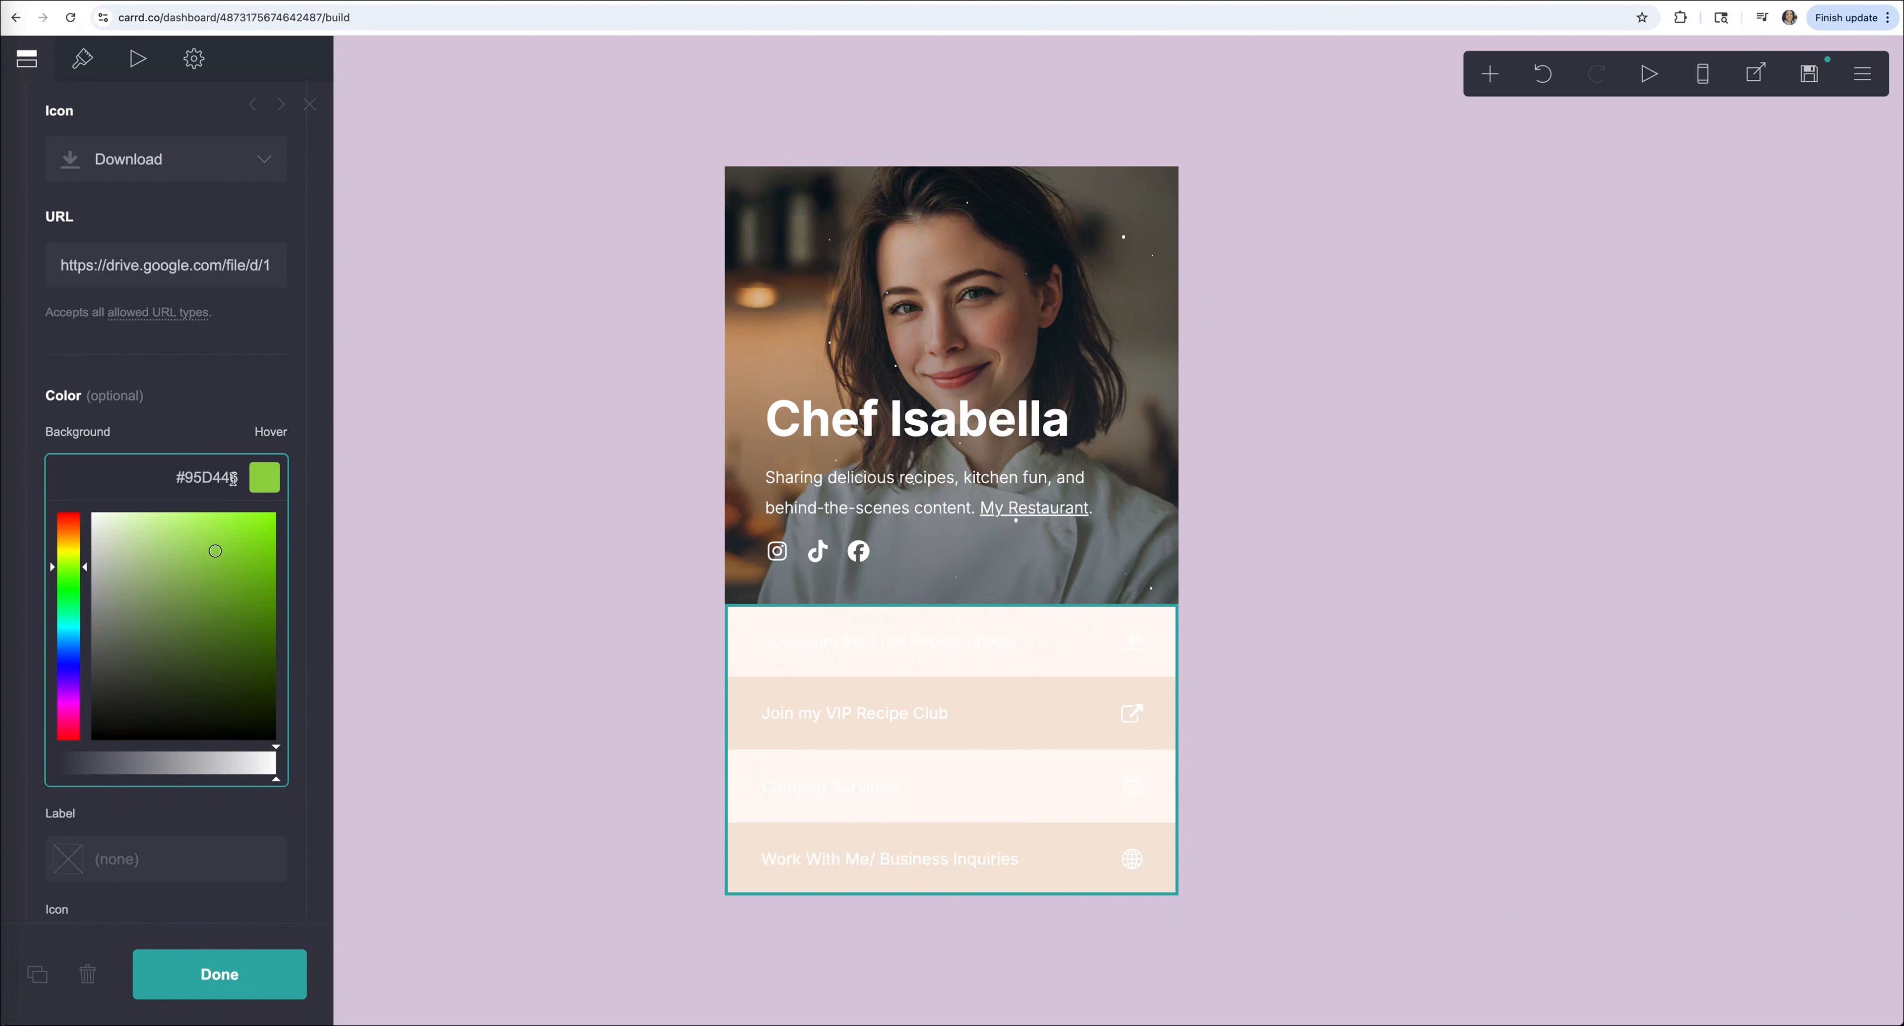
pyautogui.moveTo(236, 477); pyautogui.dragTo(175, 477)
pyautogui.write('#C293A9')
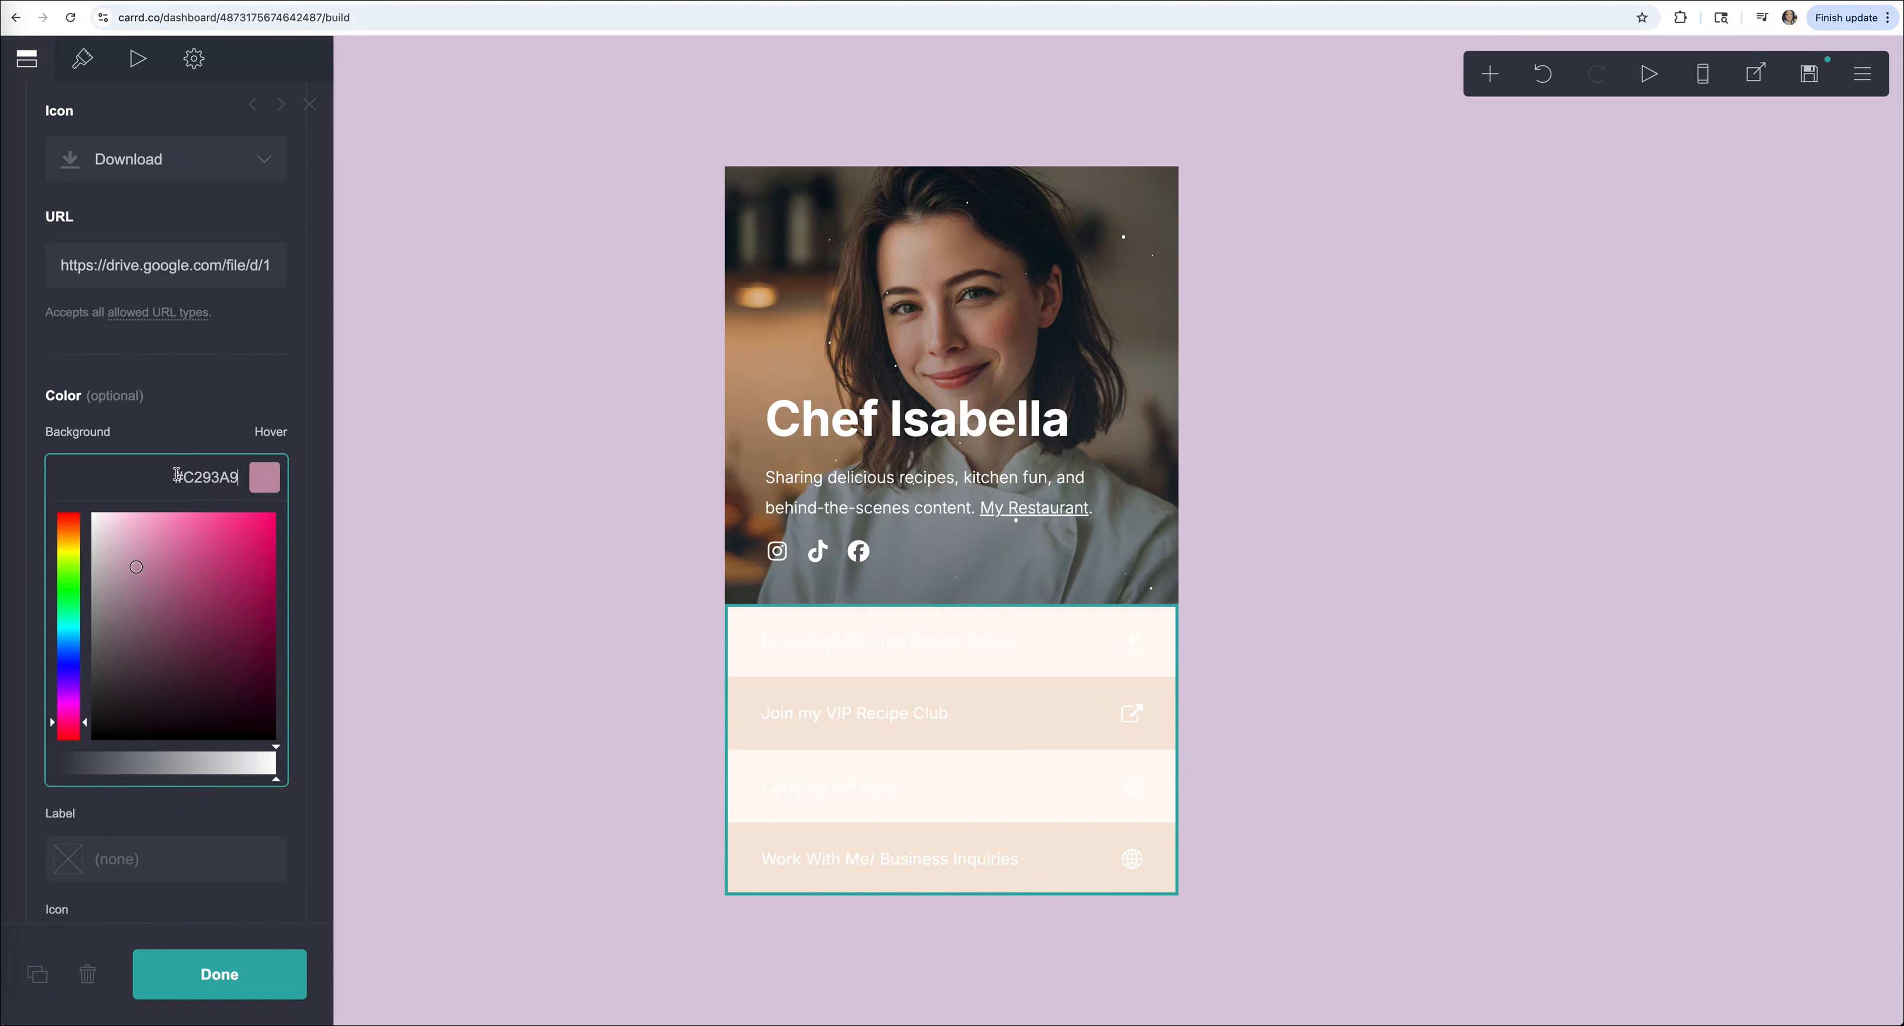
pyautogui.click(201, 428)
pyautogui.scroll(4, 200, 387)
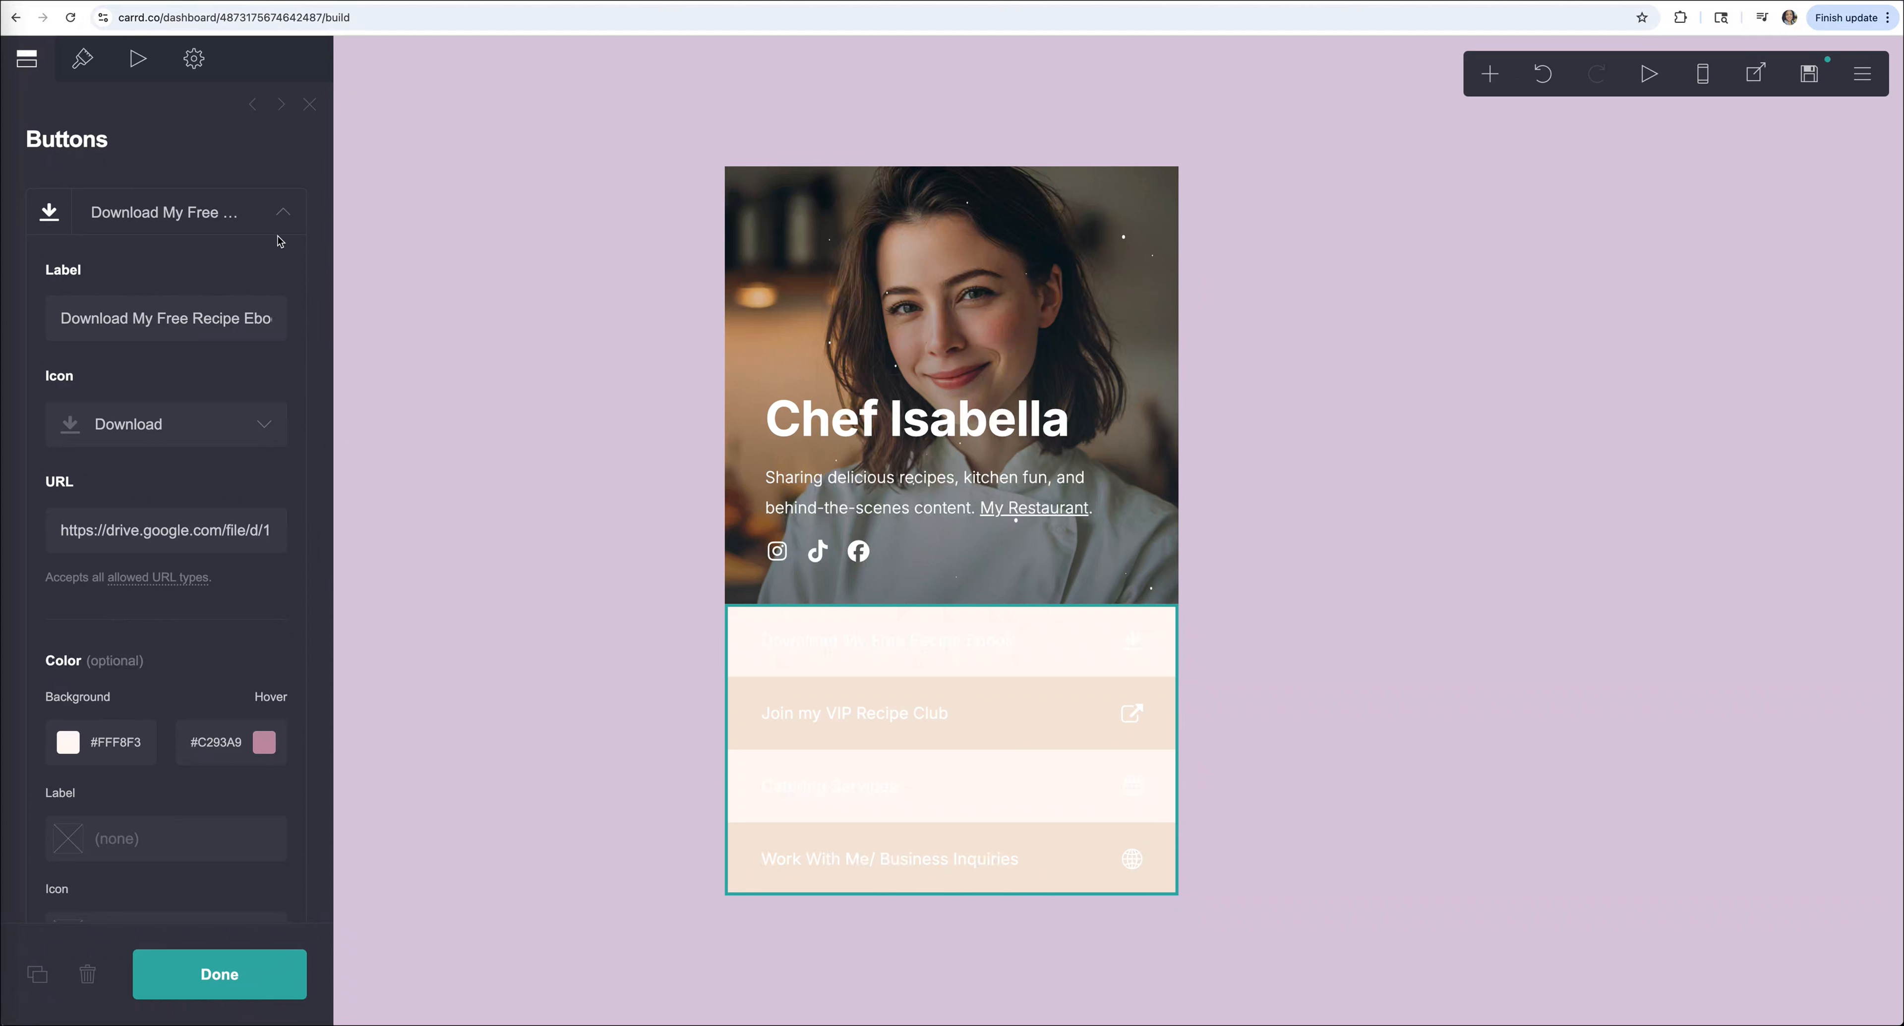
pyautogui.click(281, 215)
# Set the hover background color of the Join my VIP Recipe Club button to #C293A9.
pyautogui.click(281, 271)
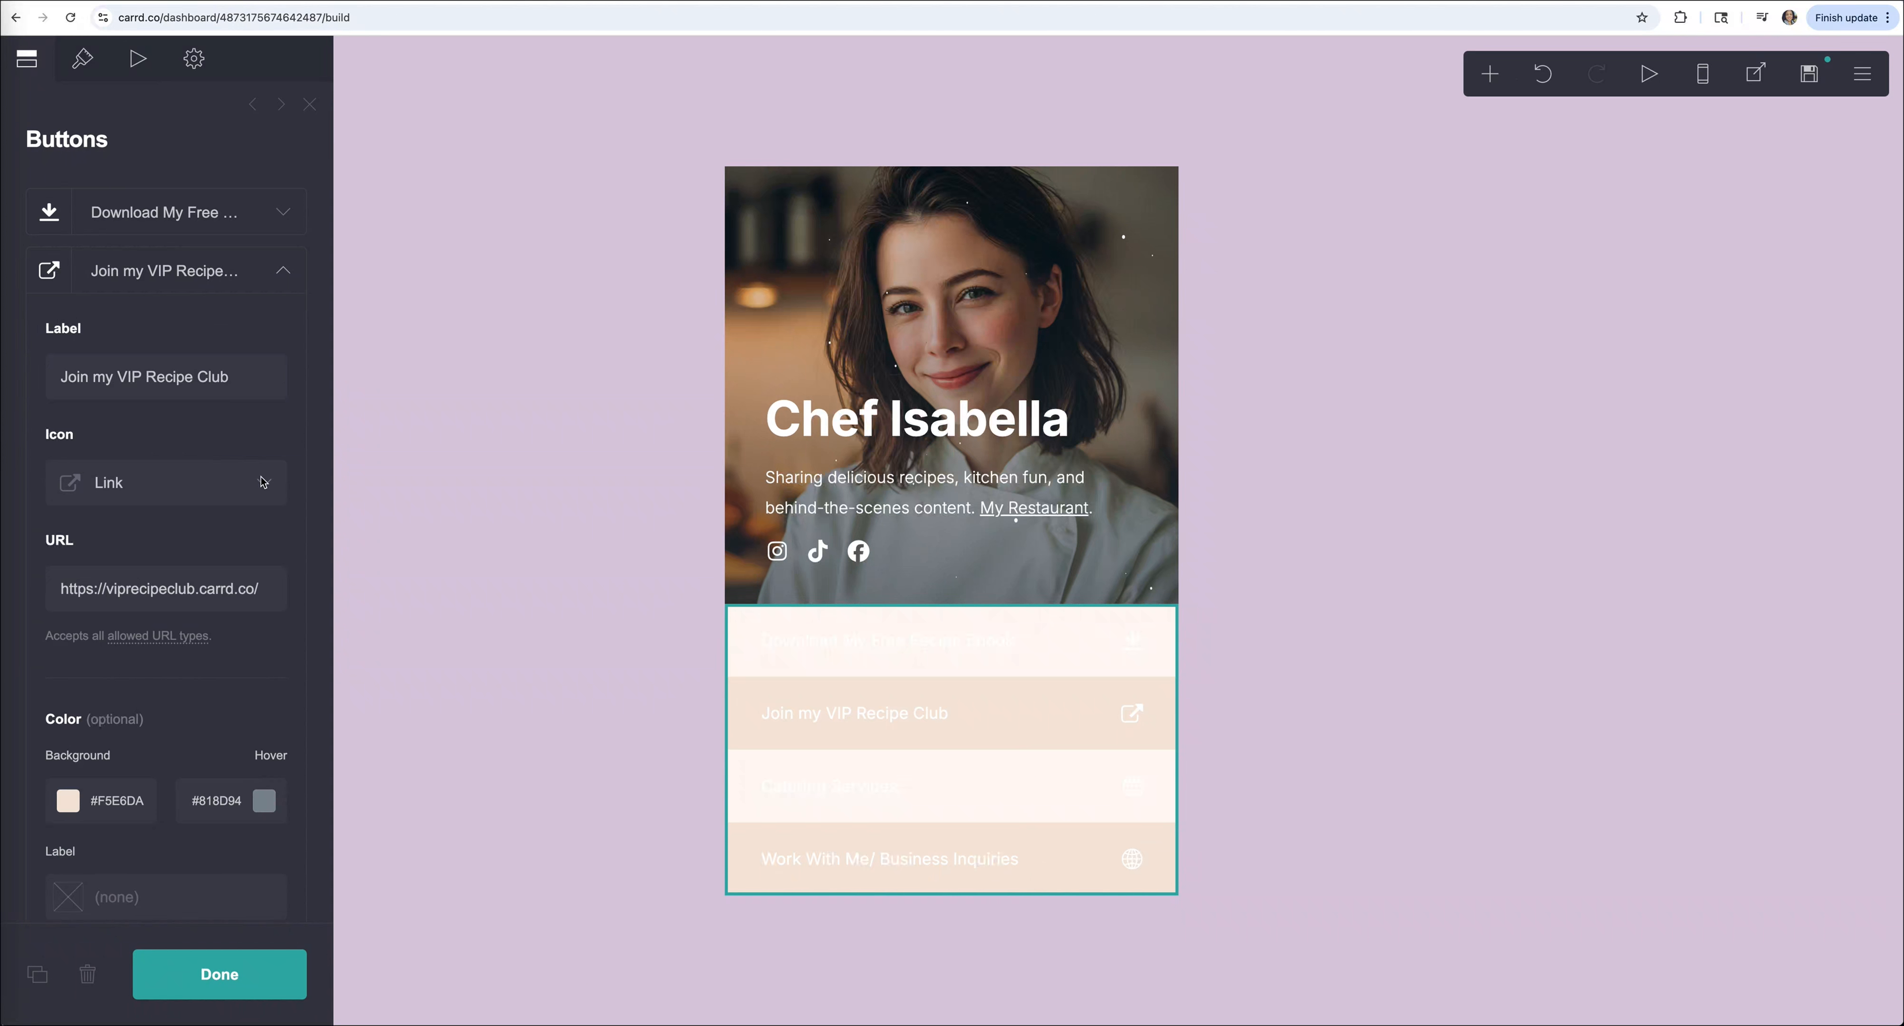
pyautogui.scroll(-2, 257, 573)
pyautogui.click(246, 682)
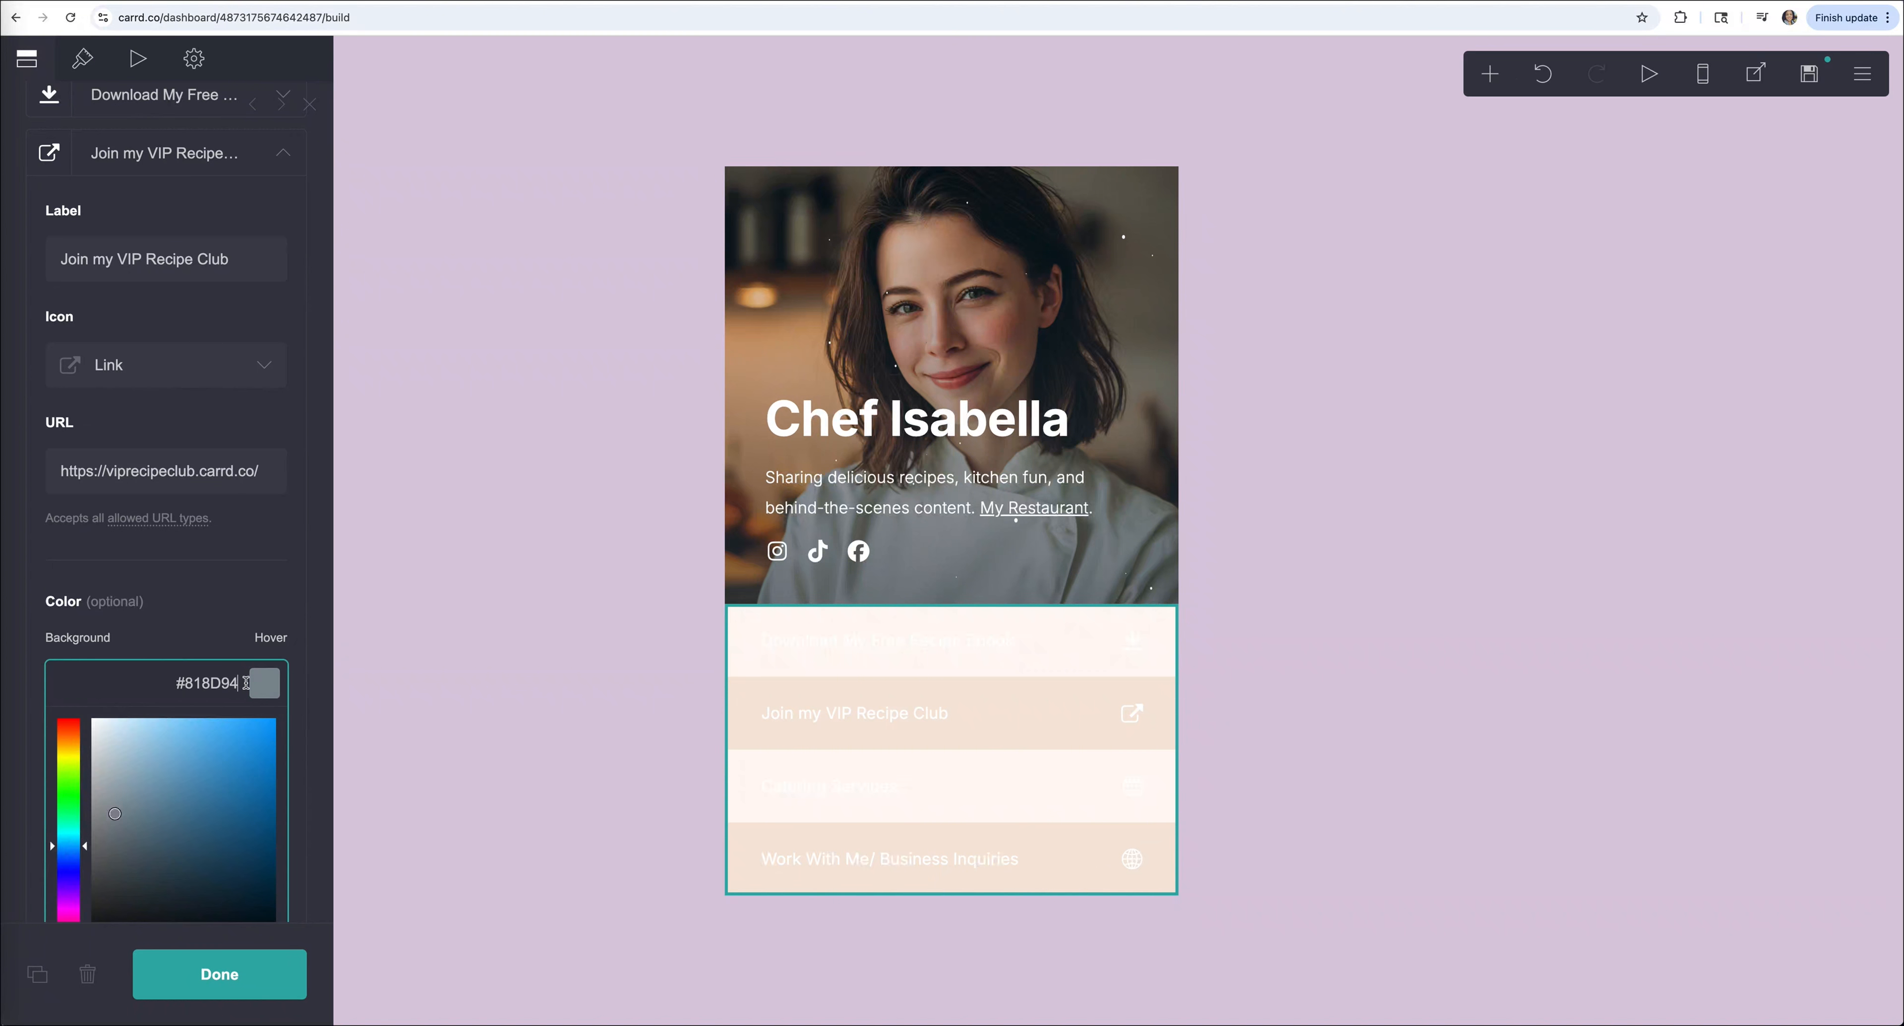
pyautogui.moveTo(238, 688); pyautogui.dragTo(174, 663)
pyautogui.write('#C293A9')
pyautogui.click(283, 155)
# Set the hover background color of the Catering Services button to #C293A9.
pyautogui.click(283, 329)
pyautogui.scroll(-2, 253, 592)
pyautogui.click(245, 696)
pyautogui.write('#C293A9')
pyautogui.click(282, 167)
# Set the hover background color of the Work With Me/ Business Inquiries button to #C293A9 and finish editing the buttons.
pyautogui.click(291, 394)
pyautogui.scroll(-4, 278, 576)
pyautogui.click(243, 665)
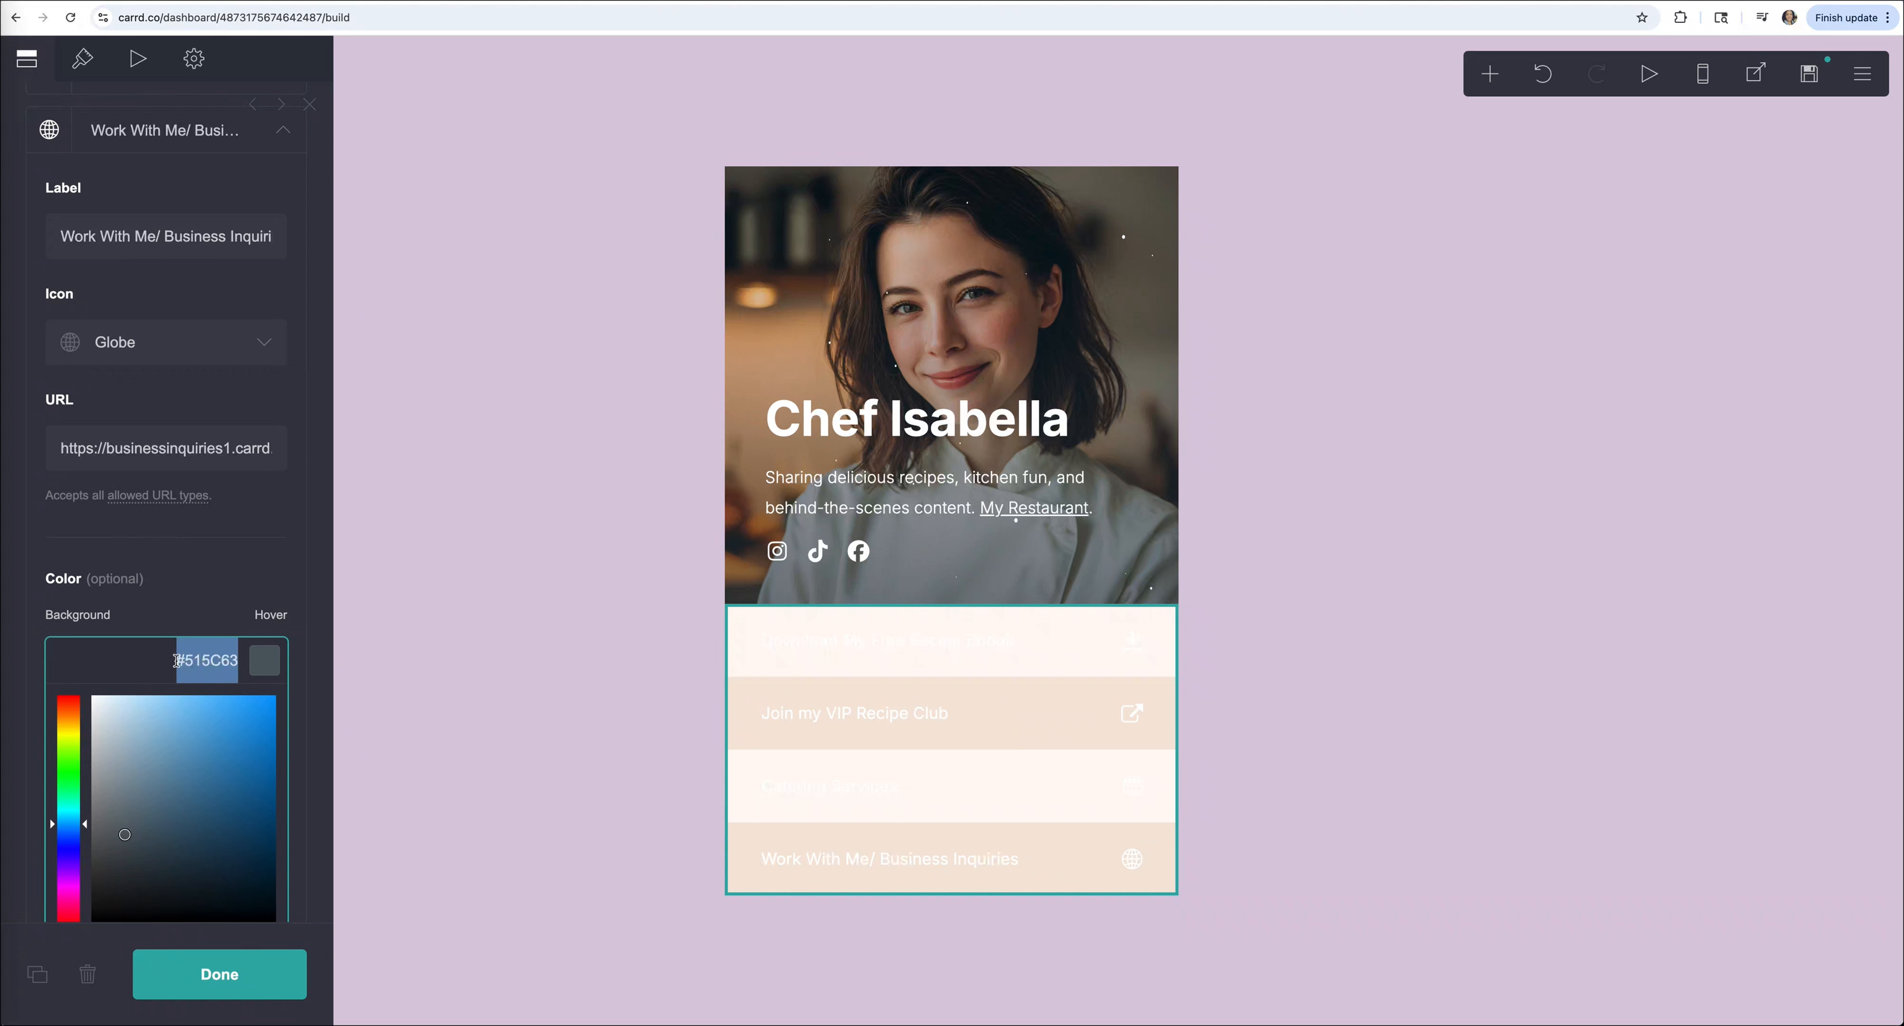
pyautogui.write('#C293A9')
pyautogui.click(910, 698)
pyautogui.click(221, 974)
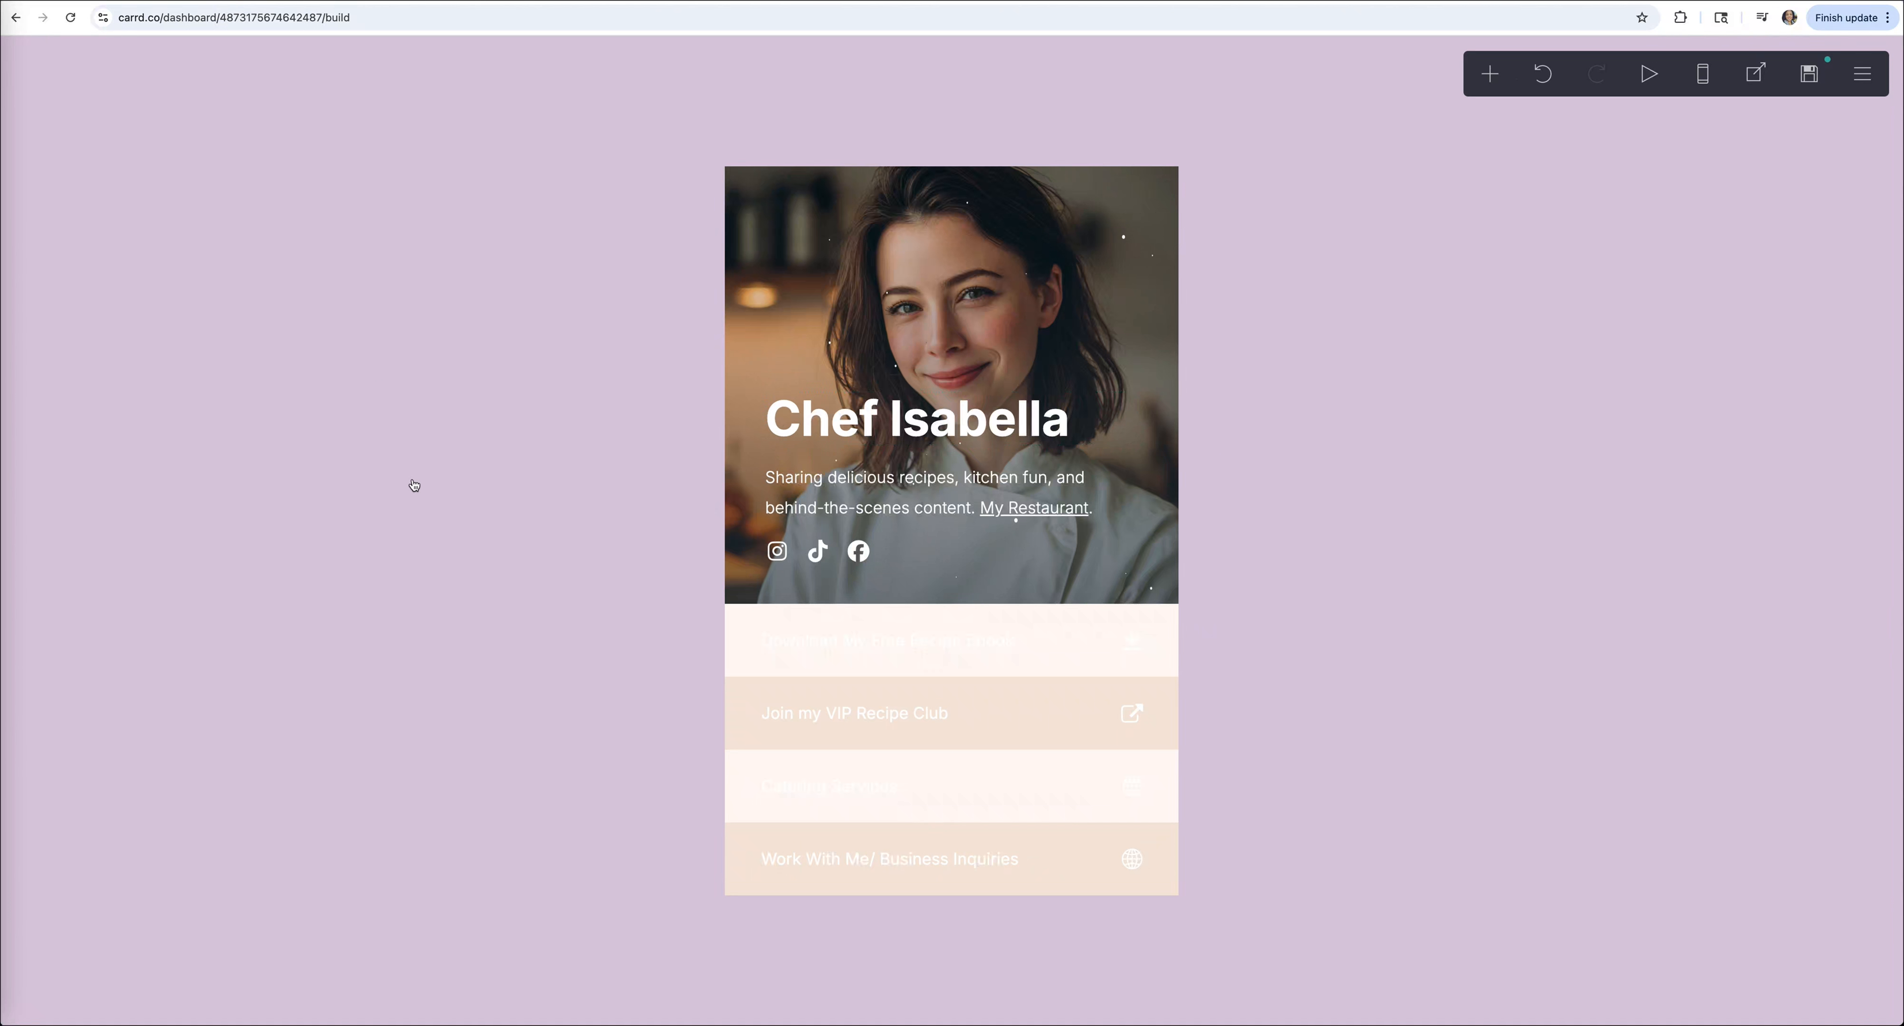
# Set the page background color to #E6D5E2.
pyautogui.click(303, 482)
pyautogui.click(186, 312)
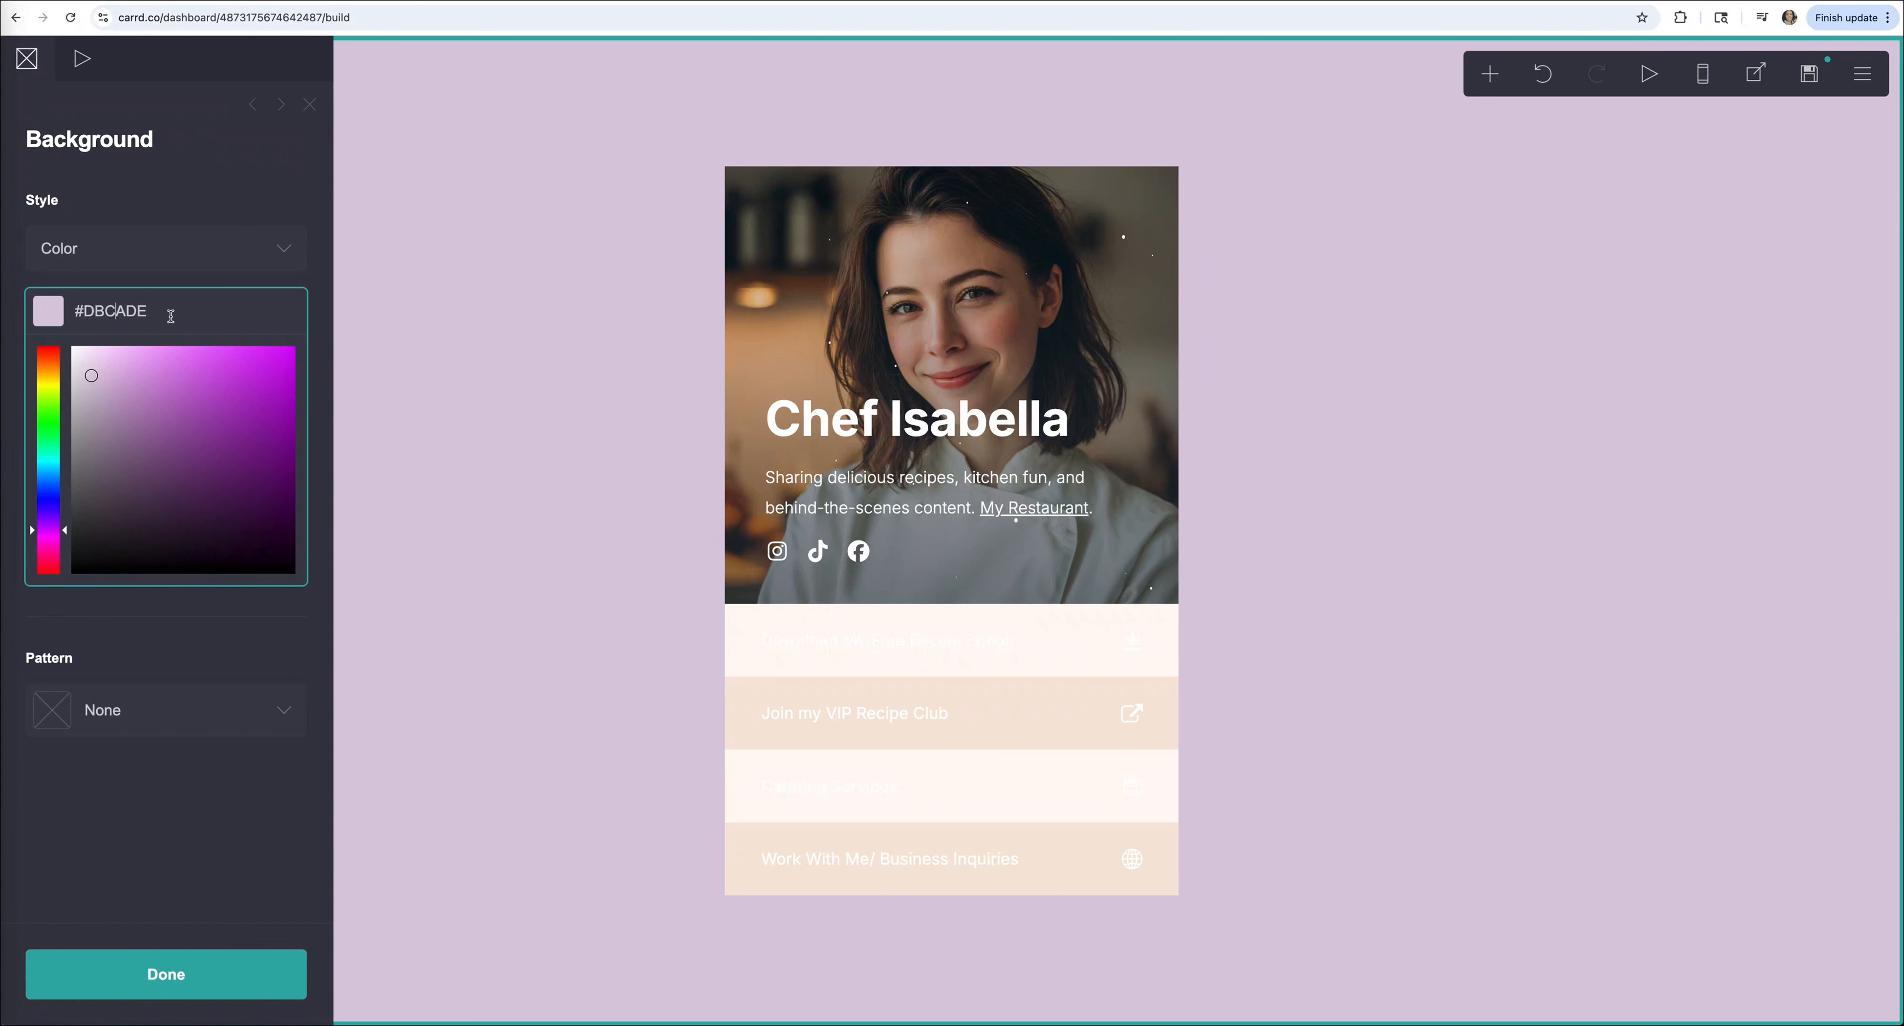
pyautogui.moveTo(187, 313); pyautogui.dragTo(51, 311)
pyautogui.write('#E6D5E2')
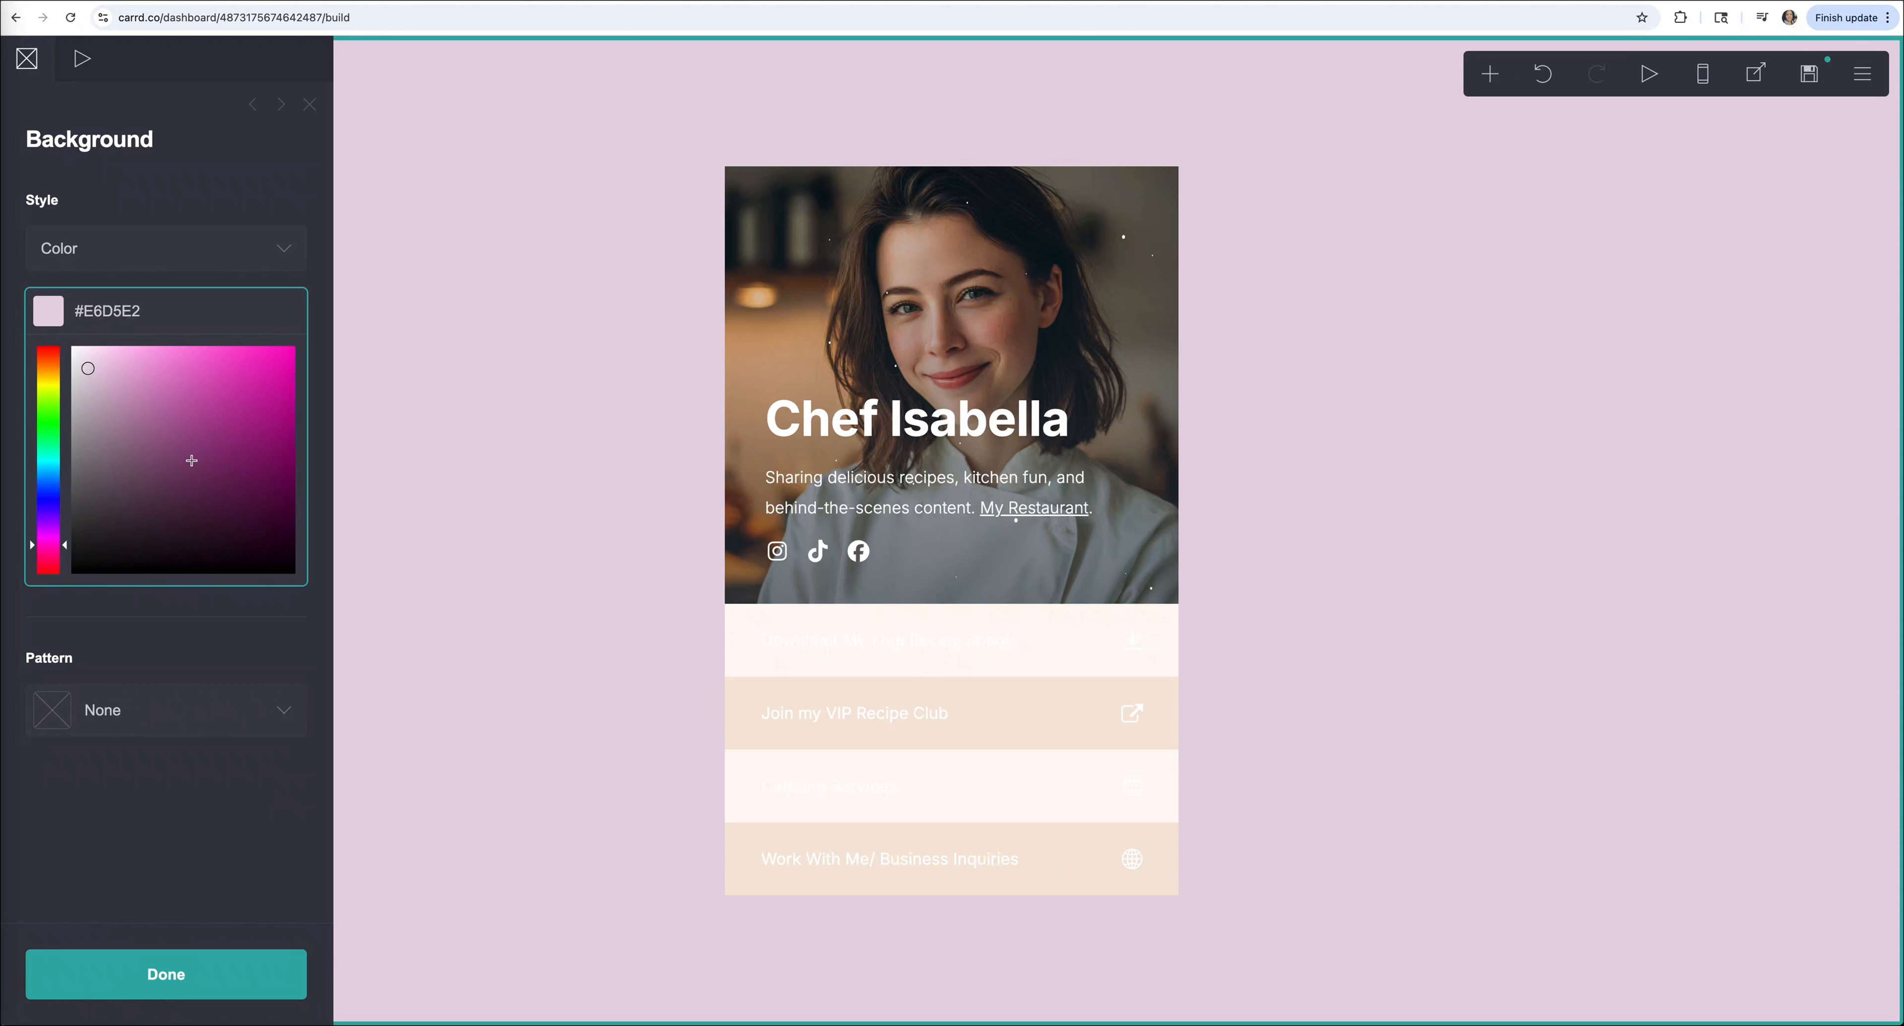
pyautogui.click(183, 974)
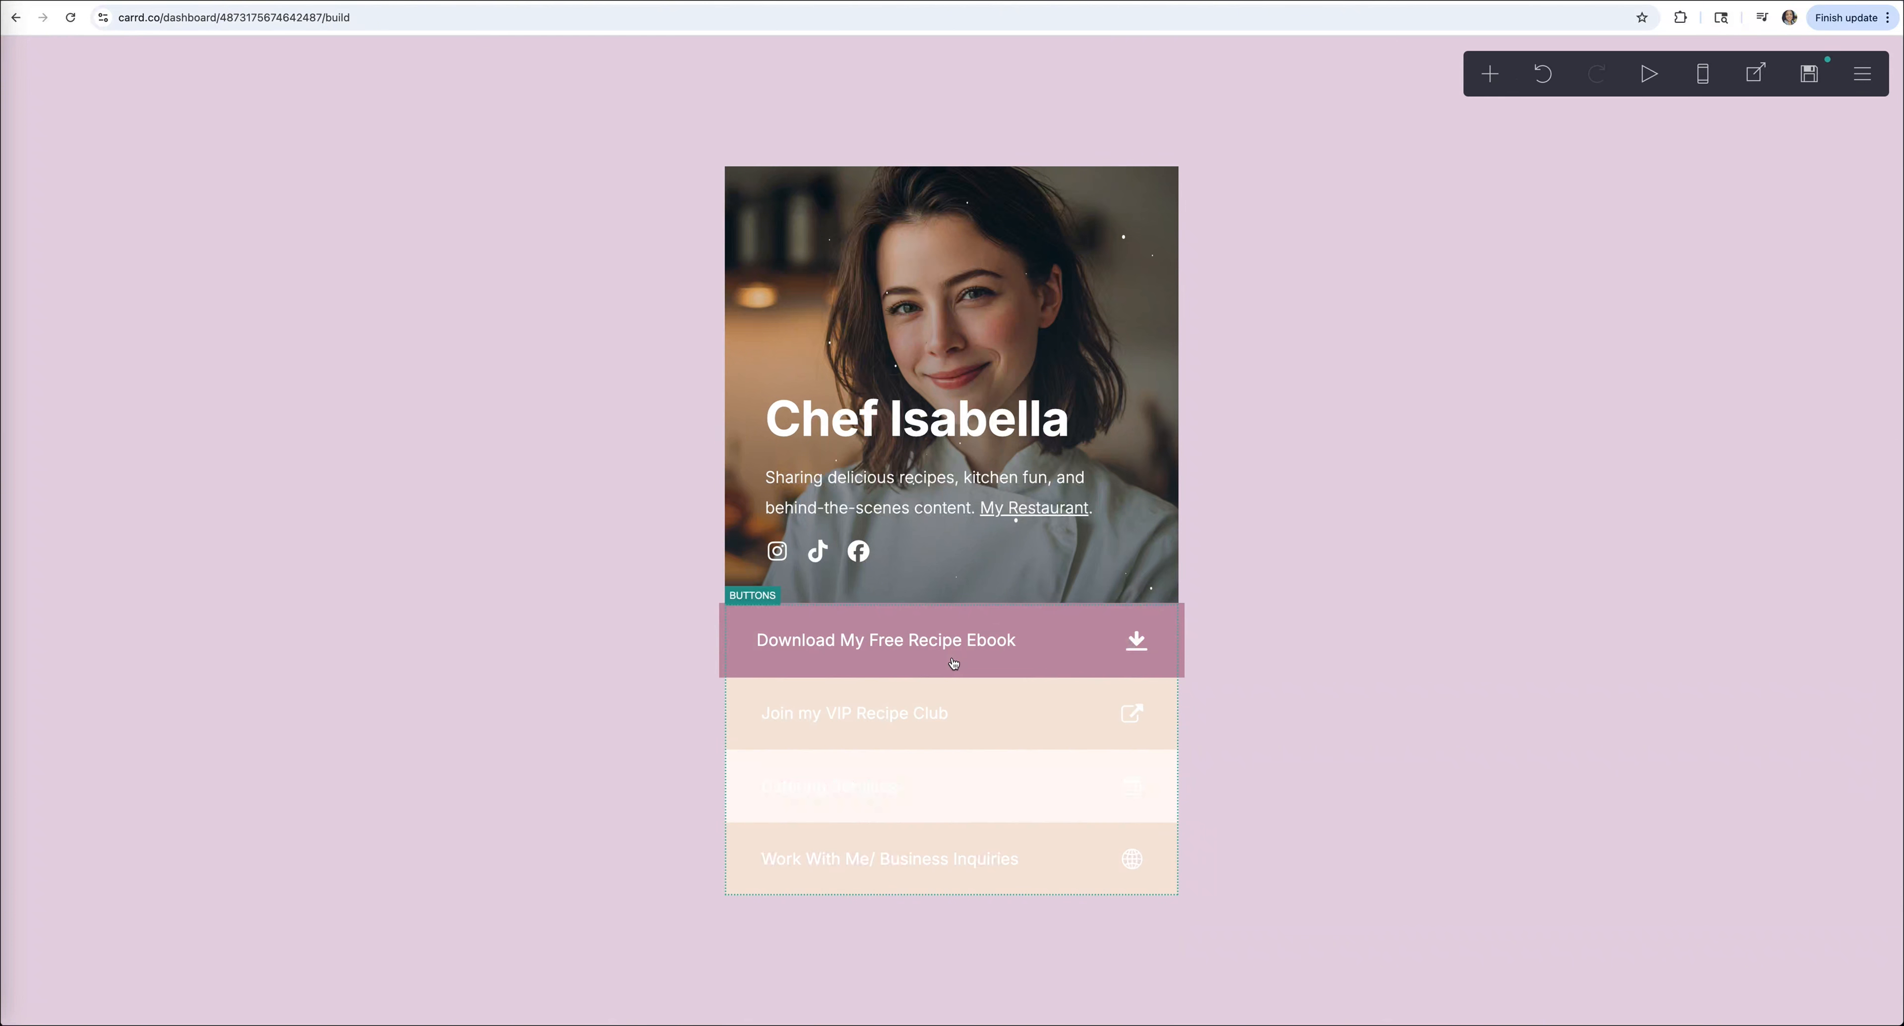
# Set the label color in the link buttons' appearance settings to #262626.
pyautogui.click(972, 836)
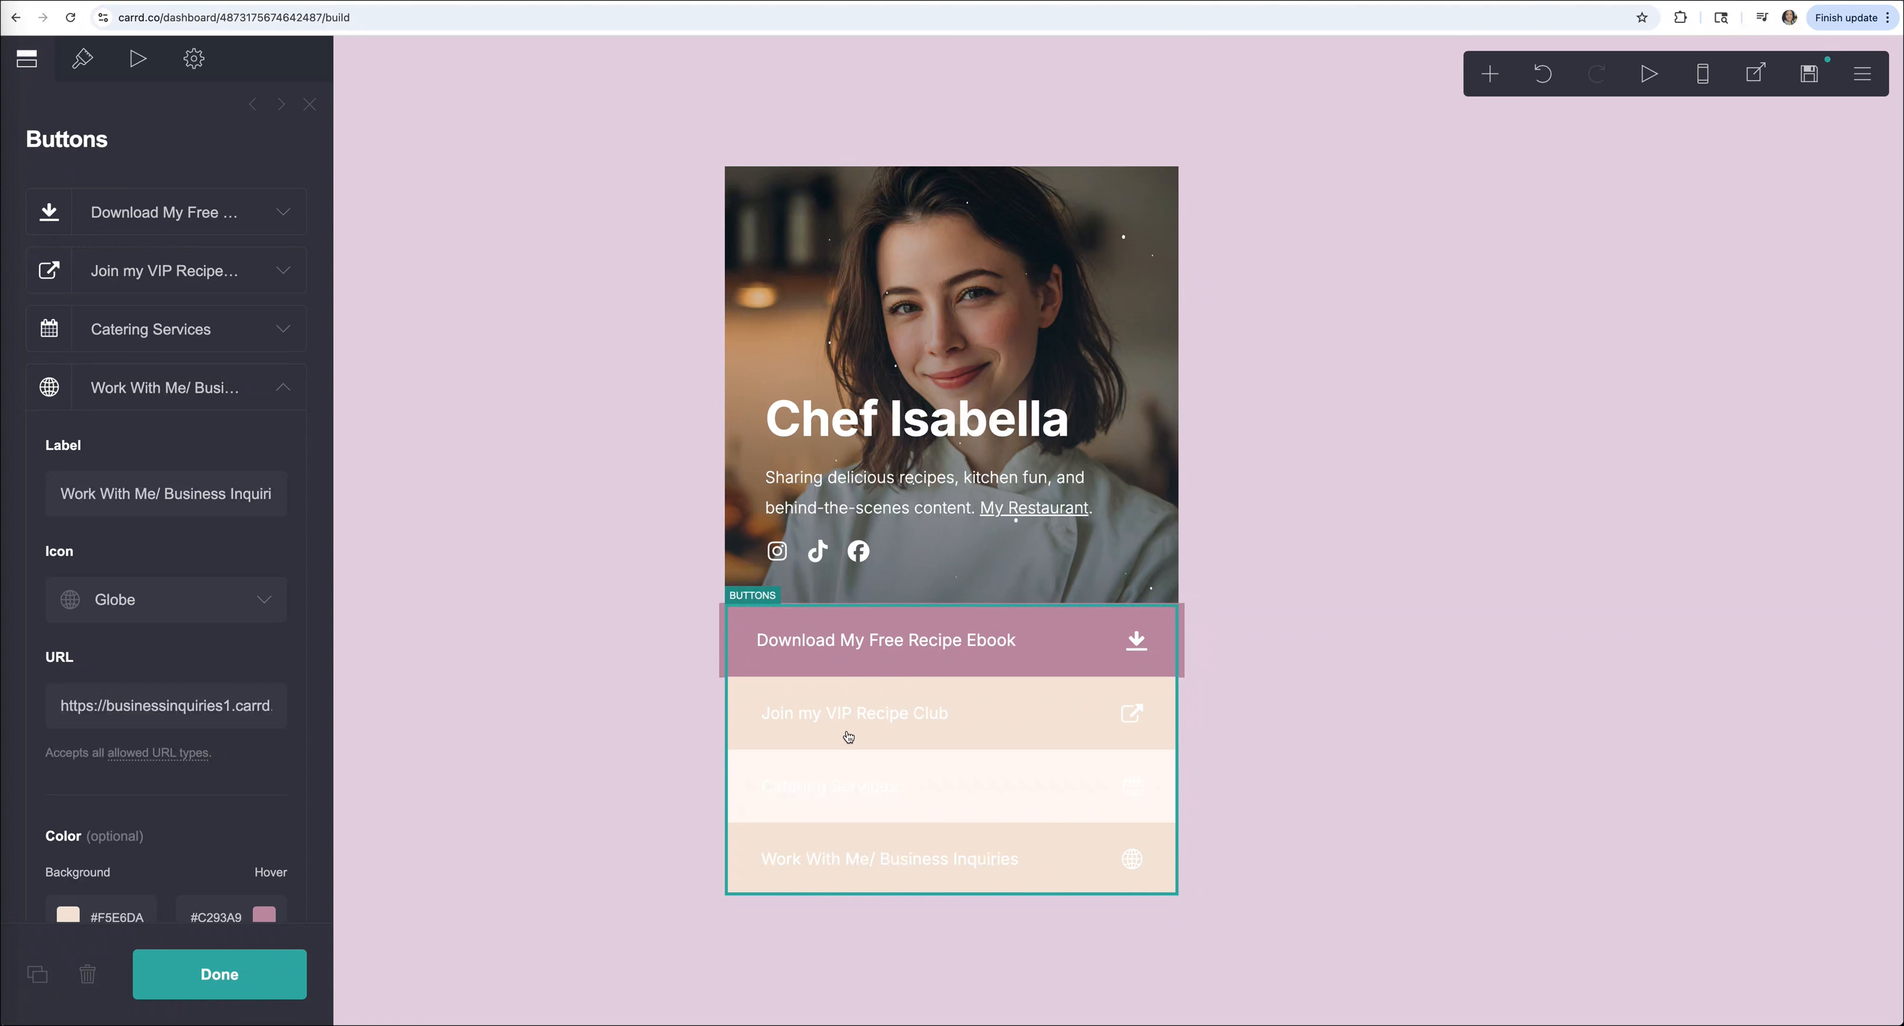
pyautogui.click(81, 59)
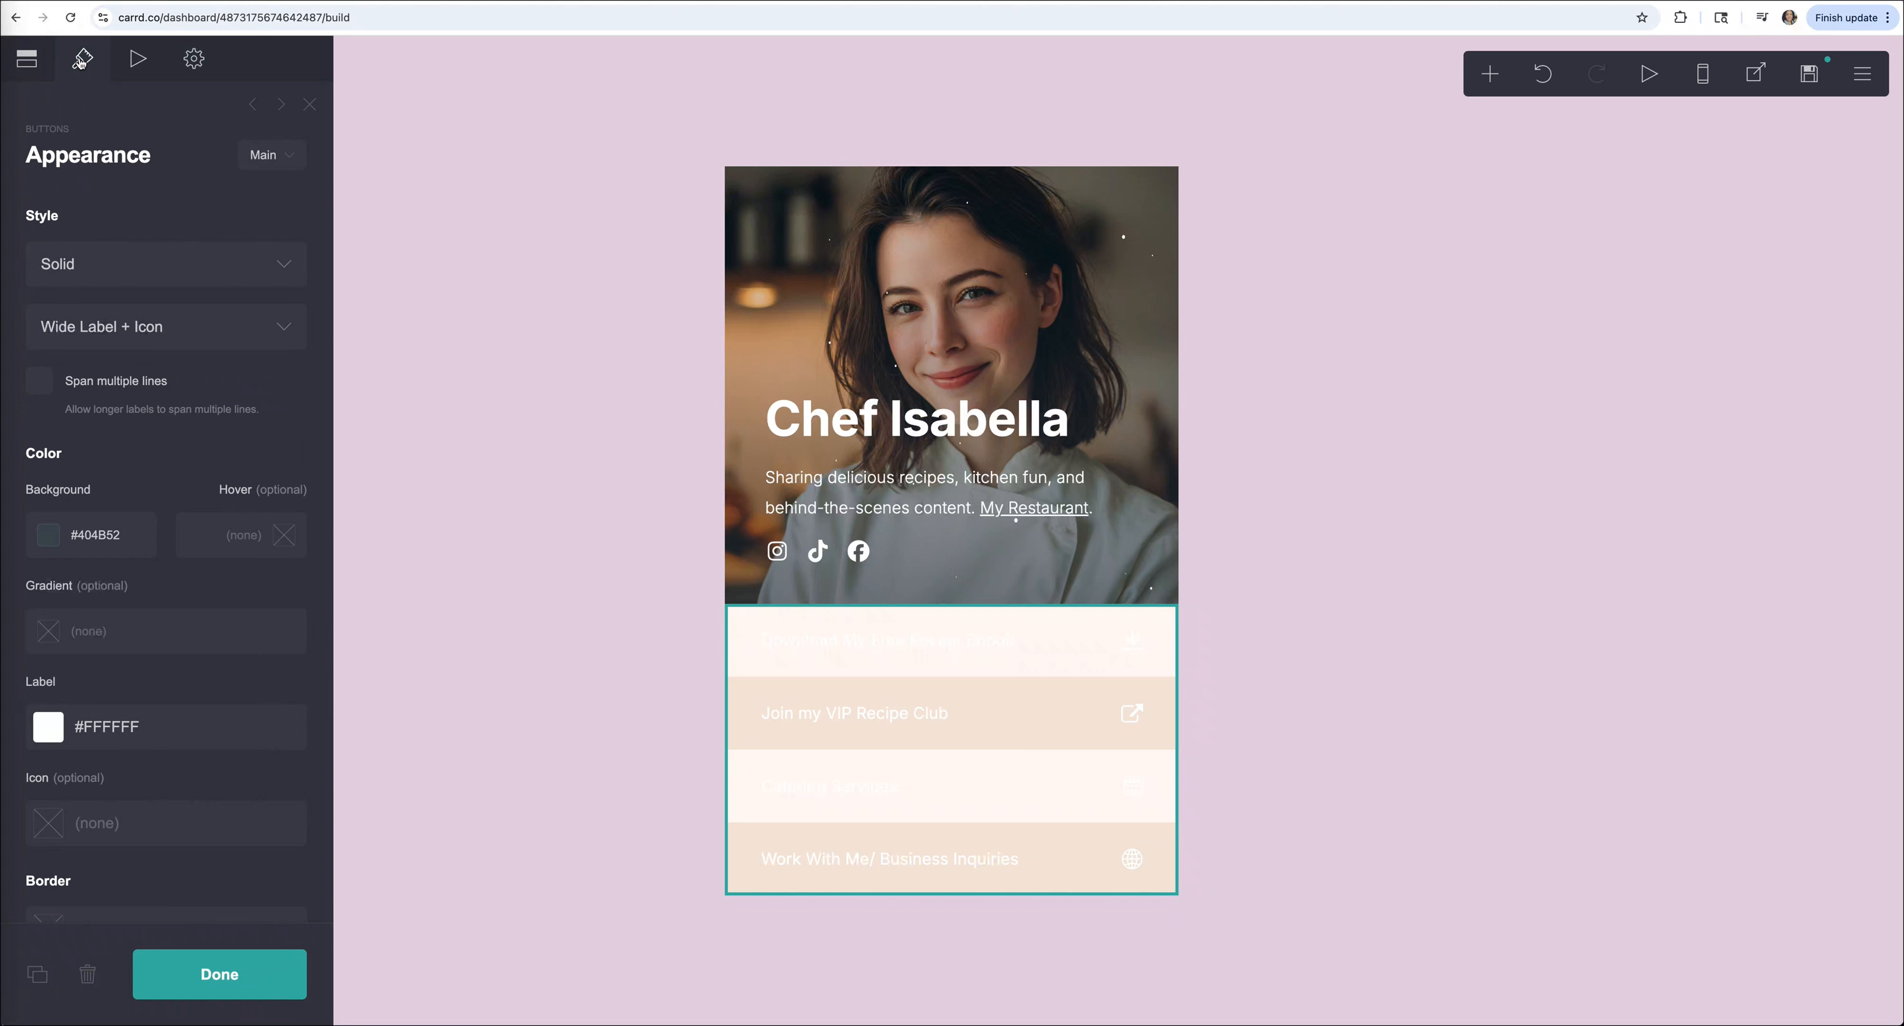
pyautogui.click(54, 730)
pyautogui.scroll(-4, 189, 684)
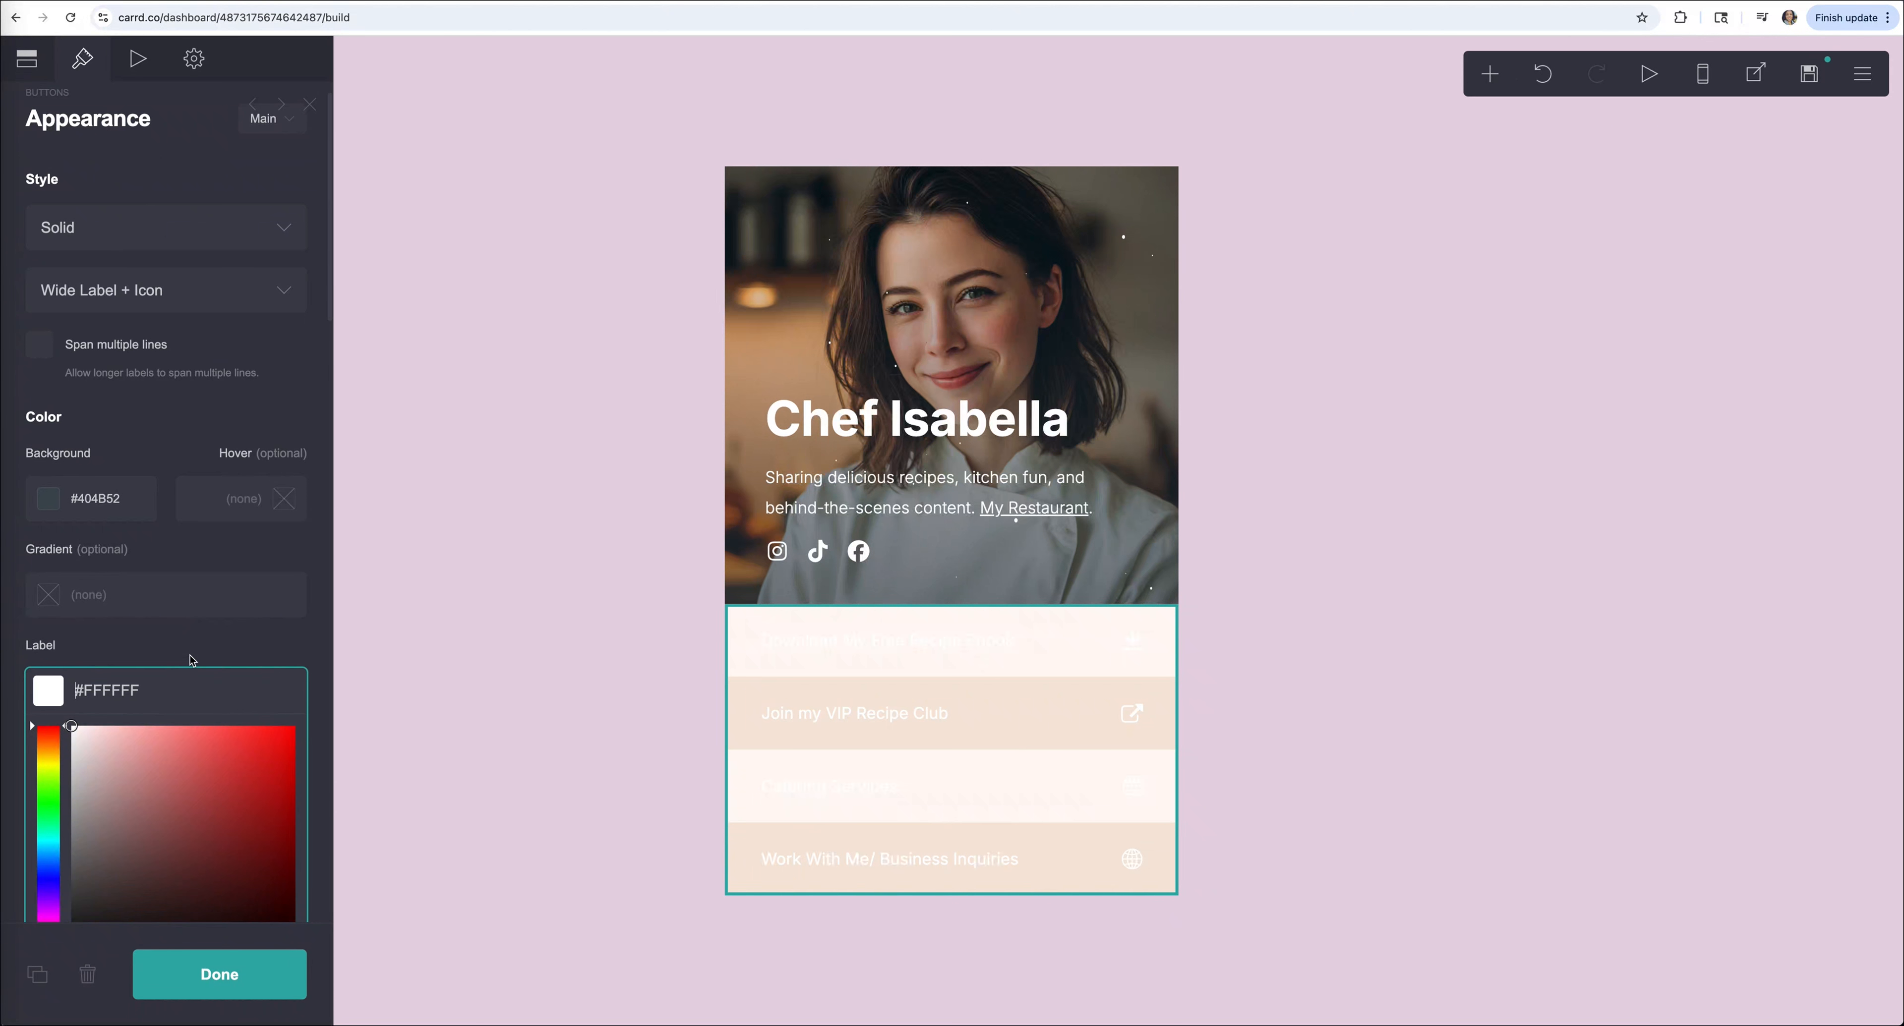
pyautogui.moveTo(87, 668); pyautogui.dragTo(249, 570)
pyautogui.click(48, 661)
pyautogui.moveTo(82, 680); pyautogui.dragTo(71, 663)
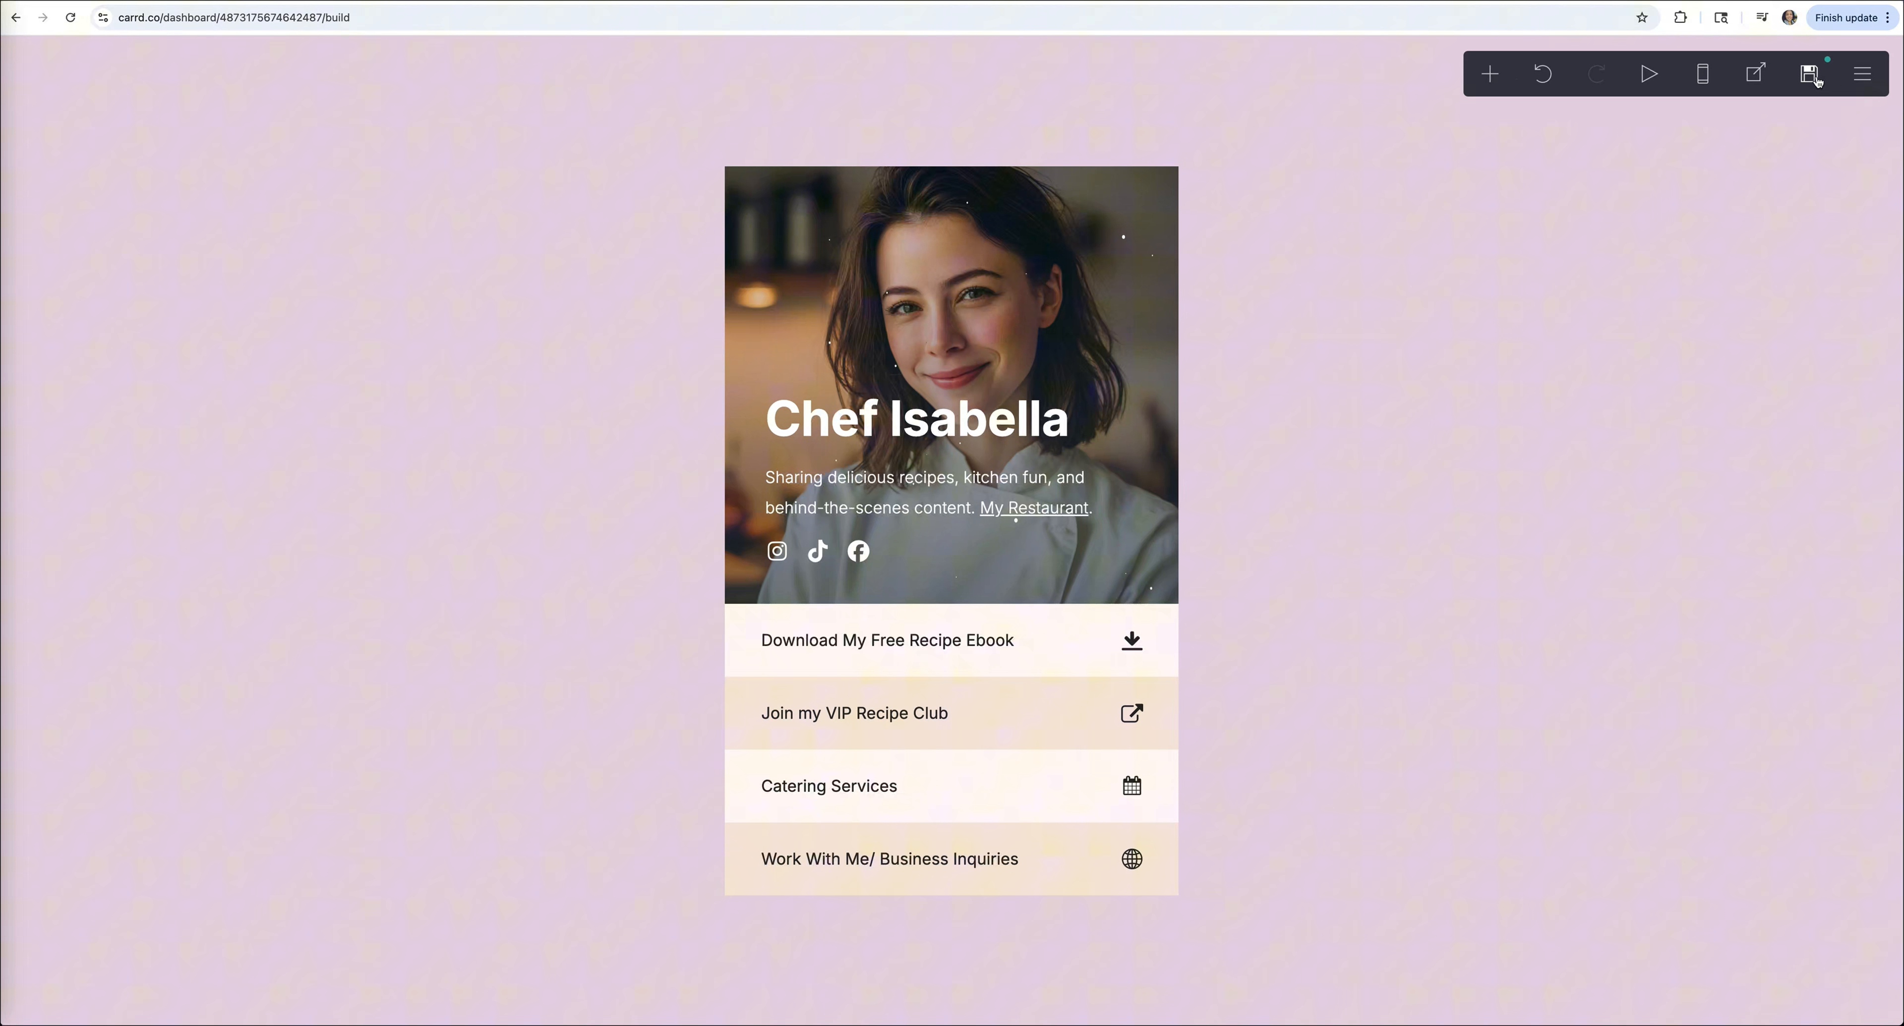
# Publish the site's changes to its existing .carrd.co URL and dismiss the confirmation.
pyautogui.click(1811, 75)
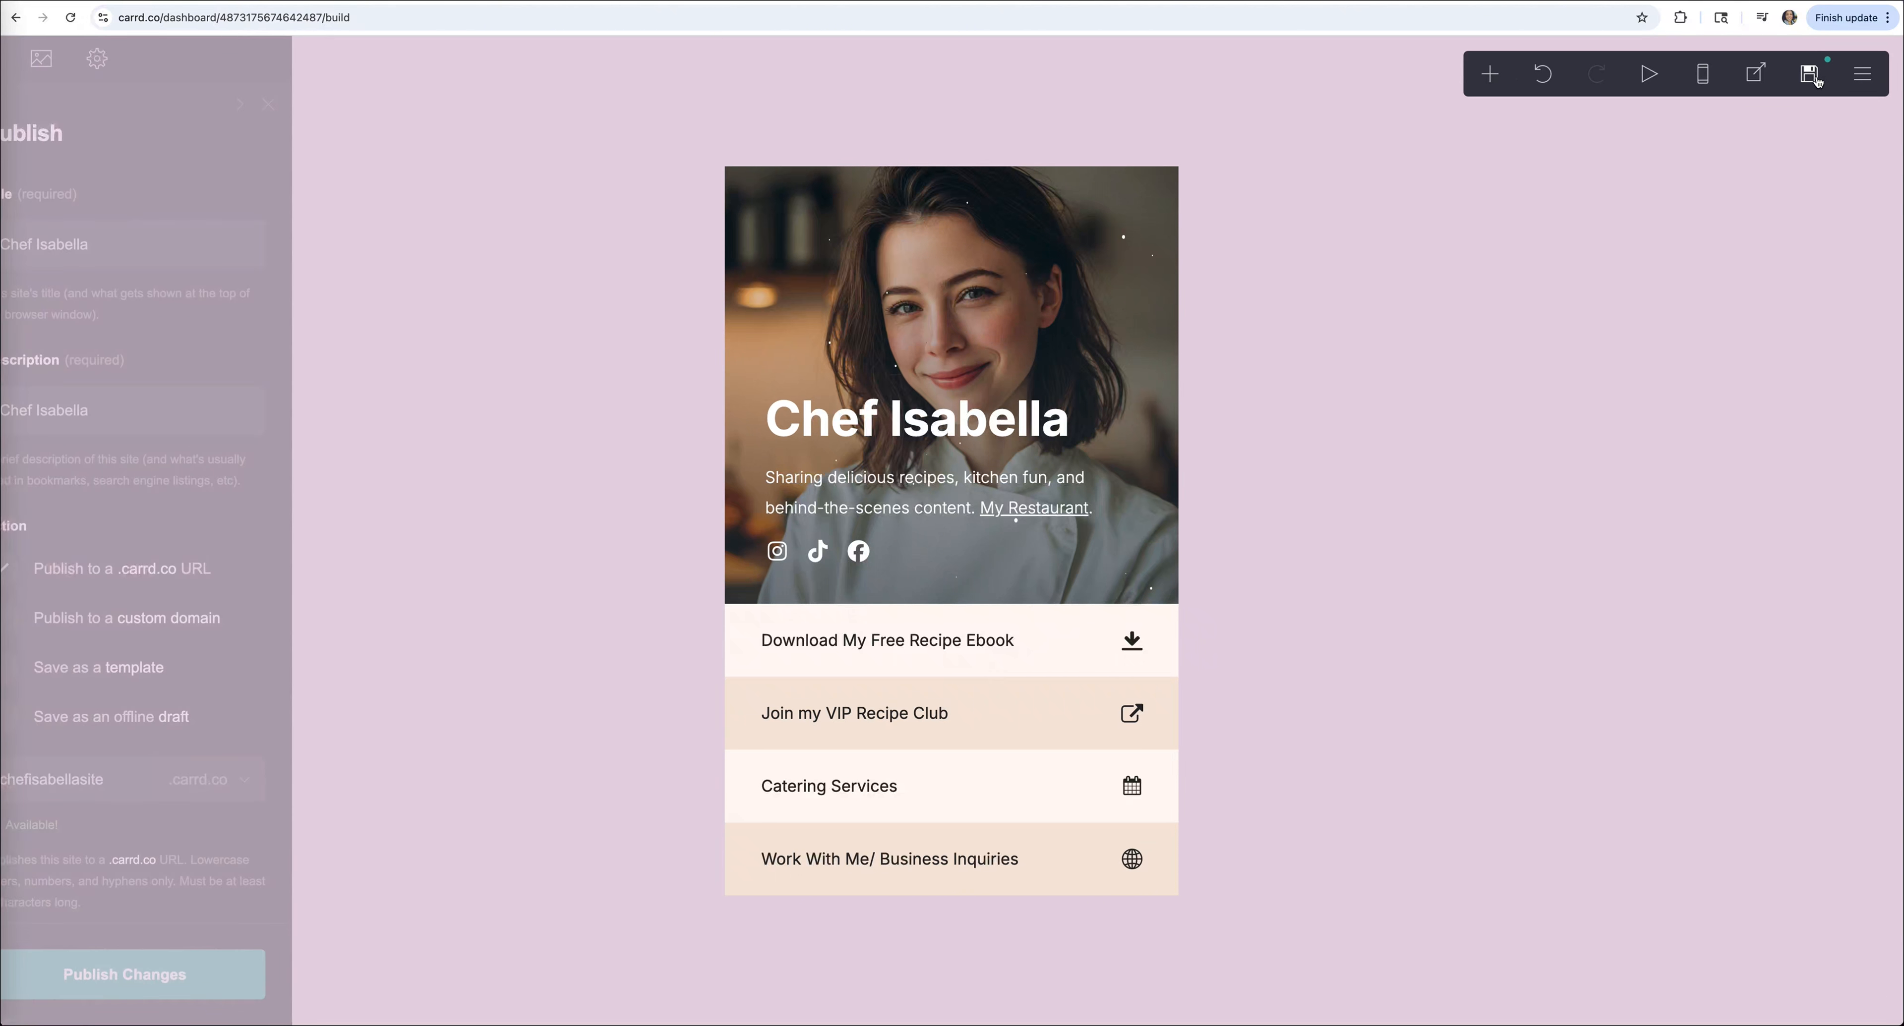
pyautogui.click(194, 978)
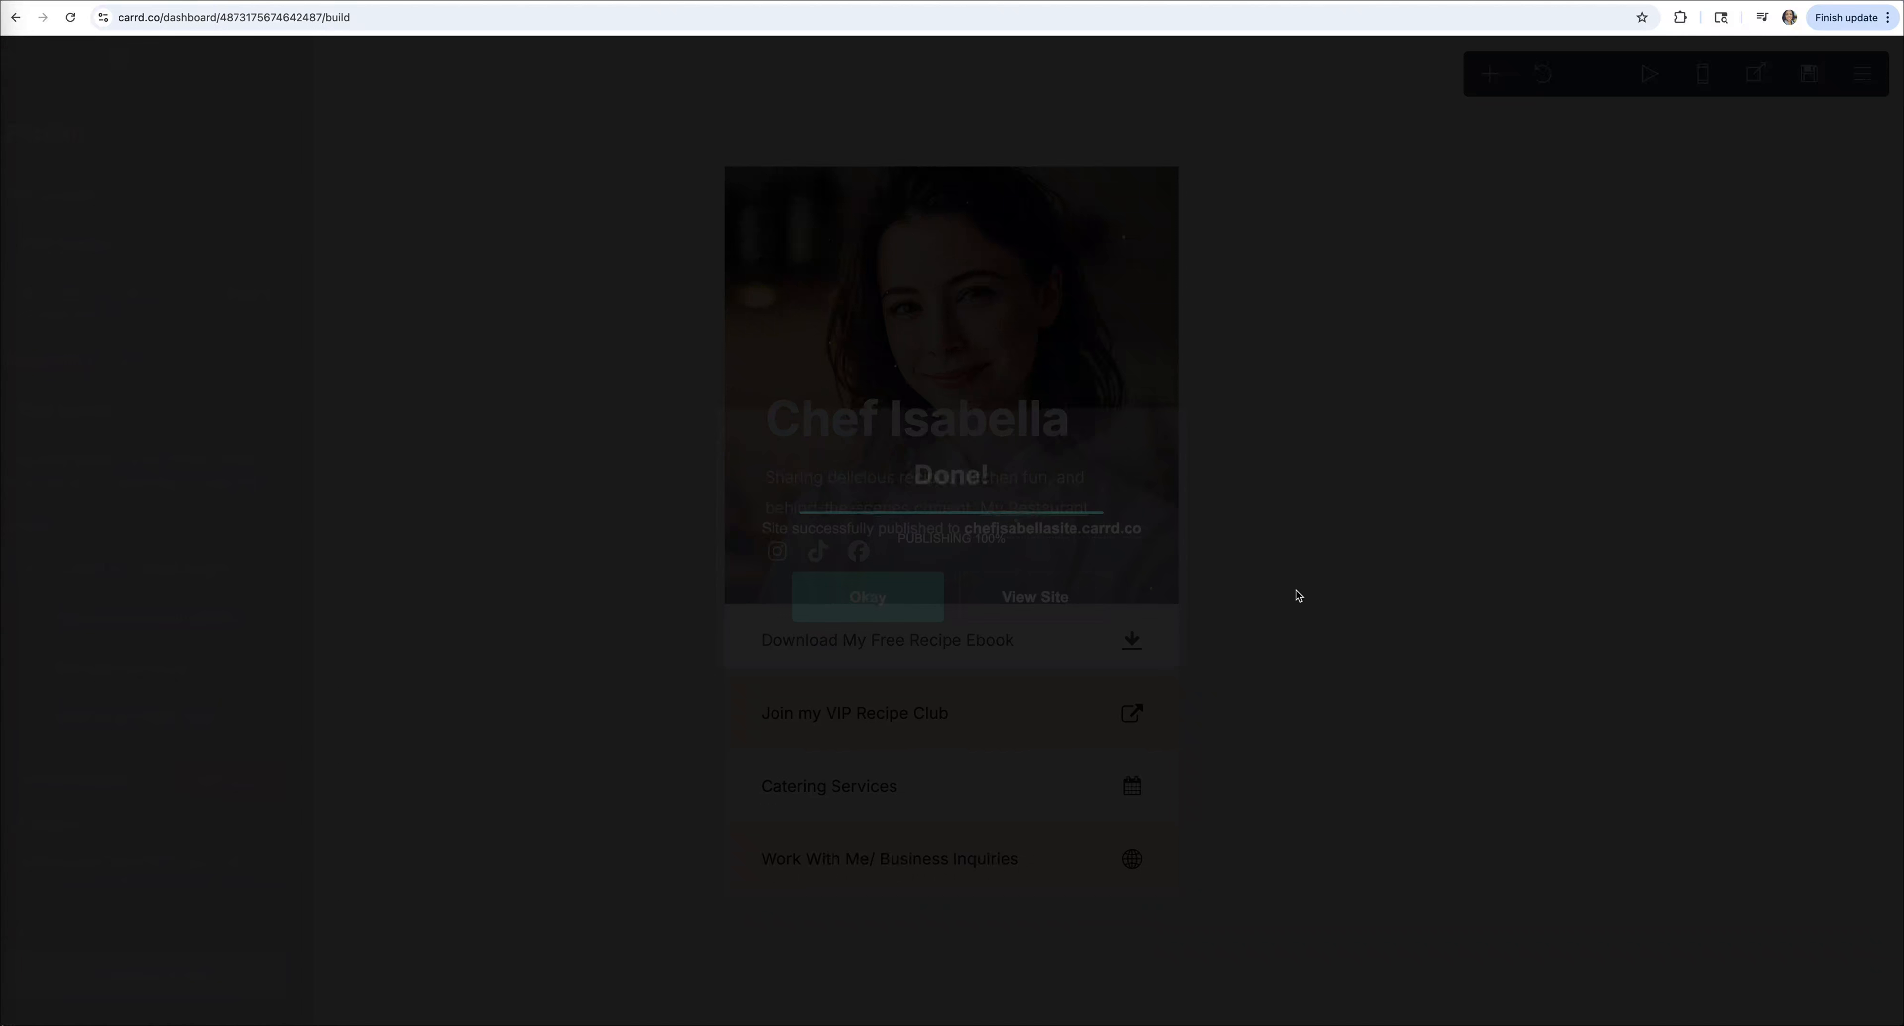
pyautogui.click(885, 608)
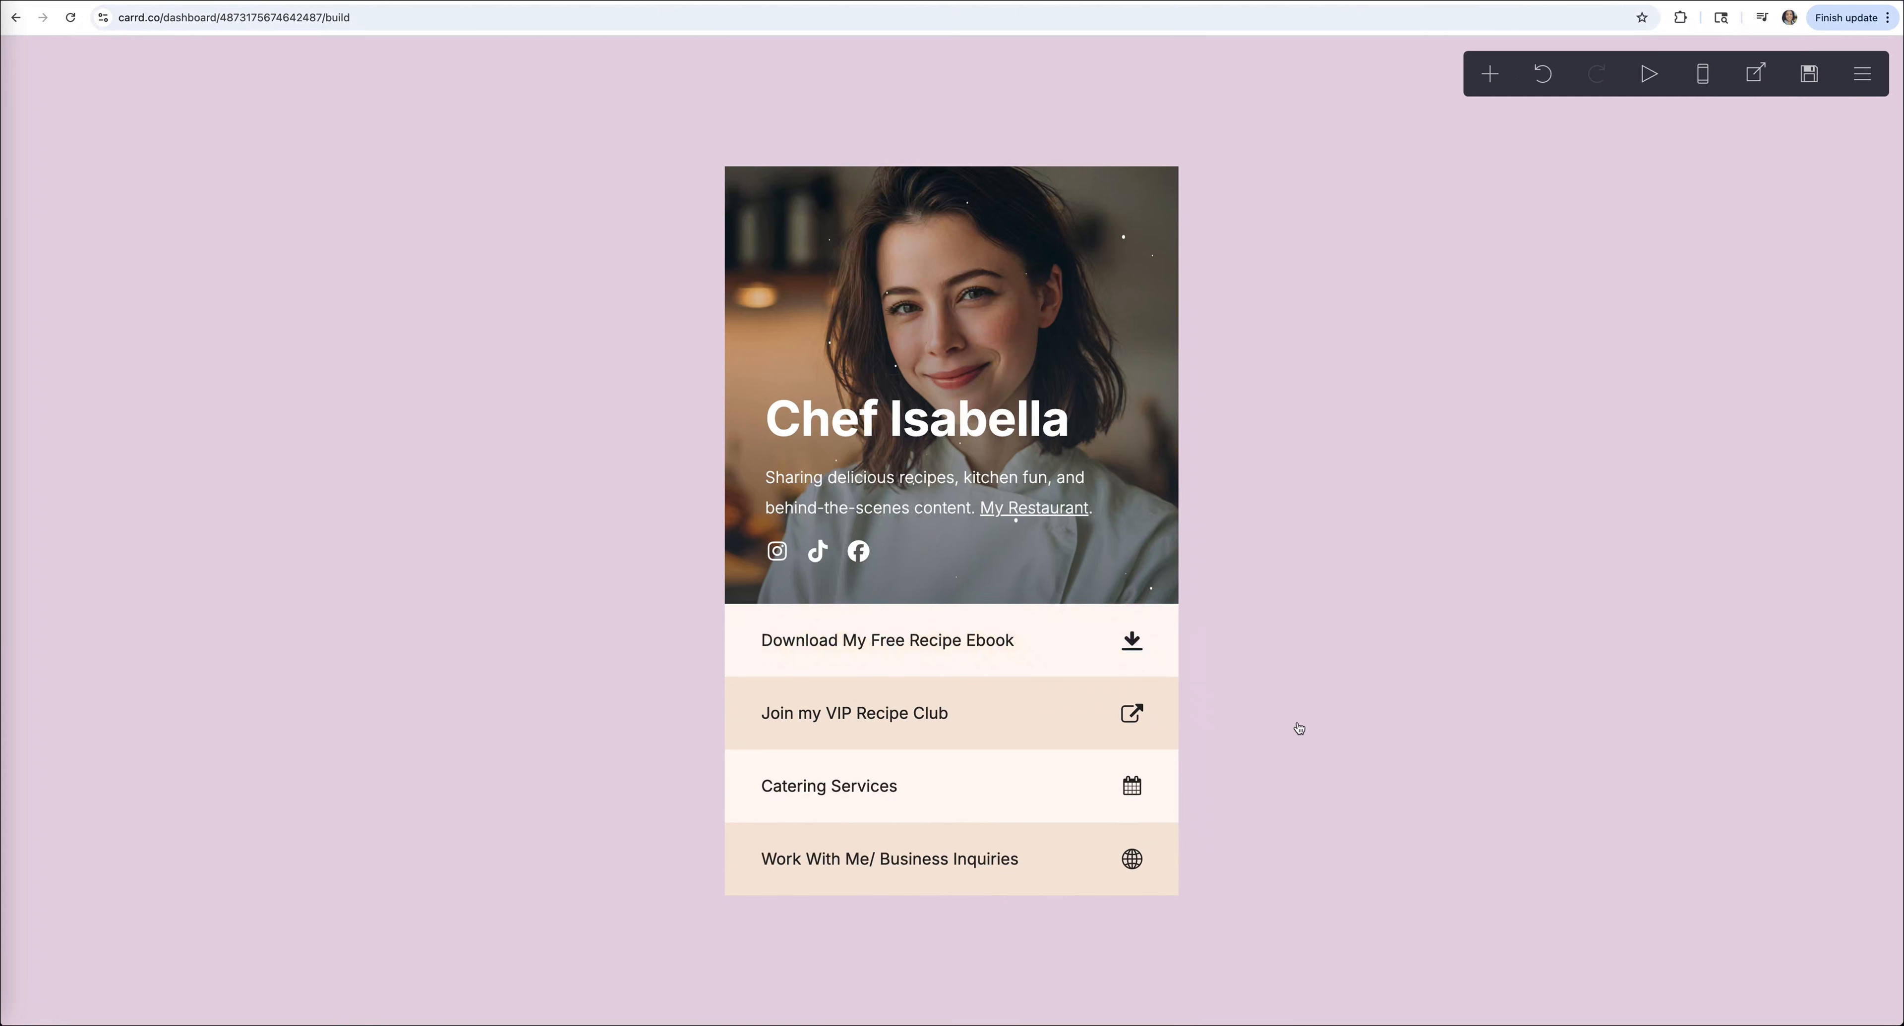
# View the published site and test its VIP Recipe Club, Catering Services and Business Inquiries links, returning to the page after each.
pyautogui.click(1755, 73)
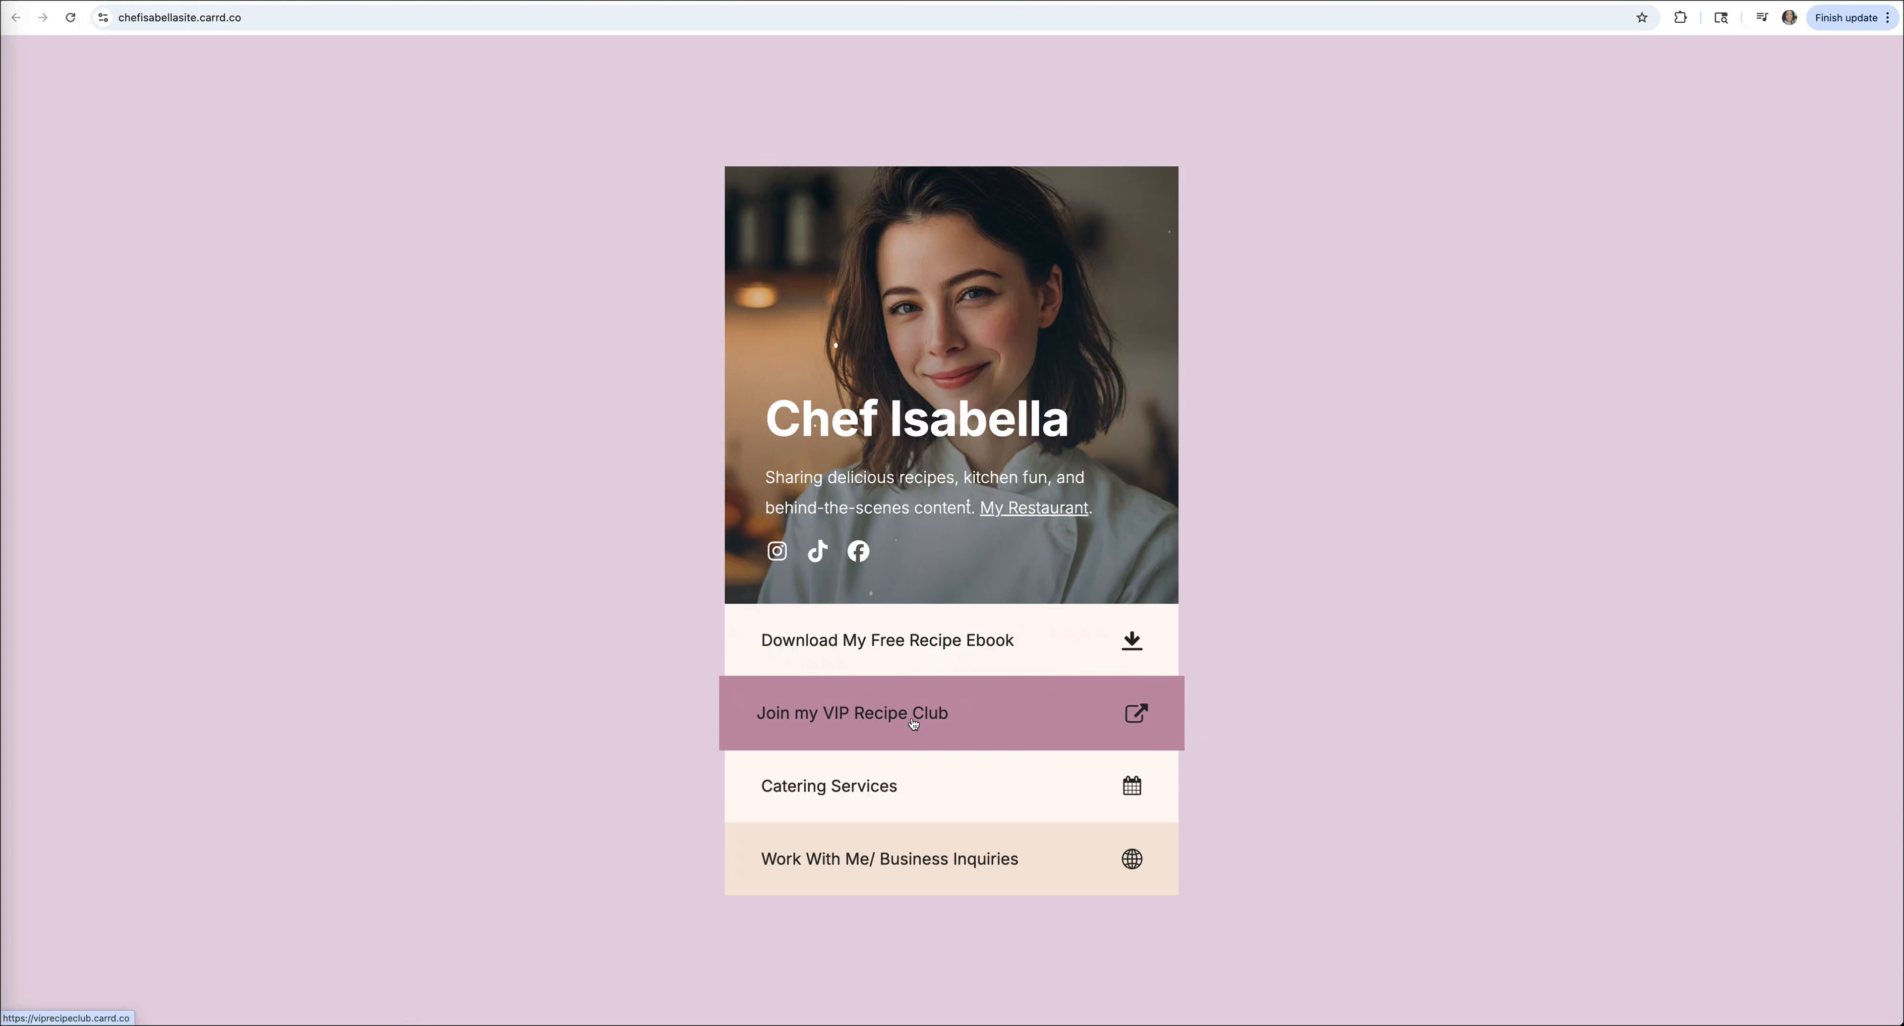
pyautogui.click(913, 724)
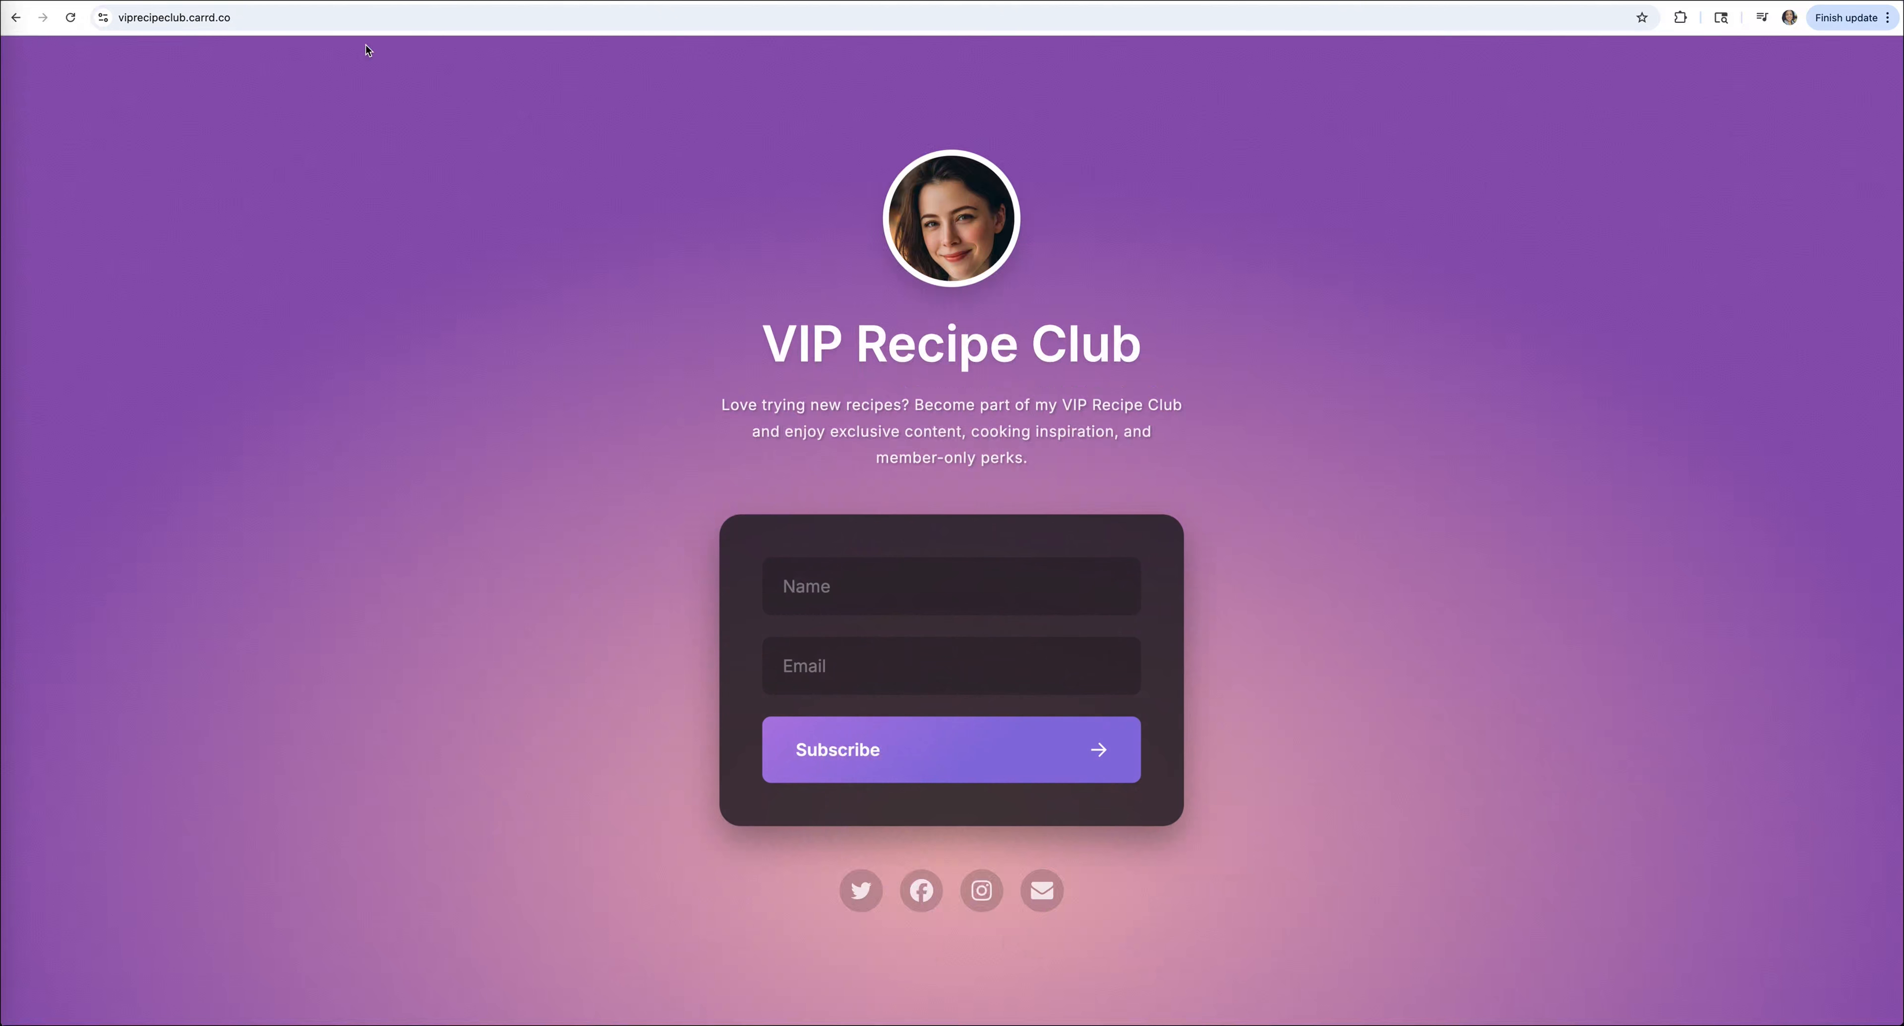
pyautogui.click(233, 1)
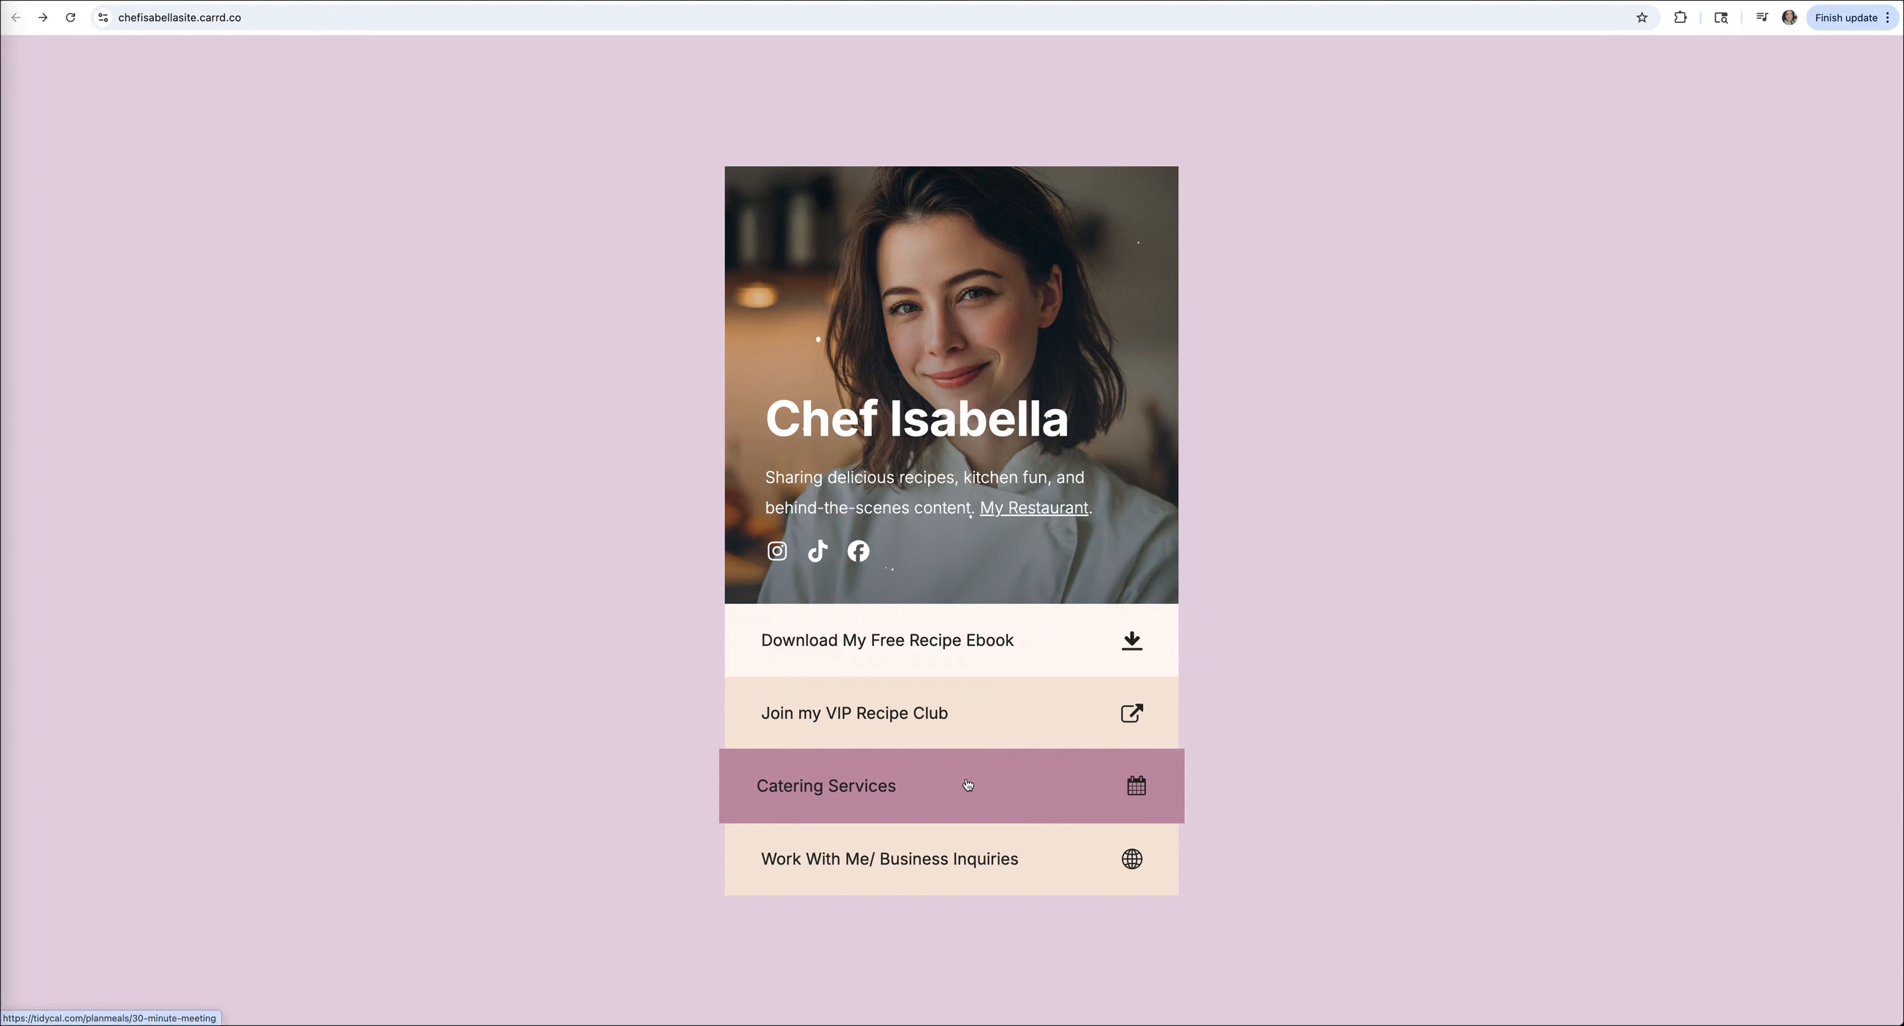
pyautogui.click(965, 780)
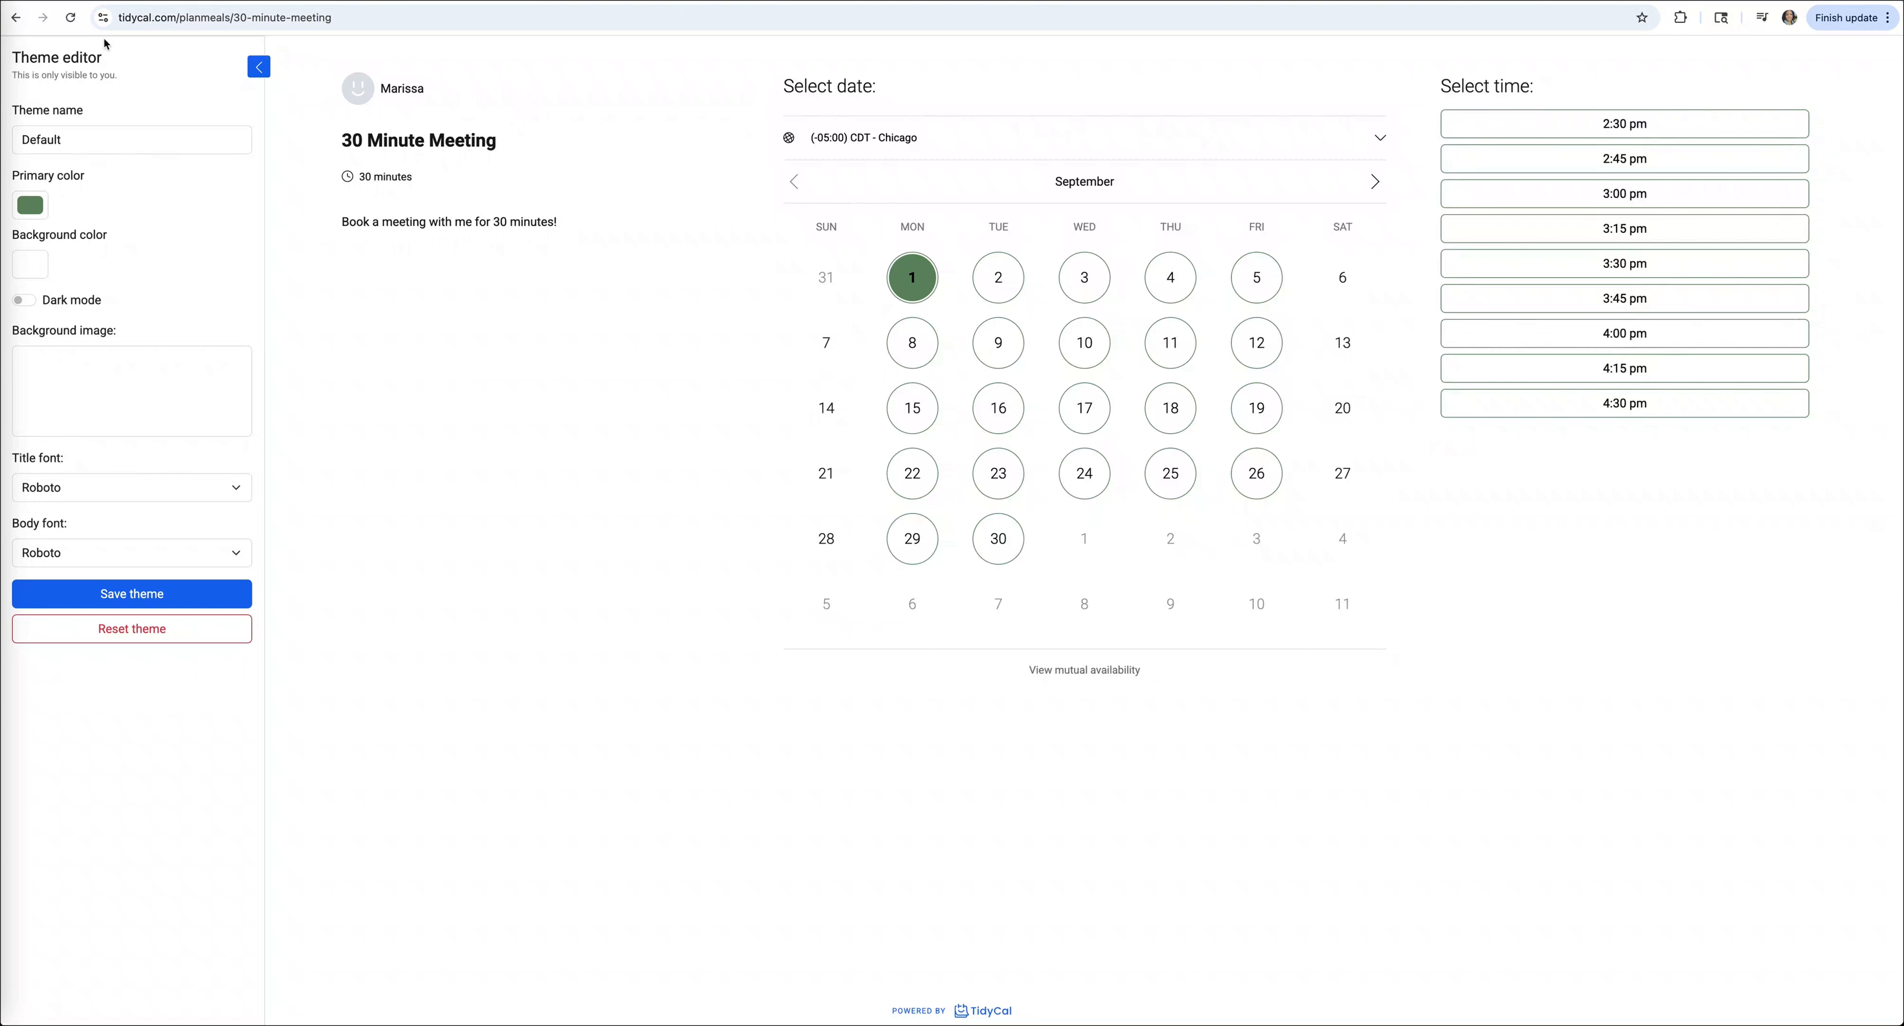
pyautogui.click(18, 20)
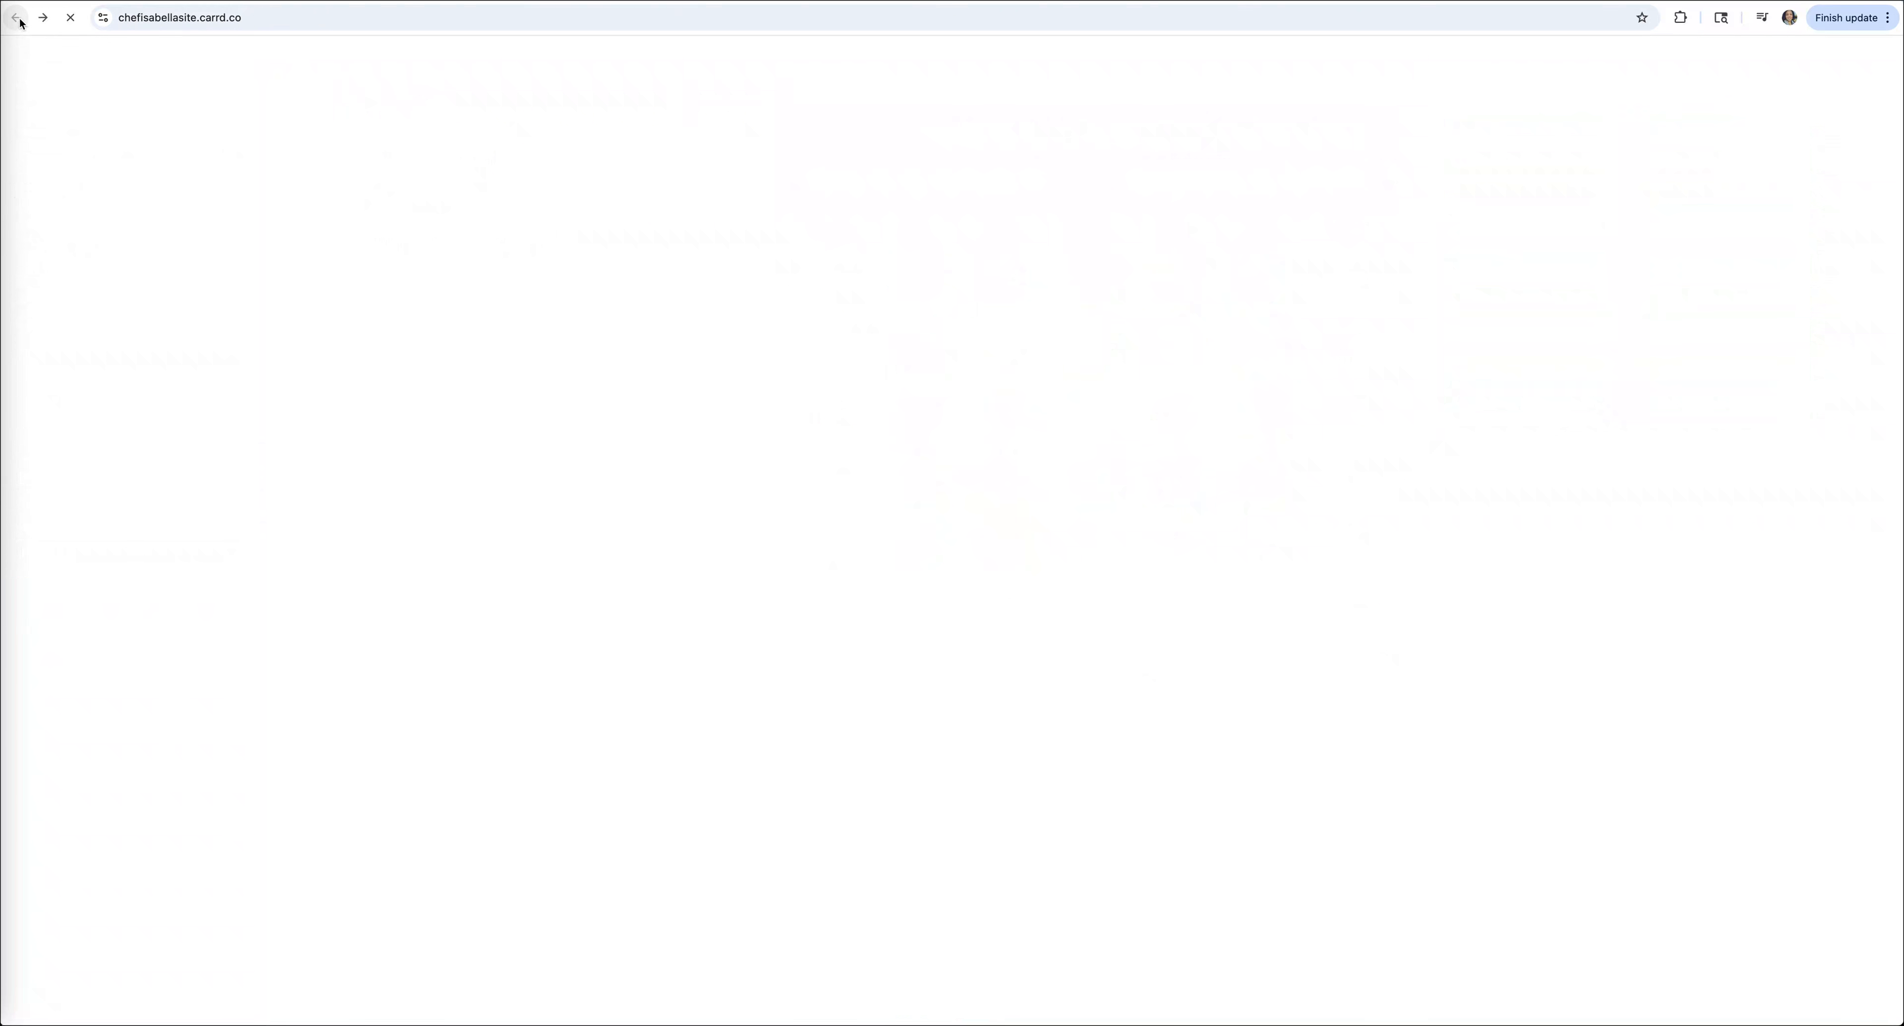
pyautogui.click(977, 863)
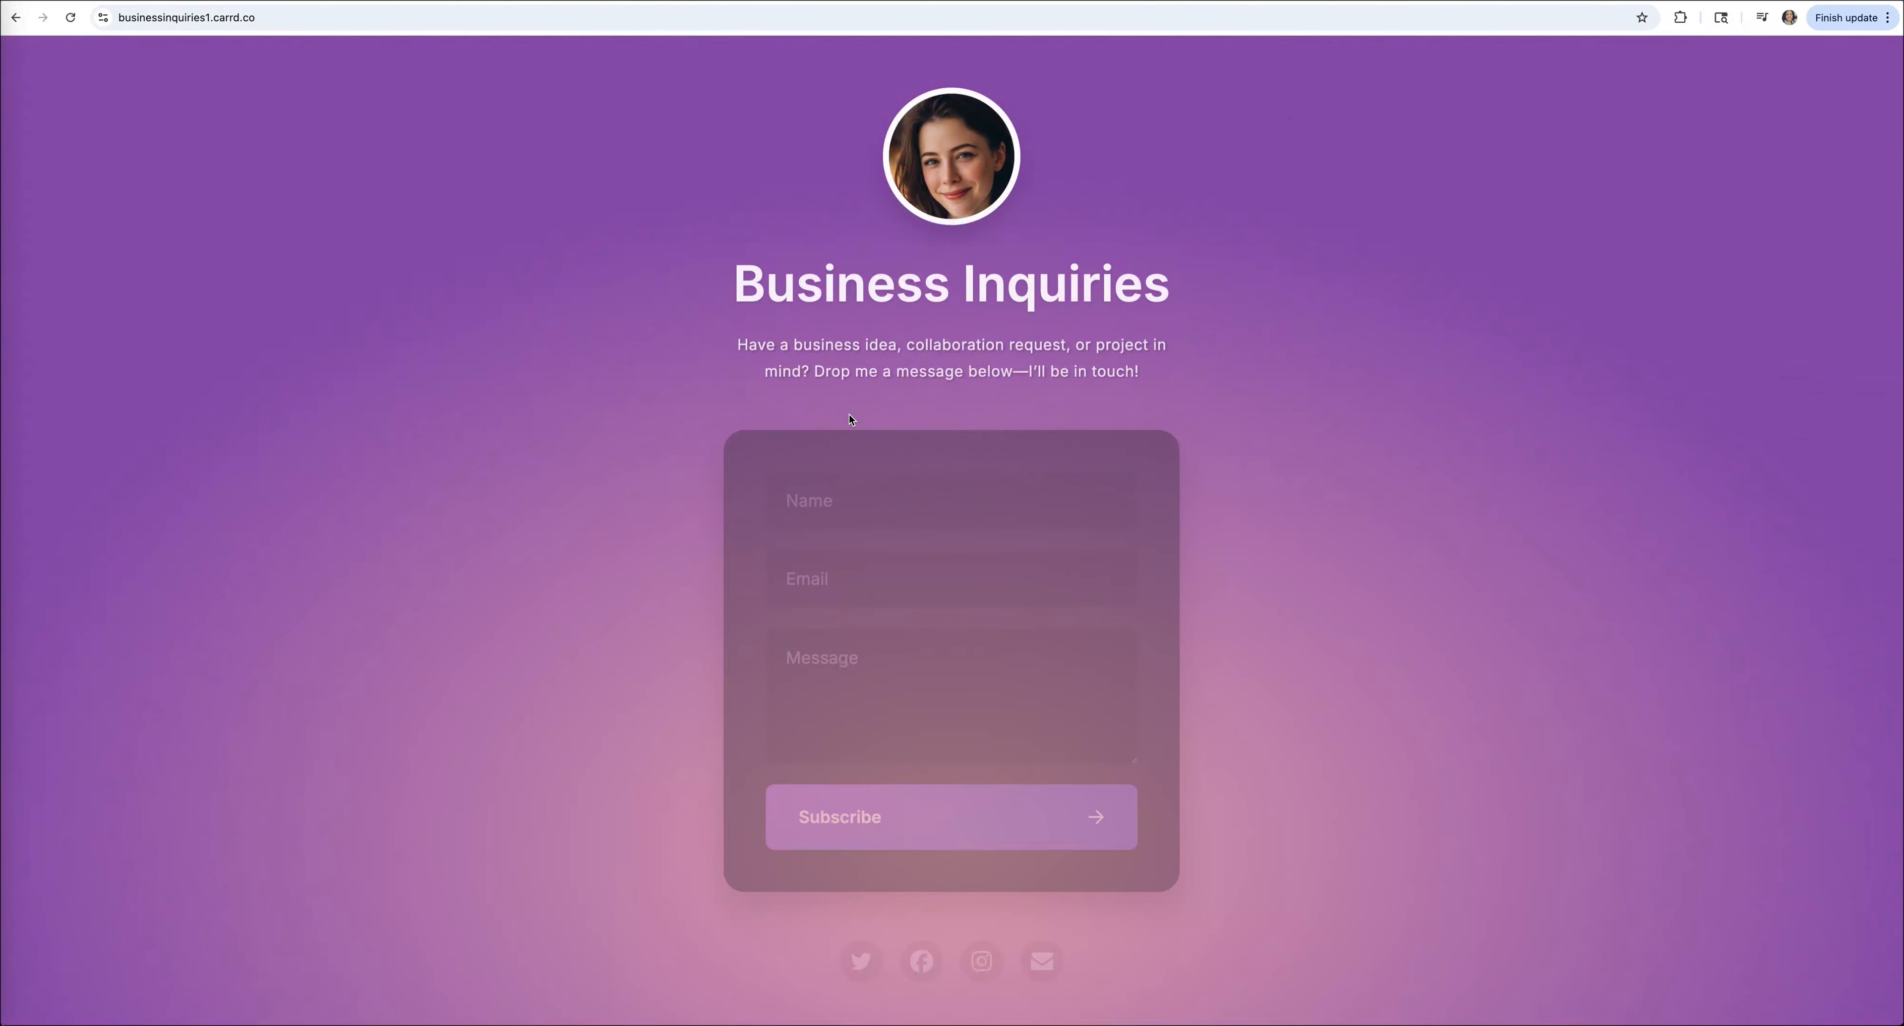
pyautogui.click(15, 20)
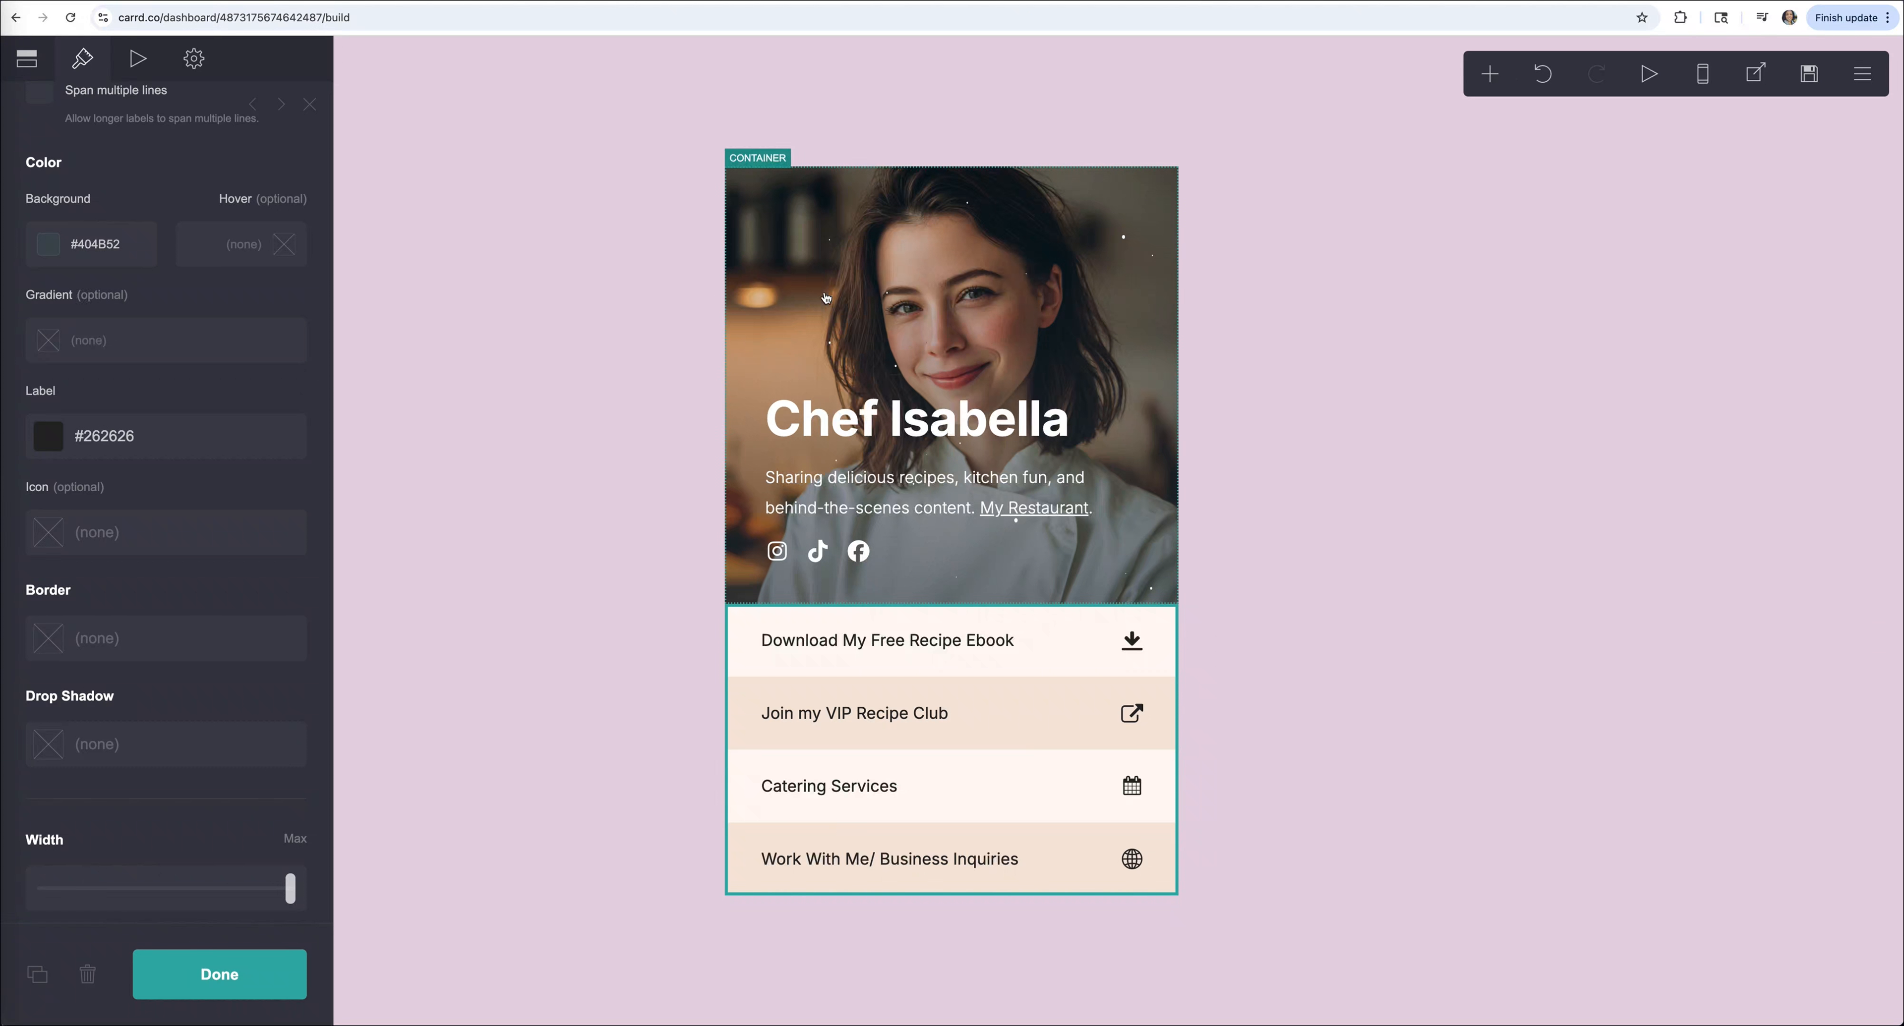
# Try setting the chef photo container's background pattern to None, and undo the change.
pyautogui.click(768, 224)
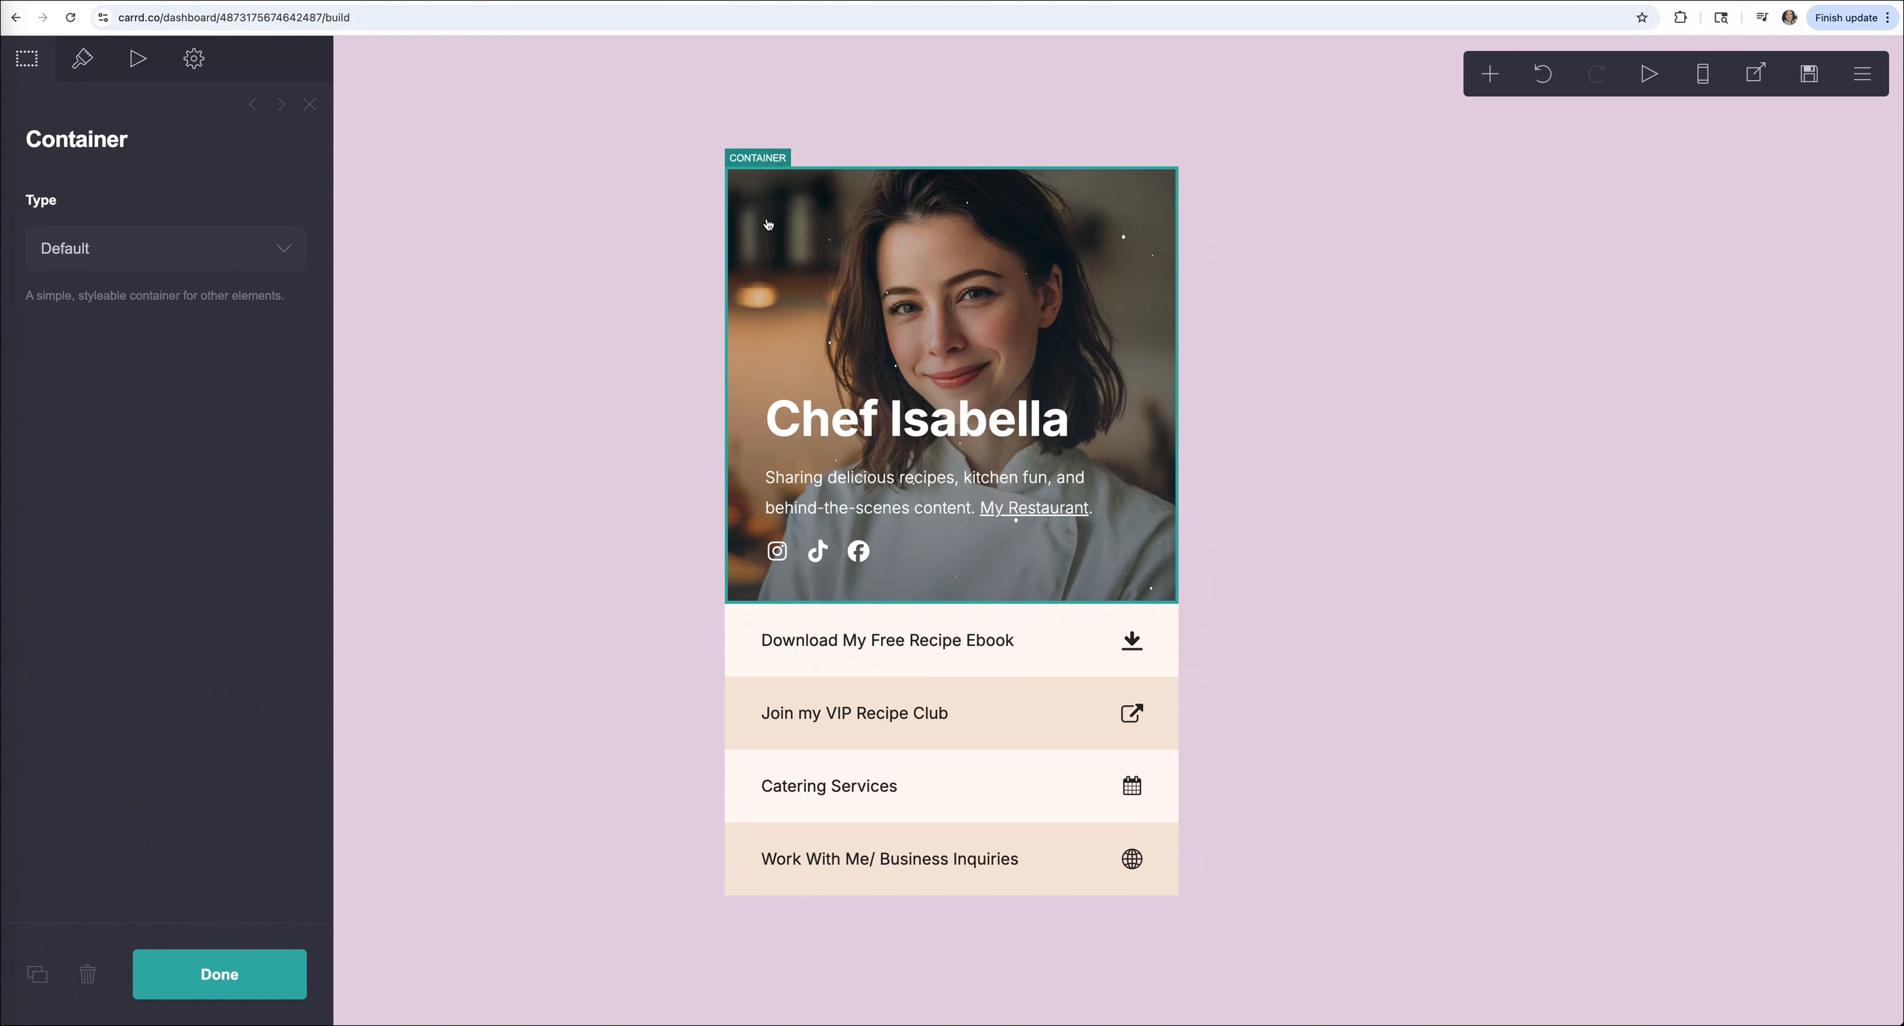
pyautogui.click(84, 64)
pyautogui.scroll(-15, 116, 141)
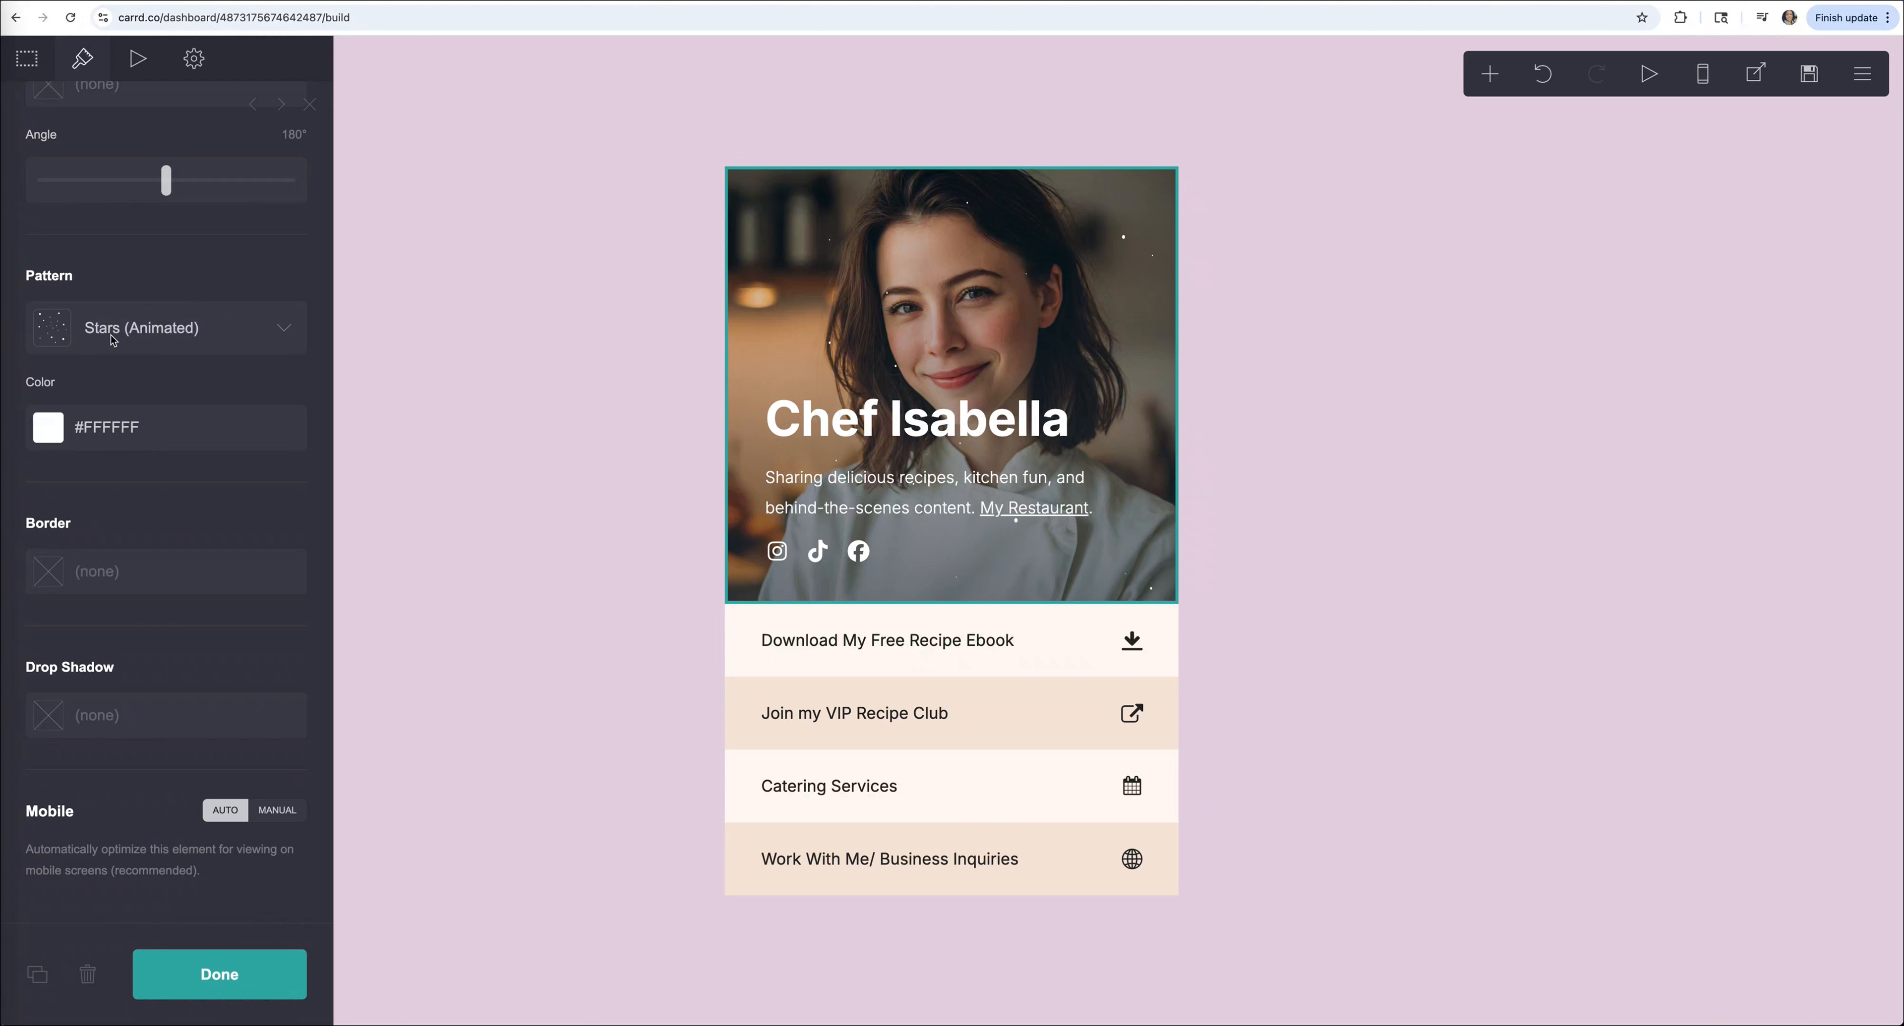
pyautogui.click(85, 341)
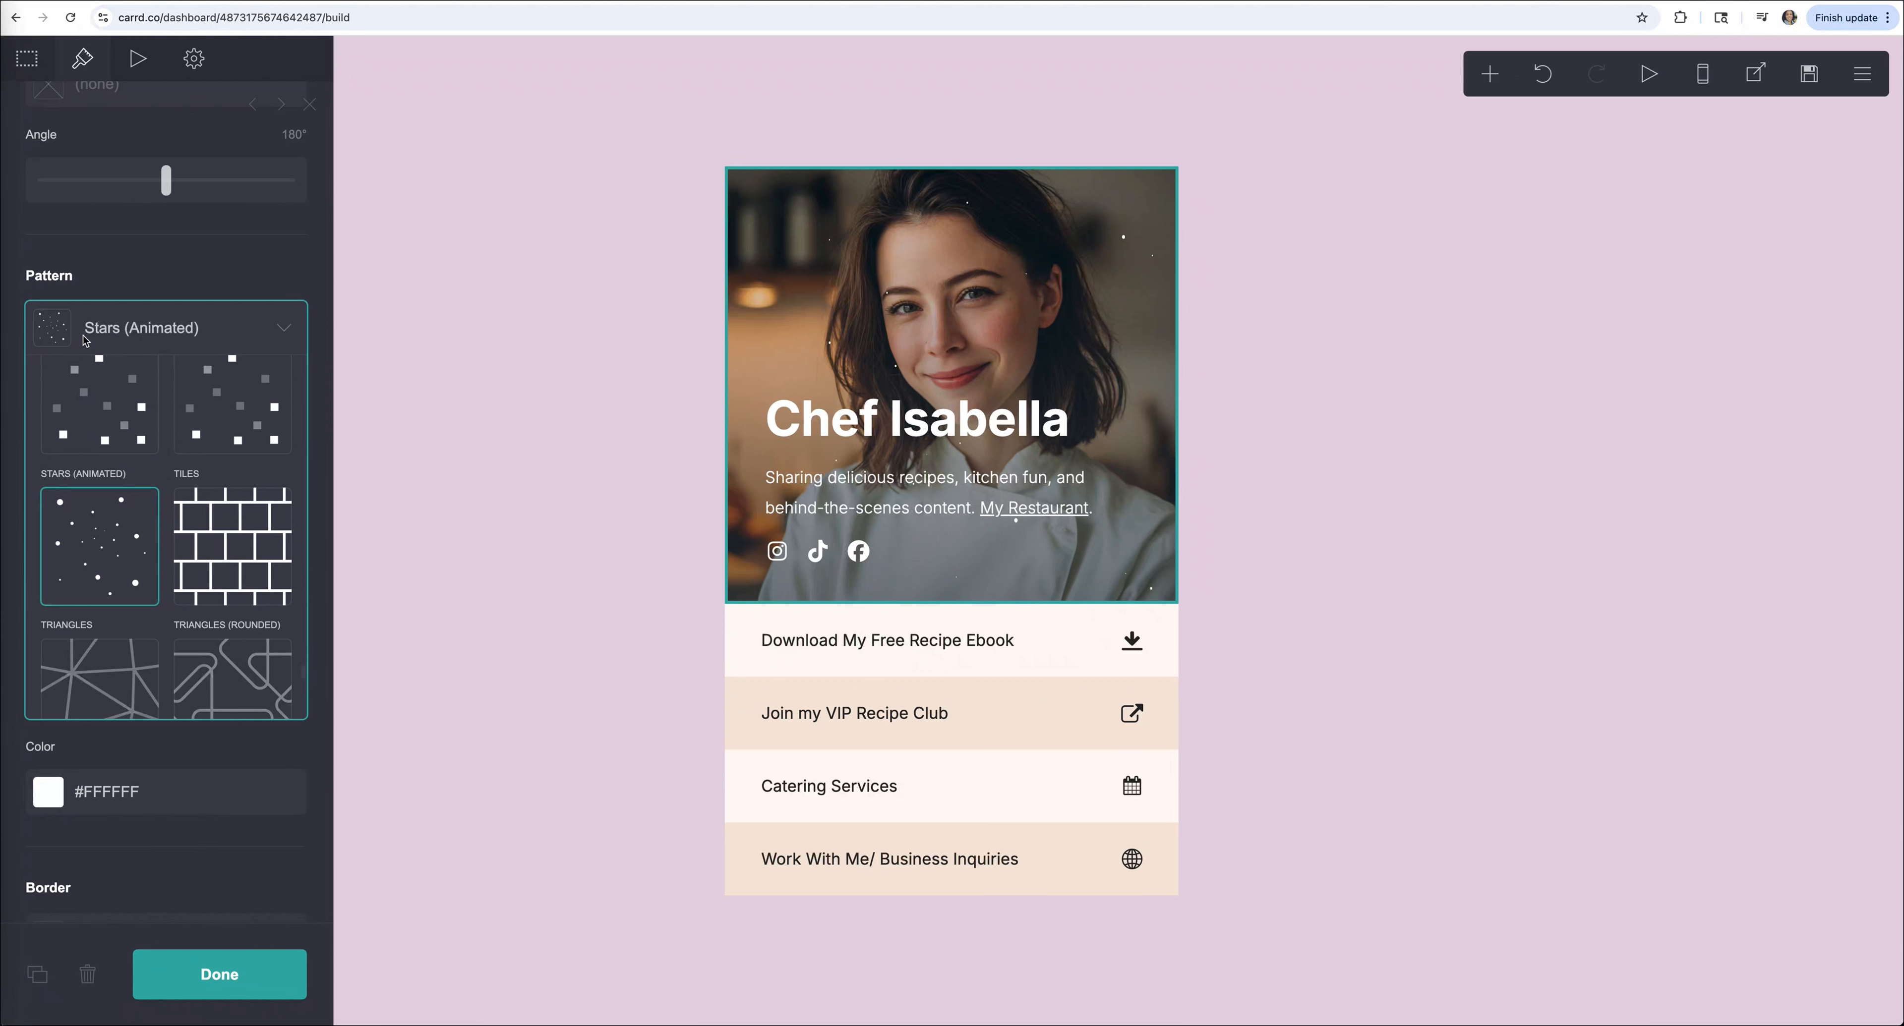
pyautogui.scroll(-3, 149, 456)
pyautogui.scroll(5, 148, 456)
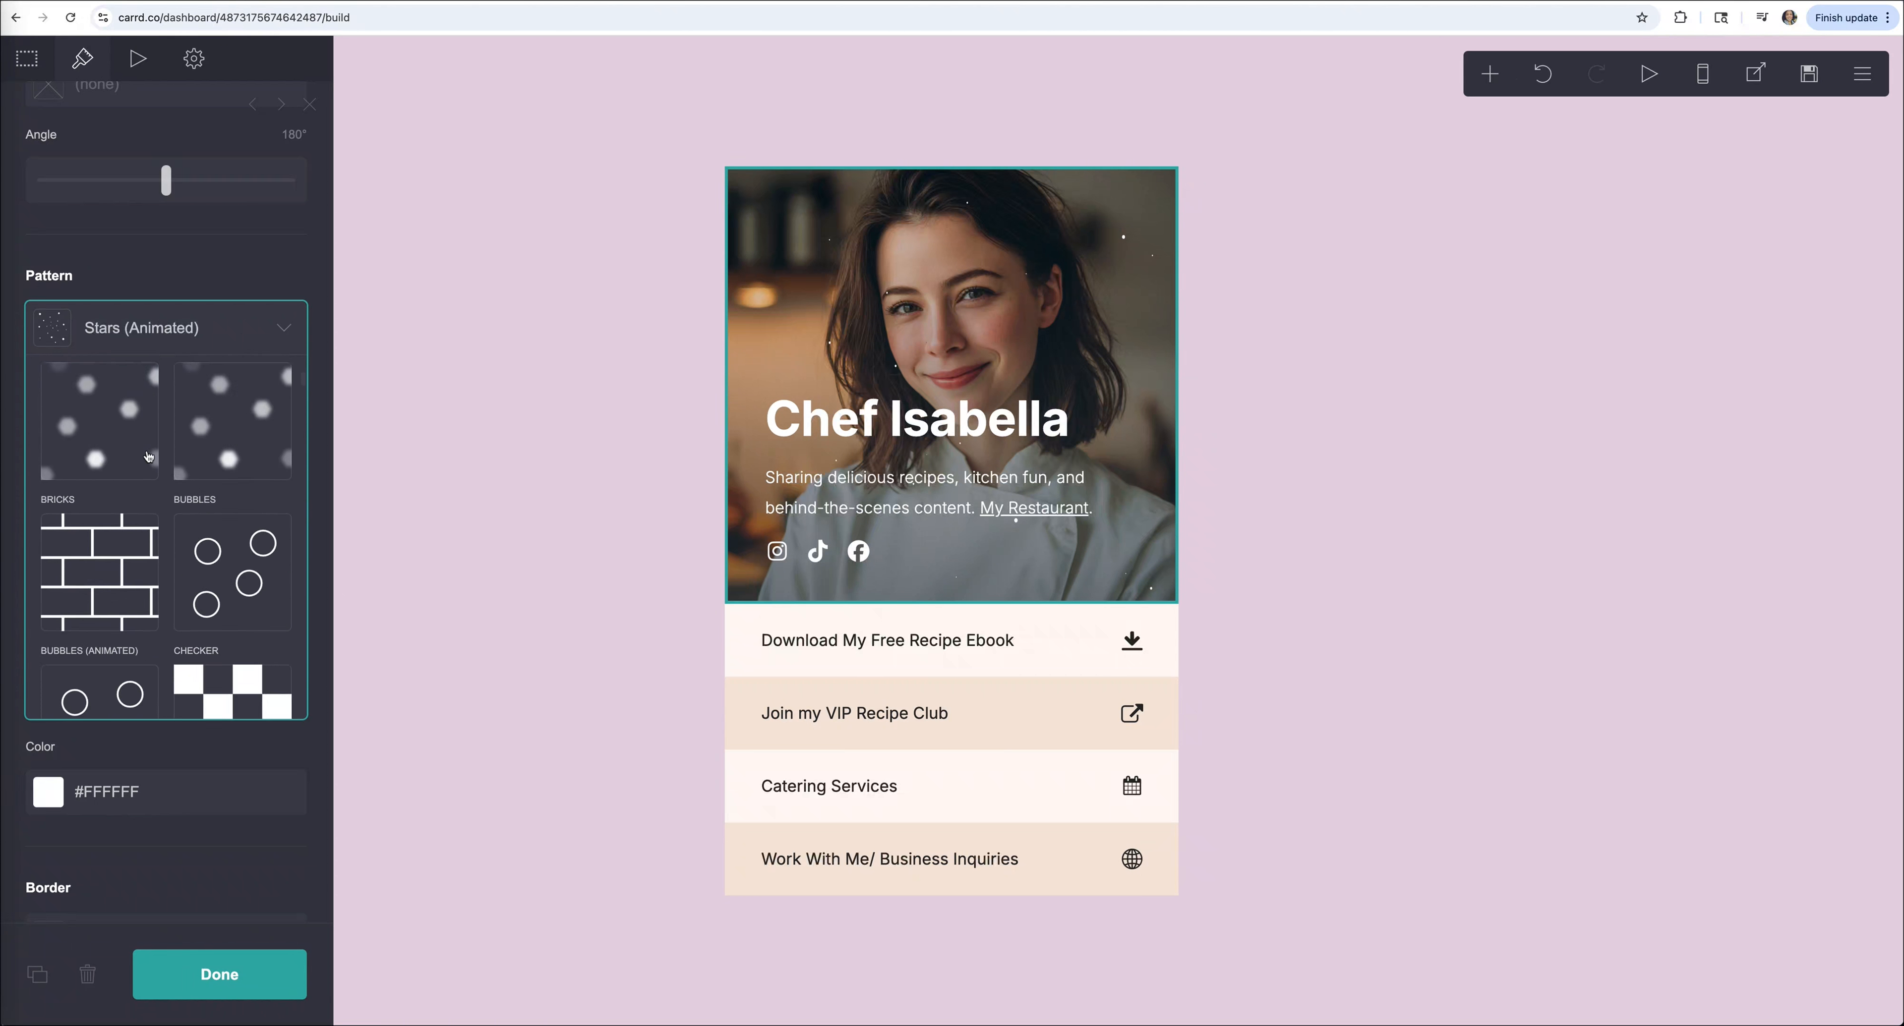
pyautogui.click(101, 438)
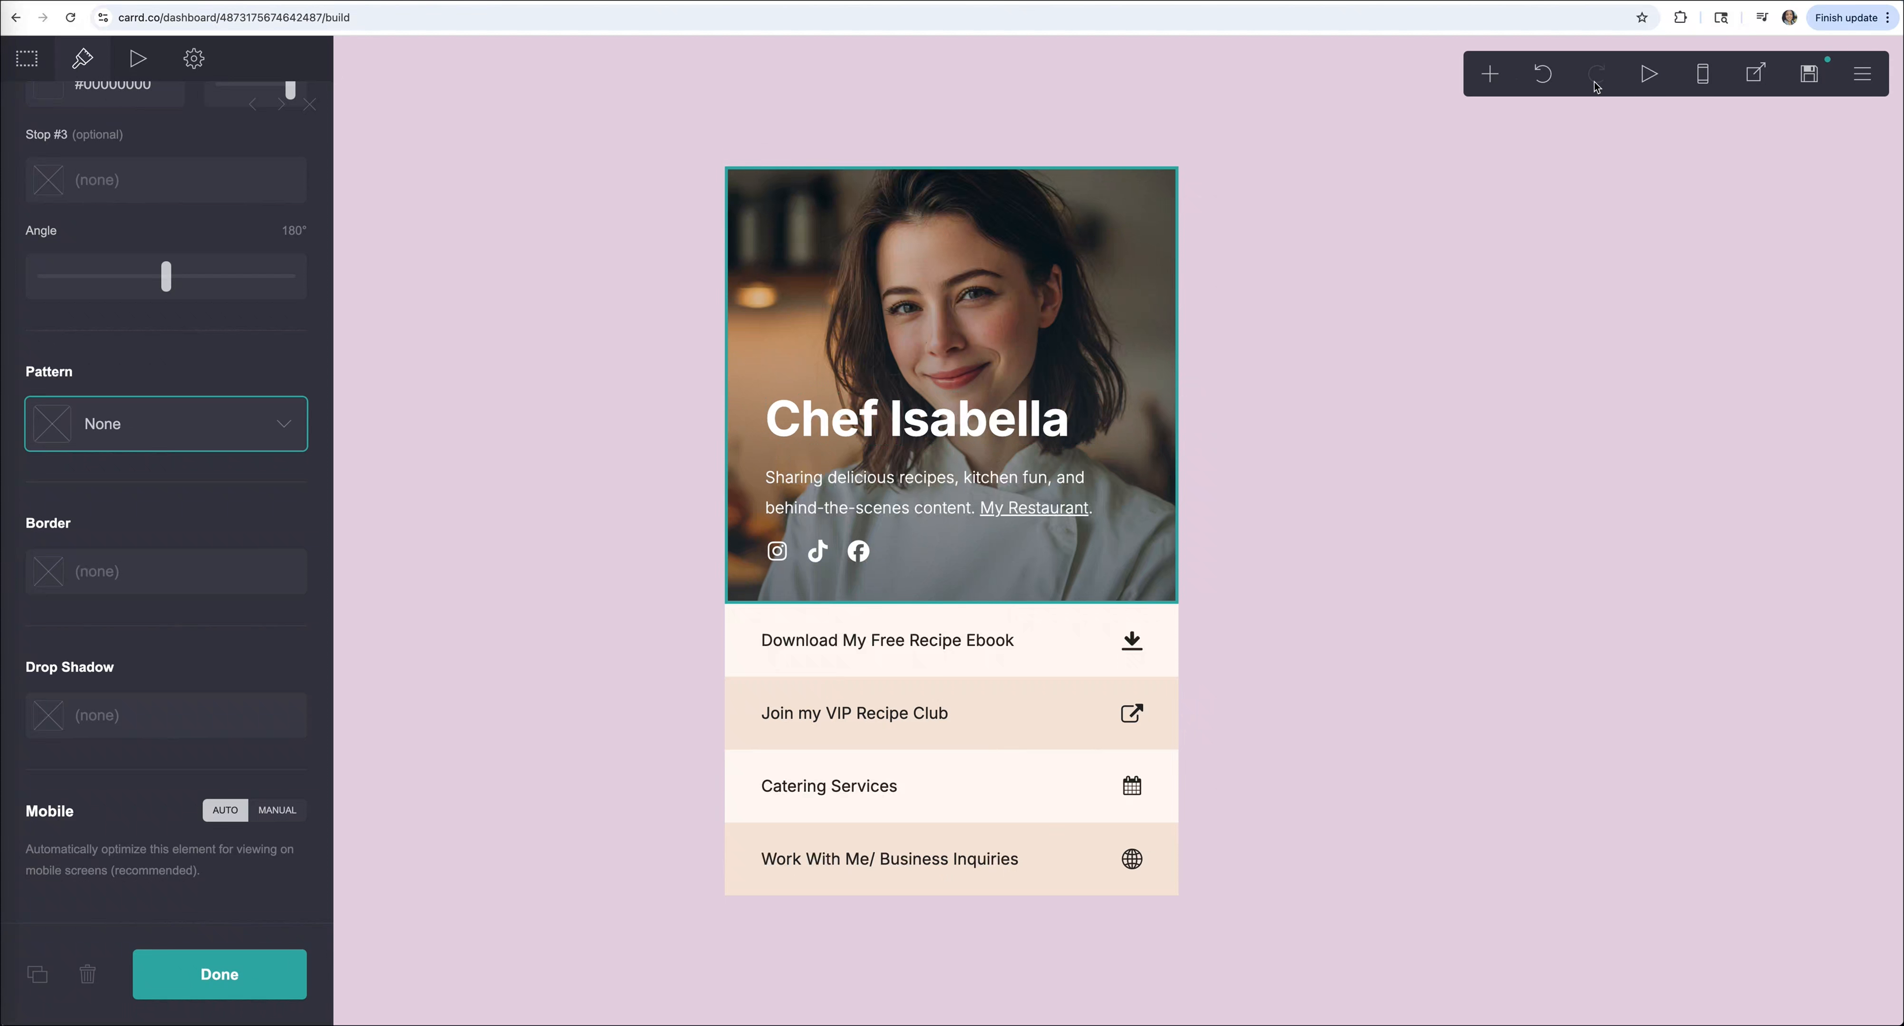
pyautogui.click(1532, 78)
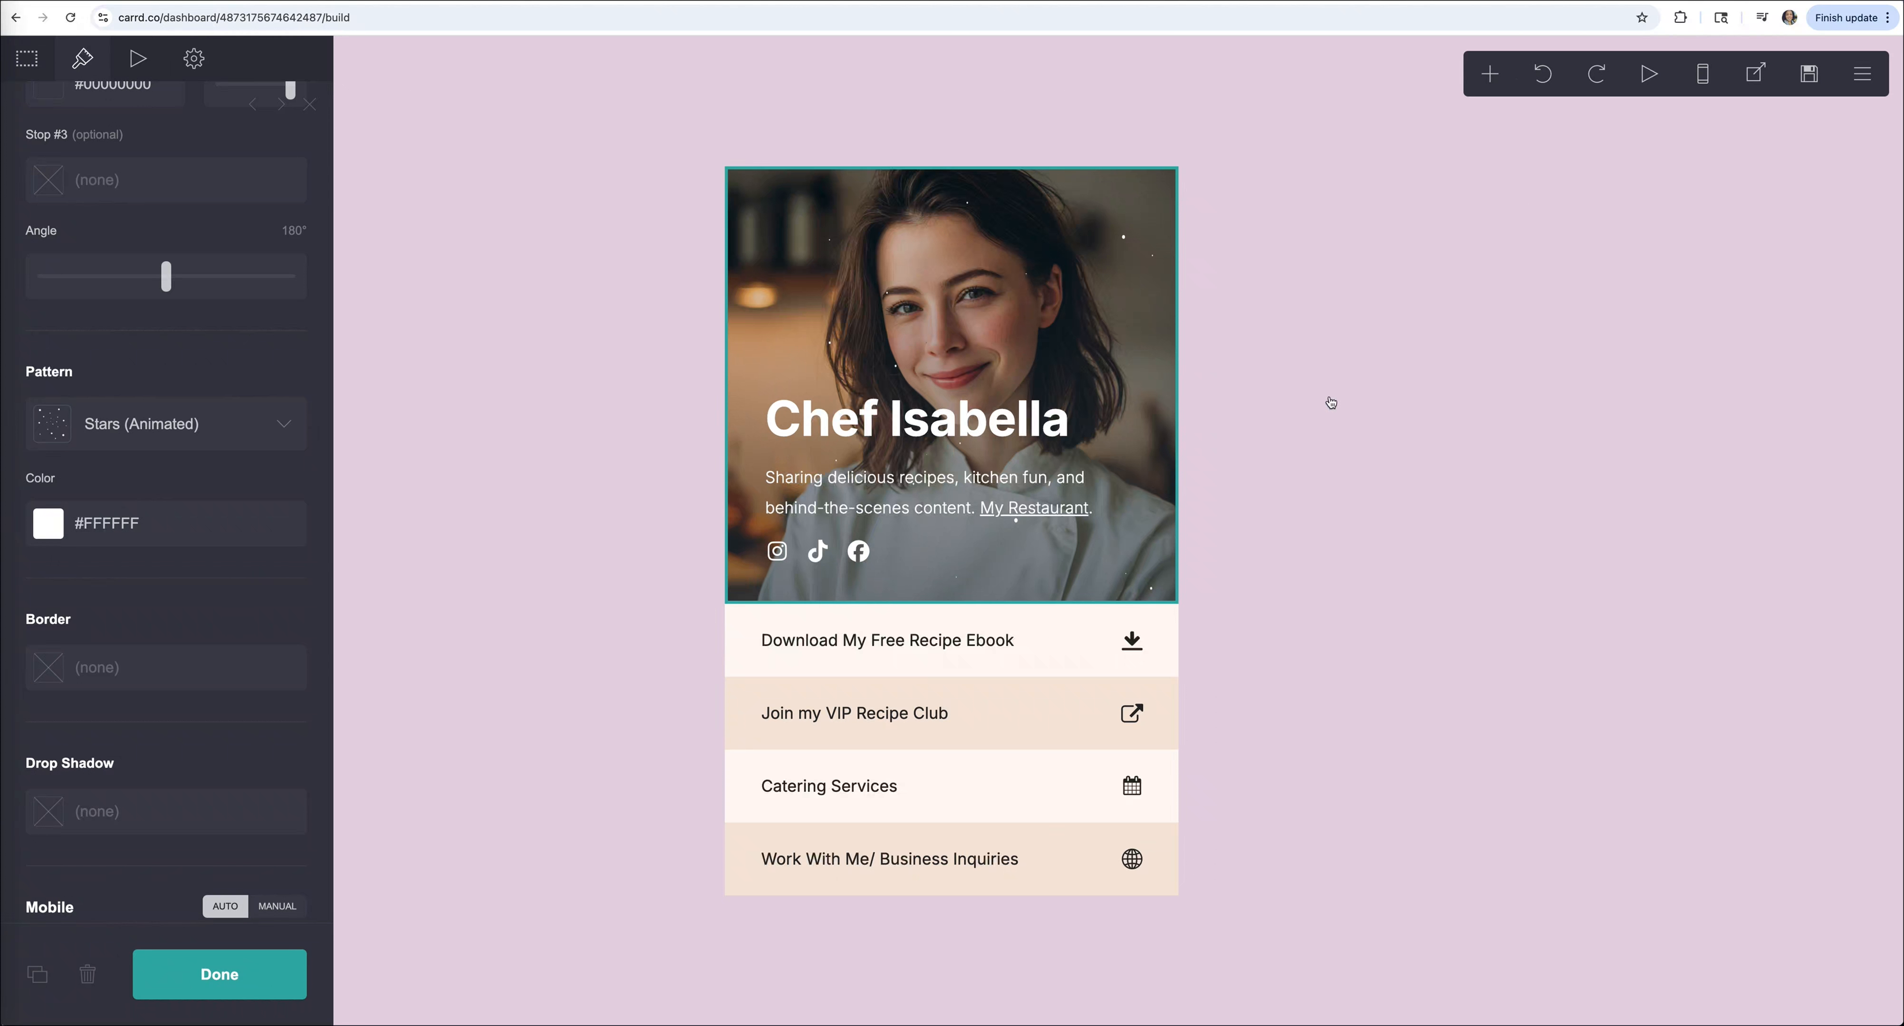
# Change the color of the animated stars pattern over the chef photo from white to a magenta-pink shade.
pyautogui.click(66, 525)
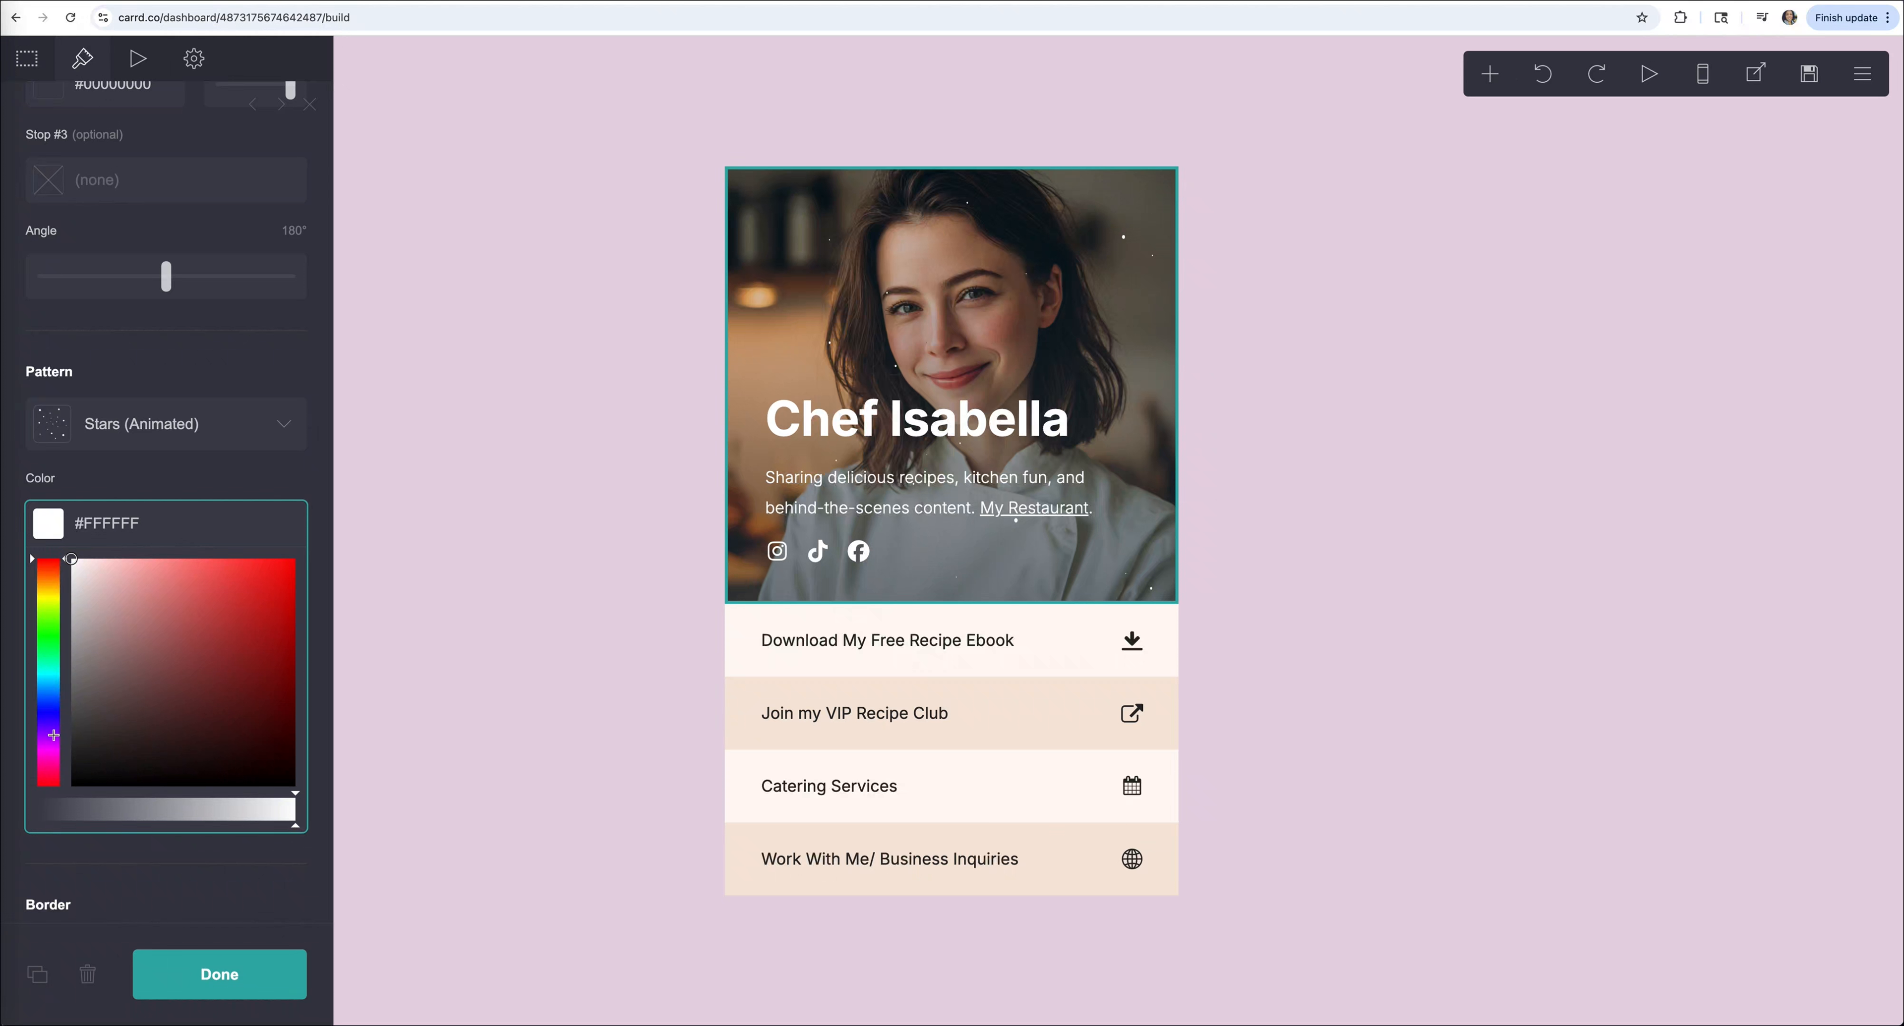
pyautogui.click(51, 753)
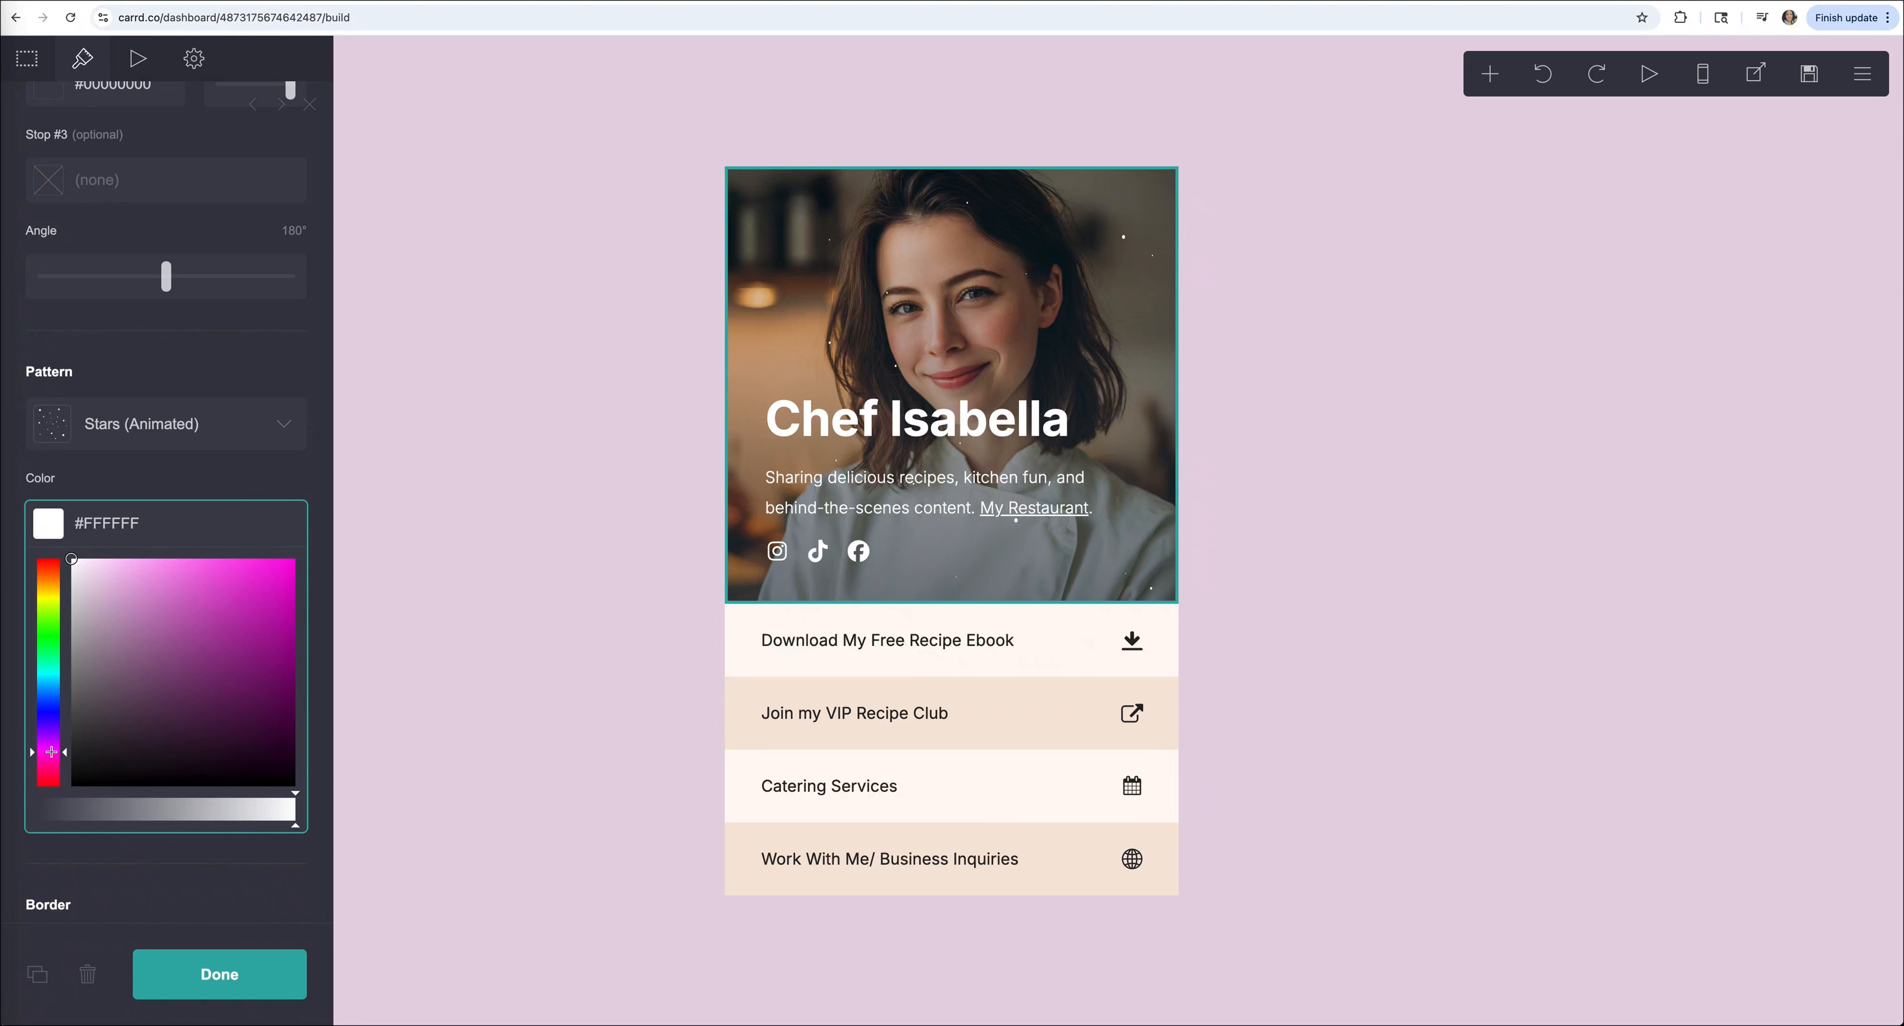
pyautogui.click(133, 590)
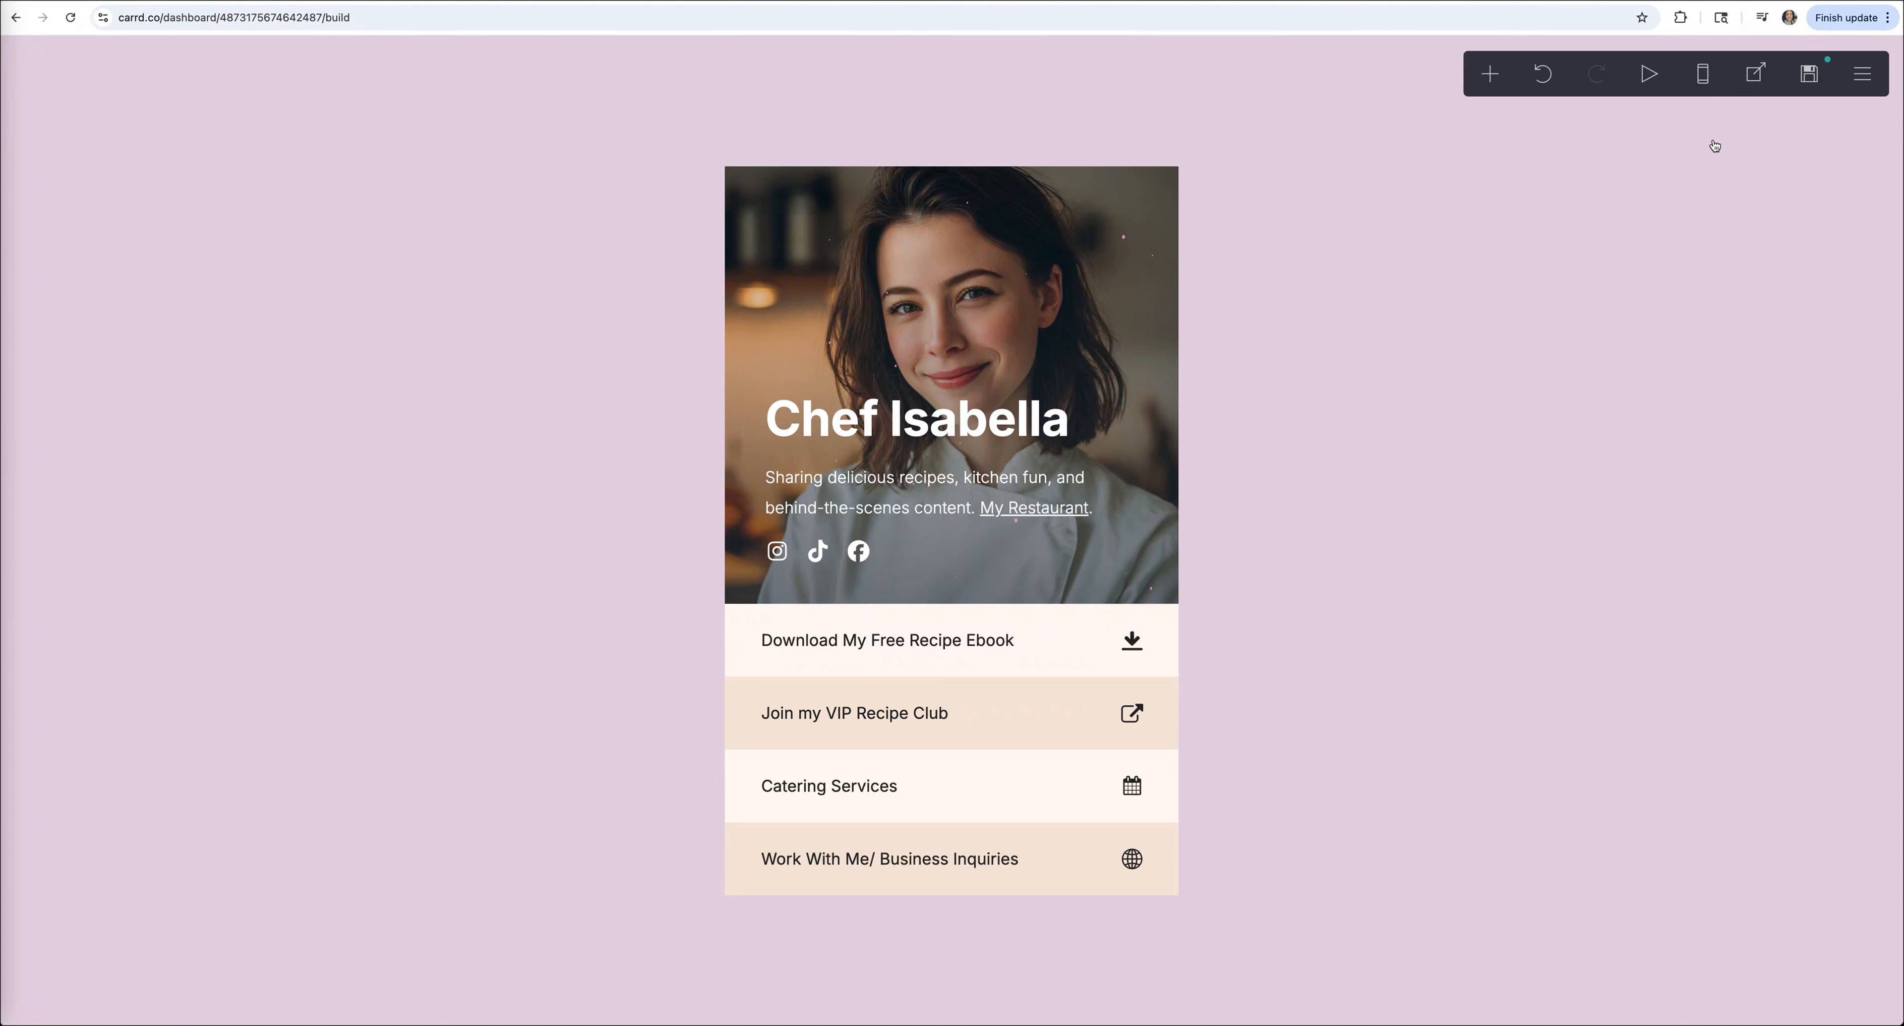
# In the mobile view, set the page title's font size to 2.375, and return to the desktop view.
pyautogui.click(1701, 77)
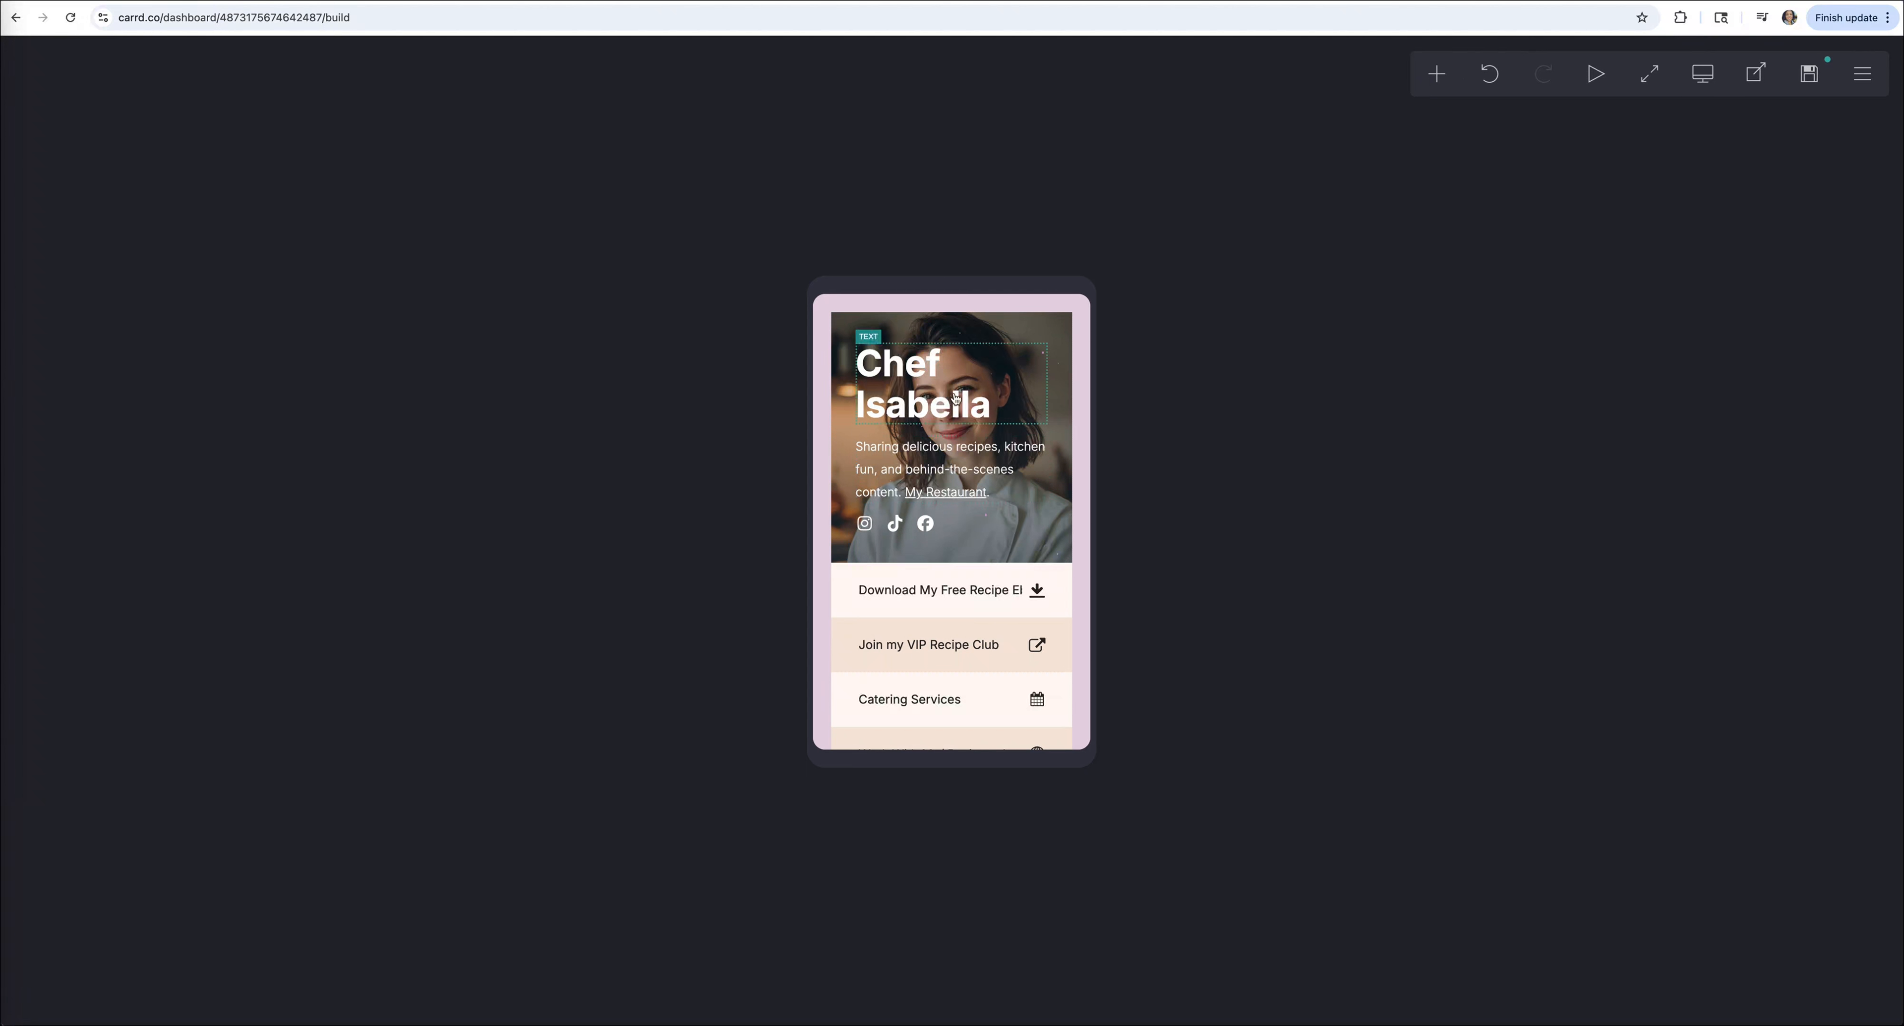
pyautogui.scroll(-1, 961, 561)
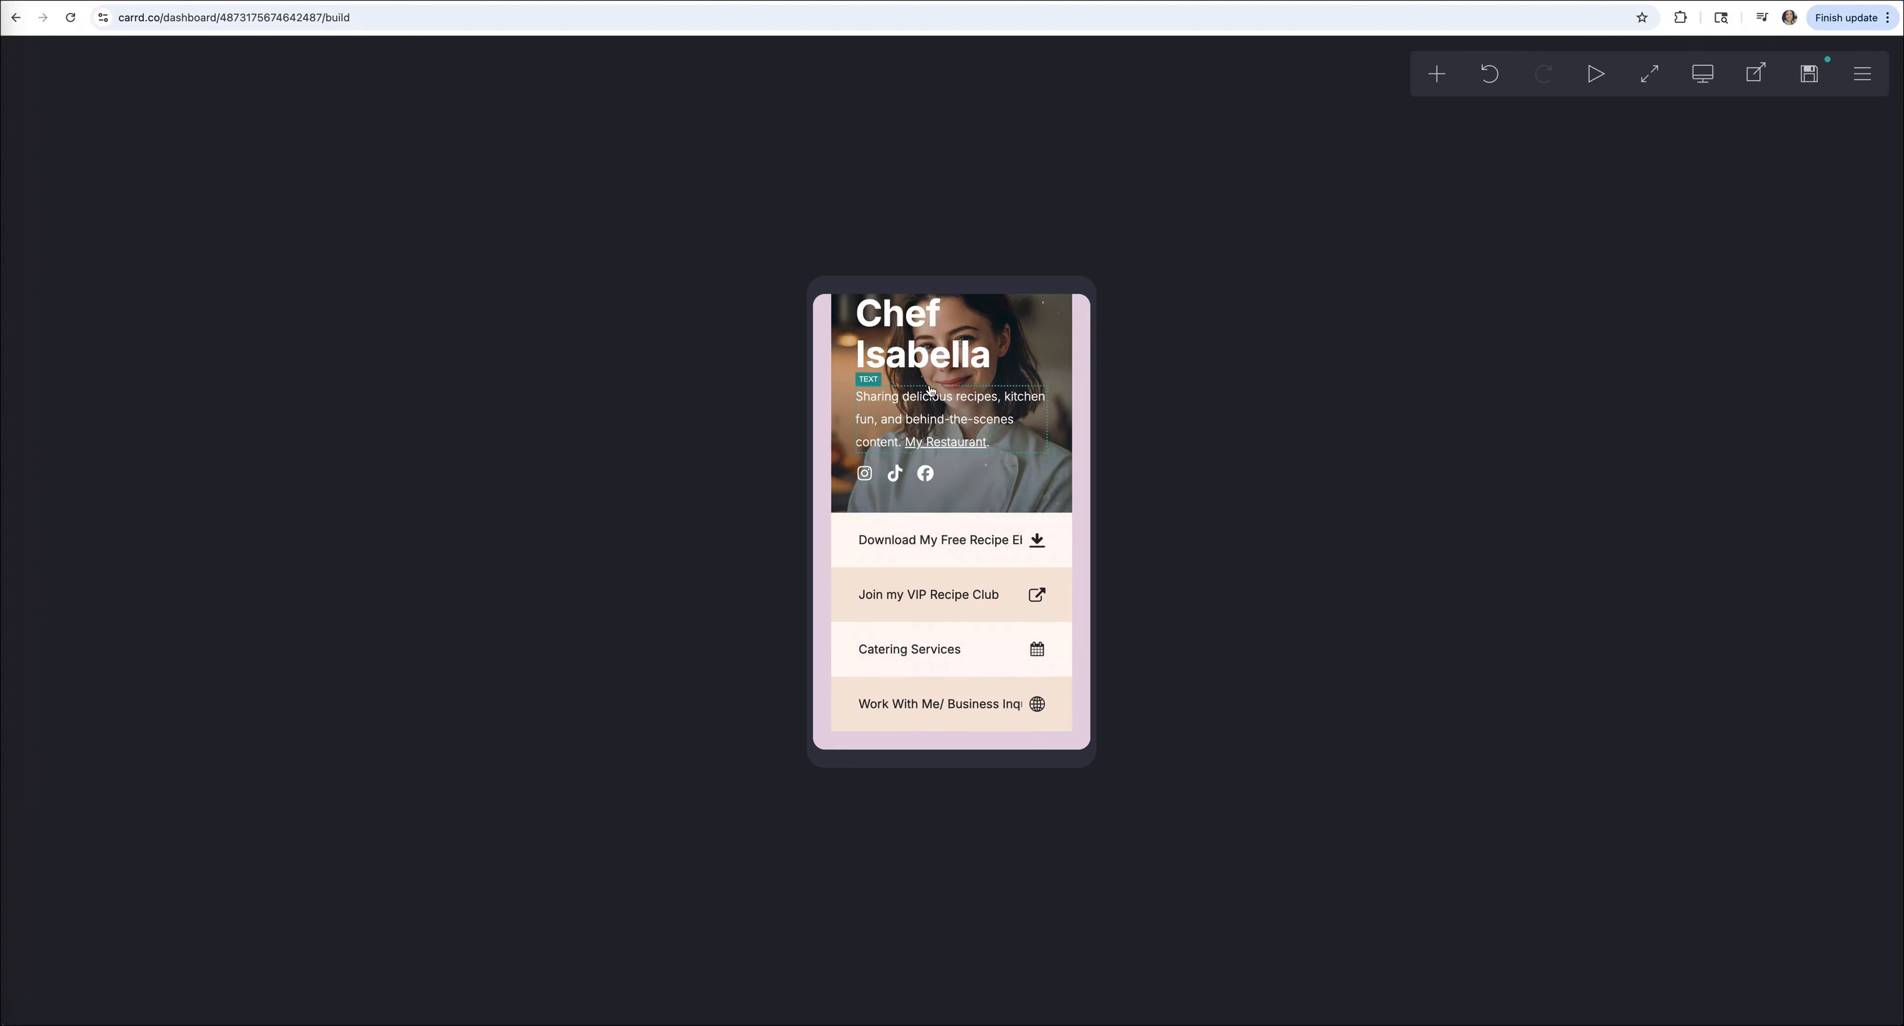
pyautogui.click(937, 353)
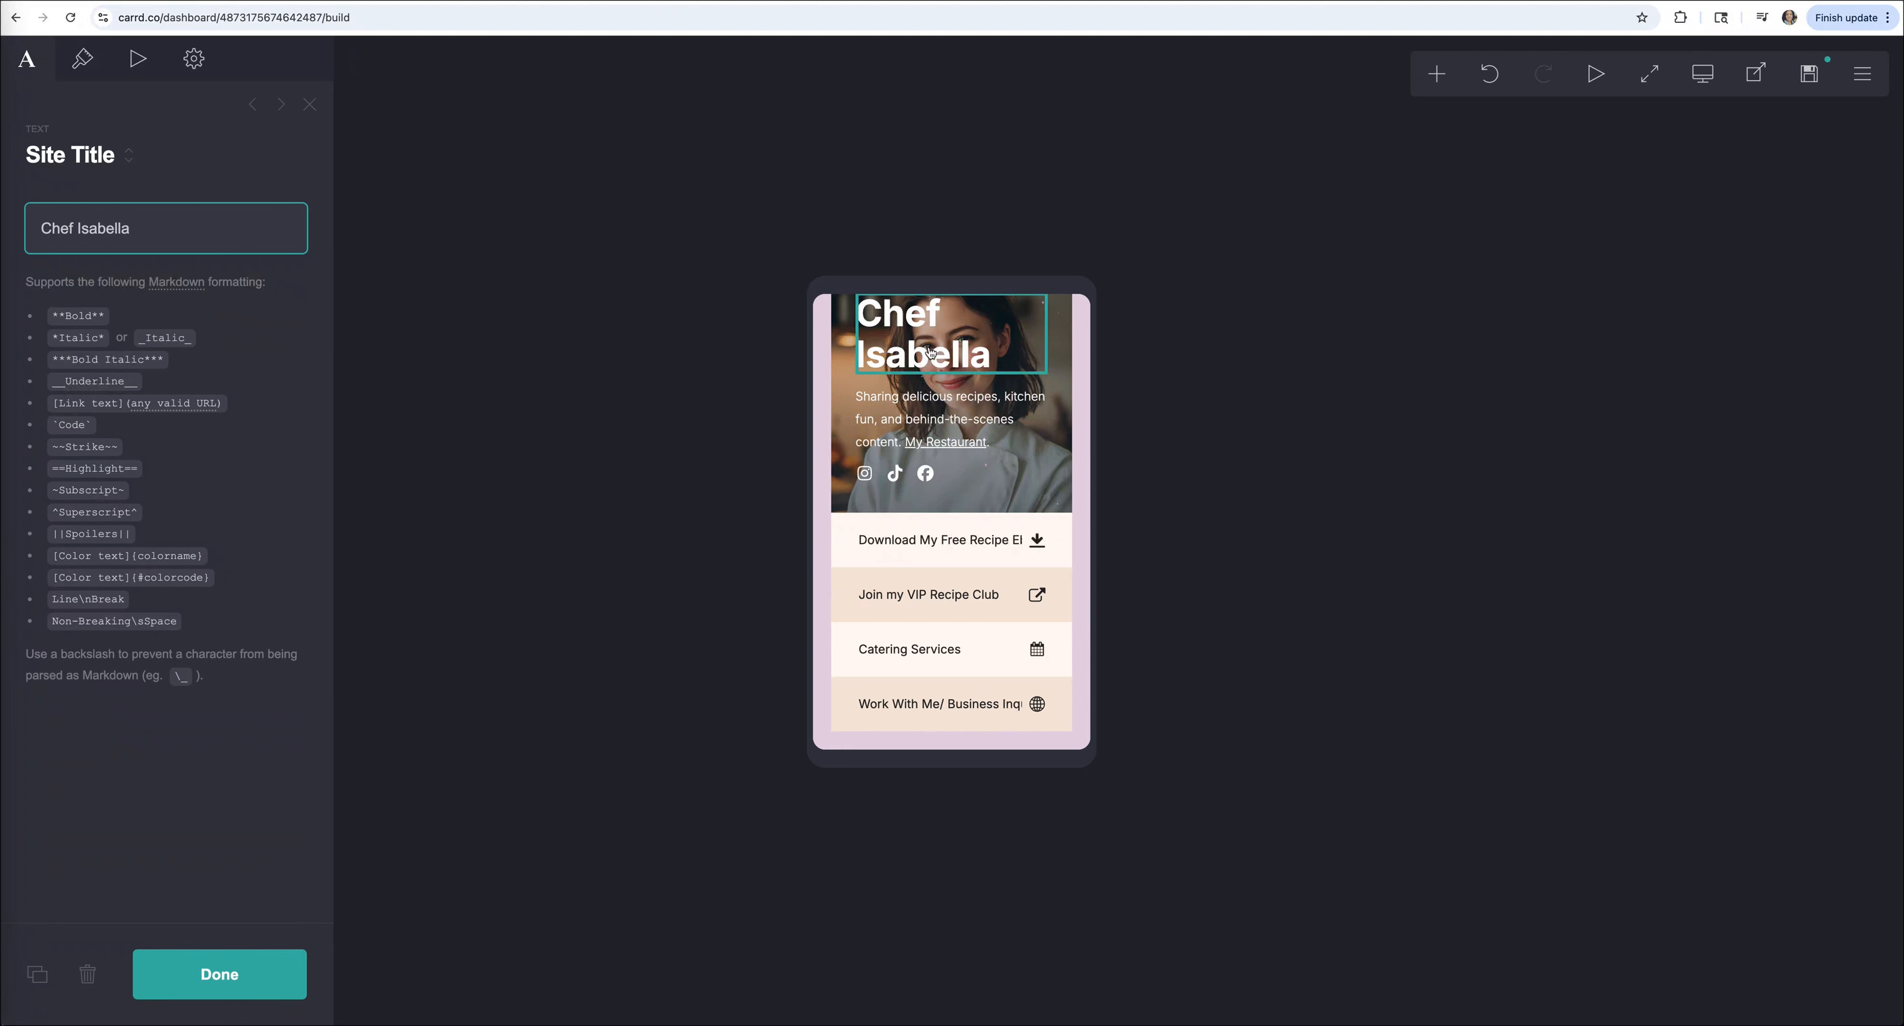
pyautogui.click(82, 58)
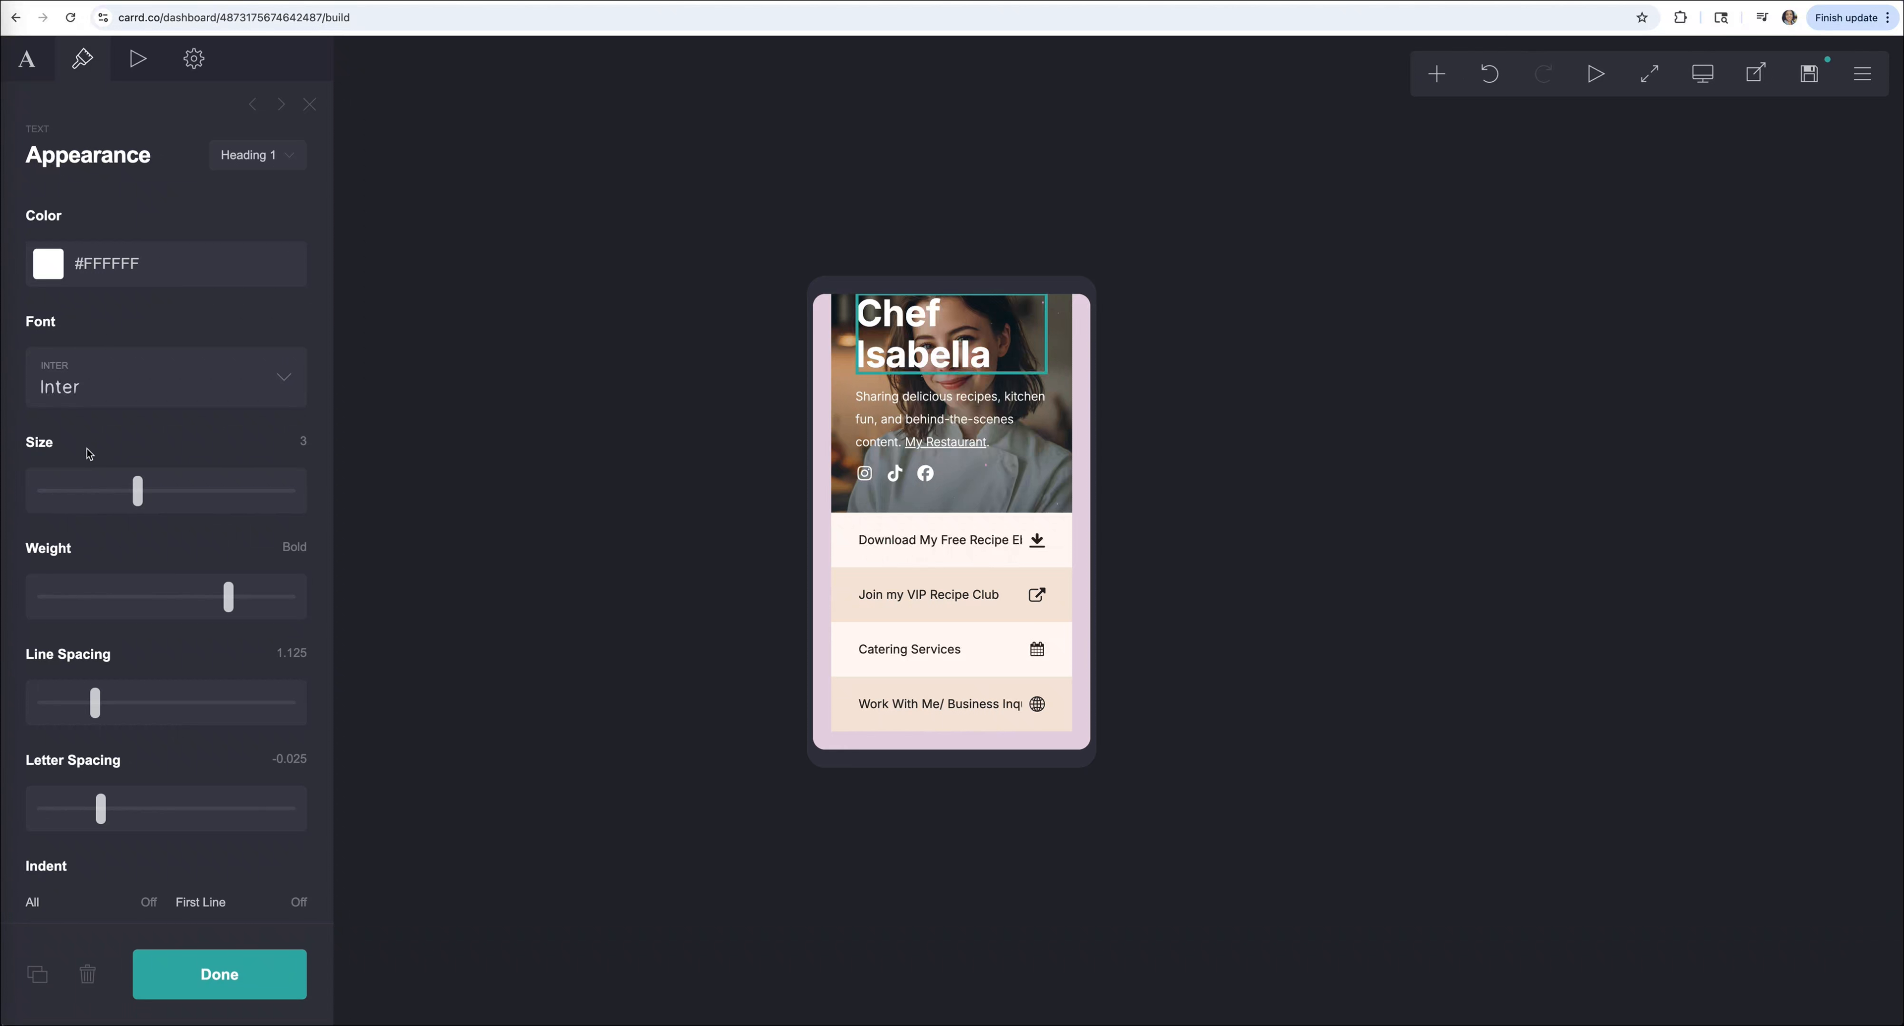
pyautogui.moveTo(130, 495); pyautogui.dragTo(113, 494)
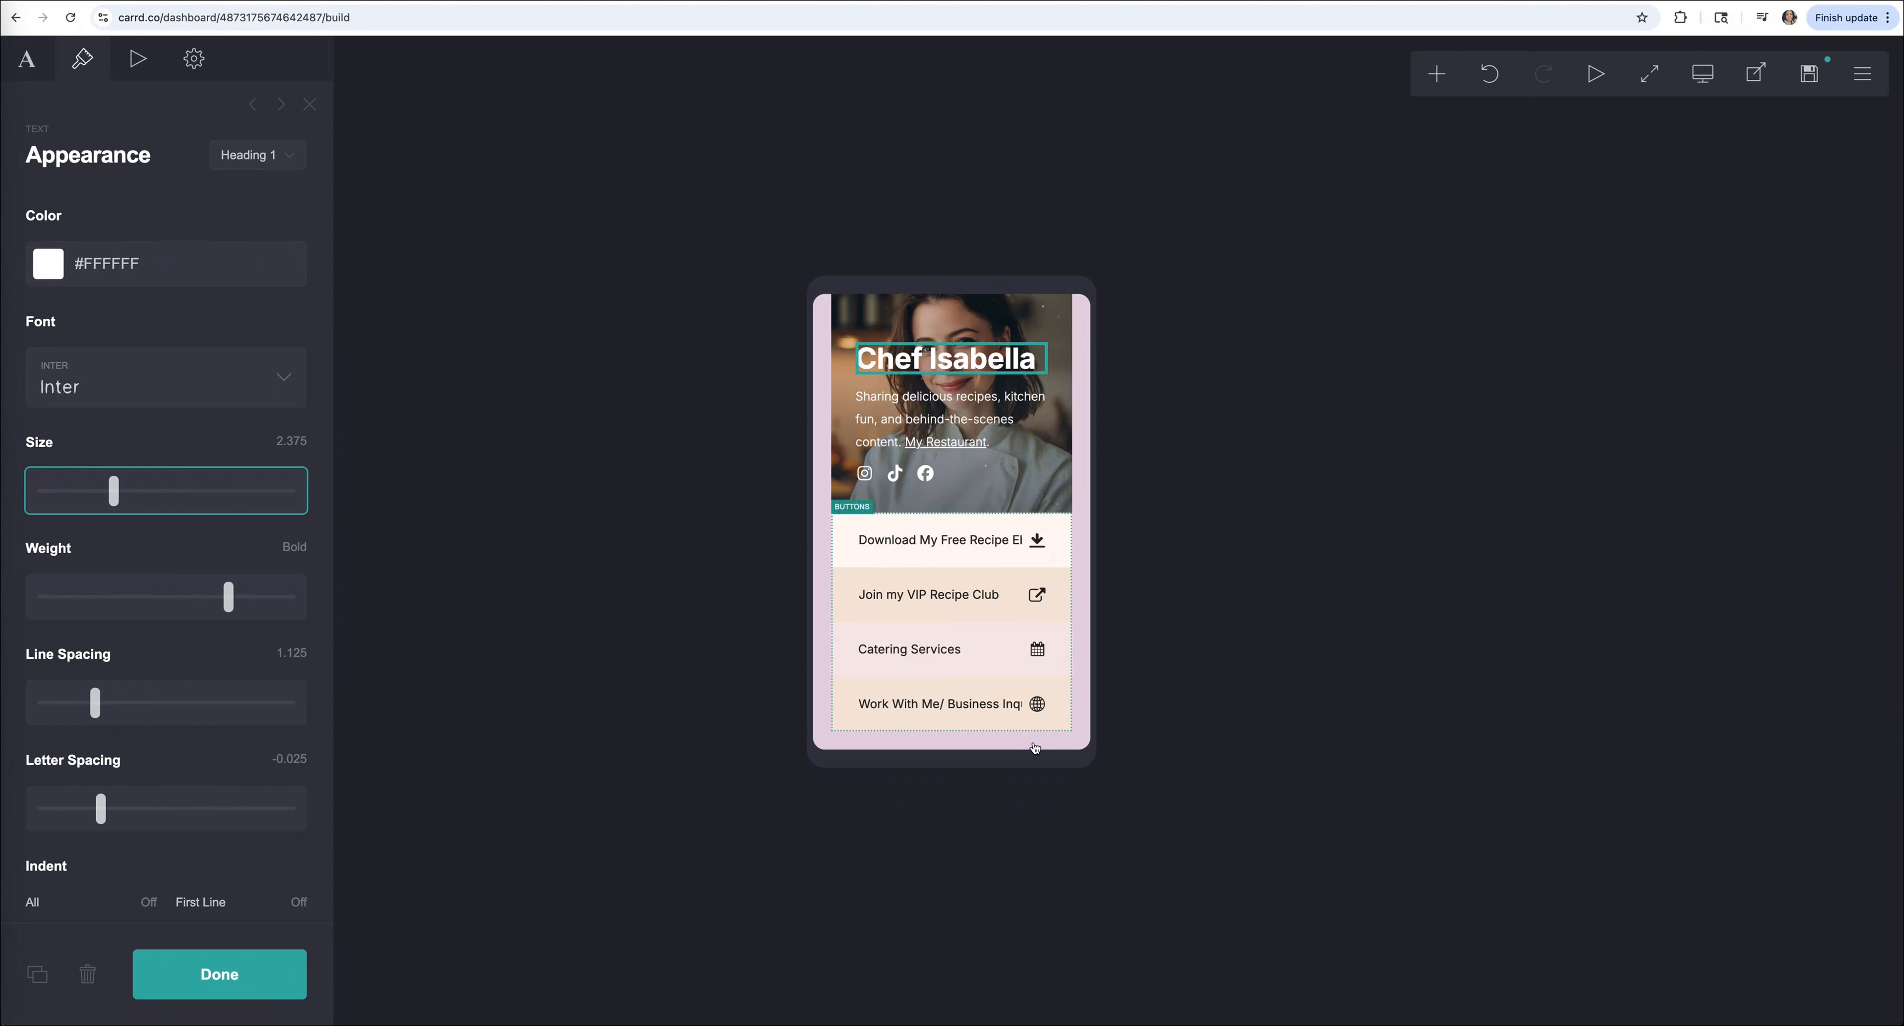
pyautogui.click(279, 974)
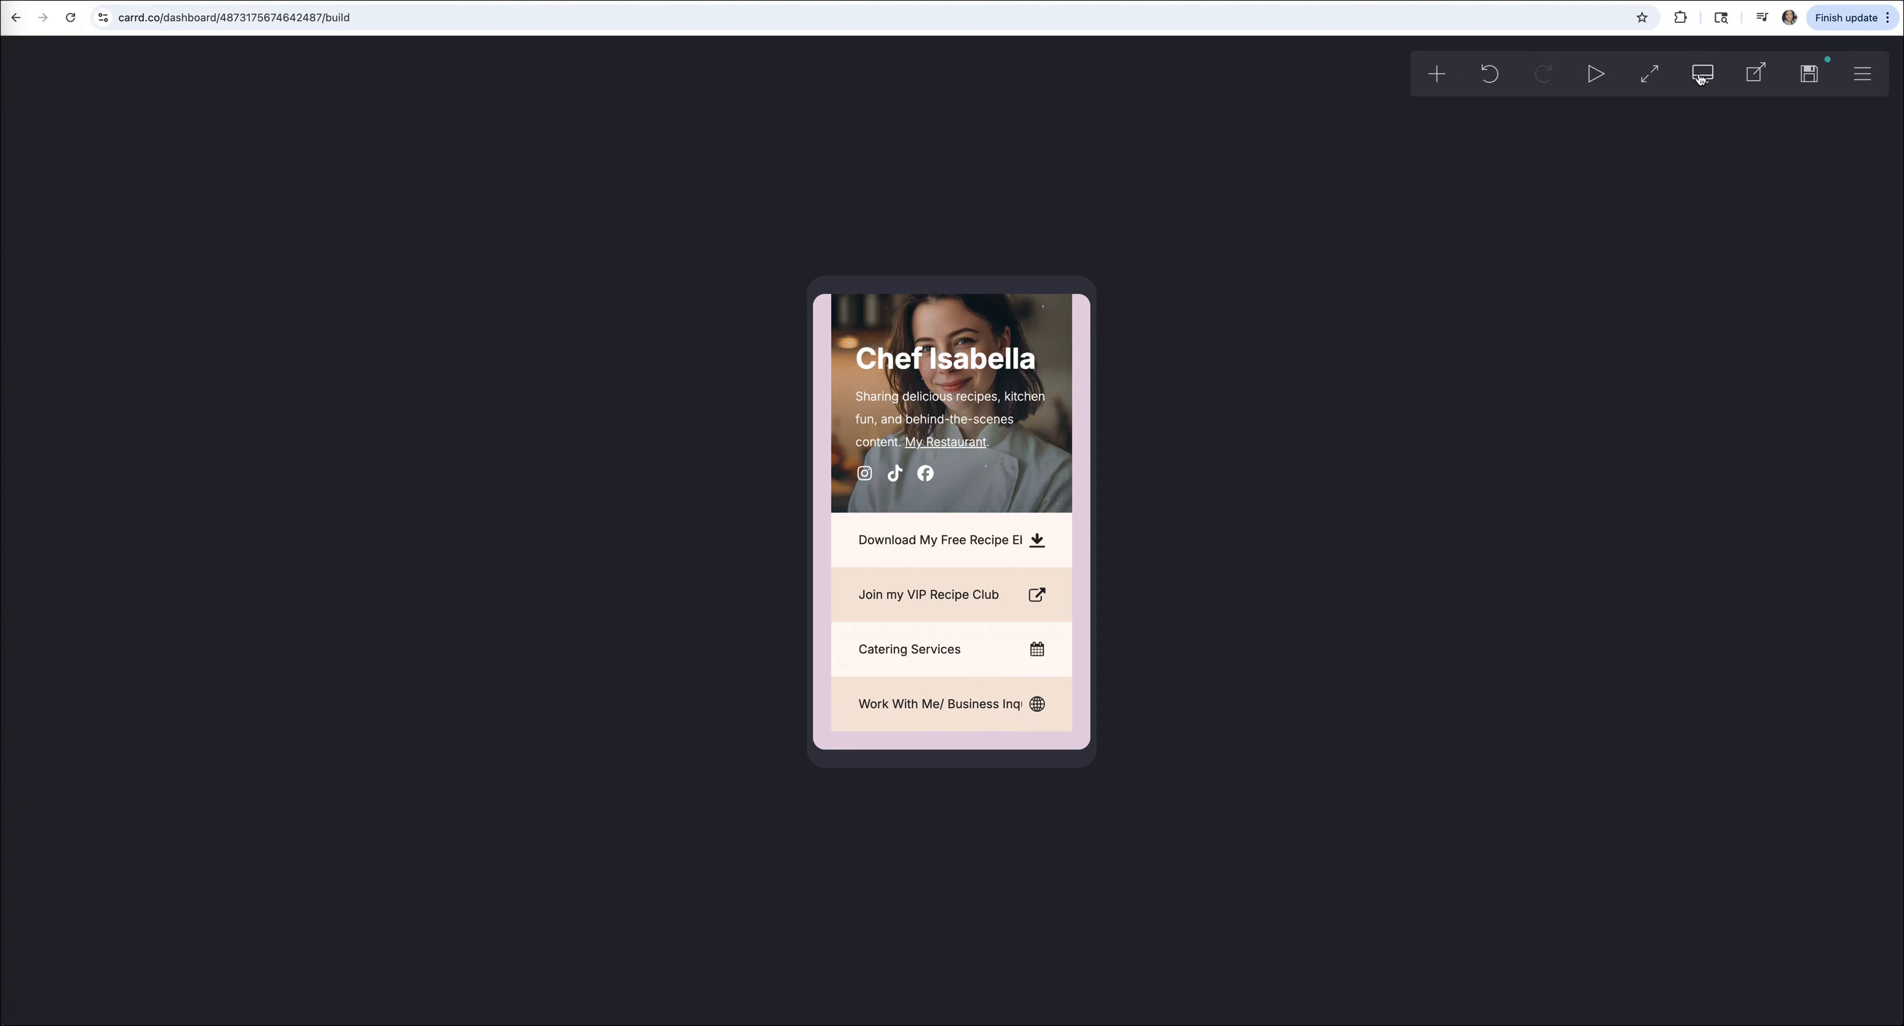
pyautogui.click(1703, 74)
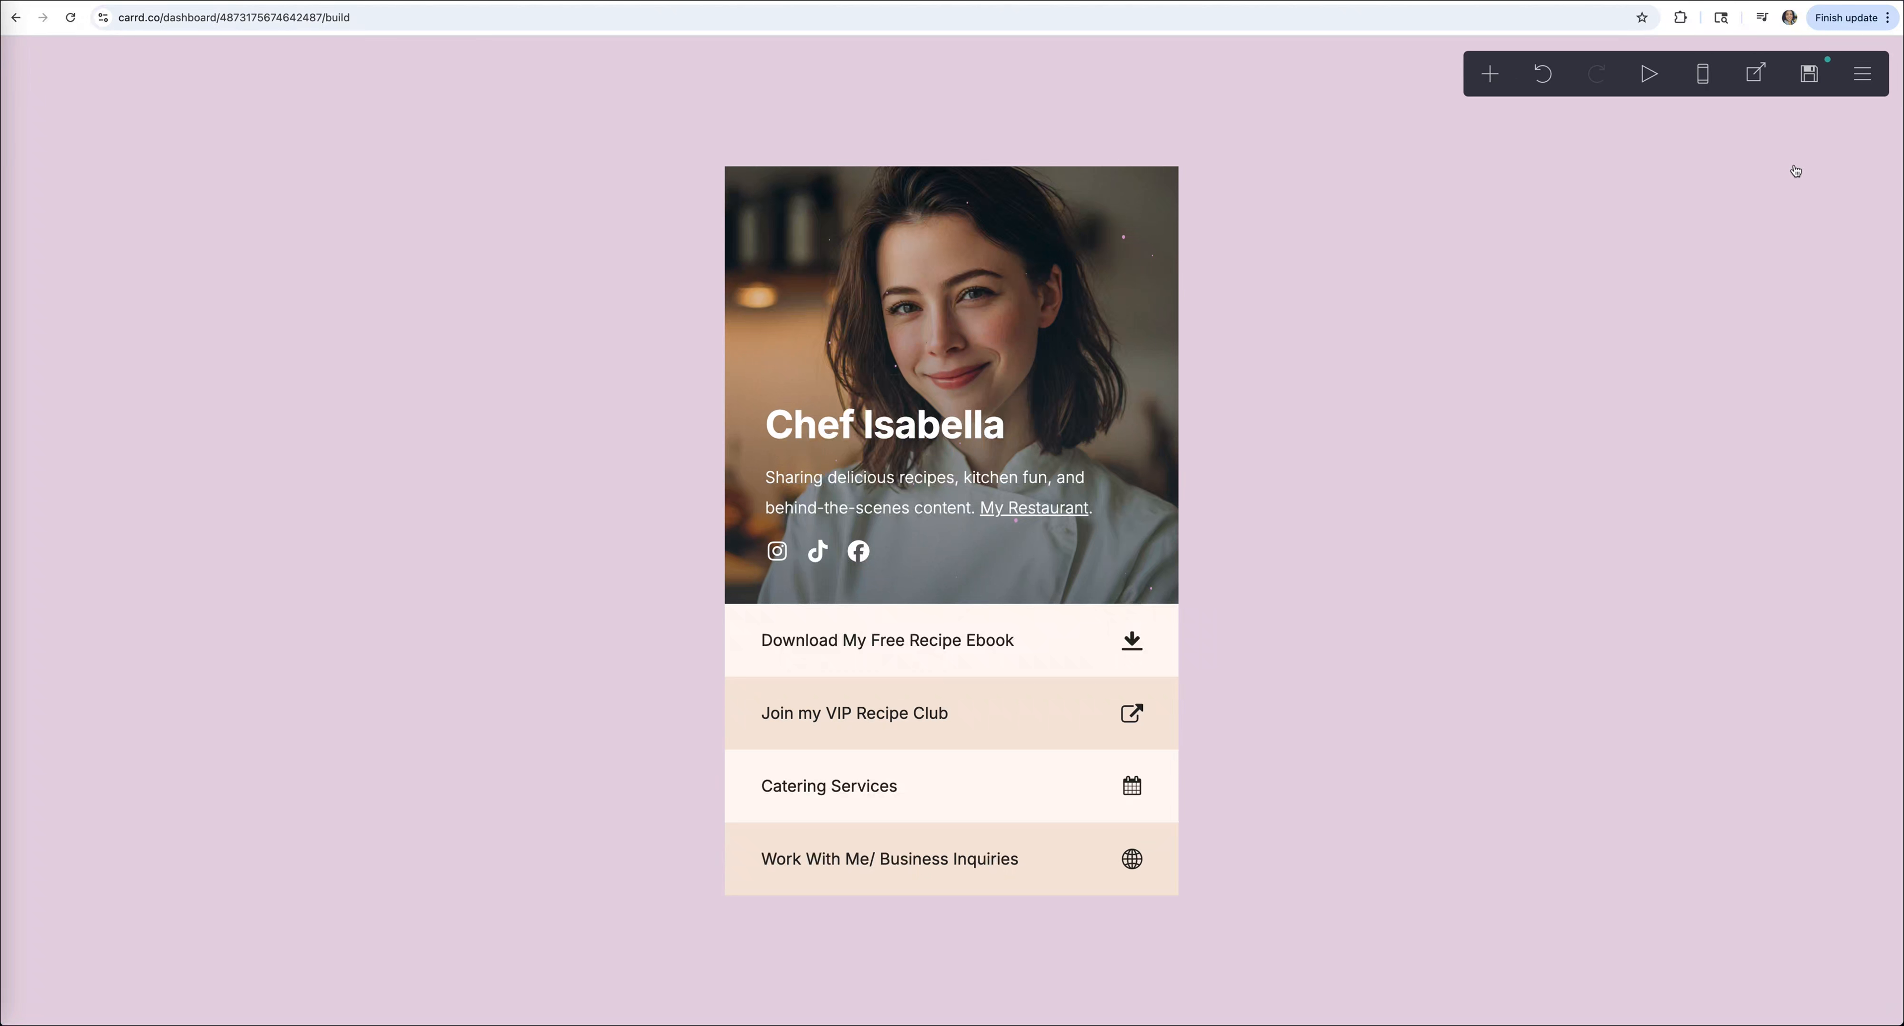
# Publish the latest changes to the site and leave the editor for the dashboard.
pyautogui.click(1811, 81)
pyautogui.click(288, 977)
pyautogui.click(1863, 77)
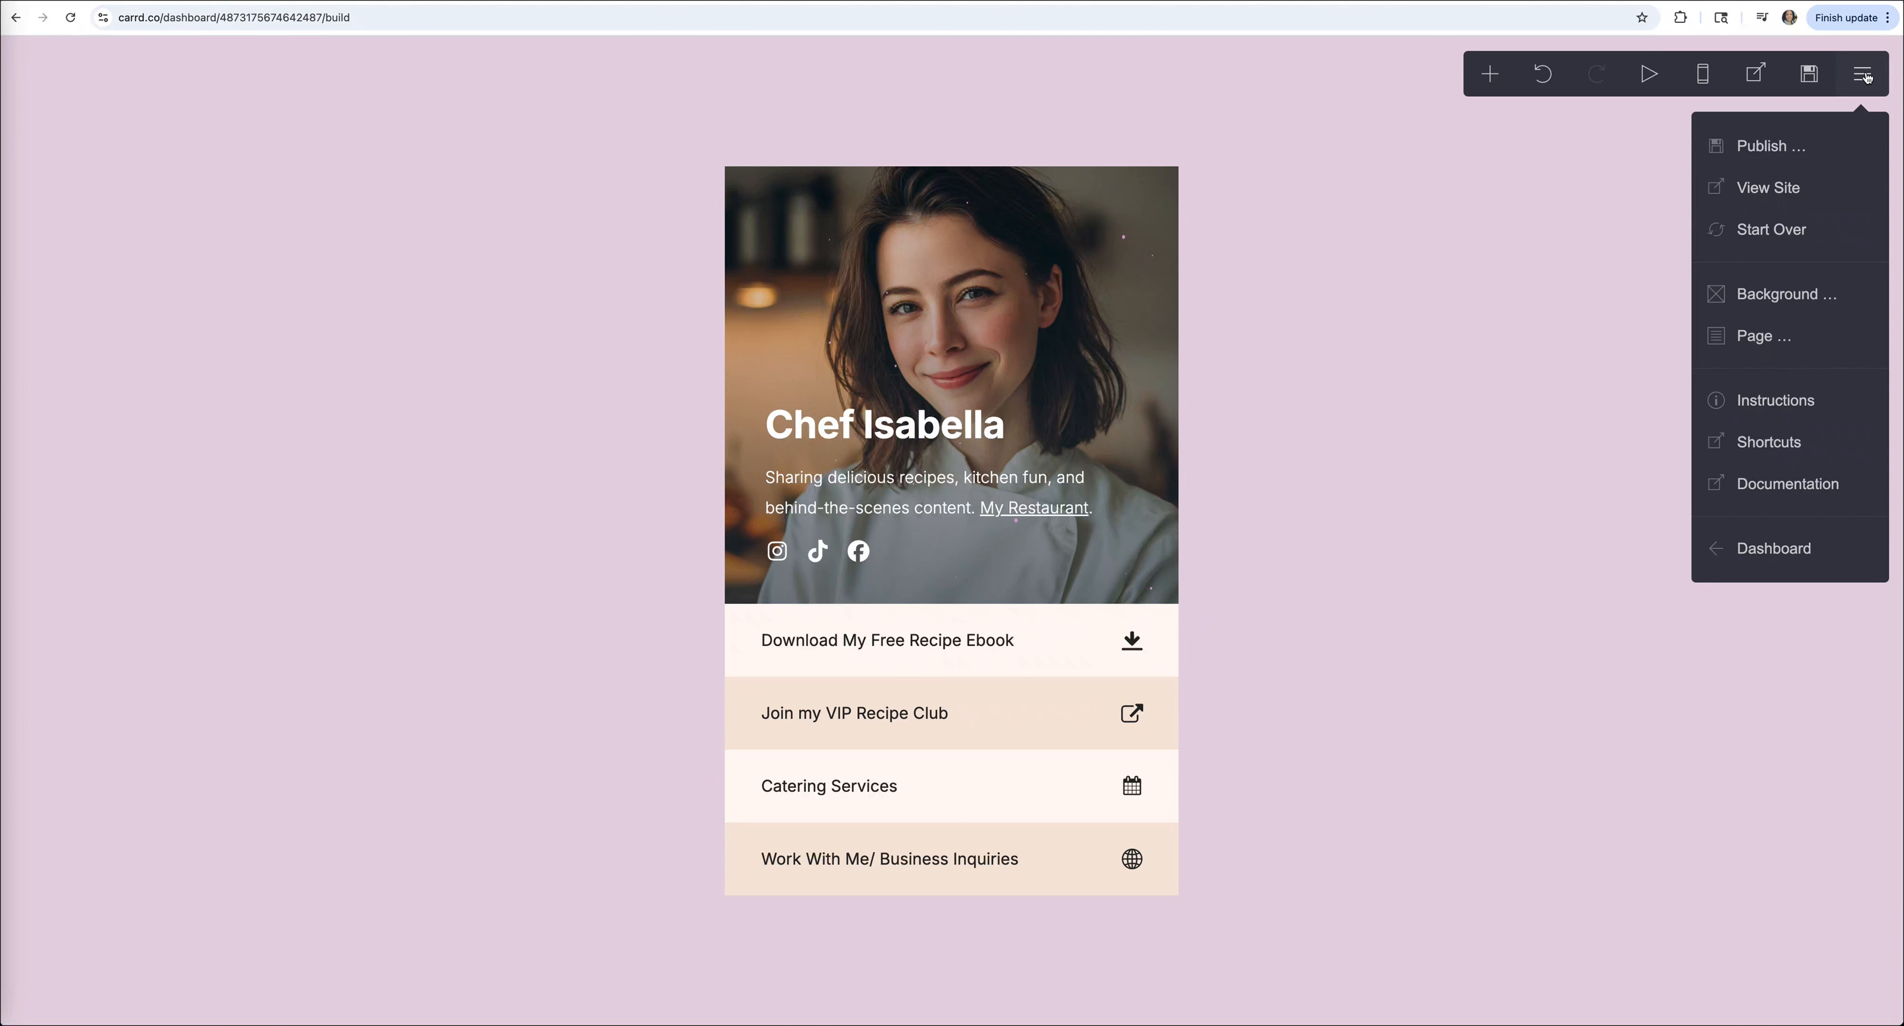
pyautogui.click(1804, 548)
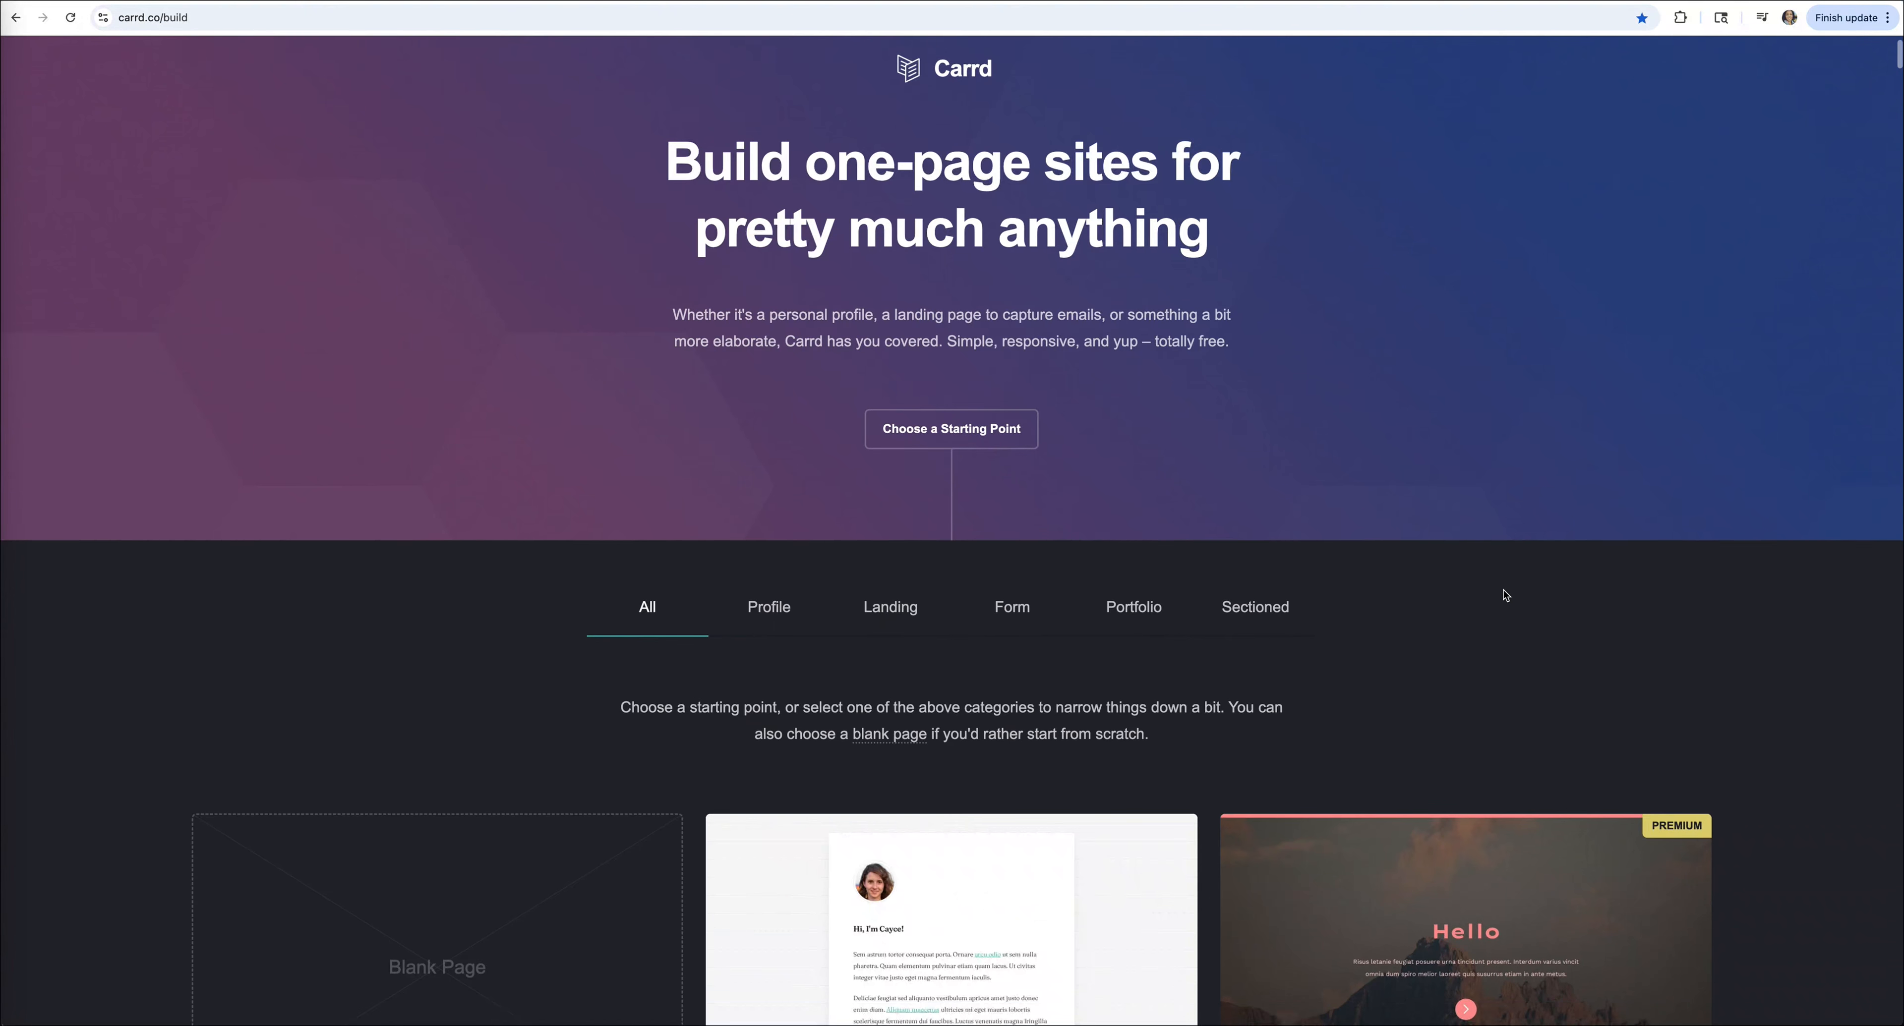
# Filter the starting-point templates to the Profile category and look through the available designs.
pyautogui.scroll(-2, 1496, 591)
pyautogui.click(792, 522)
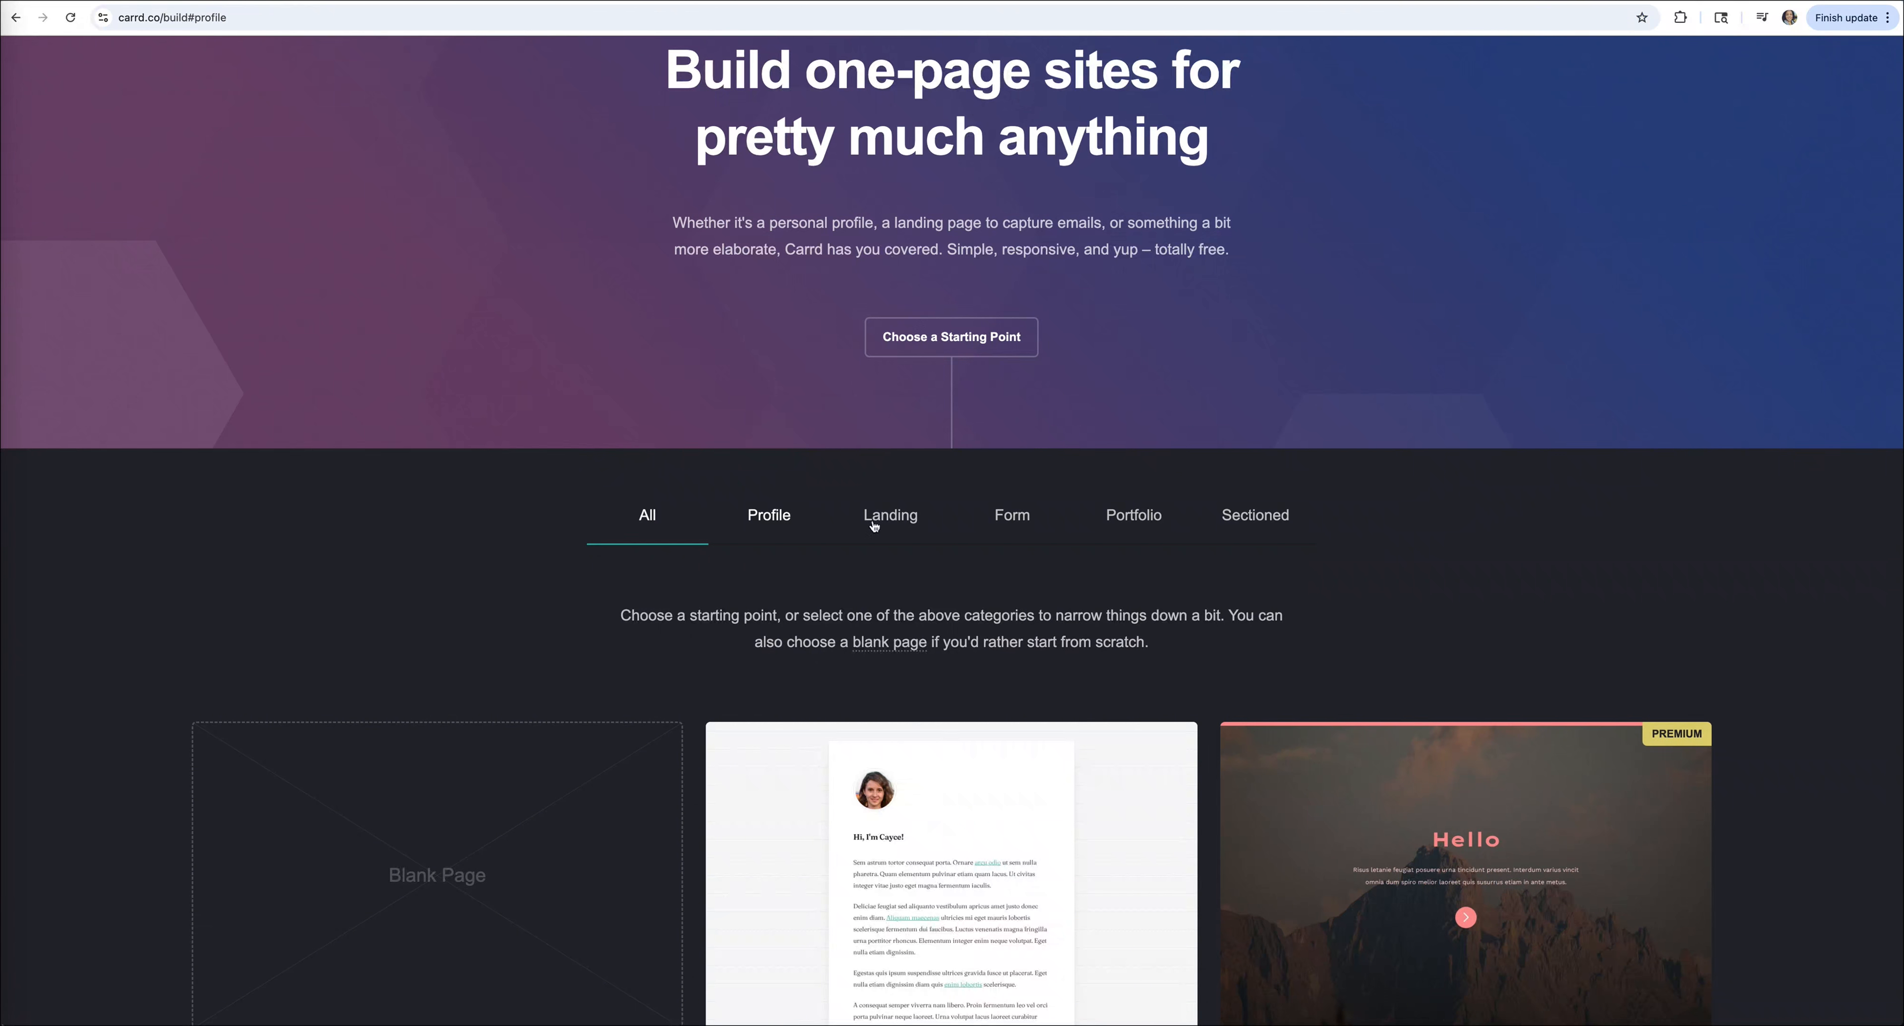
pyautogui.scroll(-10, 1806, 607)
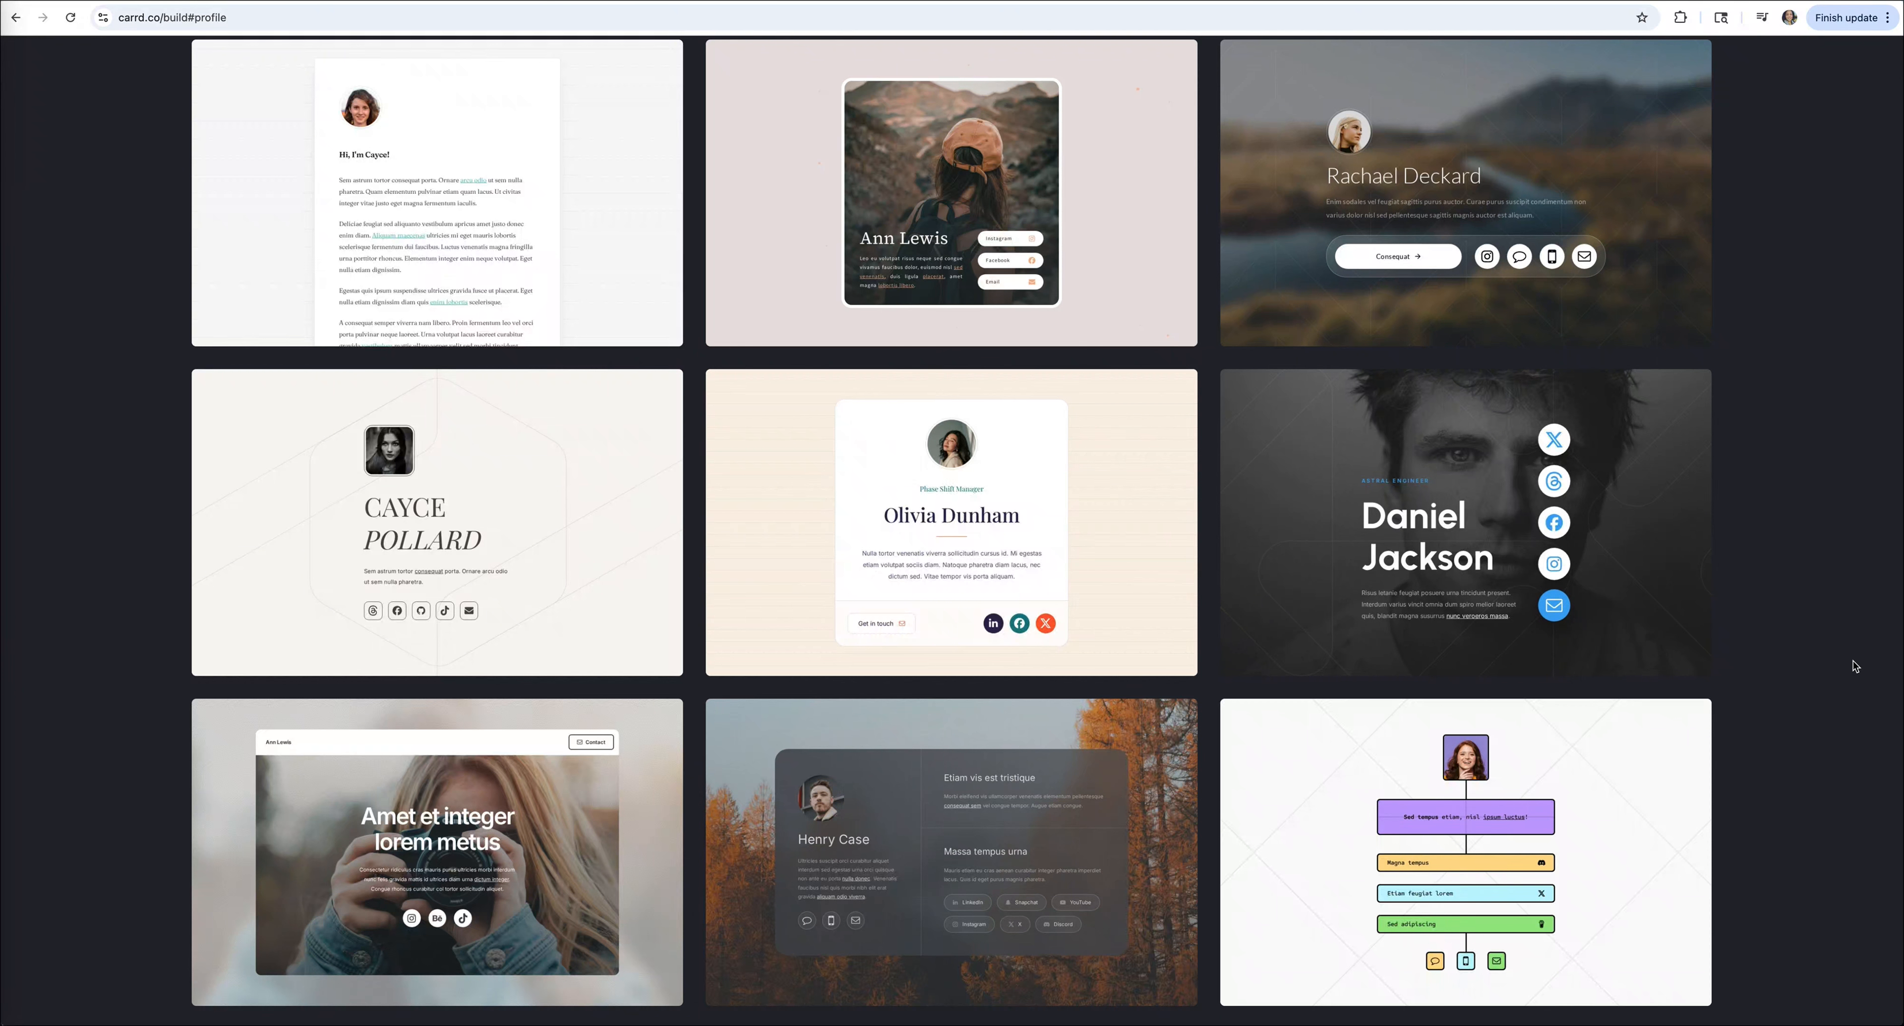
pyautogui.scroll(-4, 1855, 665)
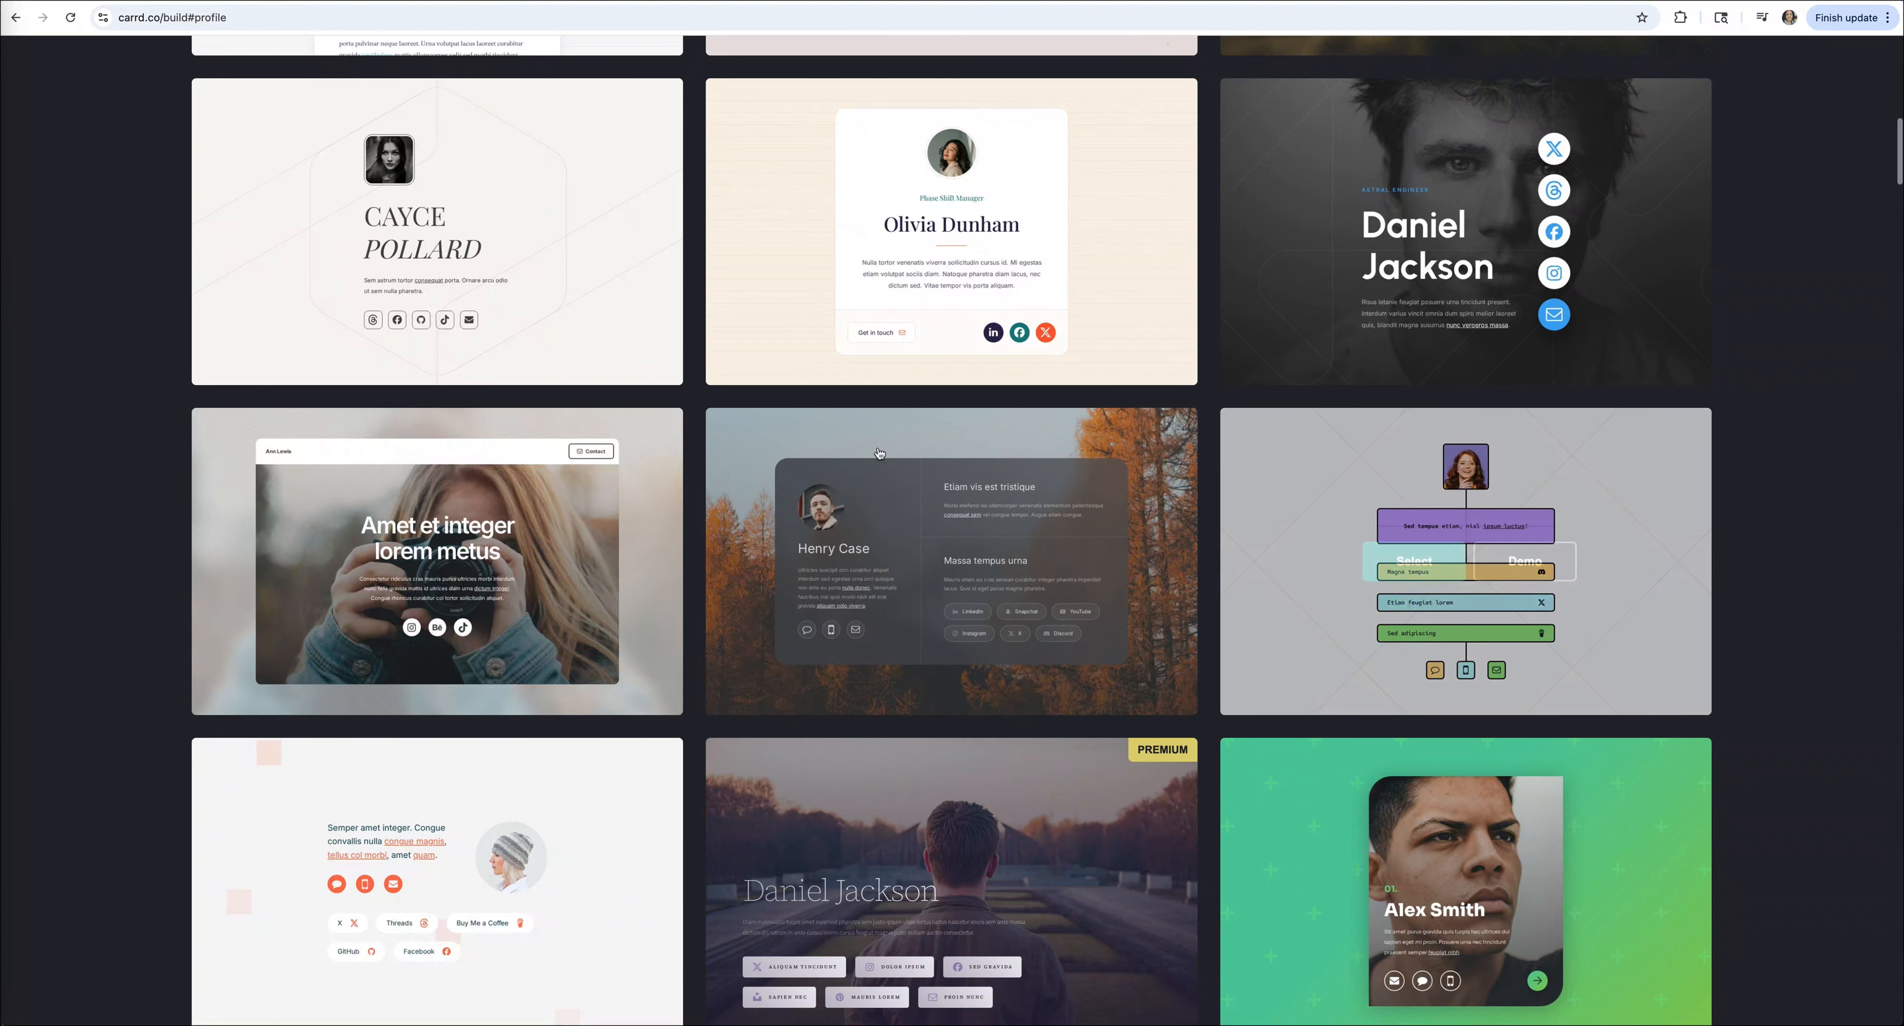
pyautogui.moveTo(401, 208)
pyautogui.scroll(-5, 1888, 633)
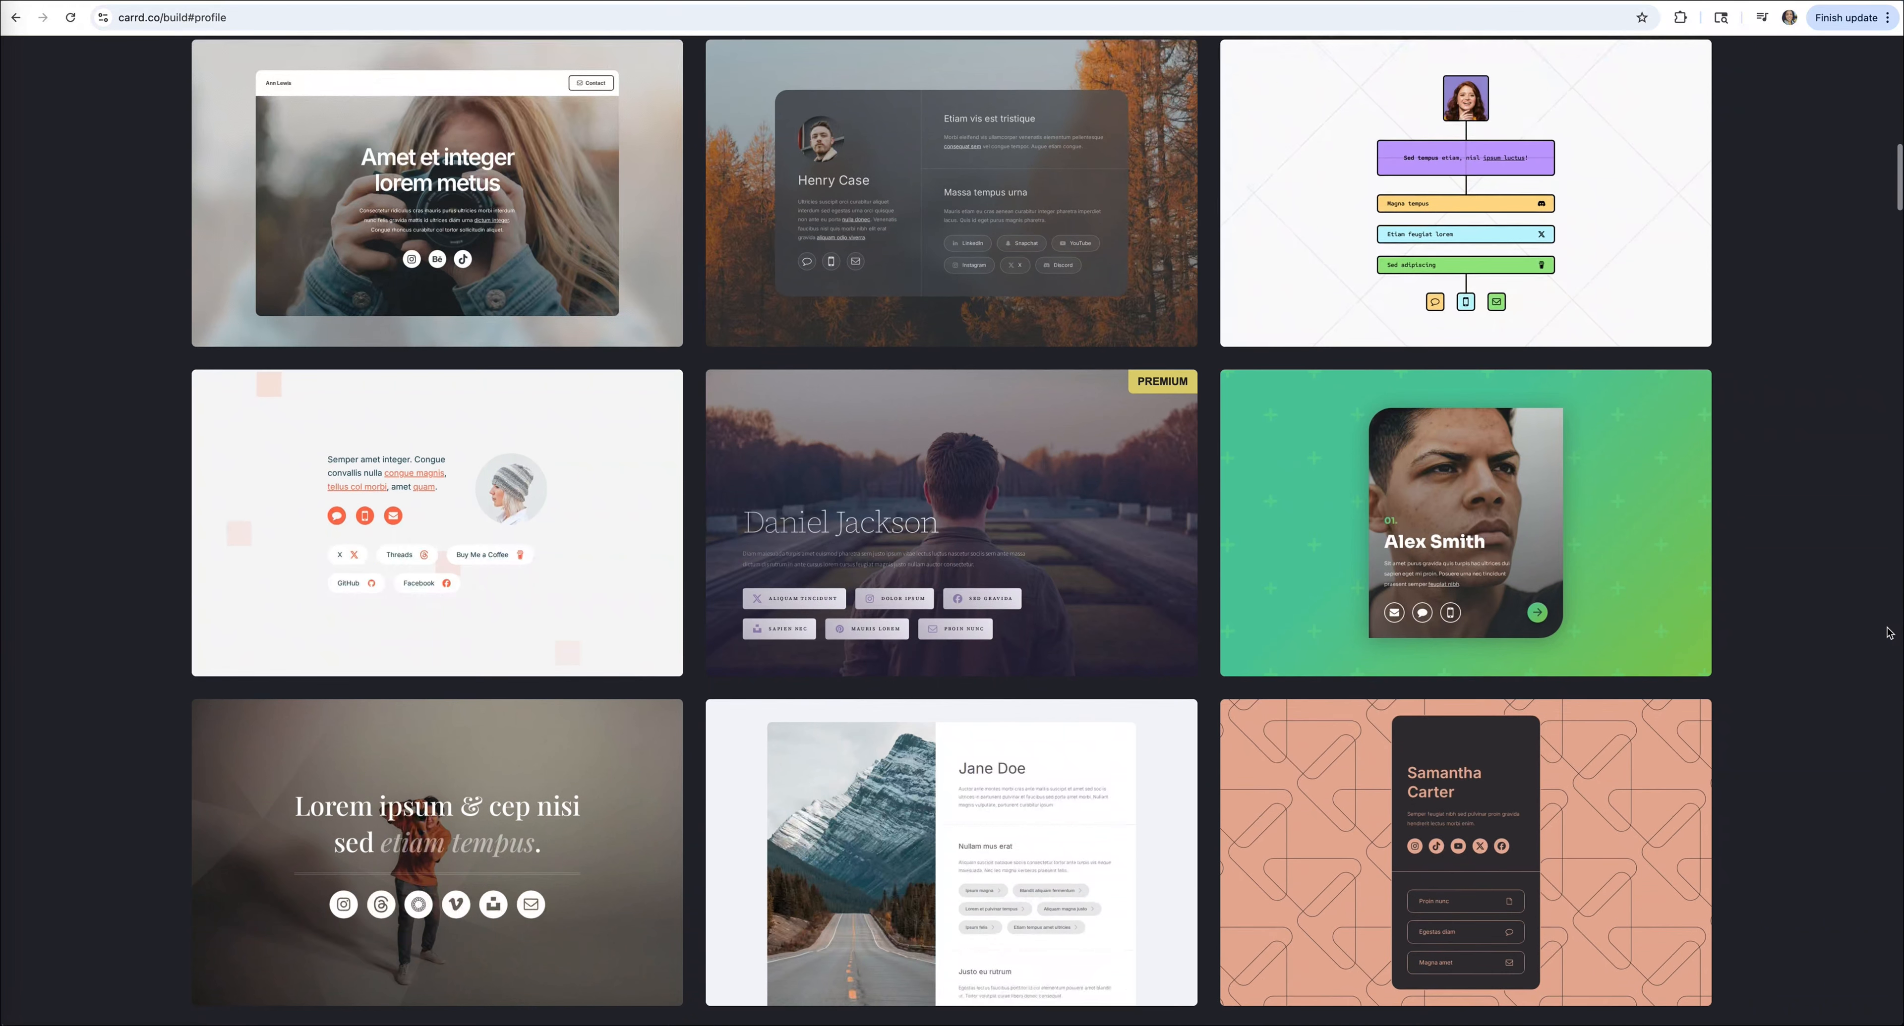
pyautogui.scroll(2, 1887, 634)
pyautogui.moveTo(1570, 361)
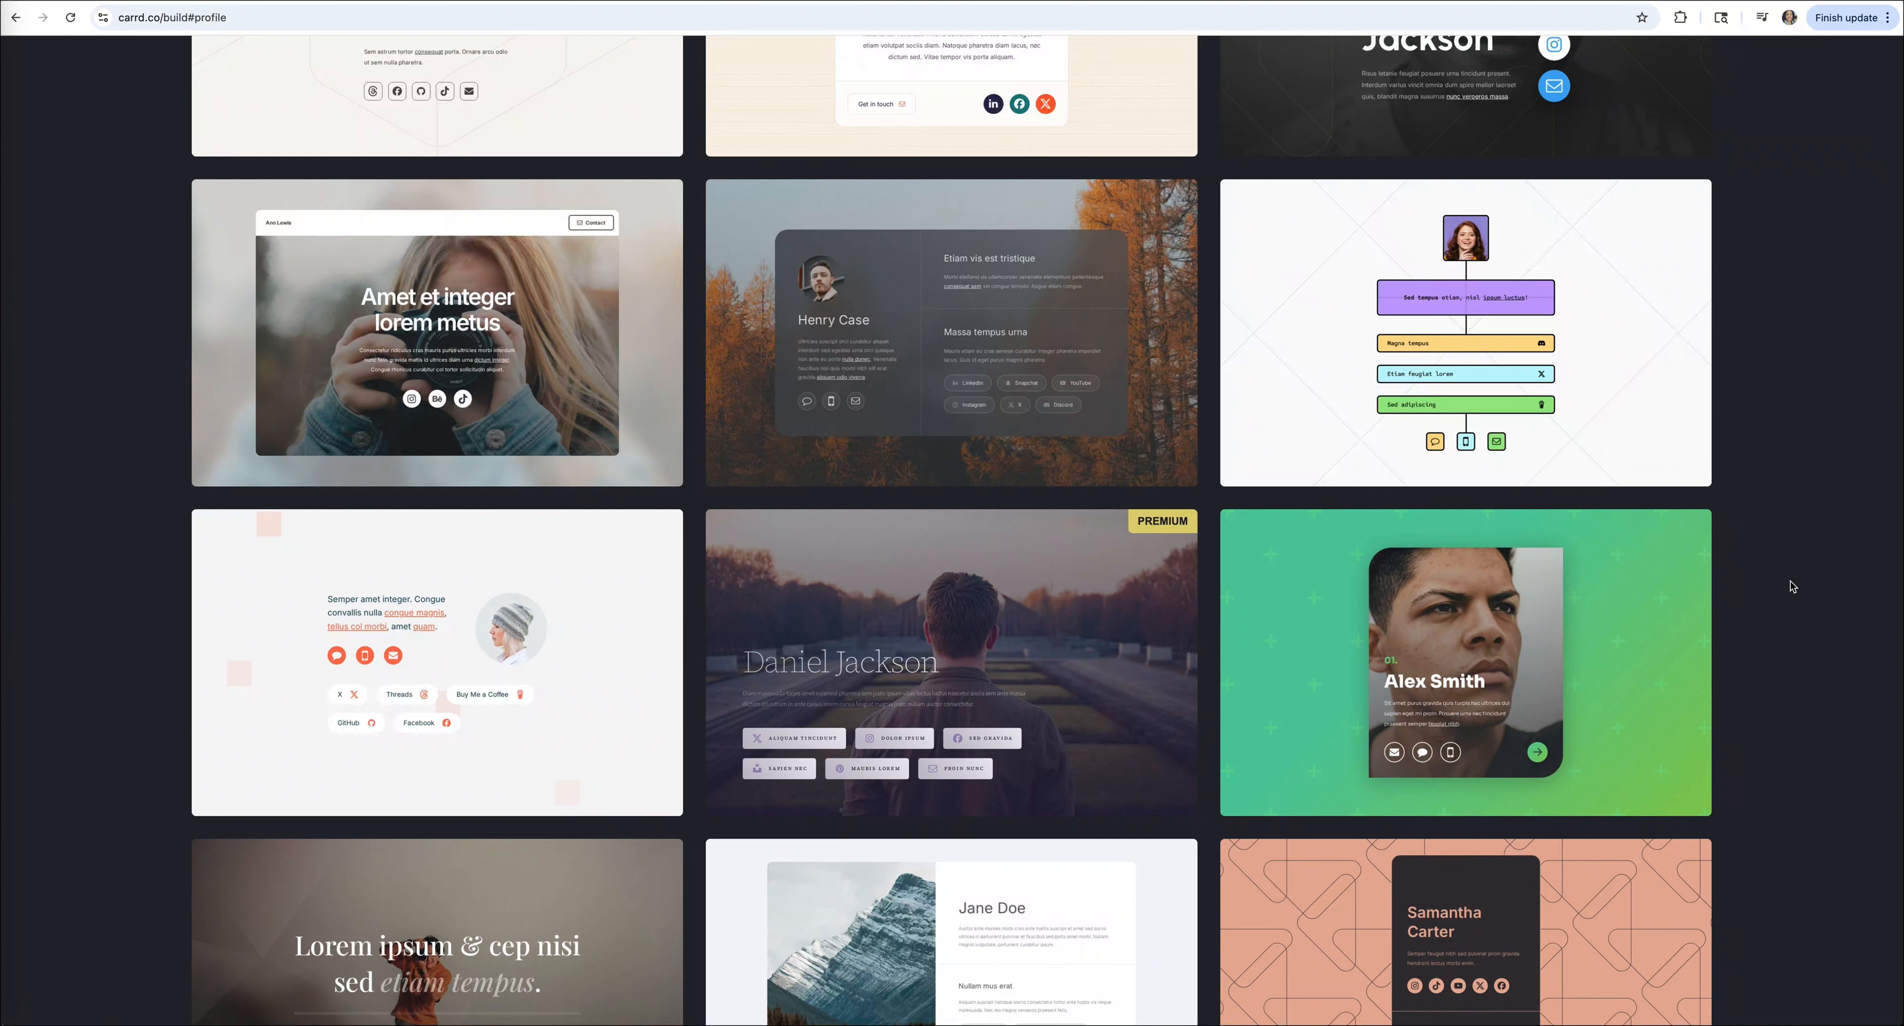
pyautogui.scroll(-5, 1791, 587)
pyautogui.scroll(-7, 1792, 587)
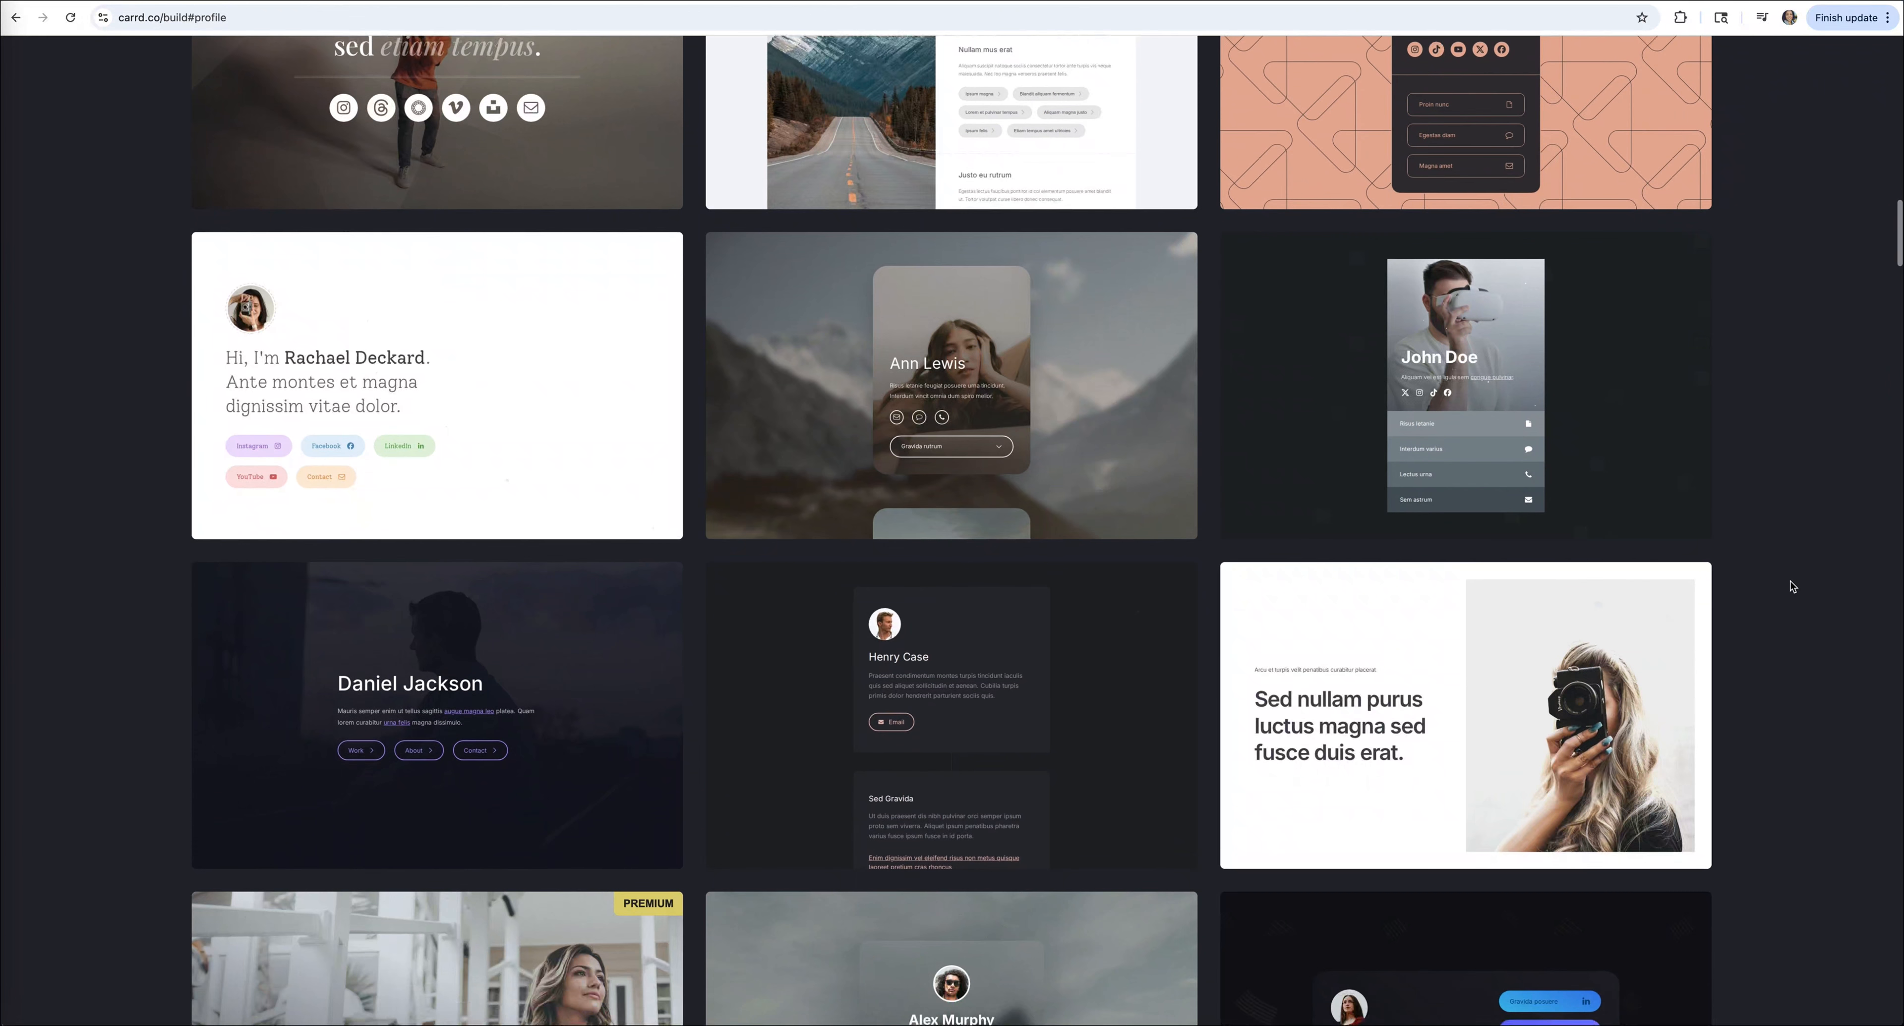